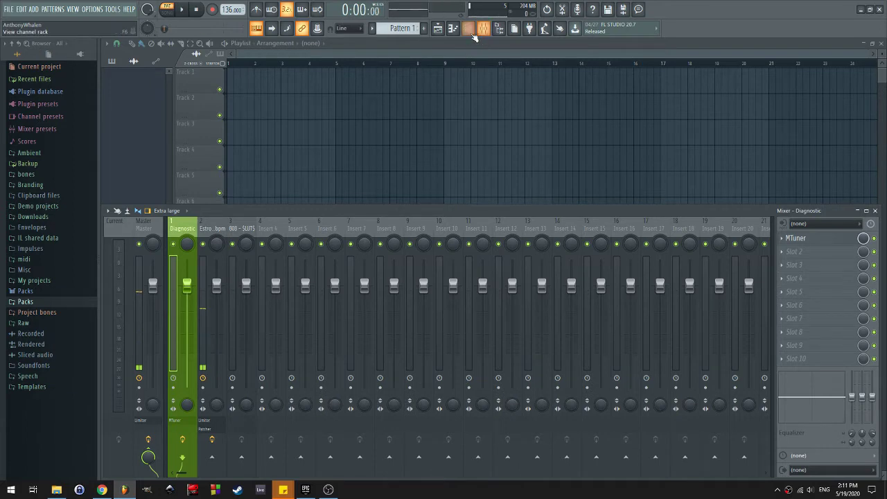
Check the 808 sample's pitch with MTuner on the Diagnostic mixer track
left_click(469, 28)
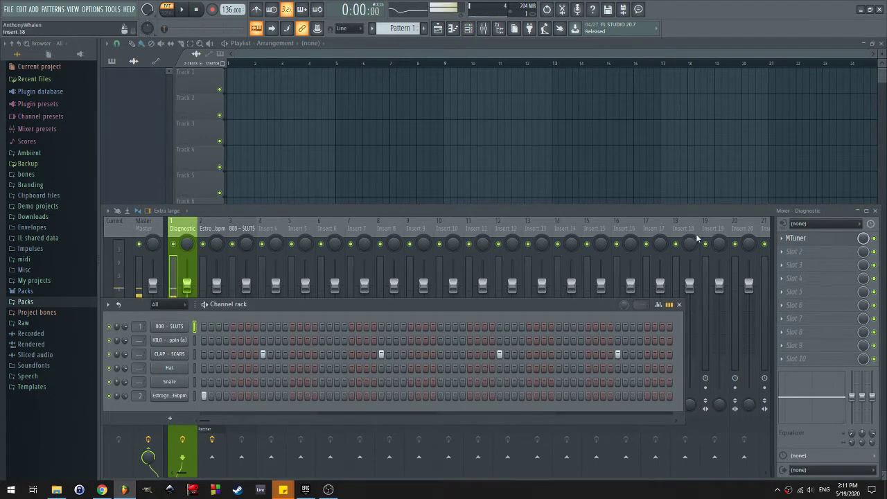
left_click(797, 238)
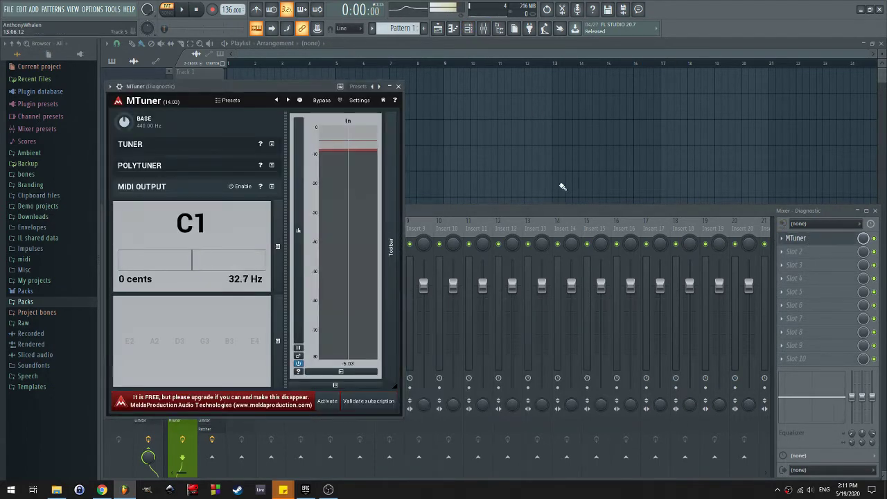
left_click(398, 86)
Open the piano roll of the 808 channel from the channel rack
key("F6")
right_click(185, 325)
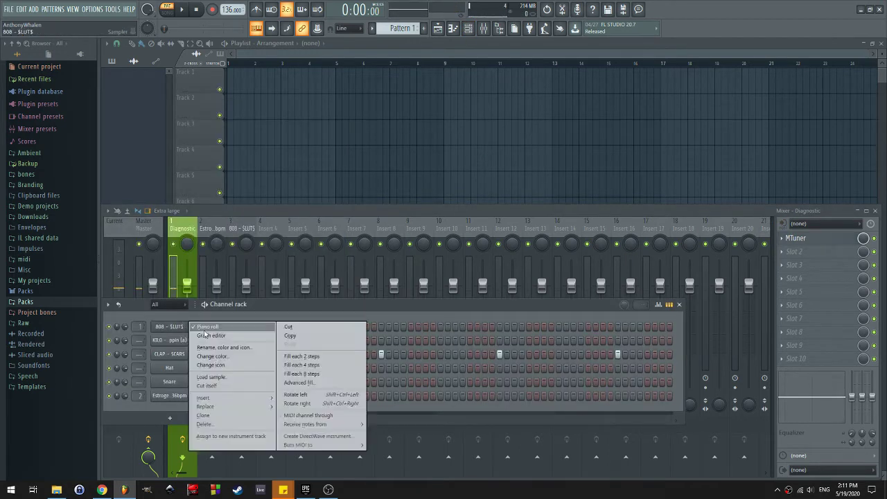
left_click(208, 325)
right_click(208, 325)
left_click(211, 327)
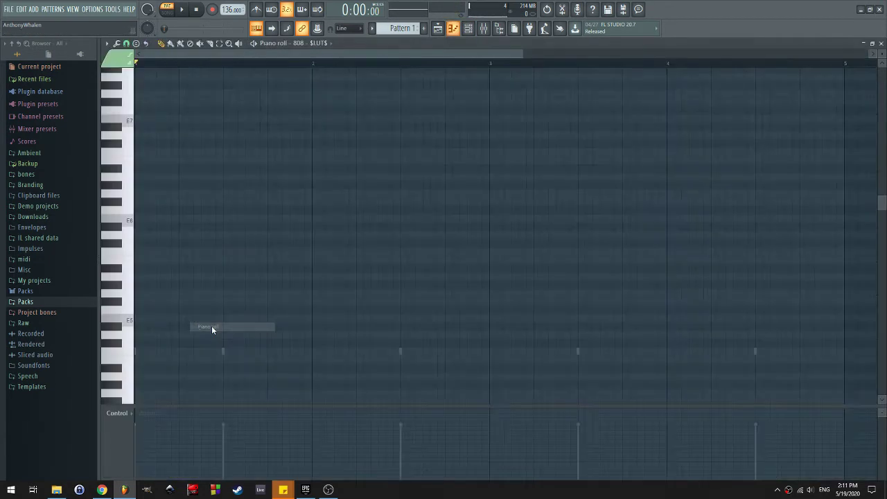
Draw a one-bar E5 note at the start of bar 1 and a one-bar A5 note at the start of bar 3
left_click(152, 325)
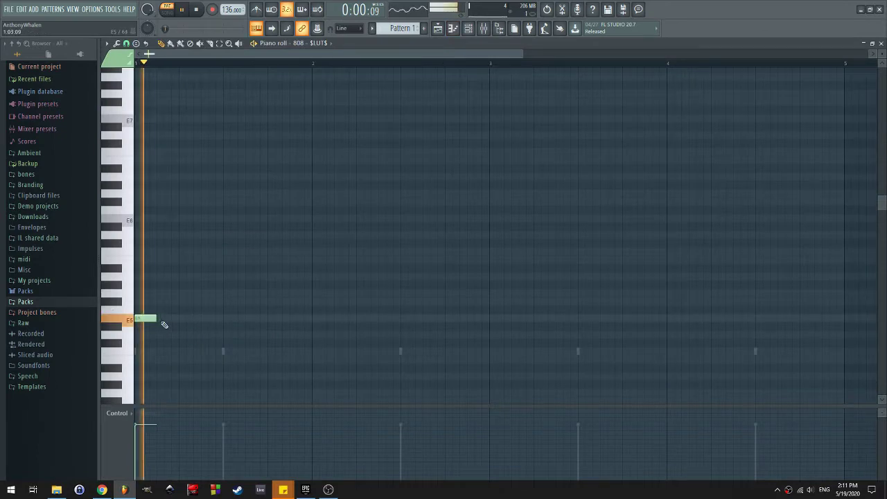
left_click_drag(158, 321, 310, 325)
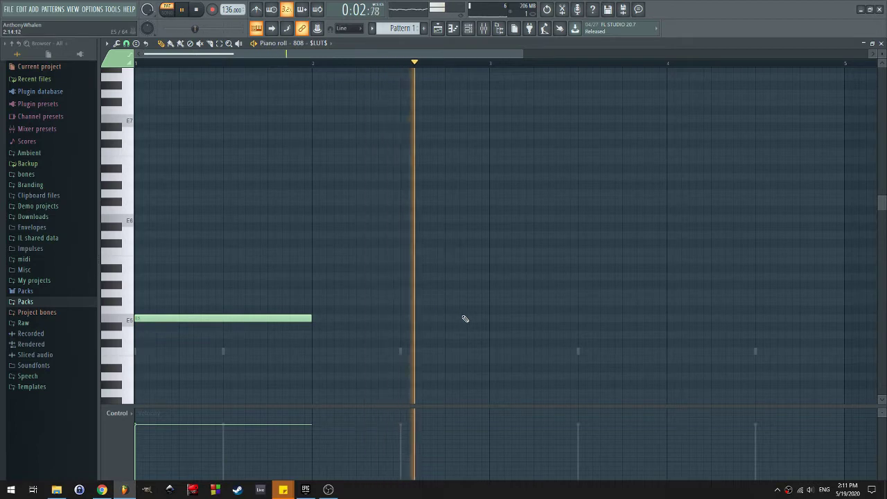
left_click(532, 301)
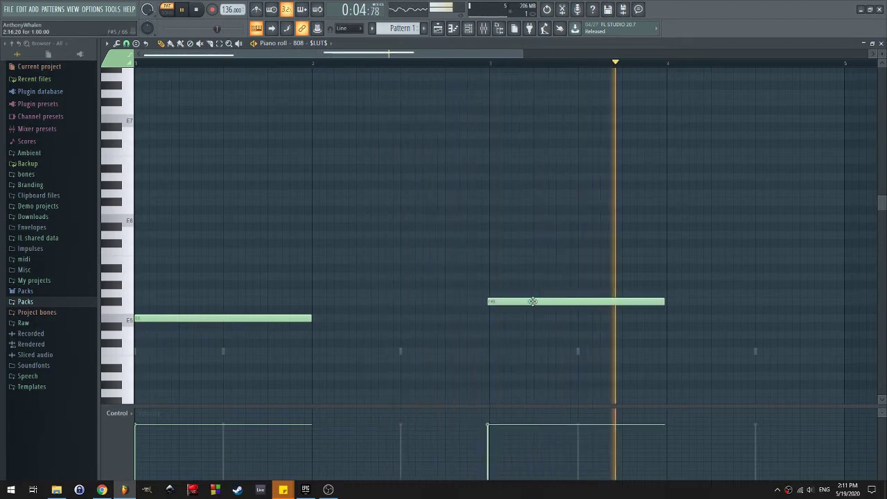
left_click_drag(533, 302, 534, 277)
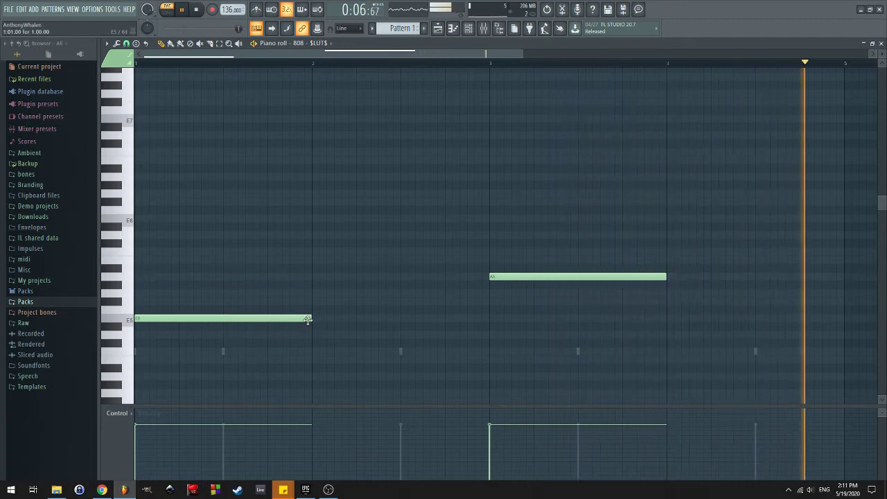
Audition the E5 note shortened to half a bar, and return it to one full bar
left_click_drag(309, 319, 218, 332)
key("space")
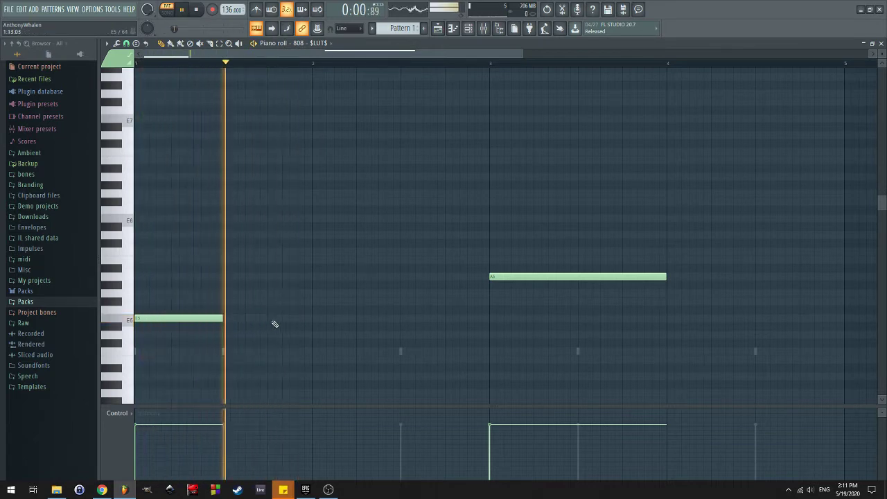
left_click_drag(223, 328, 311, 331)
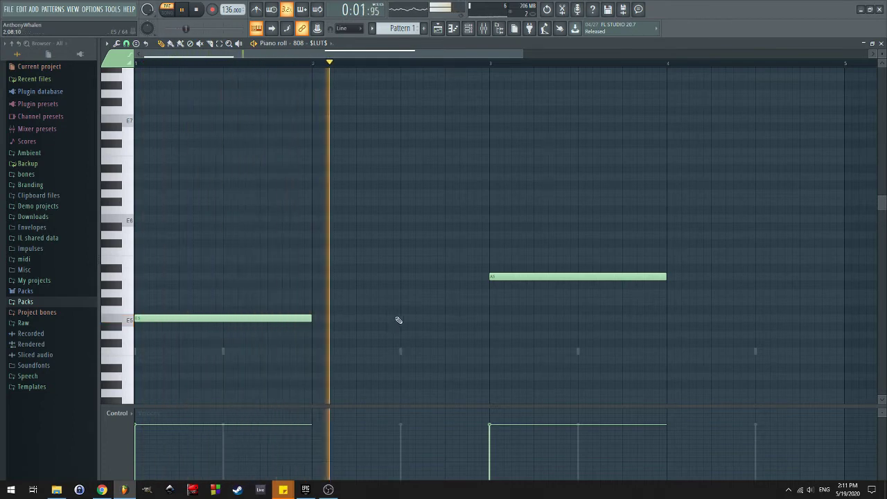
key("space")
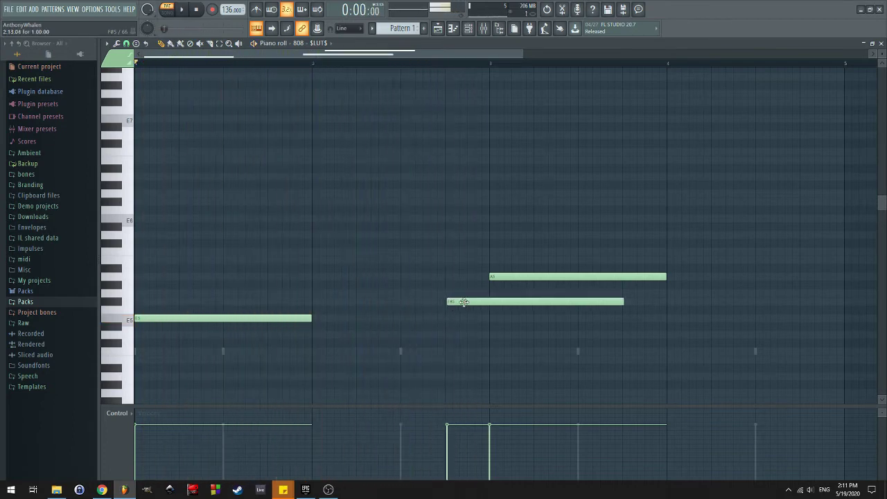
Try a quarter-bar B5 note just before bar 3, and lower it to the pitch of the first note
left_click_drag(488, 300, 484, 259)
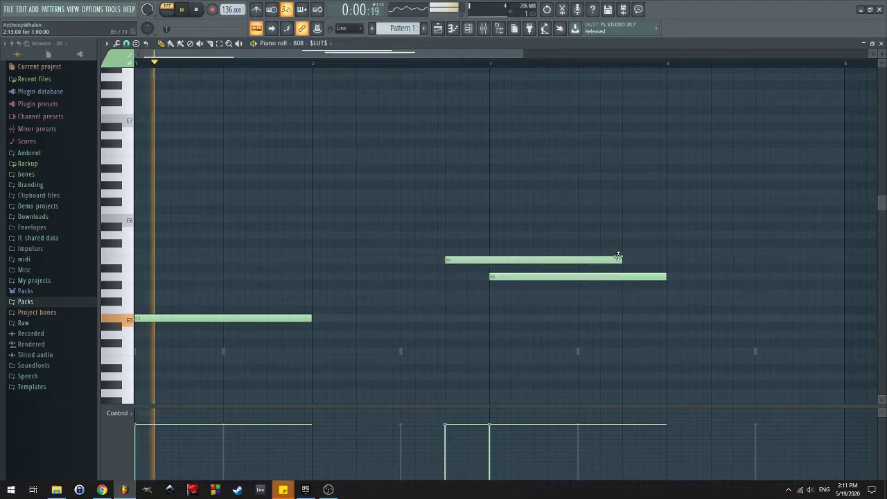
left_click_drag(619, 257, 489, 260)
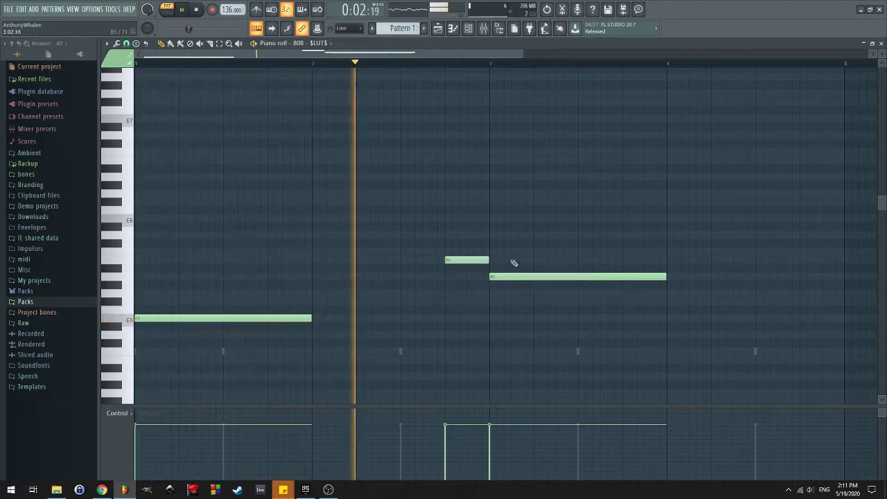
key("space")
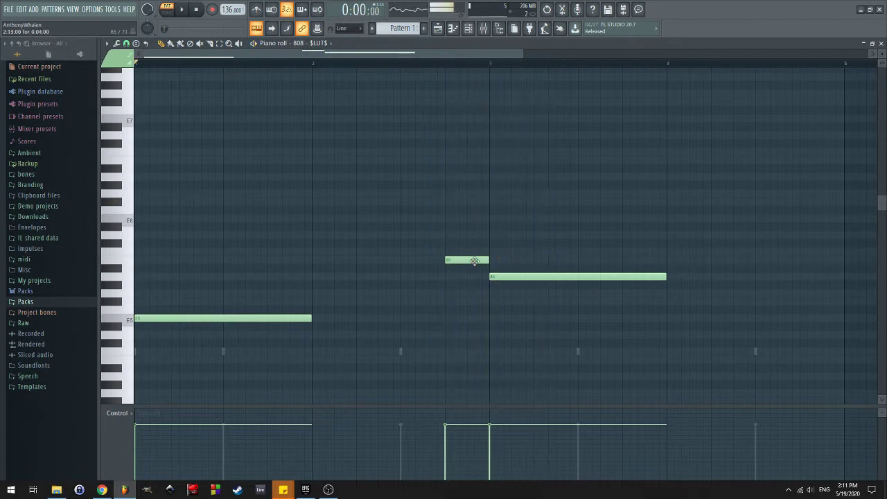
left_click_drag(475, 260, 476, 321)
key("space")
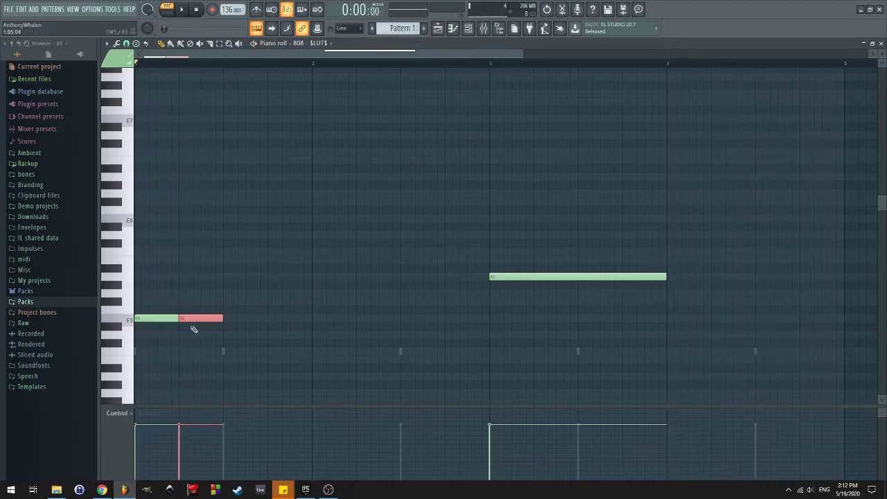
Try a one-bar E5 note from the start of bar 2 to bar 3
mouse_move(223, 318)
left_mouse_down()
mouse_move(289, 319)
mouse_move(223, 321)
left_mouse_up()
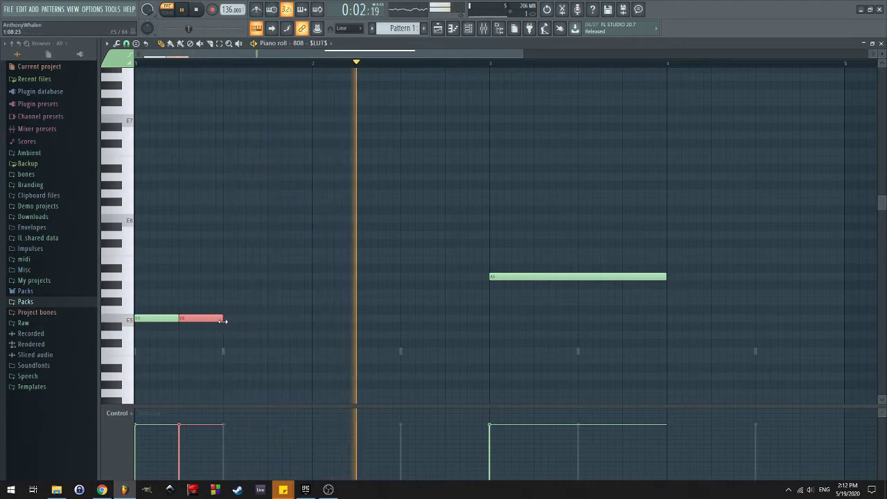
left_click(312, 319)
left_click_drag(359, 319, 489, 323)
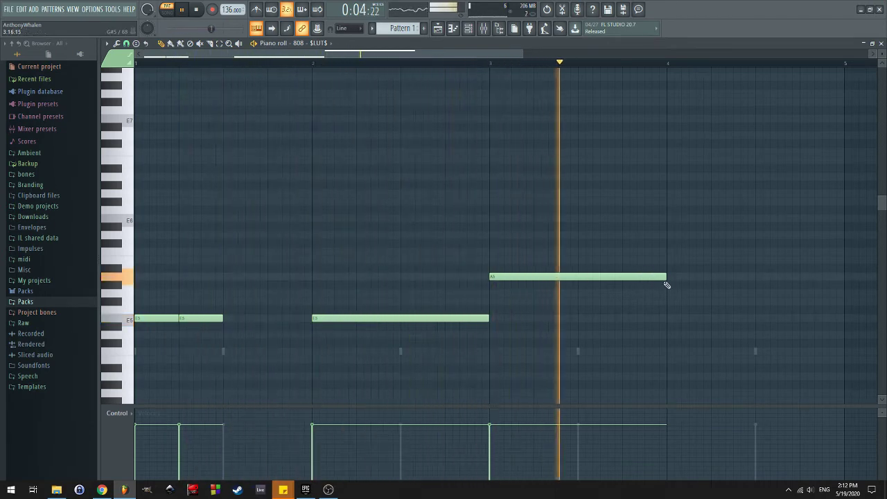
Delete the extra E5 notes and stretch the remaining E5 and A5 notes to two bars each
right_click(389, 319)
right_click(205, 318)
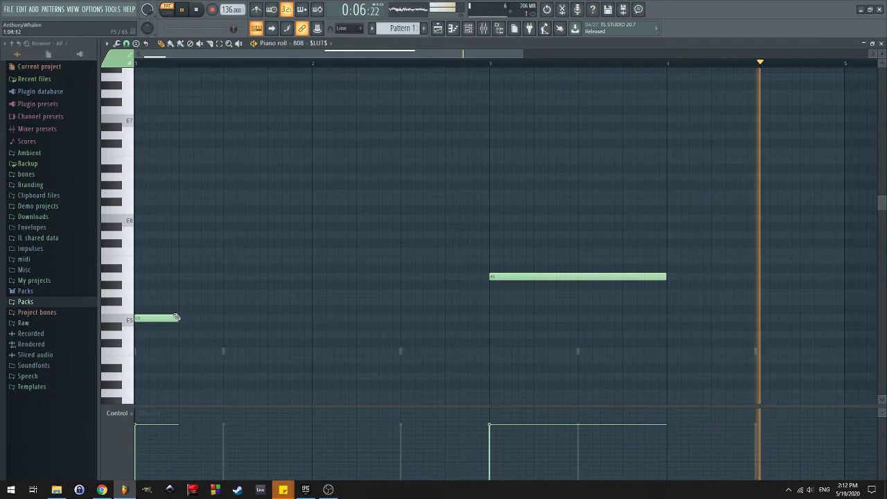
left_click_drag(177, 317, 487, 337)
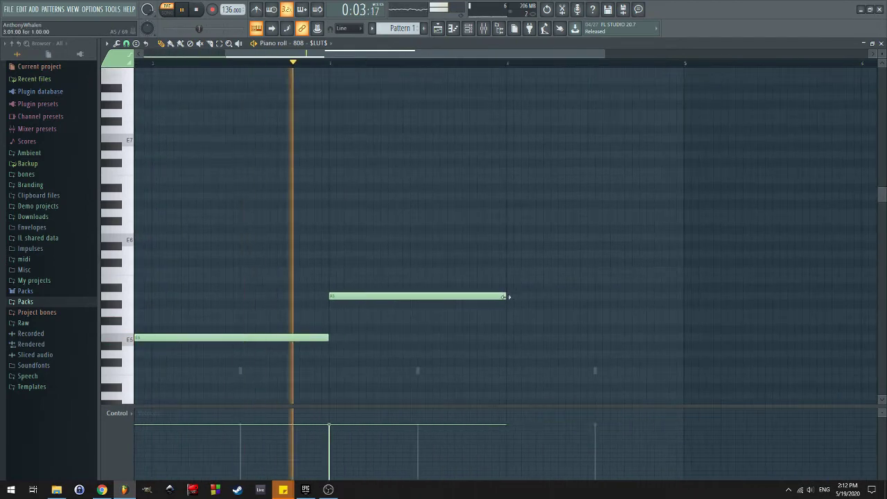
left_click_drag(508, 297, 683, 299)
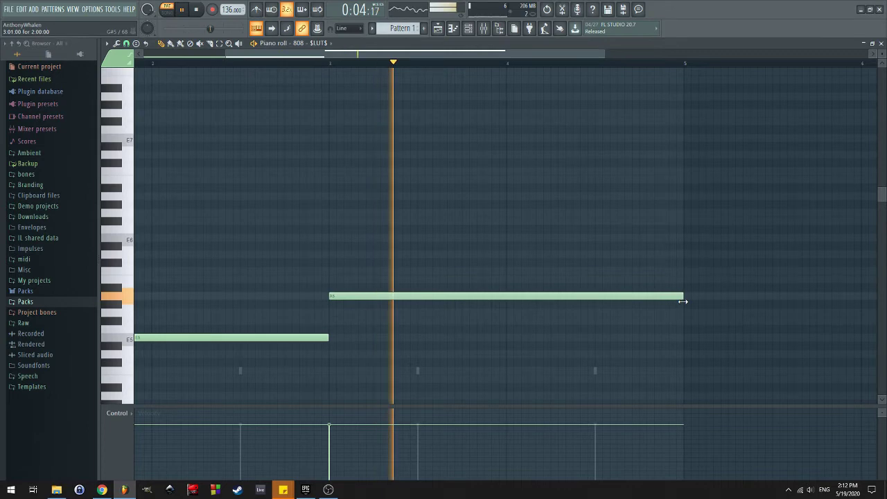
Inspect the 808 channel's sampler settings from the channel rack
left_click(468, 27)
left_click(169, 327)
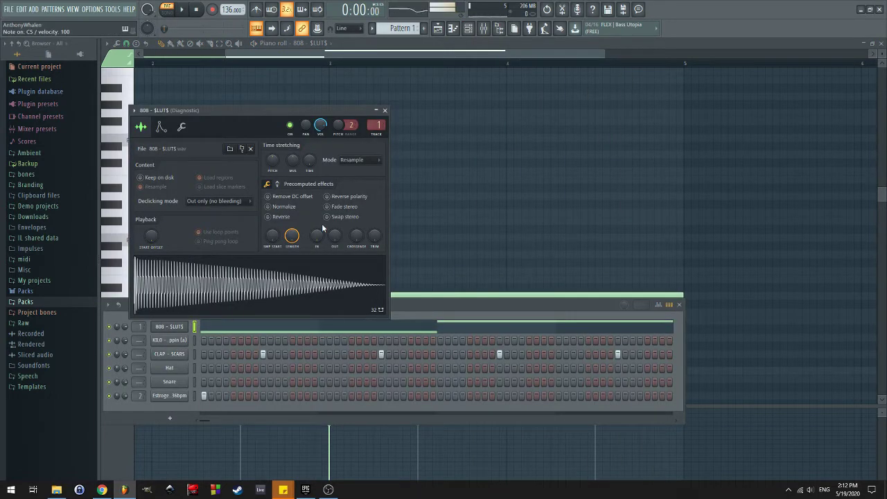
left_click(385, 111)
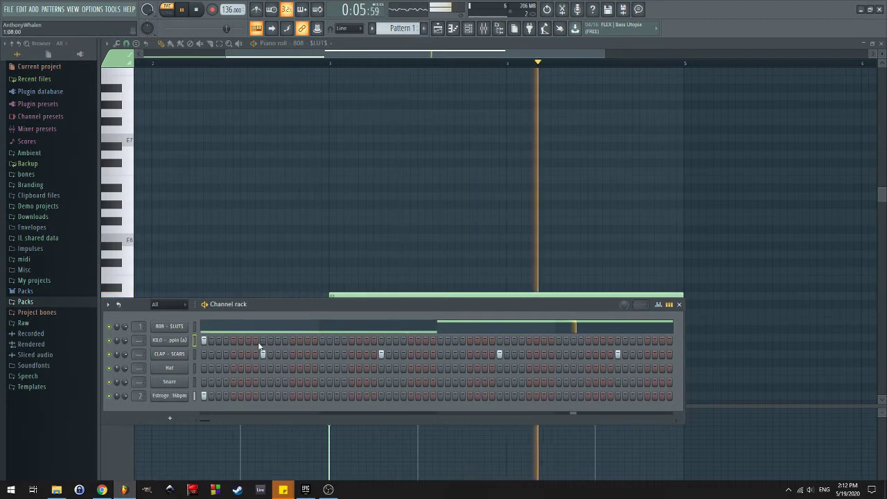
Expand the Packs folder and add a kick hit on step 33, at the start of bar 3
left_click(57, 303)
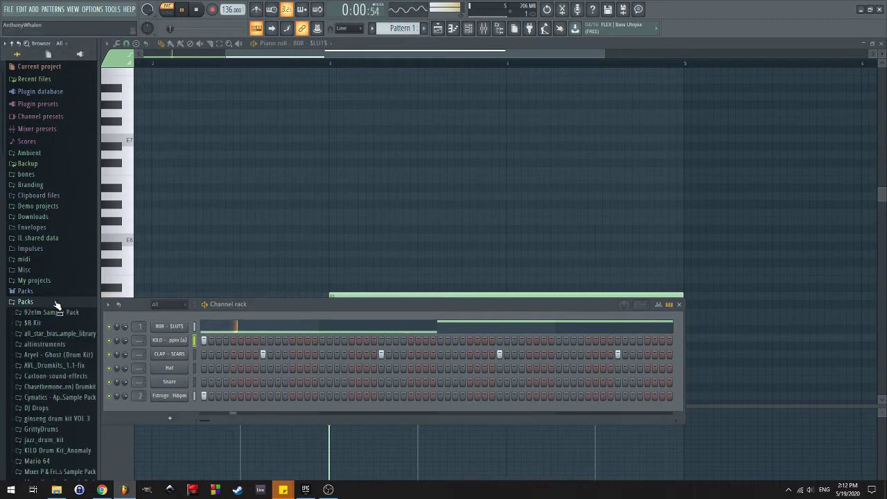
left_click(352, 340)
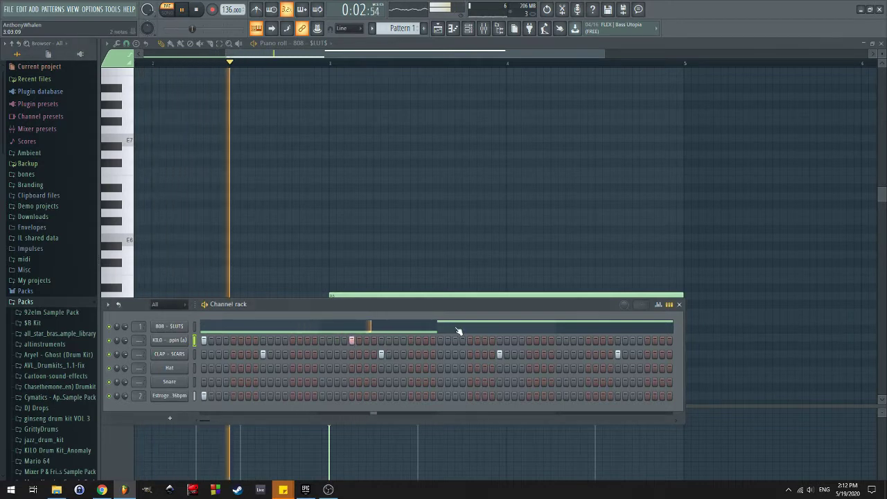
left_click(439, 341)
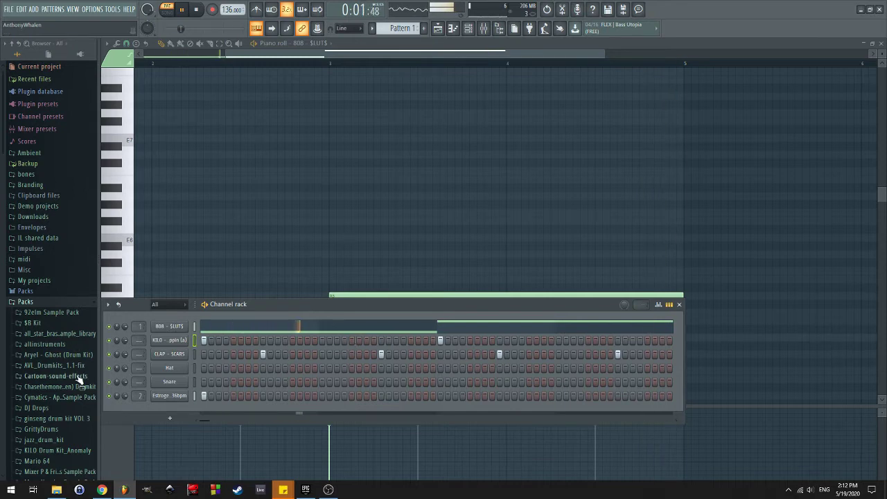
Browse the KILO Drum Kit_Anomaly pack and load the Perc_Knock (f#4) sample onto the Hat channel
scroll(80, 379, "down", 2)
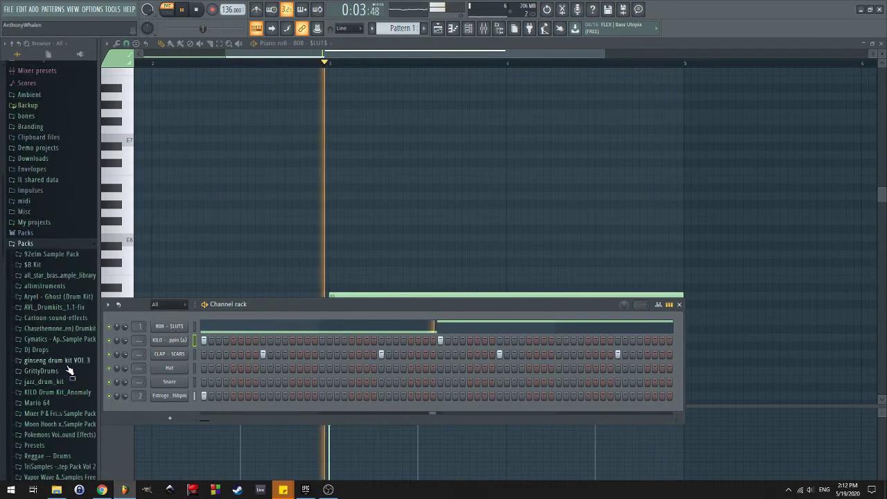
left_click(66, 361)
scroll(66, 364, "down", 2)
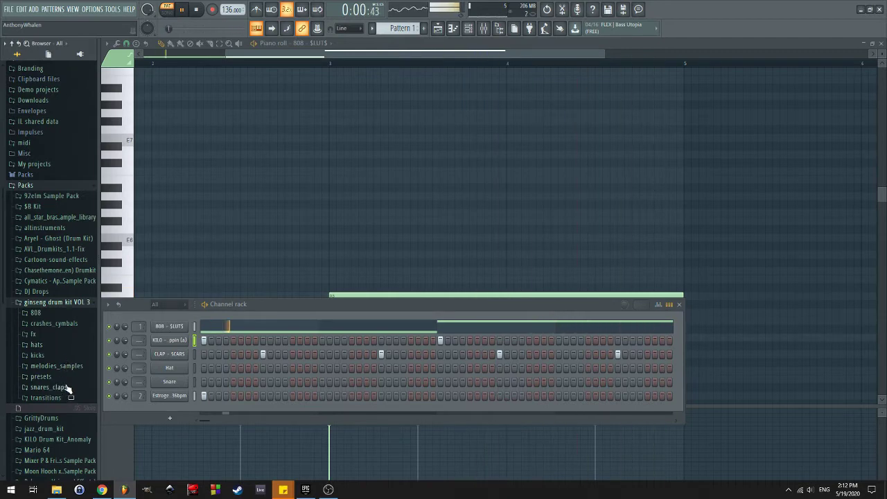
scroll(67, 389, "down", 4)
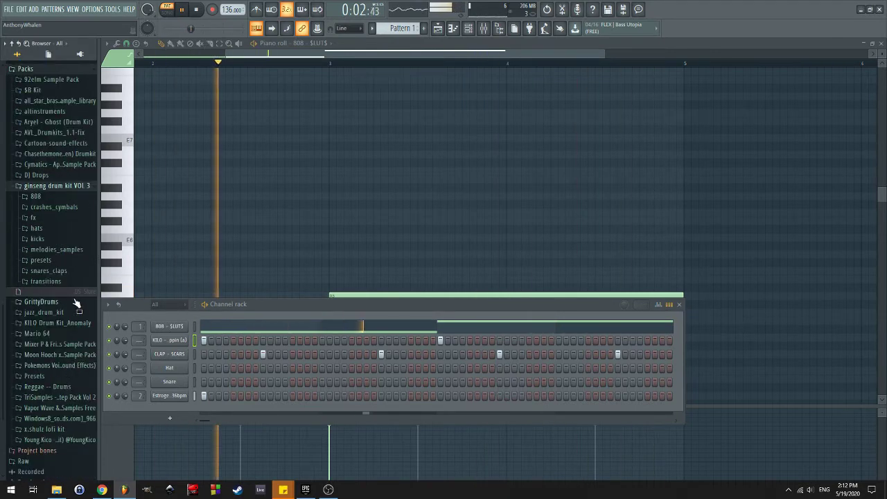
left_click(58, 323)
key("space")
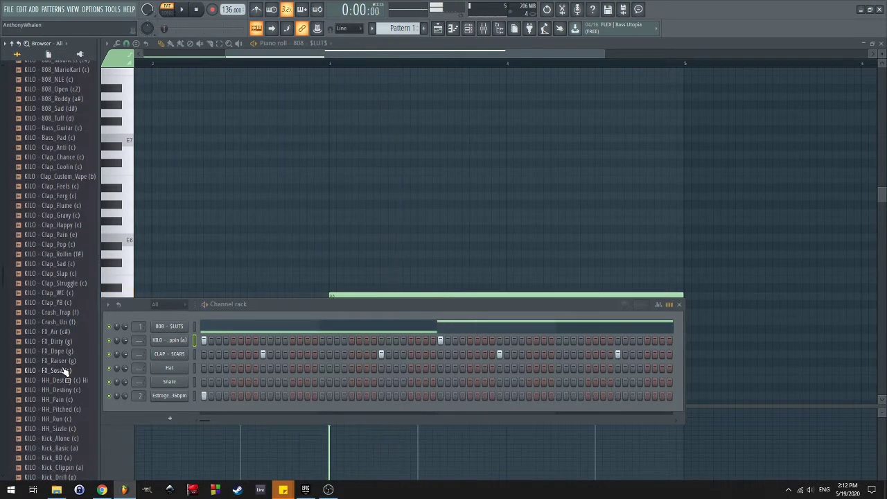
left_click(56, 370)
scroll(62, 379, "down", 4)
scroll(50, 415, "down", 10)
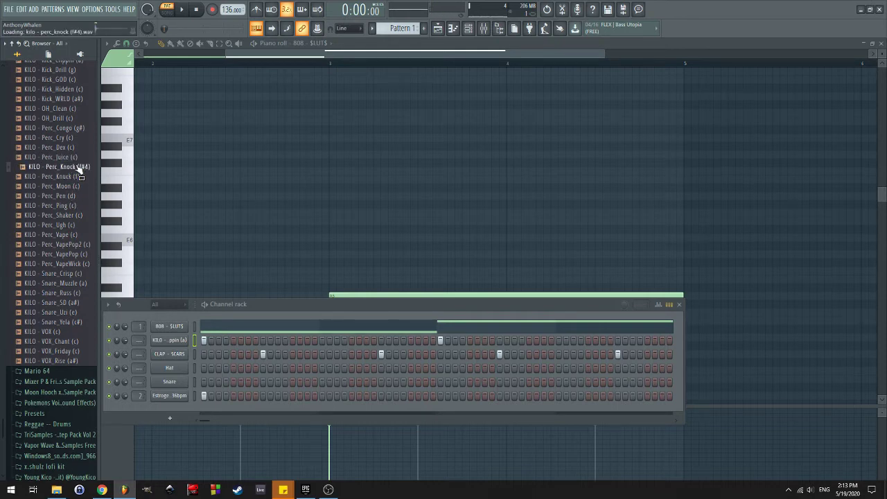
left_click_drag(170, 369, 233, 373)
Audition Perc_Knock hits around the start of bar 2 during playback, and place them on steps 19 and 23
key("space")
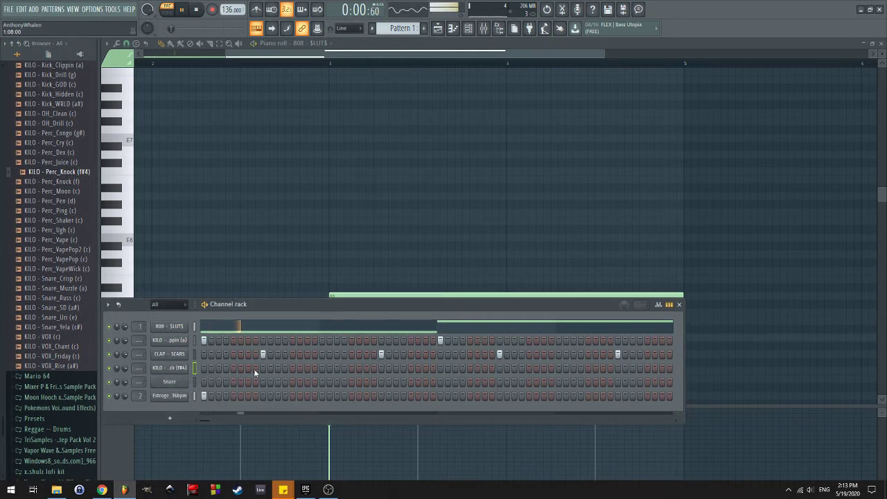
left_click(323, 369)
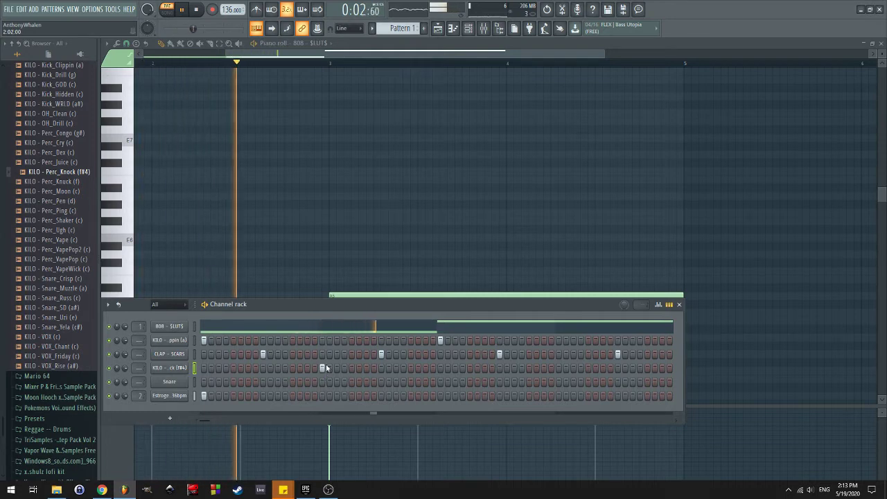
key("space")
left_click(307, 368)
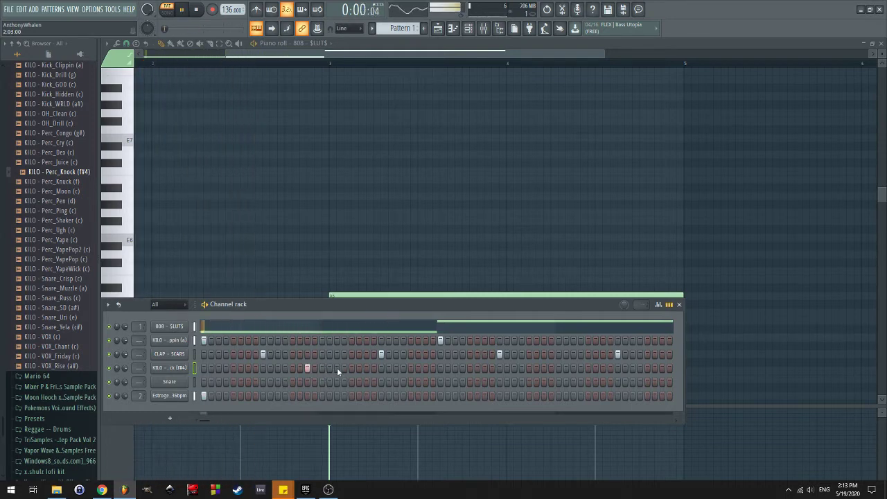
left_click(337, 368)
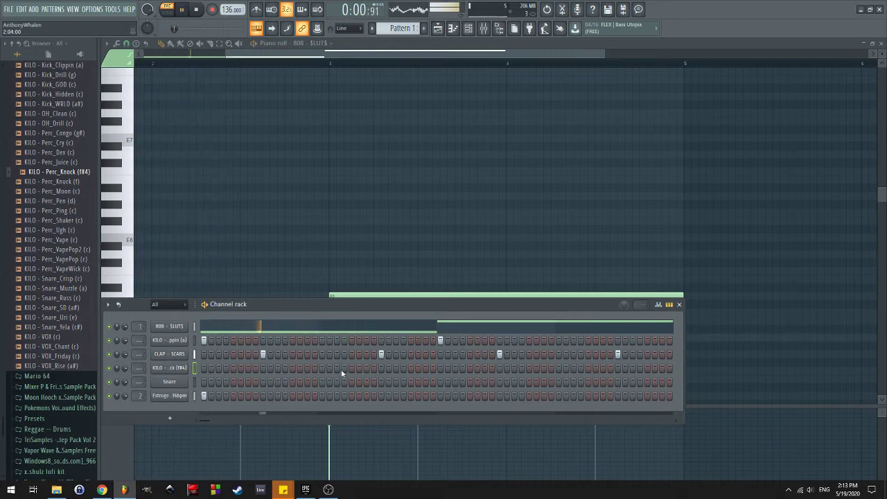
left_click(368, 368)
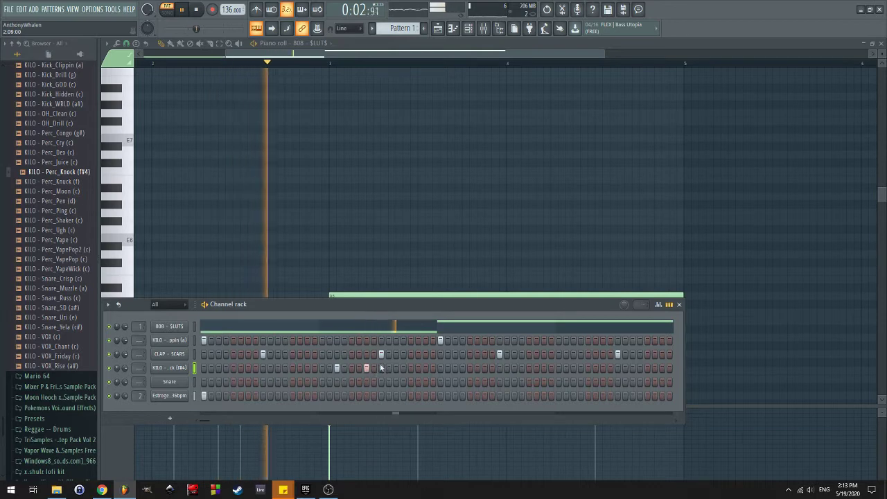
Remove the Perc_Knock hits from steps 19 and 23 and restart playback
right_click(366, 369)
right_click(337, 368)
key("space")
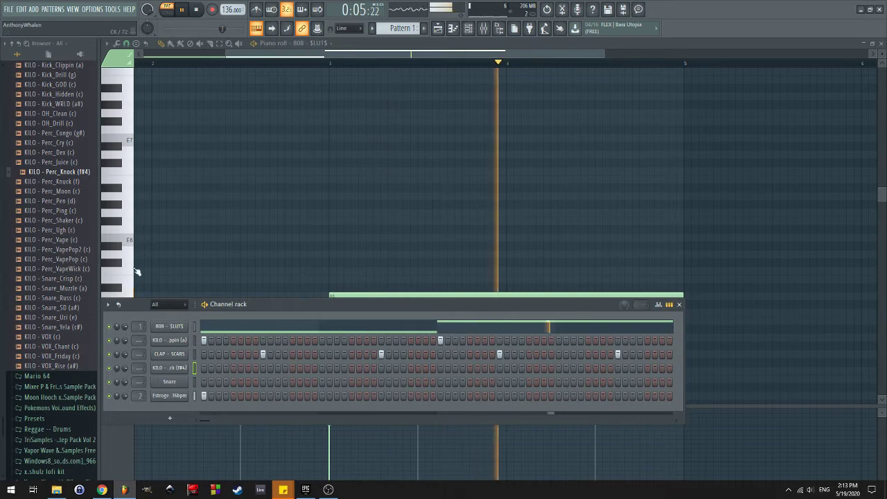
scroll(56, 260, "up", 6)
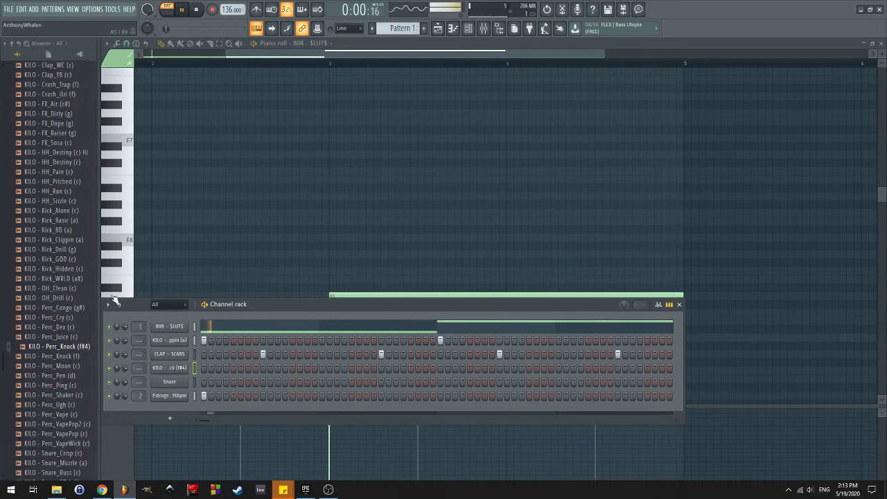
Try Perc_Knock hits on steps 19, 23, 51 and 54 during playback, and clear them all from the row
left_click(337, 368)
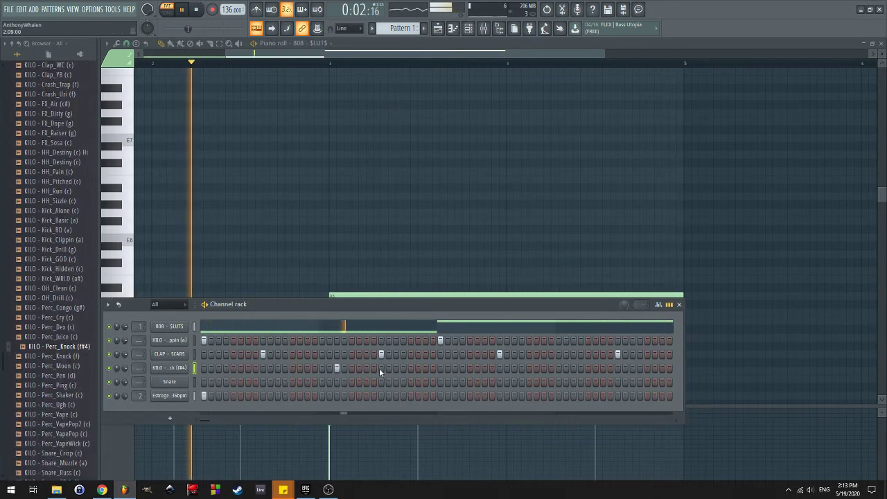
left_click(367, 368)
key("space")
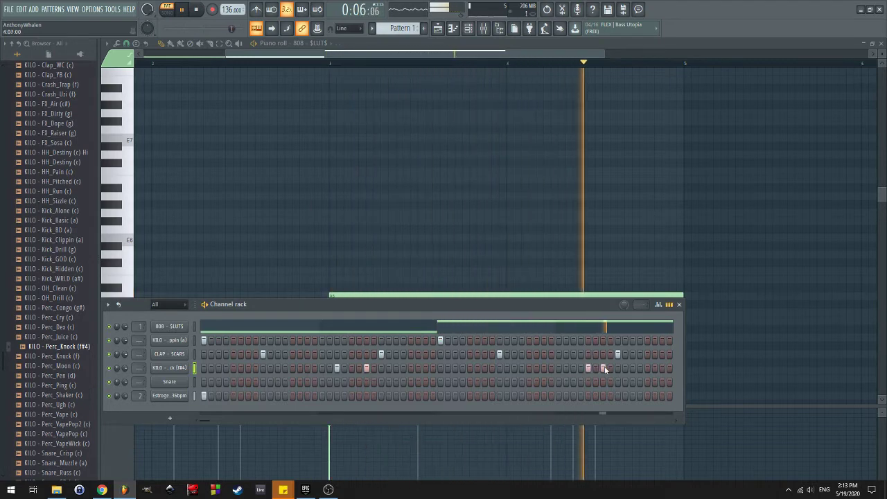
key("space")
key("space")
left_click(573, 368)
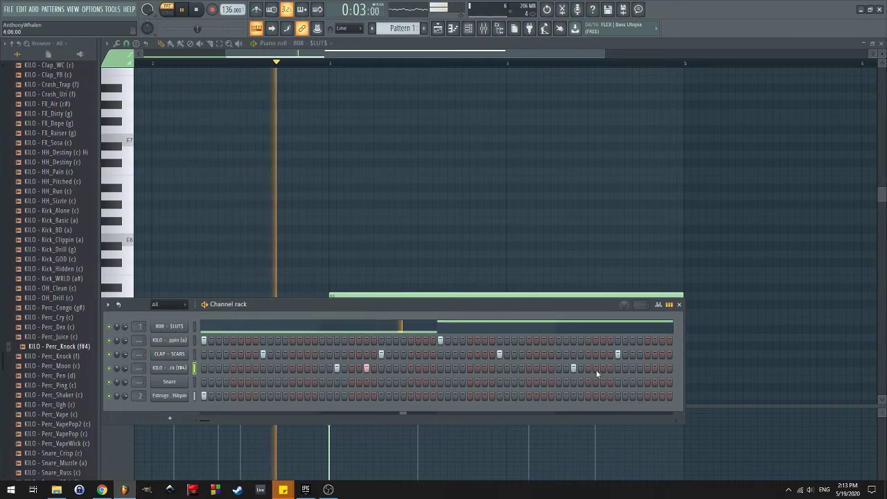
left_click(595, 368)
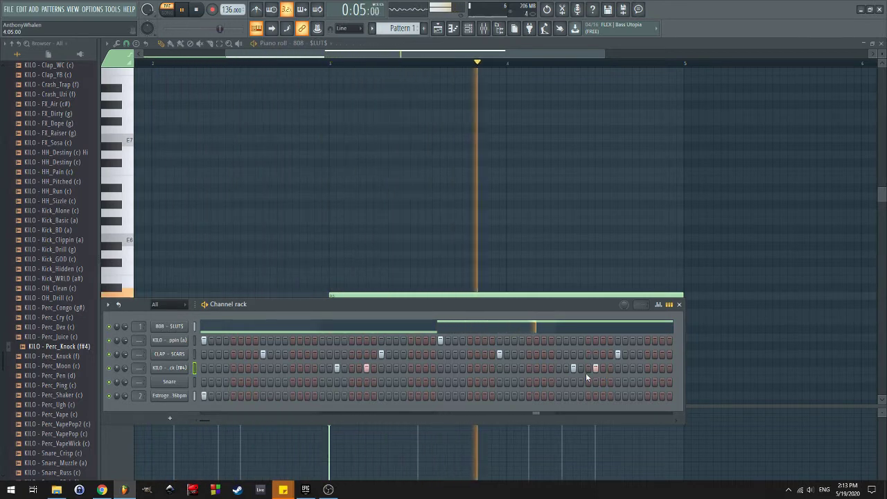
left_click(575, 369)
left_click(594, 368)
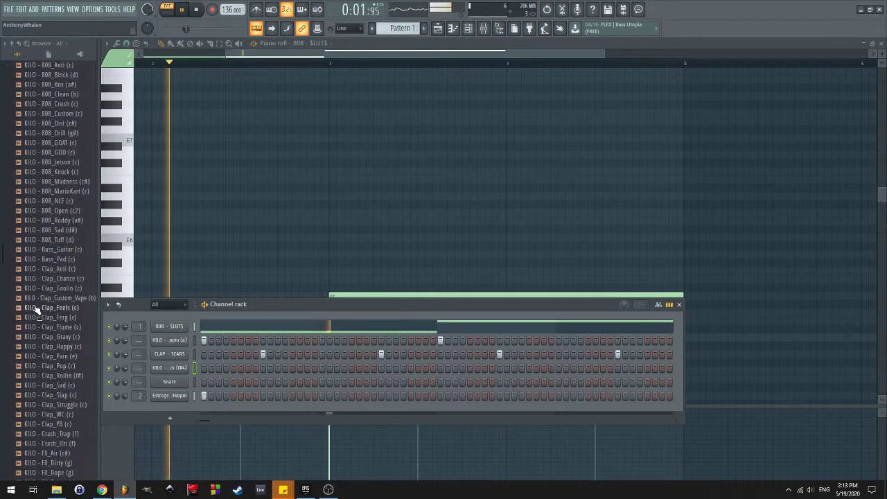
Browse the sample packs to the Cymbals folder of the TriSamples Vol 2 pack and audition its closed hi-hats
scroll(37, 310, "up", 8)
scroll(41, 326, "down", 4)
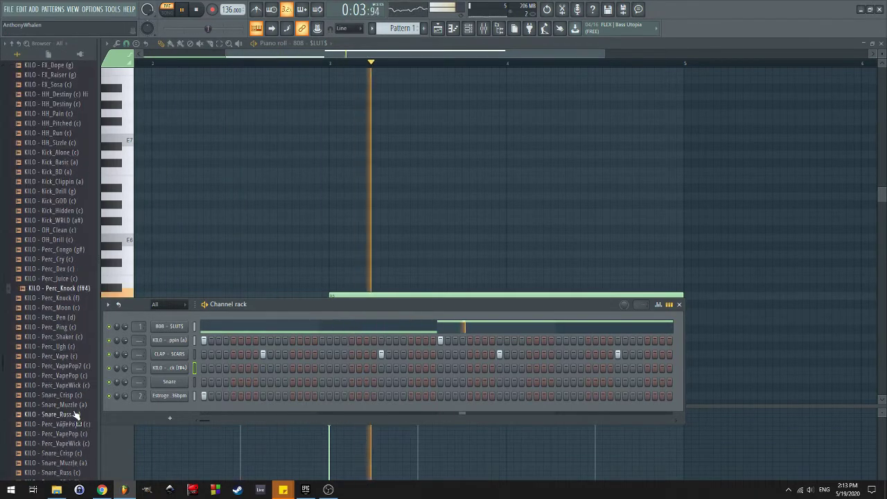
scroll(76, 402, "down", 13)
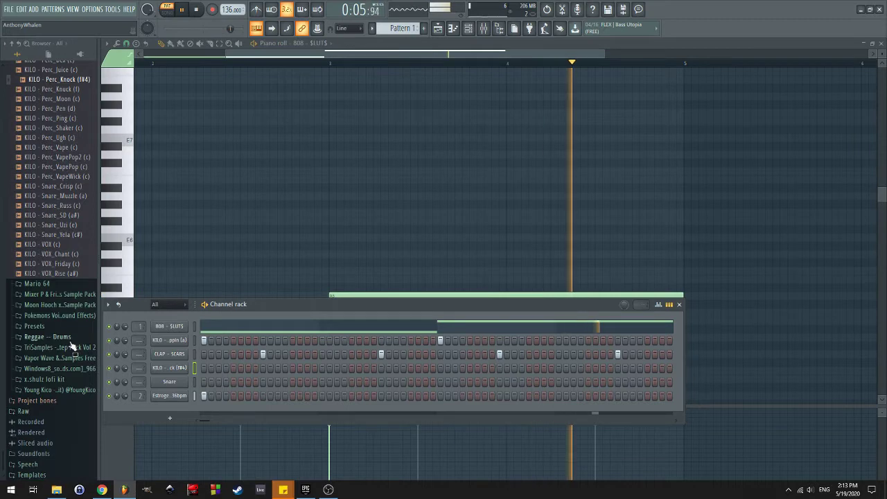
left_click(69, 347)
left_click(67, 380)
left_click(62, 386)
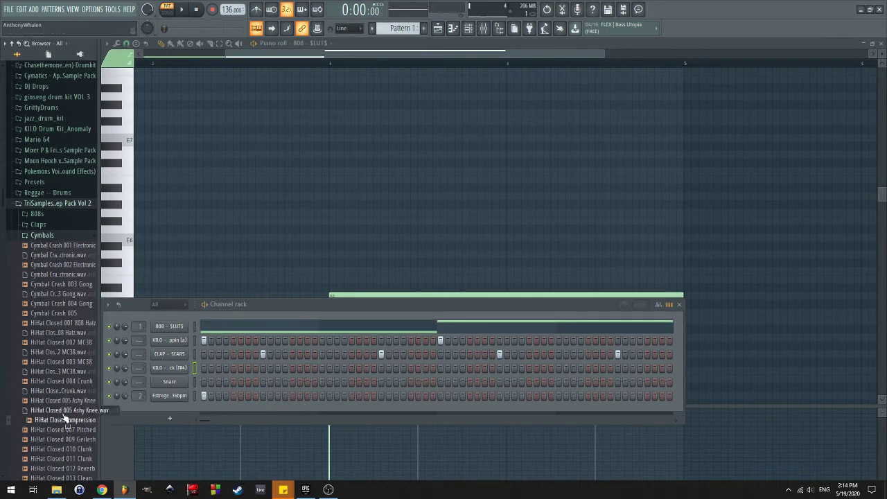
Load HiHat Closed 006 Compression onto the Snare channel and fill each 2 steps
left_click_drag(181, 386, 174, 382)
right_click(173, 383)
left_click(292, 380)
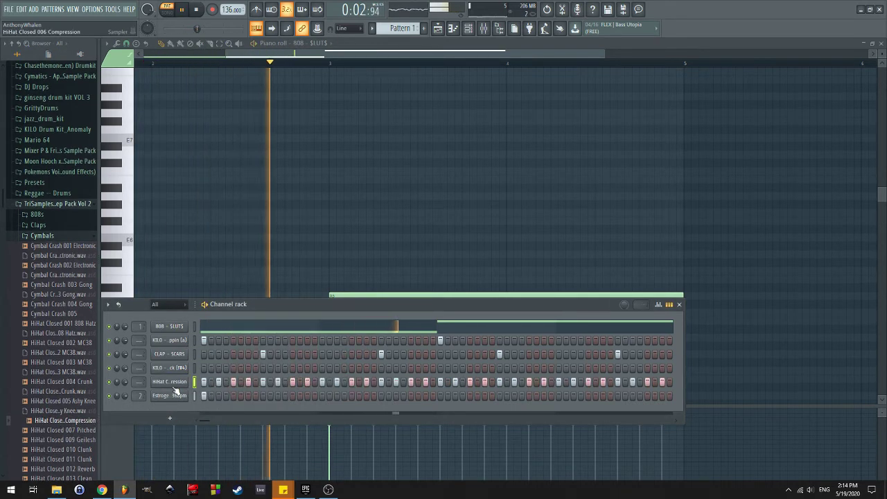
Open the pack's Snare Drums folder and add Snare Drum 002 MC38 Clap as a new channel above Perc_Knock
left_click(58, 239)
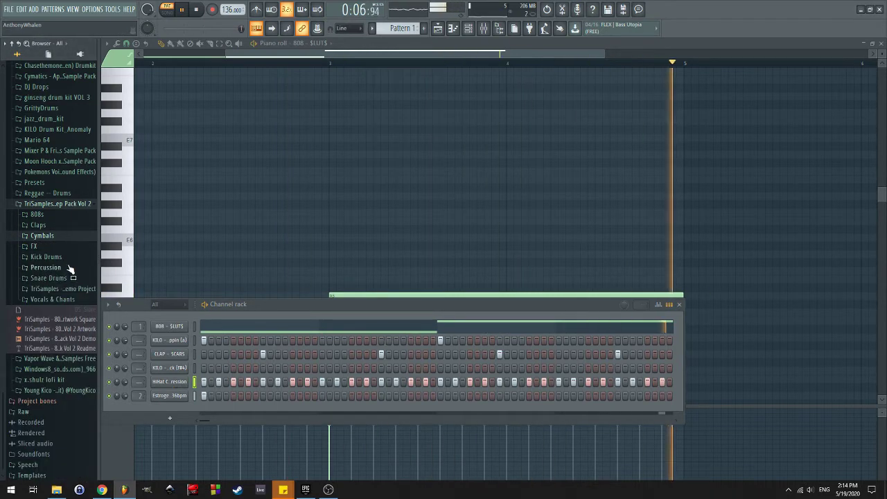
left_click(67, 278)
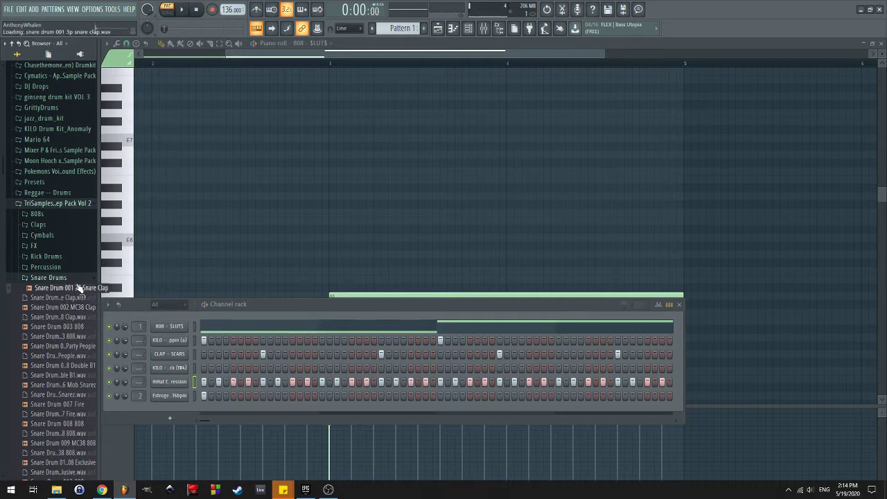
left_click_drag(167, 373, 174, 369)
Copy the CLAP channel's hits onto the MC38 Clap snare channel and transpose them down an octave to C4 in its piano roll
right_click(186, 368)
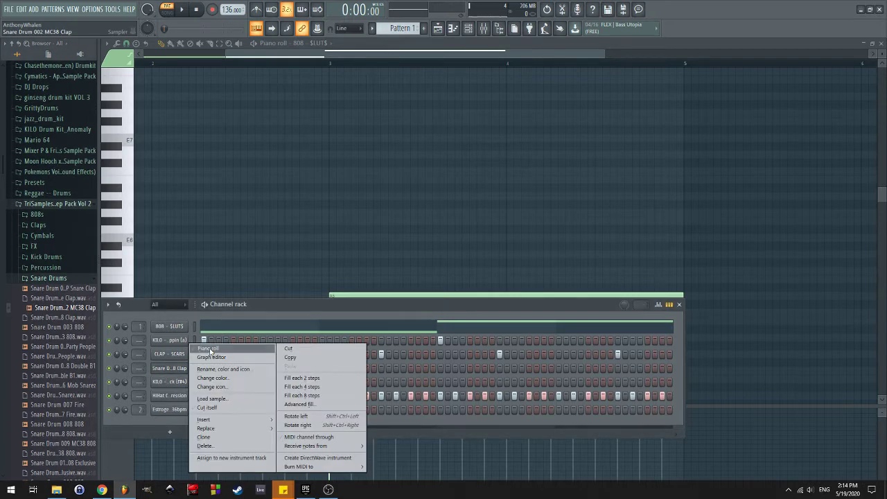
left_click(263, 309)
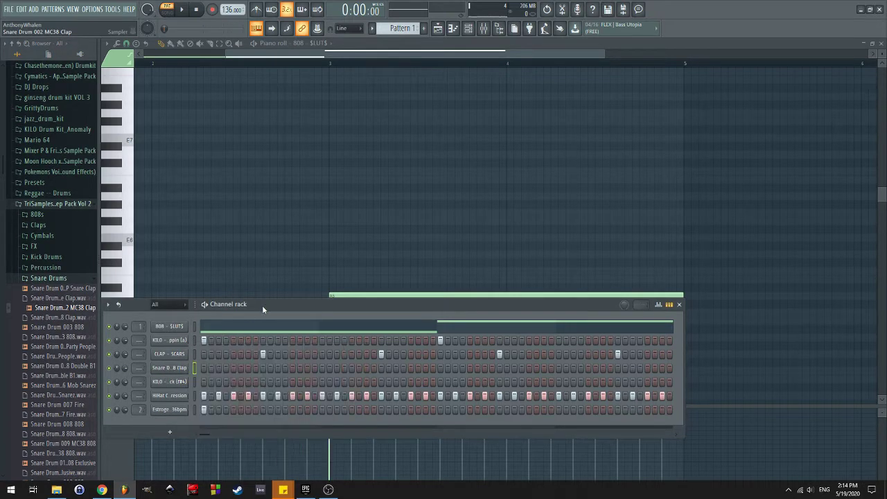
right_click(193, 369)
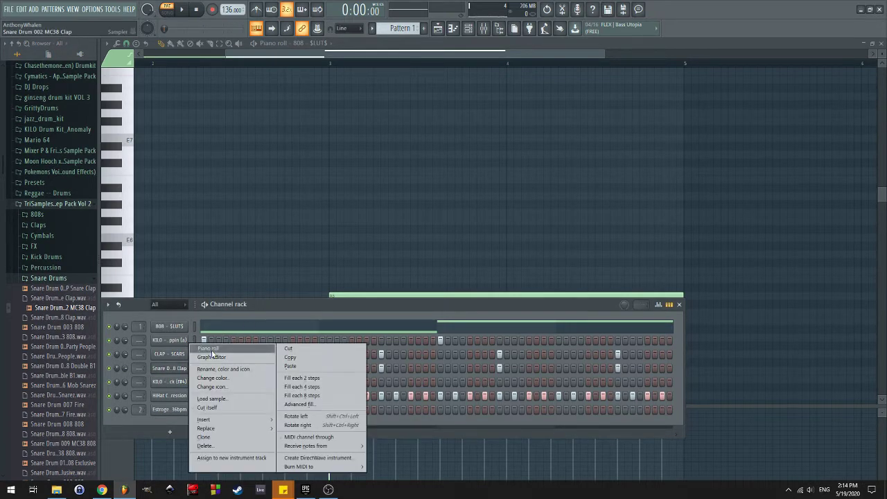
left_click(211, 349)
key("space")
scroll(279, 345, "down", 5)
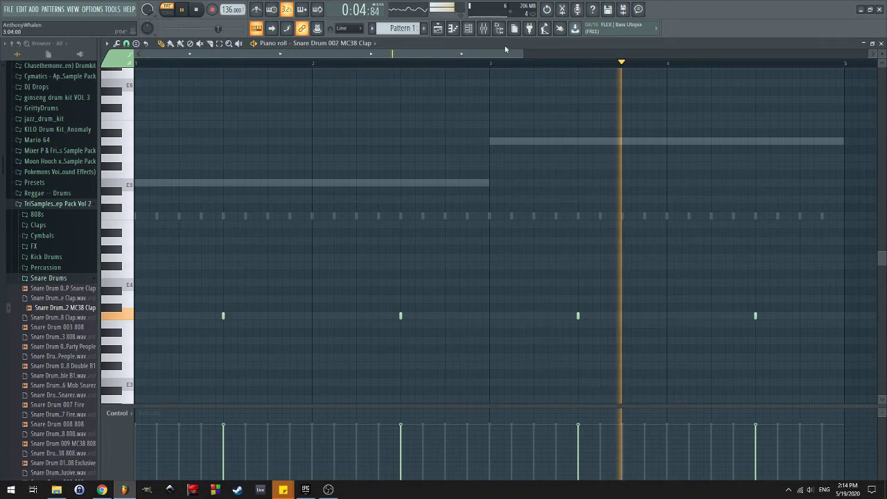
Shape the MC38 Clap snare's volume envelope with a short attack, a longer hold, and no decay, sustain or release
key("F9")
key("F6")
left_click(176, 368)
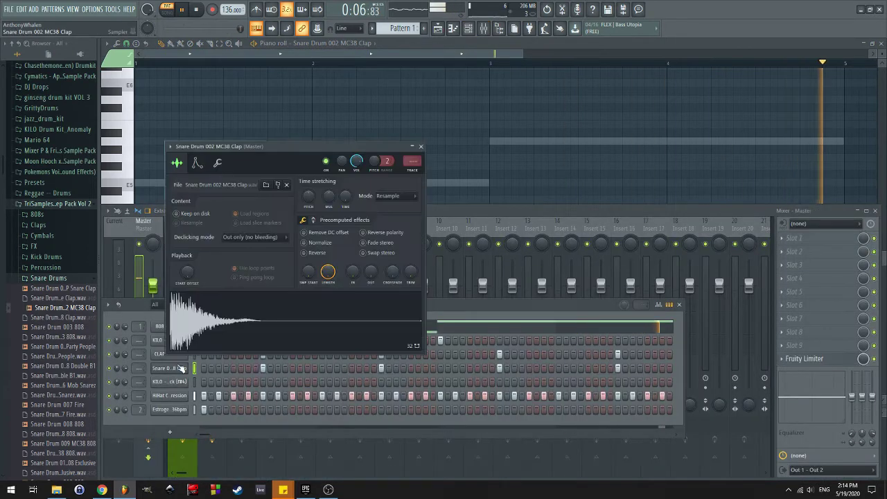
left_click(197, 162)
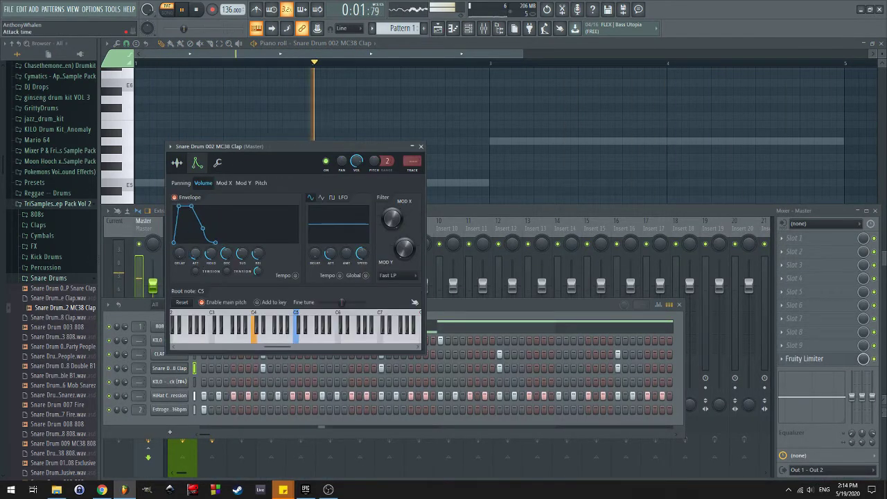
left_click_drag(194, 254, 226, 277)
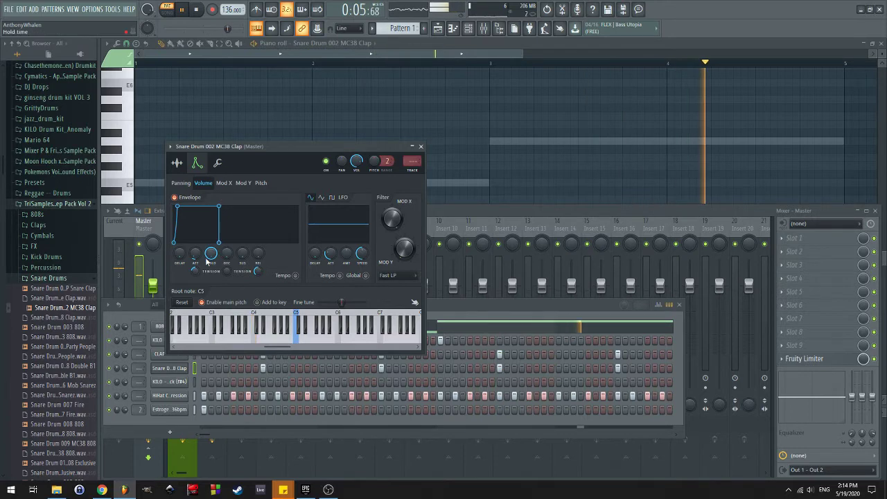
left_click(421, 147)
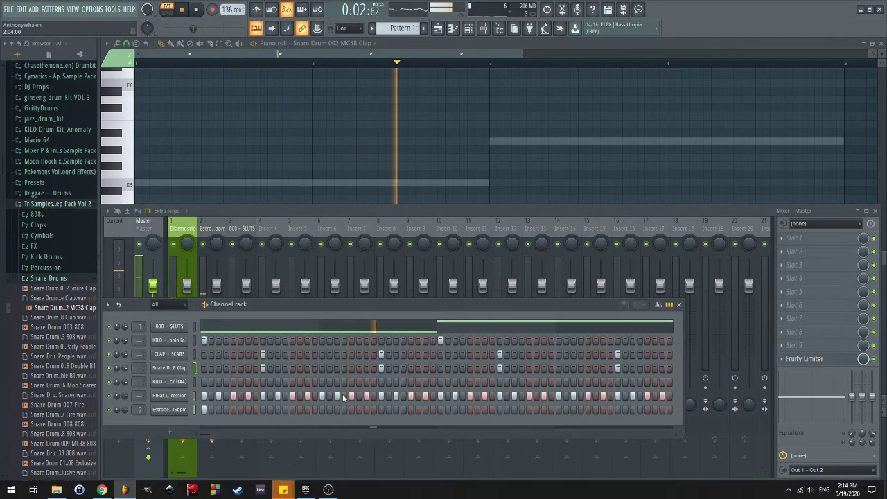
Add MC38 Clap snare hits on steps 51 and 19, trying one on step 5 and removing it
left_click(573, 369)
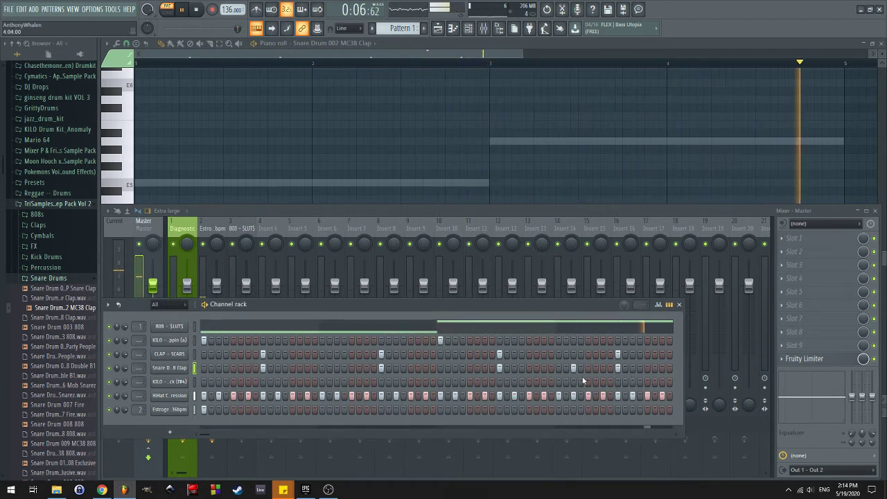
left_click(337, 368)
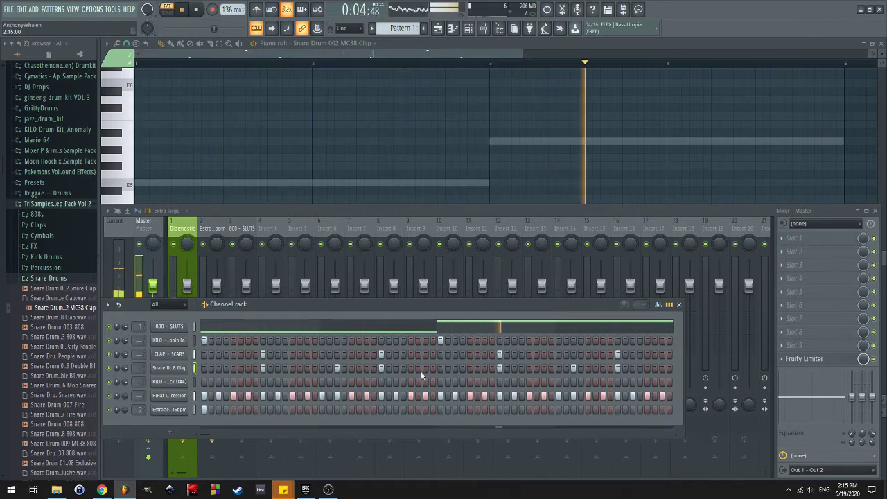
left_click(235, 373)
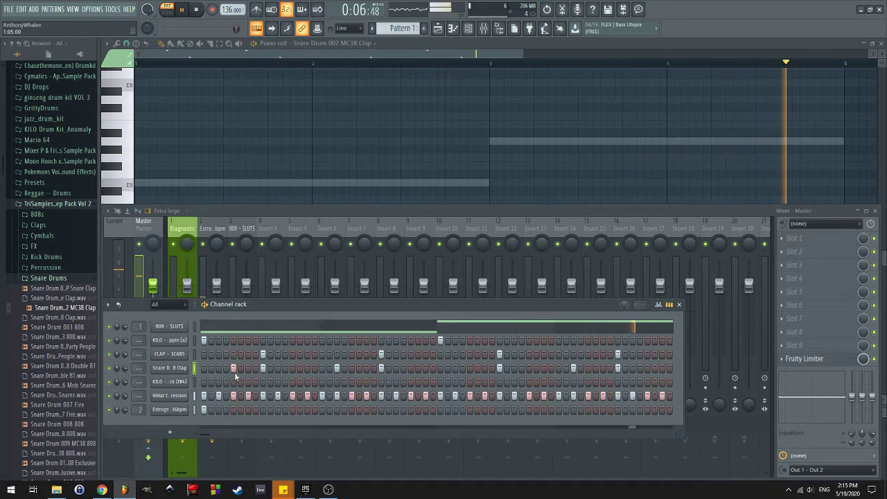
left_click(234, 372)
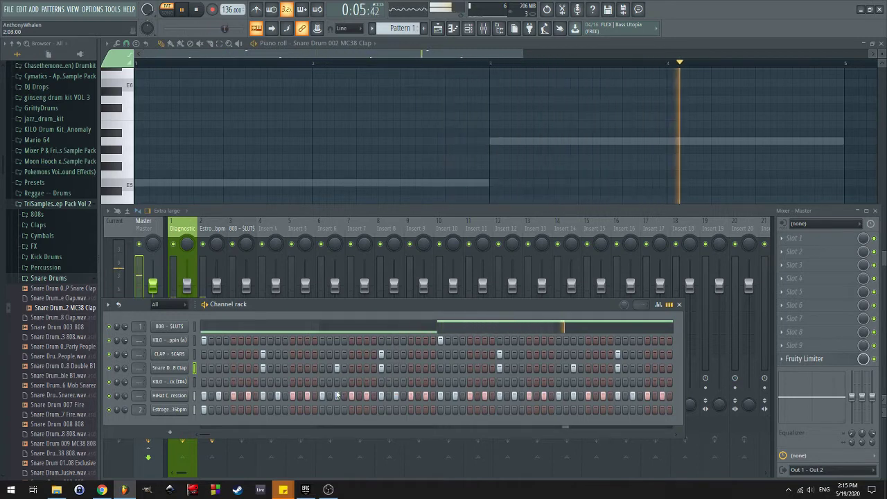
Add Kick_Clippin hits on steps 7 and 17 and audition them against the playing pattern
left_click(322, 342)
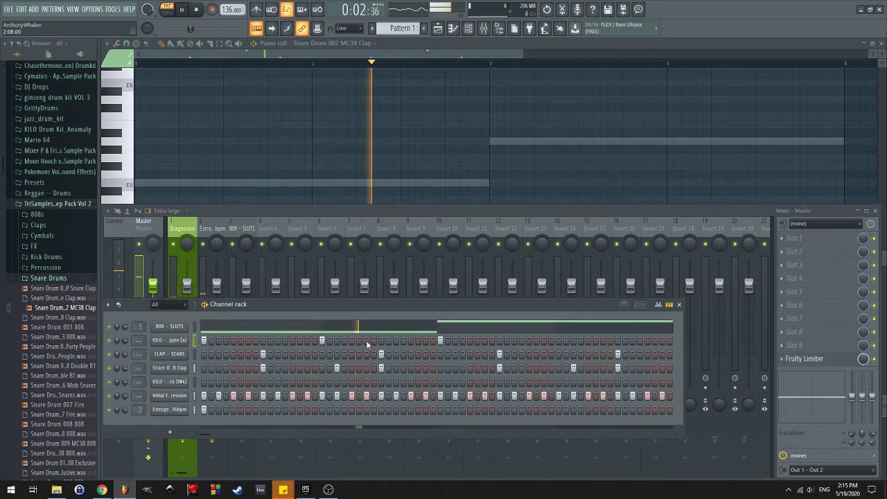
left_click(232, 340)
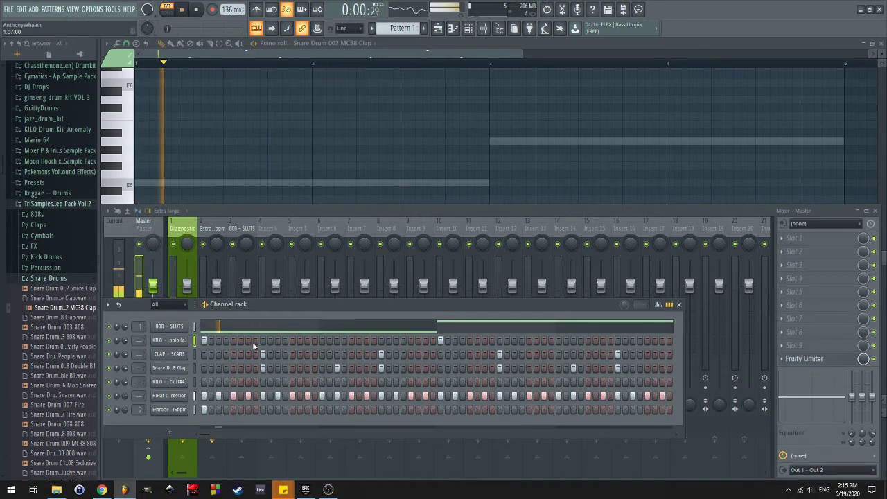
left_click(248, 341)
key("space")
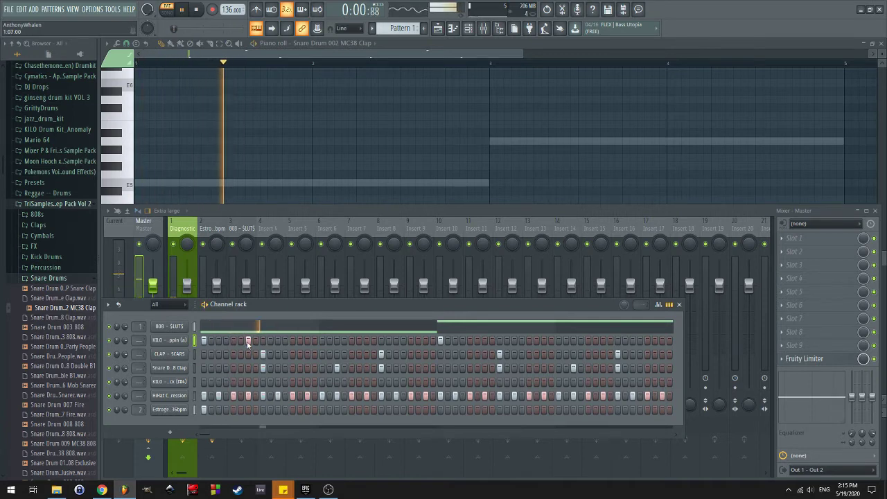
key("space")
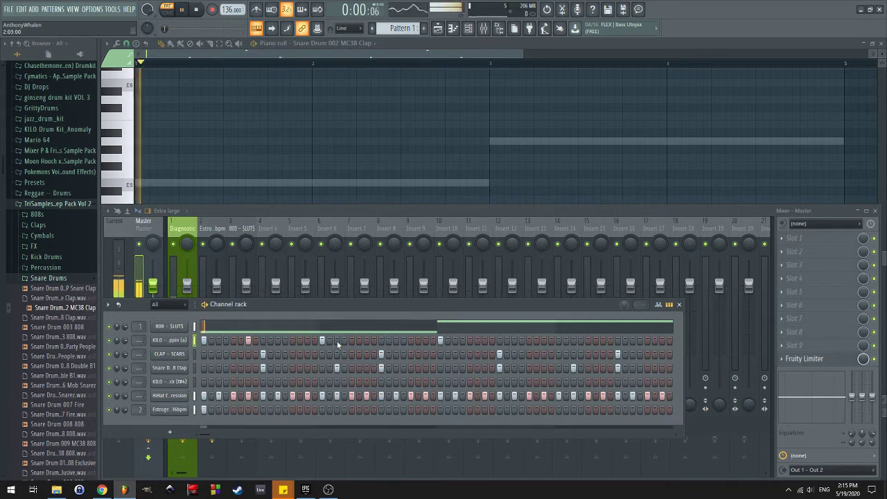
Try Kick_Clippin hits on steps 19 and 23, removing the one on step 23, and restart playback
left_click(338, 341)
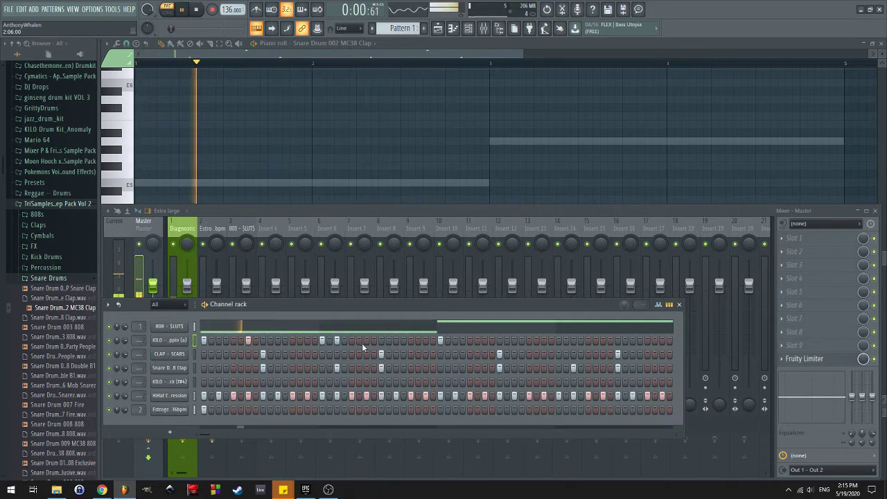
left_click(368, 342)
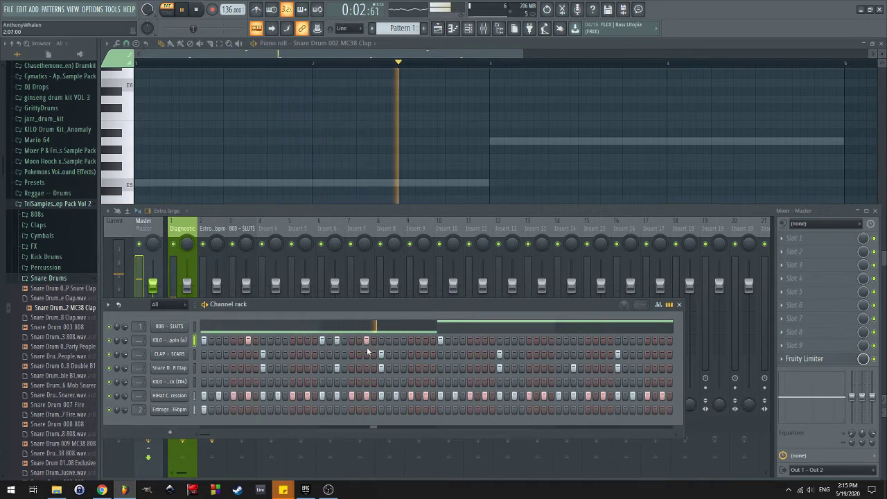
left_click(368, 342)
key("space")
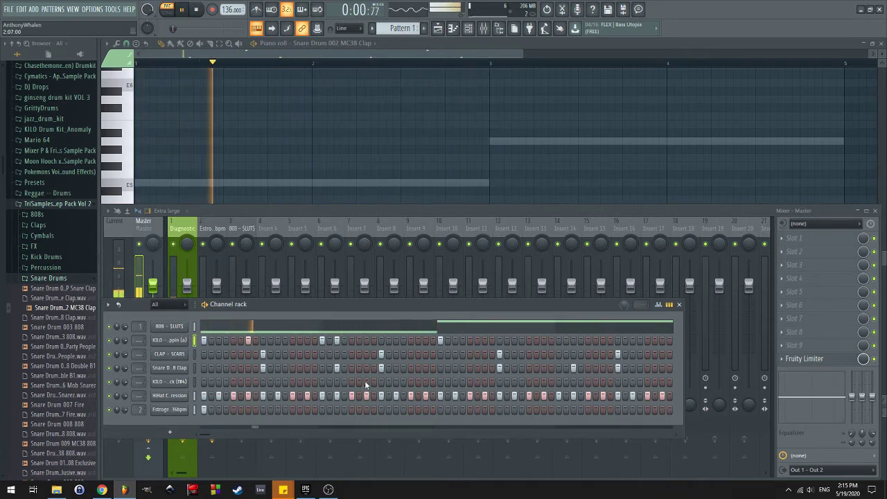
Try a Perc_Knock hit on step 23, remove the kick from step 19, and replay the pattern
left_click(366, 382)
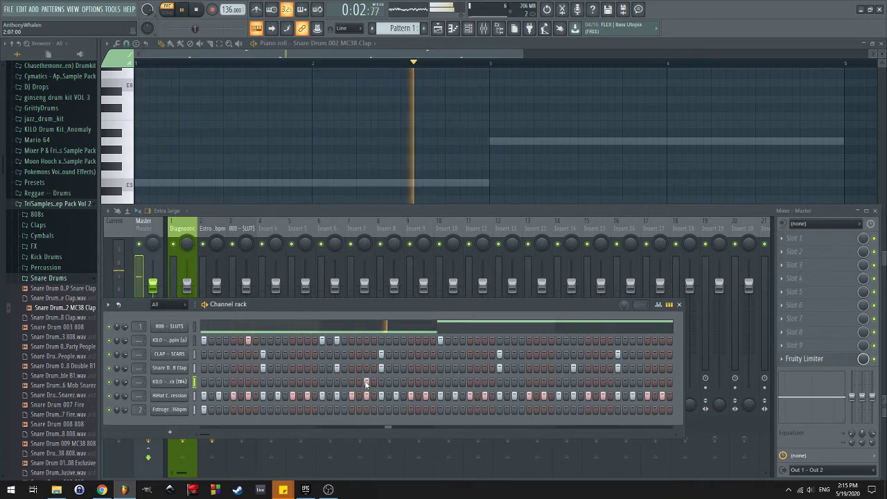
key("space")
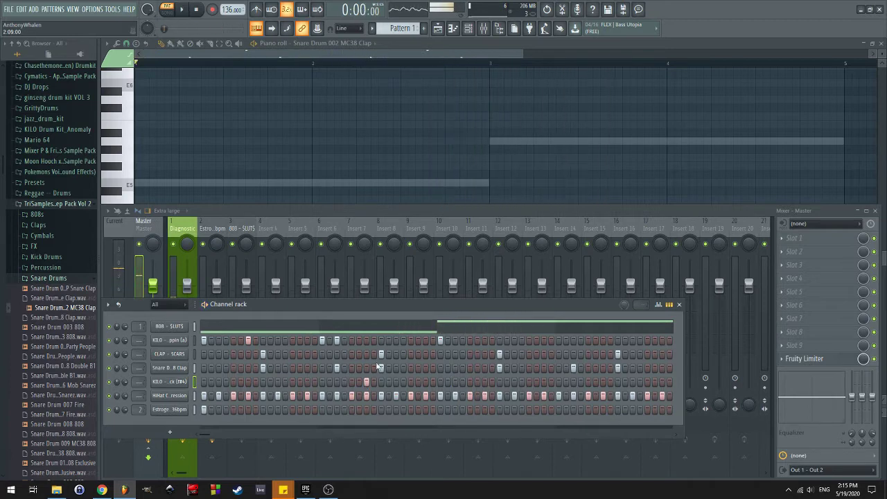
left_click(337, 340)
key("space")
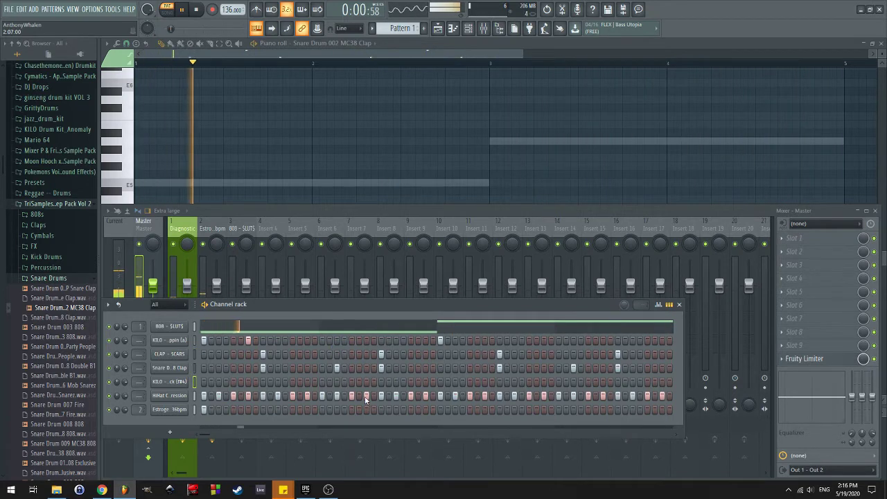
Open the HiHat Closed 006 Compression channel in the piano roll and add a fast hi-hat roll leading into the bar 2 clap
right_click(179, 400)
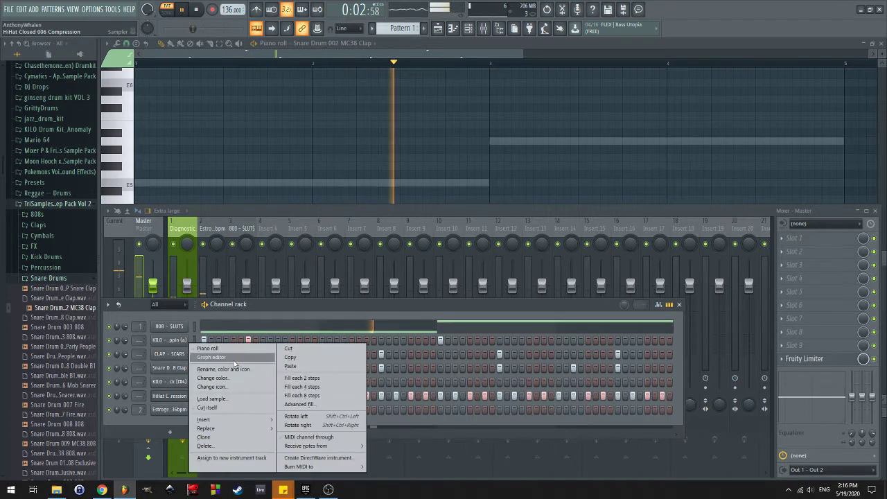
left_click(243, 350)
key("space")
scroll(378, 231, "up", 2, "ctrl")
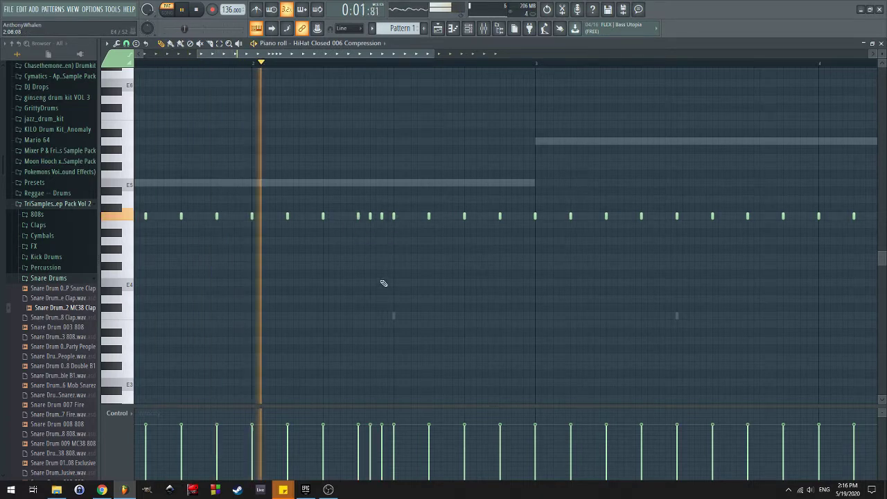
left_click_drag(348, 198, 390, 219)
left_click(377, 249)
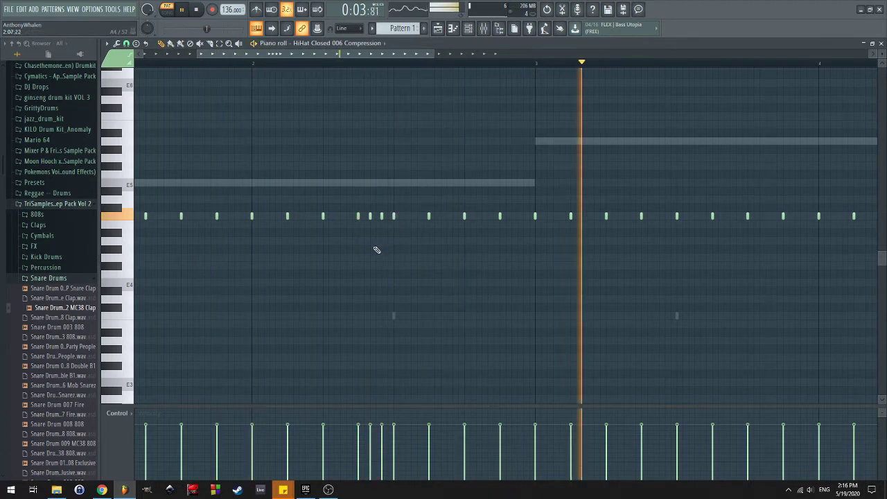
scroll(382, 250, "down", 4, "ctrl")
scroll(329, 305, "up", 2, "ctrl")
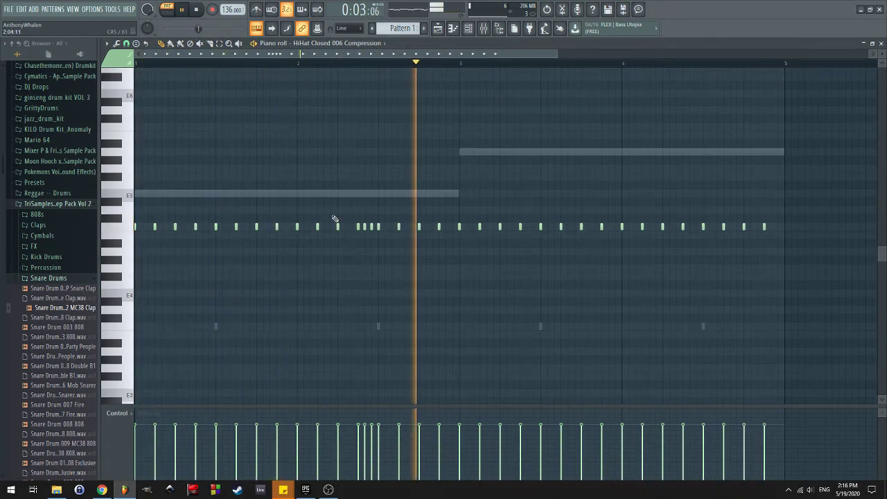
scroll(185, 260, "up", 2, "ctrl")
Add extra hi-hat hits on steps 2, 4 and 12 of bar 1 and audition the pattern
key("space")
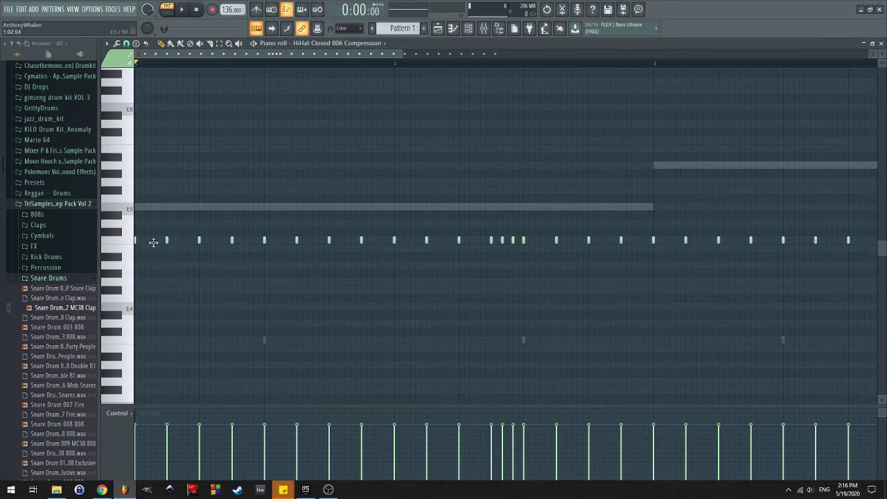
key("space")
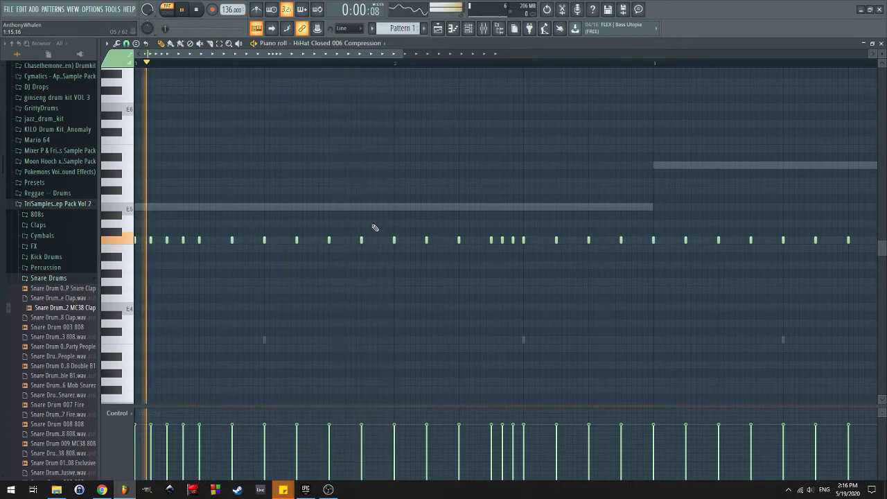
left_click(313, 239)
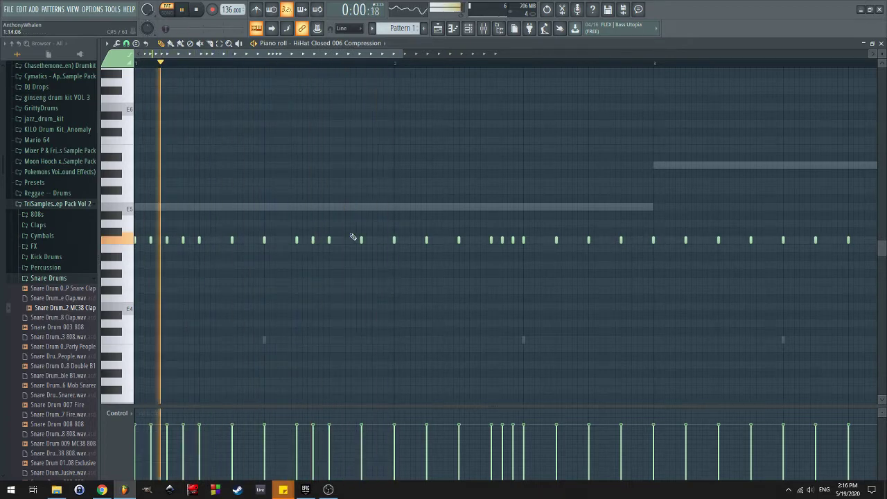
key("space")
Lower the last hi-hat of bar 1 to A4 and add an extra hit on step 2 of bar 3
left_click(373, 249)
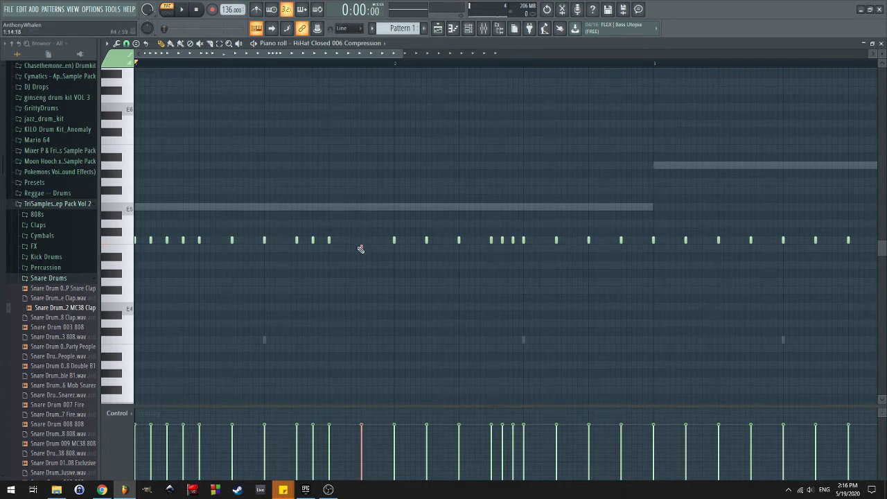
key("space")
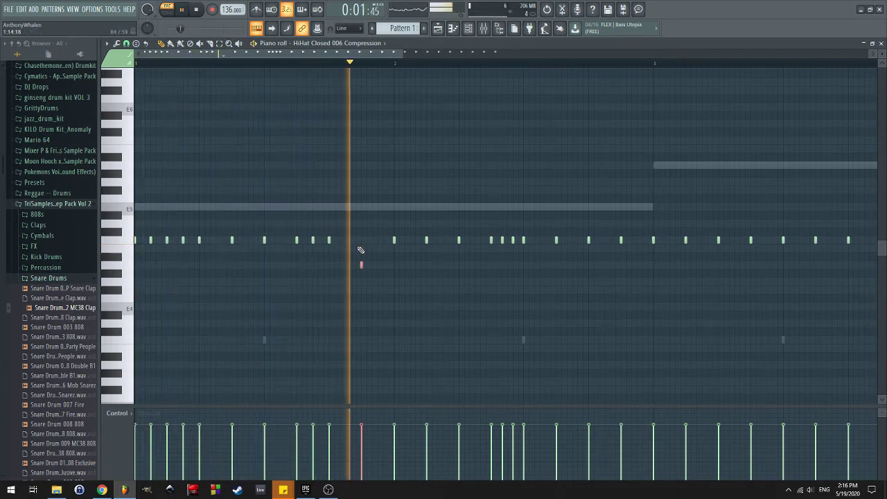
mouse_move(547, 252)
left_mouse_down()
mouse_move(511, 257)
mouse_move(532, 247)
left_mouse_up()
scroll(532, 247, "down", 2)
key("space")
key("space")
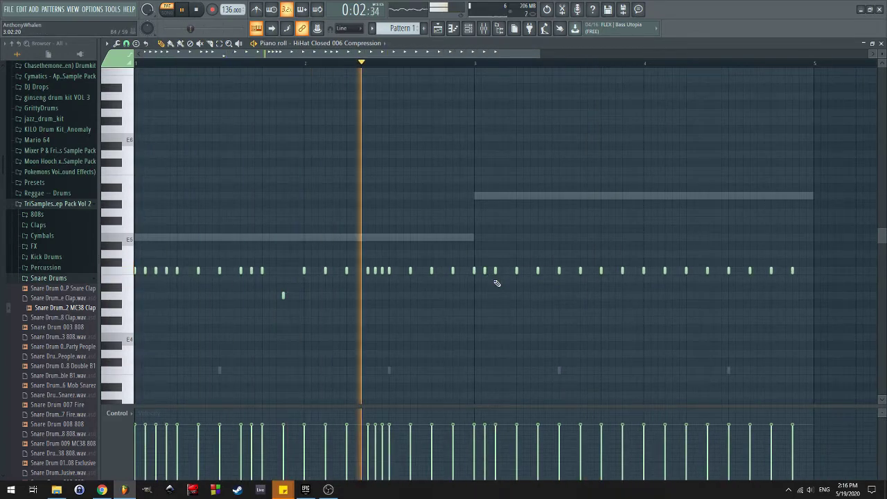
Lower the hi-hat just before the bar 2 roll by three semitones to A4
key("space")
key("space")
scroll(361, 307, "up", 2)
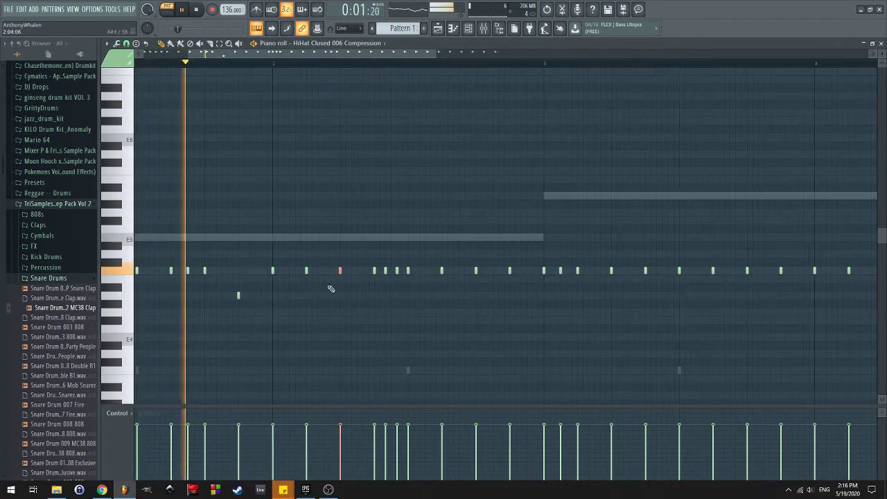
key("shift+Down")
key("shift+Down")
key("shift+Down")
key("space")
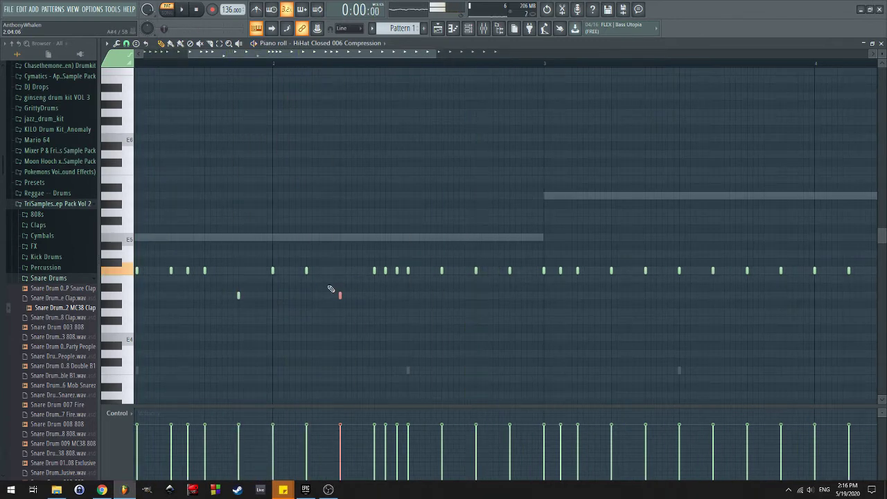
Select the two lowered hi-hat notes, move both down to C4 and replay the pattern
left_click_drag(372, 323, 208, 285)
key("space")
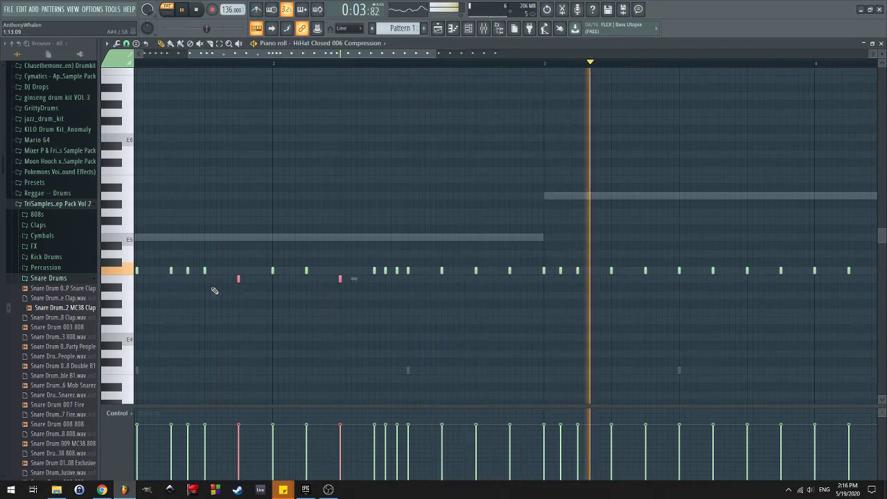
key("shift+Down")
key("shift+Down")
key("shift+Down")
key("shift+Down")
key("shift+Down")
key("shift+Down")
key("shift+Down")
key("shift+Down")
key("shift+Down")
key("space")
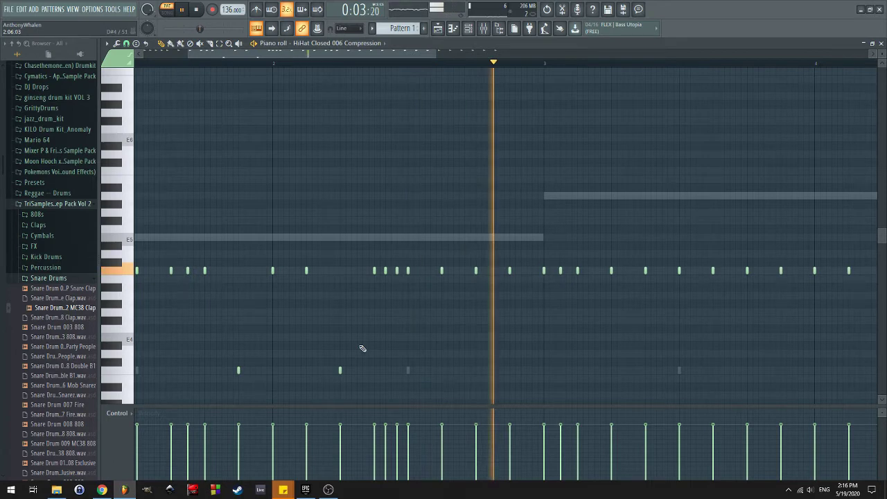
Raise only the lowered hi-hat before the bar 2 roll by nine semitones to A4 and replay the pattern
key("space")
scroll(418, 323, "down", 1)
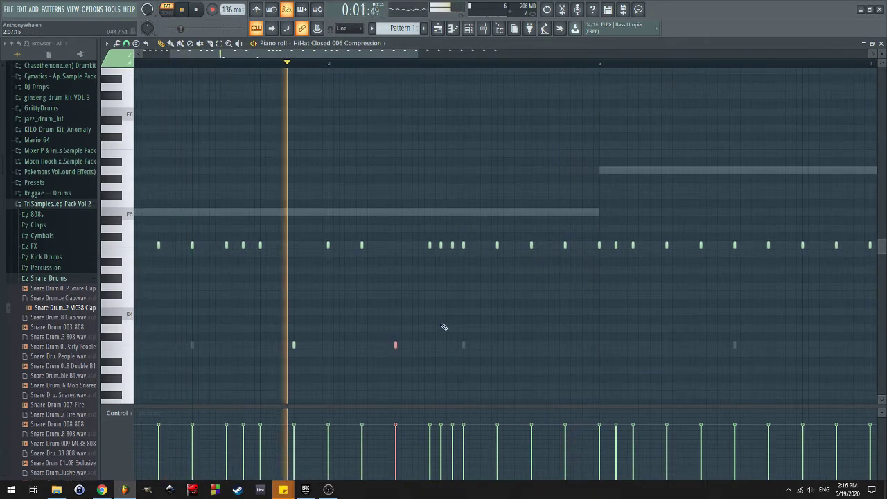
left_click_drag(420, 326, 277, 389)
left_click_drag(480, 307, 367, 358)
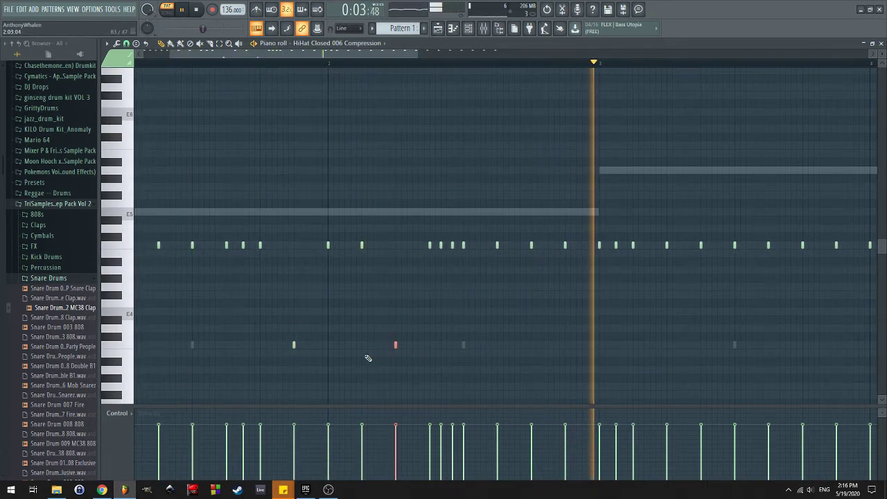
key("shift+Up")
key("shift+Up")
key("shift+Up")
key("shift+Up")
key("shift+Up")
key("shift+Up")
key("shift+Up")
key("shift+Up")
key("shift+Up")
key("space")
left_click(368, 359)
key("space")
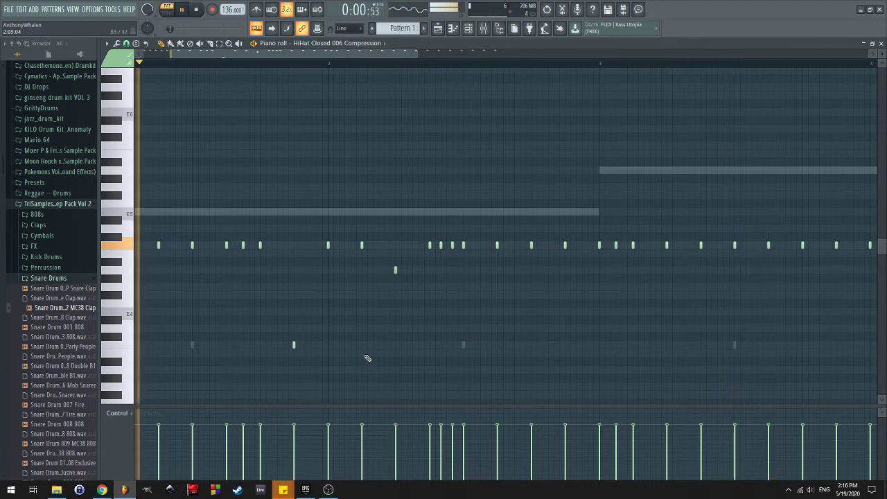
Lower the last two hi-hat notes of bar 2 to C4
scroll(478, 351, "up", 3)
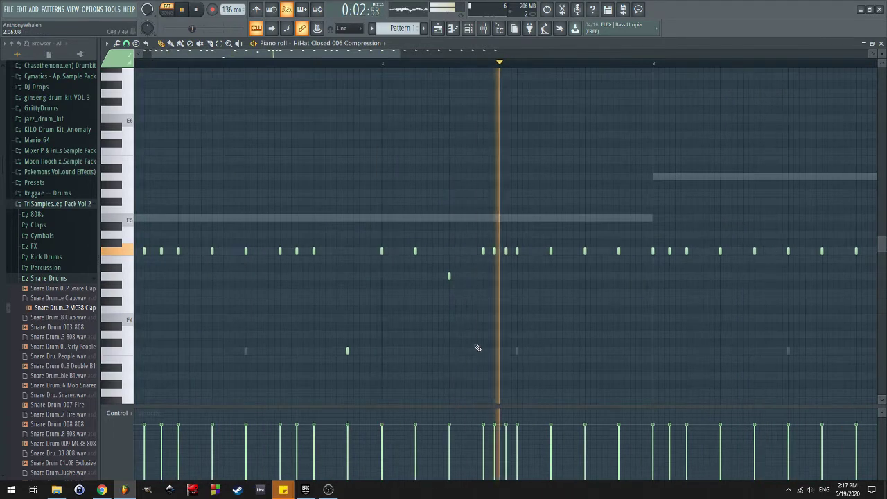
scroll(416, 354, "right", 1)
key("space")
left_click_drag(502, 296, 495, 293)
scroll(496, 293, "down", 2)
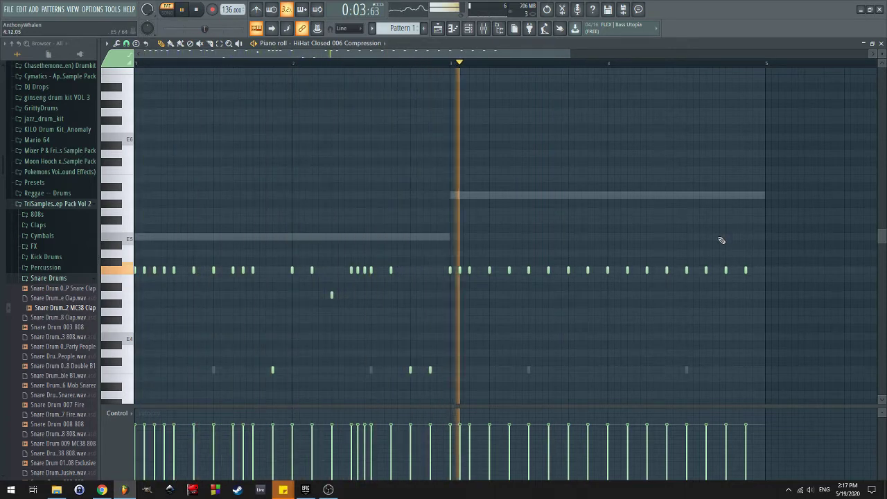
Replace the hi-hats after the first three hits of bar 3 with a copy of the matching bars 1 and 2 notes
key("space")
left_click_drag(780, 218, 483, 313)
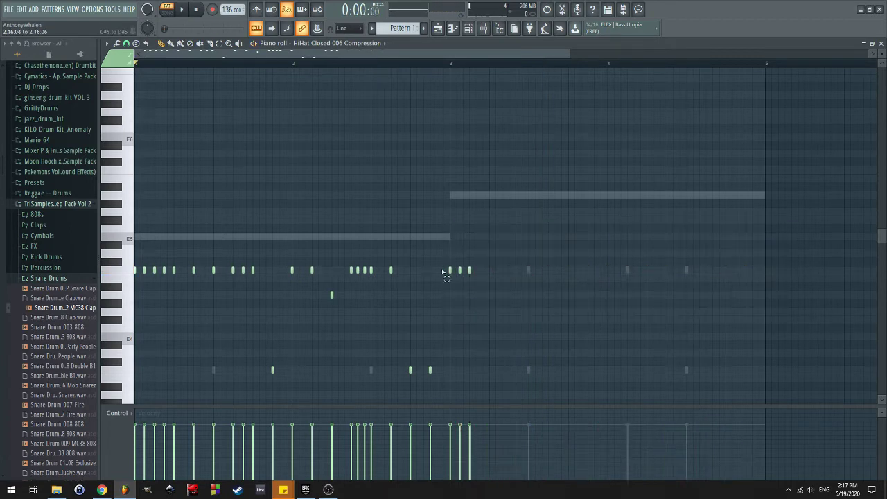
scroll(444, 272, "down", 5)
left_click_drag(442, 119, 169, 283)
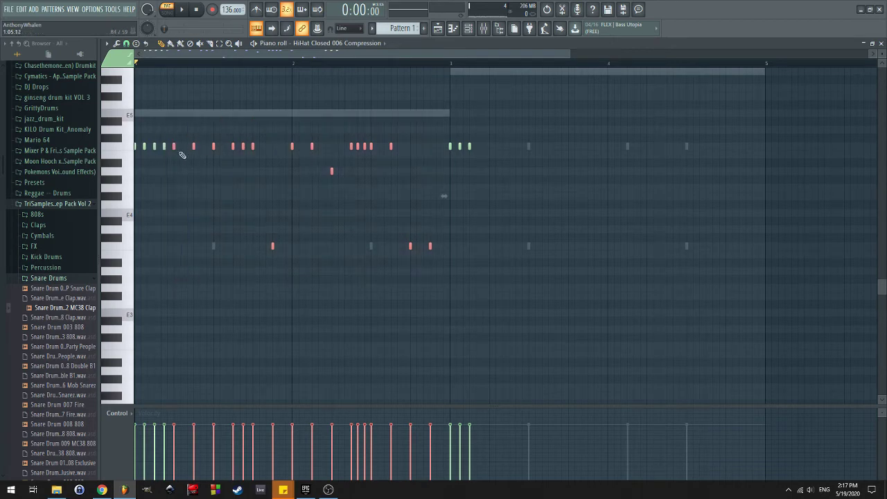
left_click_drag(173, 150, 487, 203)
key("space")
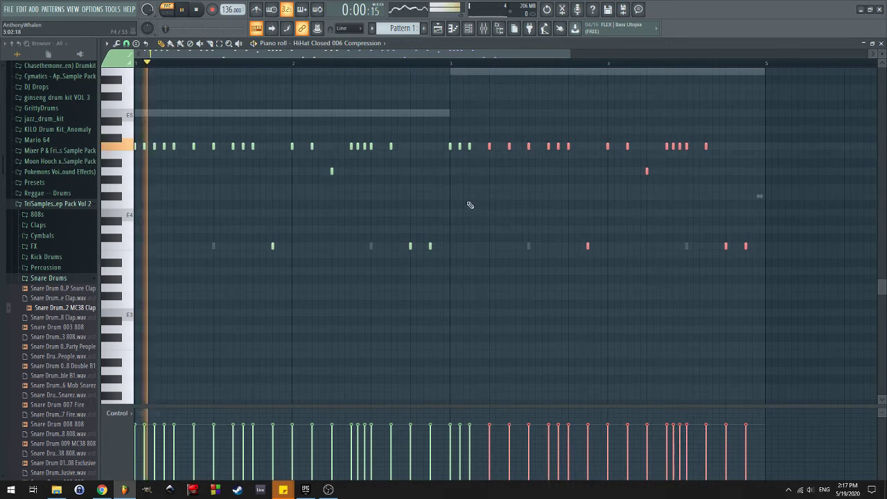
left_click(354, 213)
Lower the four-note hi-hat roll in bar 2 by five semitones to G4 and the single hit after it to A4
scroll(354, 213, "up", 3)
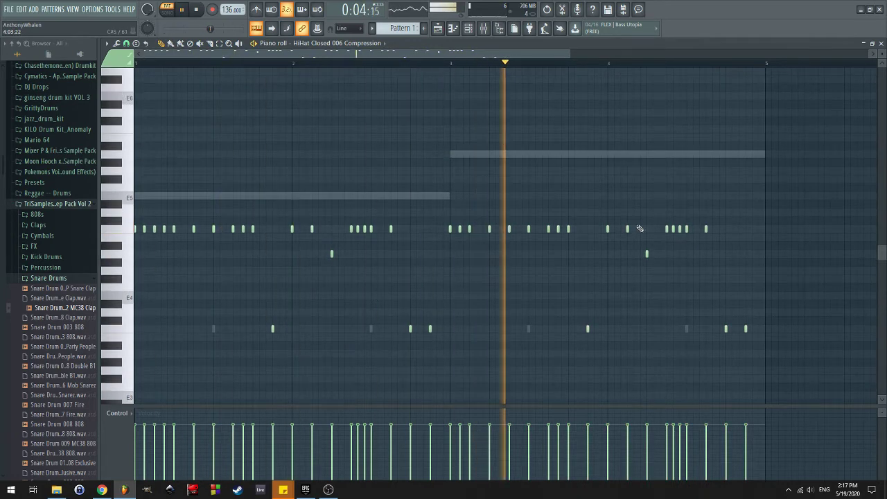
scroll(560, 269, "up", 1)
scroll(561, 269, "right", 1)
scroll(670, 283, "up", 2)
scroll(616, 303, "up", 1)
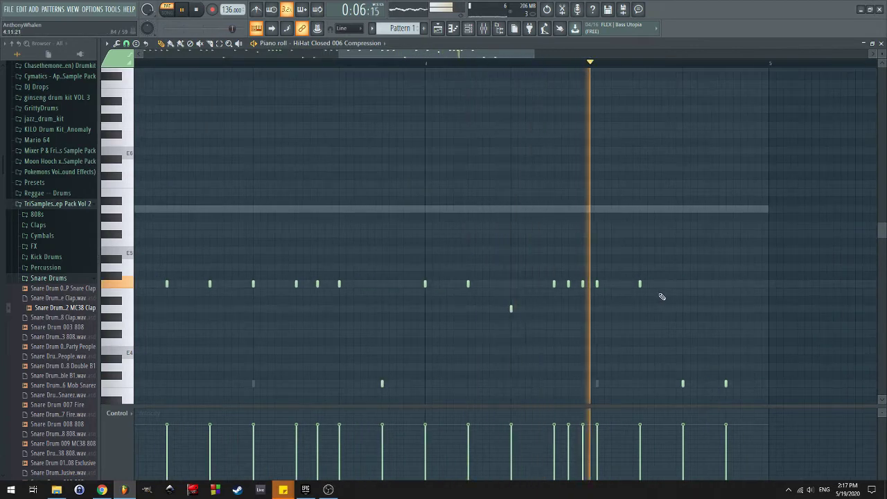
scroll(411, 307, "down", 1)
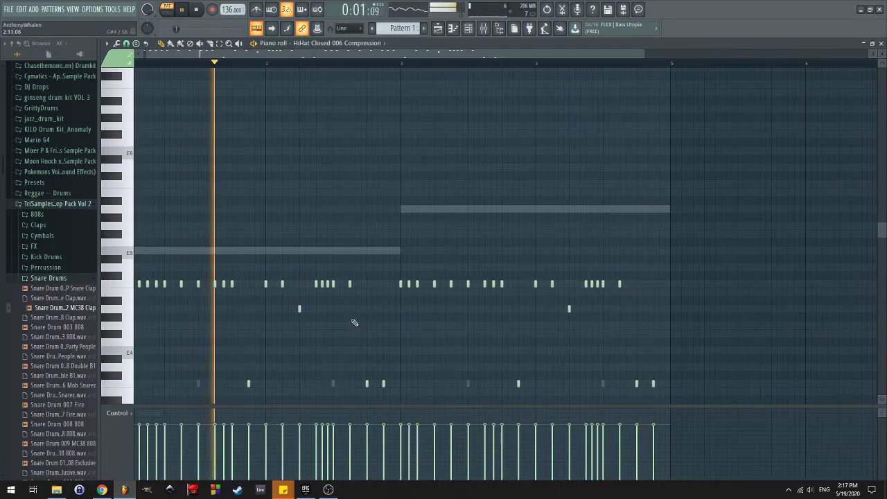
left_click_drag(271, 264, 332, 294)
key("shift+Down")
key("shift+Down")
key("shift+Down")
key("shift+Down")
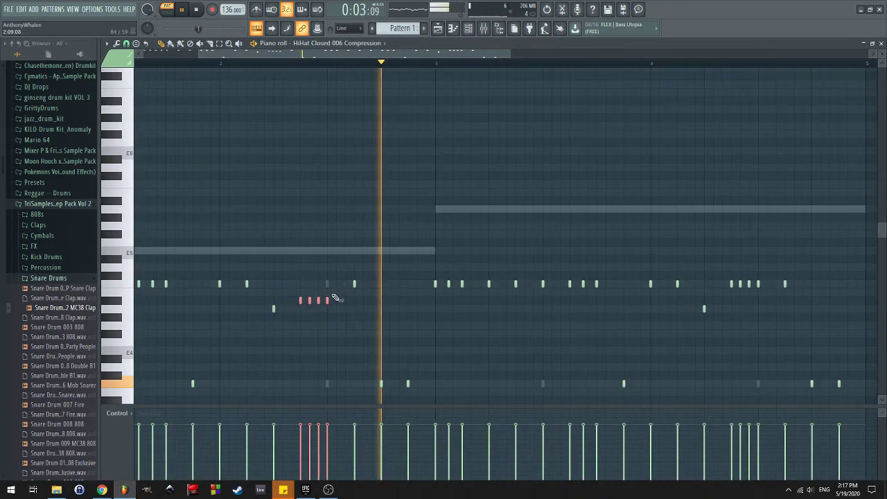
key("shift+Down")
key("space")
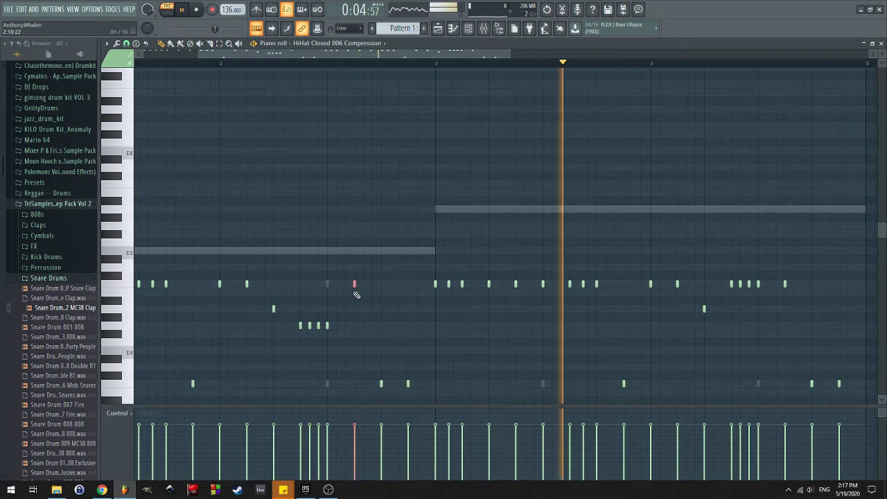
left_click_drag(355, 284, 354, 308)
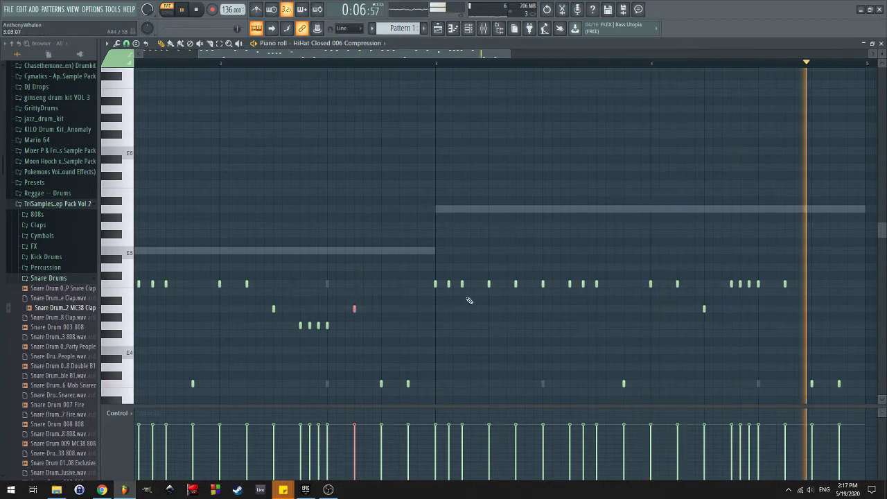
Raise the last two hi-hat notes of bar 4 by nine semitones to A4
scroll(467, 301, "down", 2, "ctrl")
left_click_drag(760, 367, 714, 392)
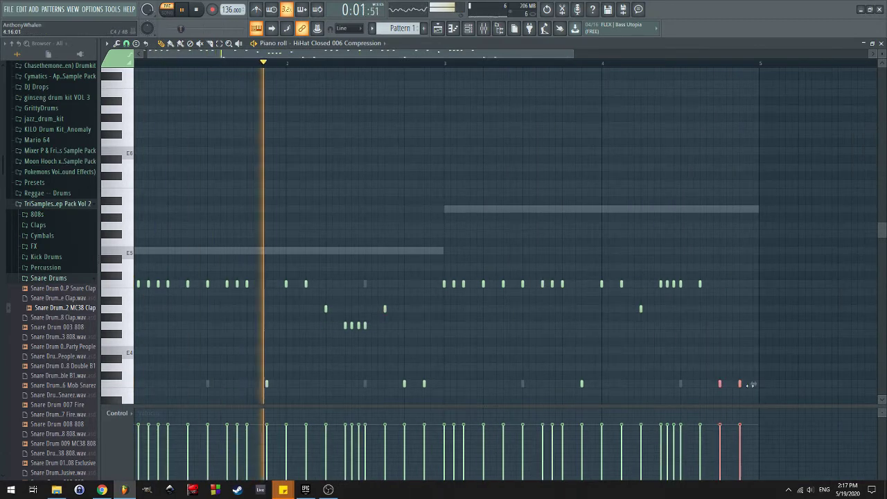
key("Up")
key("Up")
key("Up")
key("Up")
key("Up")
key("Up")
key("Up")
key("Up")
key("Up")
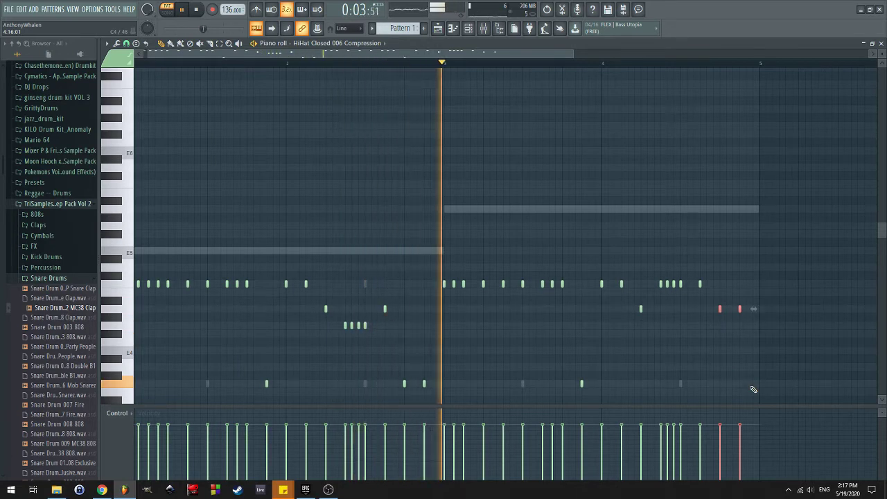
left_click(732, 380)
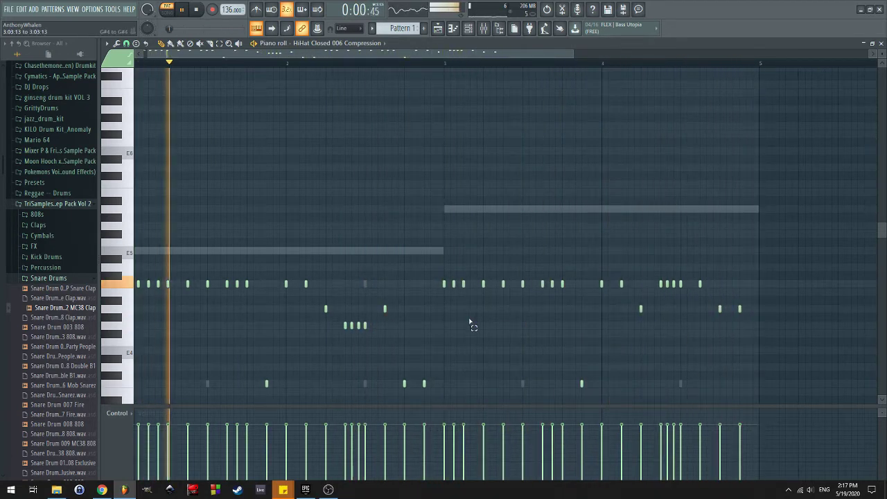
Lower the three closely spaced hi-hats on steps 11 to 13 of bar 1 to A4
scroll(348, 351, "up", 2)
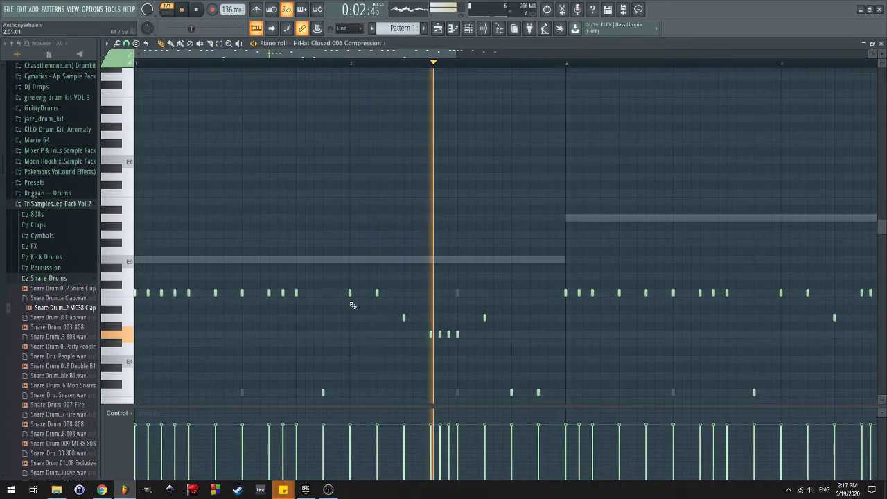
left_click_drag(307, 283, 260, 318)
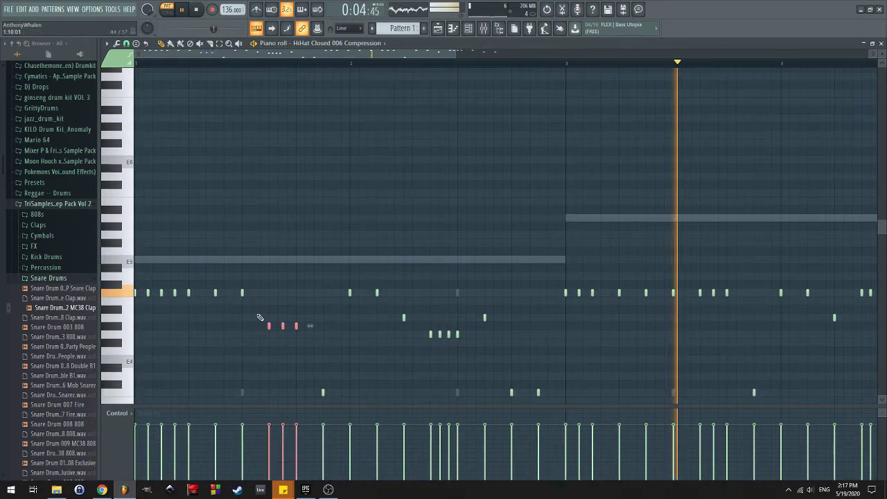
left_click(354, 271)
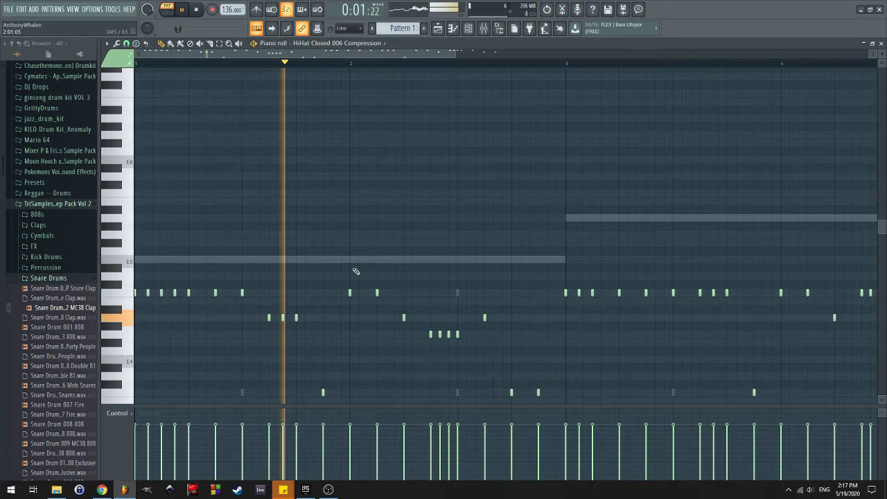
scroll(475, 109, "up", 1)
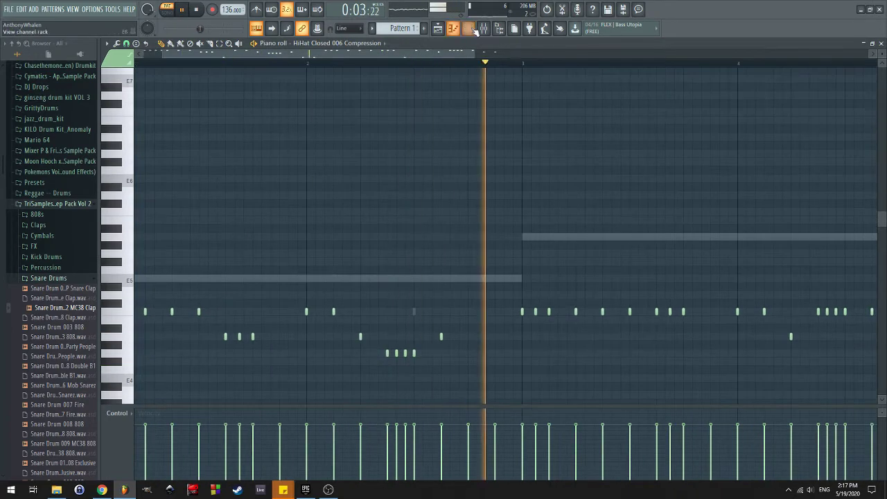
Split the long E5 808 note at step 7 of bar 1, in line with the second kick
key("F6")
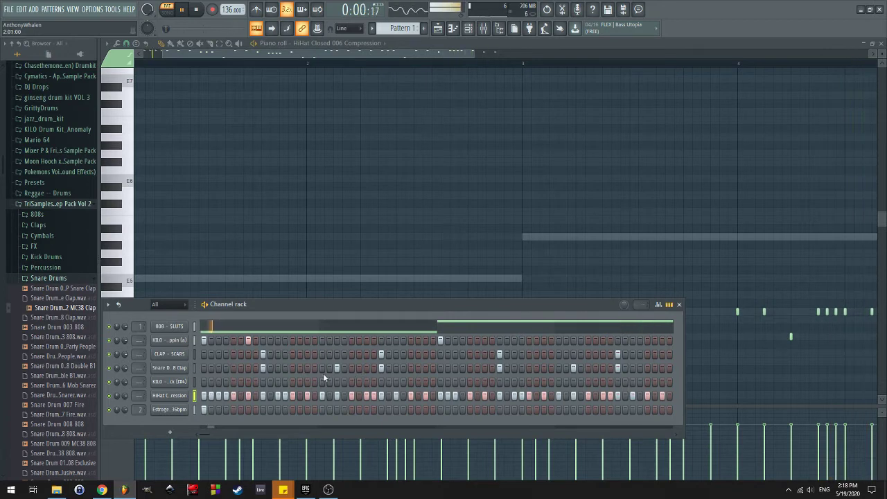
left_click(268, 325)
key("space")
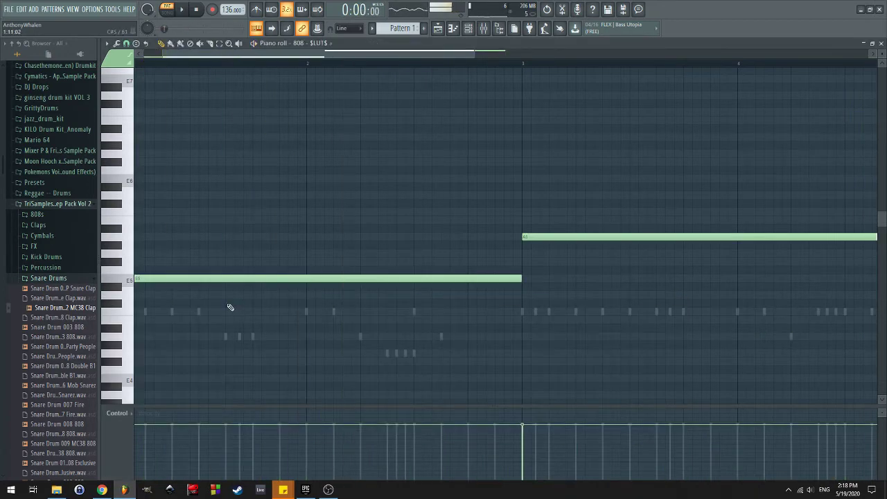
scroll(231, 307, "up", 2)
key("space")
key("space")
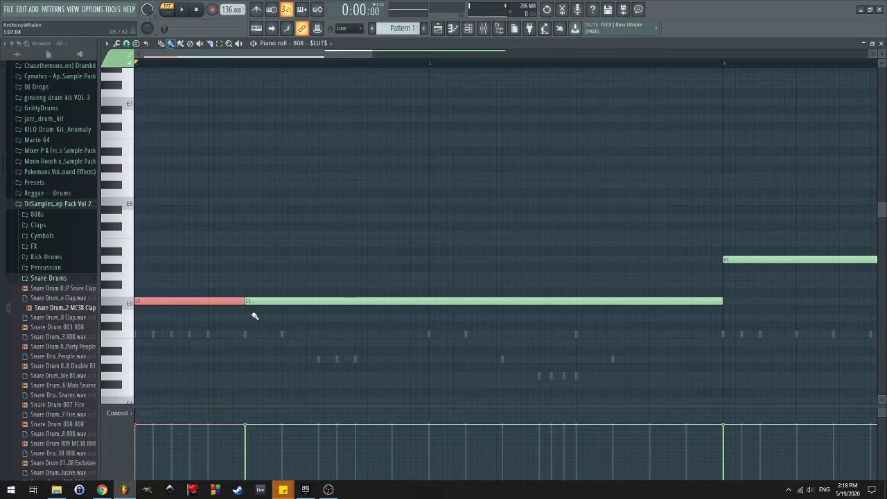
key("space")
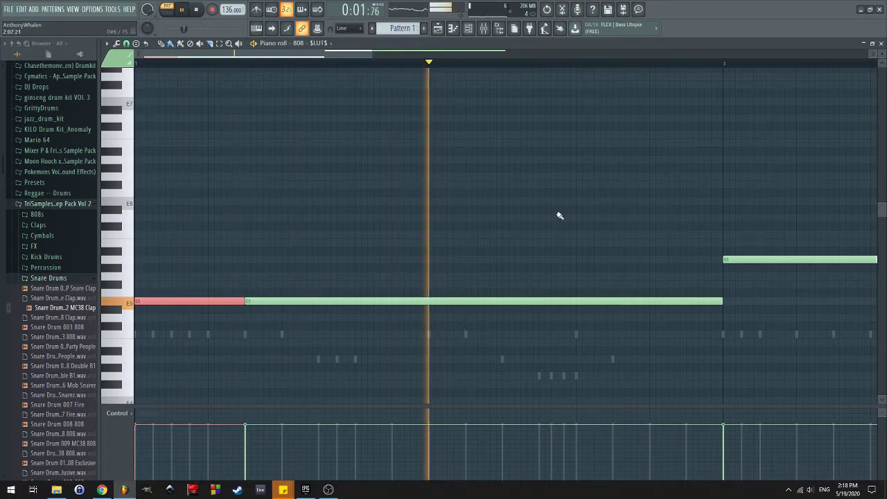
scroll(569, 229, "right", 1)
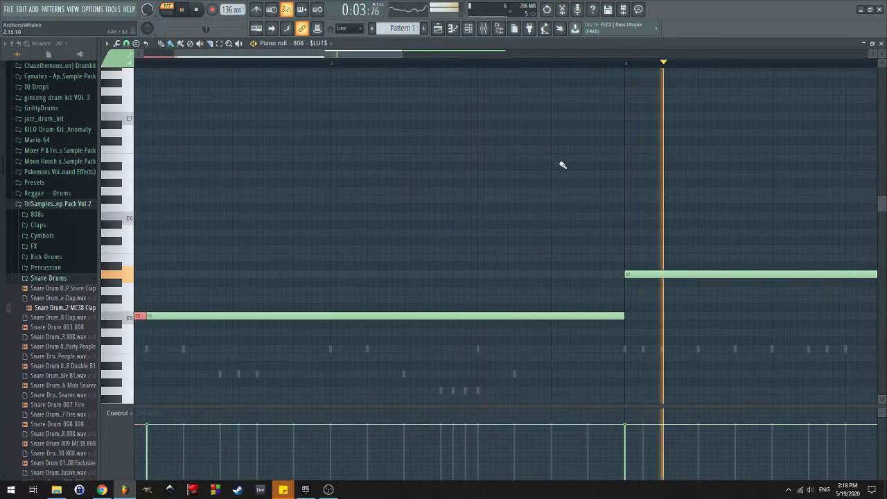
scroll(452, 229, "down", 2)
Add kicks on step 15 of bar 1 and step 7 of bars 2, 3 and 4, trying one on step 3 of bar 2
left_click(470, 28)
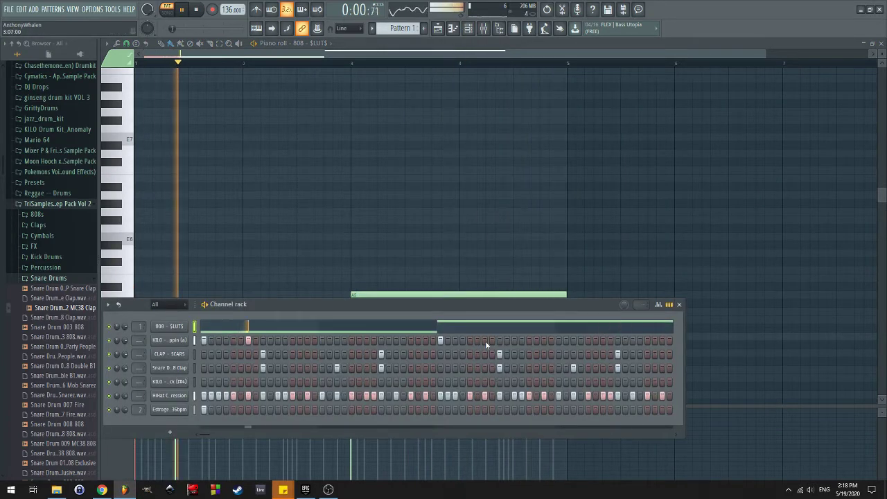
left_click(307, 340)
left_click(336, 340)
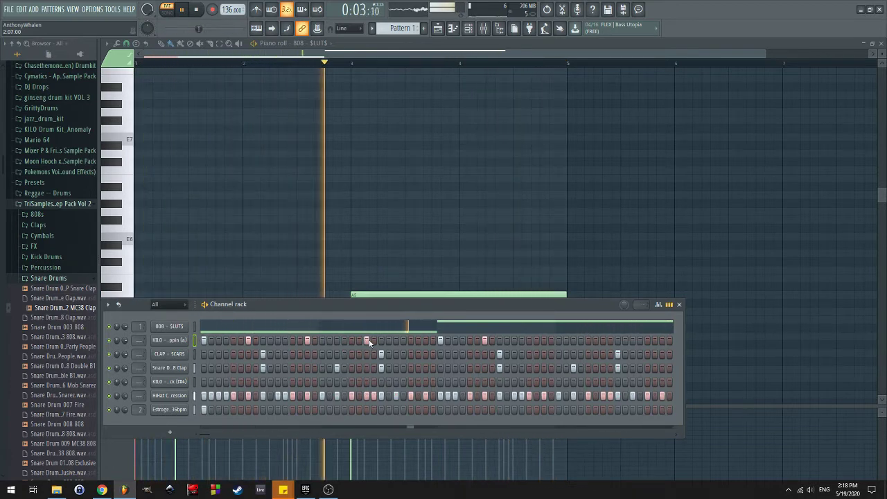
left_click(337, 340)
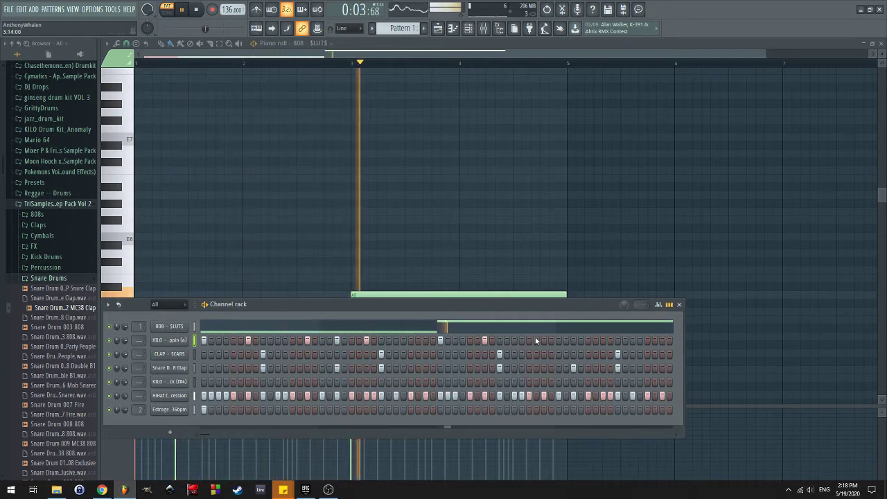
left_click(603, 341)
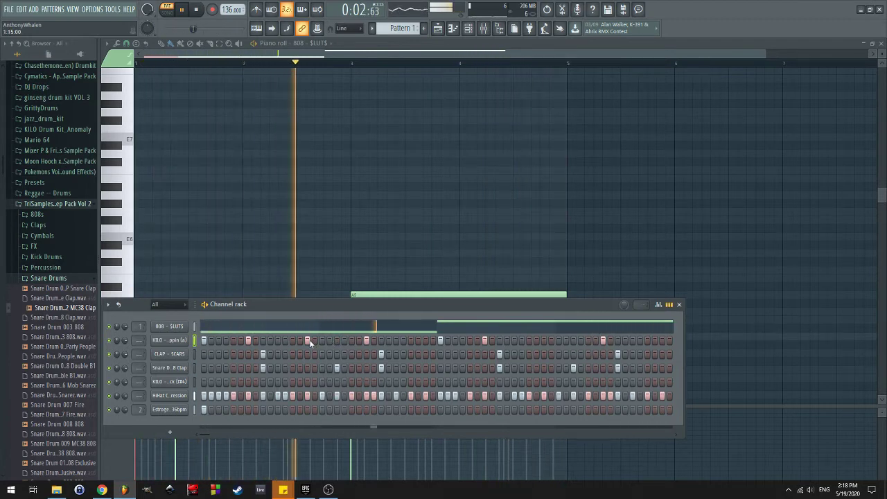
Compare the kick pattern with and without the step 15 hit of bar 1, and add kicks on step 3 of bars 2 and 4
key("space")
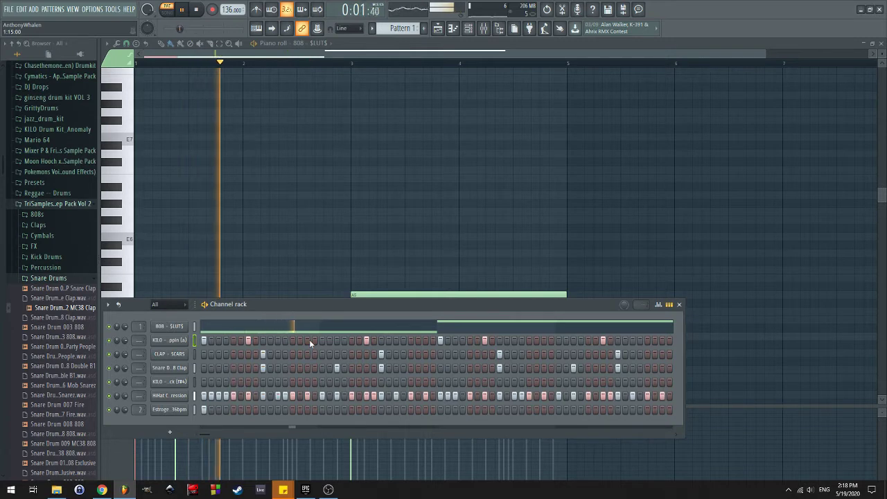
left_click(307, 341)
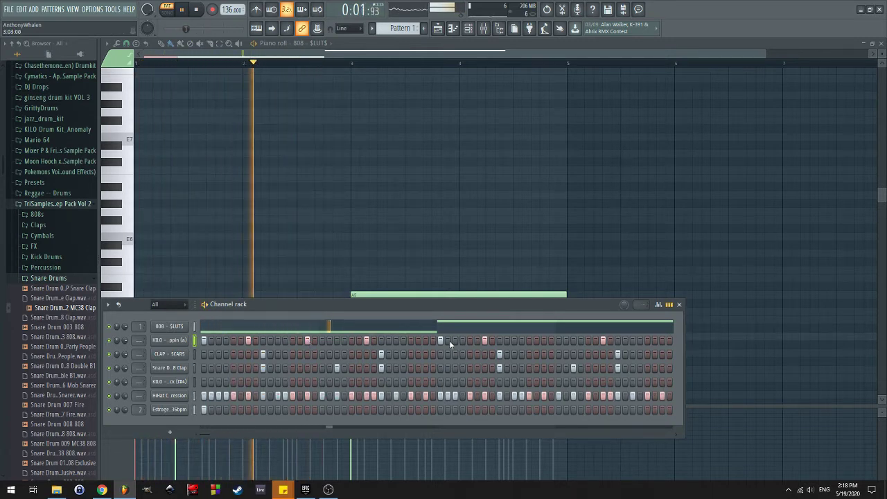
key("space")
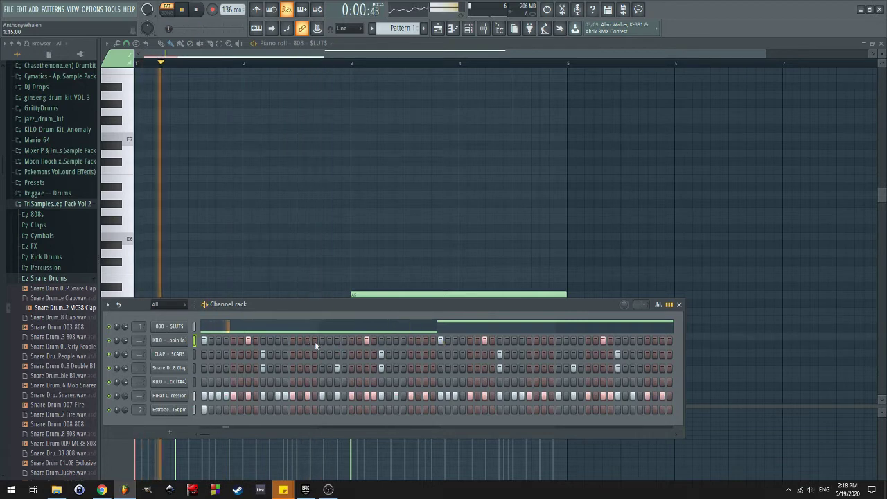
left_click(337, 341)
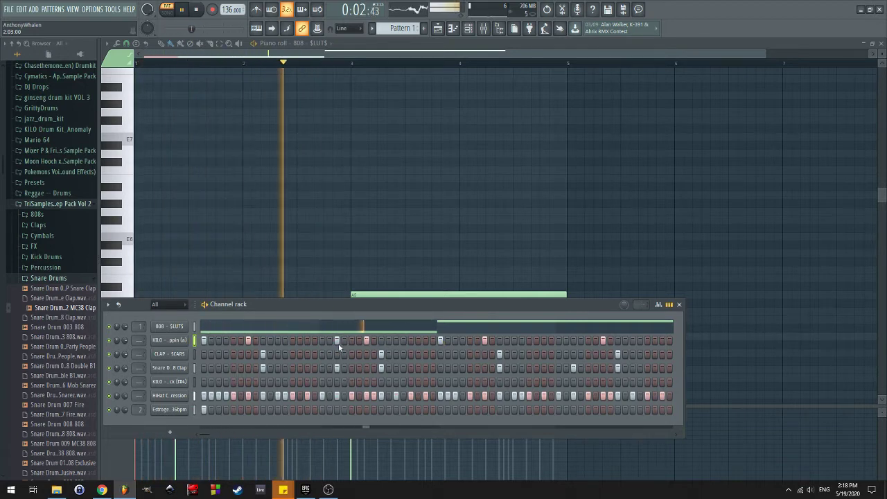
key("space")
left_click(305, 340)
left_click(337, 341)
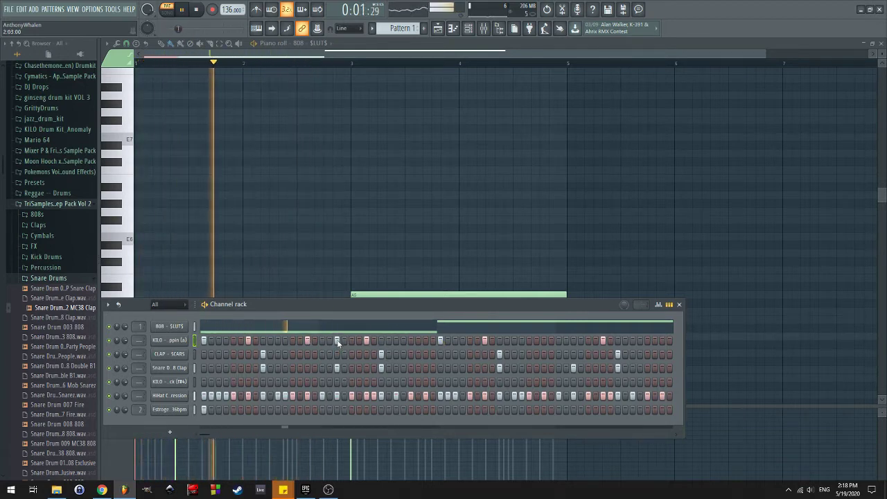
left_click(573, 340)
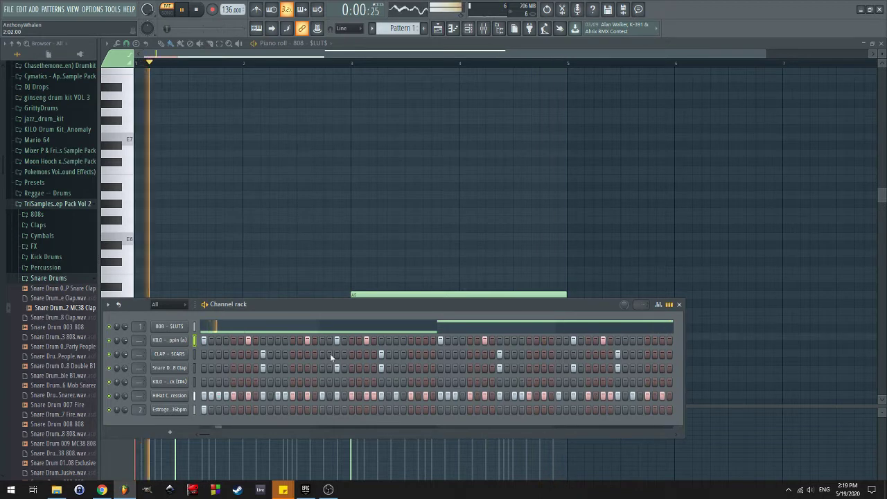
Remove the kicks on step 15 of bar 1 and on step 7 of bars 2 and 4
left_click(484, 341)
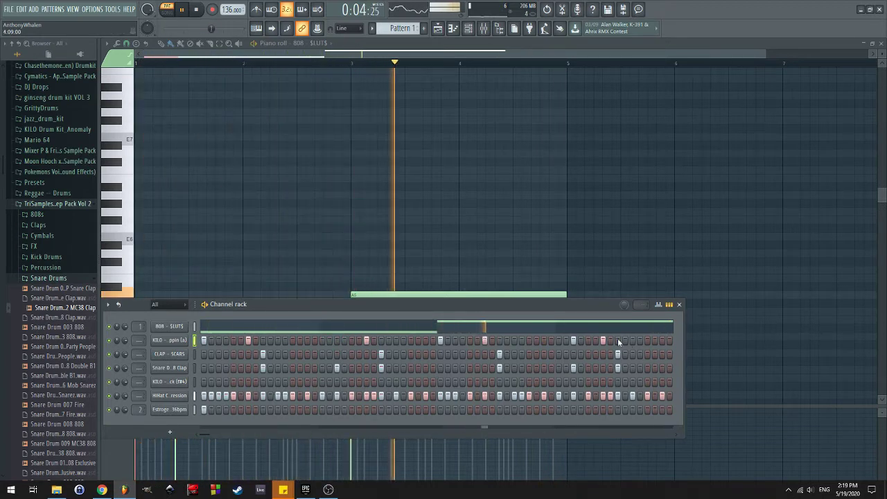
left_click(367, 340)
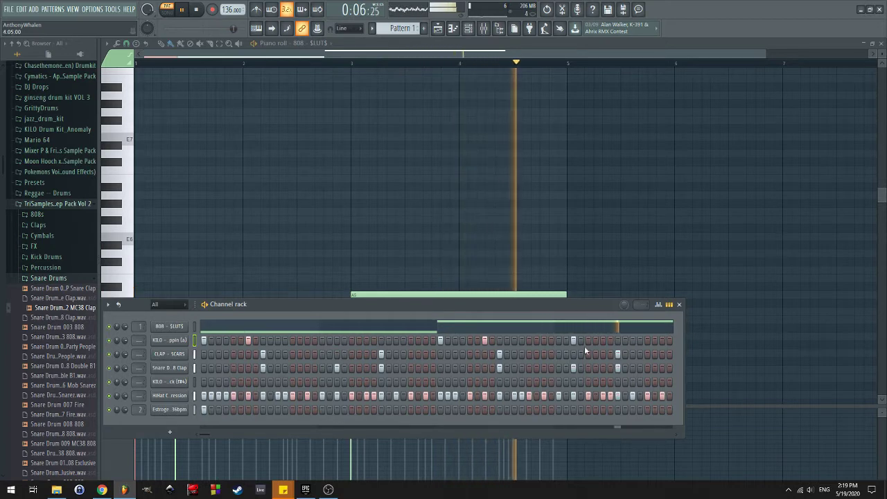
left_click(308, 341)
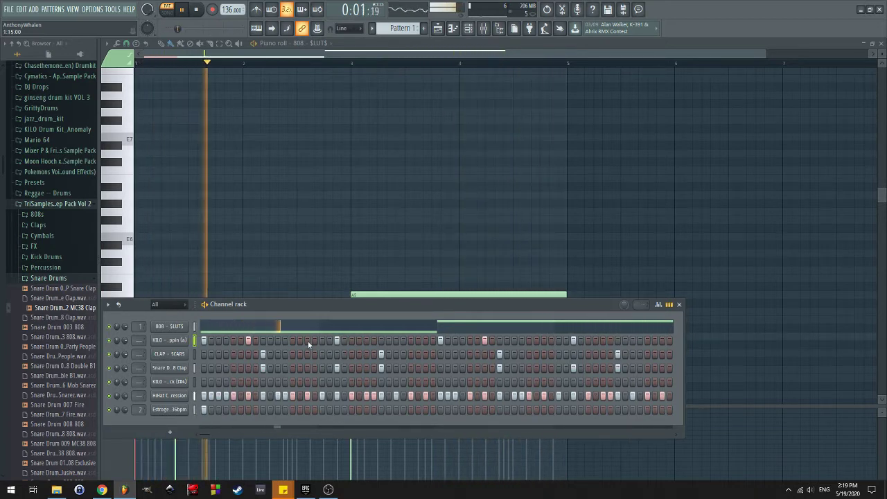
left_click(308, 340)
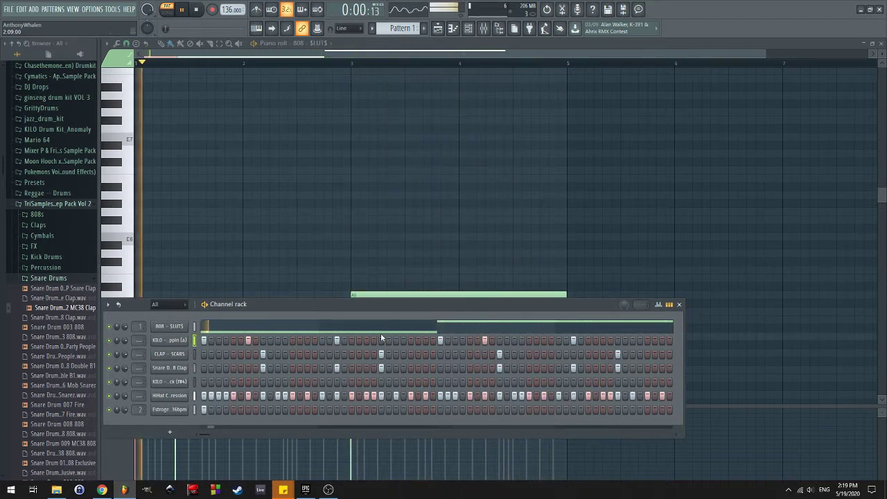
Split the second E5 808 note at step 3 of bar 2 to match the kick there
key("F9")
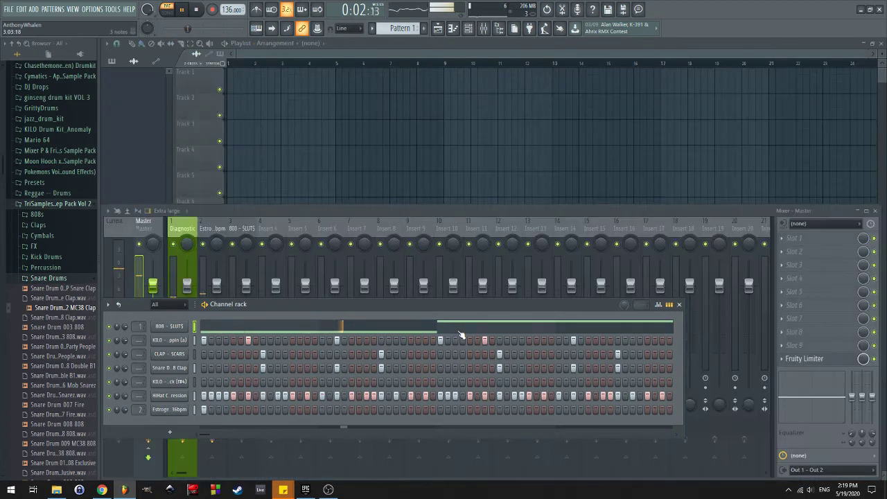
key("F7")
key("space")
scroll(582, 281, "down", 2)
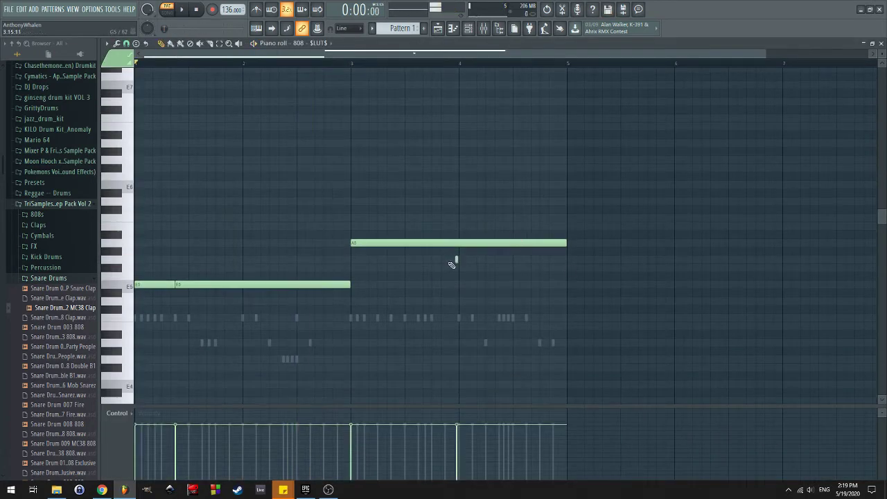
key("space")
scroll(287, 333, "up", 2)
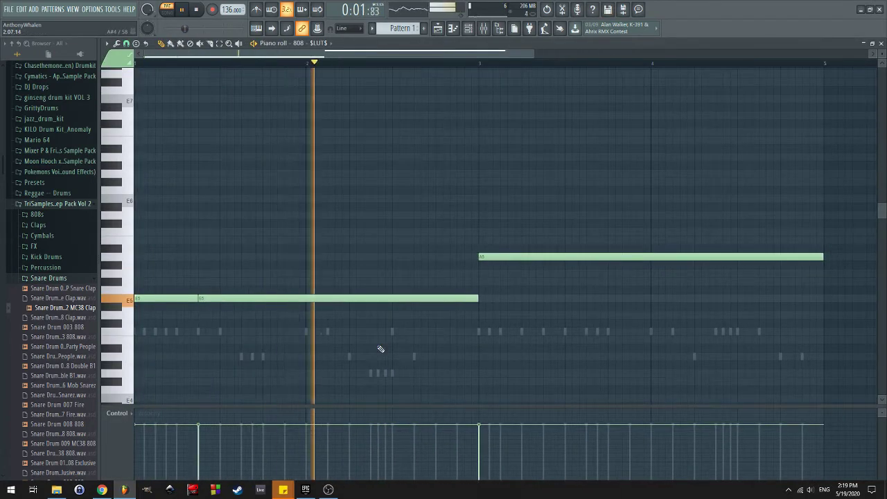
key("space")
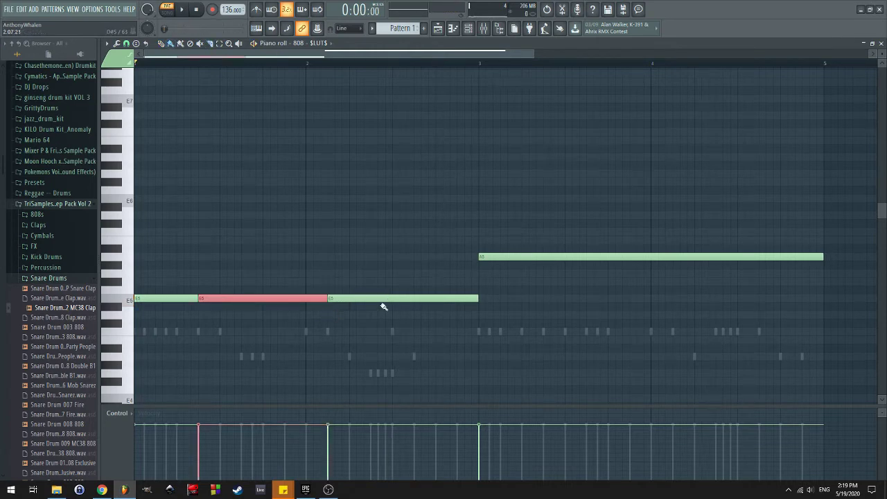
key("space")
Replace the long A5 808 note in bars 3 and 4 with a copy of the three split notes, raised to A5
scroll(351, 332, "down", 3)
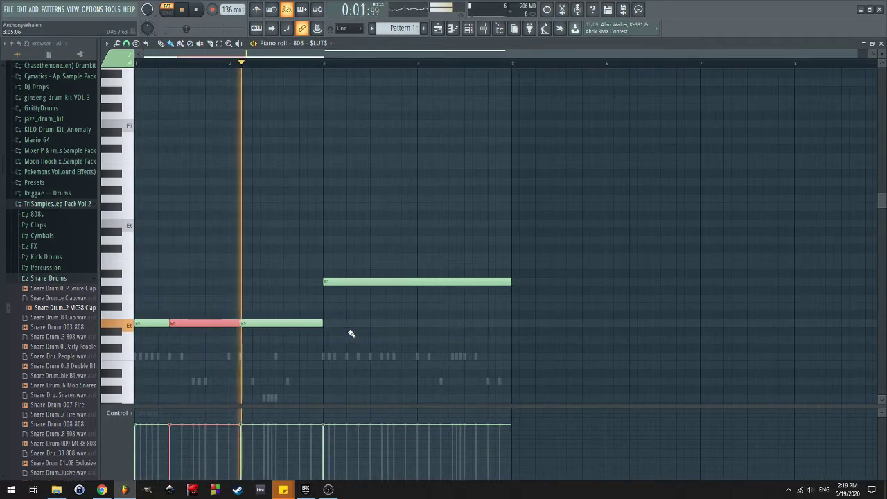
key("space")
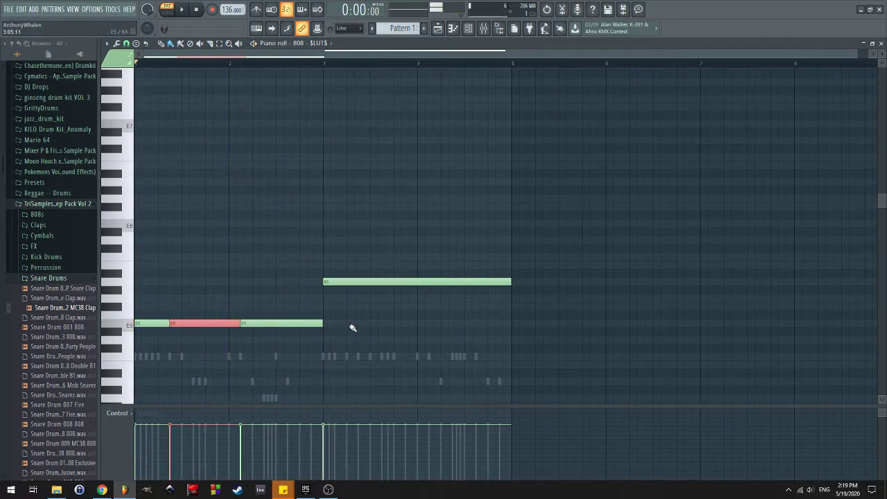
right_click(350, 281)
left_click_drag(323, 277, 135, 393)
left_click_drag(280, 323, 464, 293)
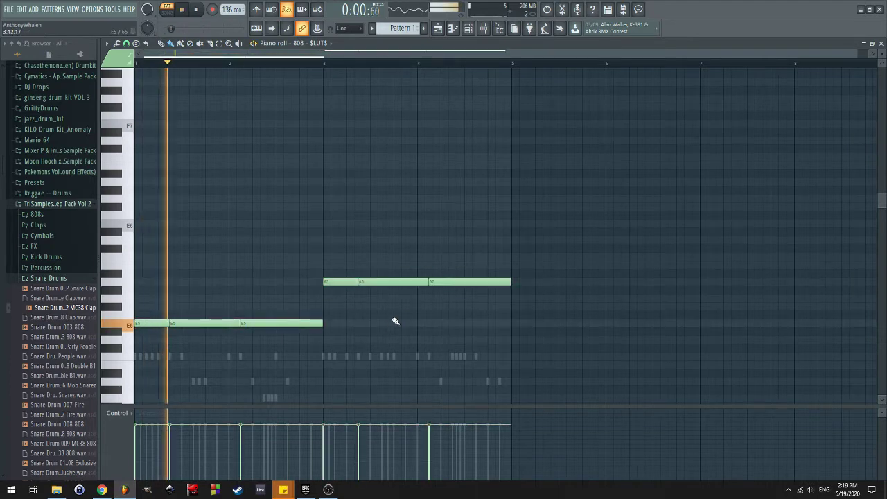
Lower the 808 note starting on step 3 of bar 2 to C5
scroll(267, 393, "up", 2)
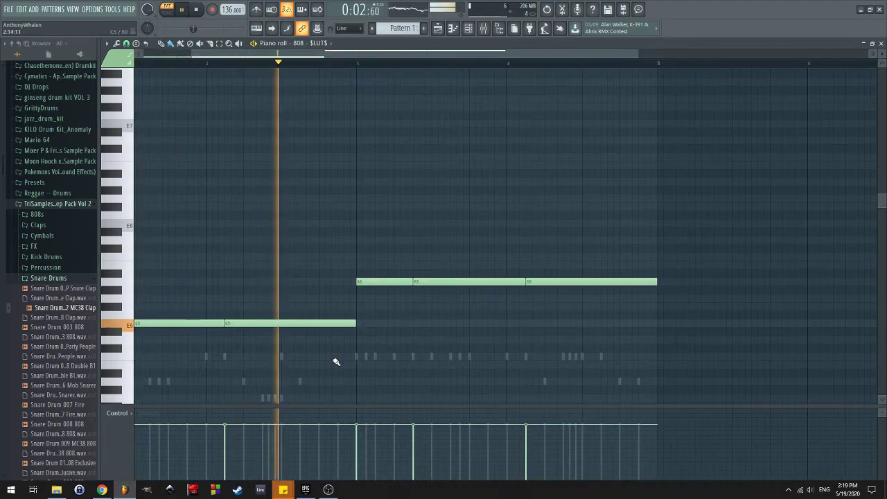
scroll(490, 330, "right", 1)
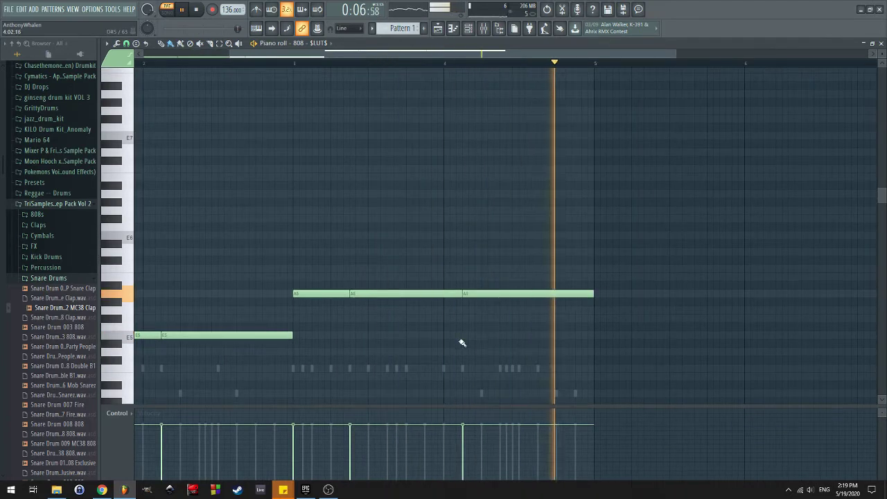
scroll(402, 340, "down", 2)
scroll(446, 323, "up", 2)
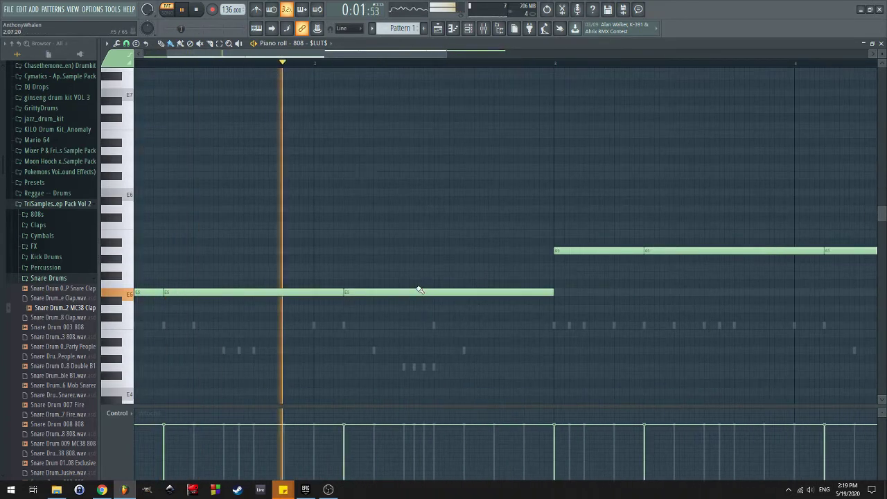
key("space")
left_click_drag(416, 295, 416, 305)
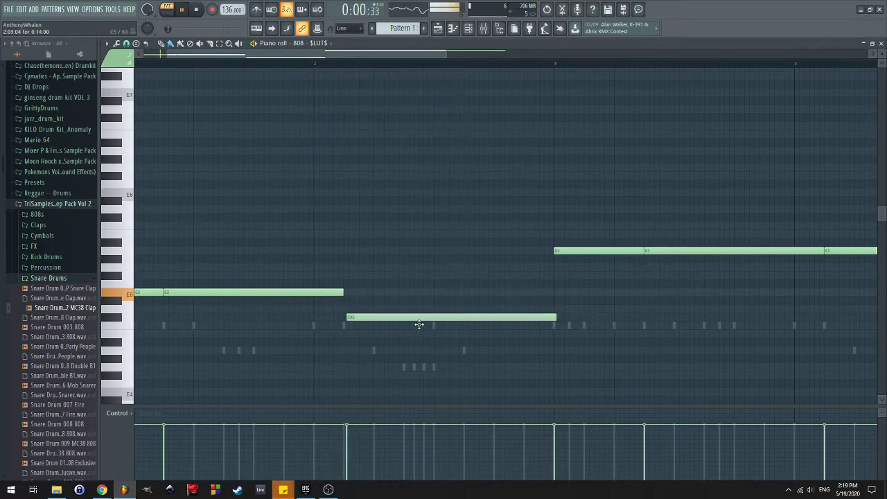
key("space")
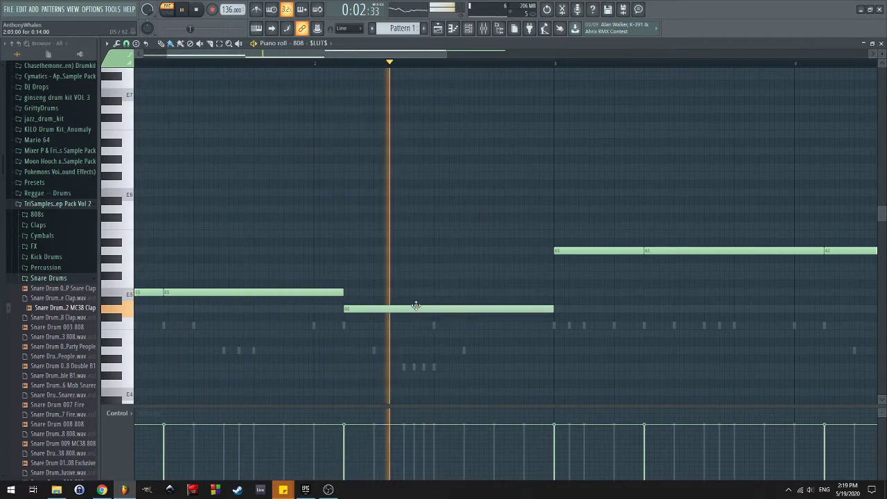
left_click_drag(416, 307, 411, 330)
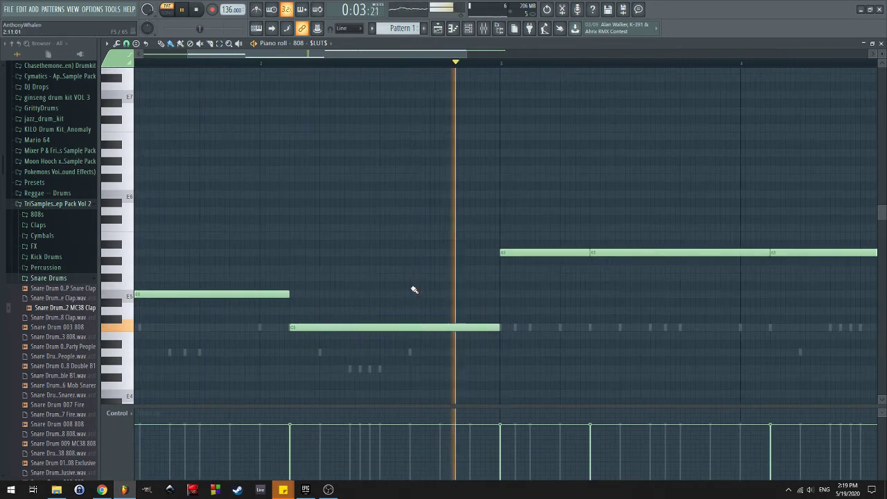
Lower the last 808 note in bar 4 to E5 and the one starting on step 3 of bar 2 to B4
left_click_drag(478, 272, 478, 311)
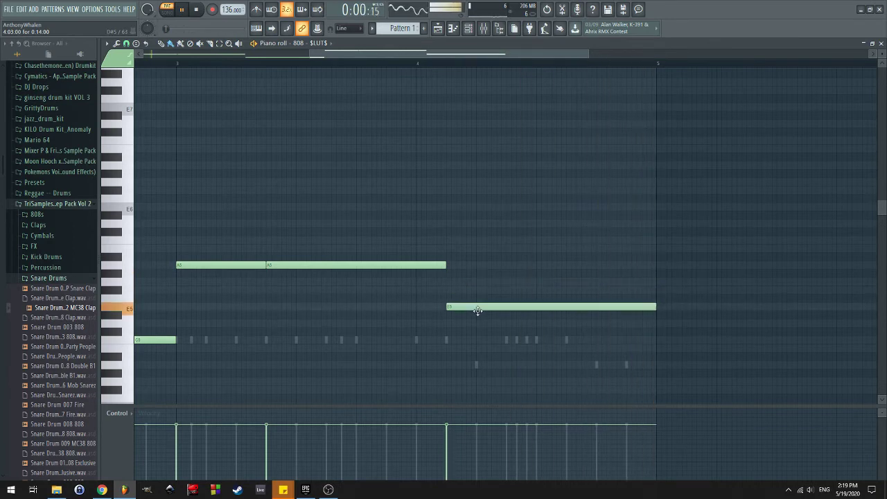
scroll(486, 295, "left", 2)
scroll(300, 327, "down", 2)
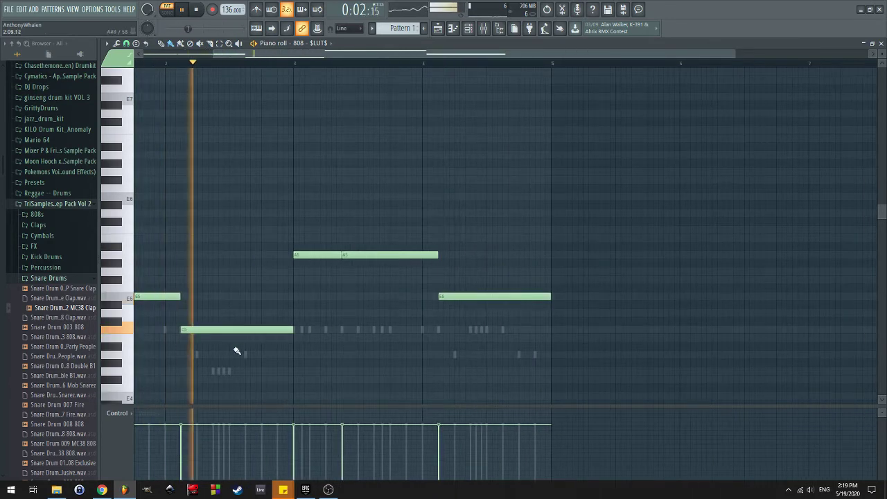
scroll(286, 334, "up", 1)
key("space")
scroll(295, 326, "left", 1)
scroll(303, 316, "down", 1)
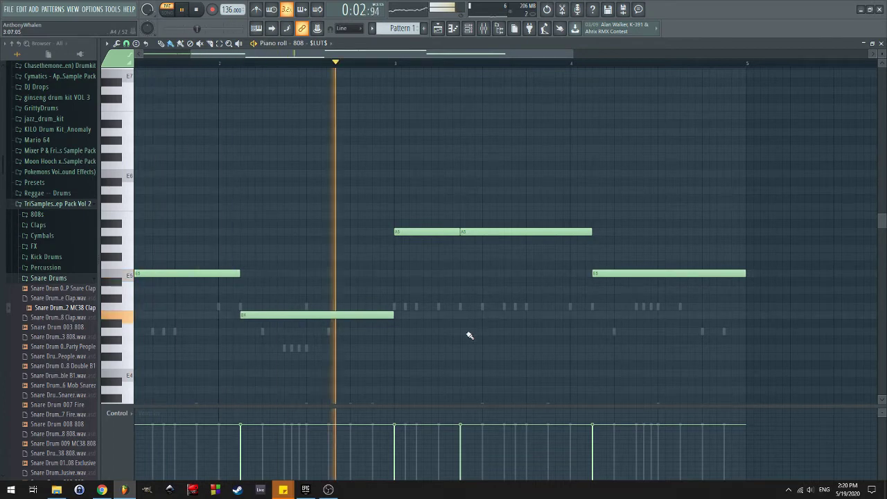
Lower the 808 note starting on step 3 of bar 2 to A4
scroll(420, 347, "right", 2)
scroll(420, 347, "up", 1)
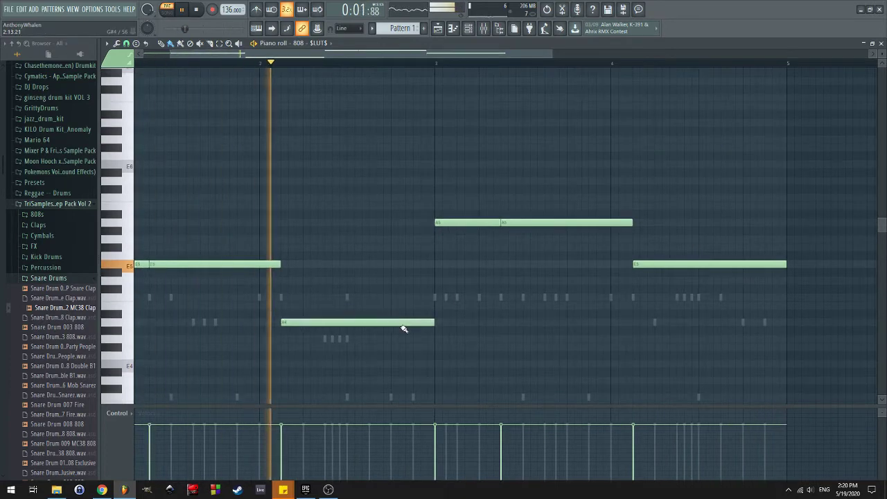
scroll(382, 321, "right", 4)
scroll(382, 321, "up", 1)
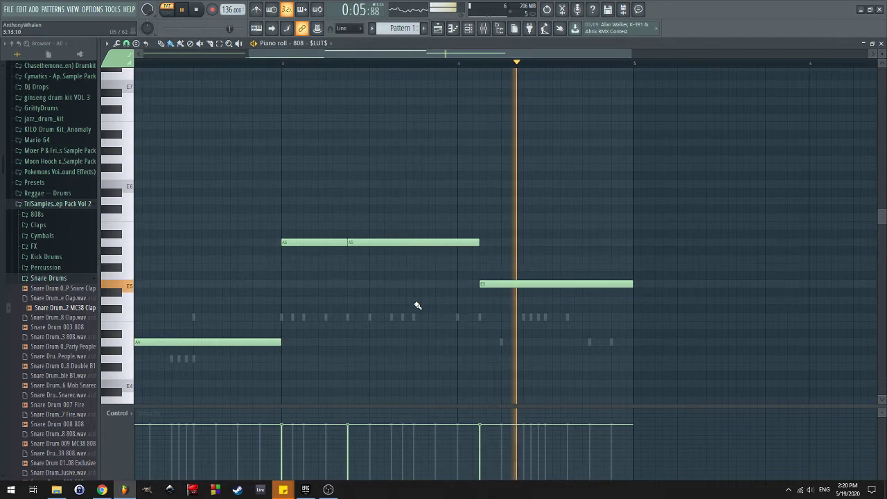
scroll(418, 305, "down", 3)
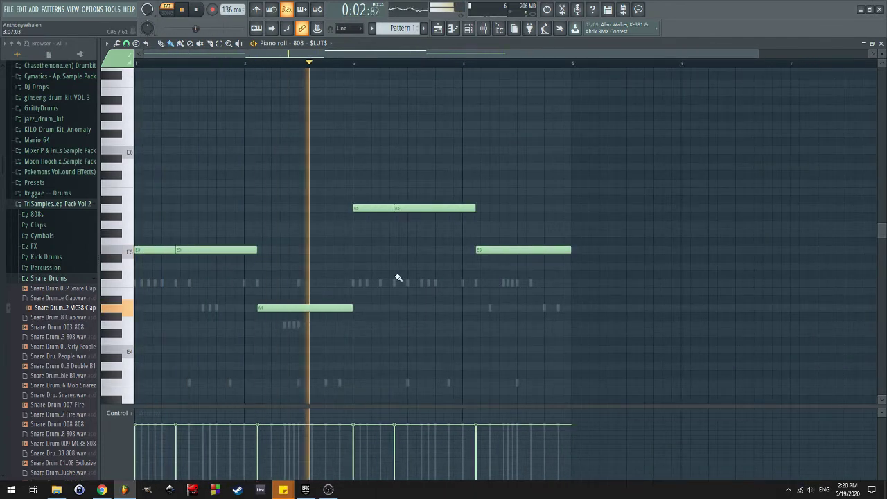
Shorten the A4 808 note in bar 2 so it ends at the start of step 9
key("space")
scroll(336, 290, "up", 3)
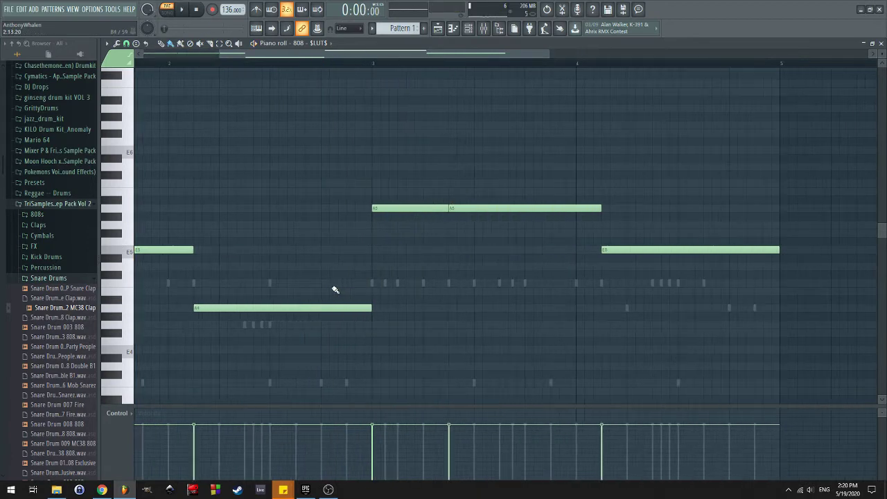
key("space")
left_click_drag(335, 289, 397, 281)
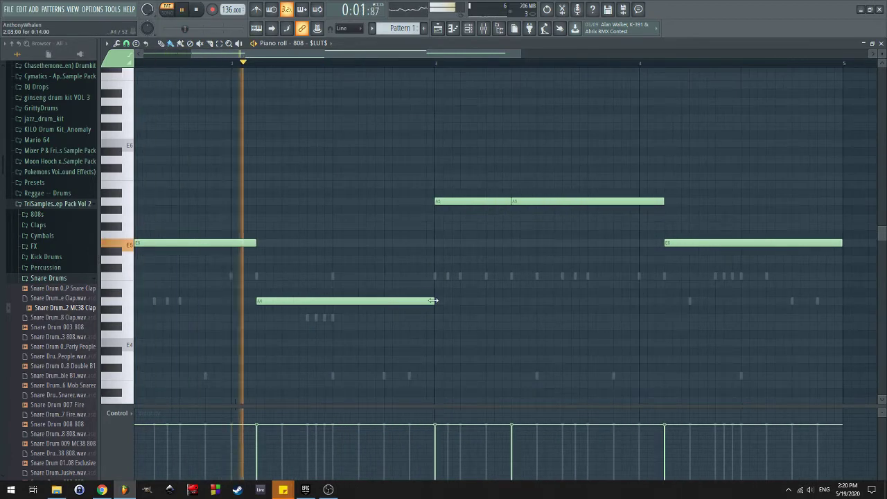
left_click_drag(433, 300, 337, 313)
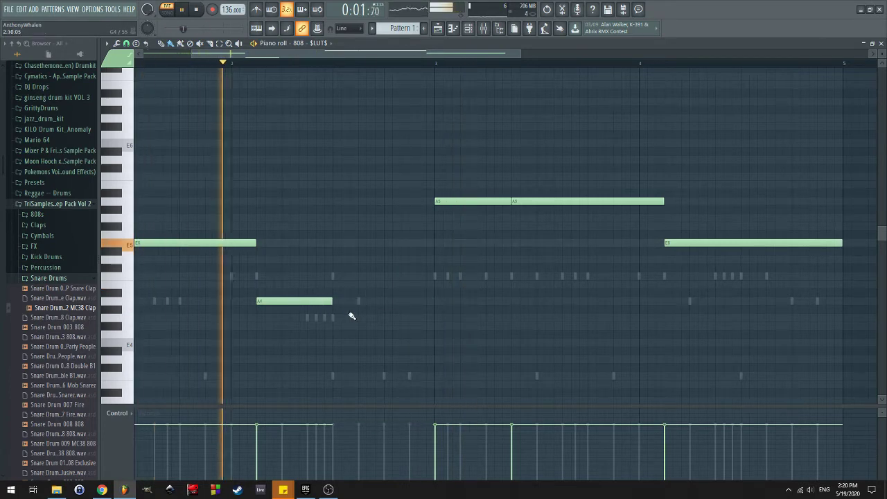
left_click_drag(527, 303, 354, 323)
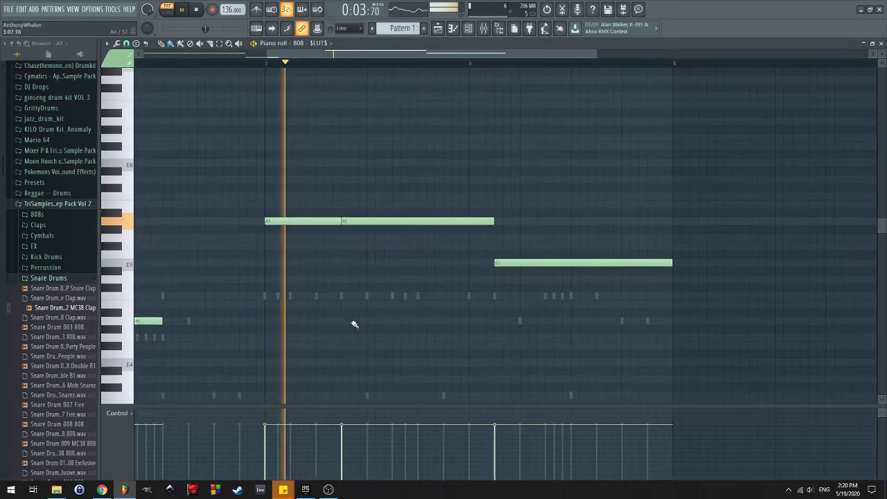
left_click_drag(674, 263, 570, 275)
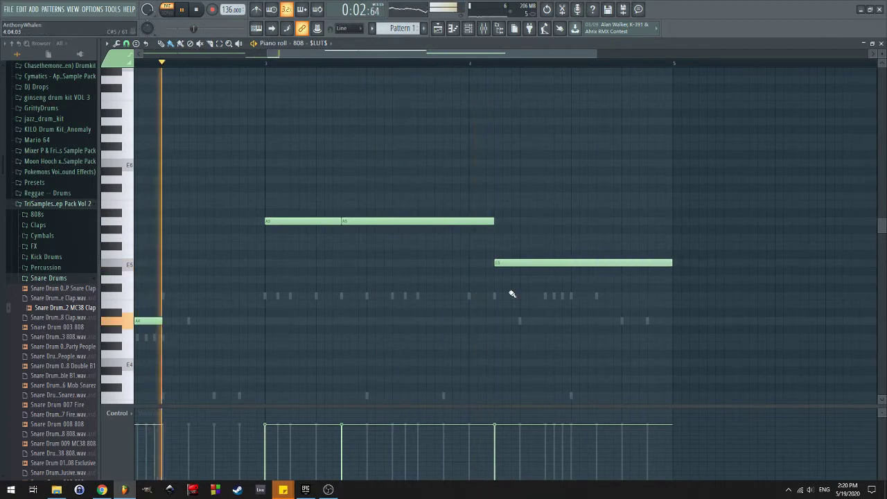
scroll(425, 292, "down", 3)
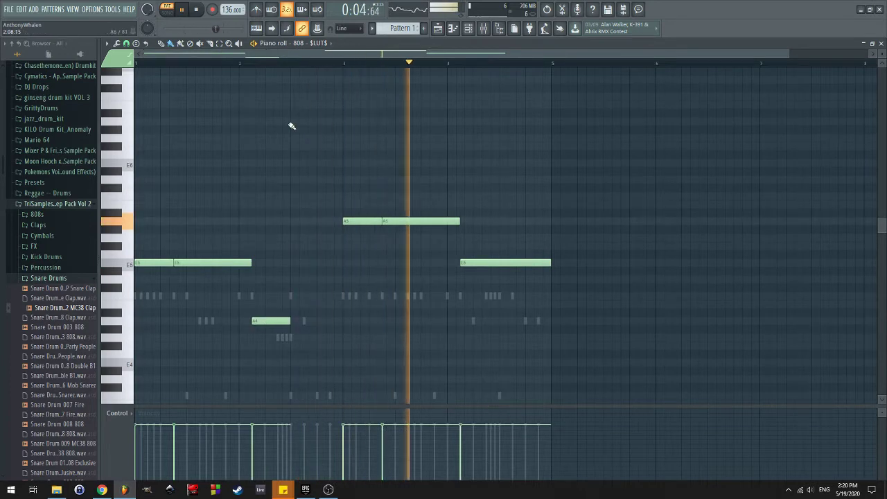
Add a six-step slide note at step 11 of bar 4, above the last E5 808 note, and raise it to A5
scroll(529, 246, "up", 3)
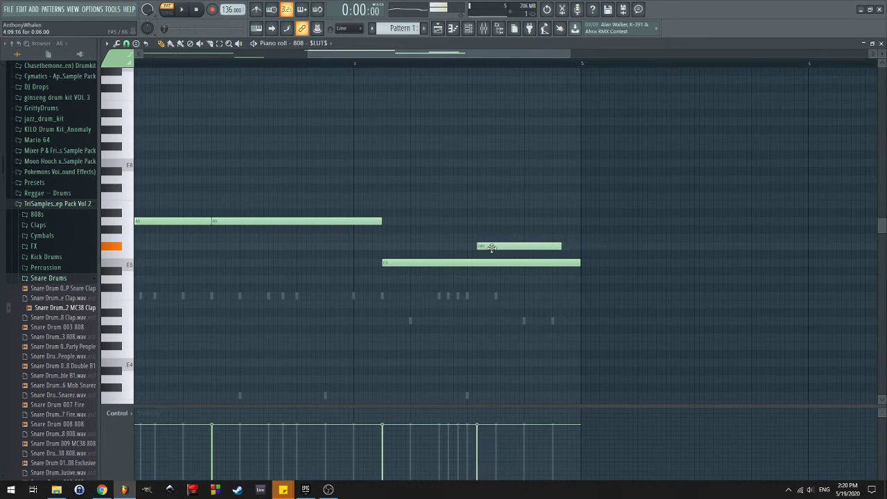
double_click(510, 247)
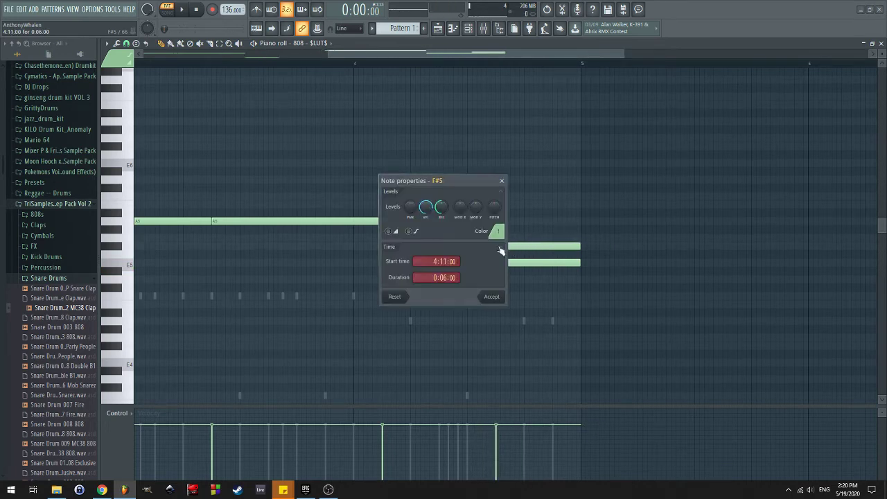
left_click(491, 296)
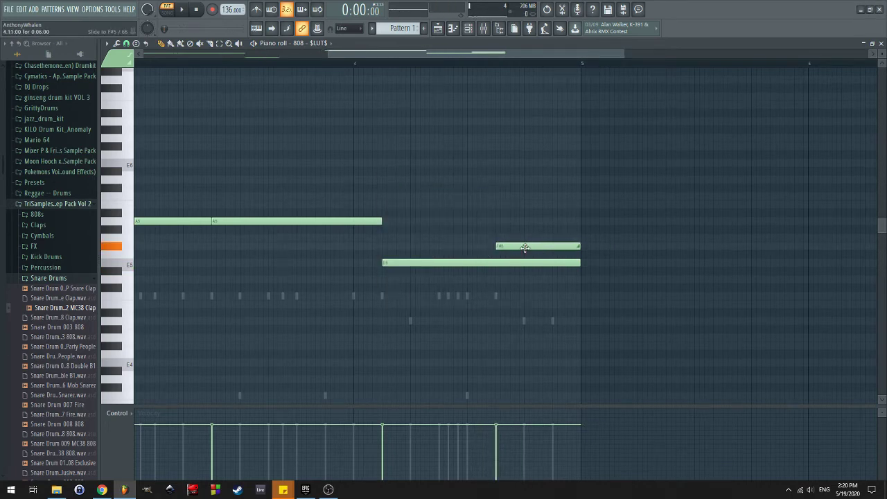
scroll(460, 273, "down", 3)
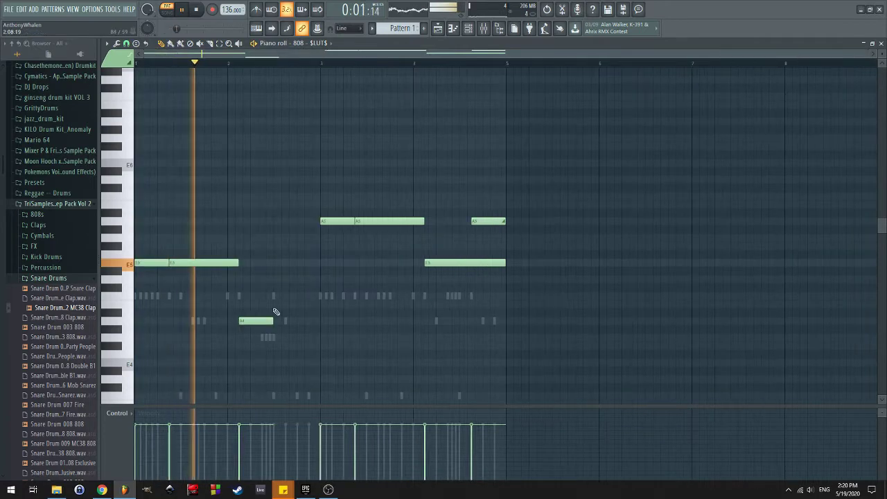
scroll(277, 317, "up", 3)
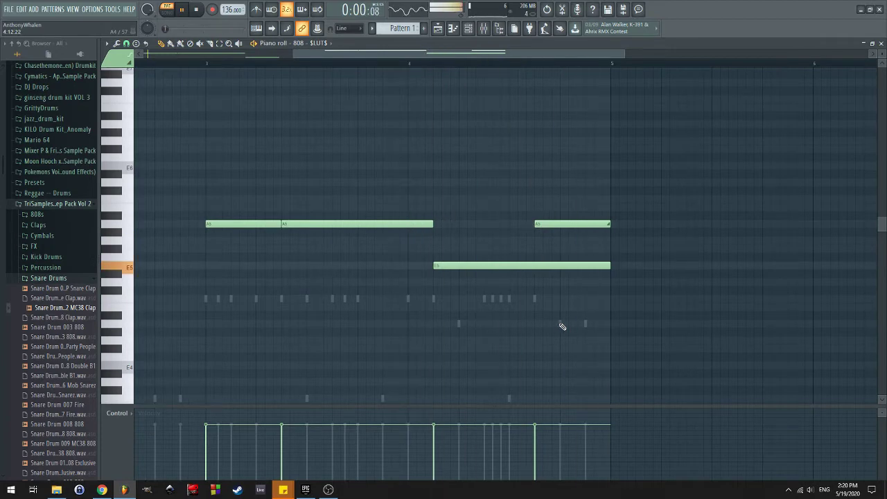
scroll(414, 352, "down", 2)
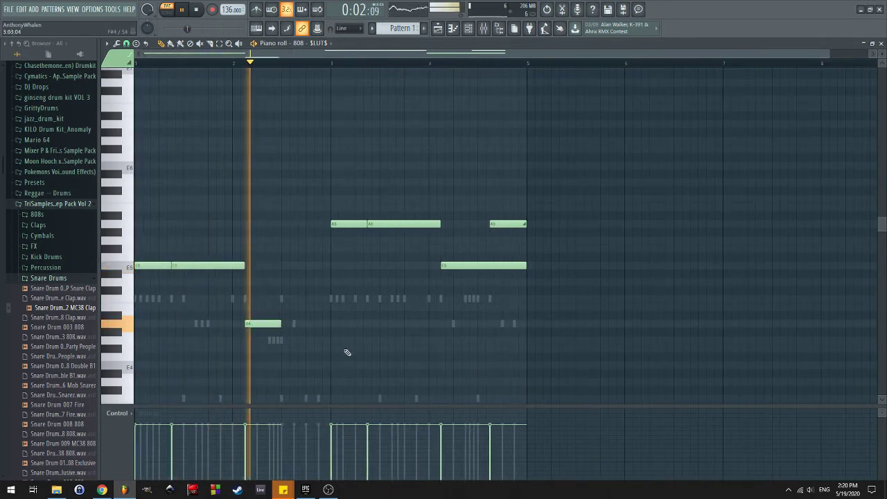
scroll(284, 341, "up", 3)
key("space")
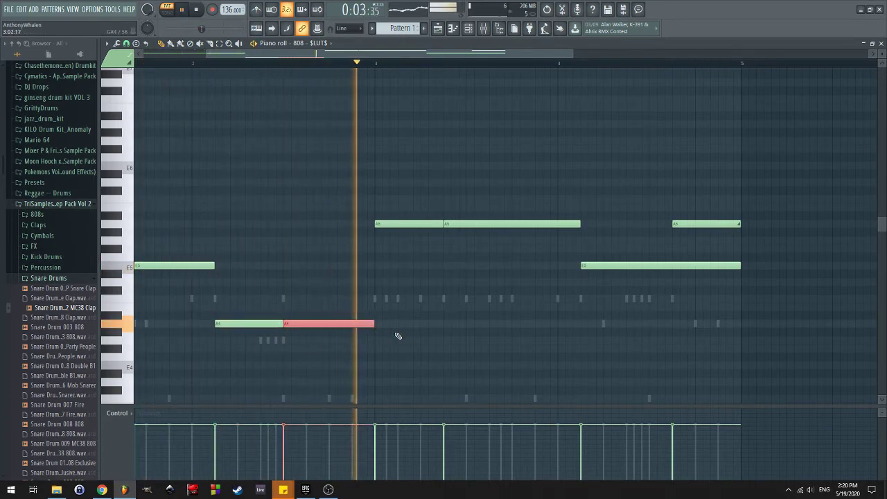
scroll(368, 342, "up", 2)
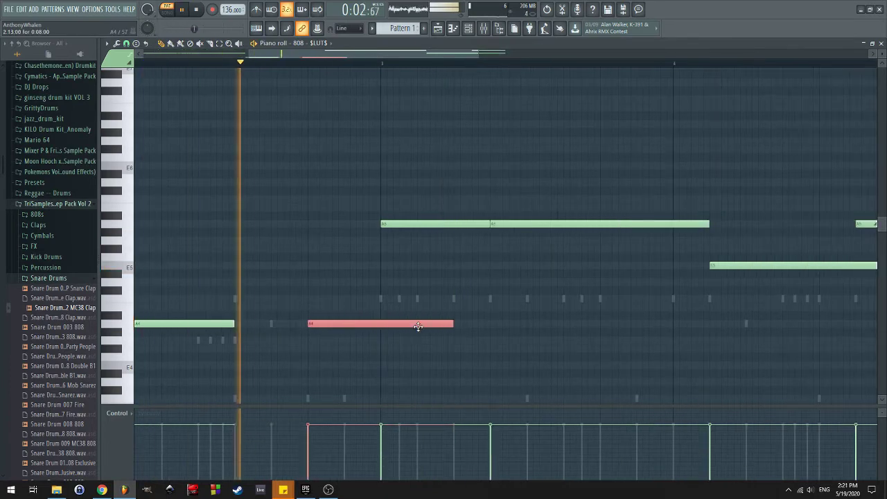
key("space")
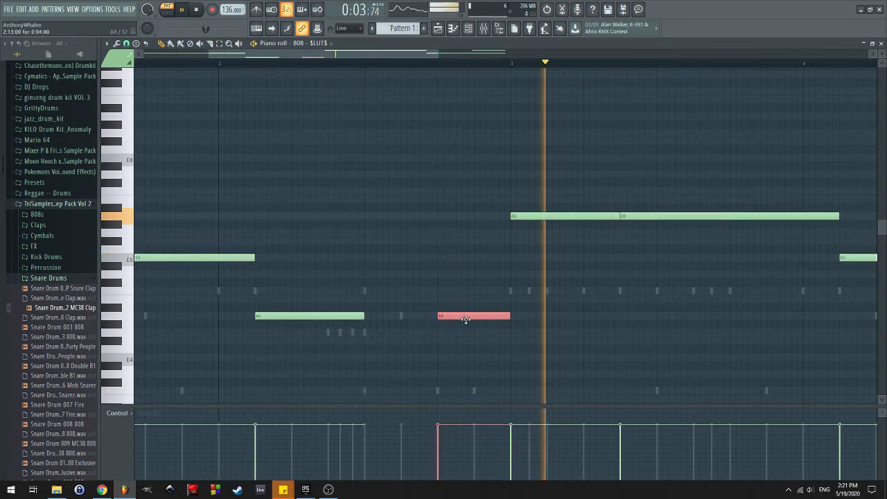
left_click_drag(461, 316, 387, 319)
key("space")
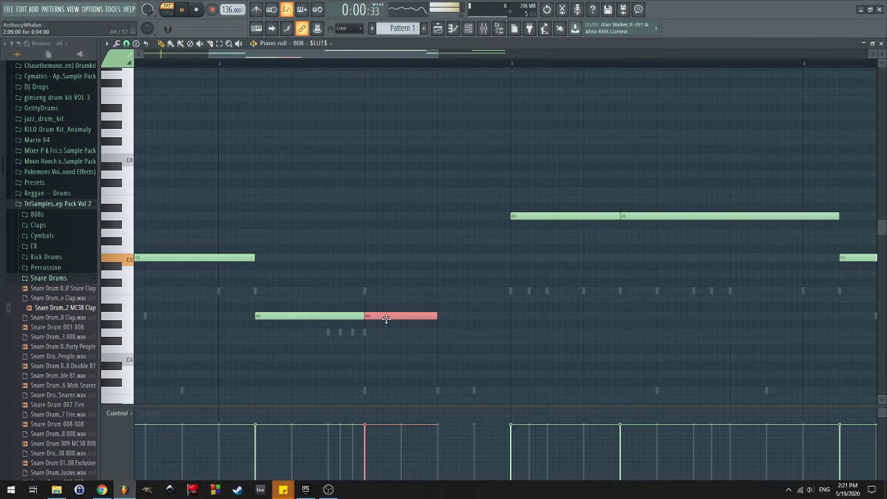
scroll(409, 323, "down", 2)
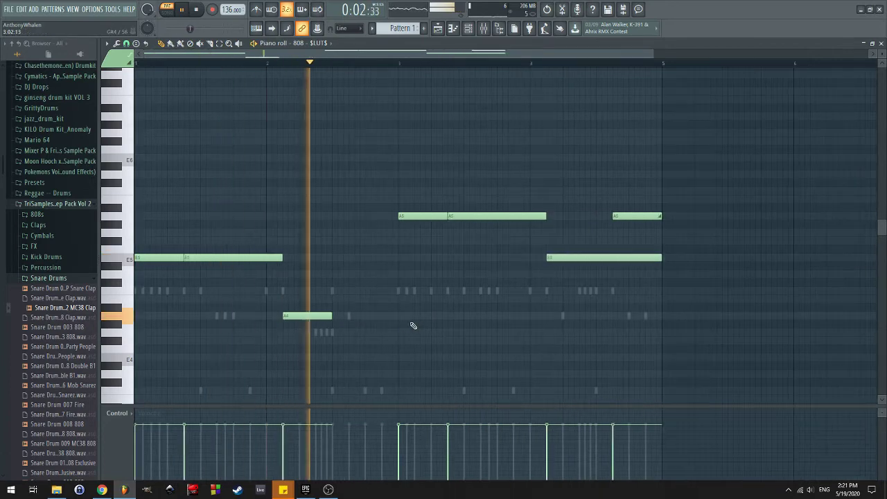
Split the A4 808 note at step 7 of bar 2 and add a four-step A4 note at step 13
key("space")
scroll(342, 331, "up", 1)
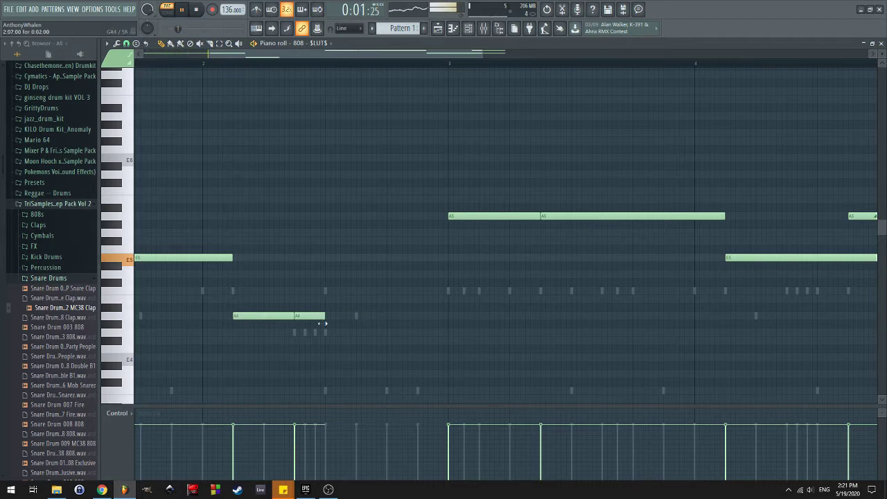
left_click(393, 316)
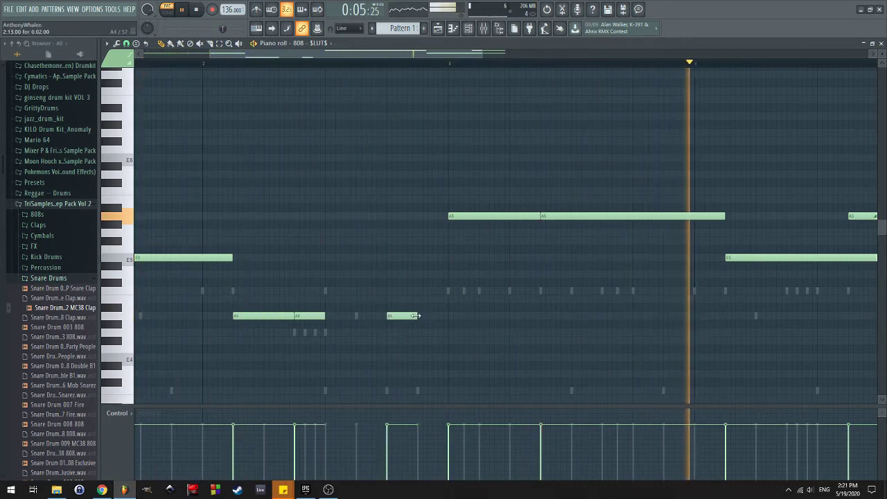
left_click_drag(416, 316, 451, 316)
scroll(678, 254, "down", 1)
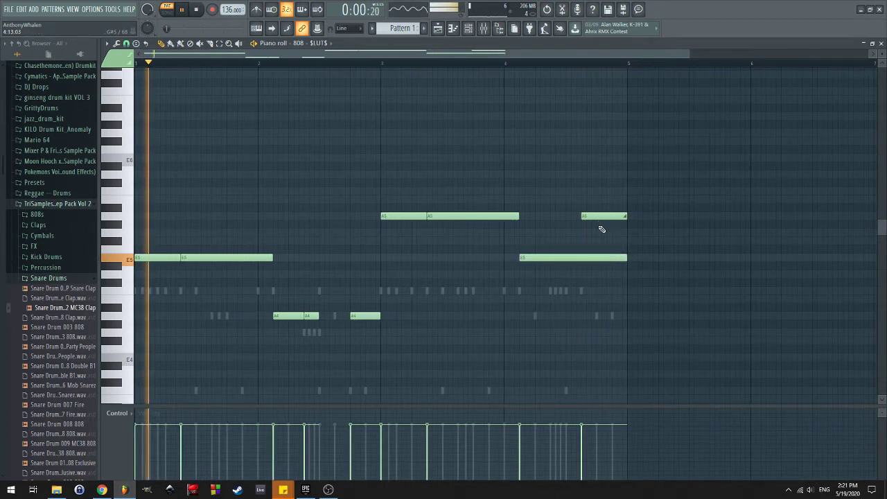
Add an A5 slide note at step 13 of bar 2, lasting four steps up to bar 3
scroll(347, 236, "up", 2)
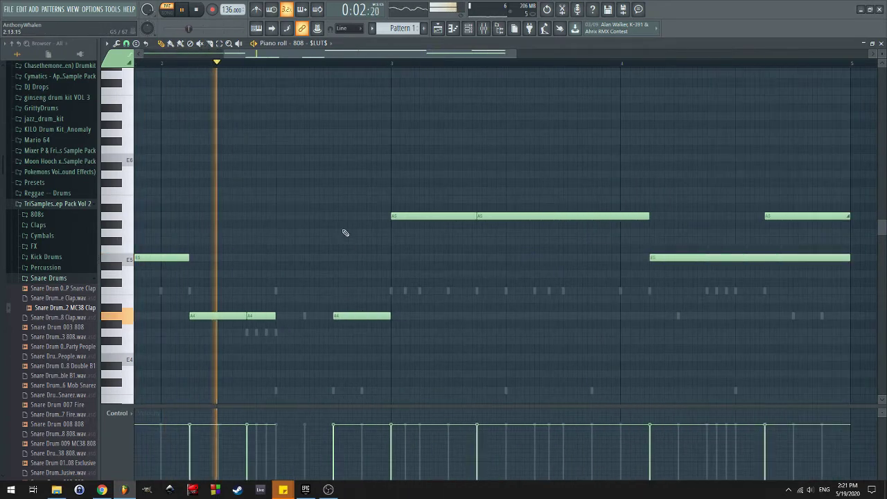
left_click(350, 216)
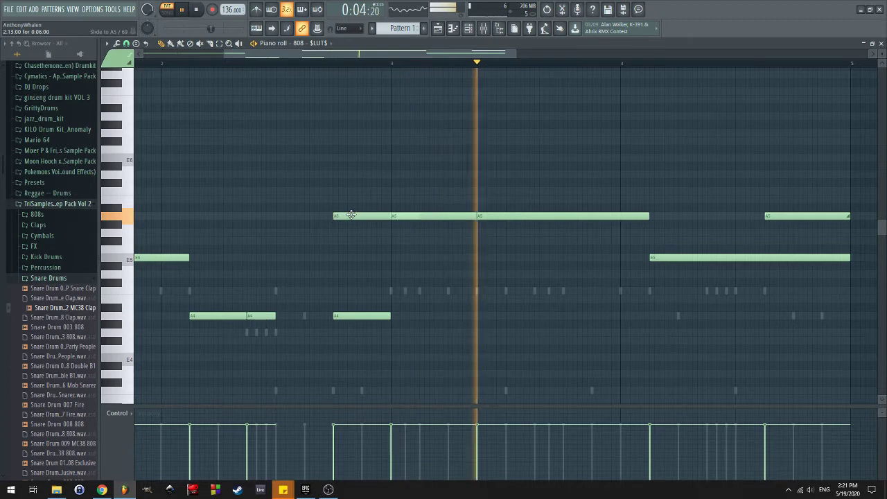
left_click_drag(391, 216, 370, 248)
scroll(371, 248, "down", 2)
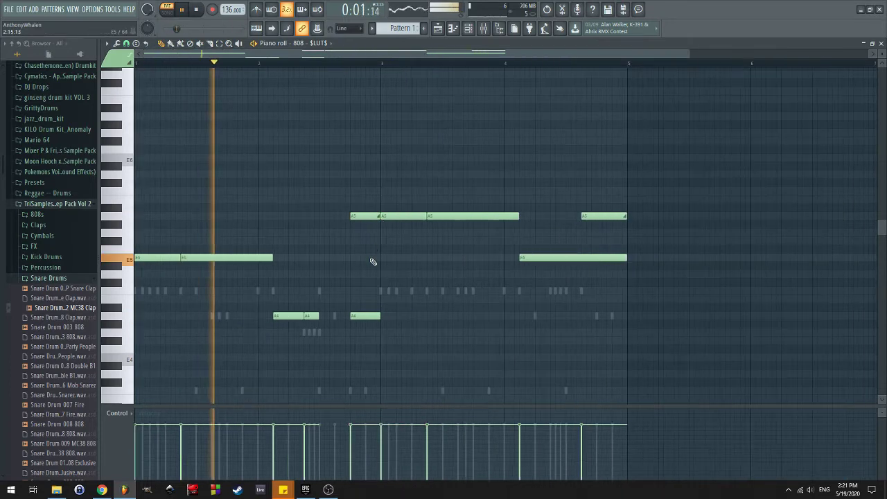
scroll(377, 292, "up", 3)
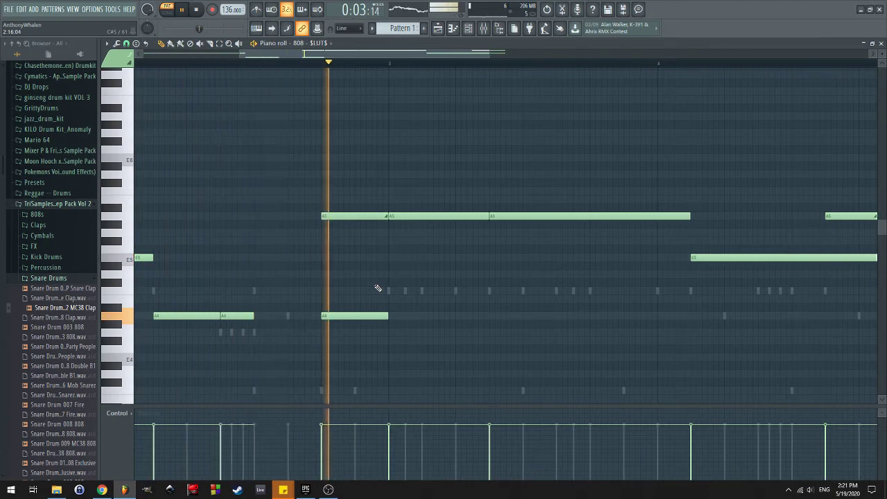
Reduce the velocity of the A4 808 note at step 13 of bar 2 to the minimum
left_click_drag(362, 201, 368, 255)
left_click(353, 315)
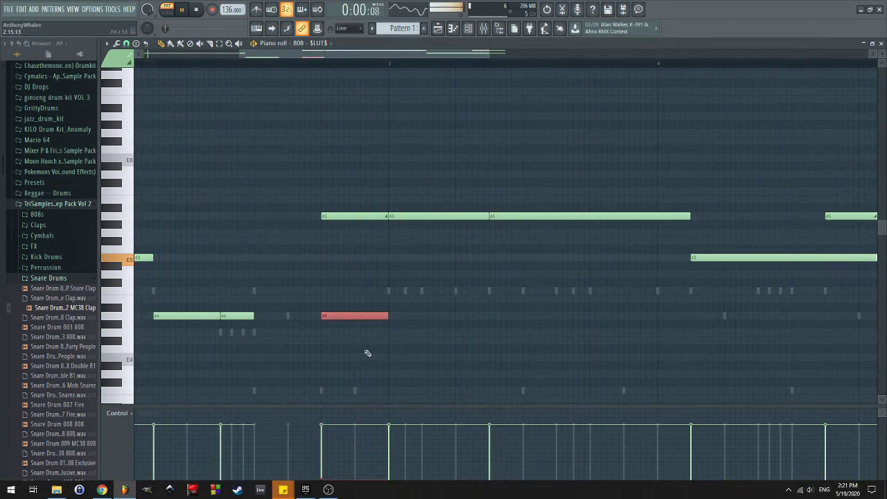
scroll(422, 309, "down", 3)
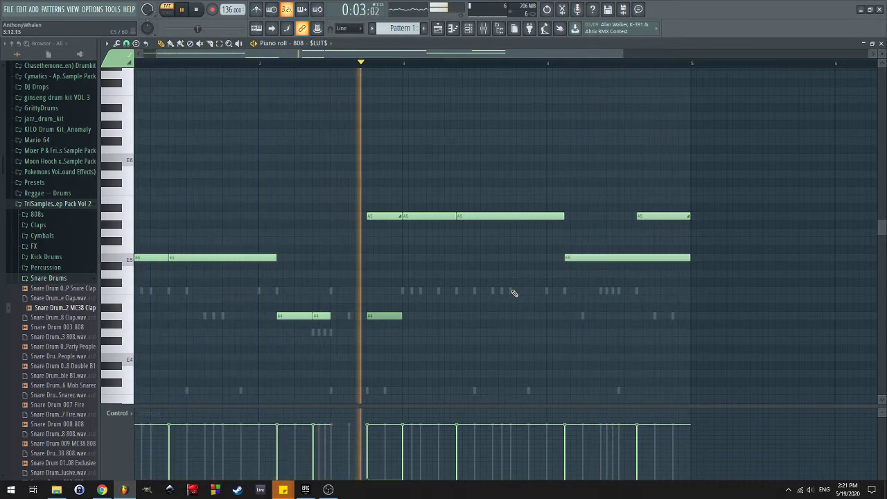
Bring up the channel rack and add a kick at step 15 of bar 3
left_click_drag(544, 290, 437, 304)
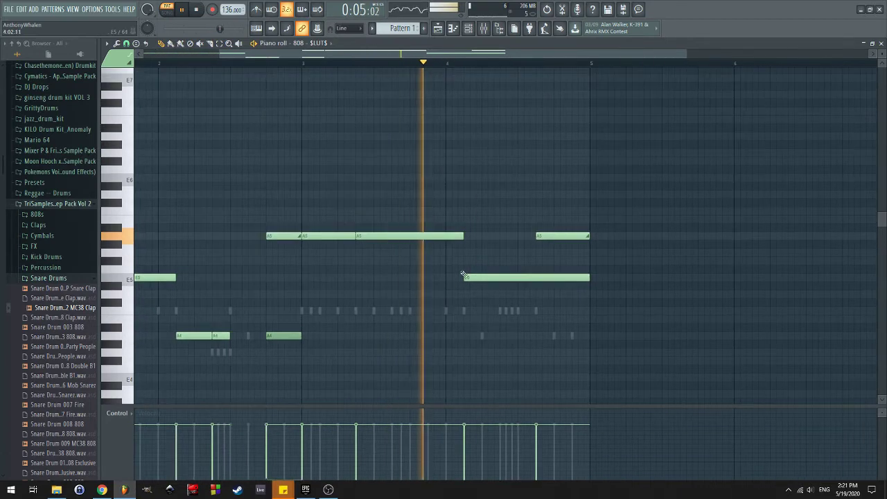
scroll(466, 252, "up", 2)
scroll(466, 252, "down", 2)
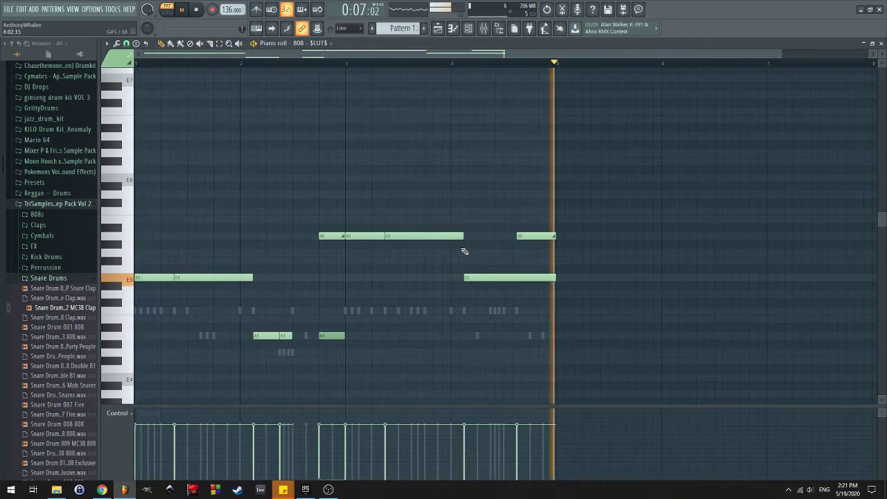
key("F6")
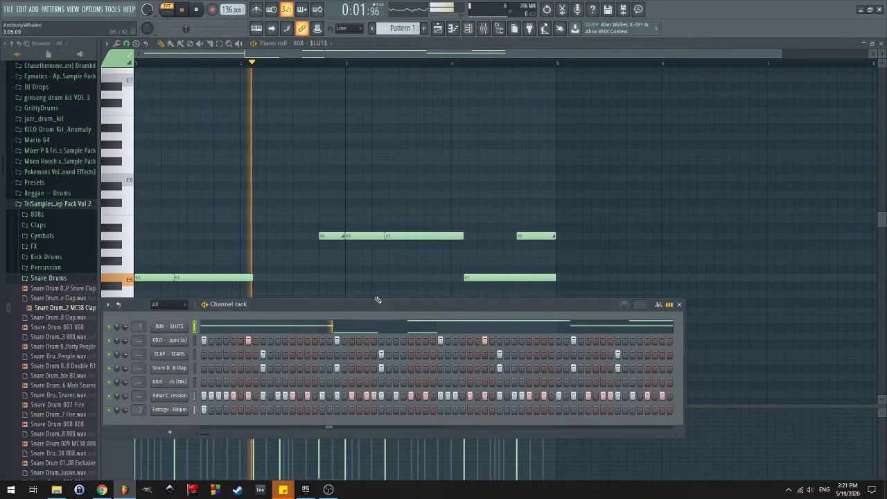
left_click(545, 340)
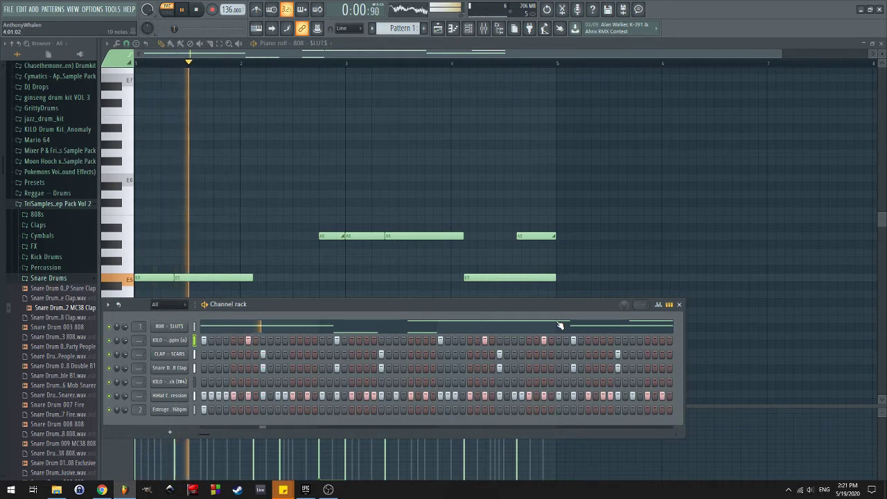
Place a hit of the KILO (f#4) sample at step 15 of bar 1 instead of a kick
left_click(308, 340)
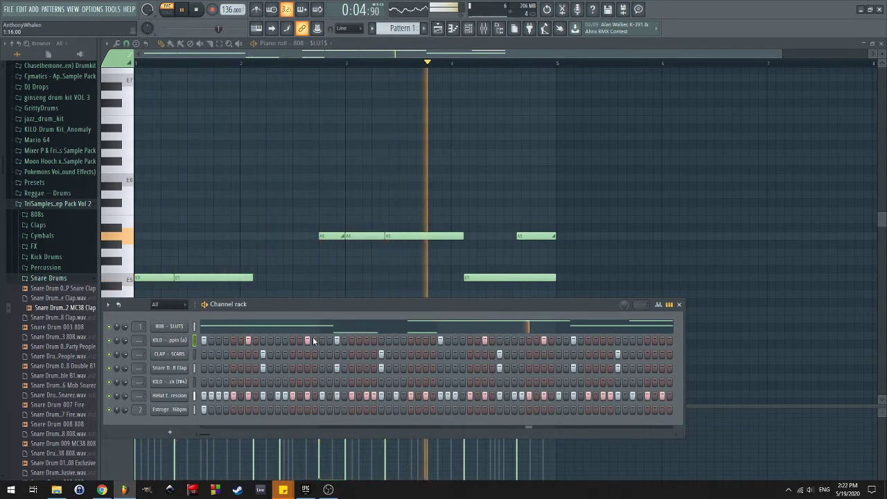
key("space")
left_click(307, 382)
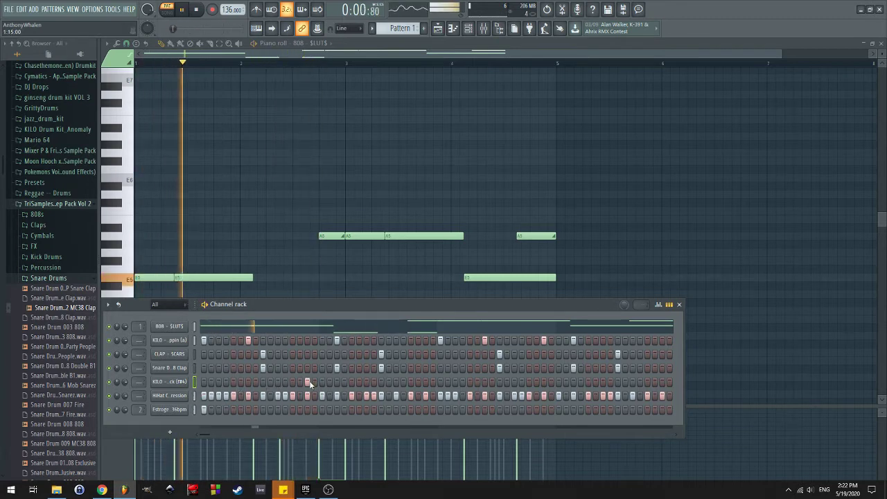
Try an extra KILO (f#4) hit at step 6 of bar 2 against the playing pattern and remove it
left_click(367, 382)
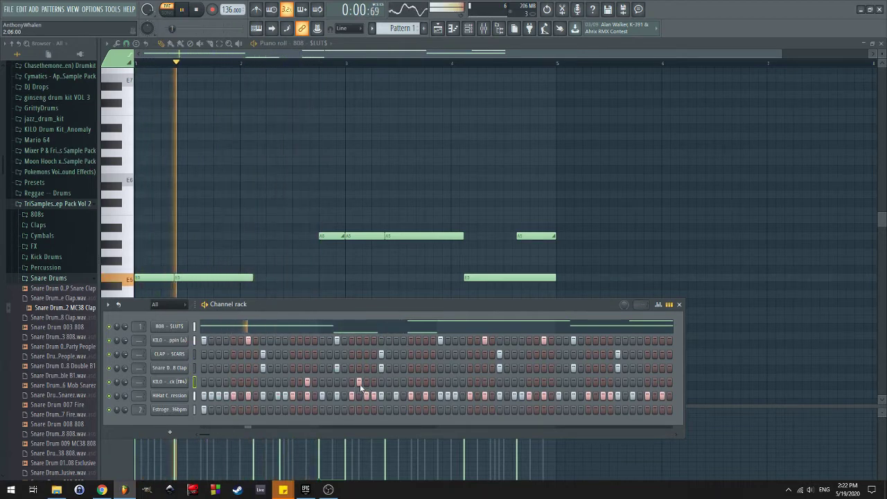
left_click(359, 383)
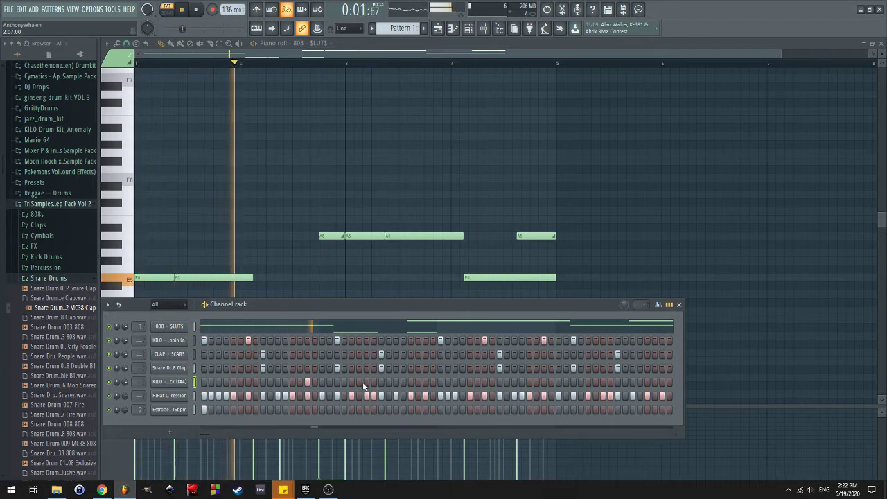
key("space")
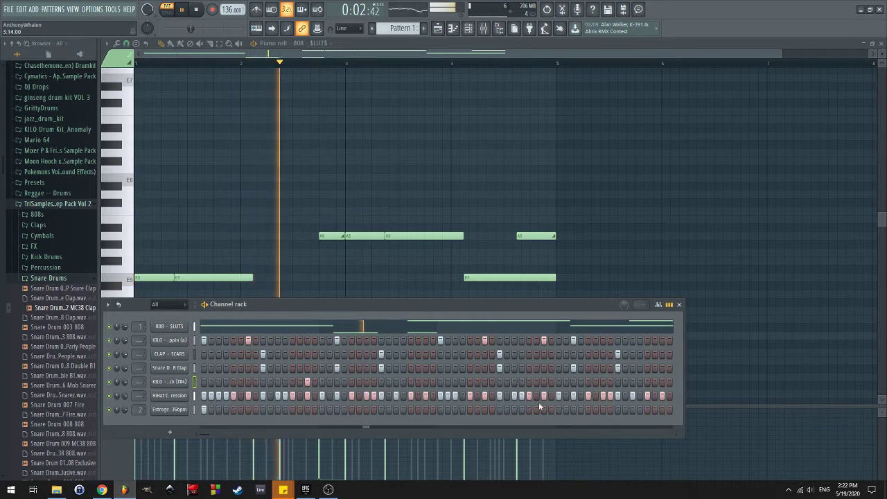
Add KILO (f#4) hits at step 5 of bar 3, step 7 of bar 4 and step 5 of bar 1
left_click(470, 382)
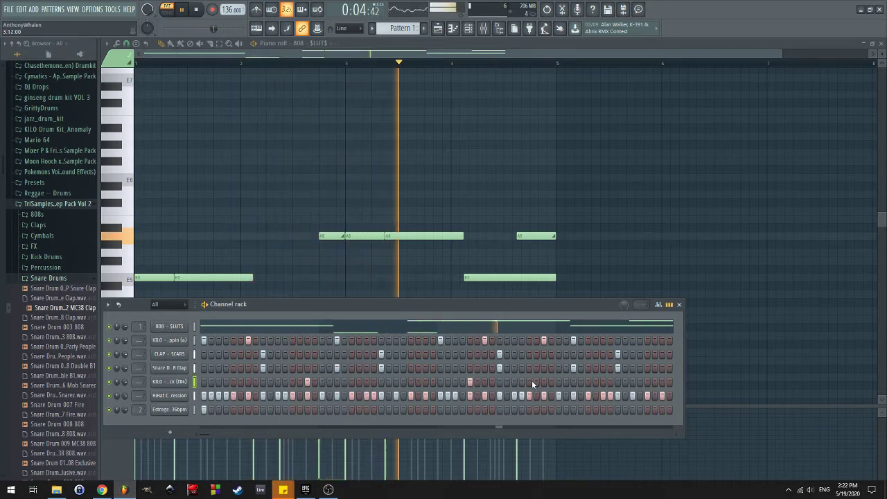
left_click(604, 382)
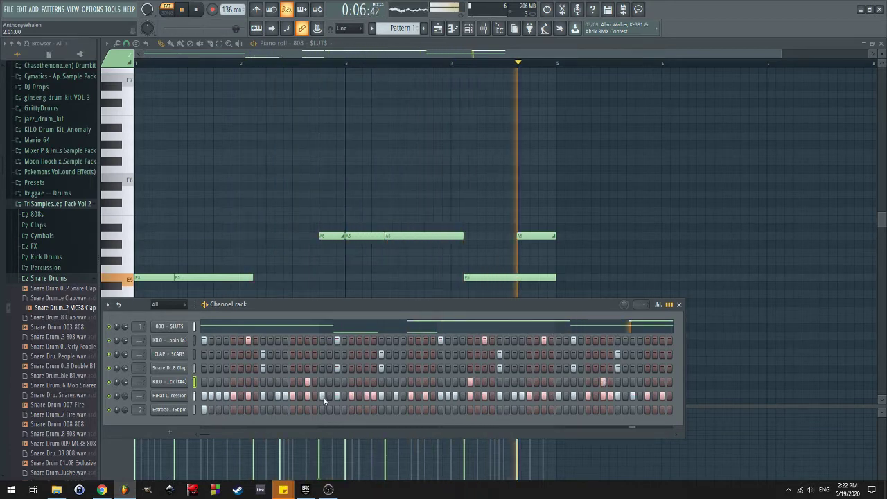
left_click(233, 382)
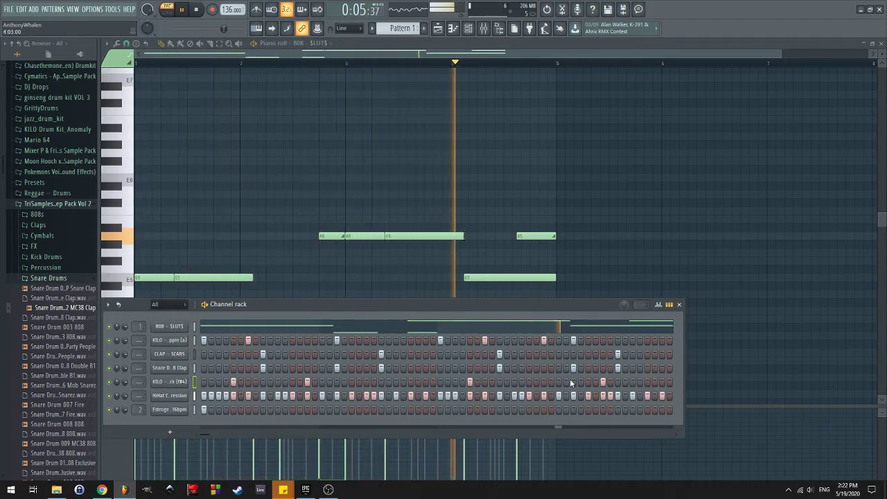
Replace the kick at step 15 of bar 3 with a KILO (f#4) hit and add hits at step 3 of bars 2 and 4
left_click(544, 341)
left_click(544, 381)
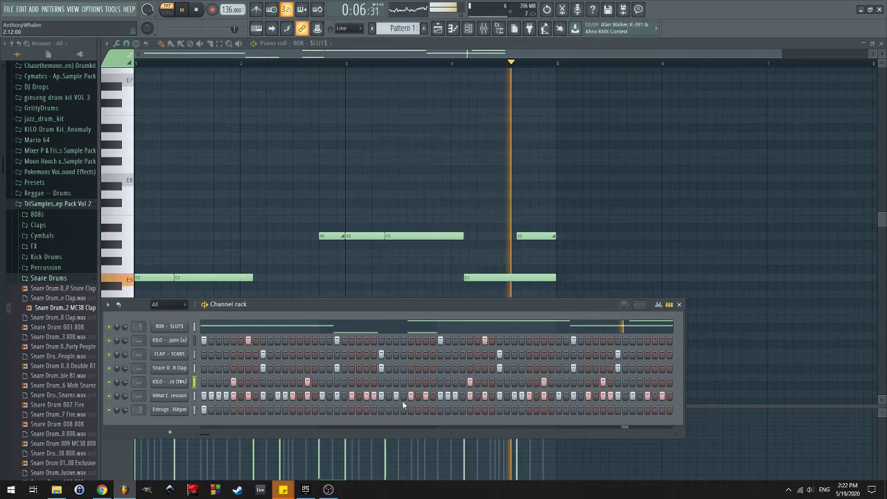
left_click(337, 383)
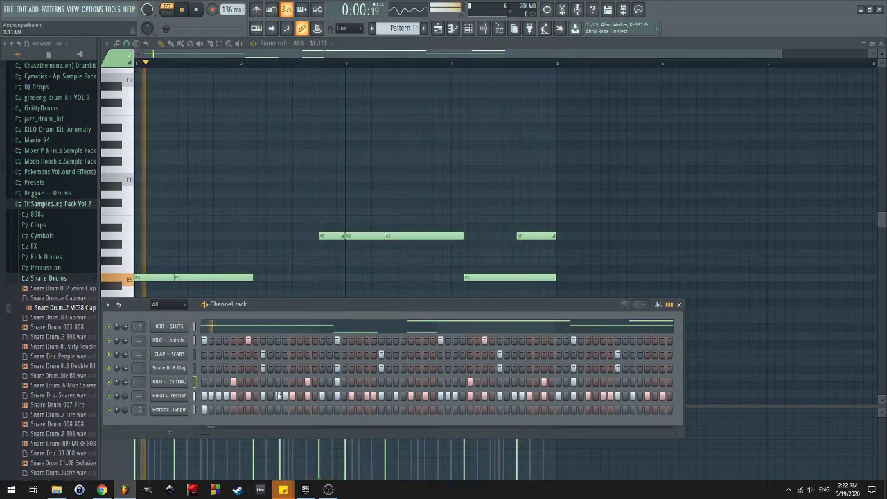
key("space")
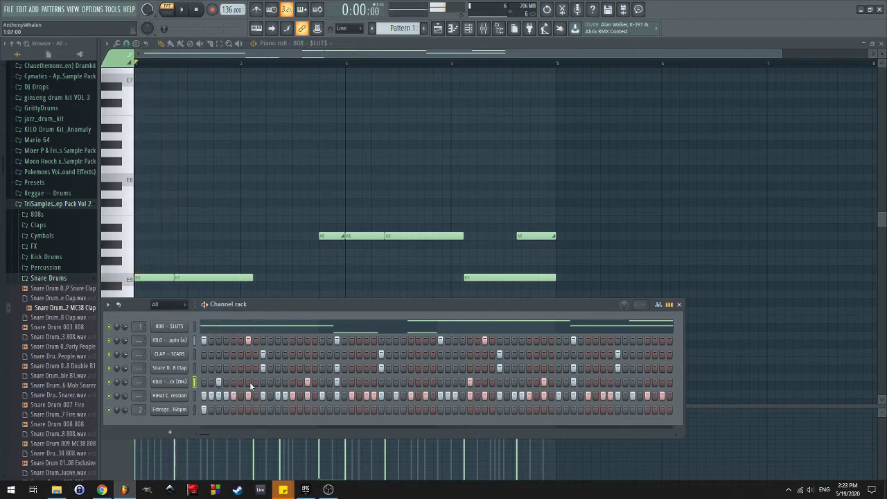
Try a KILO (f#4) hit at step 6 of bar 1 while replaying the pattern
left_click(248, 382)
key("space")
key("space")
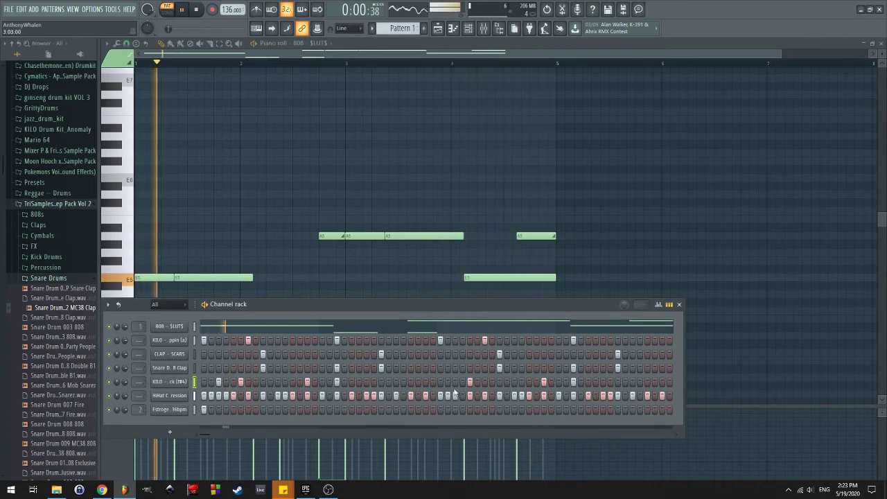
key("space")
key("space")
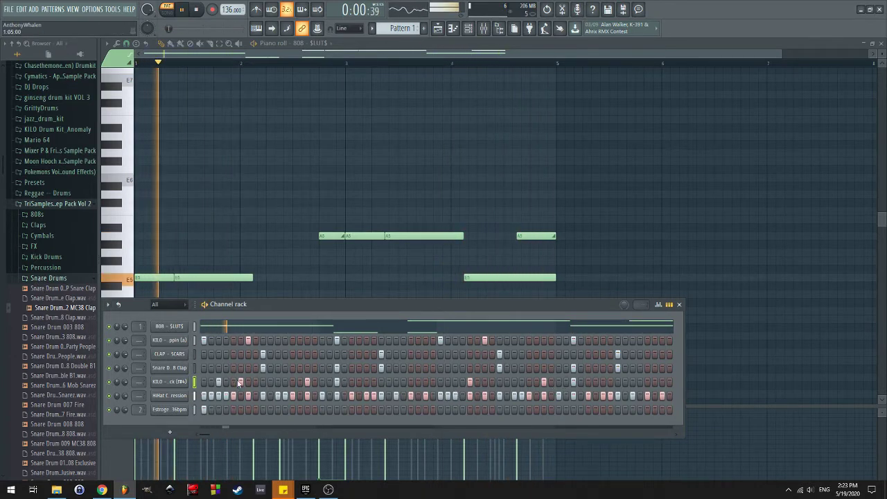
Open the Percs folder of the Chasethemoney drumkit and replace the KILO (f#4) channel's sample with chasethemoney perc
left_click(49, 278)
scroll(63, 243, "up", 5)
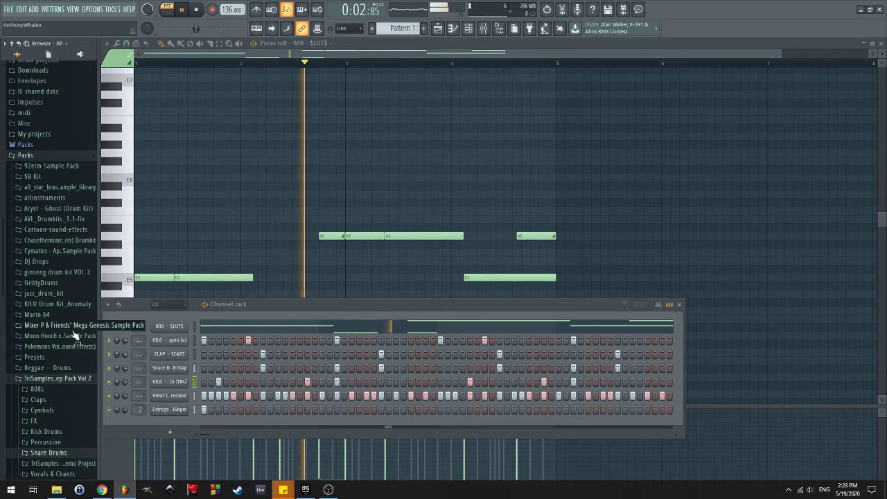
scroll(79, 291, "up", 3)
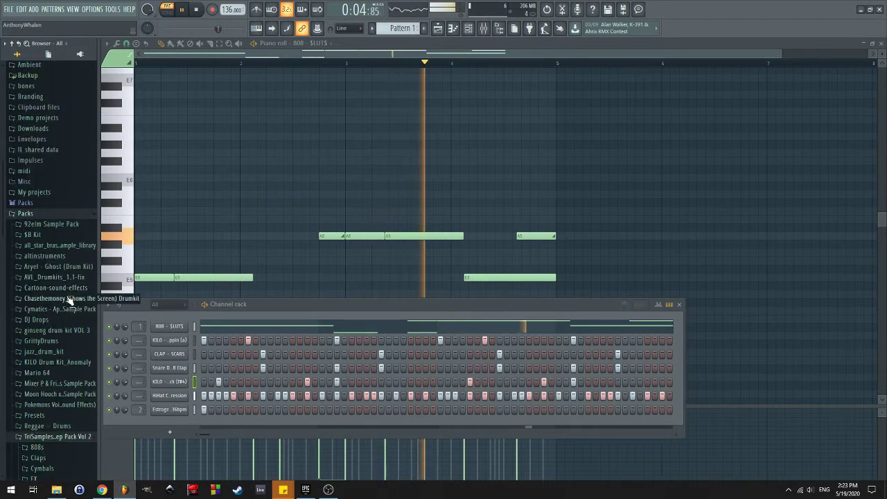
left_click(69, 298)
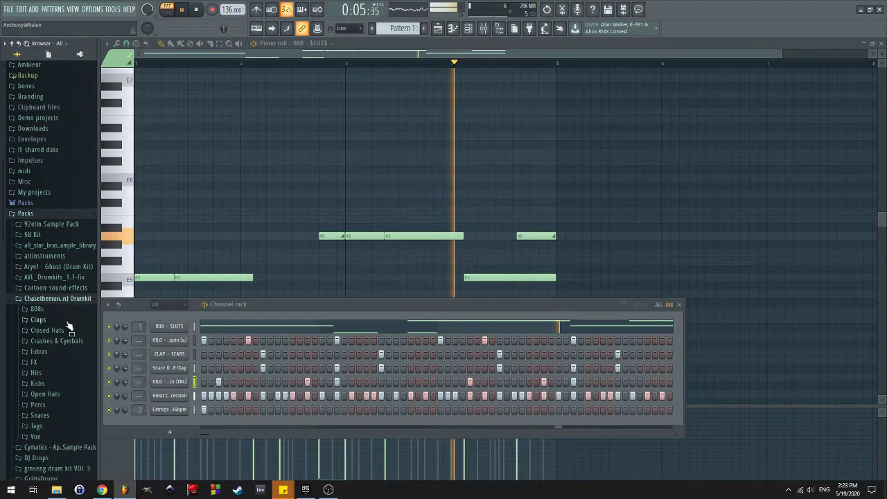
left_click(59, 407)
left_click(58, 417)
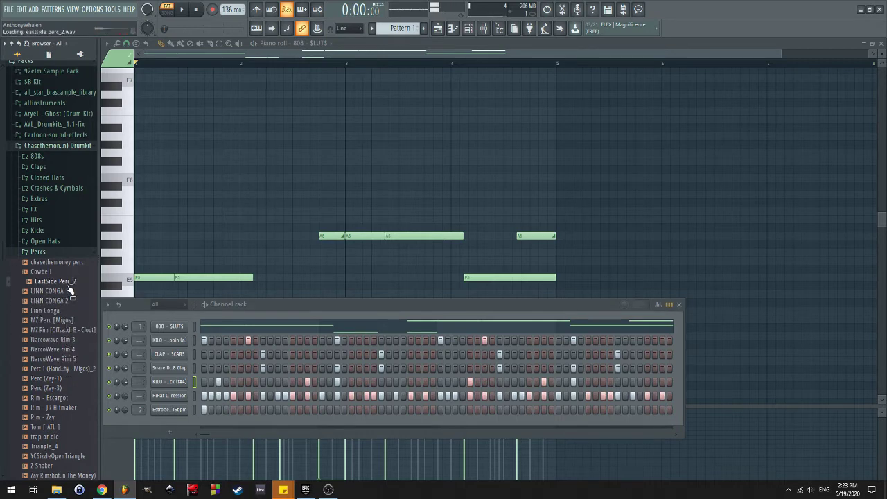
left_click_drag(159, 383, 167, 382)
key("space")
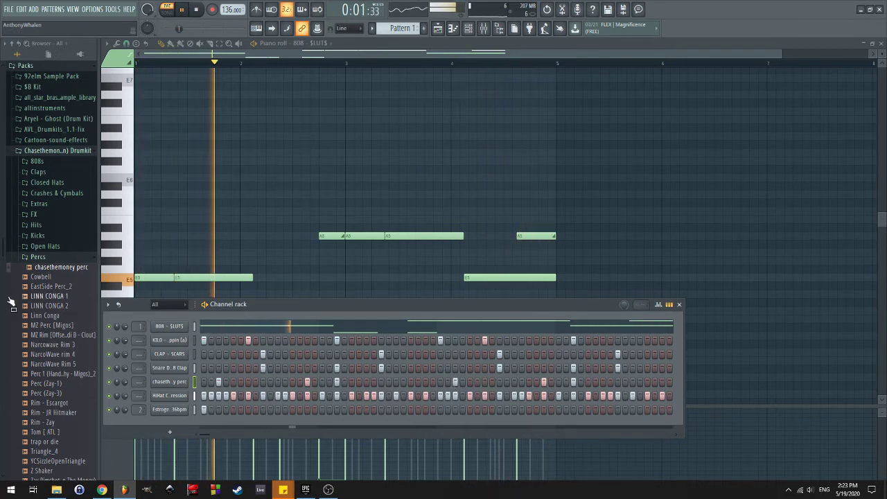
Add LINN CONGA 1 as a new channel below chasethemoney perc, with a hit at step 7 of bar 1
left_click(63, 300)
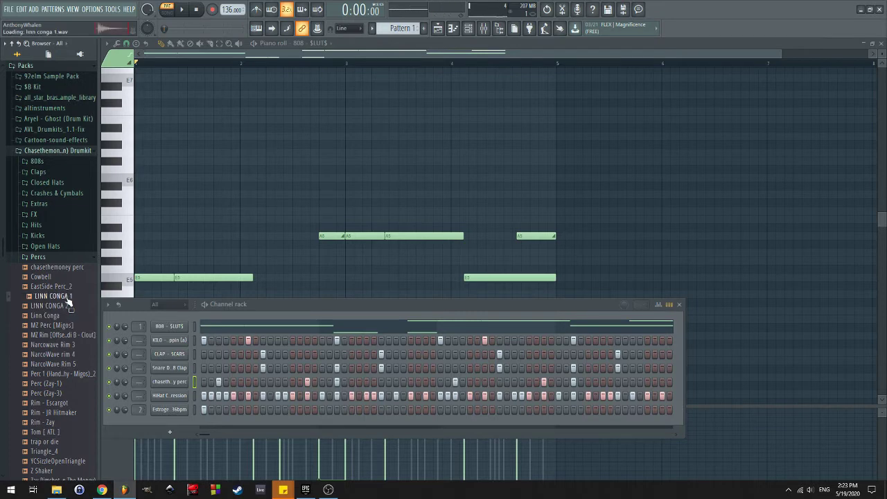
key("space")
left_click_drag(170, 389, 171, 393)
key("space")
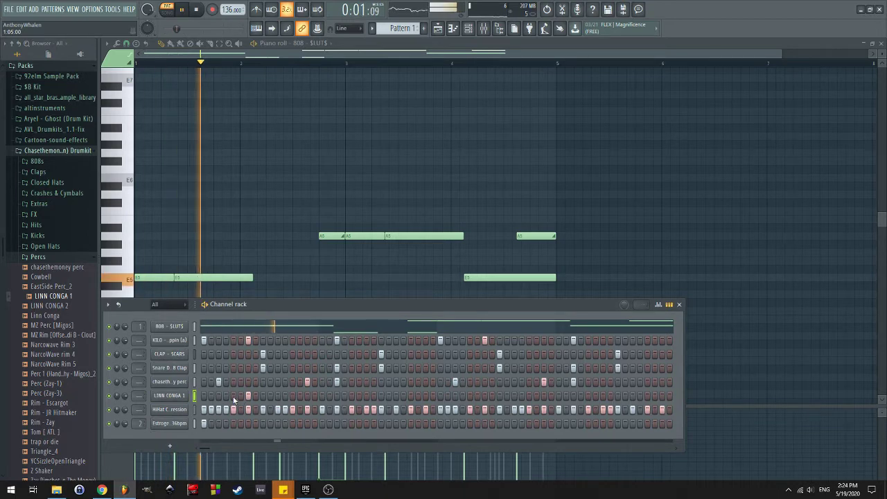
Open the LINN CONGA 1 sampler settings and load its waveform onto the 808 channel
left_click(184, 392)
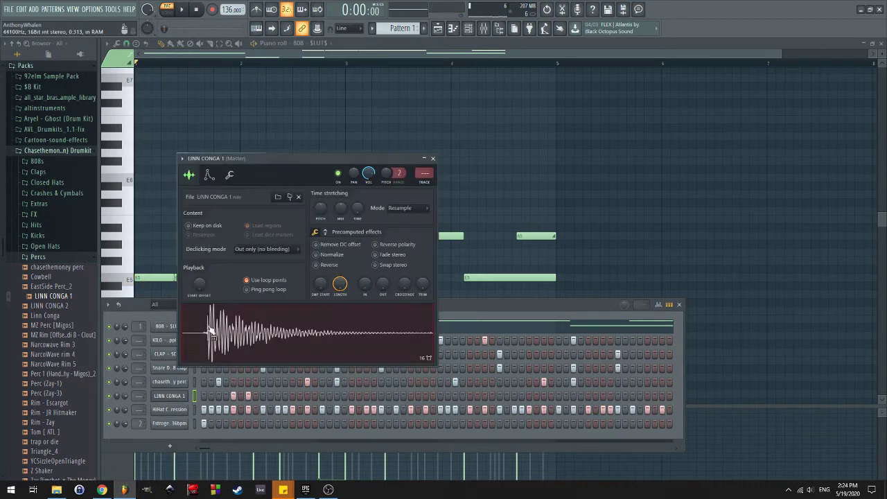
left_click_drag(242, 335, 169, 326)
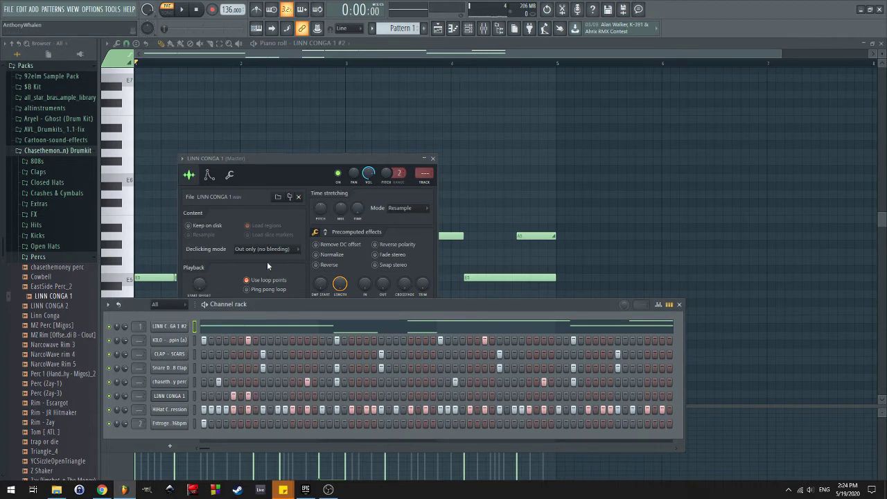
Solo the KILO kick channel, collapse the Percs folder and play the pattern
right_click(114, 341)
left_click(114, 342)
right_click(114, 341)
left_click(78, 255)
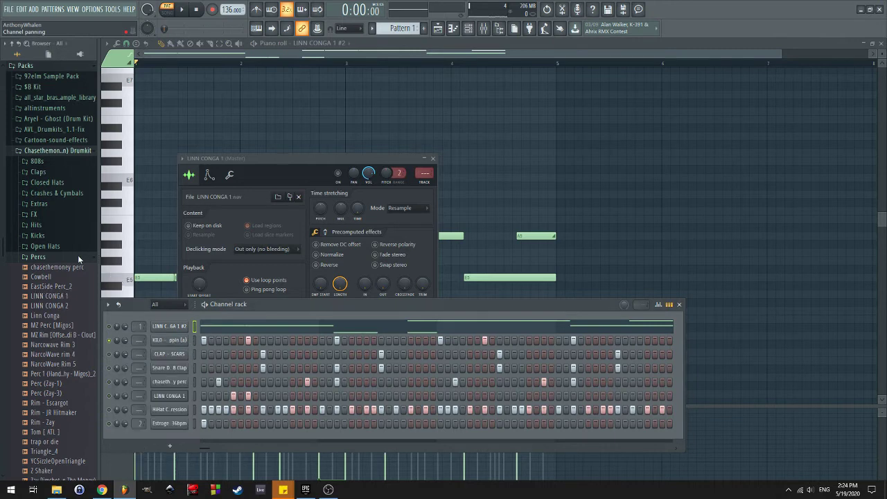
left_click(78, 255)
key("space")
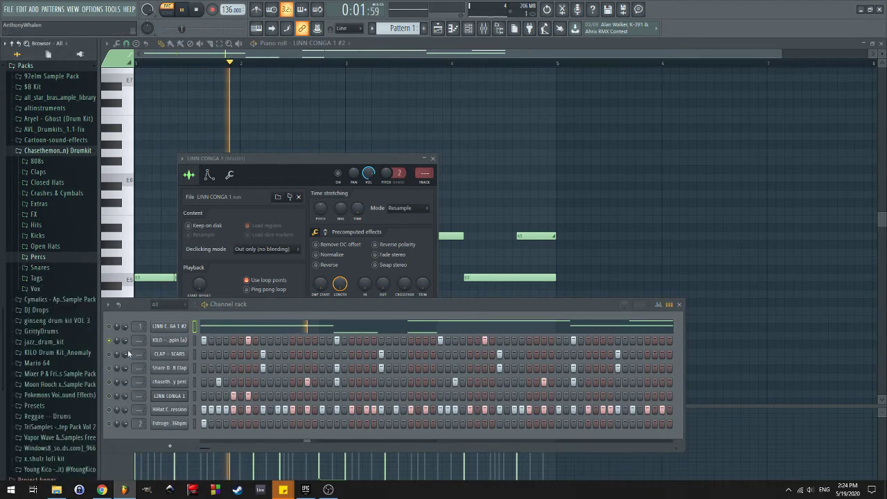
Inspect the sampler settings of the KILO - Kick_Clippin (a) channel and of the LINN CONGA 1 #2 channel
left_click(169, 340)
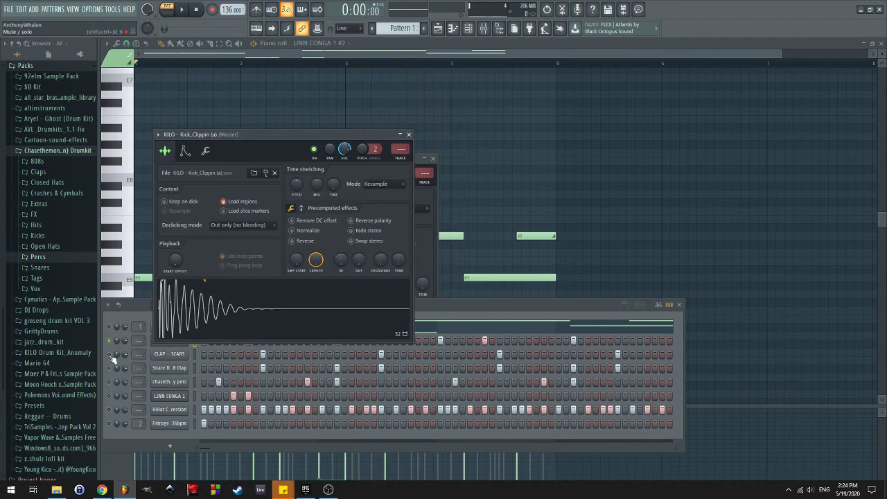
left_click(409, 135)
left_click(434, 159)
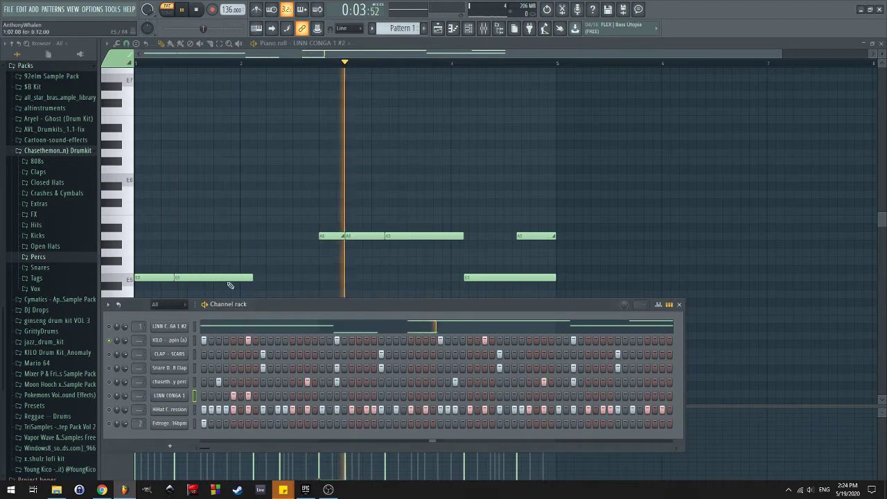
left_click(179, 327)
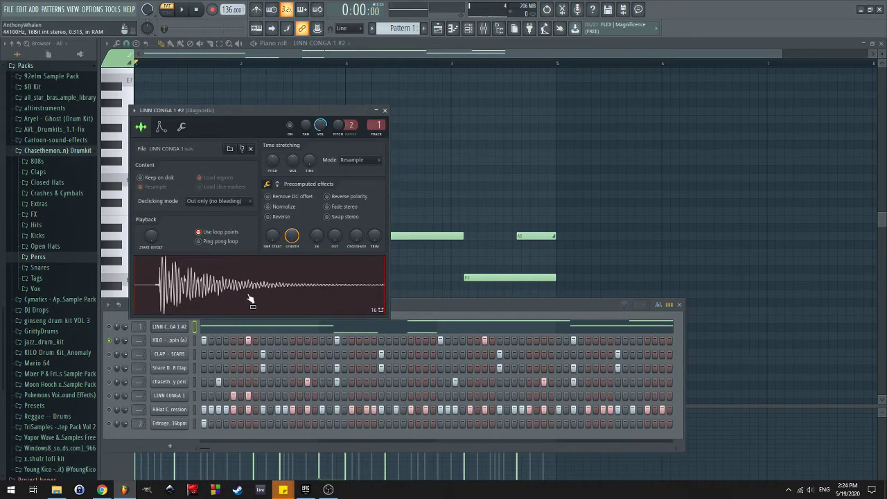
Find the 808 - $LUT$ sample in the 808s folder of Aryel - Ghost (Drum Kit) and audition it
left_click(38, 161)
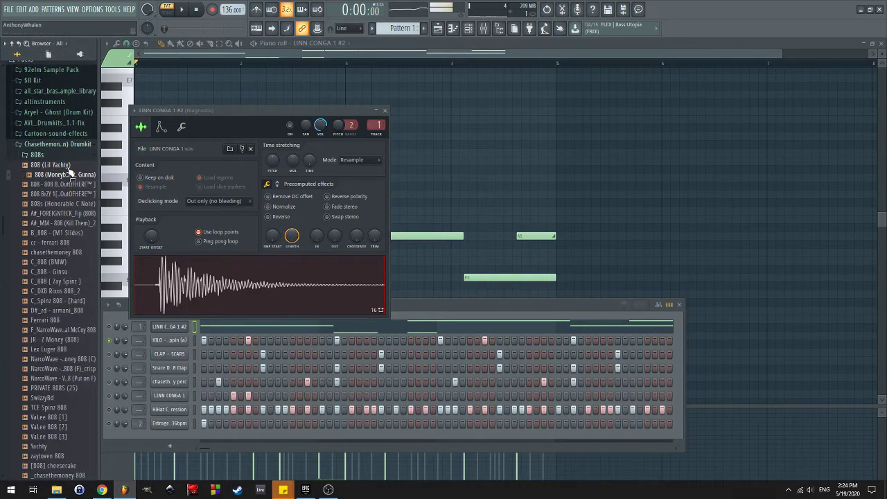
left_click(483, 29)
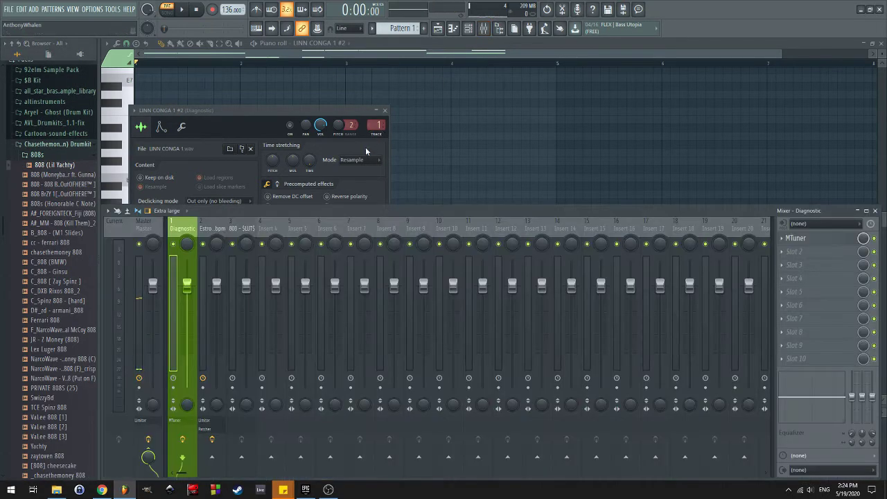
scroll(76, 163, "up", 4)
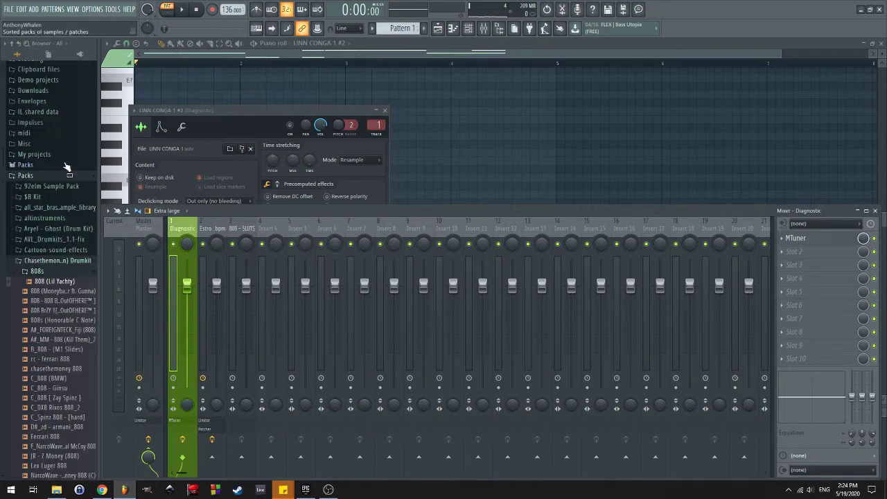
left_click(80, 240)
left_click(69, 177)
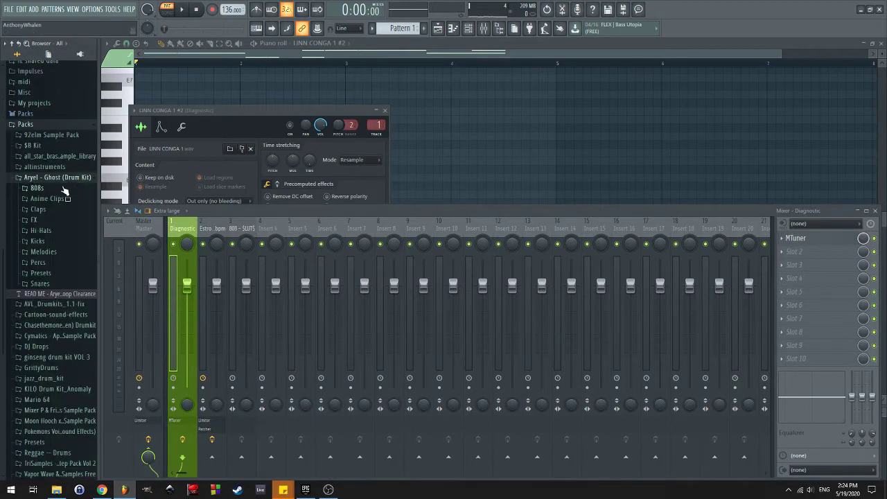
left_click(60, 193)
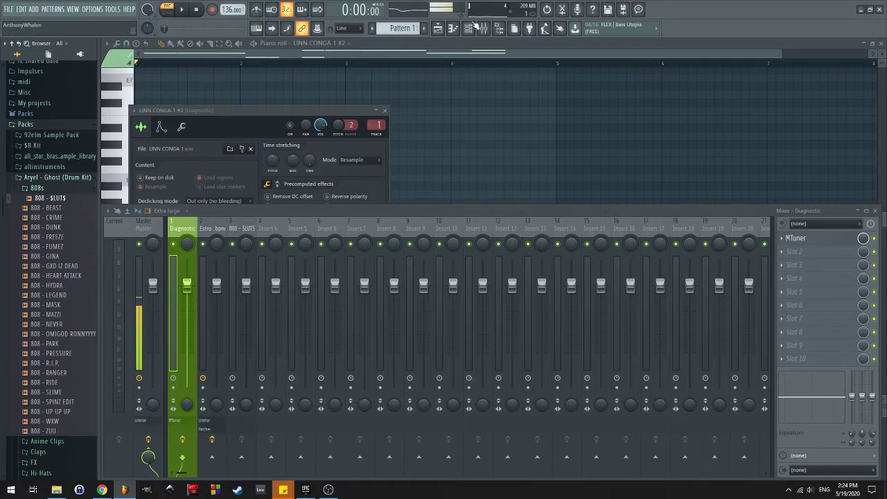
Load 808 - $LUT$ onto the LINN CONGA 1 #2 channel and turn all channels back on
left_click(476, 26)
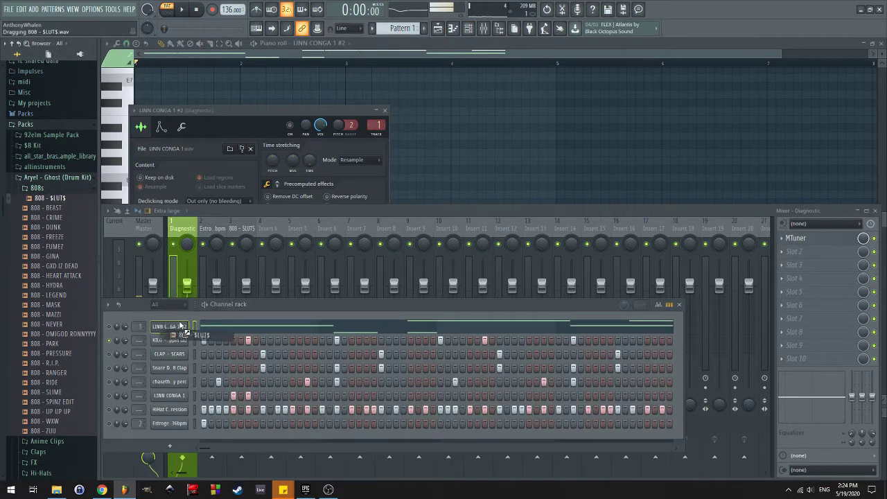
left_click_drag(180, 327, 176, 330)
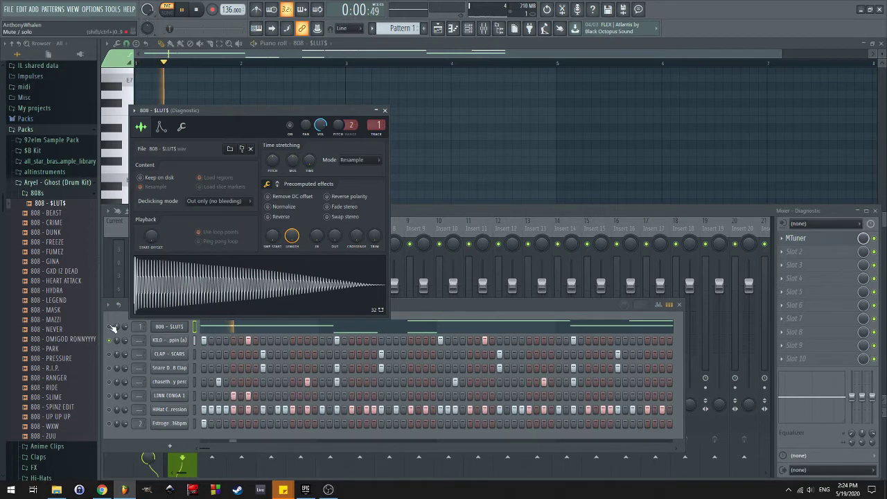
right_click(113, 328)
left_click(127, 336)
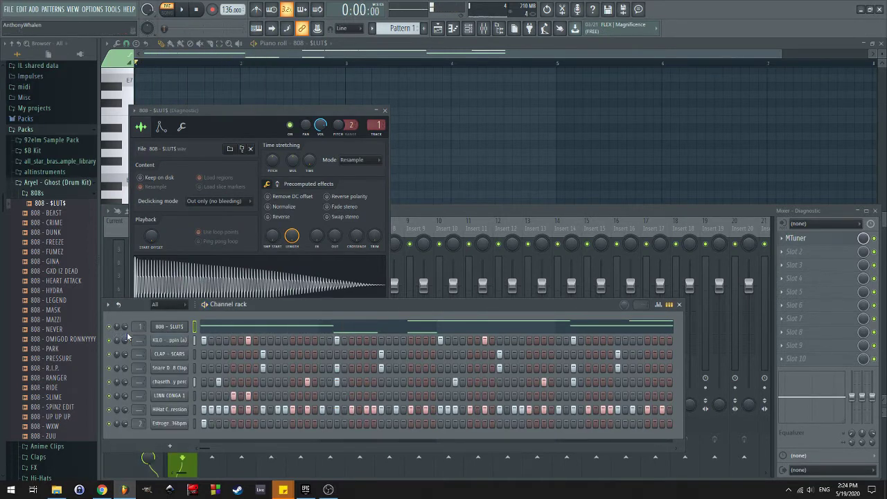
Turn off loop points for LINN CONGA 1 and raise its start offset past the silence before the hit
left_click(177, 398)
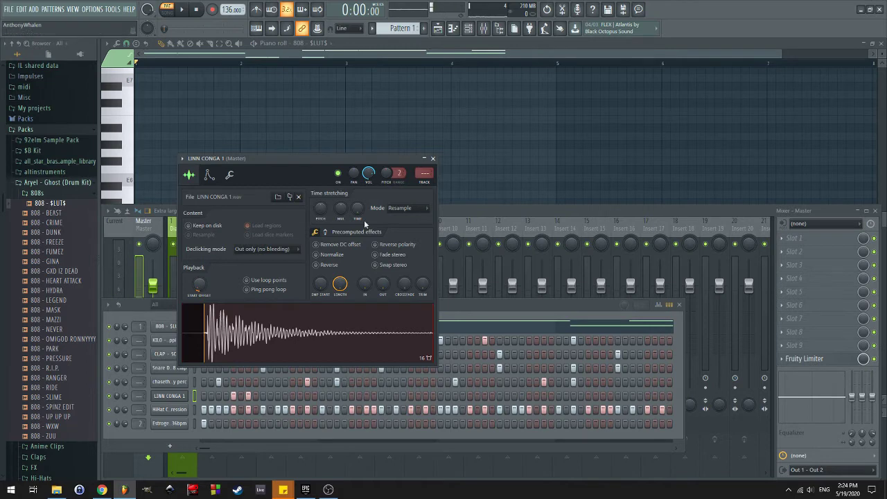
left_click(433, 159)
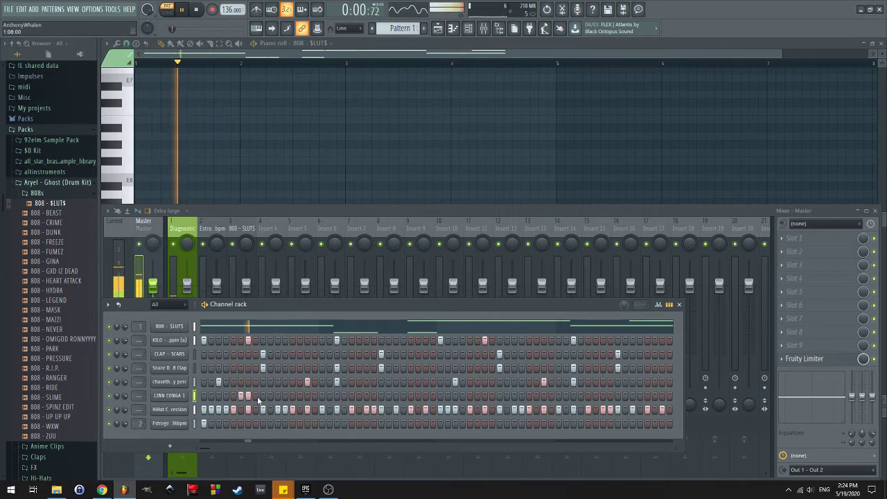
Open LINN CONGA 1 in the piano roll, add a C5 hit on step 5 before the existing pair and ramp the three velocities upward
right_click(192, 403)
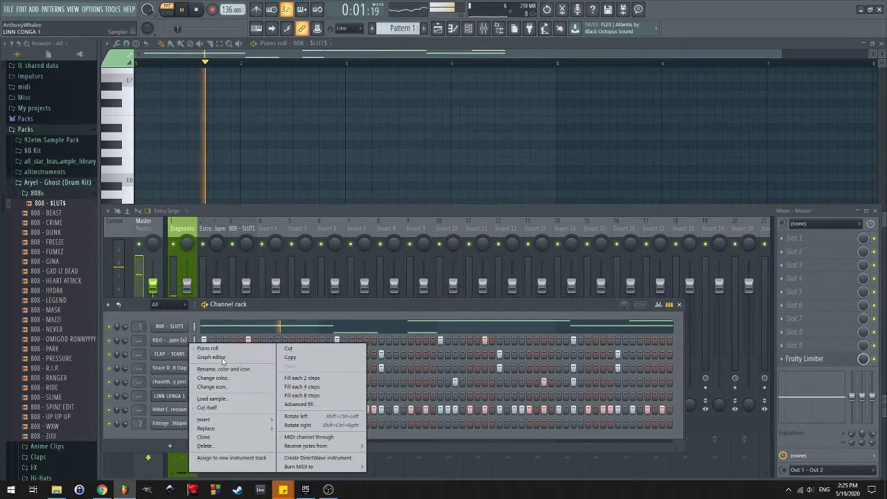
left_click(223, 350)
scroll(218, 312, "down", 3)
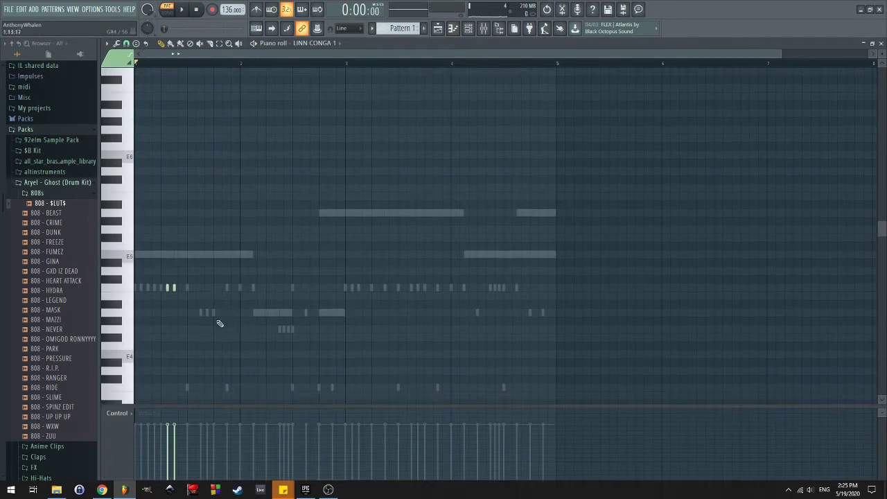
scroll(213, 315, "up", 2)
key("space")
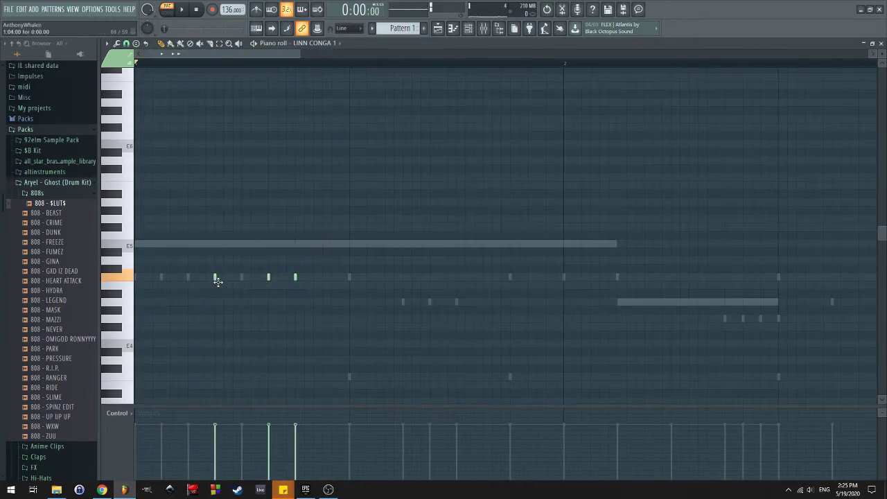
left_click_drag(217, 280, 191, 280)
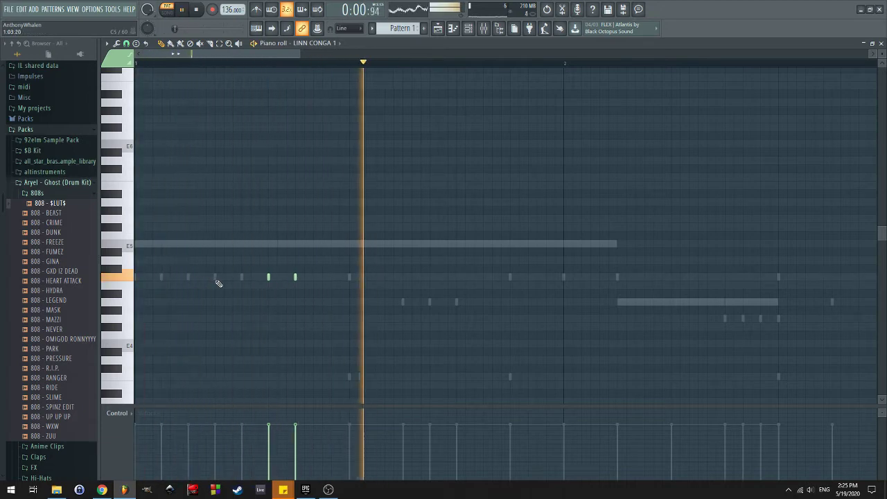
left_click(247, 441)
mouse_move(249, 443)
left_mouse_down()
mouse_move(247, 453)
mouse_move(272, 443)
left_mouse_up()
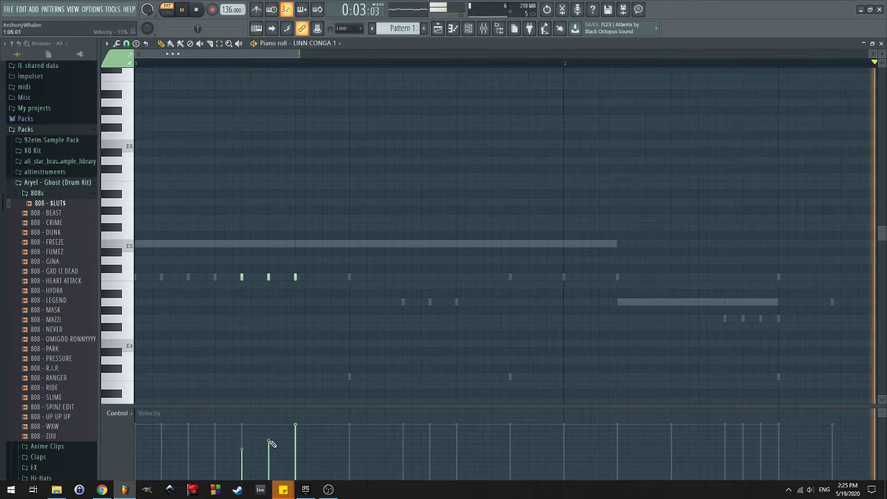
Add two more C5 conga hits on steps 11 and 12 of bar 1 with reduced, rising velocities
left_click(405, 278)
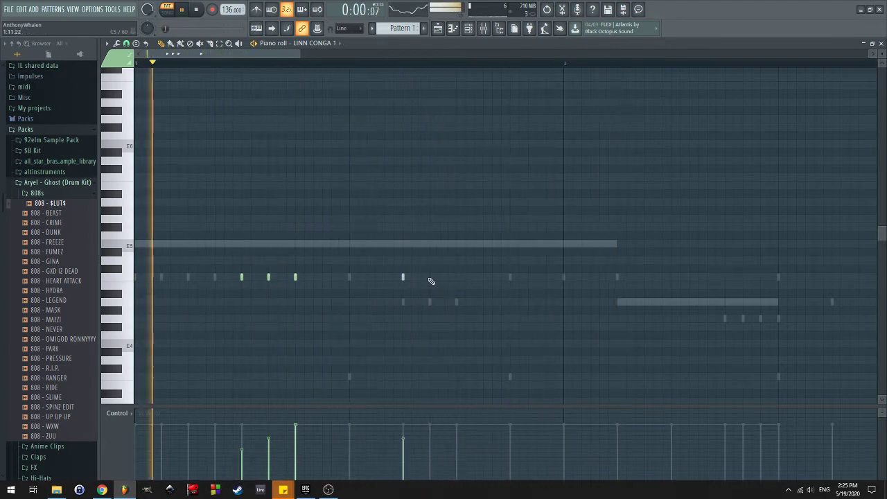
left_click(430, 278)
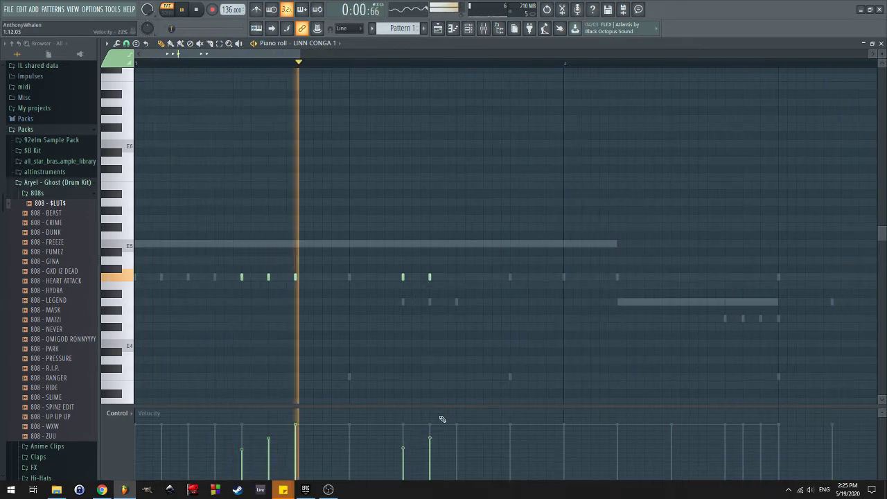
left_click_drag(411, 275, 164, 341)
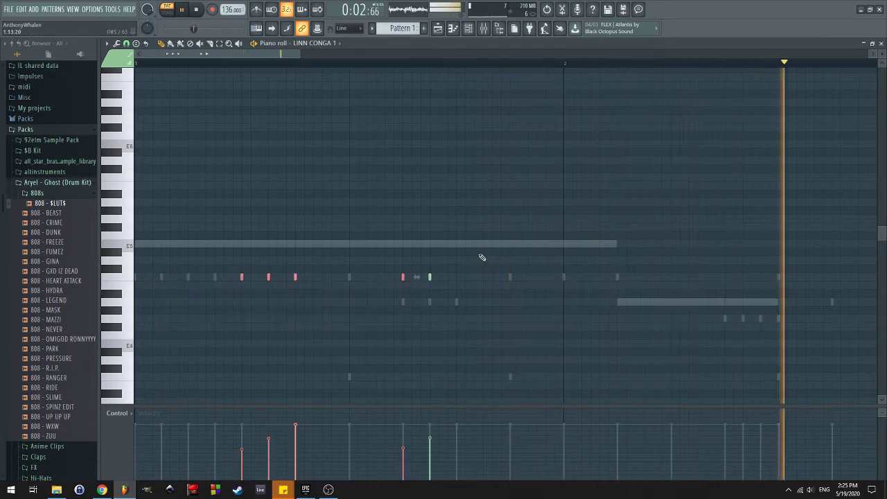
left_click(350, 263)
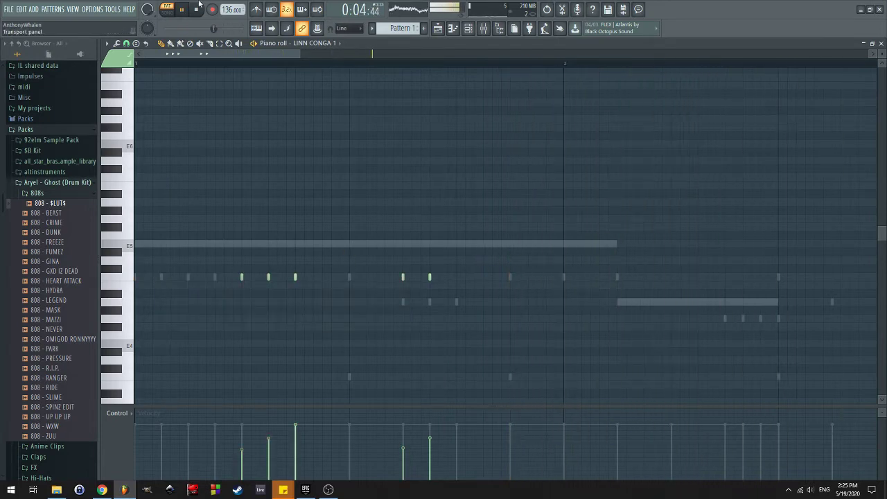
Play the pattern and check the conga hits against the ghost notes and steps of the other channels
scroll(276, 217, "up", 2)
scroll(468, 247, "down", 5)
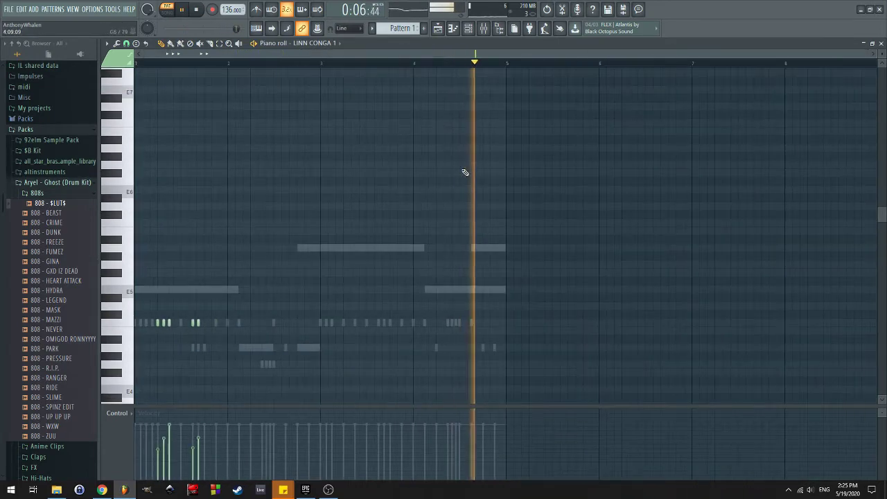
left_click(468, 27)
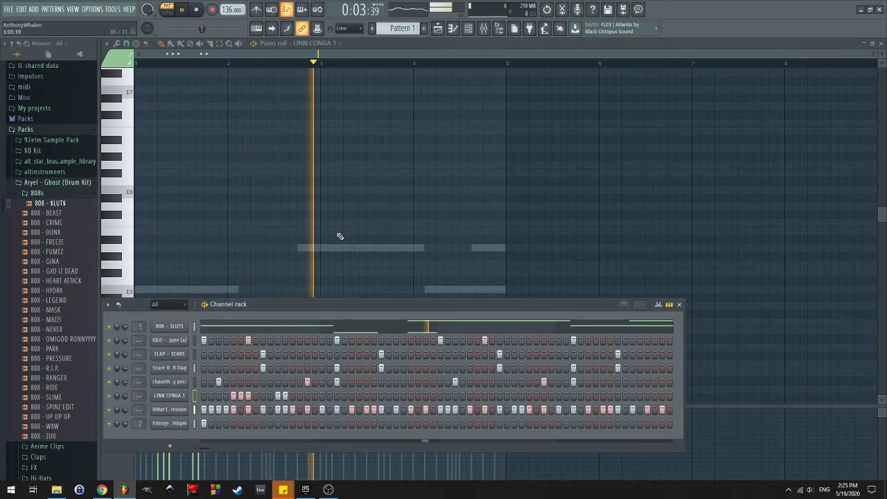
key("F6")
scroll(253, 248, "up", 3, "ctrl")
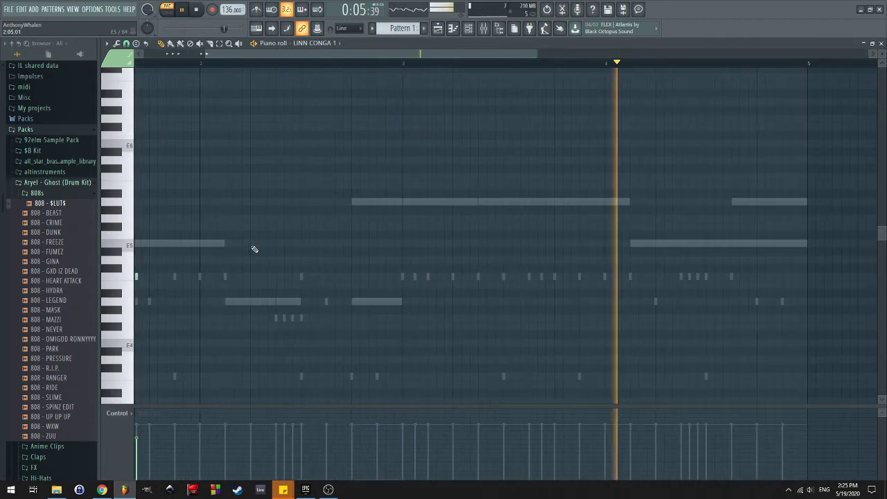
scroll(312, 340, "up", 2, "ctrl")
scroll(737, 257, "down", 4)
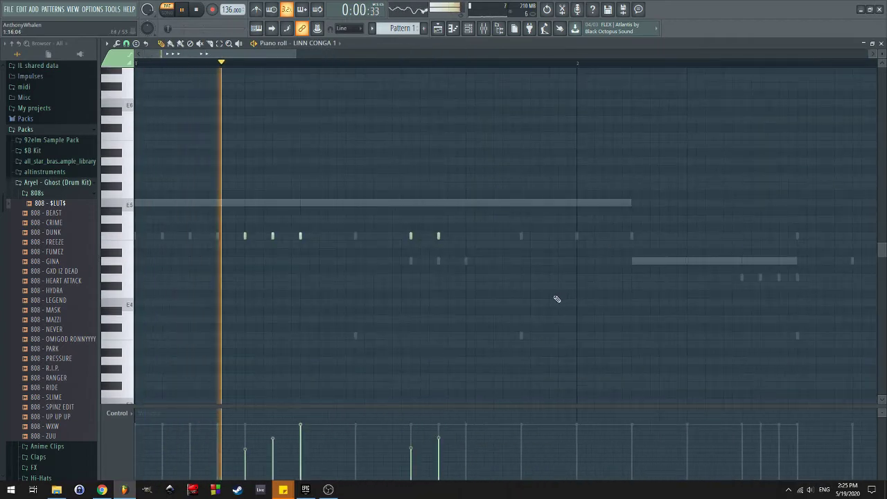
scroll(444, 253, "up", 1)
scroll(444, 252, "right", 1)
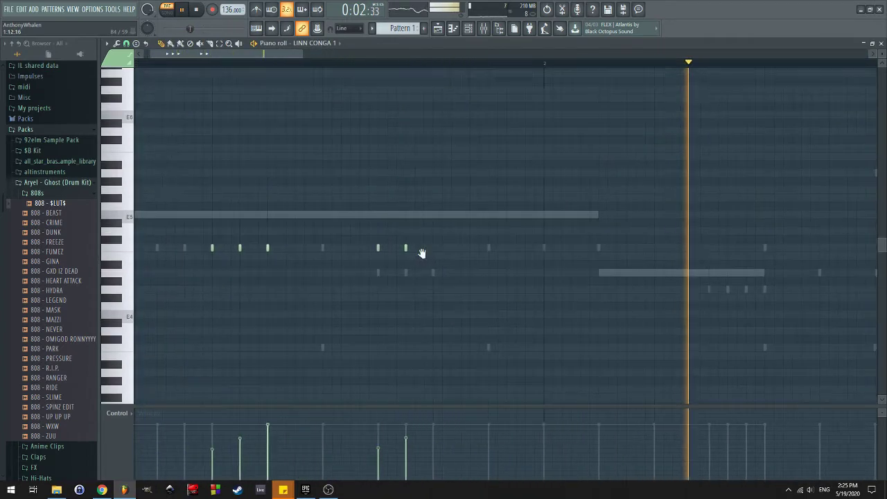
scroll(421, 246, "down", 1)
scroll(421, 246, "left", 1)
key("space")
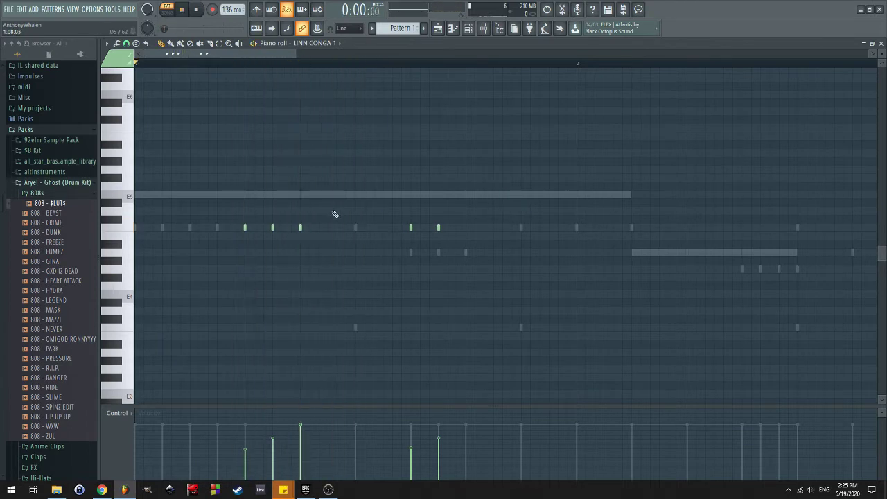
Lower the third conga hit to C4 and the pair on steps 11 and 12 to A4 while the pattern plays
key("space")
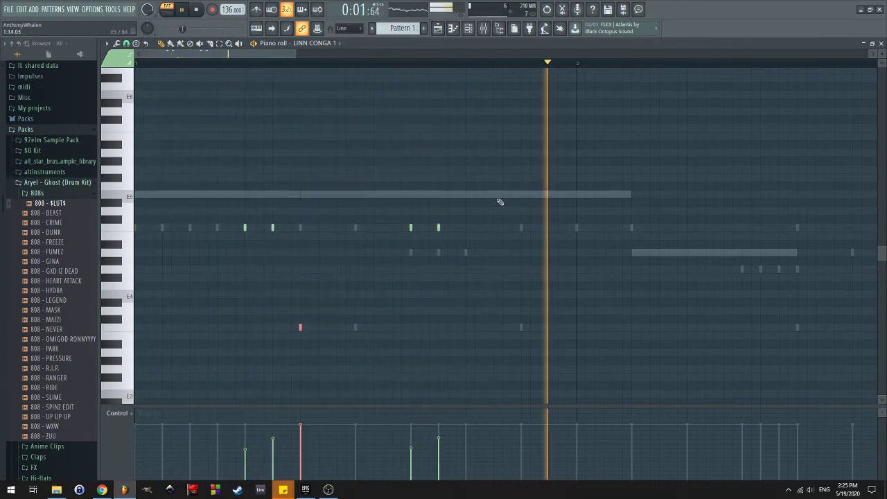
left_click_drag(465, 183, 396, 261)
key("space")
left_click_drag(460, 201, 398, 260)
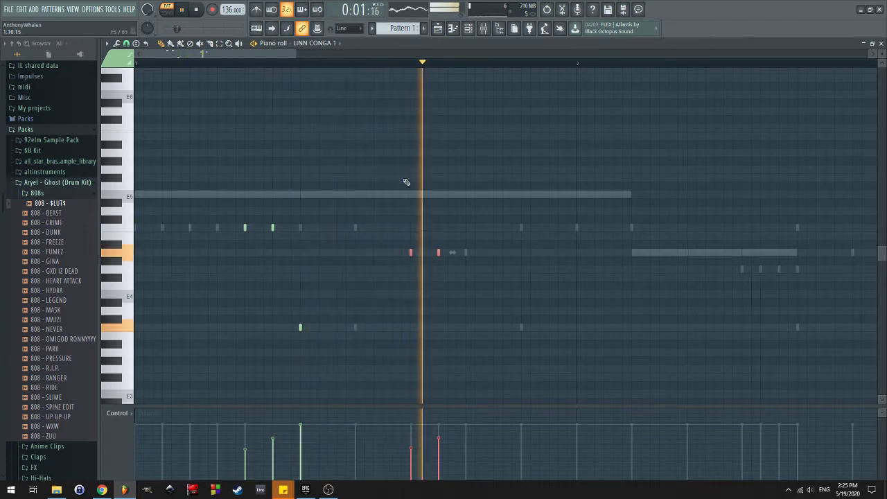
key("space")
Solo the LINN CONGA 1 channel and listen to the repitched conga hits on their own
left_click(469, 31)
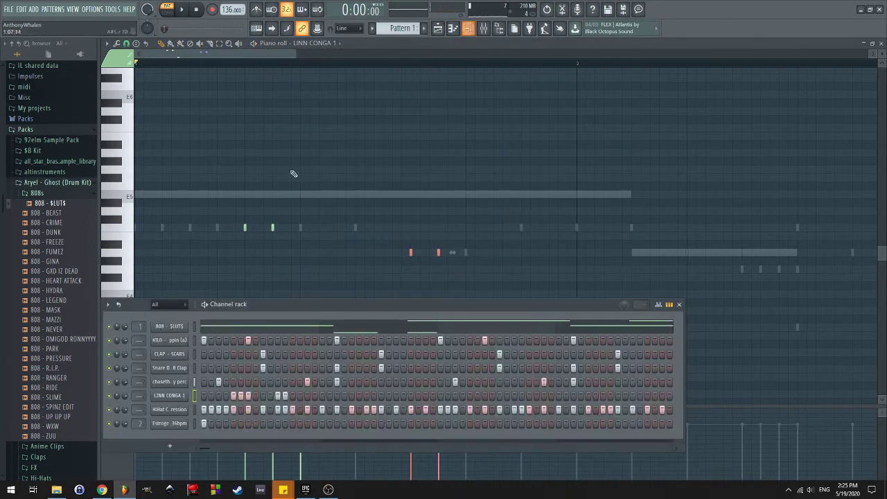
right_click(113, 395)
left_click(140, 344)
key("space")
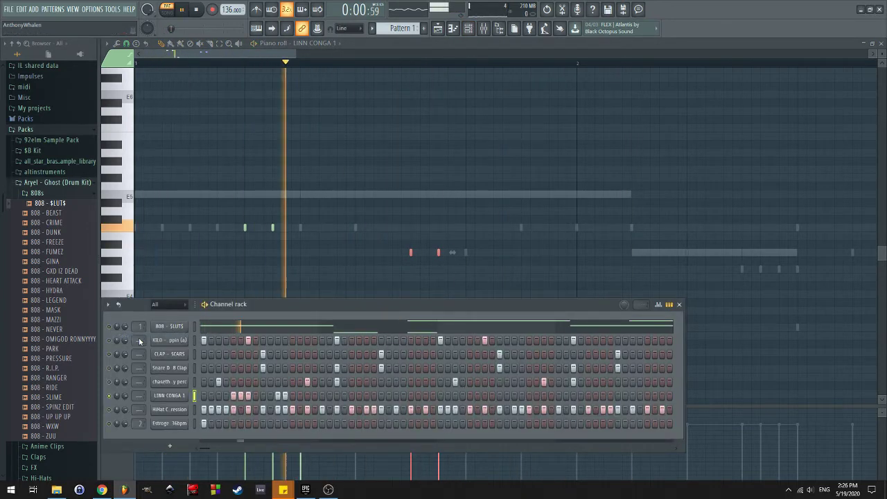
key("F6")
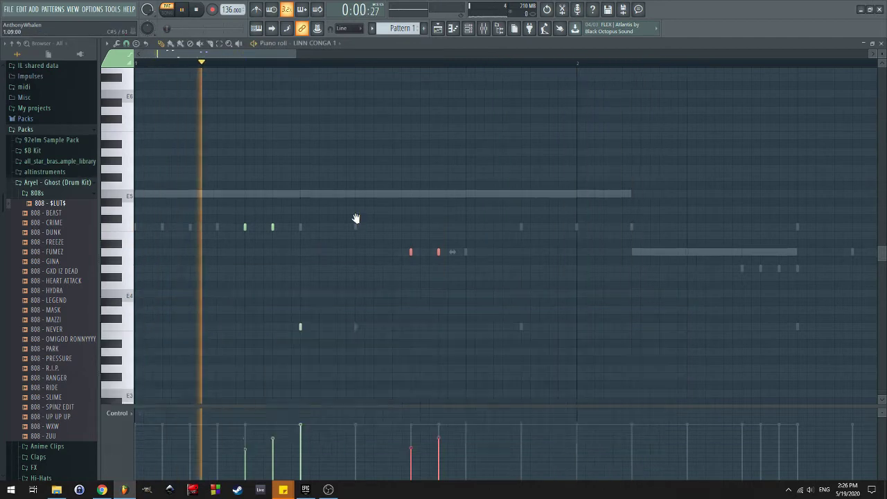
scroll(374, 201, "down", 1)
Turn the kick, clap, snare and percussion channels back on and play them together with the conga
key("F6")
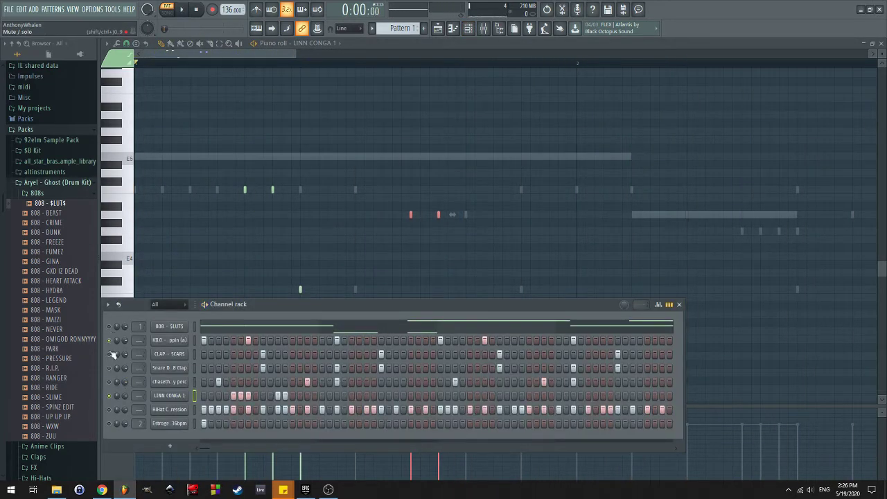
key("space")
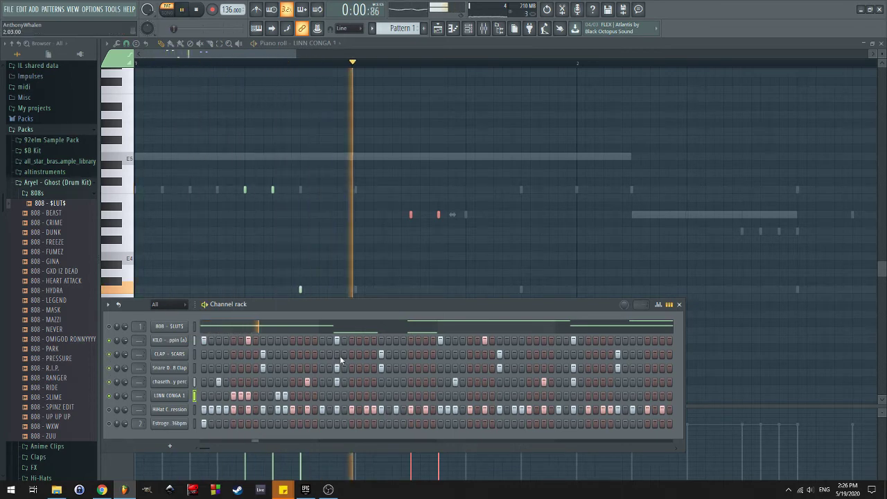
left_click(367, 396)
left_click(368, 396)
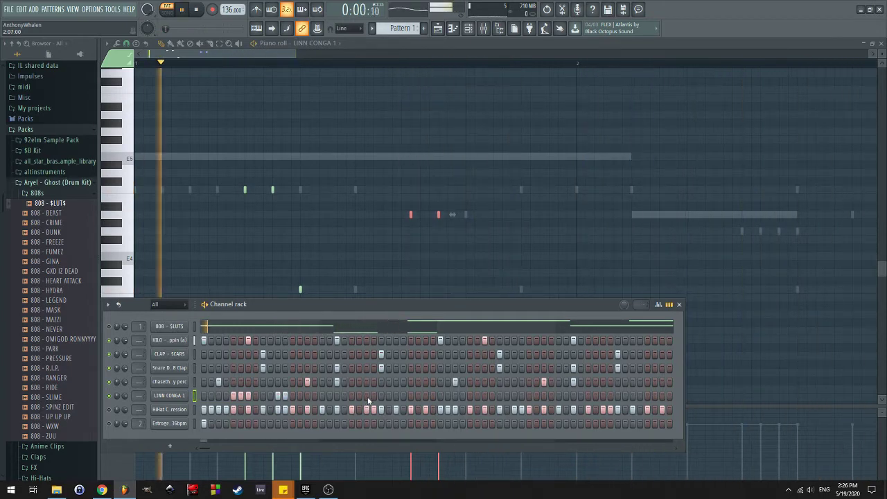
Add a conga hit at A4 on step 7 of bar 2, where the hi-hat roll starts
left_click(501, 208)
scroll(606, 206, "up", 2)
left_click(589, 243)
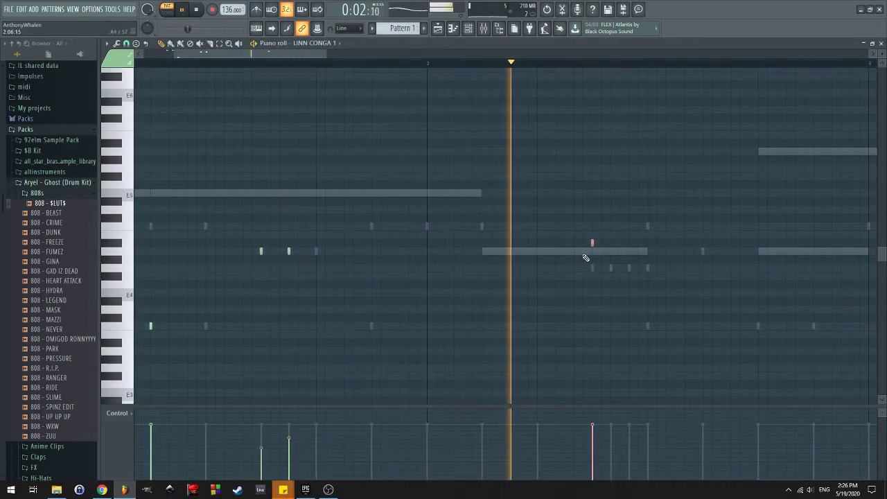
left_click_drag(585, 258, 520, 312)
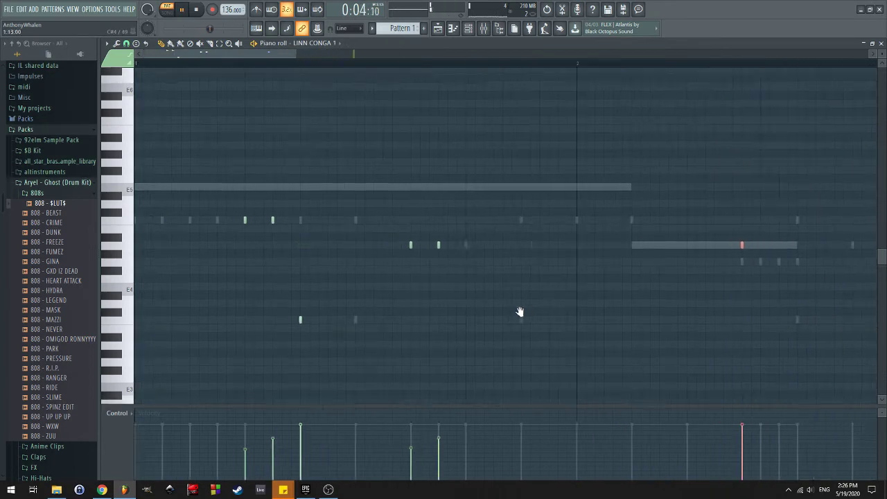
scroll(511, 309, "up", 2)
scroll(522, 262, "down", 2, "ctrl")
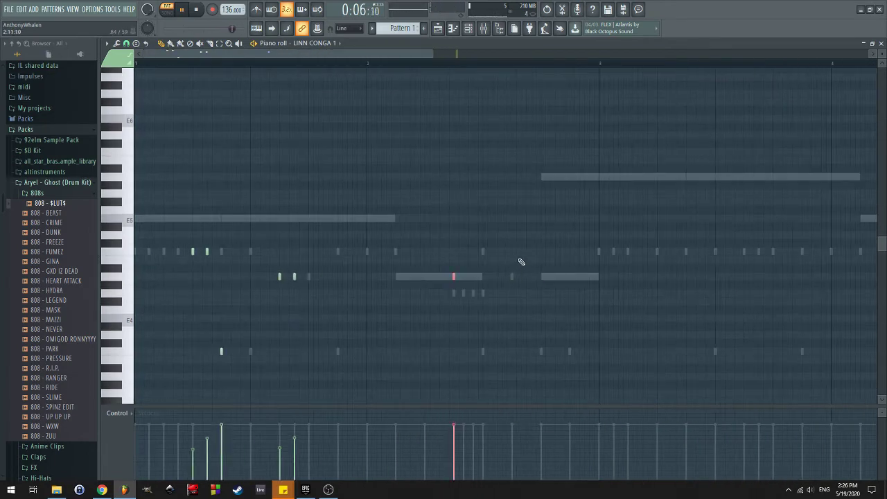
scroll(521, 262, "down", 1, "ctrl")
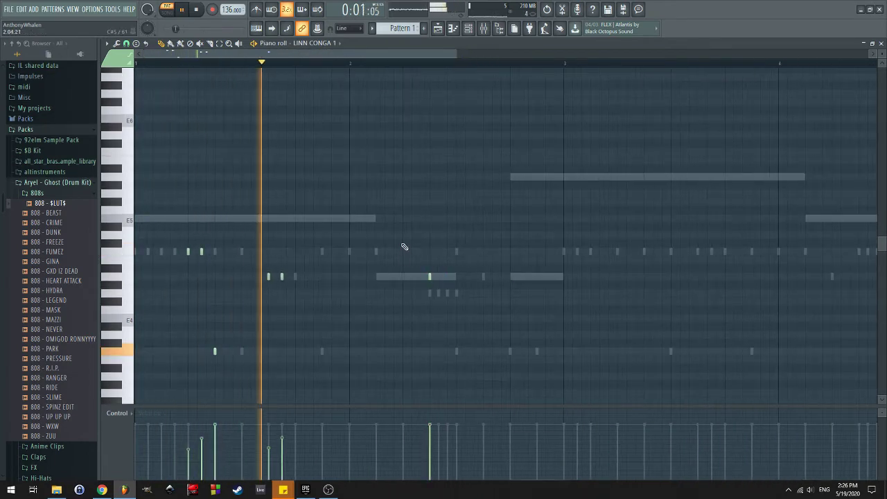
Try the third conga hit of bar 1 nine semitones higher, at A4, during playback
scroll(219, 326, "up", 4, "ctrl")
scroll(219, 326, "down", 2)
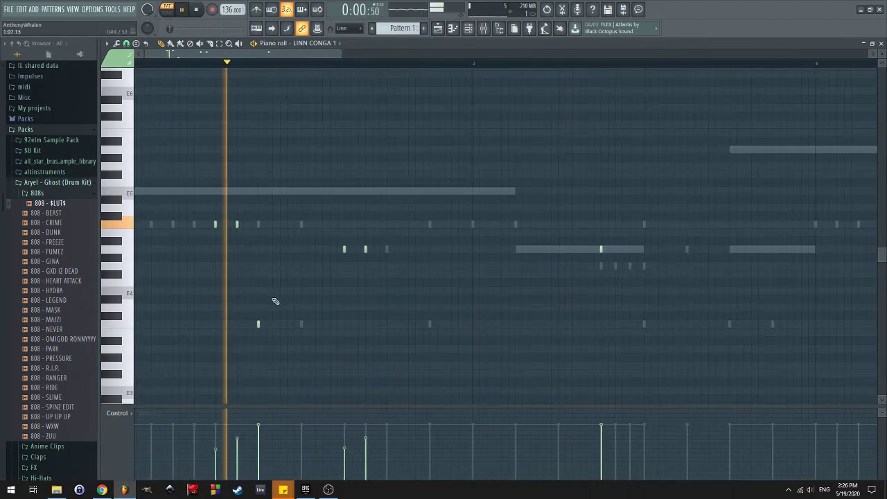
key("shift+Up")
key("shift+Up")
key("shift+Up")
key("shift+Up")
key("shift+Up")
key("shift+Up")
key("shift+Up")
key("shift+Up")
key("shift+Up")
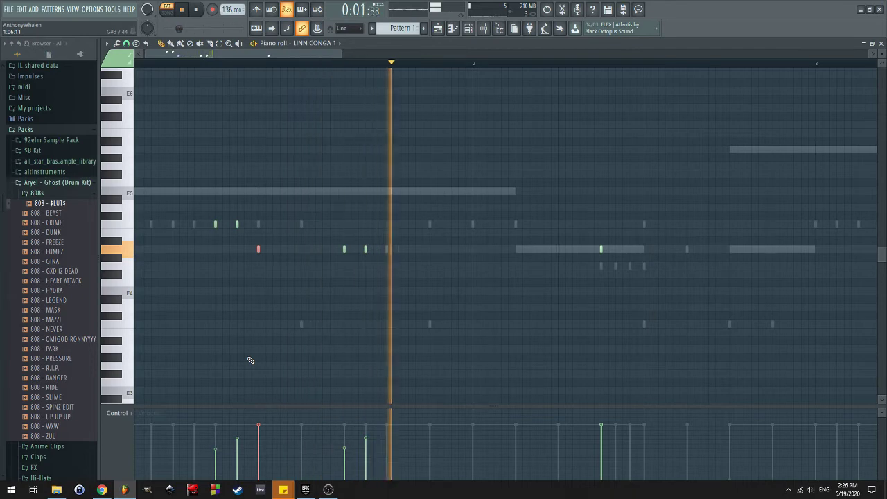
Lower the third conga hit by three semitones at a time through F#4 and D#4 to C4, listening to each pitch
key("shift+Down")
key("shift+Down")
key("shift+Down")
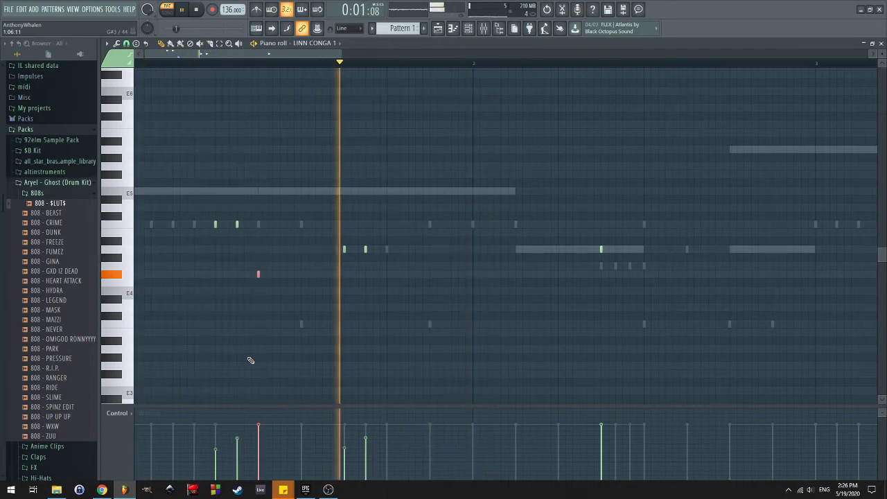
key("shift+Down")
key("shift+Down")
key("shift+Down")
key("space")
key("space")
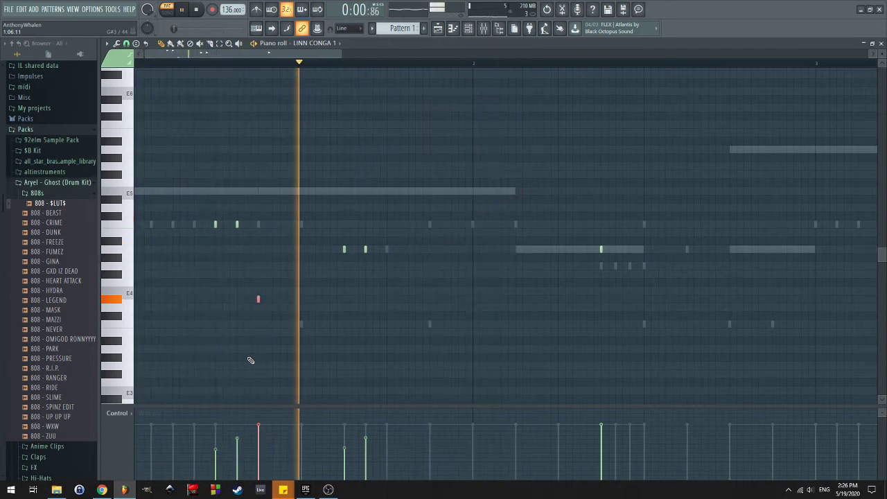
key("shift+Down")
key("shift+Down")
key("shift+Down")
key("space")
key("space")
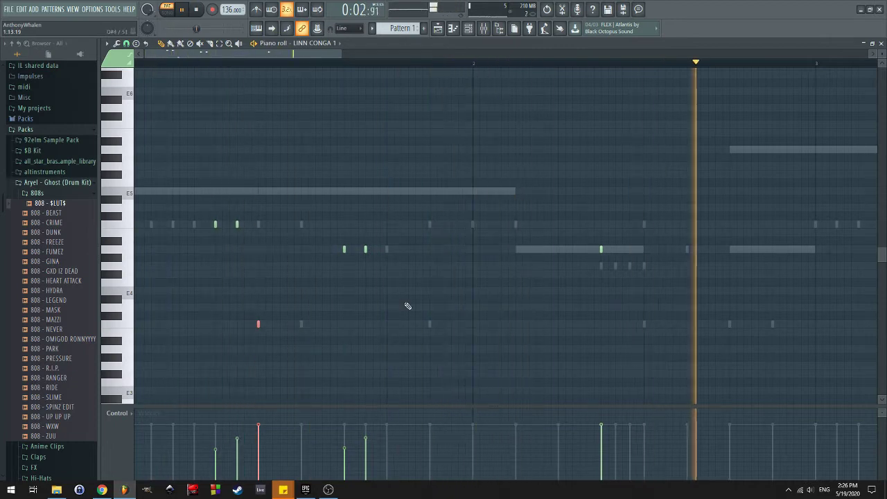
Duplicate all conga hits of bars 1 and 2 into bars 3 and 4, and delete the copied C4 hit in bar 3
scroll(406, 308, "down", 2)
left_click_drag(452, 194, 136, 384)
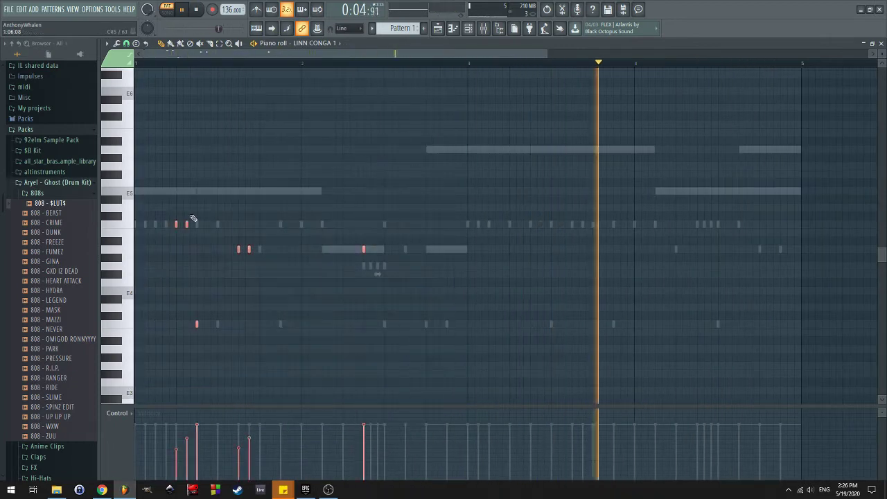
left_click_drag(179, 231, 510, 235)
left_click(473, 257)
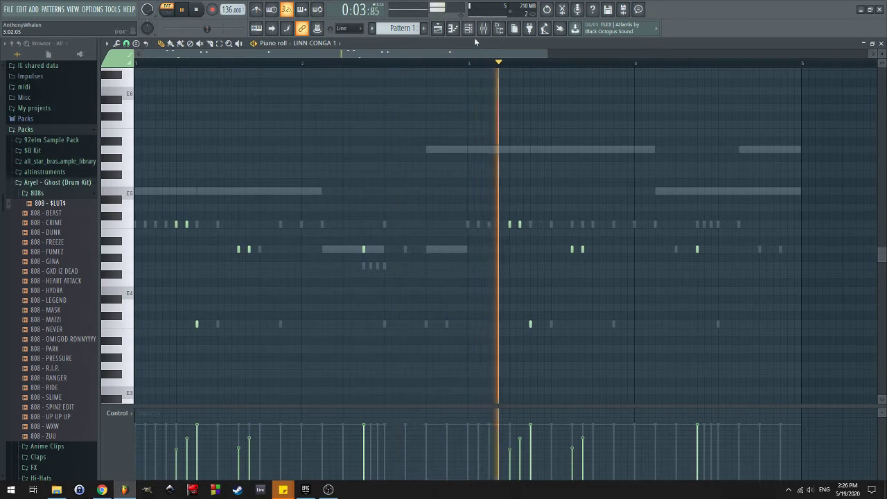
right_click(531, 324)
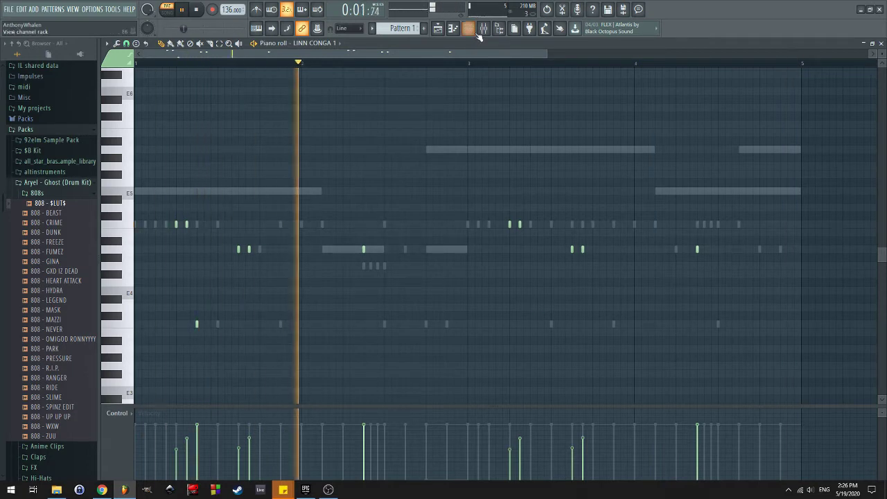
Toggle the solo state of the 808 channel in the channel rack so every channel plays in the pattern
scroll(384, 303, "down", 3)
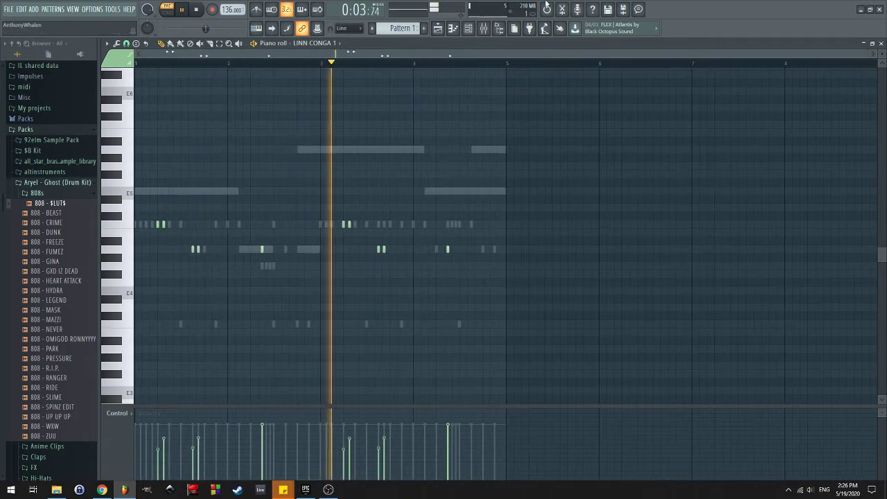
left_click(469, 29)
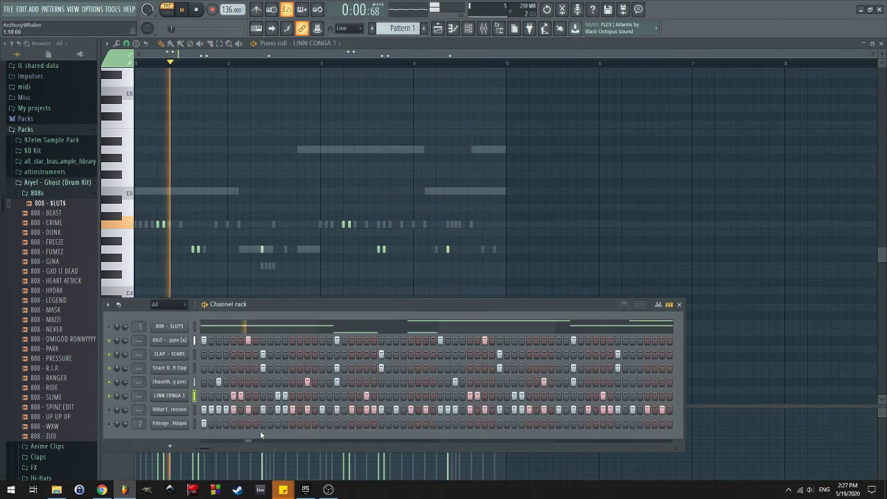
right_click(111, 326)
key("Escape")
right_click(111, 329)
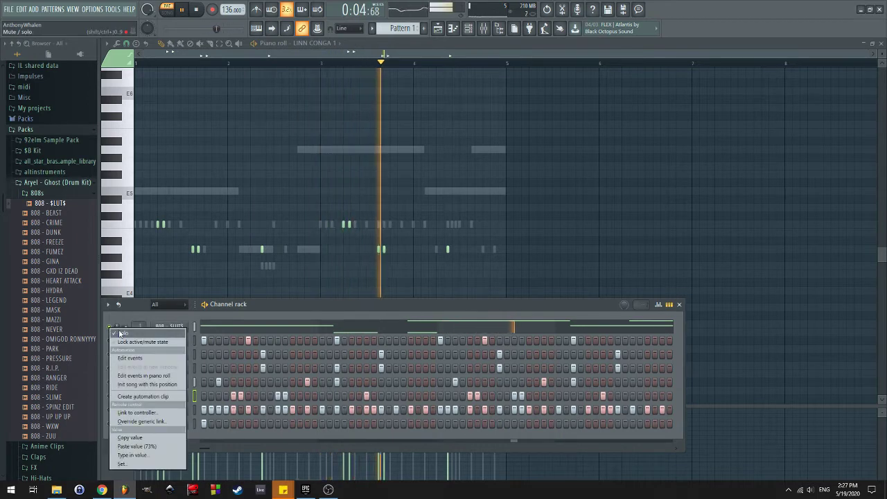
key("Escape")
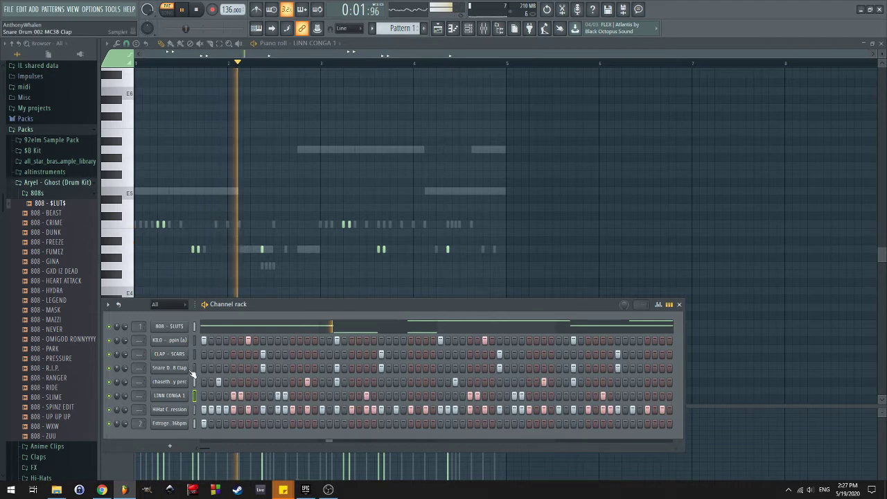
Audition snaps in the TriSamples pack's Claps folder and insert Snap 005 Lex as a new channel below the snare
left_click(53, 194)
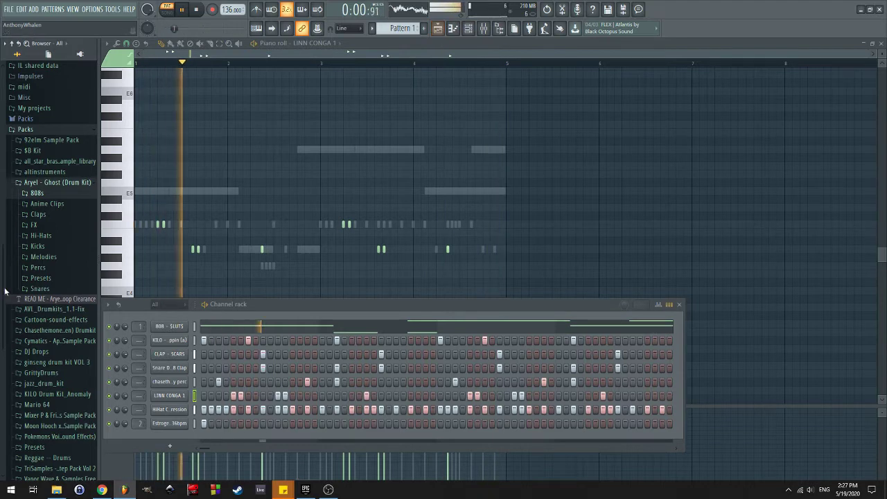
scroll(68, 302, "down", 4)
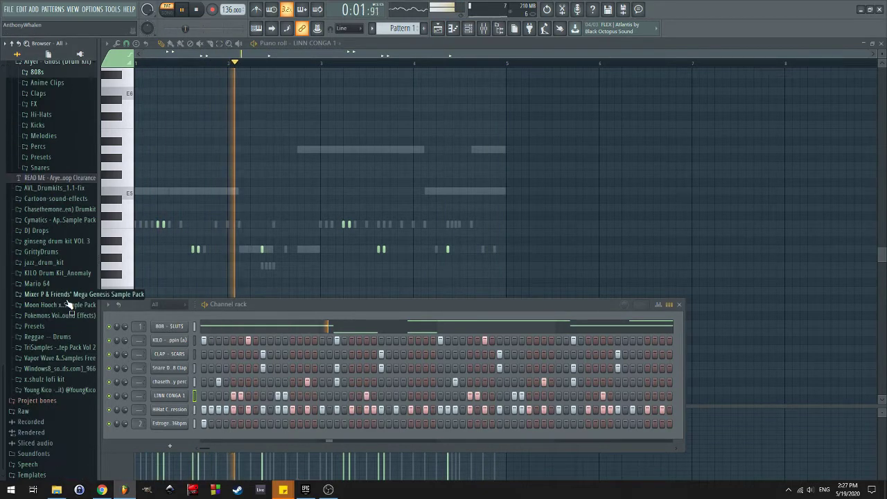
left_click(61, 347)
left_click(60, 379)
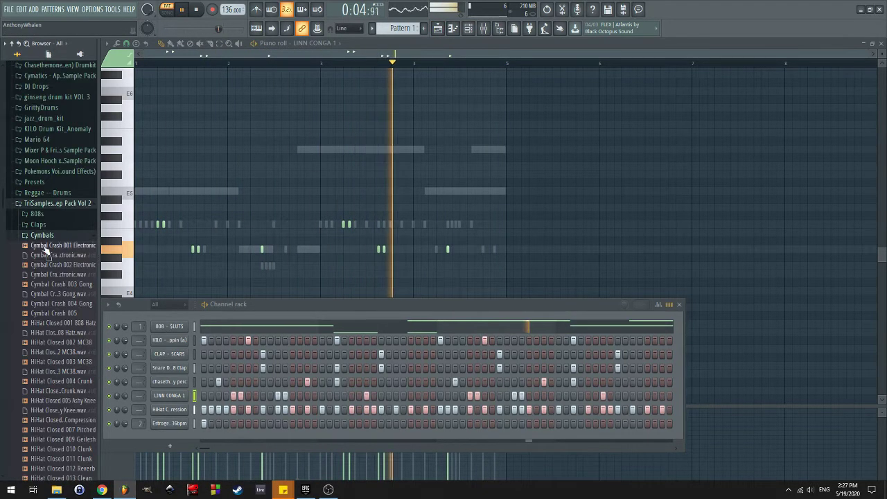
left_click(38, 225)
scroll(70, 264, "down", 10)
left_click(59, 235)
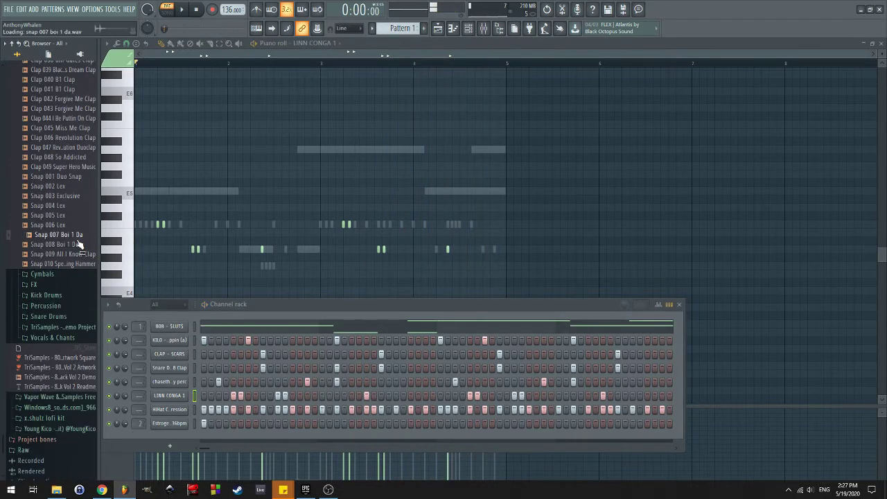
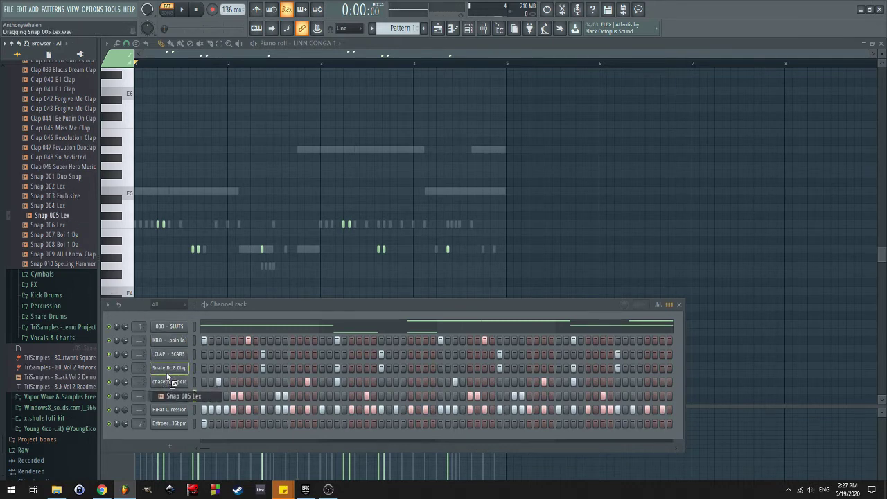
left_click_drag(173, 373, 175, 378)
Place Snap 005 Lex hits on step 9 of bars 2 and 4 in place of the snare hits there, during playback
key("space")
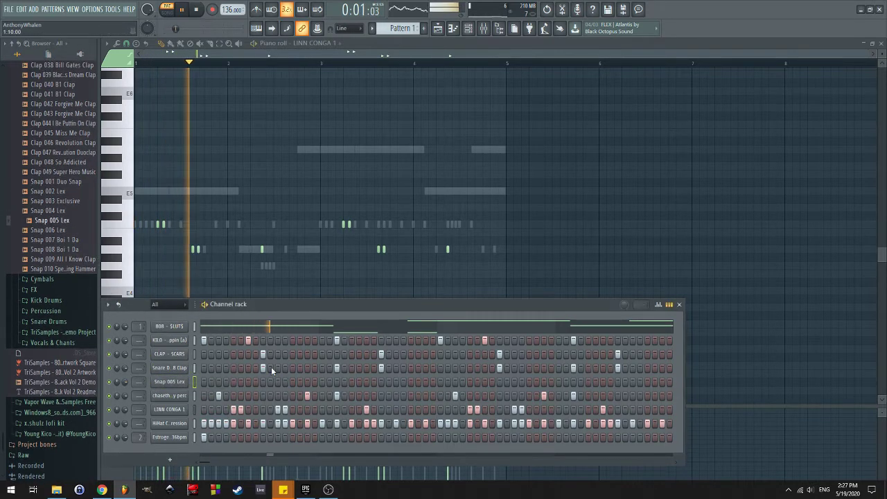
left_click(381, 382)
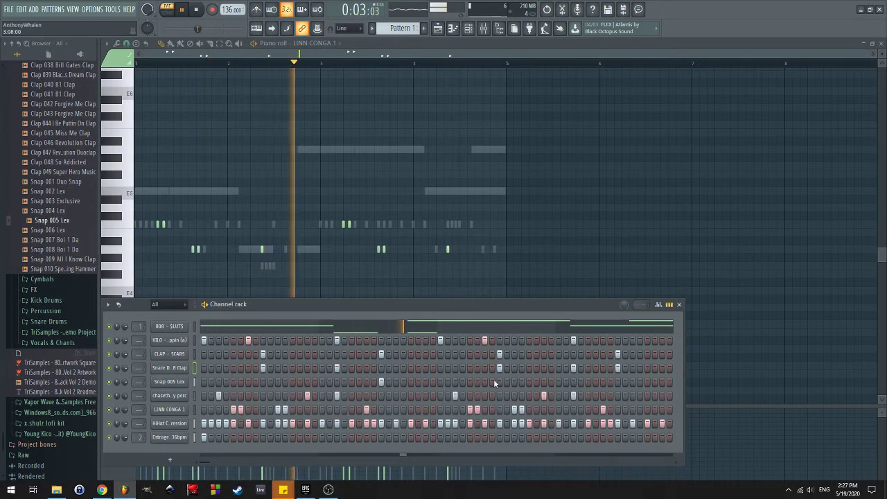
left_click(618, 381)
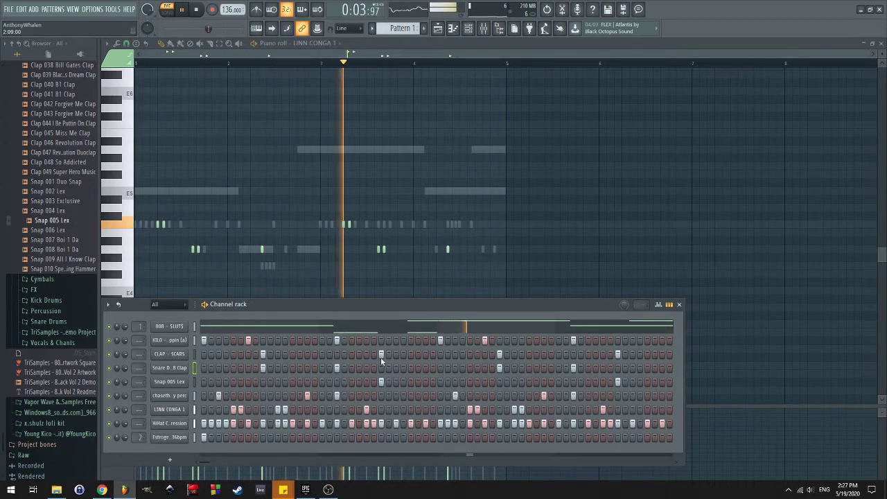
Try a snare hit on step 9 of bar 4, lowered an octave to C4, and delete it again
left_click(618, 368)
right_click(180, 340)
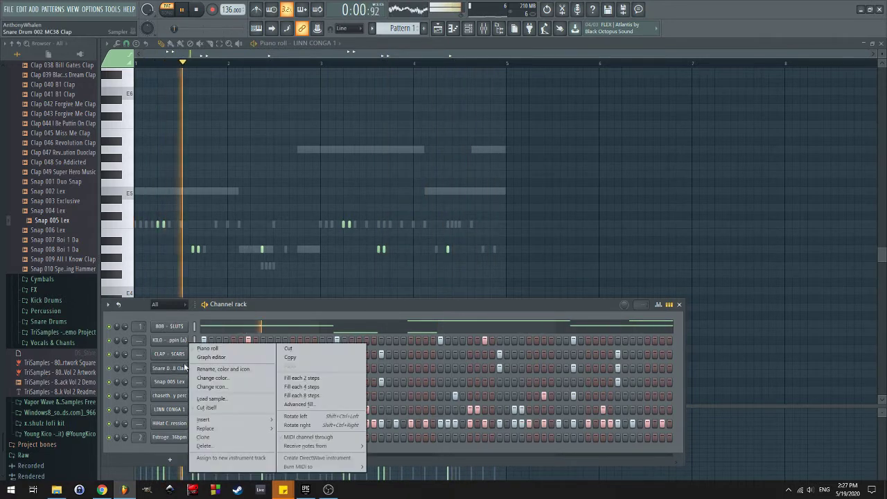
left_click(225, 350)
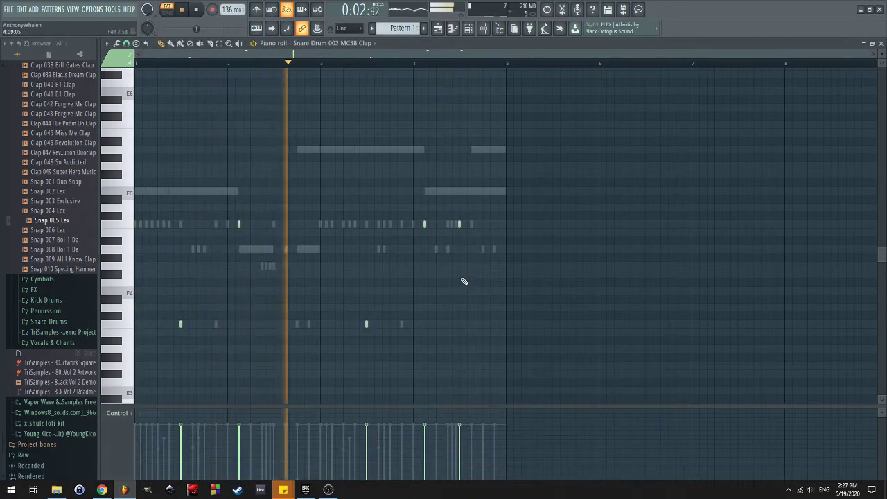
scroll(463, 282, "up", 3)
left_click_drag(464, 281, 454, 196)
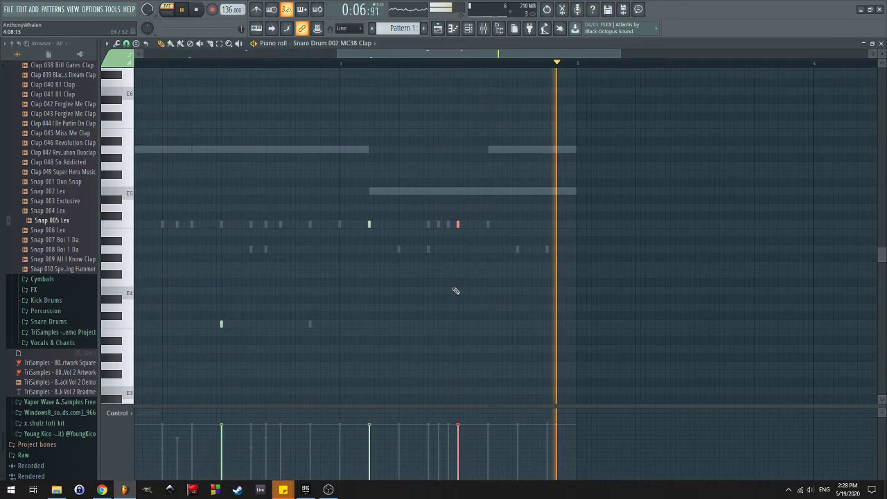
key("ctrl+Down")
scroll(455, 291, "down", 3)
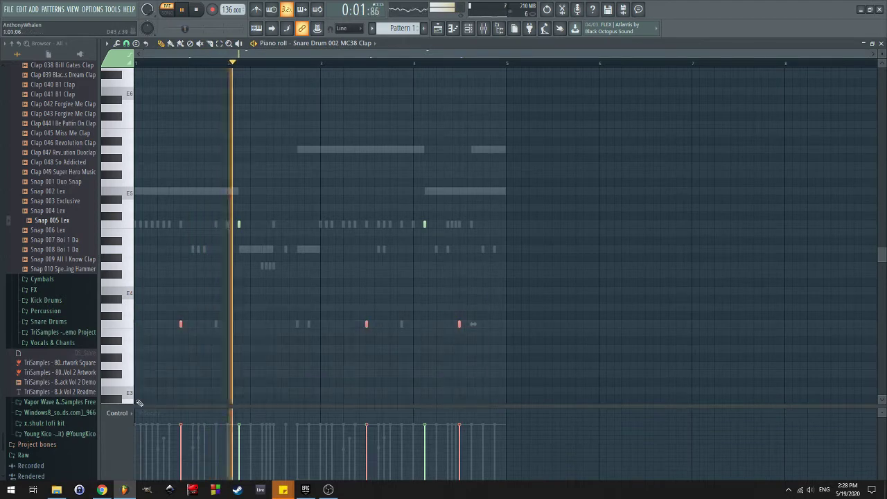
left_click(331, 283)
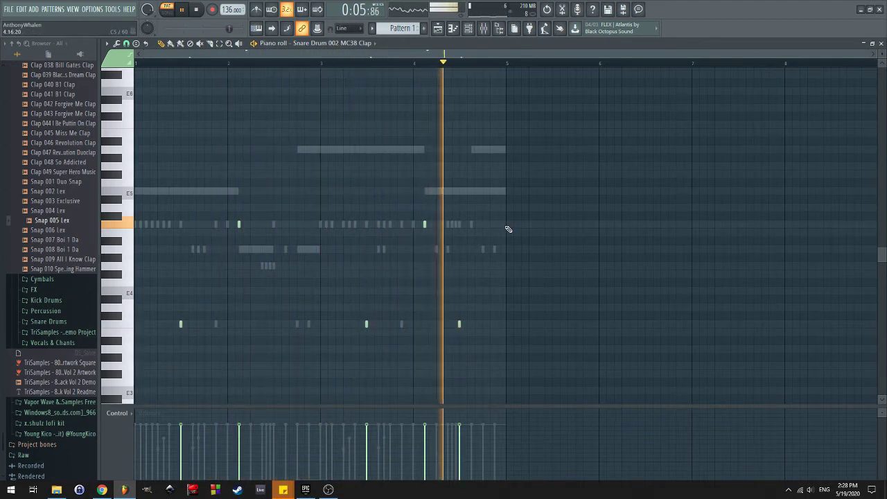
right_click(459, 324)
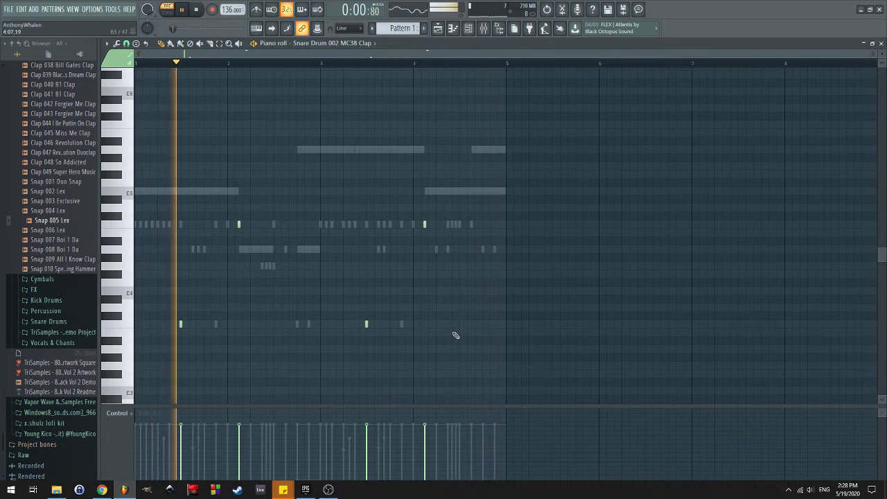
Route all channels, from the 808 down to the melody sample, to their own mixer tracks 2 to 10
left_click(469, 28)
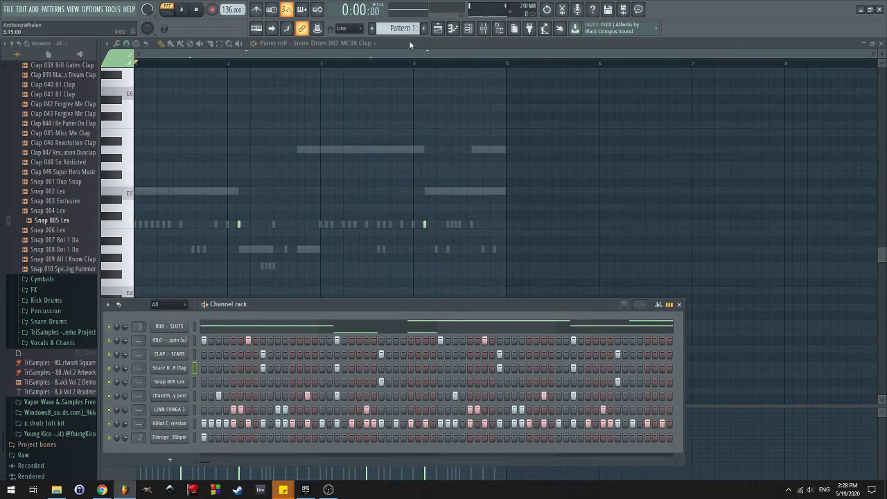
left_click(483, 30)
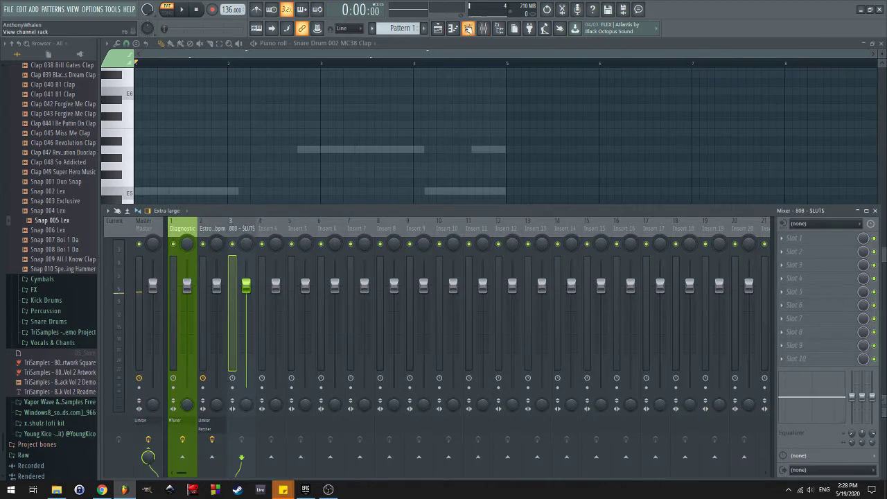
left_click(468, 28)
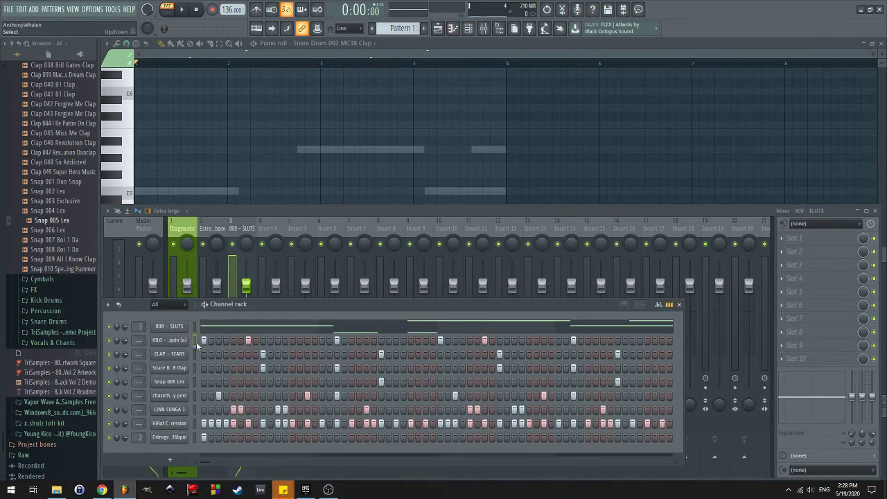
key("ctrl+l")
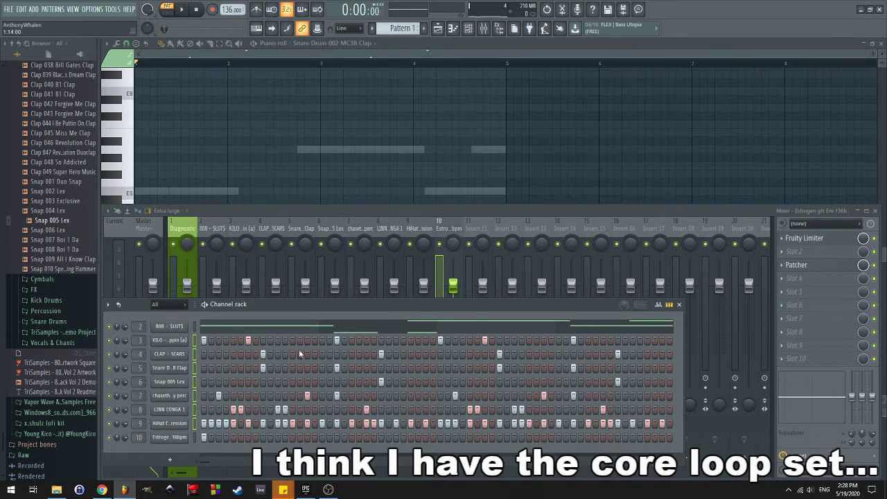
Play the pattern and pull the faders of mixer tracks 2 to 10 all the way down
key("space")
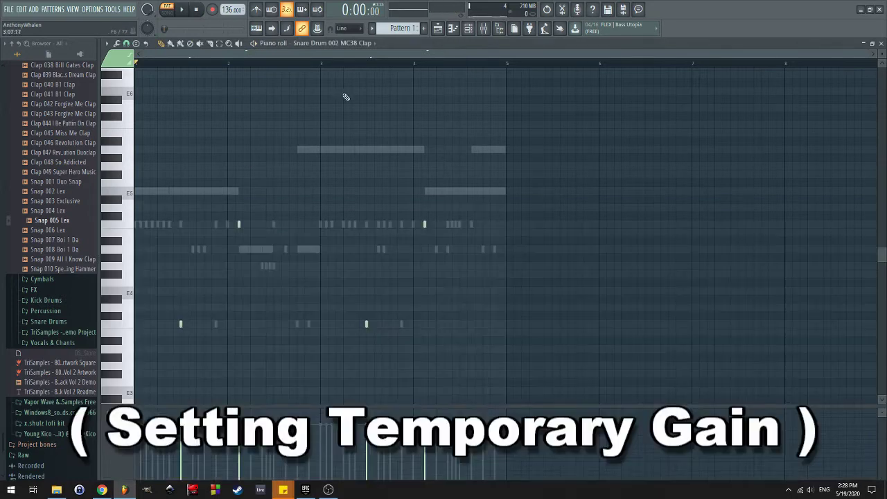
key("space")
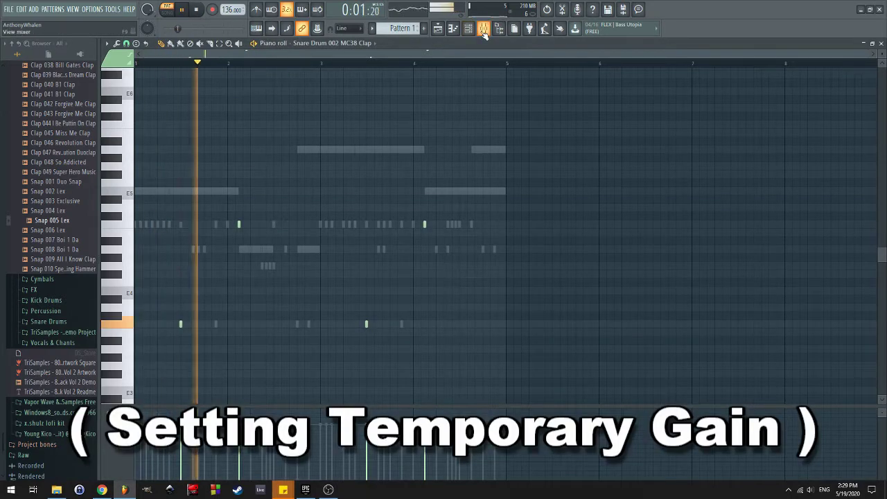
key("F9")
left_click_drag(421, 284, 246, 384)
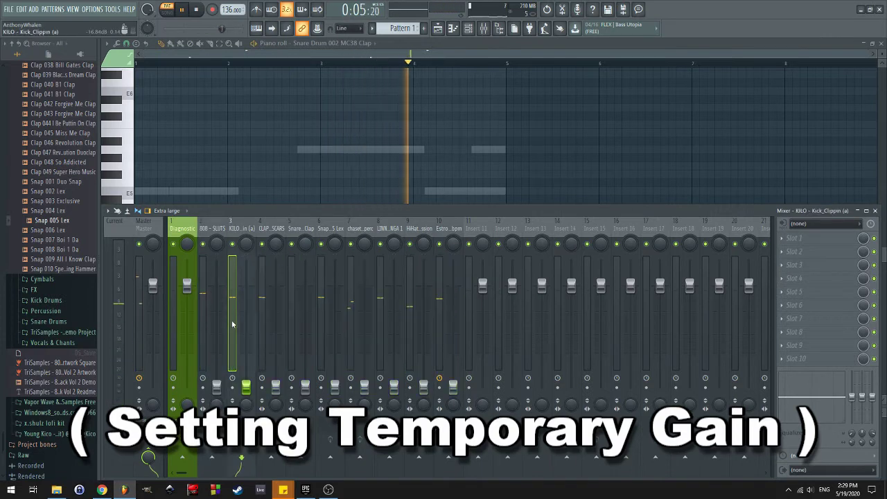
Reset the volume faders of the kick, clap and snare mixer tracks to their default level
right_click(246, 385)
left_click(261, 346)
right_click(276, 385)
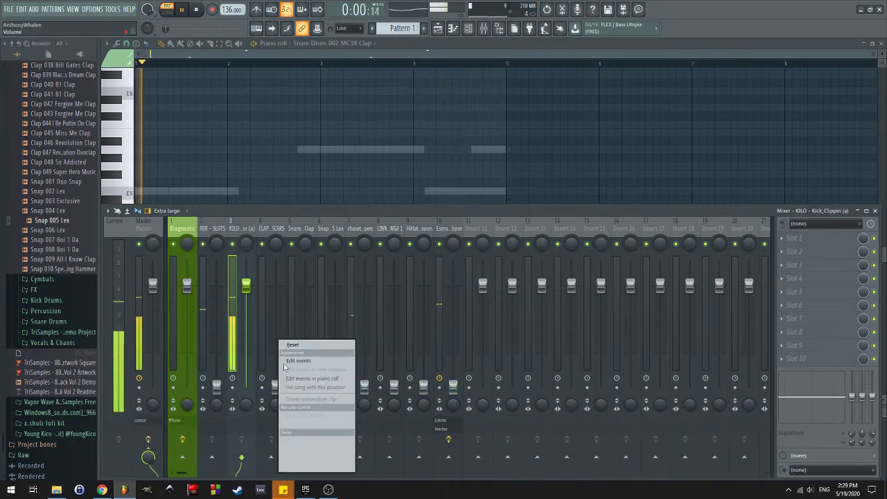
left_click(297, 346)
right_click(305, 385)
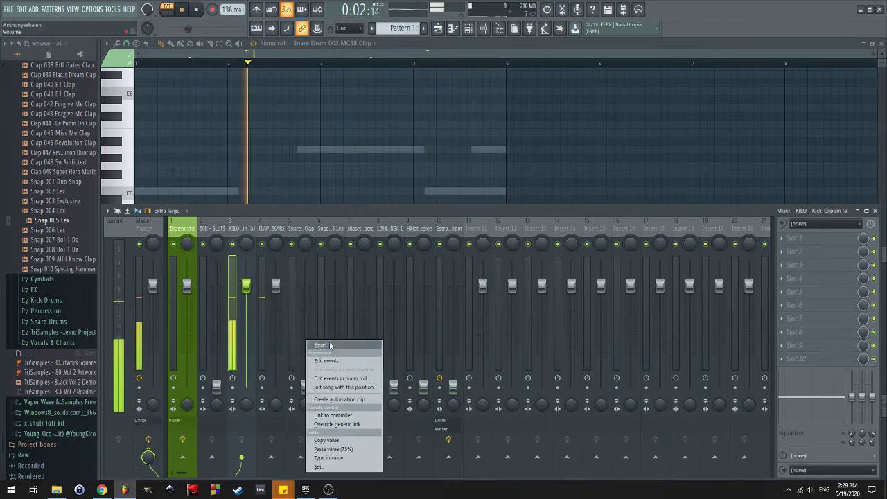
left_click(320, 345)
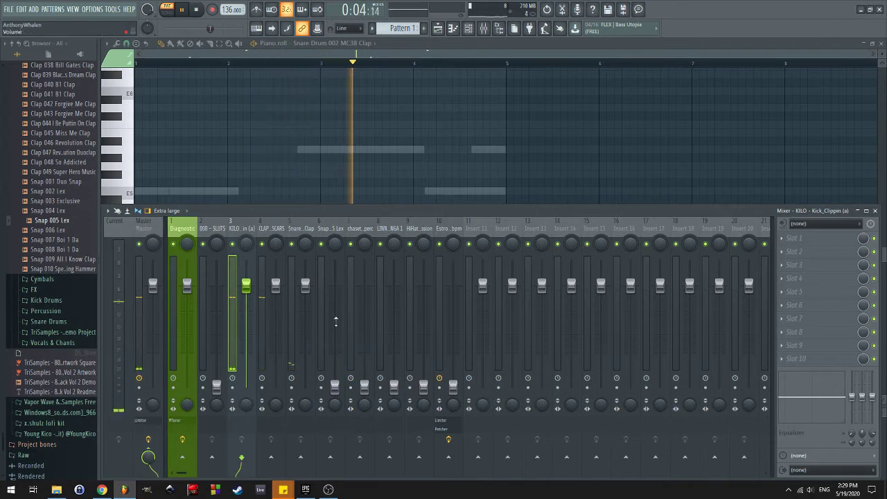
Lower the snare track's fader to about -3.7 dB and raise the snap track's fader to about -3 dB
left_click_drag(305, 284, 305, 301)
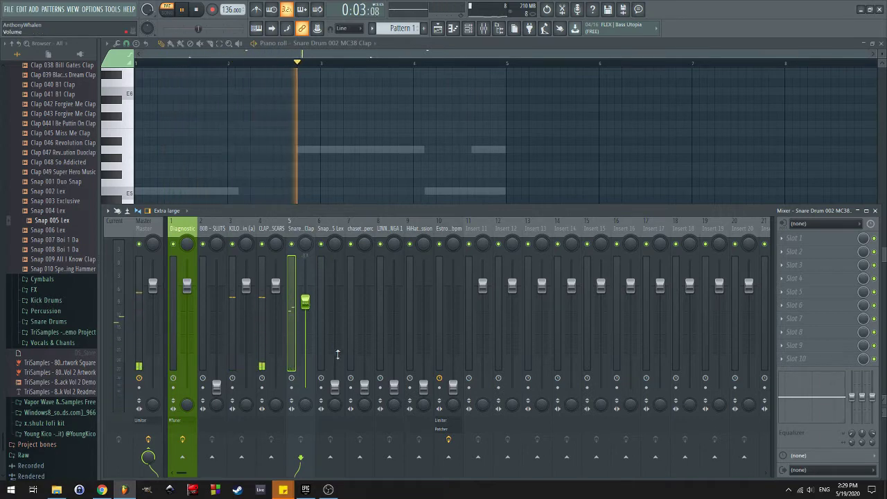
left_click_drag(335, 386, 340, 303)
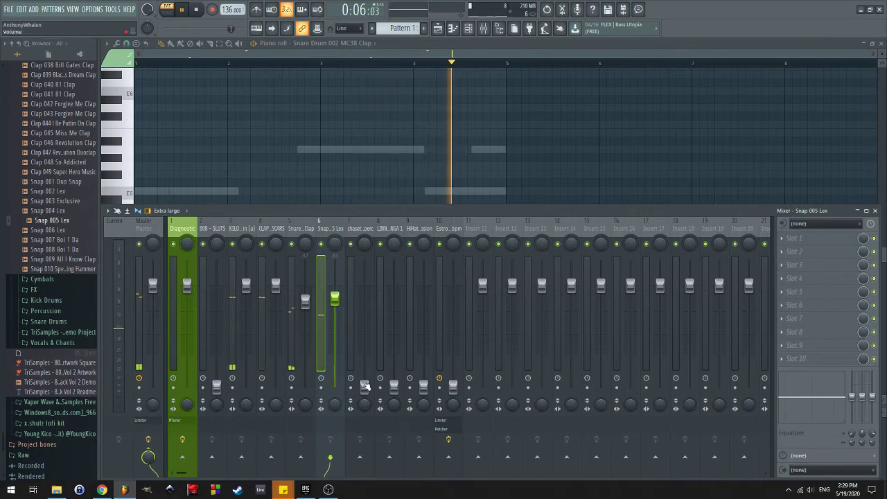
mouse_move(364, 386)
left_mouse_down()
mouse_move(365, 291)
mouse_move(365, 386)
left_mouse_up()
Raise the melody sample's fader to just under 0 dB and the 808's fader to about -7.4 dB
left_click_drag(454, 386, 452, 301)
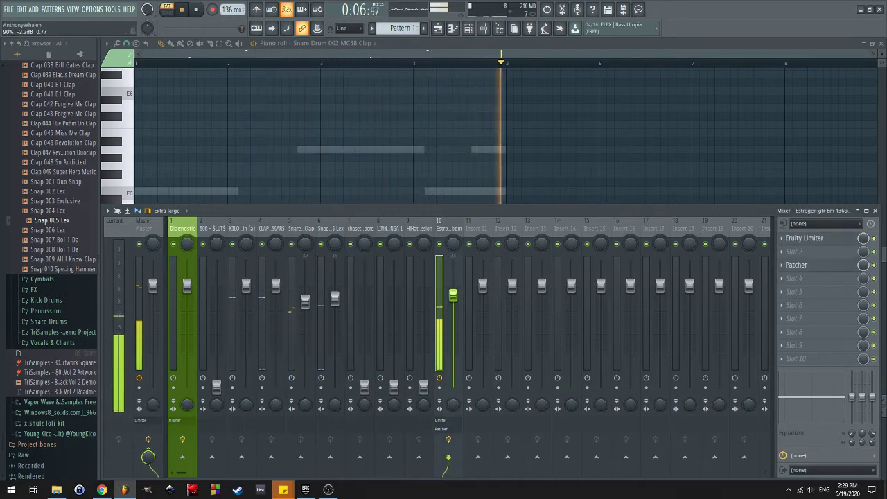
left_click_drag(454, 290, 454, 287)
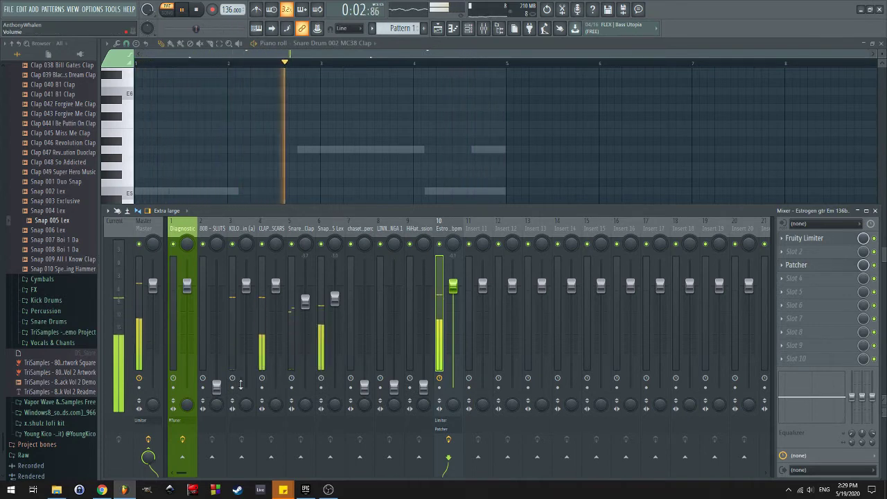
left_click_drag(217, 387, 217, 316)
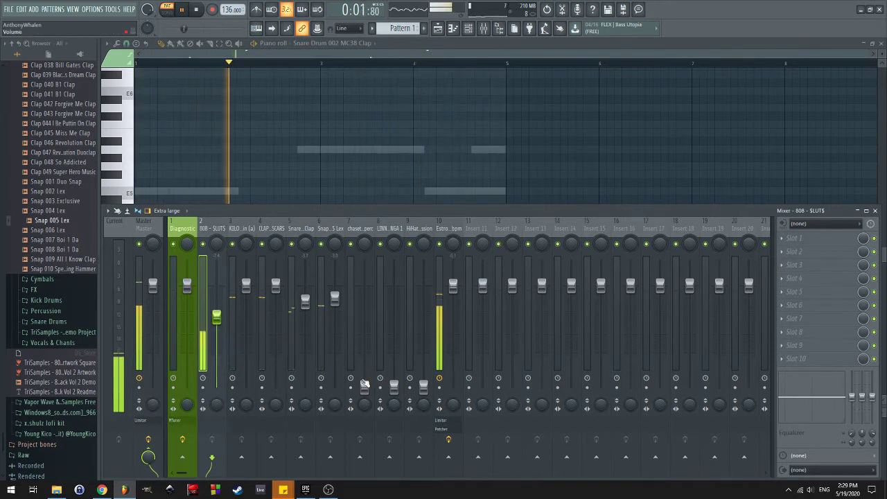
Bring up the chasethemoney percussion fader to blend with the drums and raise the conga's fader to about -2.2 dB
left_click_drag(365, 385, 365, 307)
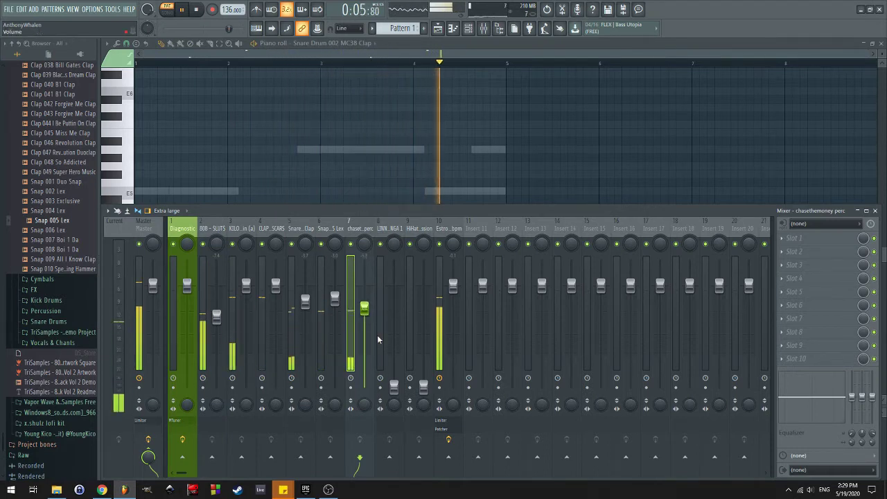
mouse_move(394, 386)
left_mouse_down()
mouse_move(393, 291)
mouse_move(365, 302)
mouse_move(402, 310)
left_mouse_up()
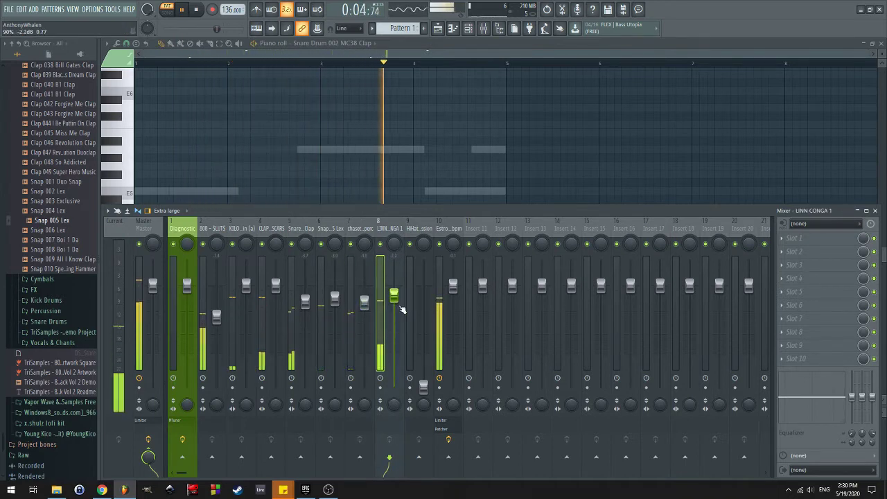
Bring up the hi-hat mixer track's fader to about -7 dB to blend it with the drums
left_click_drag(424, 386, 424, 314)
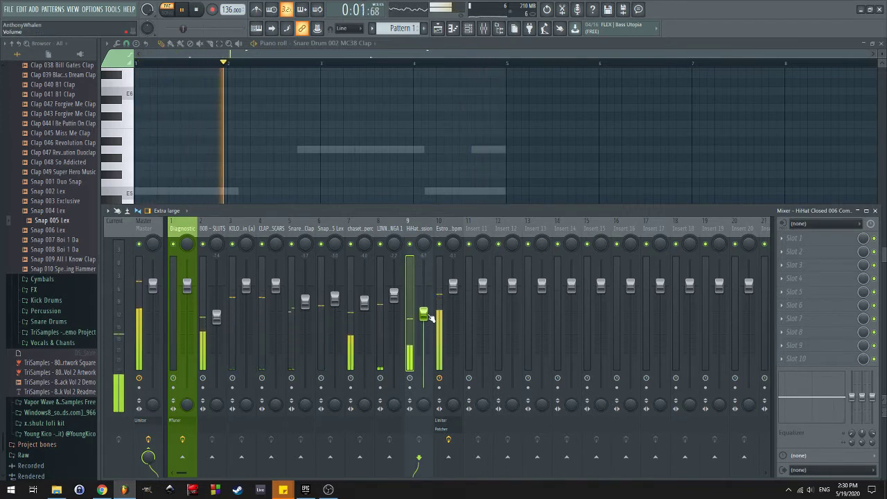
left_click_drag(426, 317, 420, 328)
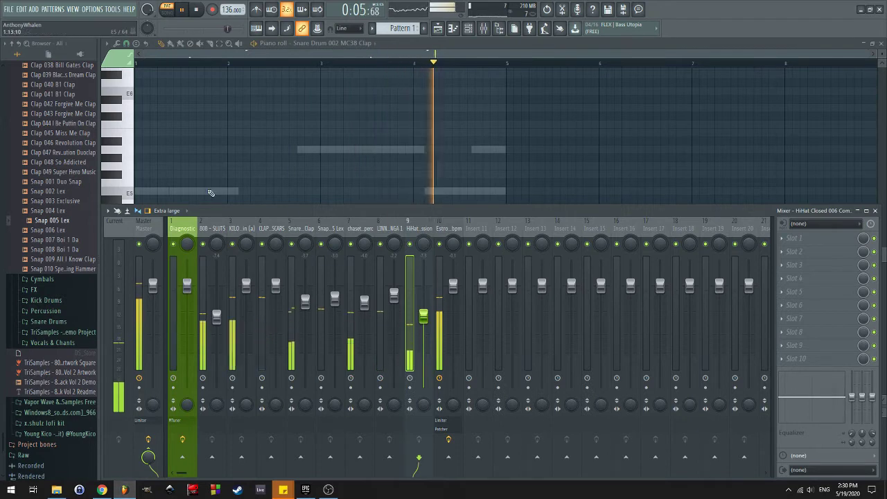
Split Pattern 1 by channel and place all the resulting channel patterns on separate playlist tracks from bar 1
left_click(451, 28)
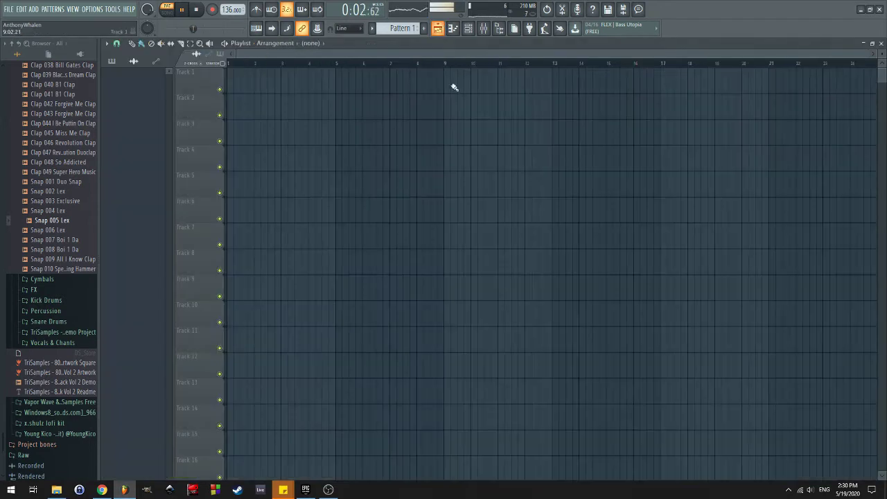
left_click(469, 28)
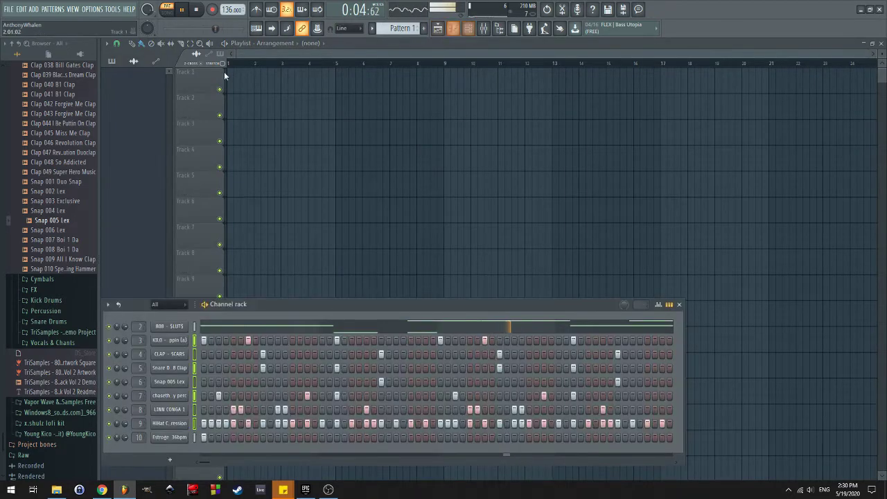
left_click(112, 61)
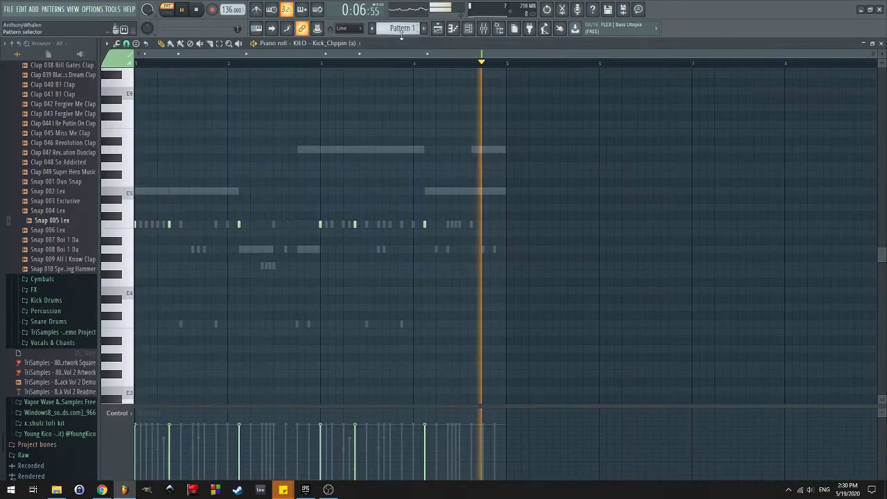
right_click(147, 88)
left_click(148, 95)
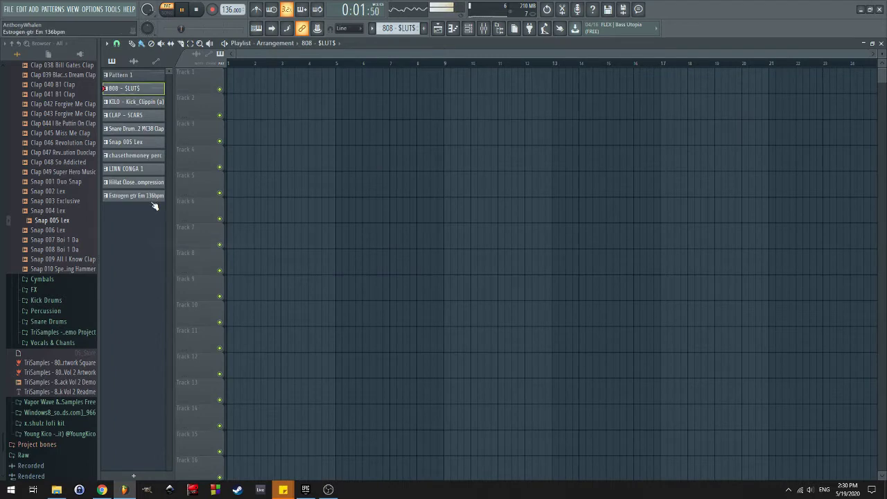
left_click(154, 198)
left_click_drag(143, 91, 232, 87)
Insert empty playlist tracks below the 808, between the conga and hi-hat, and above the melody sample to space out the groups
right_click(198, 100)
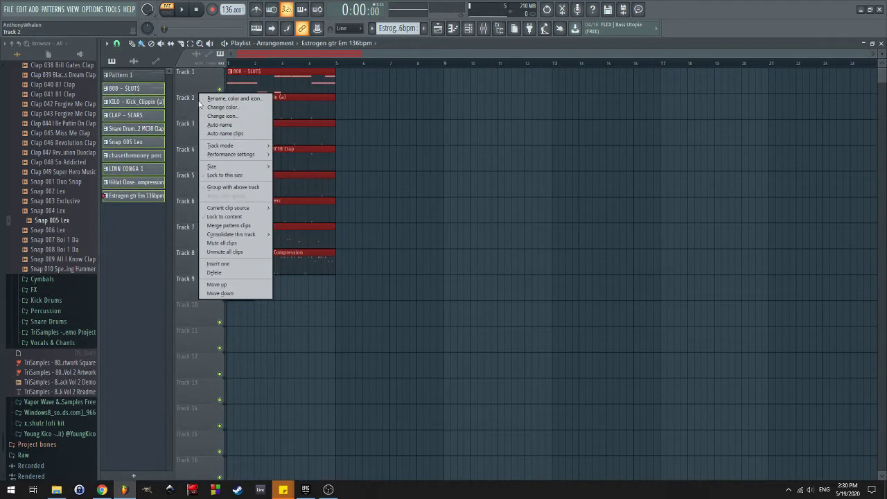
left_click(235, 264)
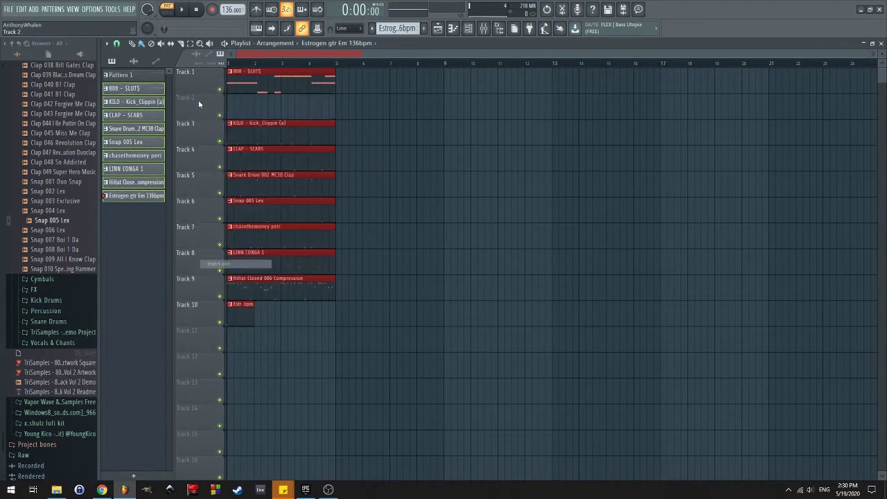
right_click(190, 254)
left_click(207, 419)
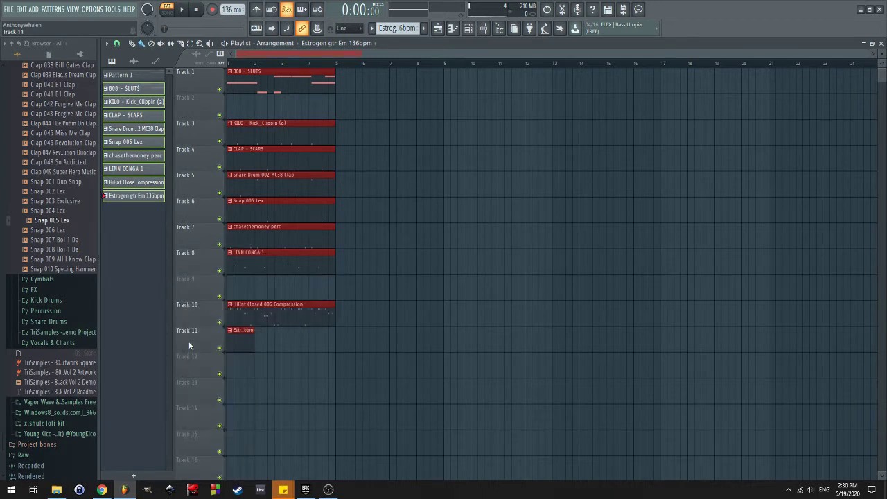
left_click(364, 329)
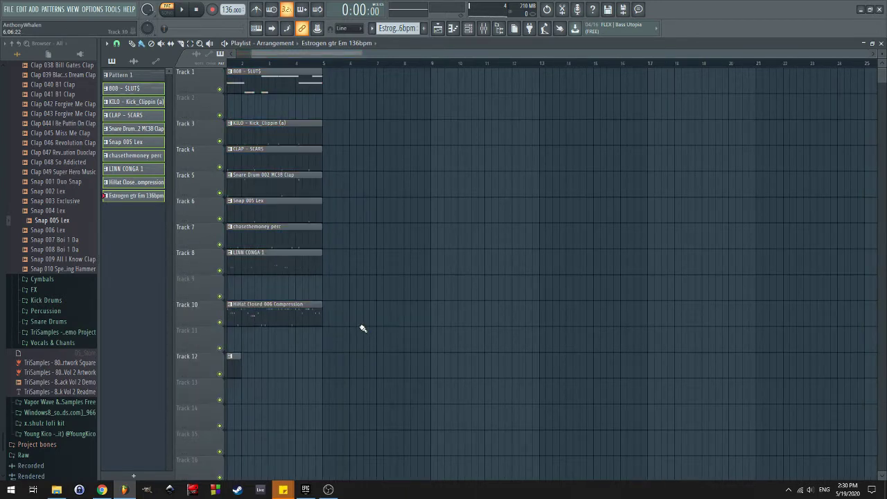
Extend the note in the Estrogen gtr melody pattern to fill four bars
scroll(363, 329, "up", 1)
double_click(238, 366)
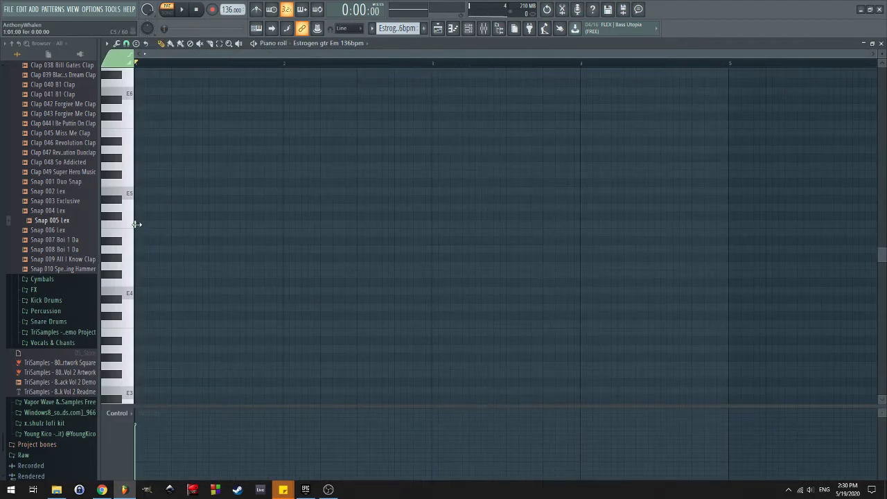
mouse_move(136, 224)
left_mouse_down()
mouse_move(504, 270)
mouse_move(739, 284)
left_mouse_up()
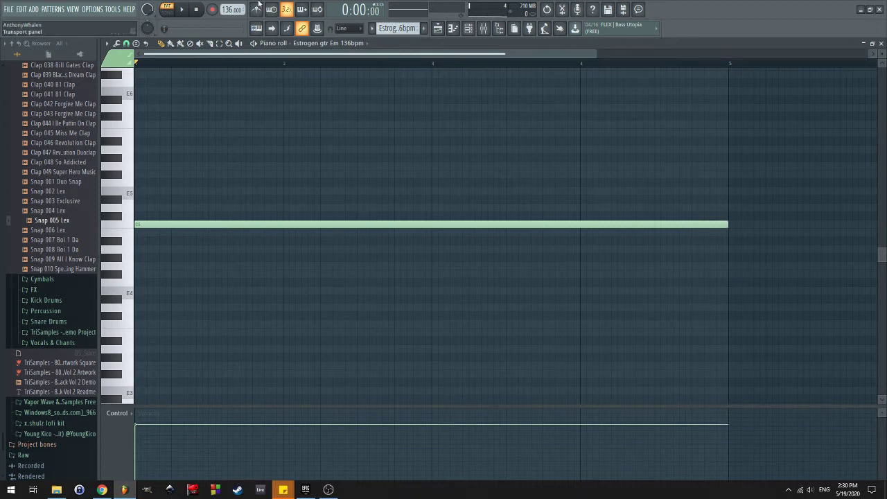
Check the volume envelope settings of the Estrogen gtr melody channel
left_click(469, 29)
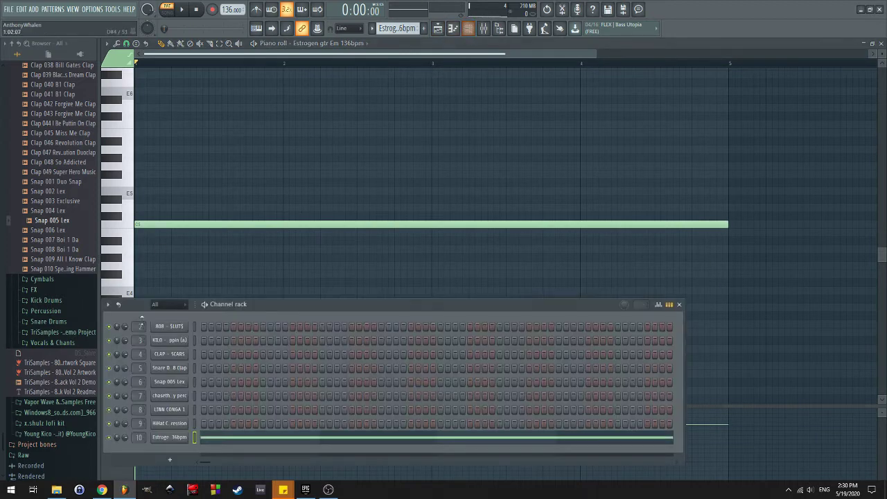
left_click(170, 439)
left_click(174, 140)
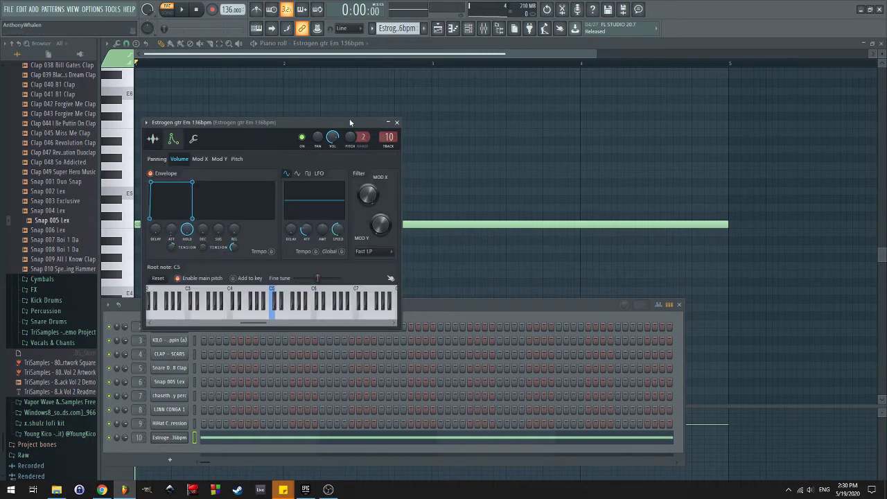
left_click(398, 123)
Switch playback to song mode and duplicate the melody clip on Track 12 so a copy starts at bar 5
left_click(438, 28)
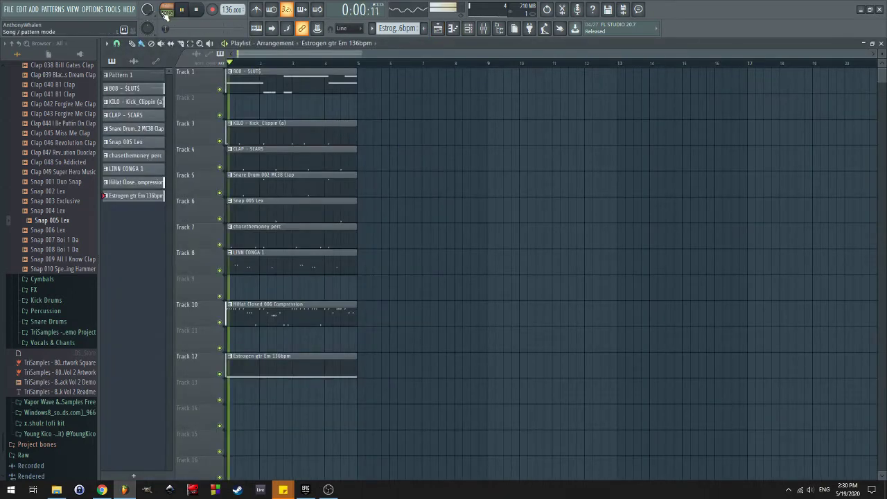
key("space")
left_click(337, 366)
key("ctrl+b")
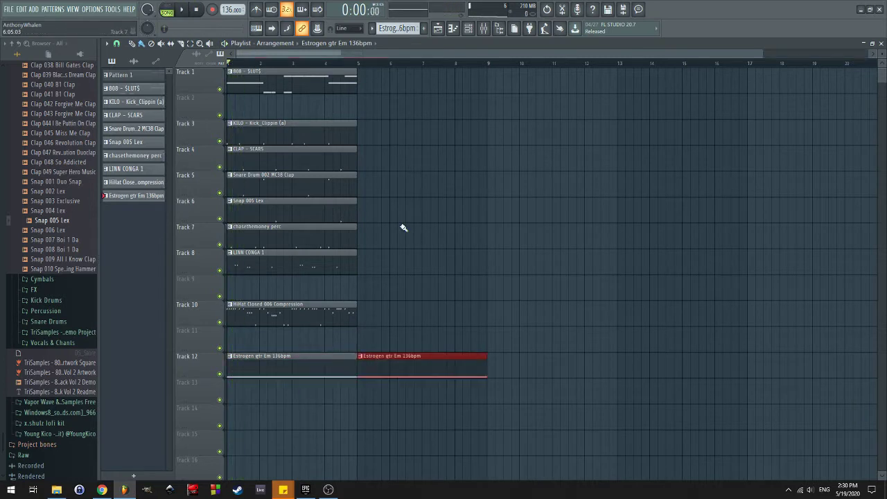
Add a playlist marker at bar 5 and set its action to Start
left_click(360, 67)
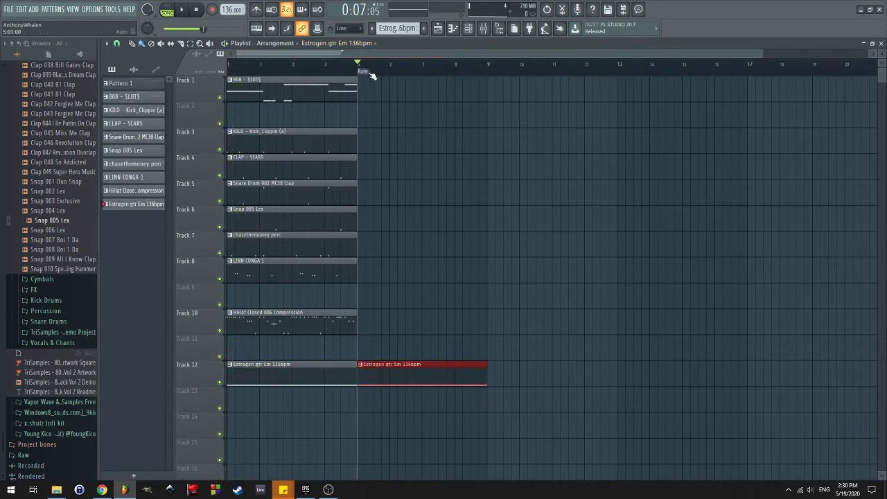
right_click(370, 73)
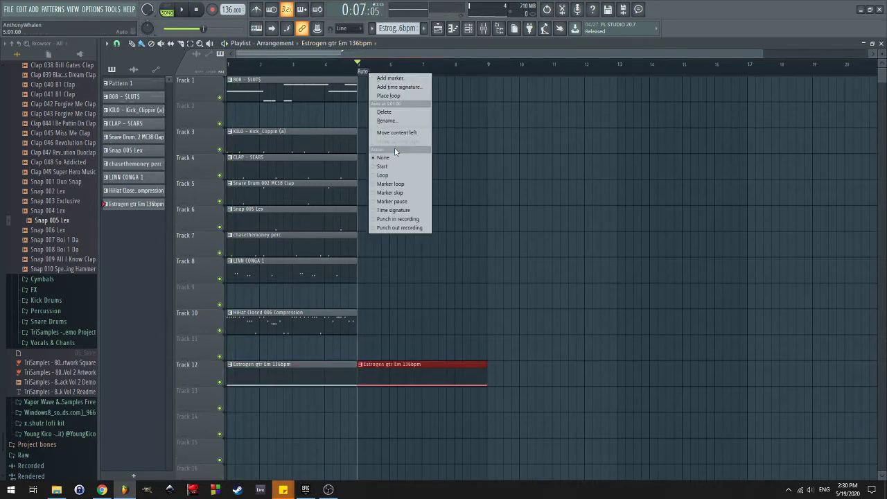
left_click(389, 166)
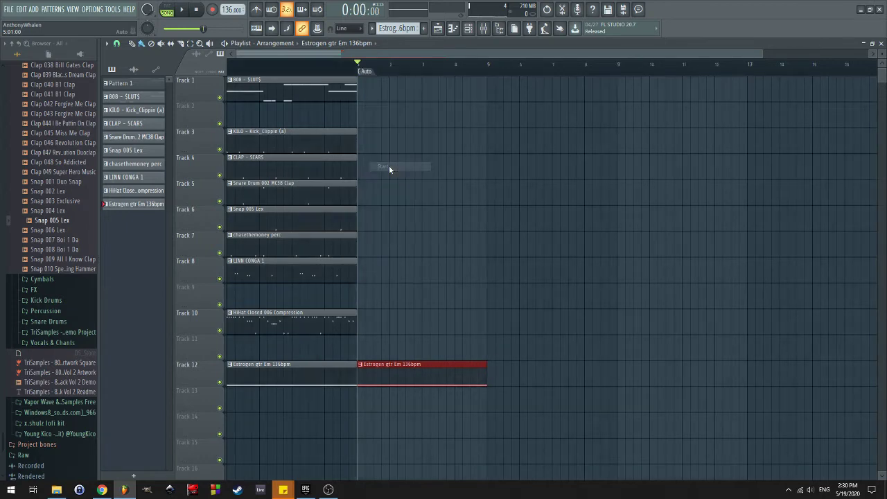
Play the arrangement from the start marker and add a third consecutive melody clip on Track 12
key("space")
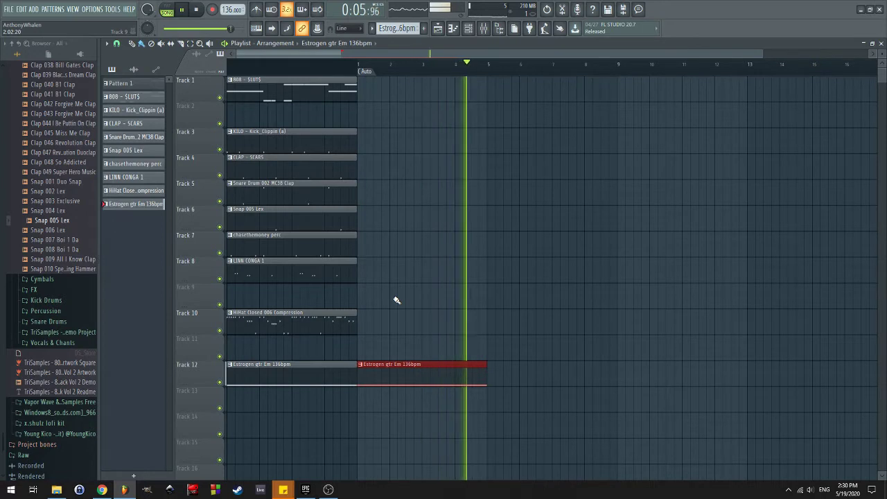
key("ctrl+b")
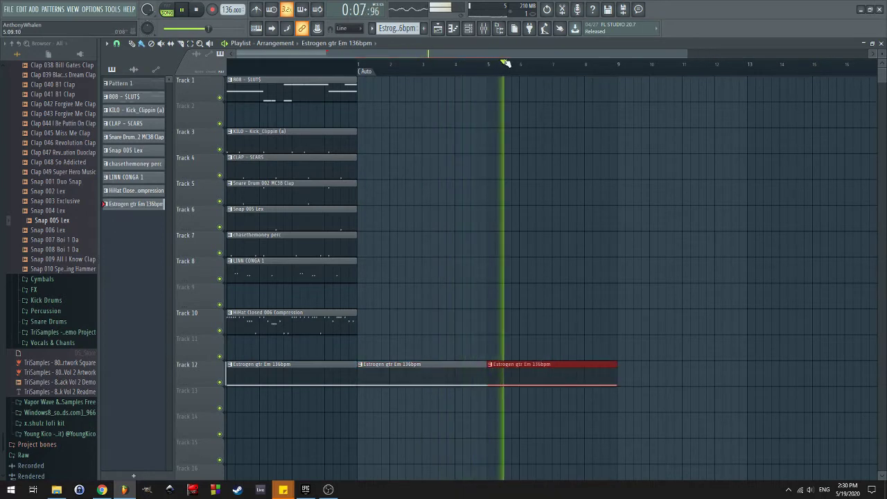
key("space")
Delete the middle melody clip, refill the gap with a duplicate of the first clip, and play it back
right_click(439, 382)
key("space")
key("space")
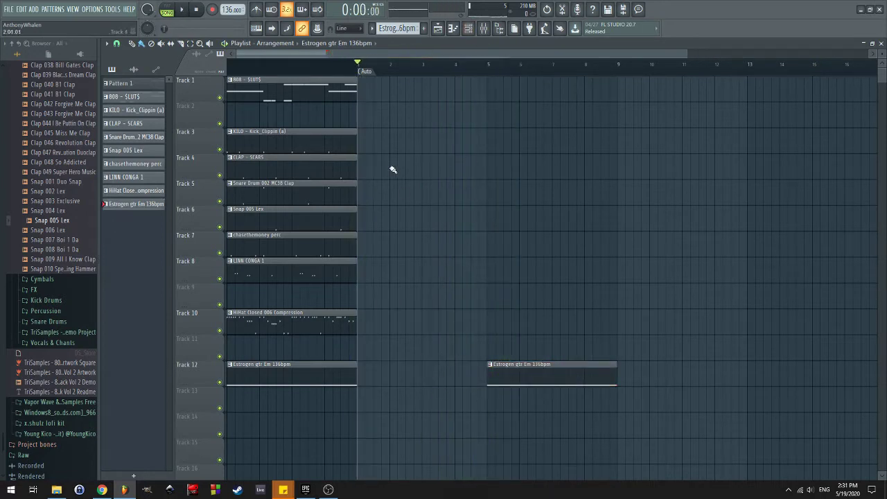
left_click_drag(386, 360, 306, 393)
key("ctrl+b")
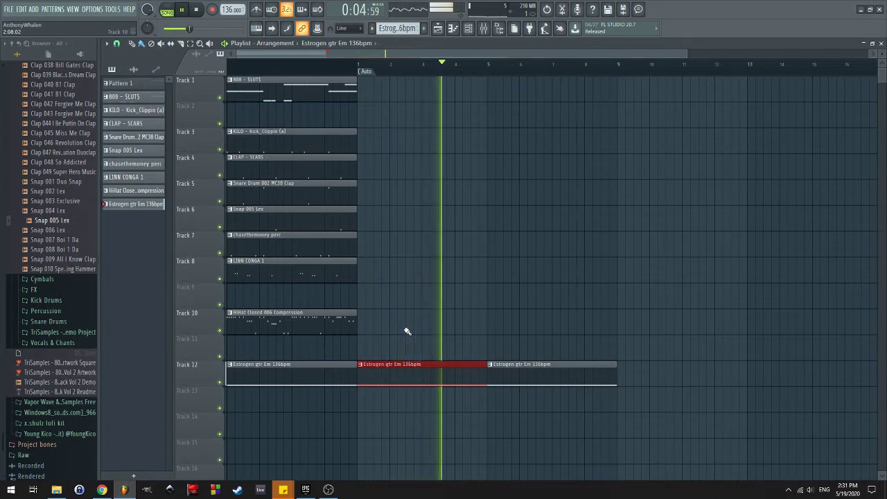
key("space")
Make the middle melody clip unique and transpose its long note up three semitones to D#5
right_click(360, 365)
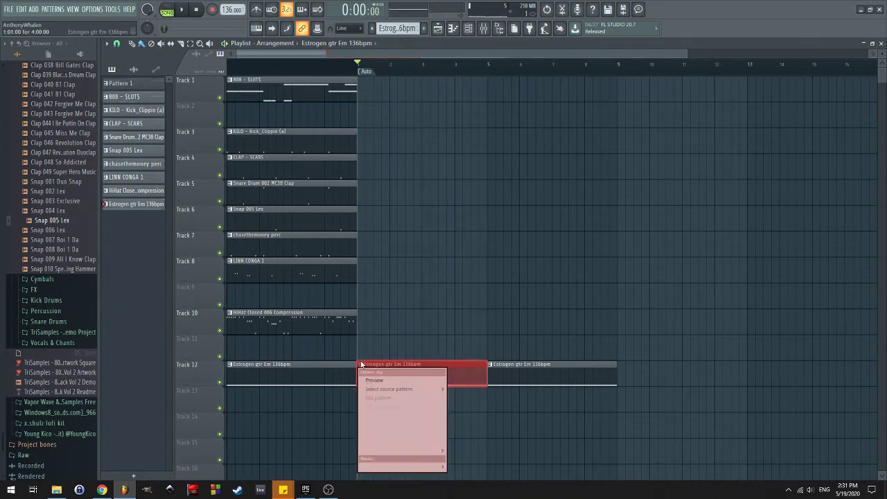
left_click(389, 425)
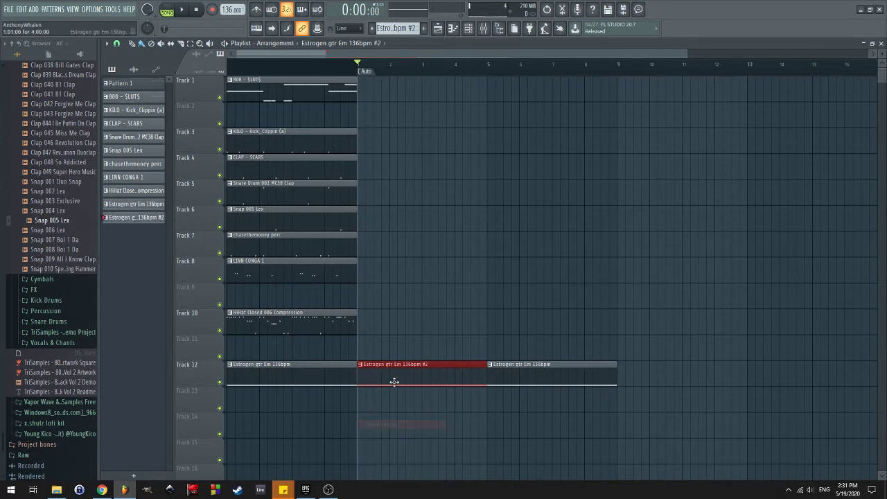
double_click(394, 378)
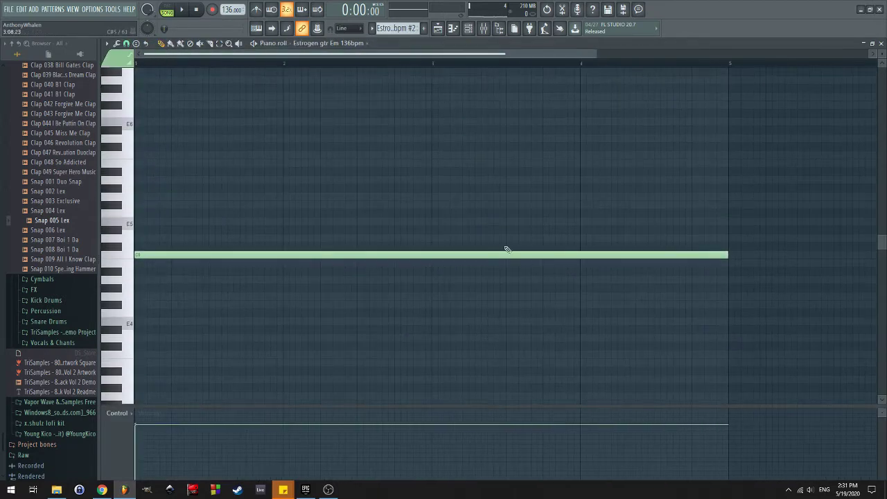
left_click_drag(496, 236, 498, 296)
key("Up")
key("Up")
key("Up")
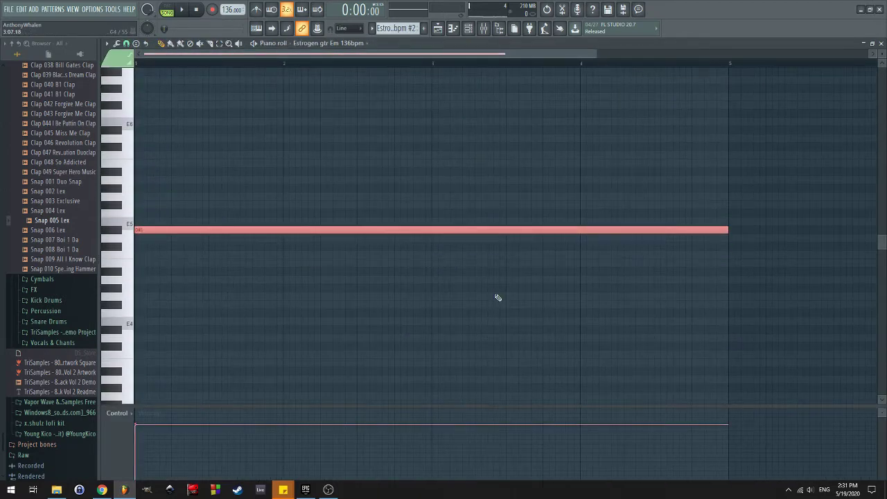
Transpose the long note in the piano roll to B4, auditioning E5, D5 and C5 along the way
key("Up")
key("space")
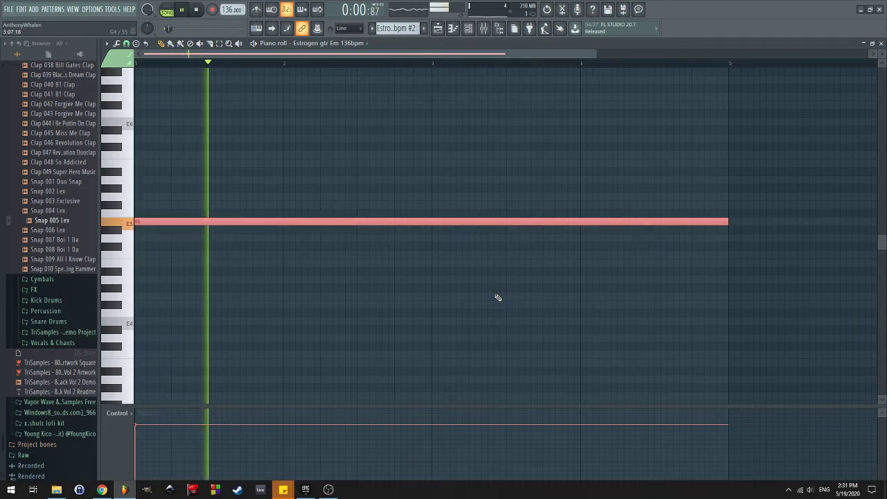
key("Down")
key("Down")
key("space")
key("space")
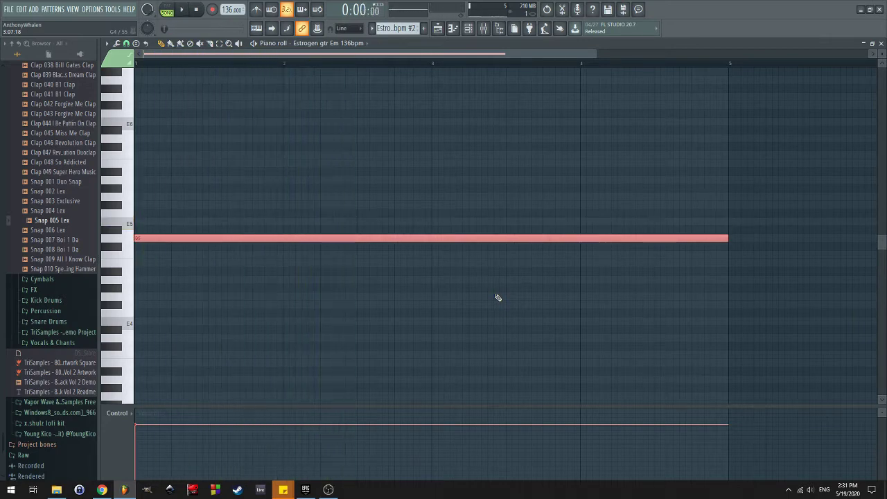
key("Down")
key("Down")
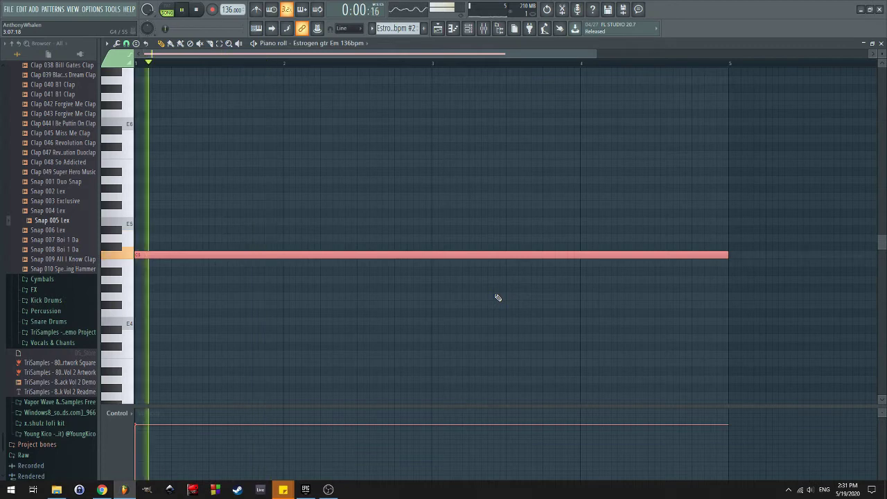
scroll(498, 297, "up", 1)
key("Up")
key("space")
key("Down")
key("Down")
key("Down")
key("Up")
key("space")
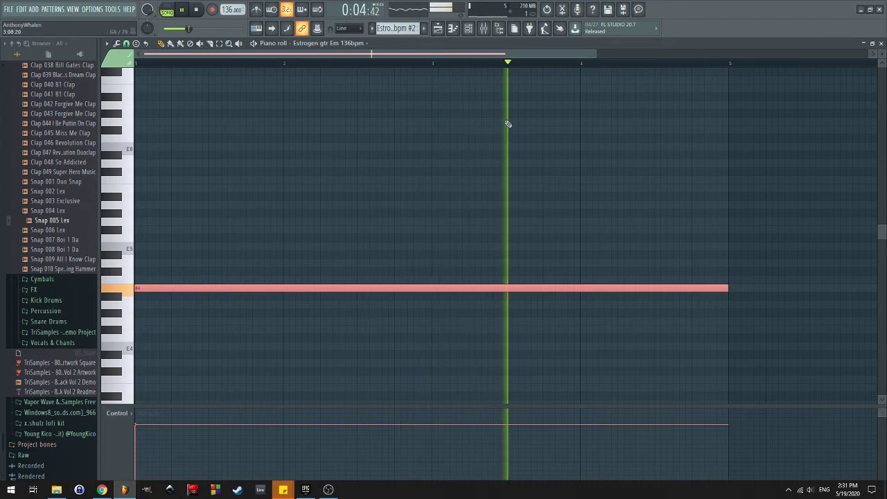
Copy the drum and guitar clip block to bar 9 in the playlist and undo the stray 808 and kick placement
key("F5")
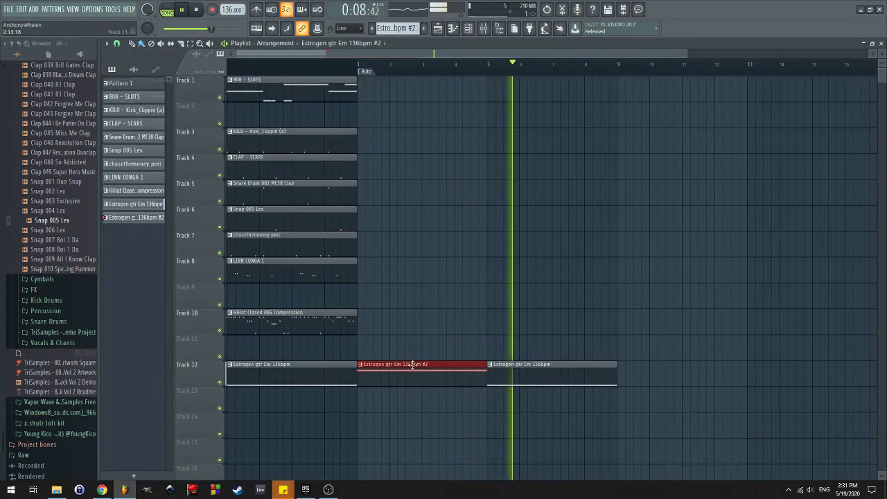
scroll(444, 341, "down", 2)
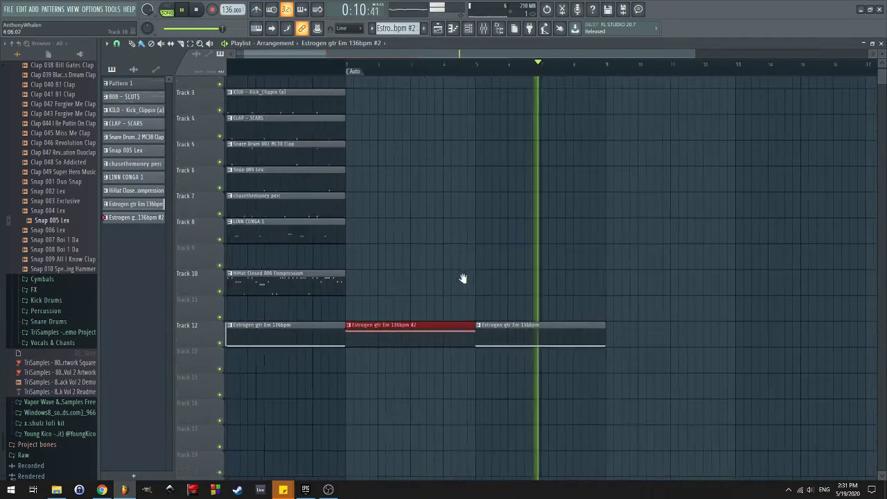
left_click_drag(463, 278, 540, 318)
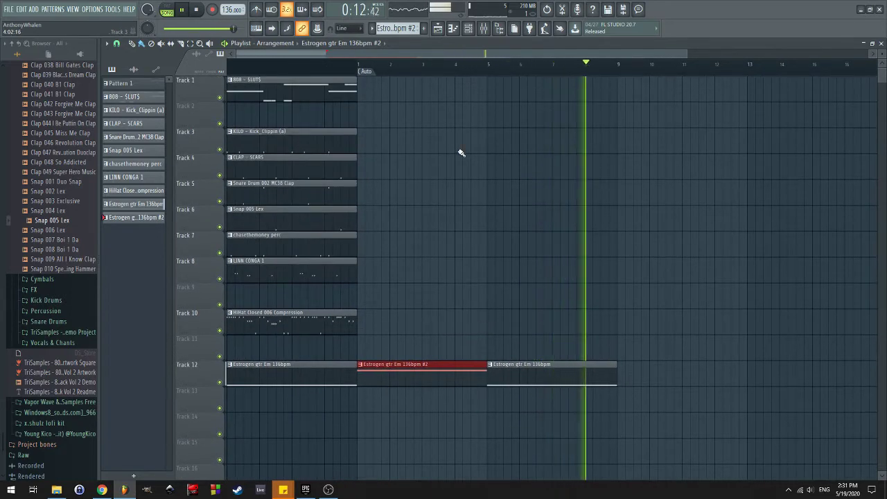
left_click_drag(316, 413, 561, 95)
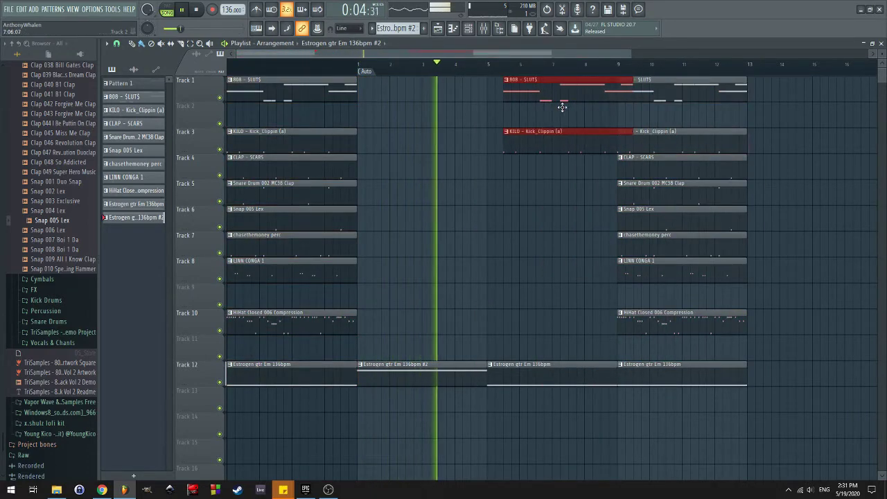
key("ctrl+z")
Place a copy of the bar 9 closed hi-hat clip at bar 5 on Track 10 and play the arrangement
left_click(659, 325)
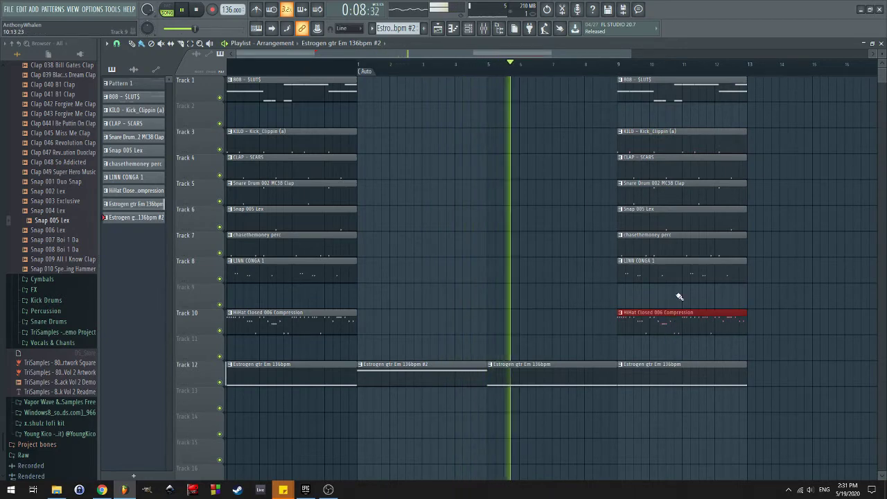
scroll(638, 294, "up", 3)
scroll(575, 177, "up", 2)
left_click(632, 143)
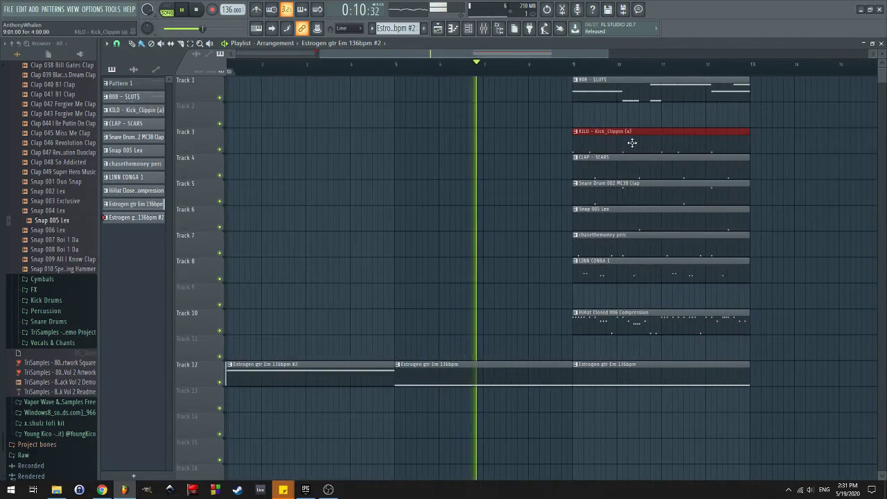
left_click(646, 333)
key("space")
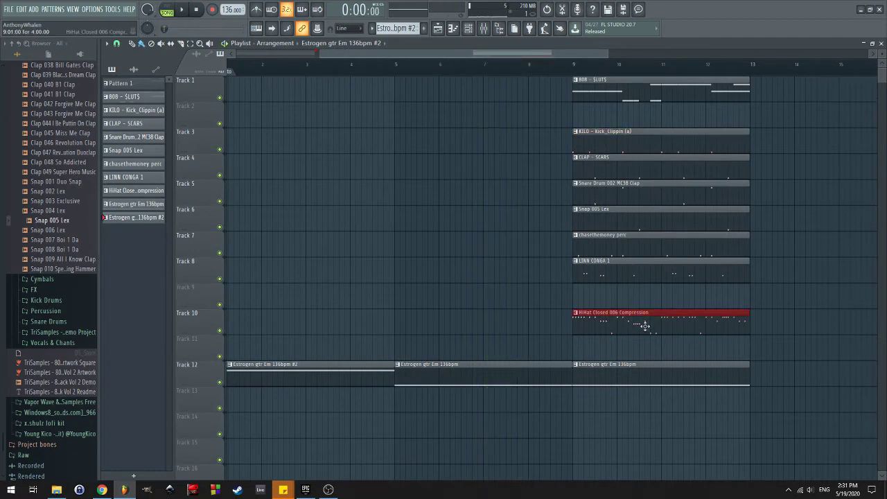
left_click_drag(644, 323, 469, 330)
key("space")
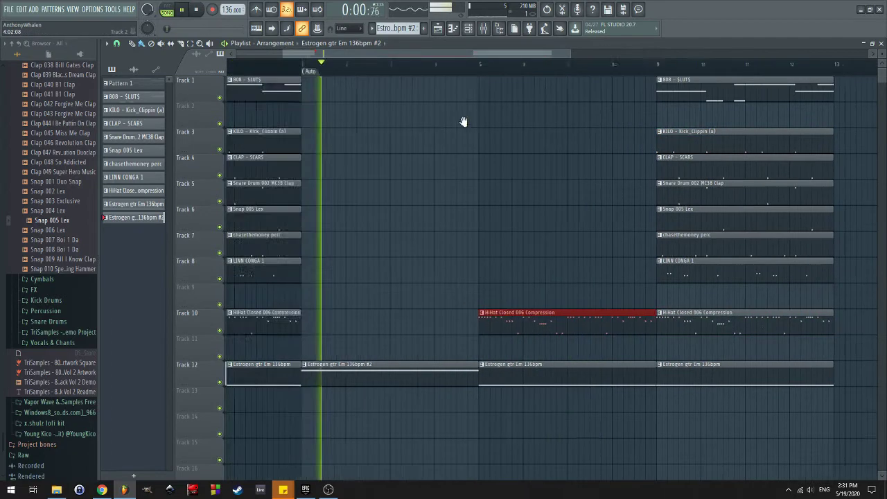
Make the copied hi-hat clip at bar 5 a unique pattern
scroll(509, 139, "down", 2)
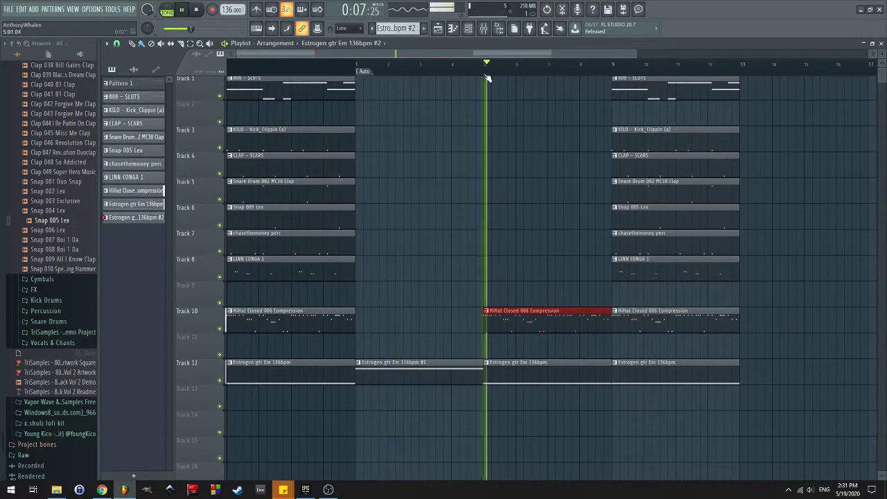
scroll(416, 217, "up", 2)
scroll(427, 229, "up", 1)
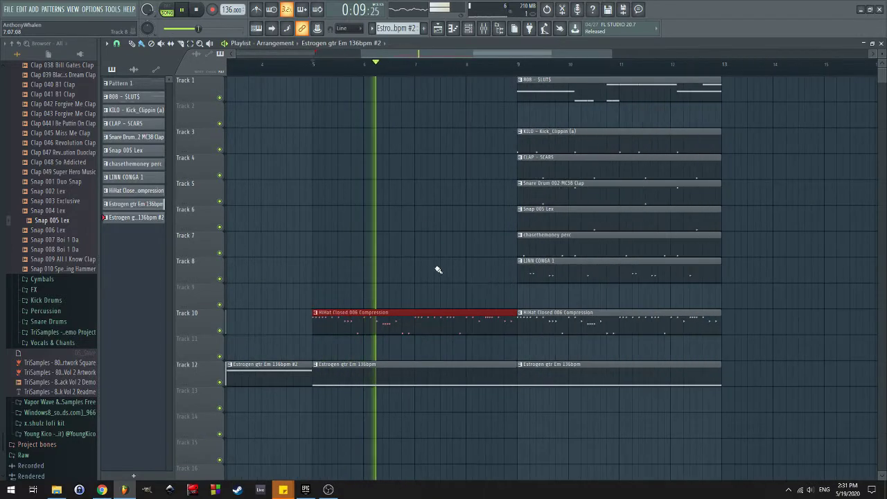
left_click_drag(333, 320, 332, 302)
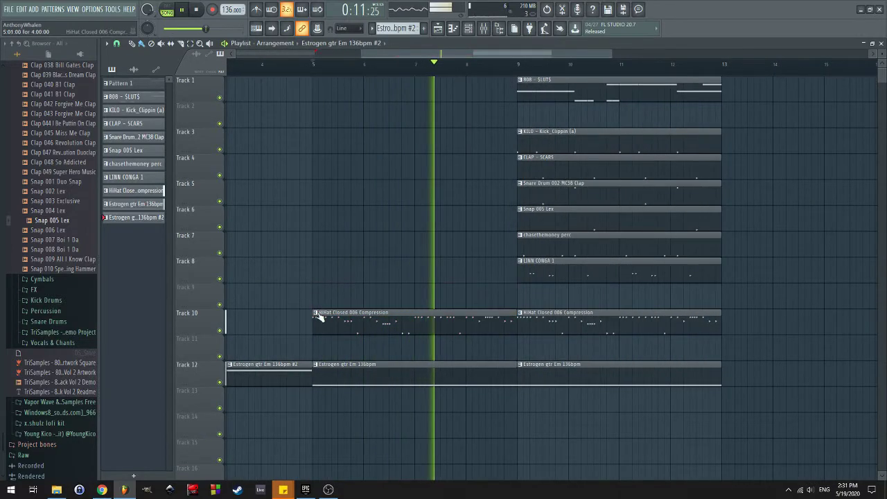
left_click(316, 313)
left_click(347, 372)
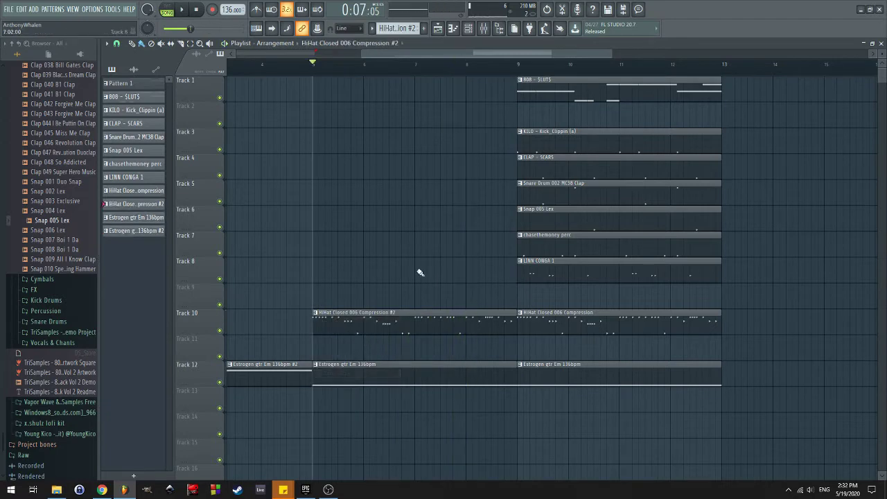
Replace the unique hi-hat pattern's notes with a fill on every 2 steps and play it back
double_click(404, 322)
left_click(475, 33)
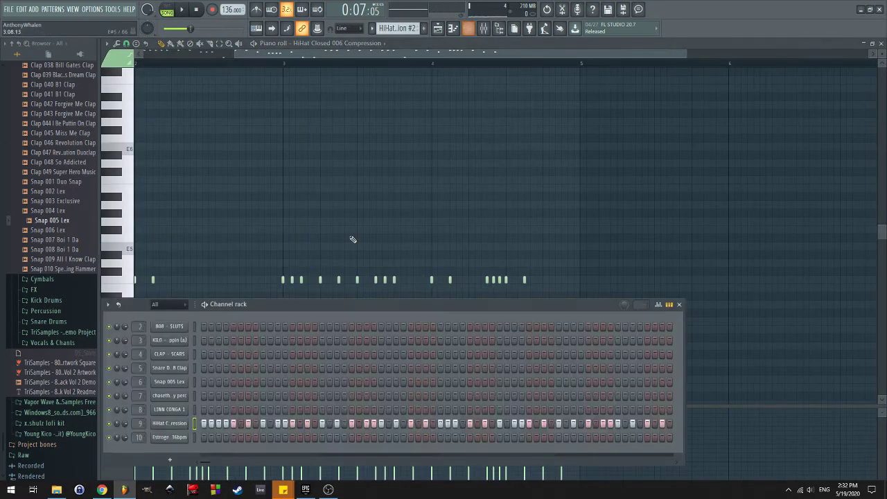
right_click(182, 427)
left_click(305, 381)
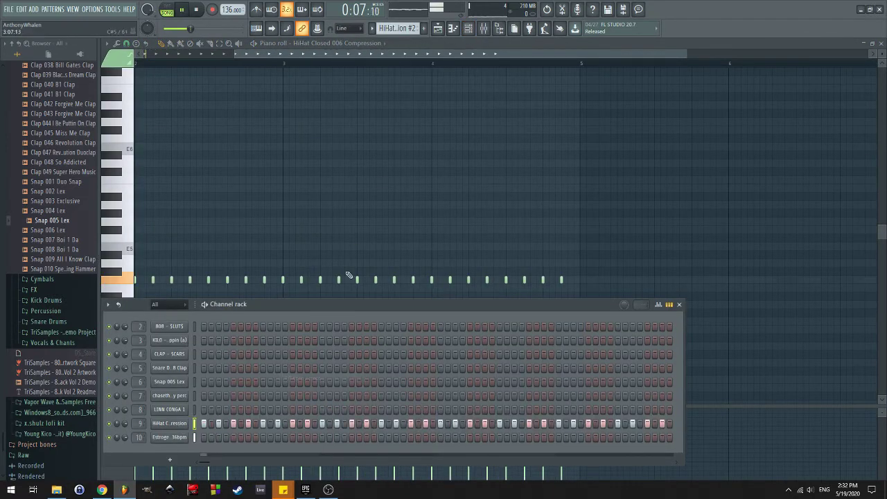
key("space")
key("F6")
Trim the start of the unique hi-hat clip in the playlist to bar 6 and play the section
key("F5")
key("space")
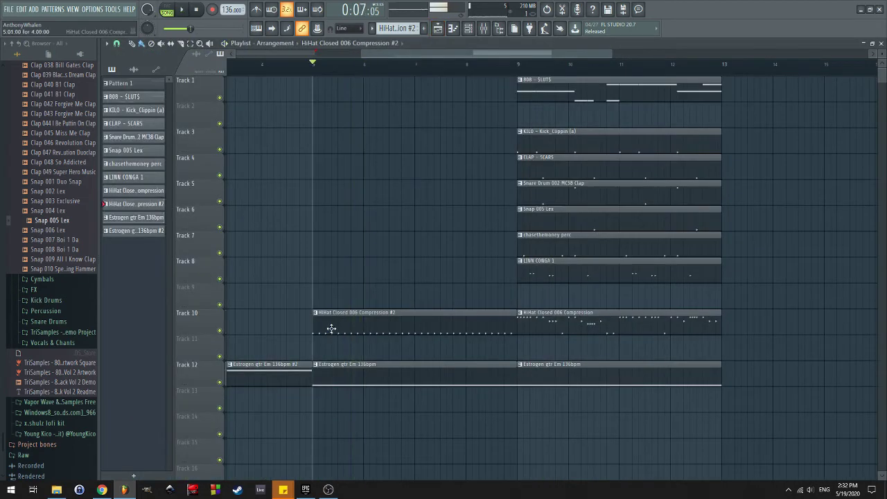
key("space")
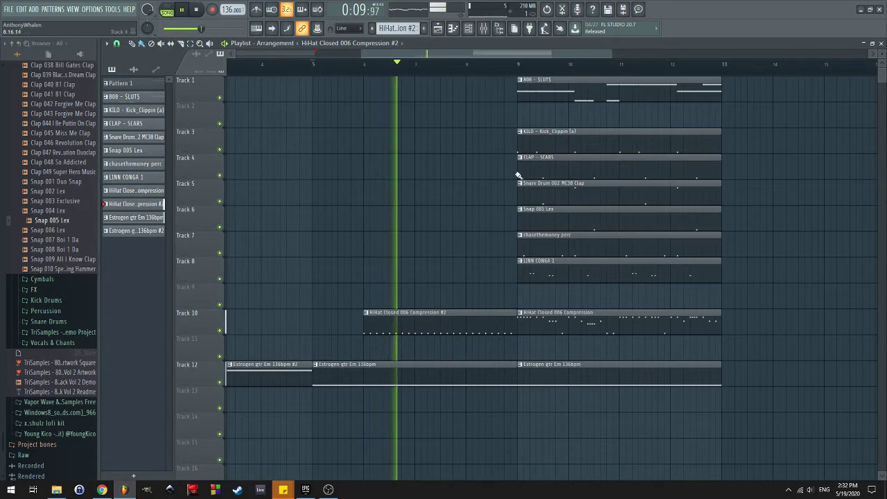
Copy the CLAP - SCARS clip ahead of bar 9 on Track 4 and trim its start to bar 6
left_click(545, 165)
left_click_drag(545, 165, 372, 186)
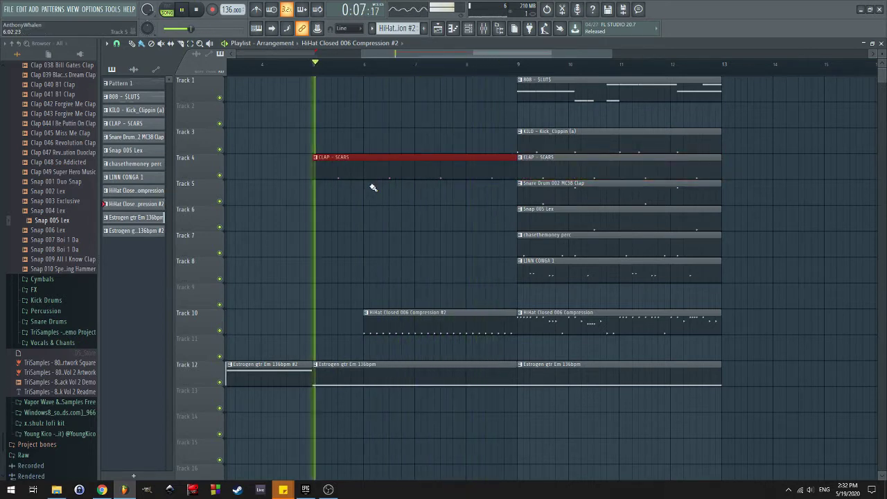
left_click_drag(314, 159, 365, 162)
scroll(450, 216, "down", 2)
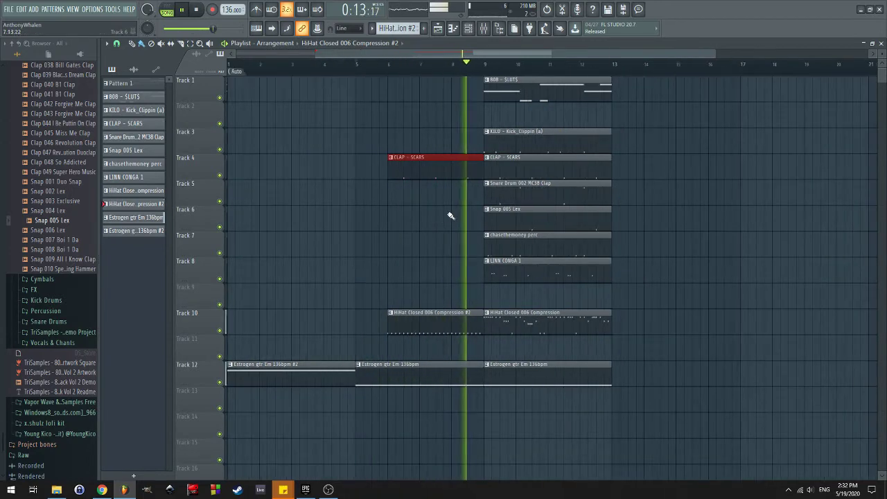
Duplicate the full drum and guitar block at bar 9 three times in a row, filling up to bar 25
scroll(451, 216, "up", 2)
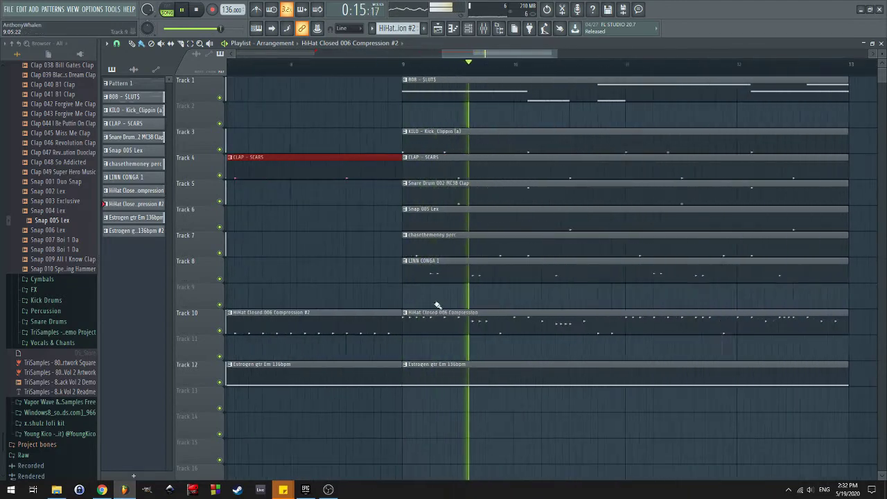
scroll(525, 165, "up", 2)
key("space")
scroll(515, 257, "down", 3)
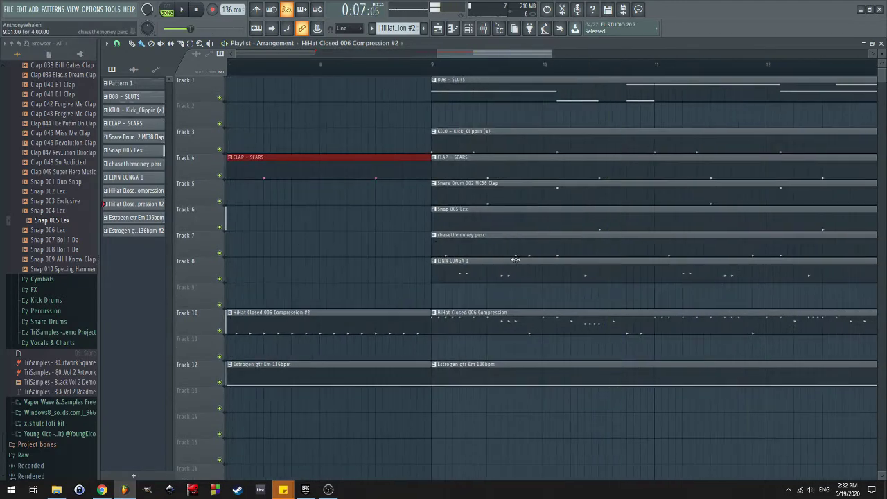
left_click_drag(538, 375, 585, 209)
left_click_drag(603, 53, 611, 43)
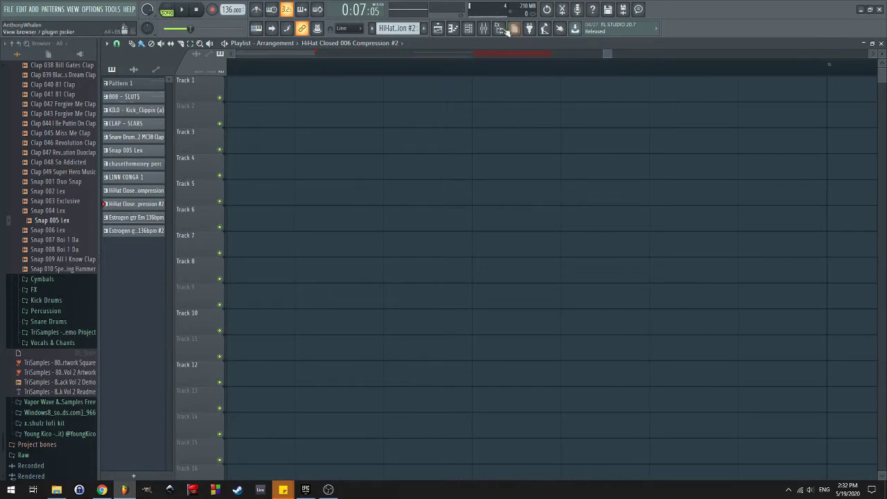
left_click(439, 31)
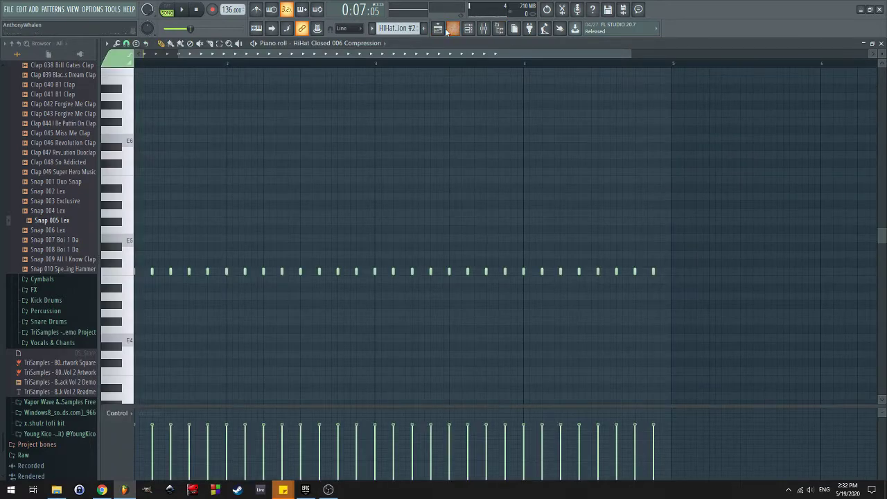
left_click(447, 32)
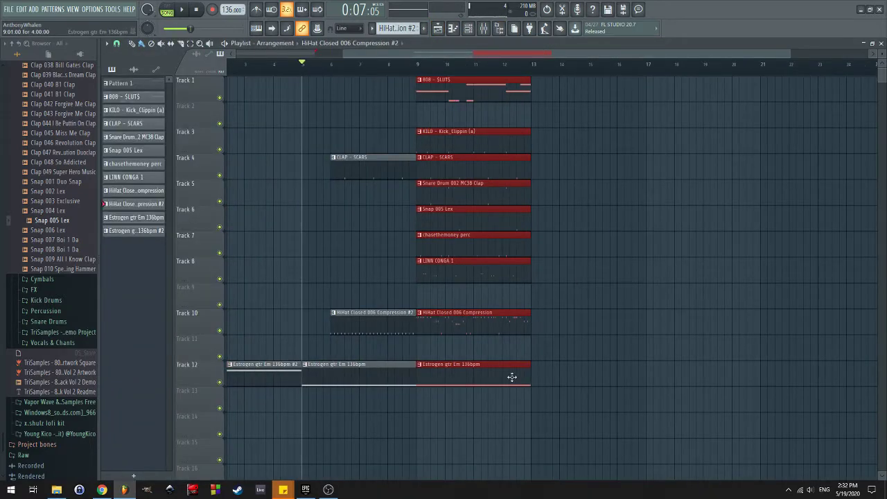
key("ctrl+b")
key("ctrl+b")
key("ctrl+b")
scroll(506, 394, "down", 2)
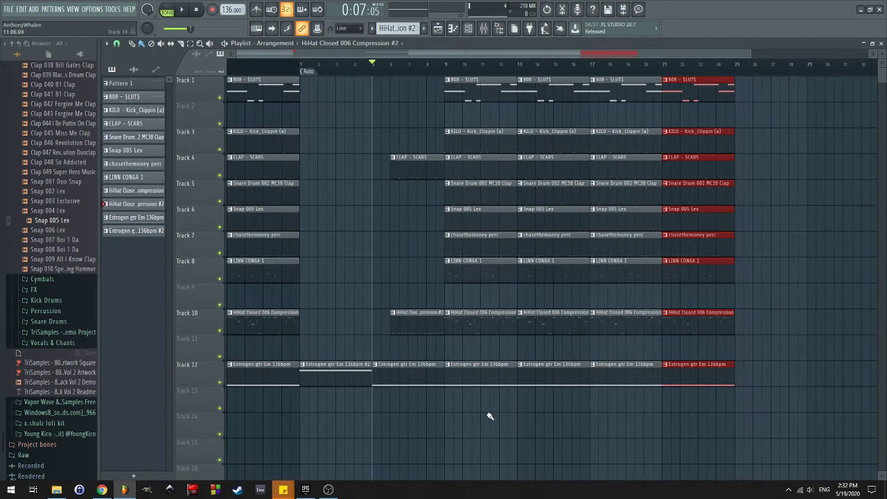
Delete the chasethemoney perc and LINN CONGA 1 clips between bars 9 and 17
left_click_drag(470, 304, 562, 245)
key("Delete")
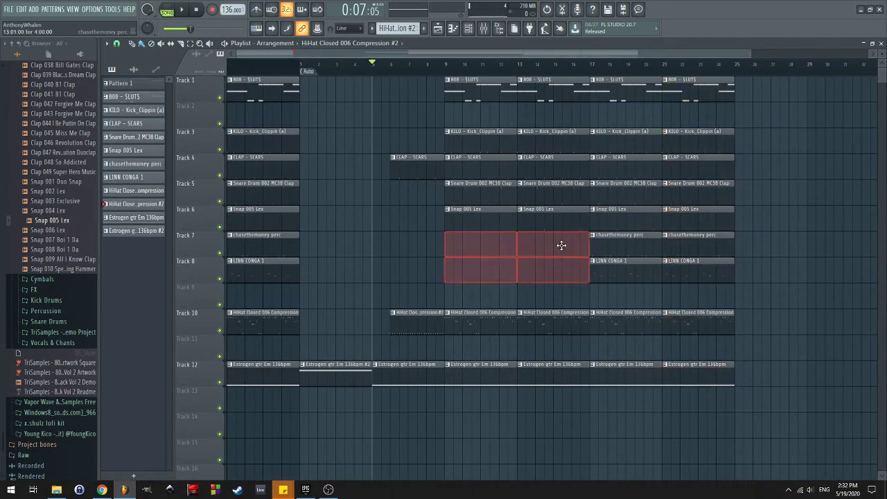
scroll(455, 261, "up", 3)
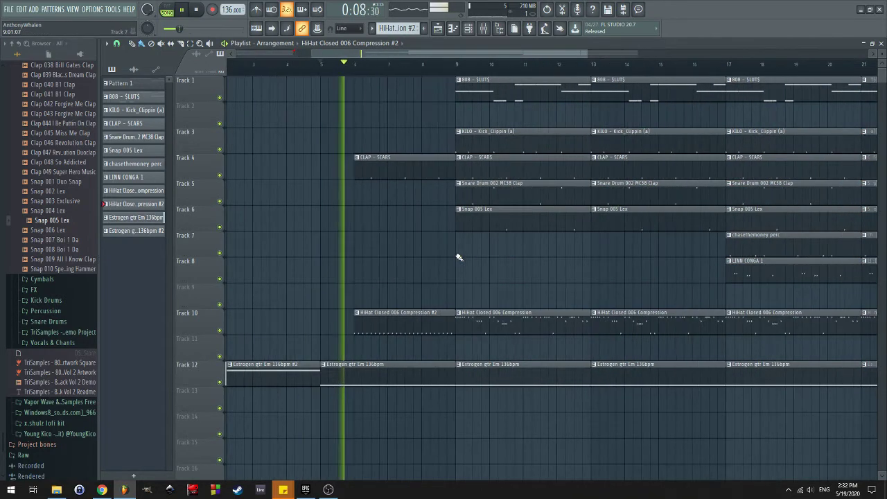
Add a one-bar Snap 005 Lex clip at bar 8 on Track 6 and play from there
scroll(459, 258, "up", 1)
left_click_drag(466, 220, 423, 226)
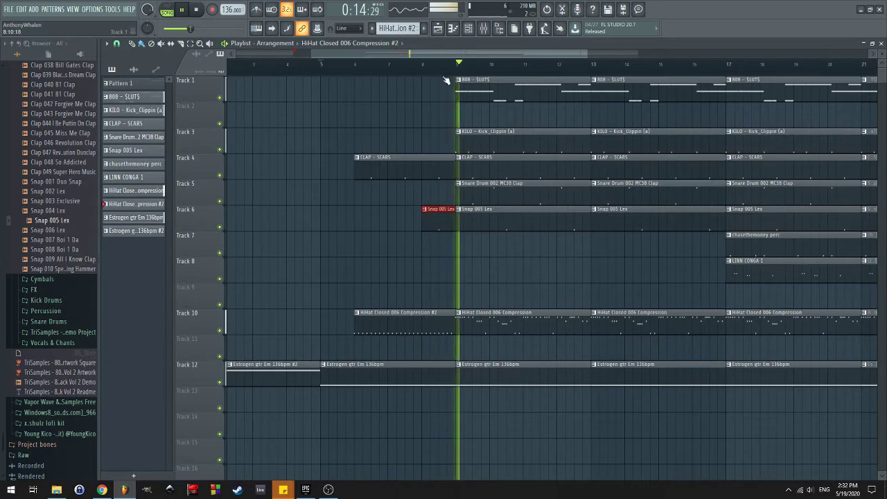
left_click(428, 69)
Trim the ends of the unique hi-hat and guitar clips to the middle of bar 8, leaving a gap before bar 9
scroll(451, 254, "up", 3)
key("space")
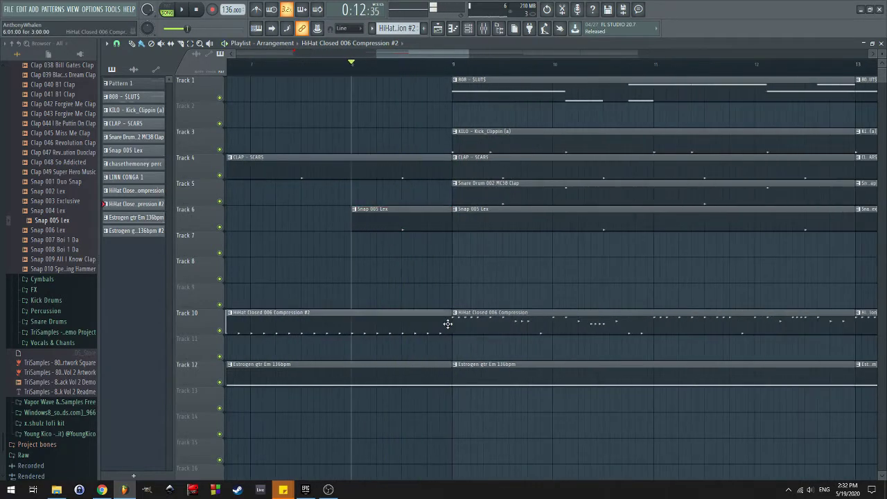
key("space")
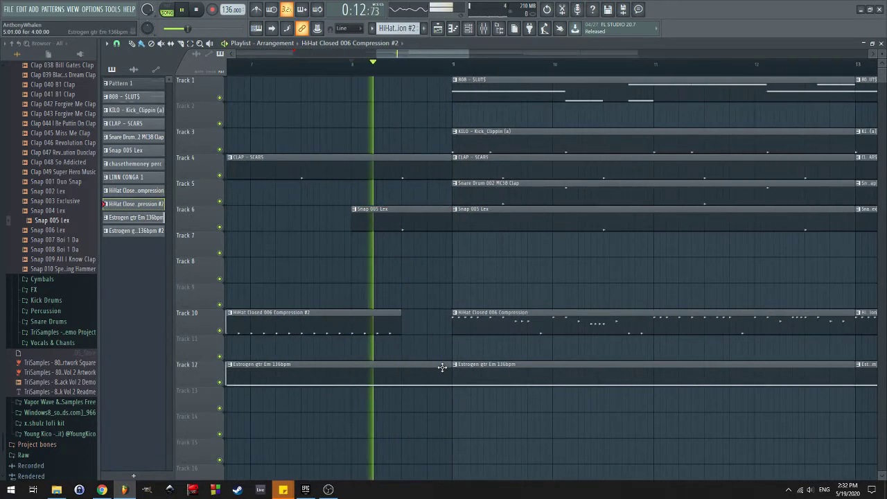
key("space")
left_click_drag(409, 362, 407, 359)
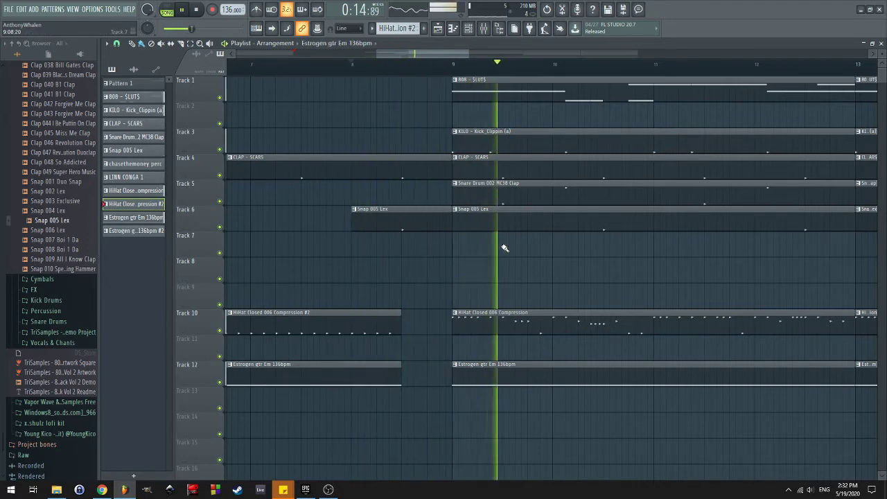
key("space")
scroll(505, 248, "up", 1)
key("space")
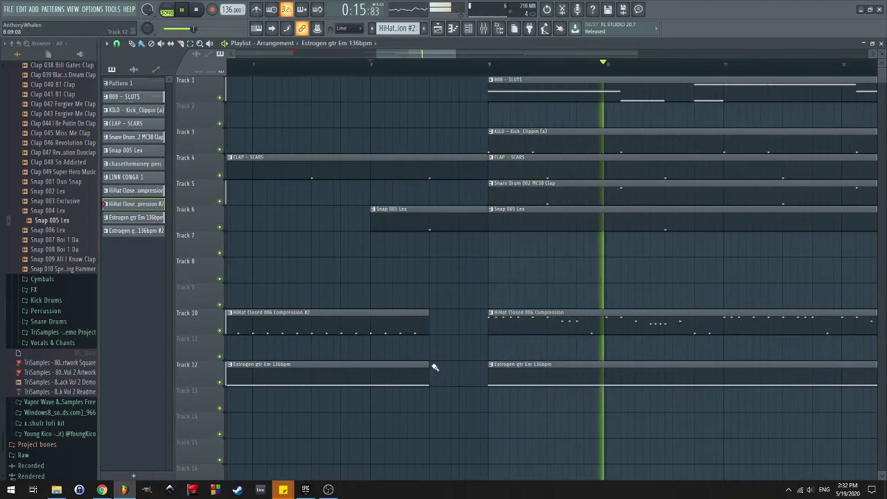
Trim the ends of the 808, hi-hat and guitar clips to the middle of bar 16, leaving a gap before bar 17
scroll(439, 364, "down", 5)
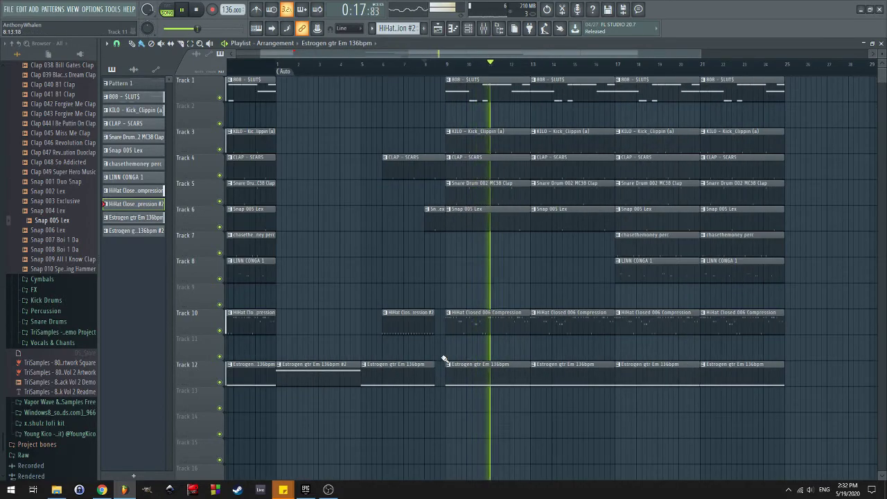
scroll(498, 272, "down", 1)
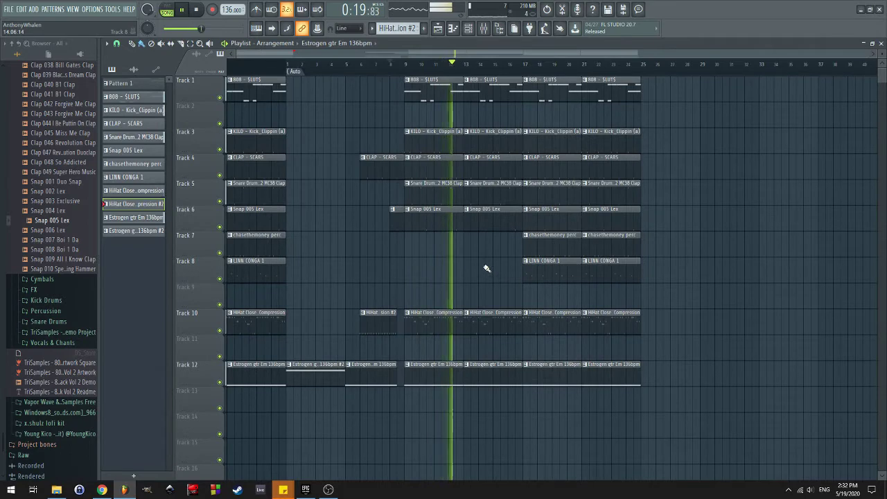
scroll(483, 273, "up", 2)
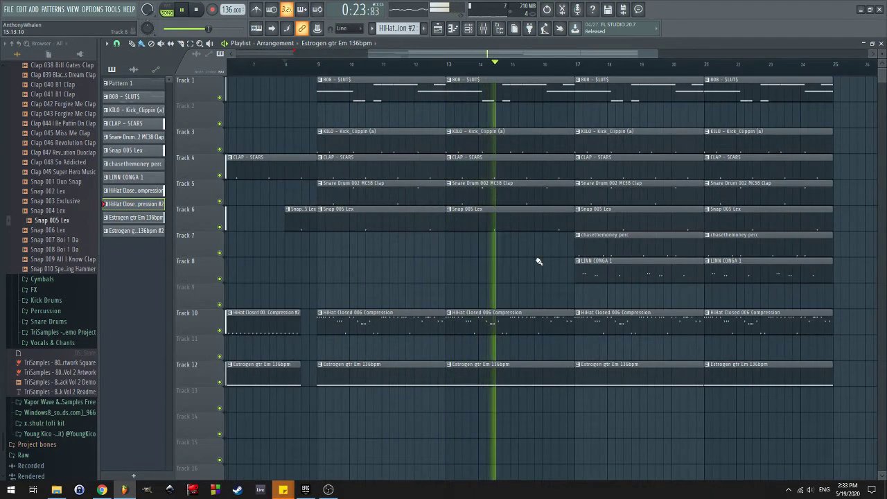
scroll(538, 260, "up", 1)
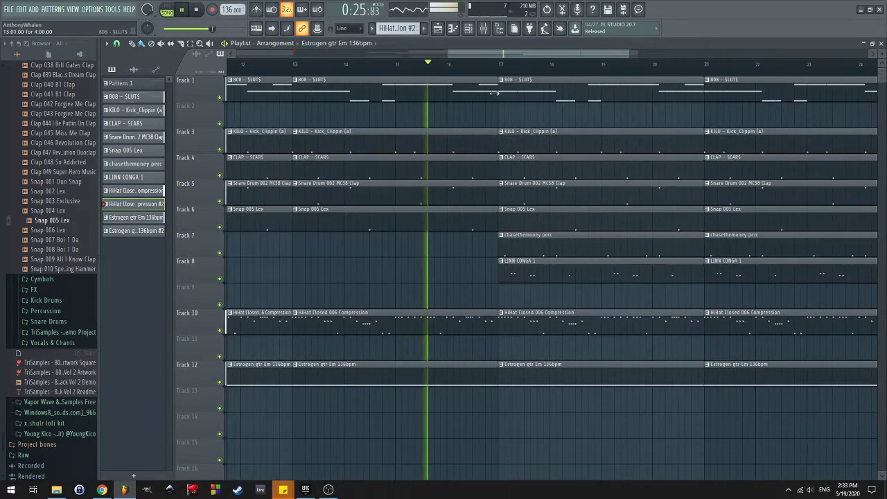
left_click_drag(494, 92, 477, 97)
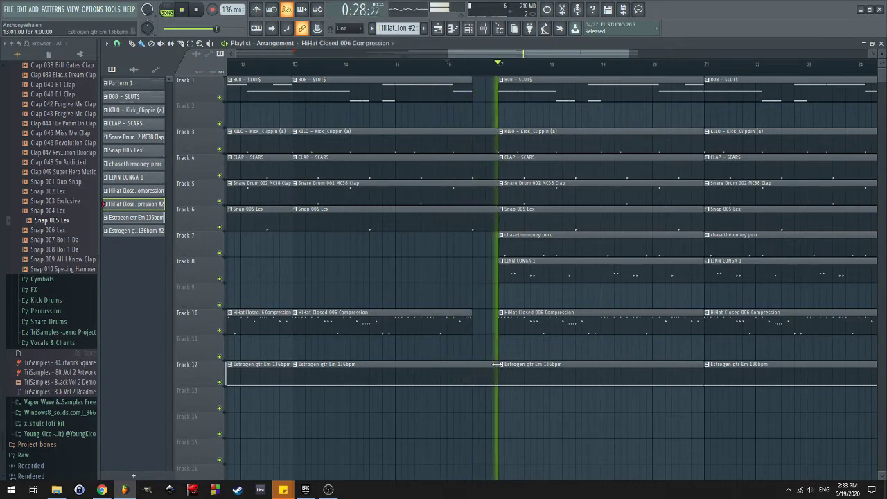
left_click_drag(497, 368, 470, 360)
key("space")
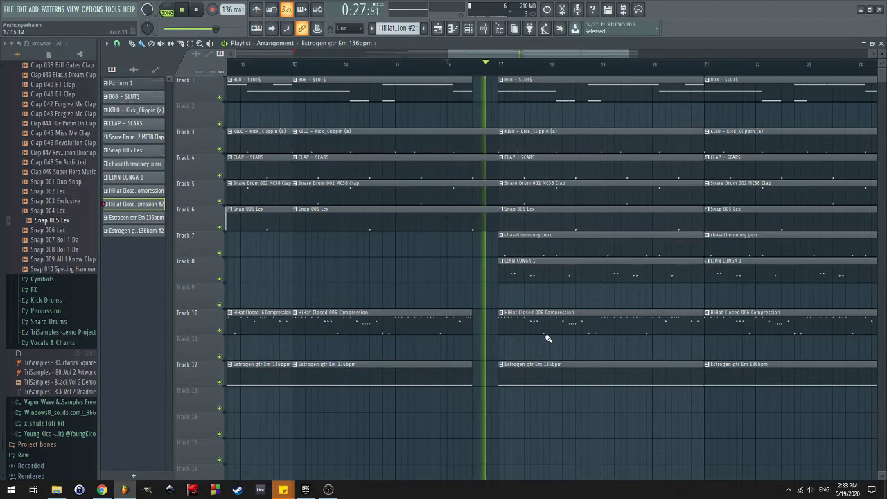
Play through the arrangement up to bar 25, then from bar 1, to review the intro, gaps and drum sections
scroll(545, 338, "down", 3)
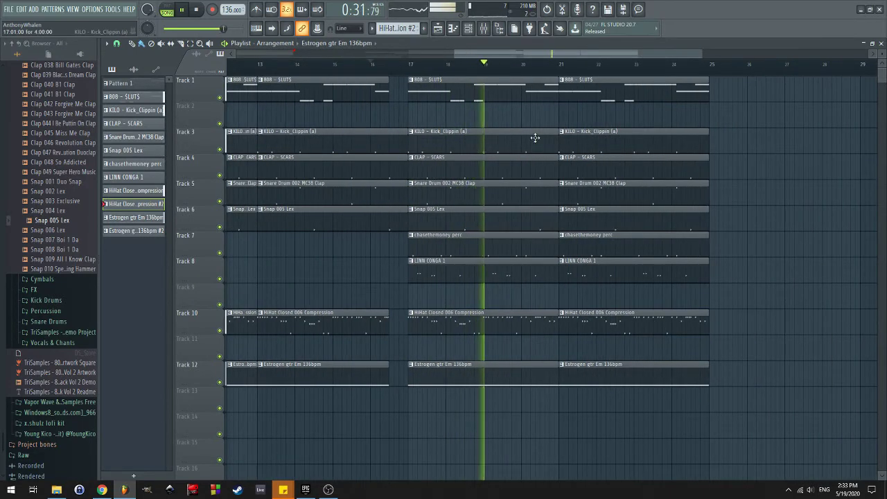
scroll(562, 104, "up", 6)
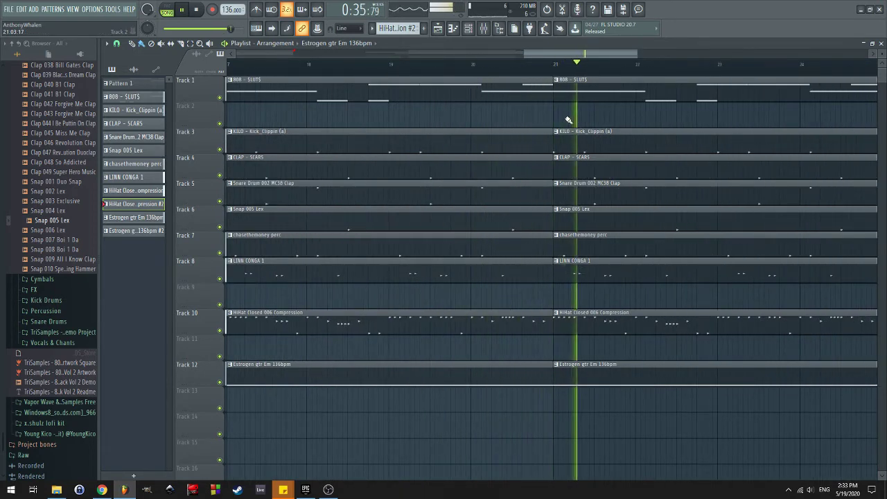
scroll(485, 119, "right", 3)
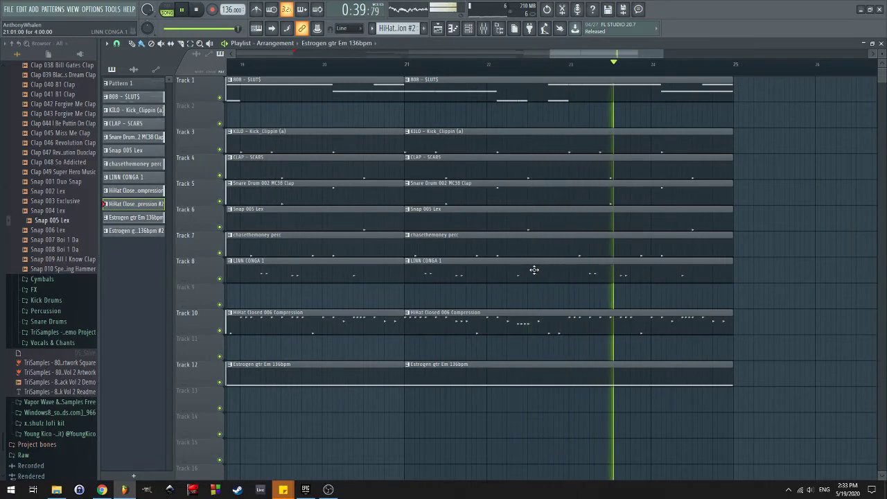
left_click_drag(535, 270, 372, 255)
scroll(554, 263, "down", 4)
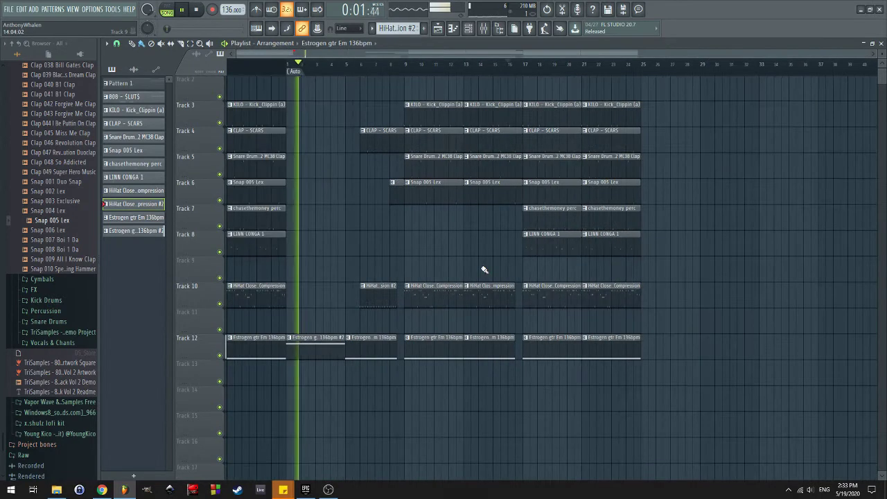
scroll(340, 215, "up", 3)
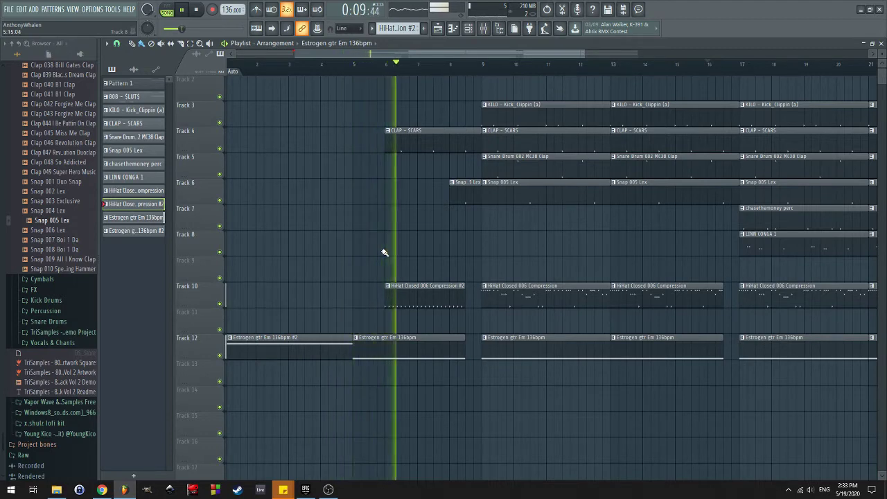
scroll(443, 238, "down", 3)
scroll(446, 237, "up", 4)
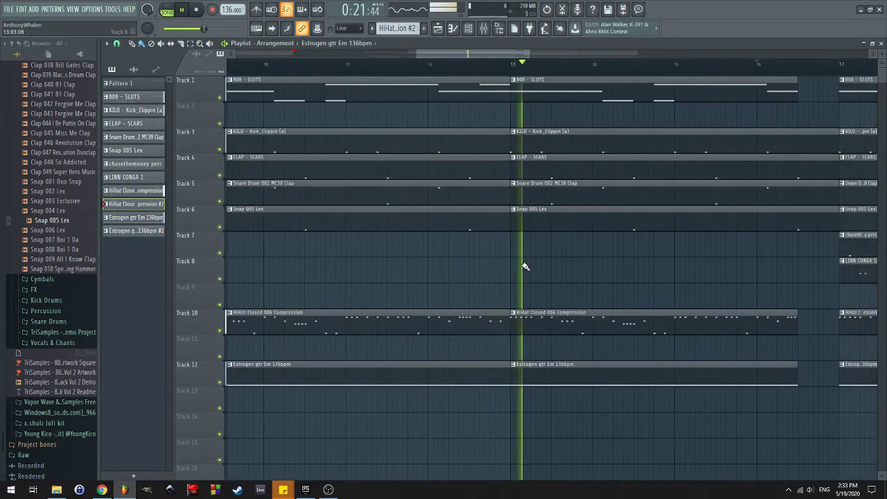
scroll(527, 264, "down", 3)
scroll(495, 284, "right", 4)
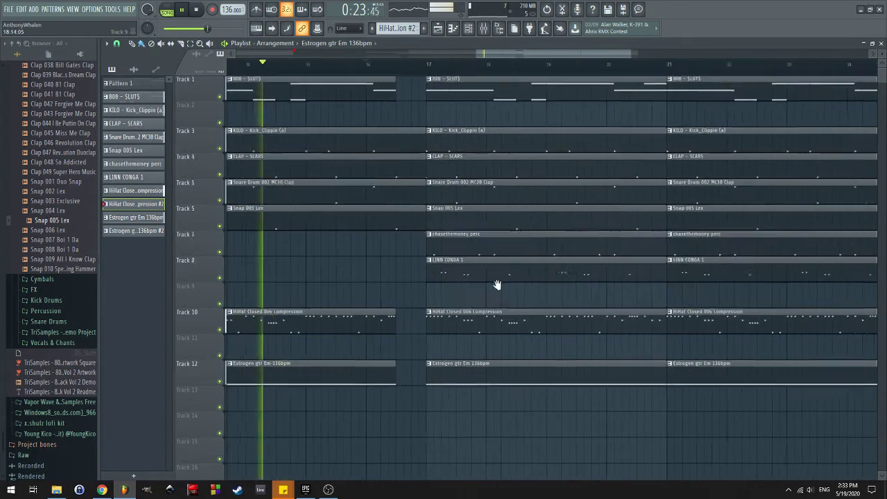
Trim the starts of the drum clips at bar 21 to mid-bar, and the 808 clip to just after bar 22
left_click_drag(499, 333, 490, 77)
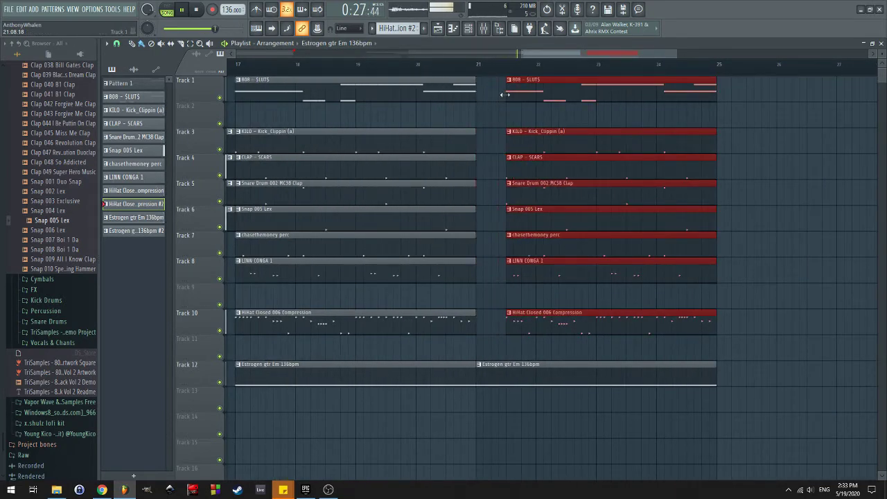
left_click(490, 210)
scroll(489, 208, "up", 3)
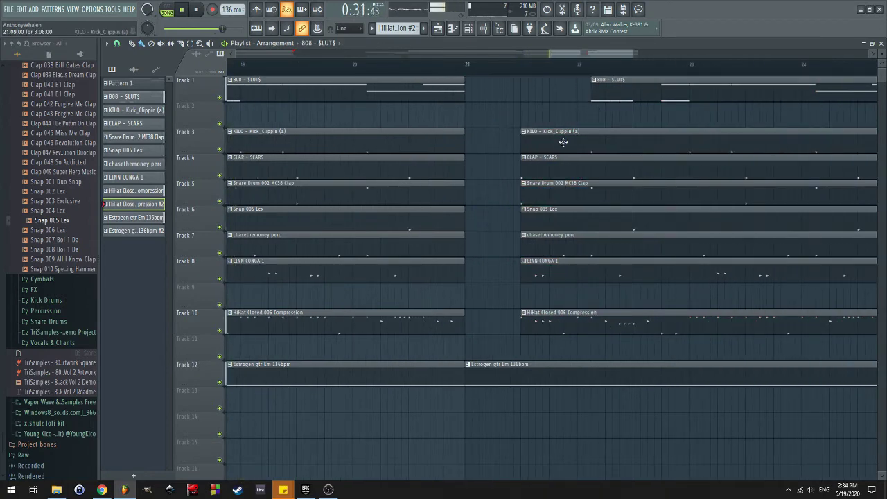
left_click_drag(515, 303, 469, 305)
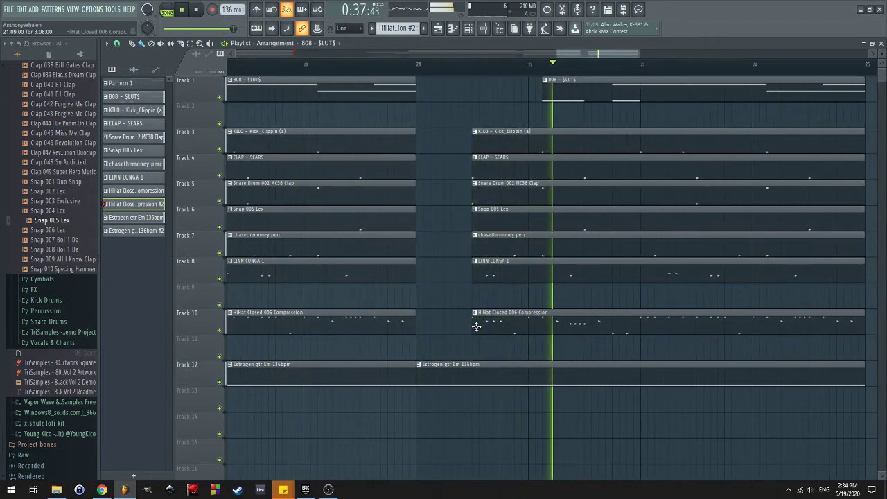
Trim the starts of the last hi-hat and clap clips to bar 22, and chasethemoney perc and LINN CONGA 1 to mid-bar 22
left_click_drag(472, 326, 527, 333)
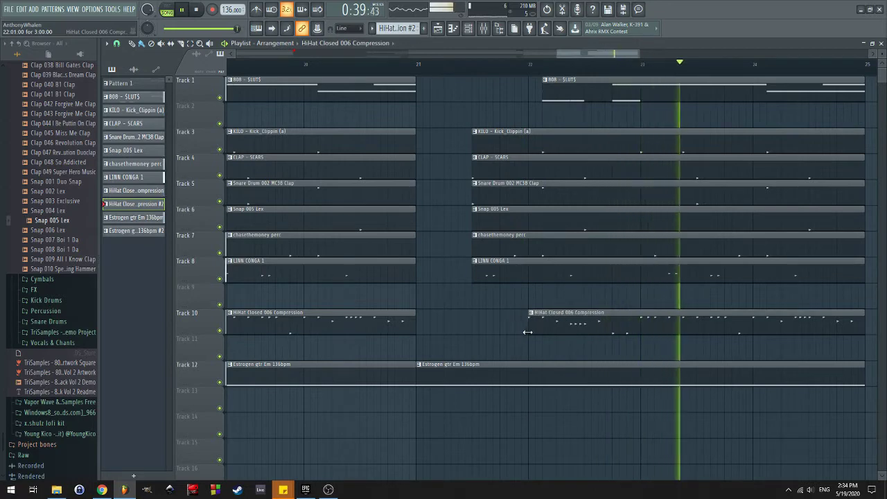
left_click(419, 72)
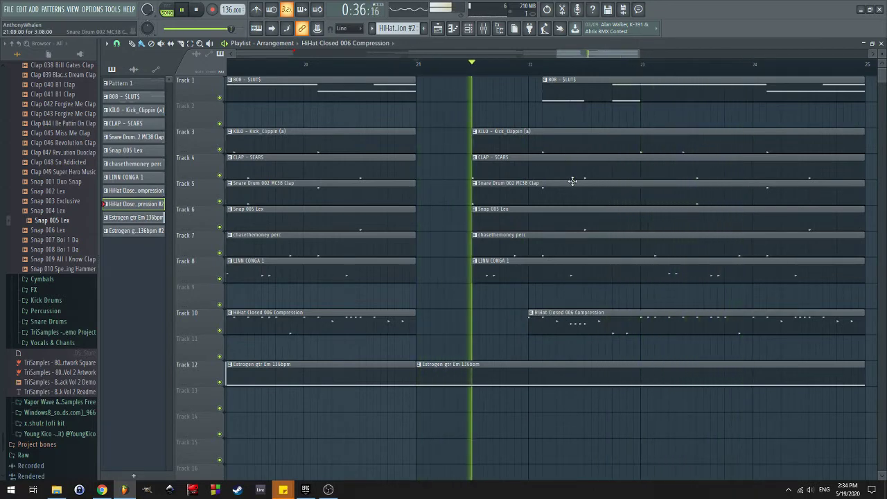
left_click_drag(474, 166, 529, 162)
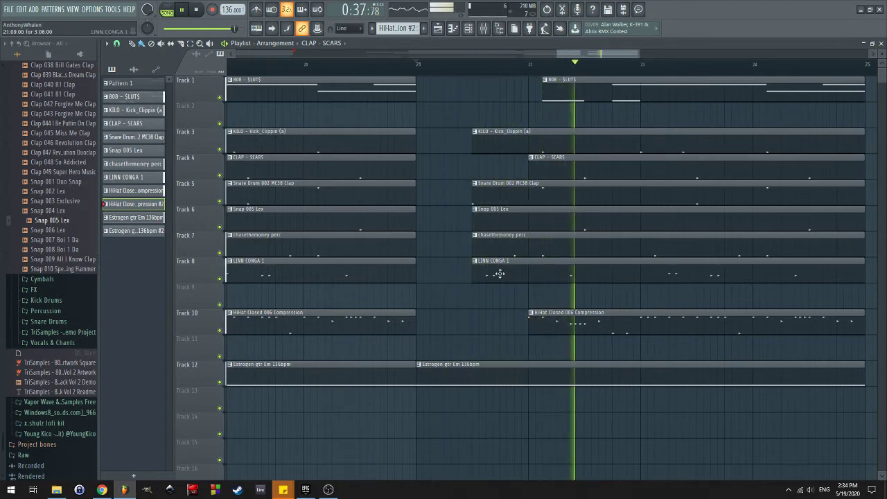
left_click_drag(479, 275, 578, 238)
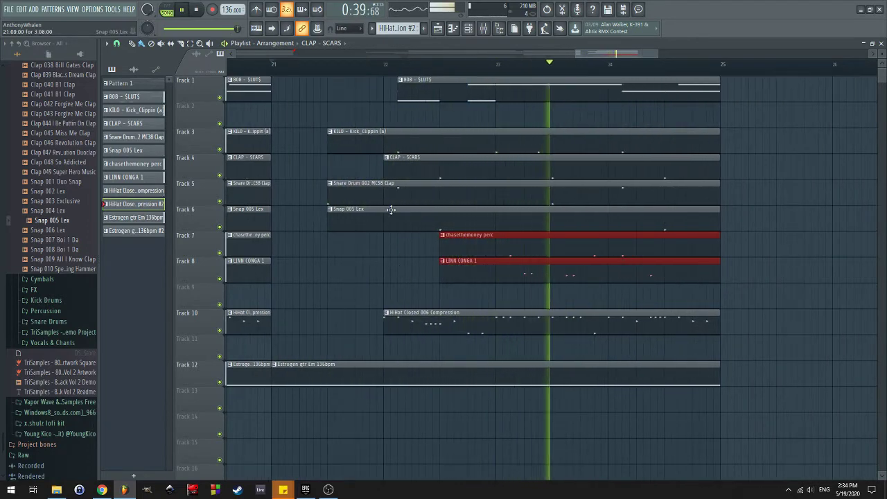
scroll(614, 246, "down", 4, "ctrl")
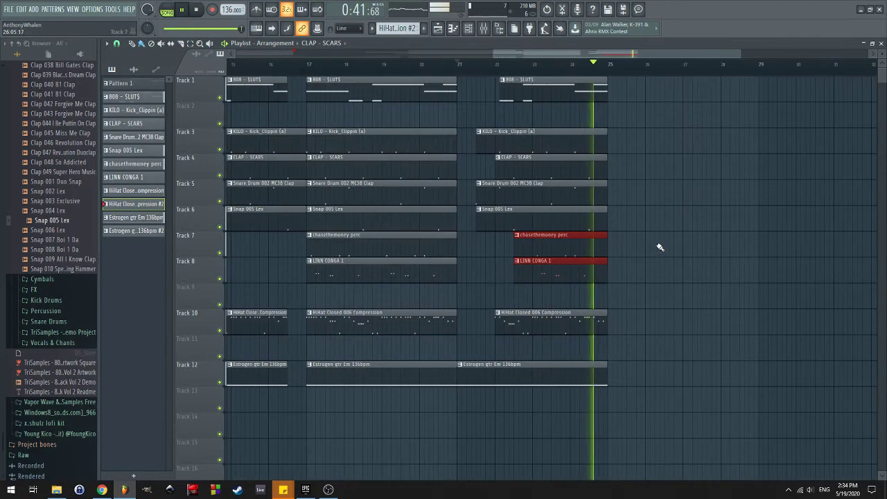
scroll(667, 229, "down", 3)
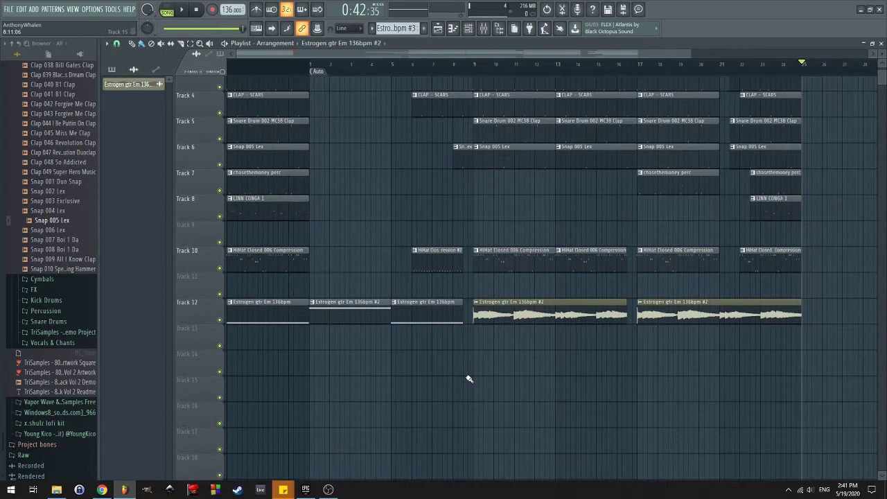
Copy the bar 9 guitar audio clip to Track 13, ending mid-bar 8, and trim its start to bar 5
scroll(469, 378, "up", 3)
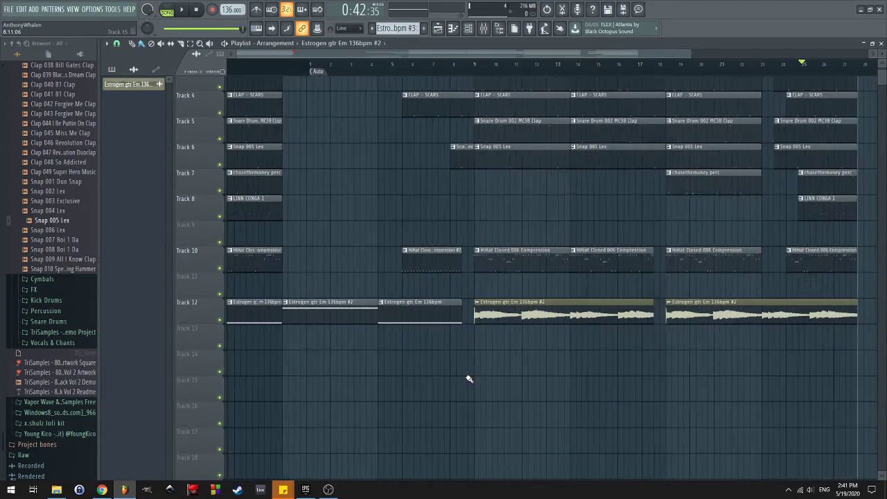
left_click(568, 315)
scroll(579, 326, "down", 2)
left_click_drag(579, 319, 482, 344)
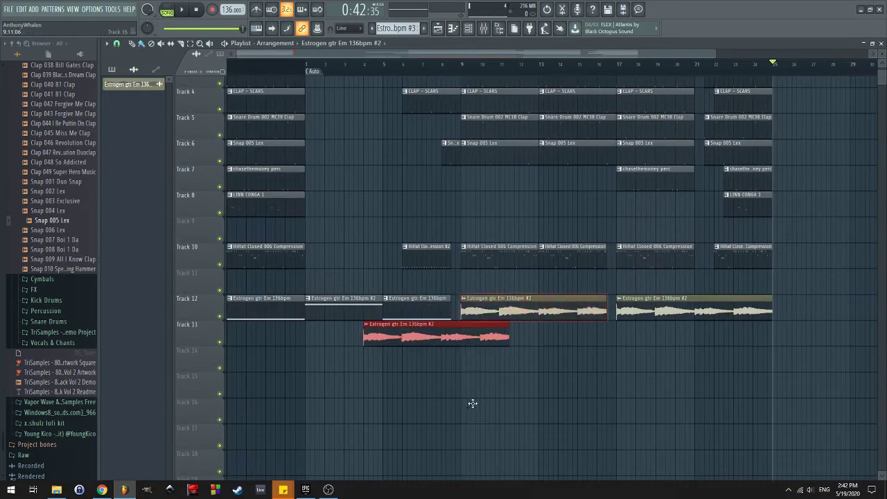
scroll(389, 373, "up", 2)
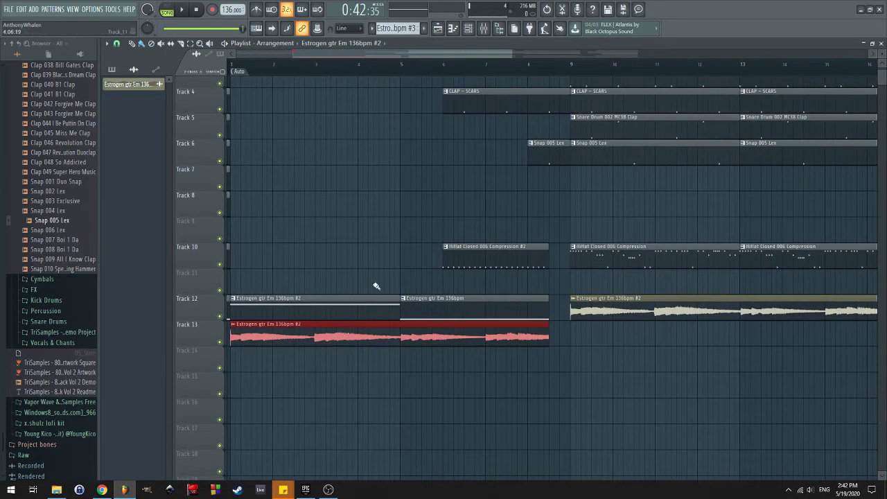
scroll(339, 336, "left", 3)
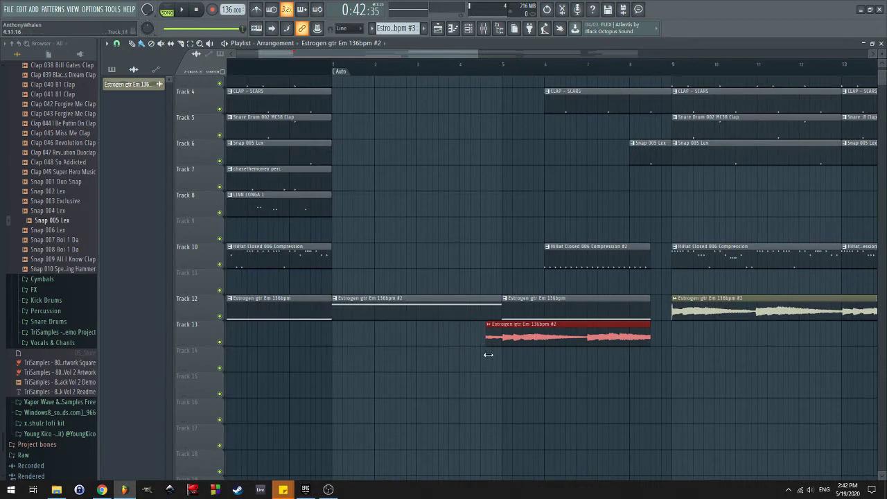
scroll(502, 355, "up", 4)
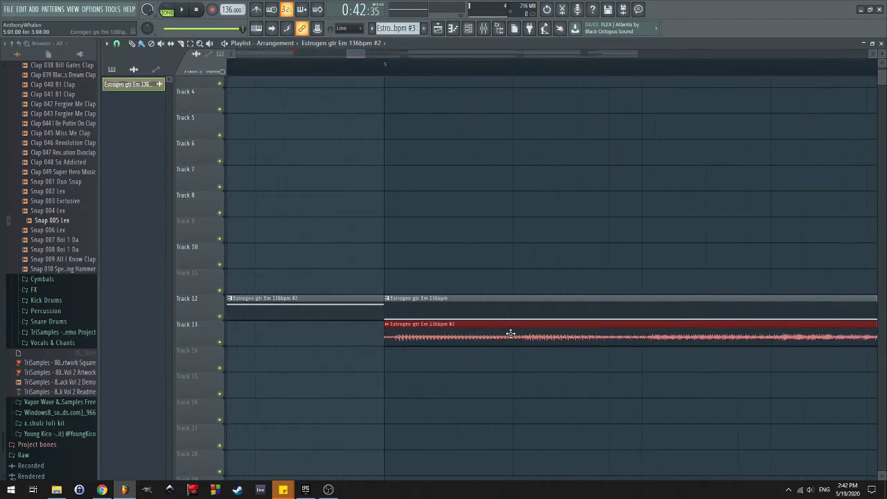
Set the declicking mode of the guitar audio channel to Smooth (bleeding) and check the clip's edges
left_click(132, 84)
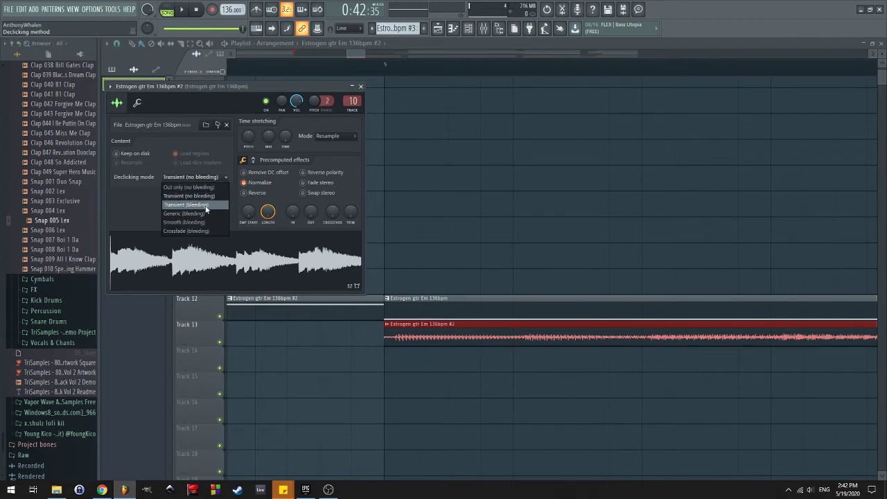
left_click(208, 177)
left_click(198, 222)
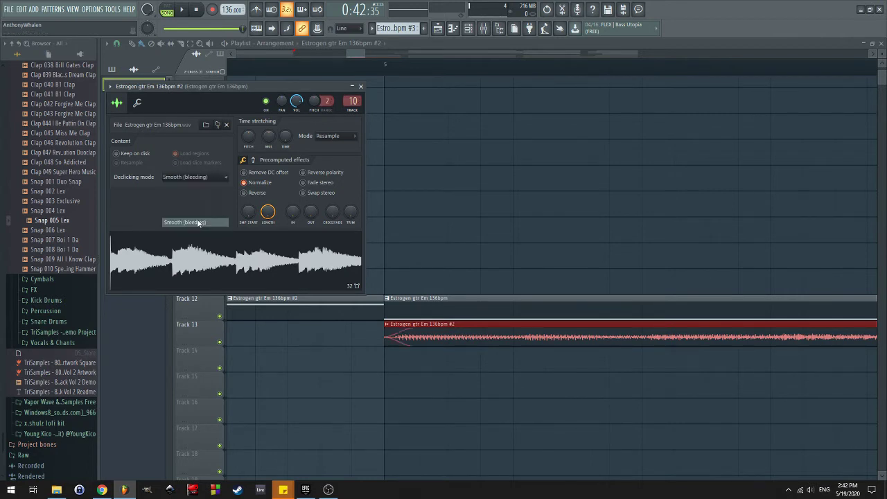
left_click(361, 86)
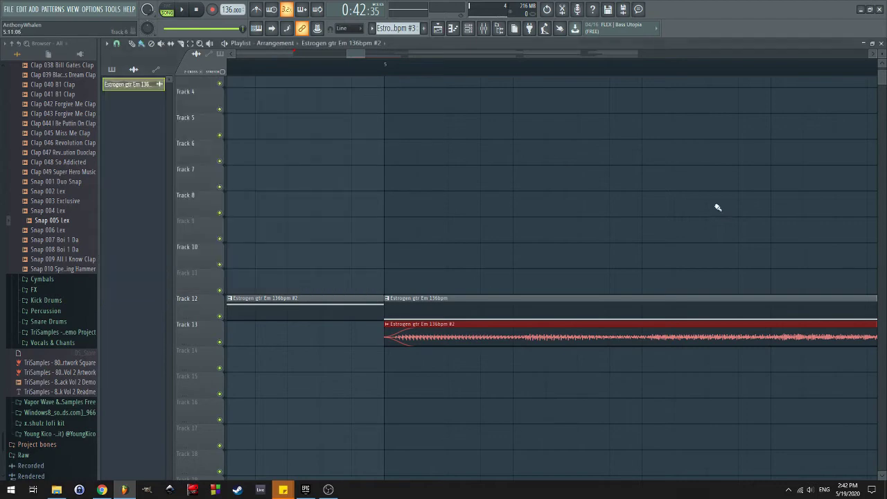
scroll(717, 206, "right", 3)
scroll(488, 267, "down", 2)
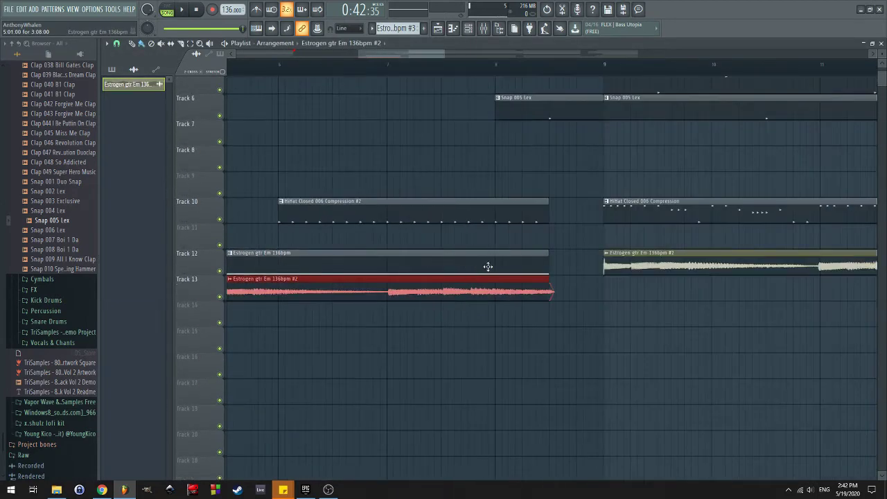
Place another copy of the bar 9 guitar audio clip at bar 1 on Track 13 and make it unique
scroll(554, 288, "down", 4)
key("space")
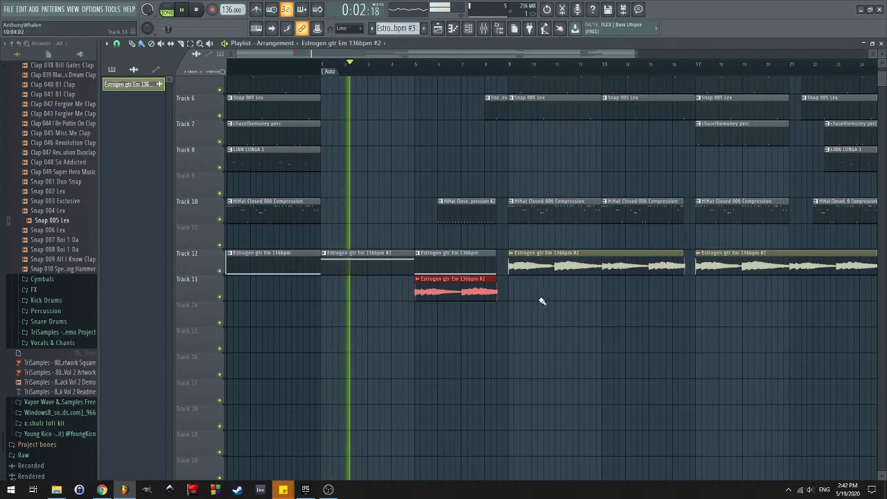
left_click(551, 264)
key("space")
left_click(366, 299)
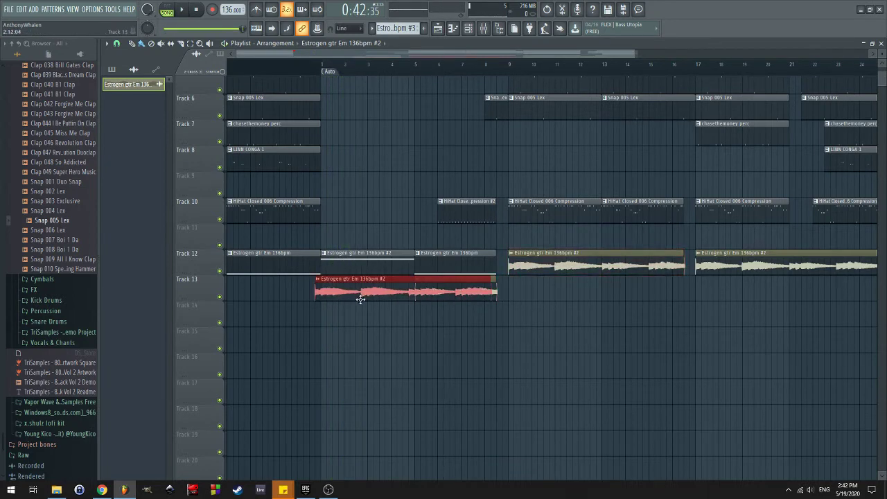
left_click(326, 281)
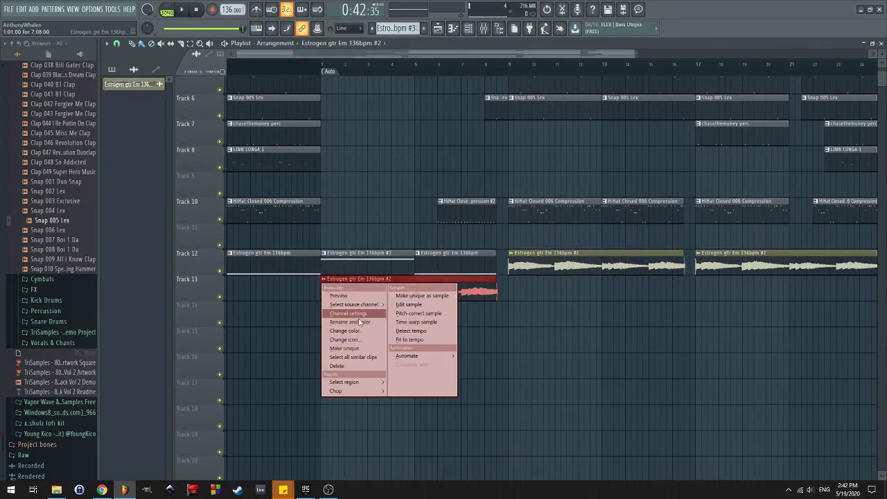
left_click(347, 348)
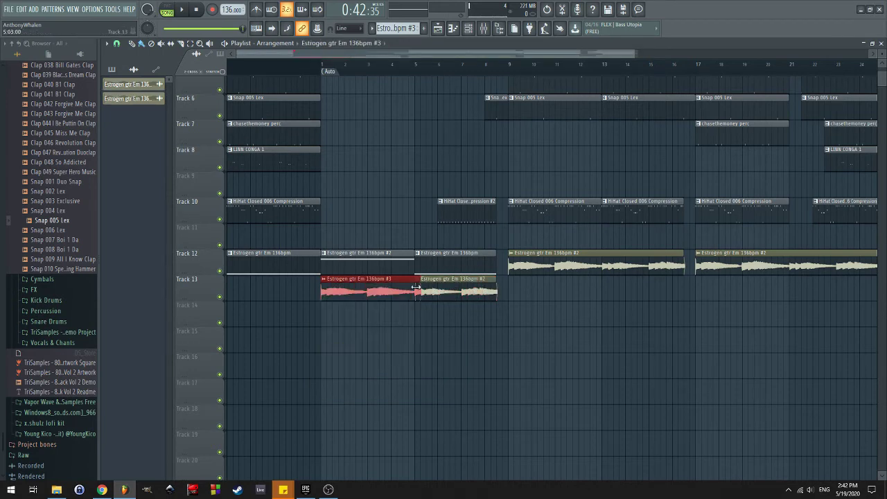
Set the bar 1 guitar audio clip's pitch shift to -200 cents with Auto stretch mode, and delete the guitar pattern clip above it
double_click(395, 298)
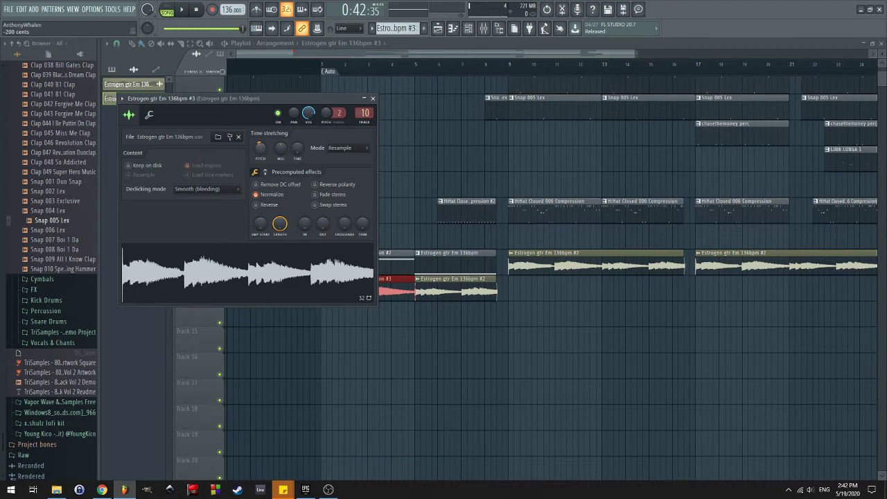
left_click(373, 98)
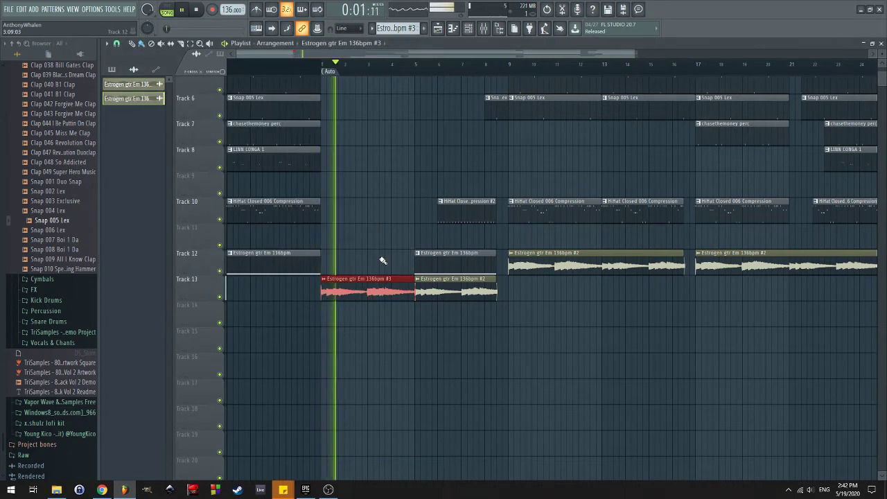
scroll(326, 305, "up", 2)
key("space")
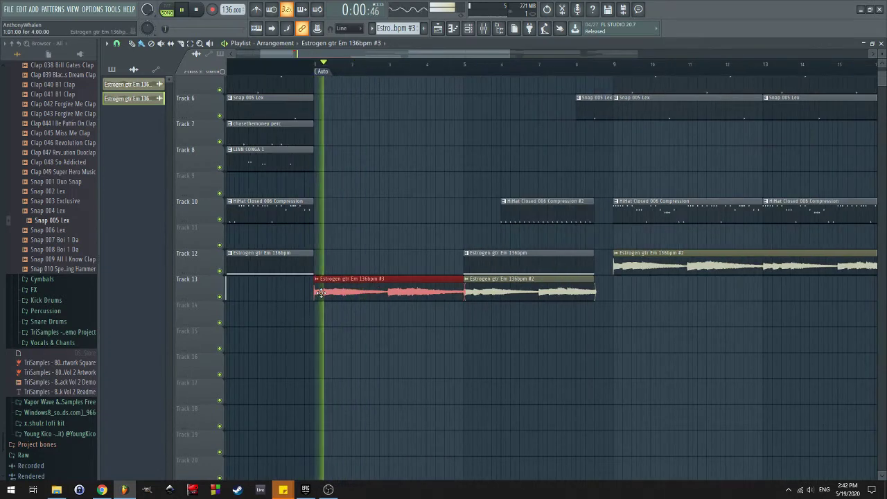
double_click(325, 298)
left_click(373, 98)
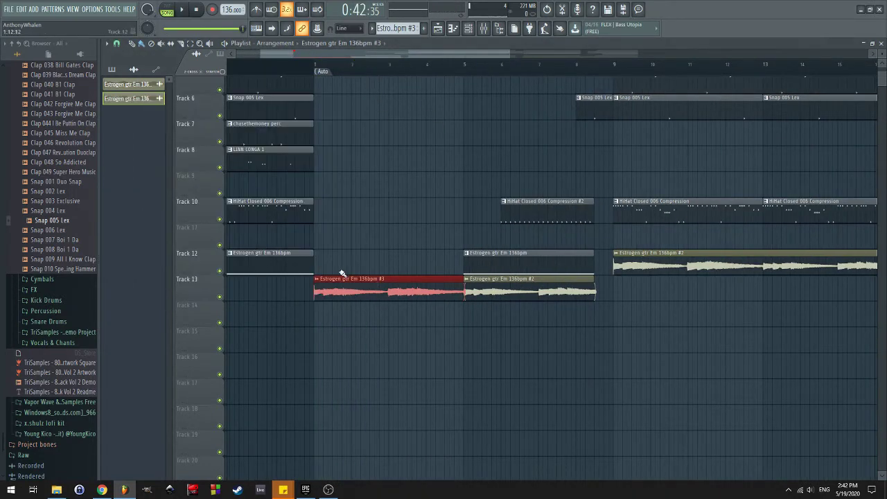
Delete the guitar pattern clip at bar 5 on Track 12 and move the two guitar audio clips from Track 13 up to Track 12
scroll(281, 298, "up", 4)
scroll(278, 323, "up", 3)
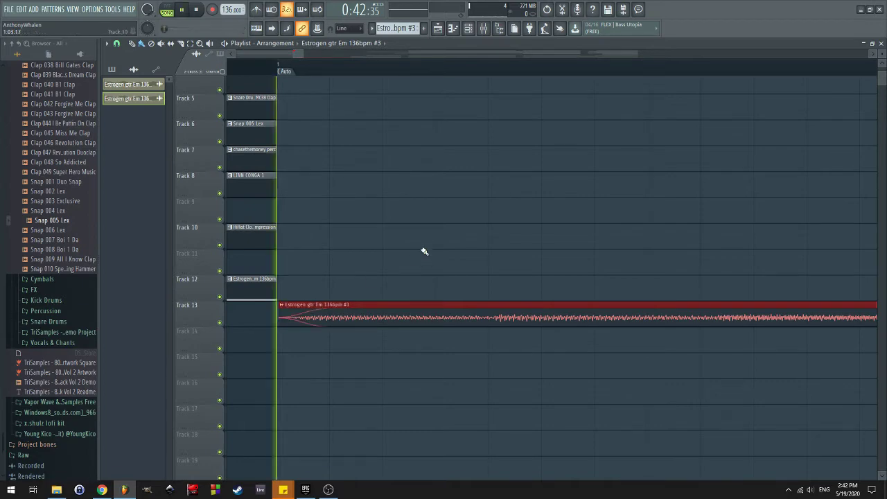
scroll(423, 251, "down", 5)
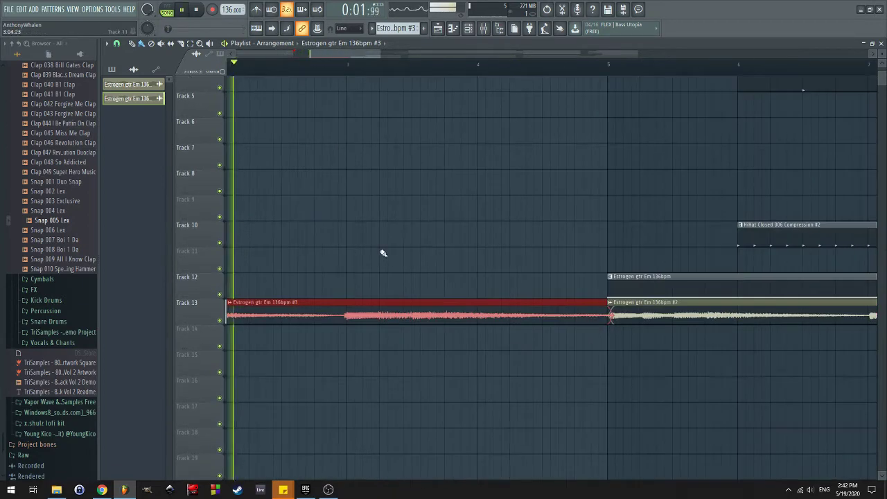
scroll(382, 252, "down", 3)
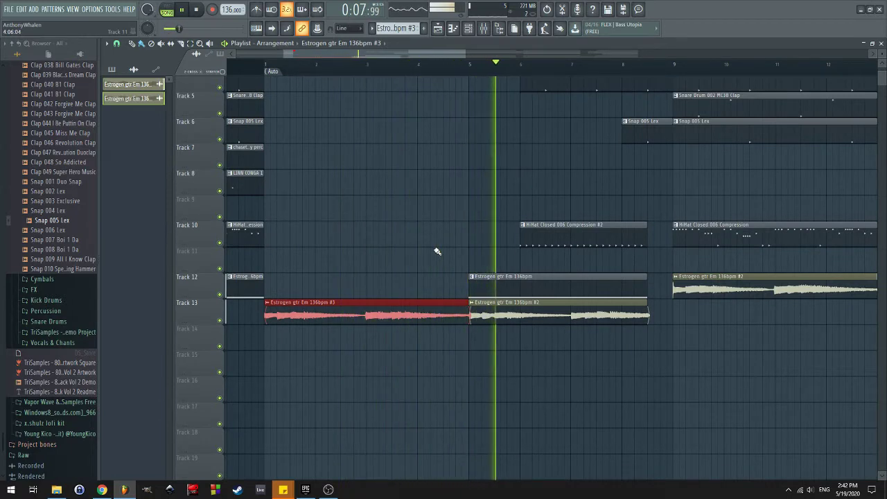
key("space")
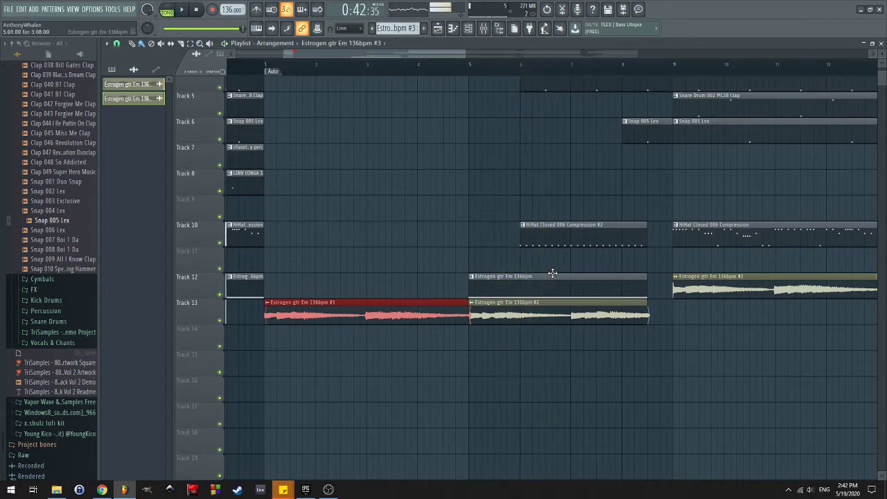
key("space")
right_click(554, 277)
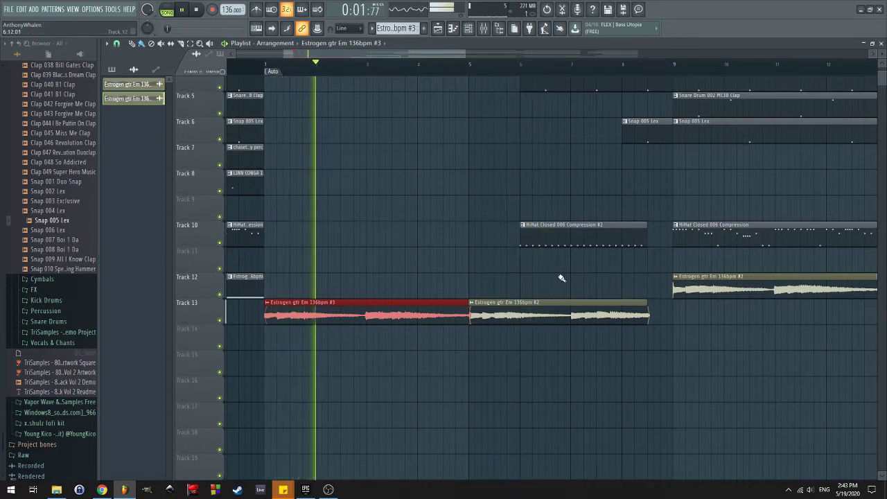
key("shift+Up")
left_click(347, 295)
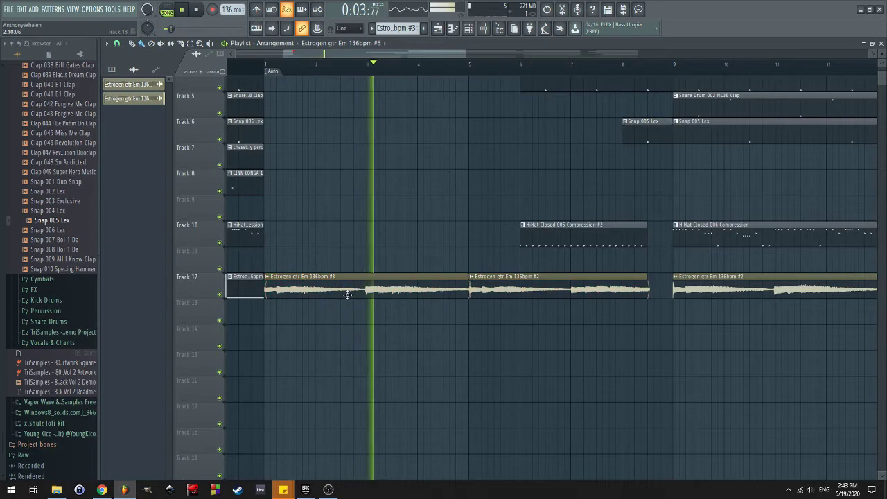
Check the channel settings of the bar 1 and bar 9 guitar audio clips and the guitar's mixer level during playback
double_click(347, 295)
key("Escape")
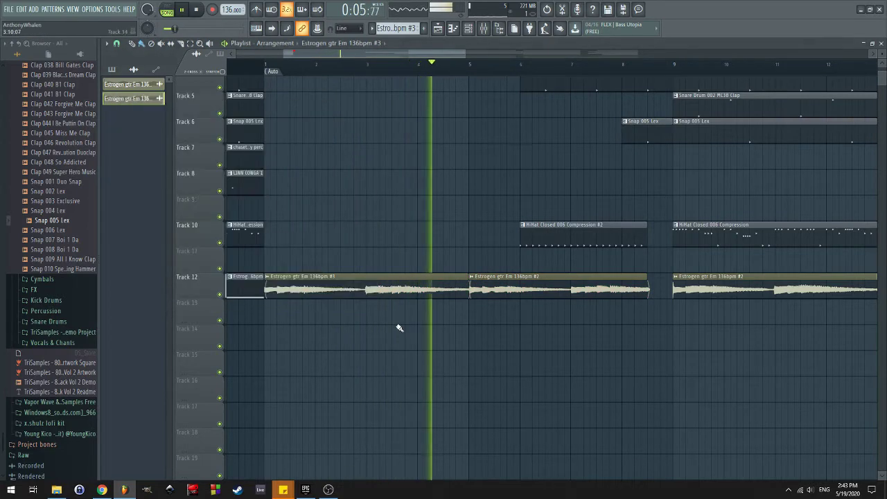
mouse_move(395, 294)
left_mouse_down()
mouse_move(395, 305)
mouse_move(394, 296)
left_mouse_up()
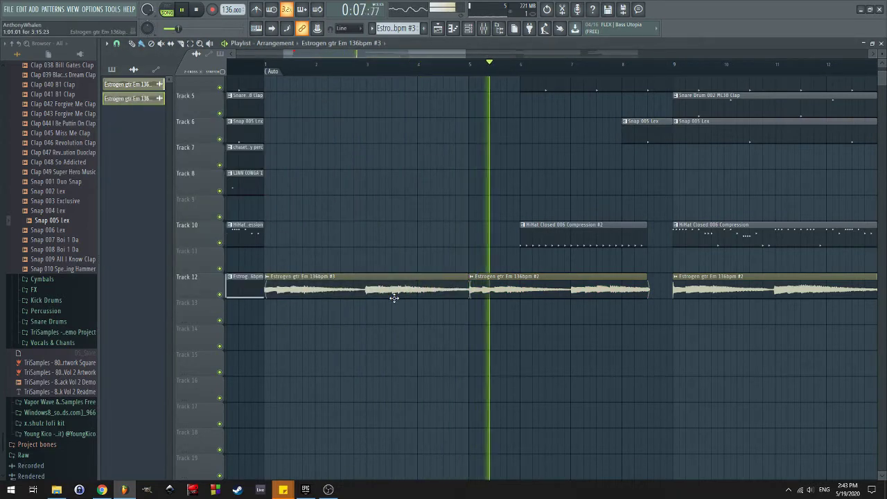
double_click(394, 297)
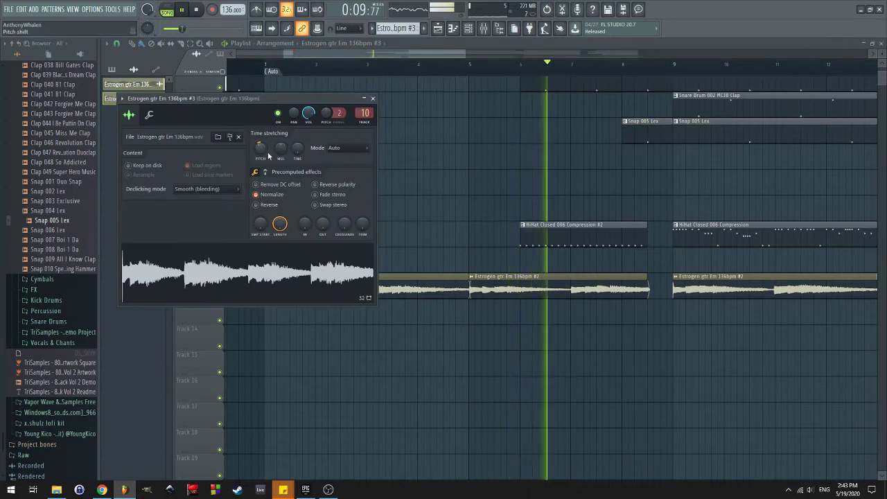
left_click(374, 99)
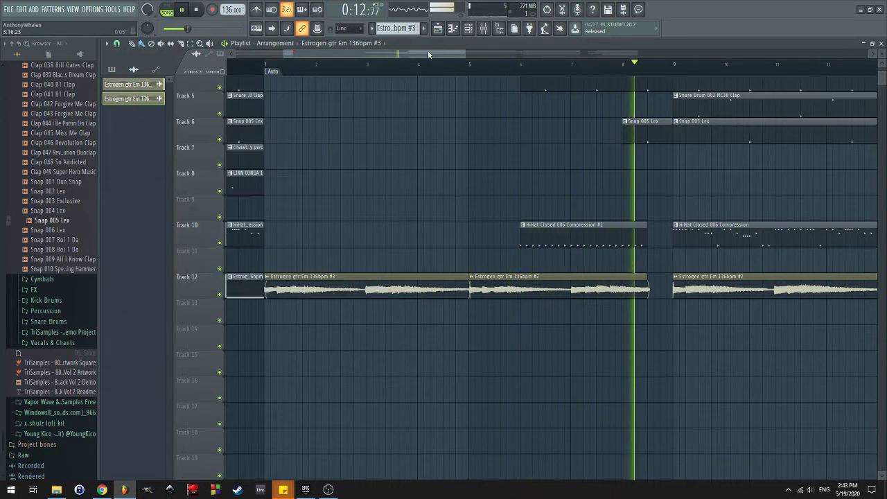
left_click(484, 31)
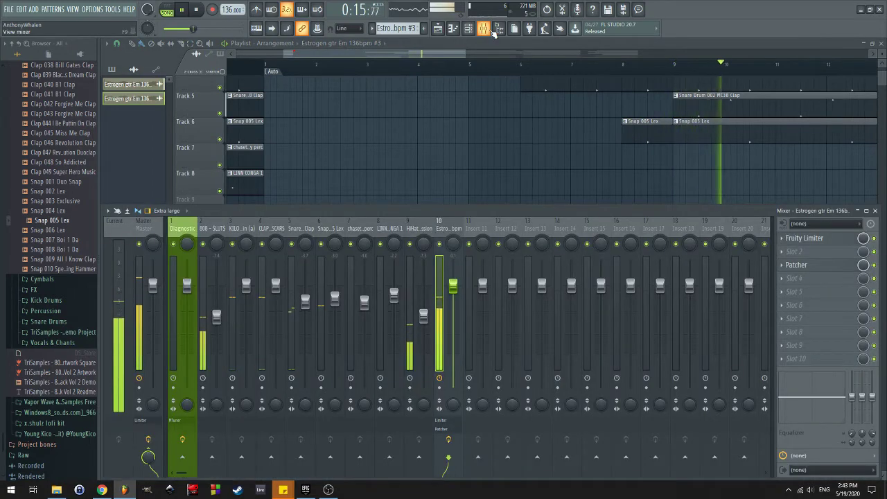
key("F9")
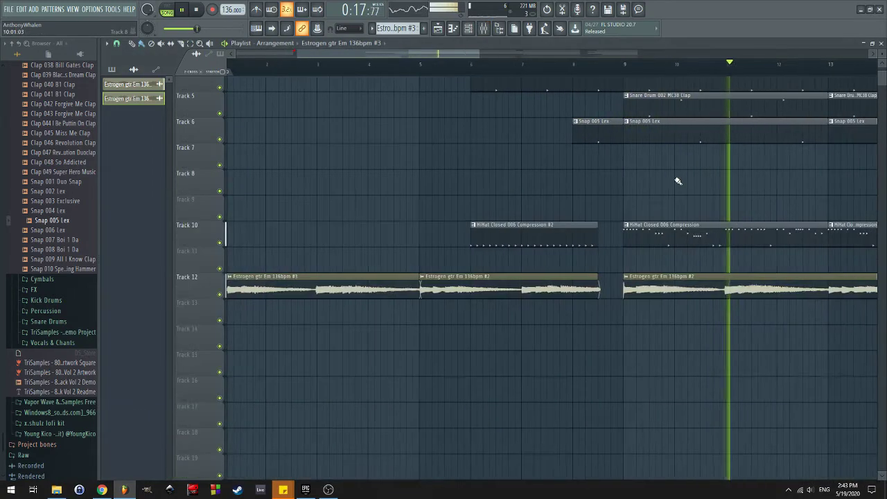
scroll(676, 182, "down", 2)
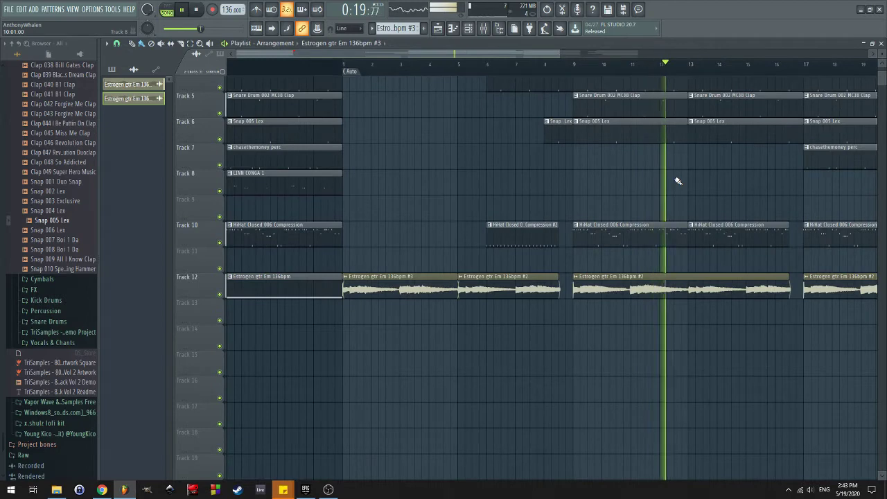
double_click(624, 288)
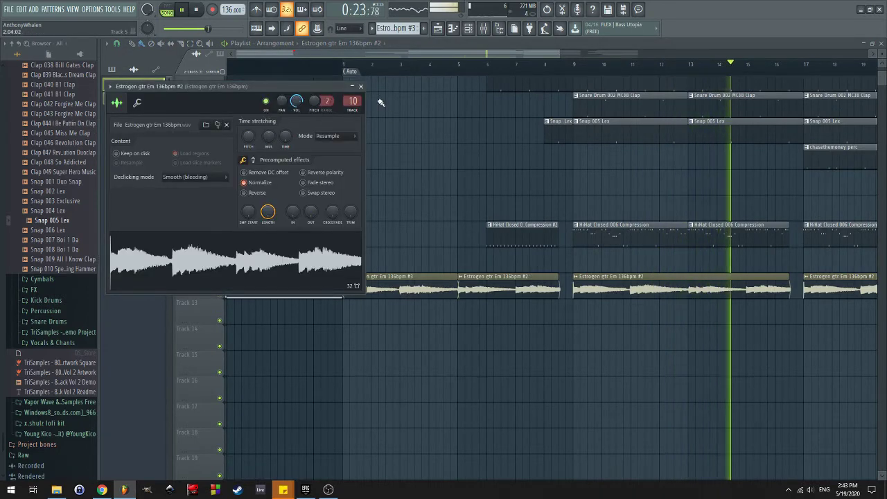
left_click(360, 86)
Compare the original guitar channel's sample settings and volume envelope with the settings of the bar 9 guitar audio clip
left_click(476, 32)
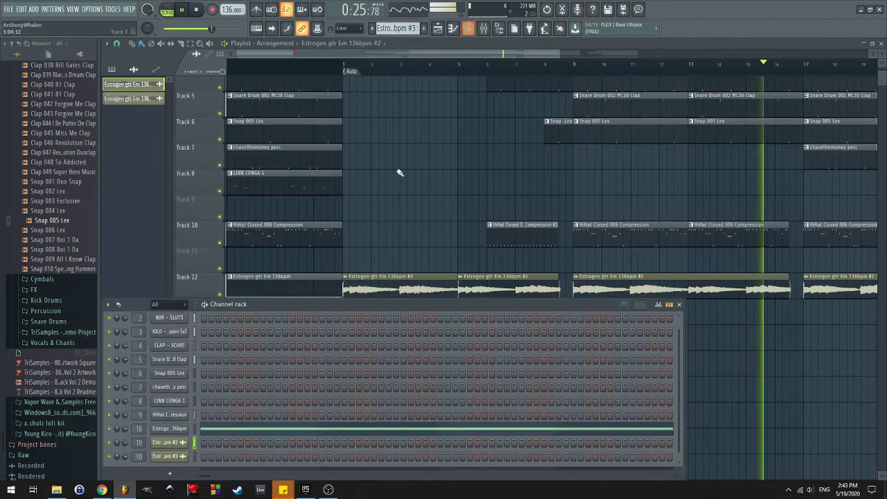
left_click(182, 429)
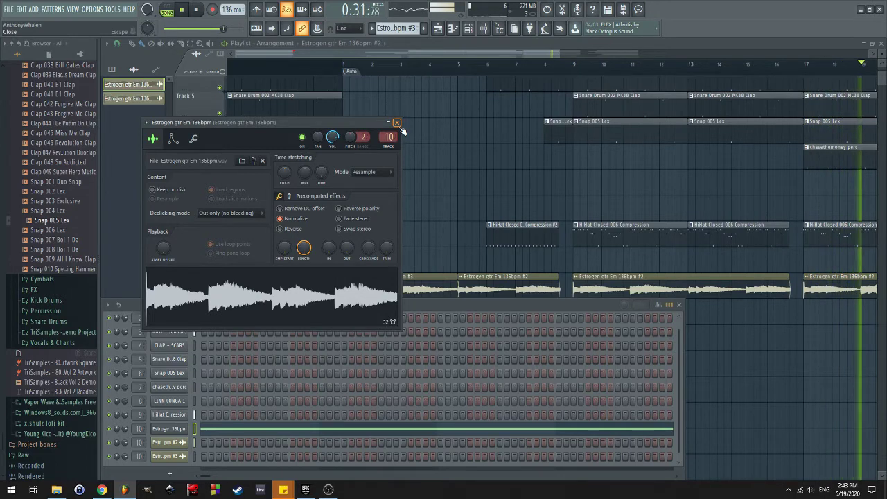
left_click(174, 141)
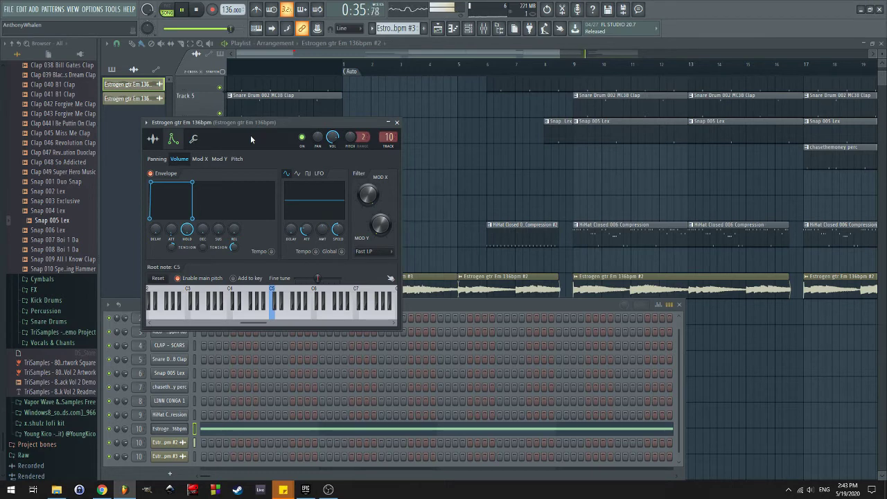
left_click(397, 123)
left_click(233, 276)
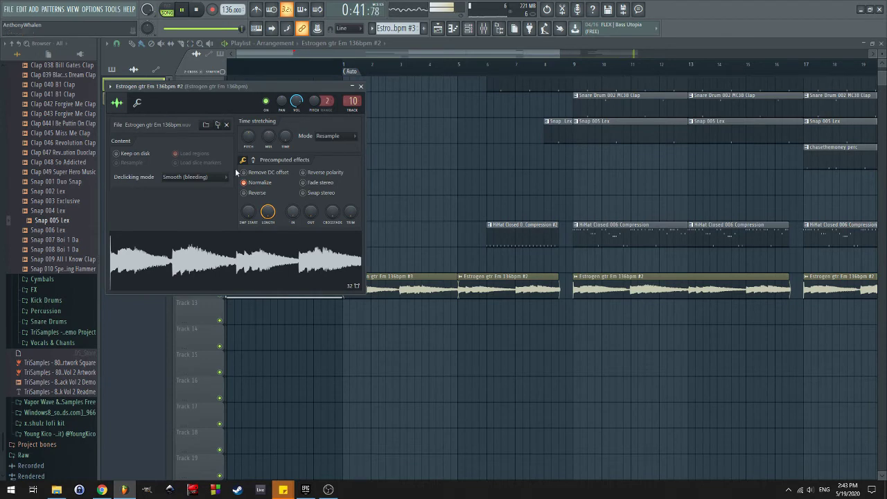
left_click(136, 104)
left_click(127, 104)
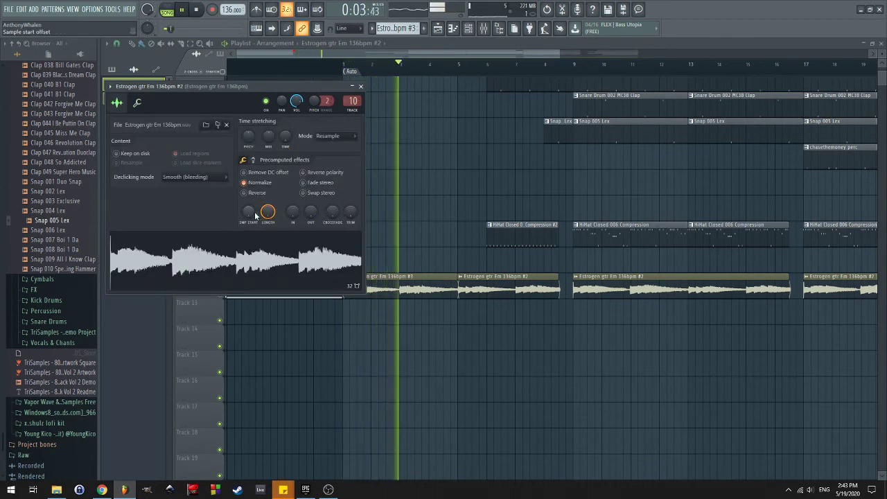
Try out the sample start and fade-in settings on the bar 9 guitar audio clip and inspect the clip starts at bars 9 and 17
left_click_drag(256, 216, 256, 193)
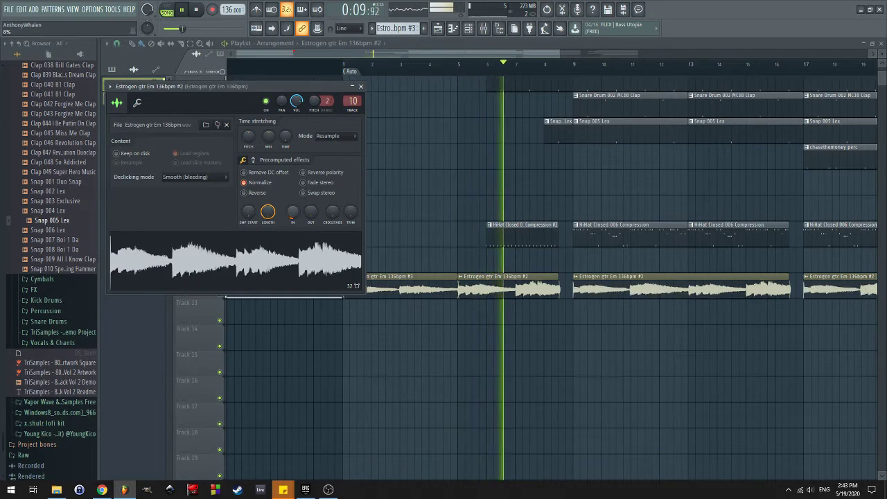
left_click(360, 87)
scroll(516, 317, "up", 6)
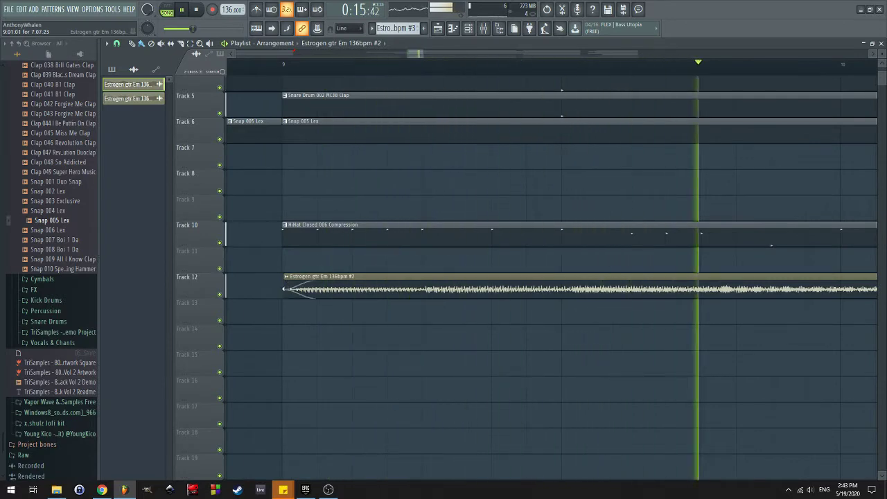
key("space")
key("space")
scroll(389, 271, "down", 6)
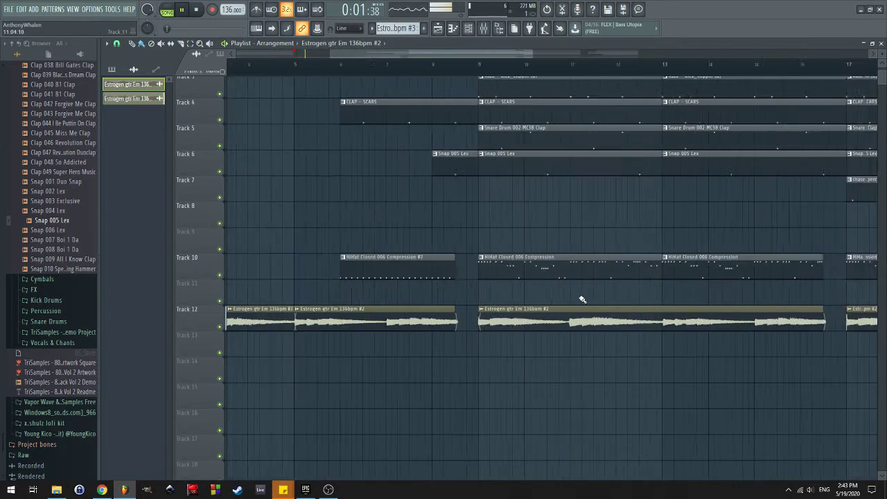
scroll(601, 300, "up", 8)
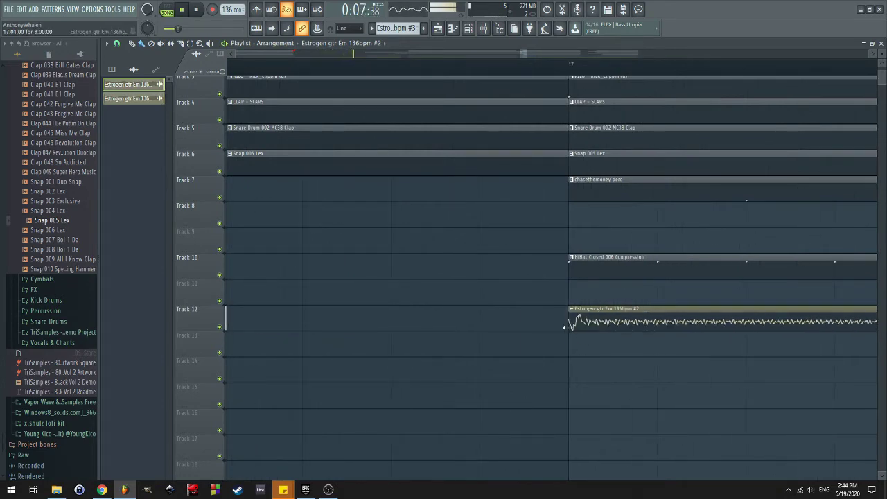
scroll(437, 348, "down", 6)
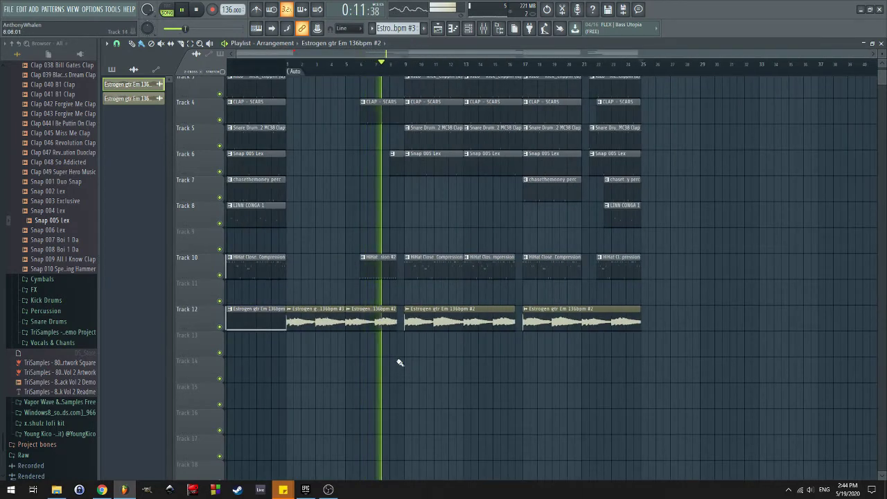
scroll(400, 363, "up", 3)
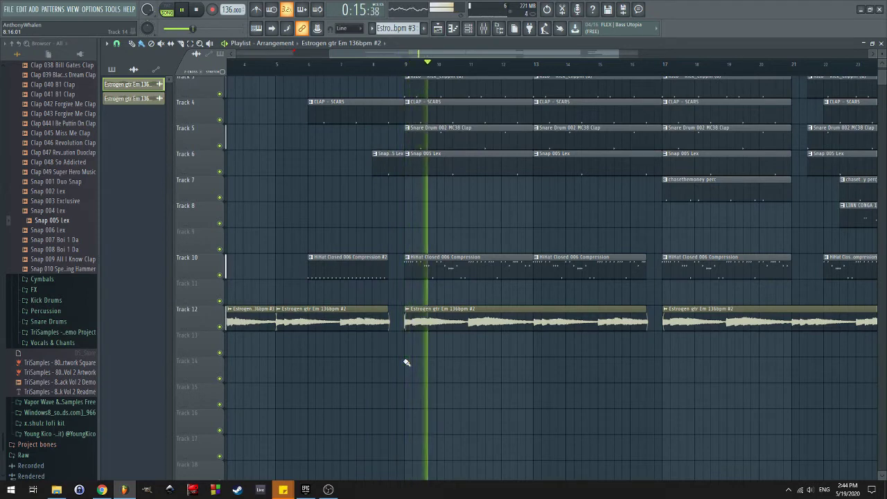
Turn off Normalize for the guitar audio clip at bar 9
left_click(470, 28)
left_click(469, 27)
scroll(458, 181, "down", 1)
double_click(483, 287)
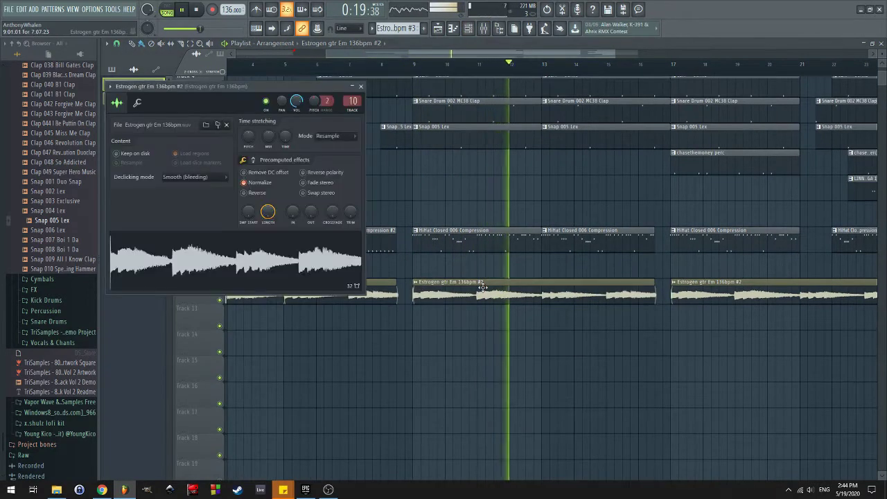
left_click(243, 183)
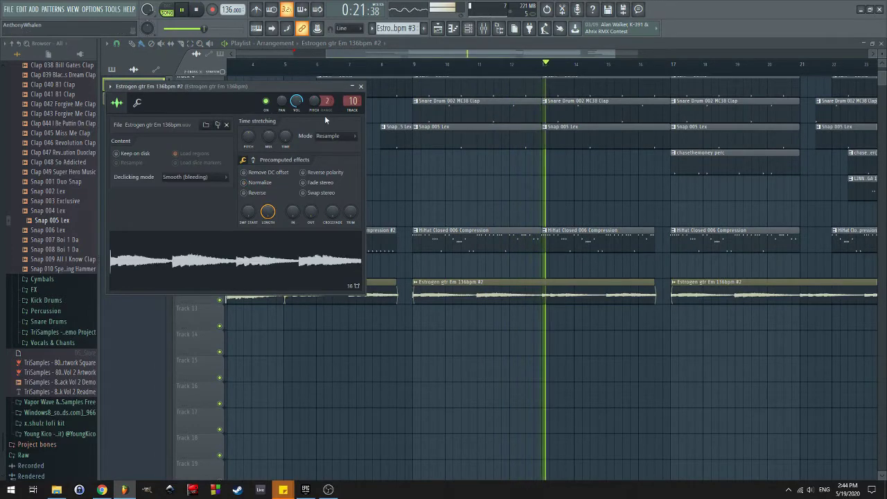
left_click(360, 87)
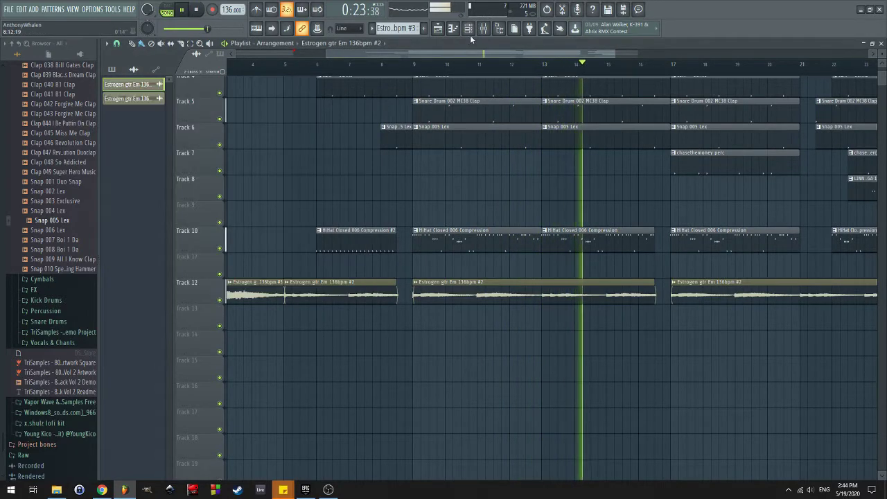
Check the Fruity Limiter on the guitar's mixer track during playback
left_click(483, 28)
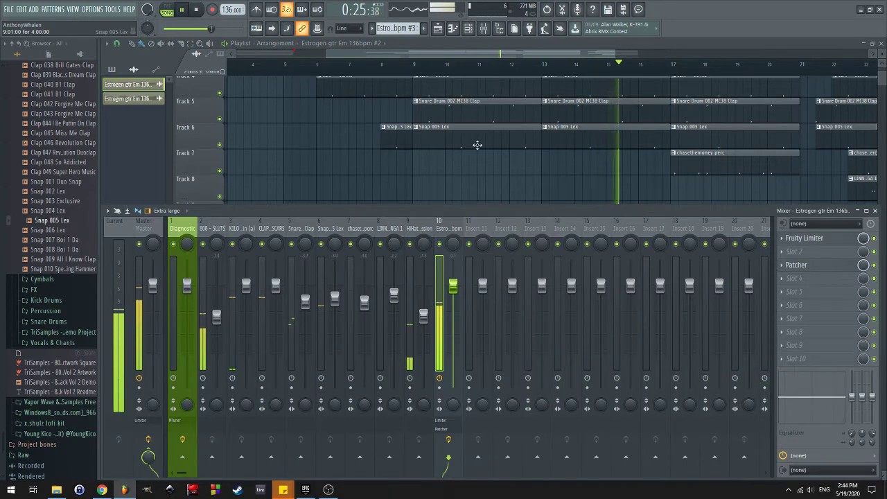
left_click(803, 238)
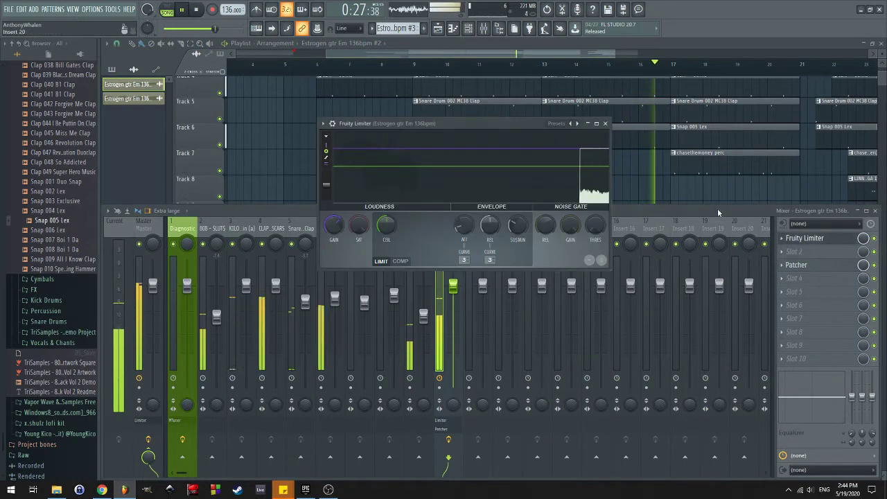
left_click(606, 123)
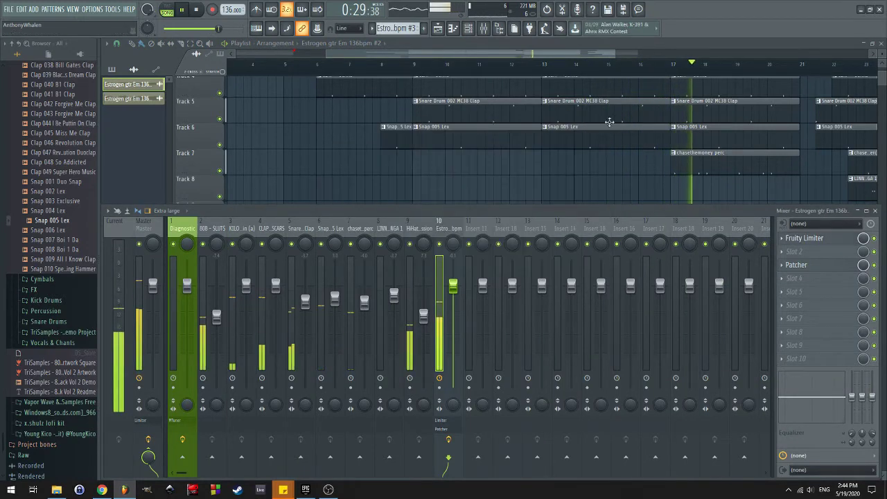
Turn Normalize back on for the bar 9 guitar audio clip and check the guitar mixer track's Fruity Limiter during playback
key("F9")
left_click(430, 270)
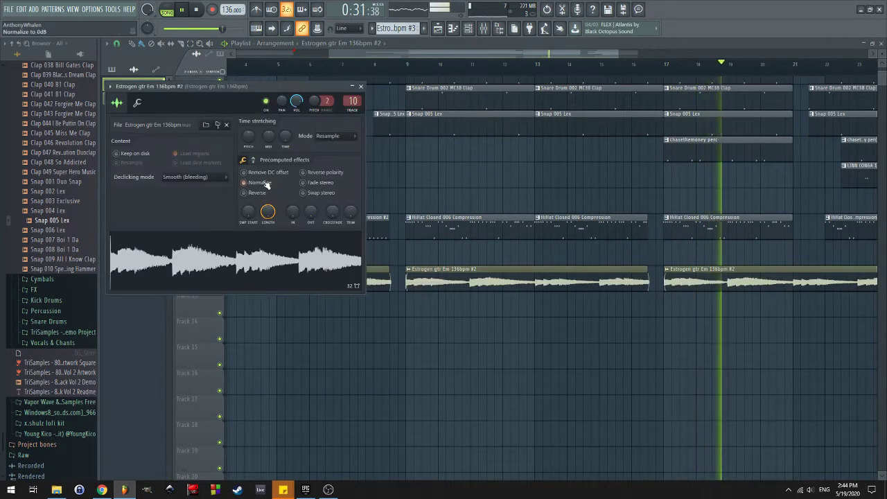
left_click(360, 86)
left_click(485, 29)
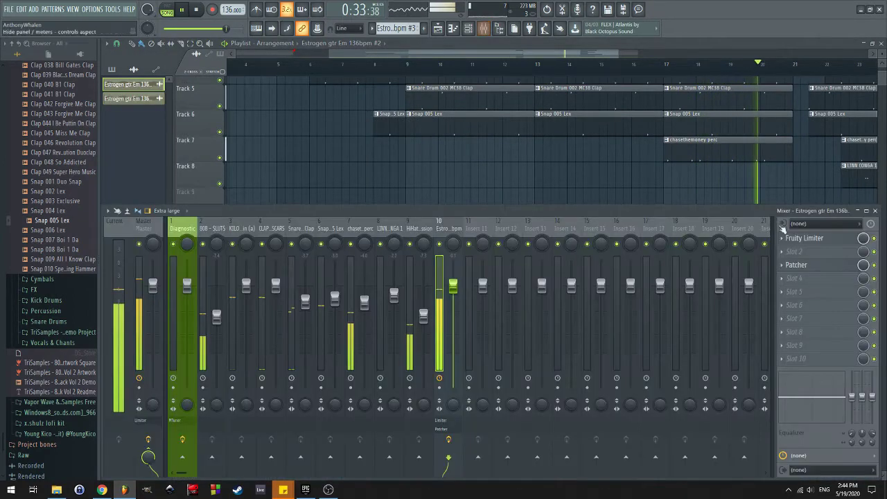
left_click(806, 239)
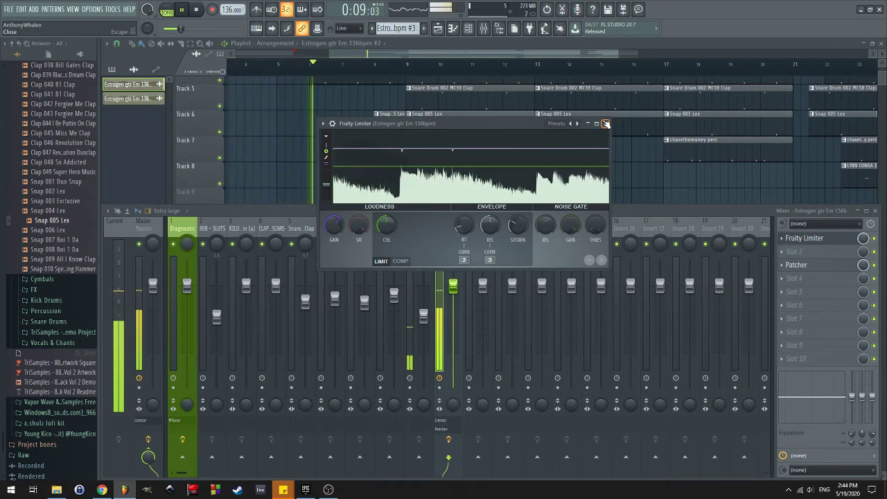
left_click(637, 148)
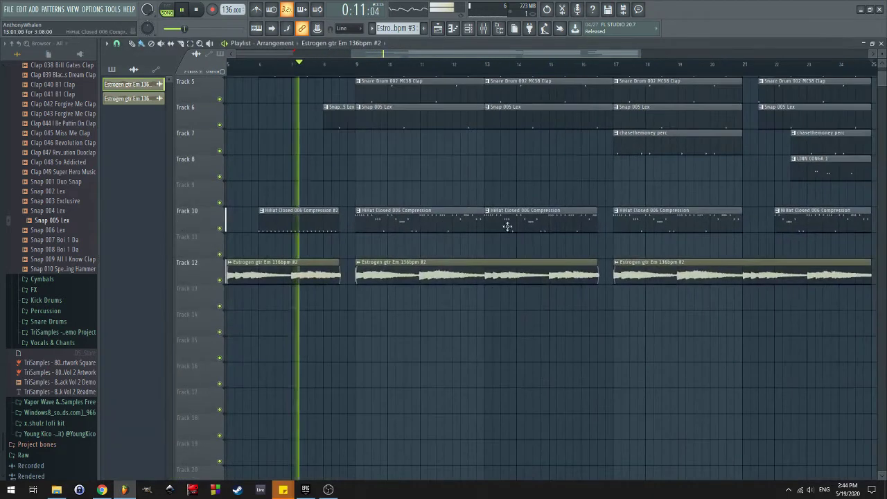
Turn off Normalize in the channel settings of the guitar audio clip at bar 9
left_click(395, 262)
left_click(277, 182)
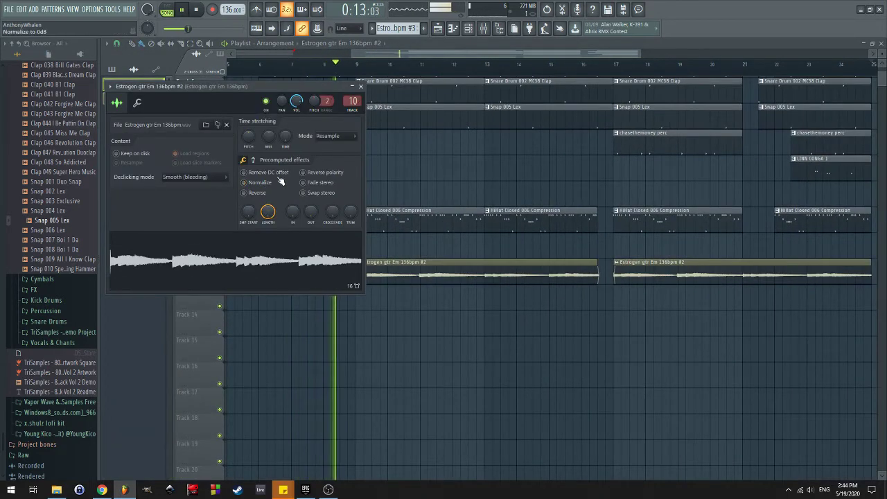
left_click(360, 86)
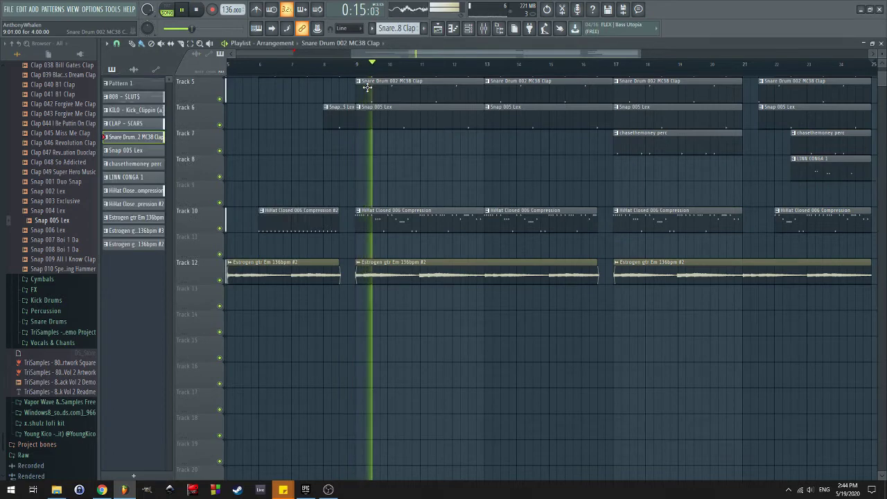
Restart playback from bar 1 and turn off Normalize for the guitar audio clip at bar 1
scroll(590, 163, "down", 3)
left_click(297, 64)
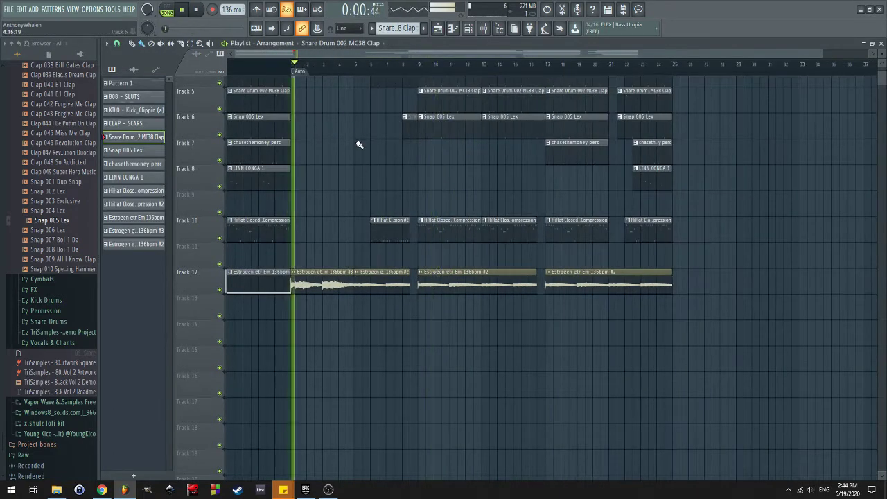
scroll(346, 180, "up", 3)
left_click(308, 274)
double_click(309, 274)
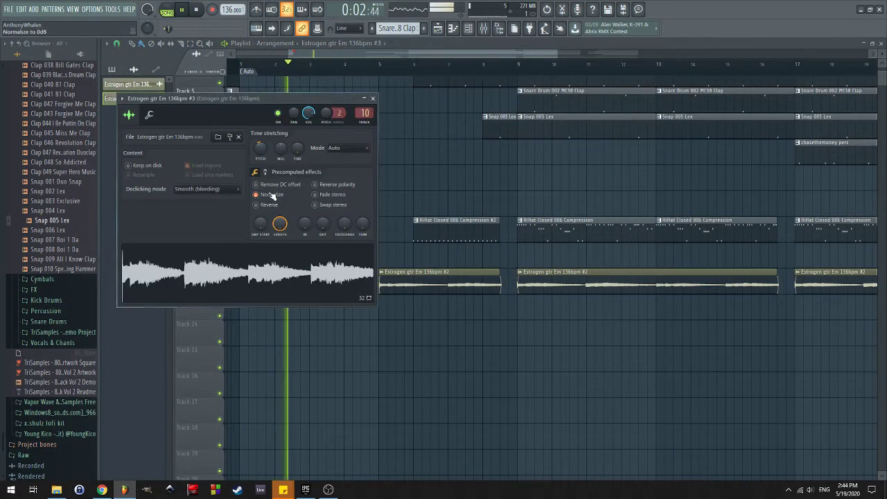
key("space")
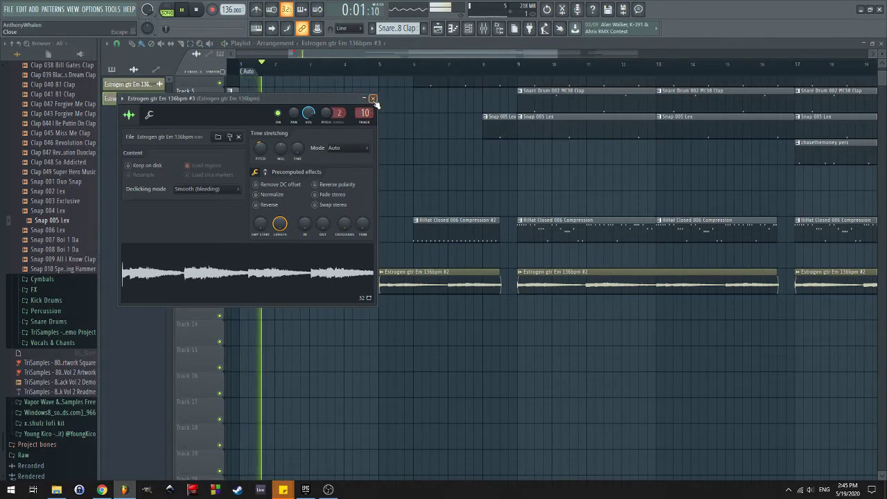
left_click(373, 100)
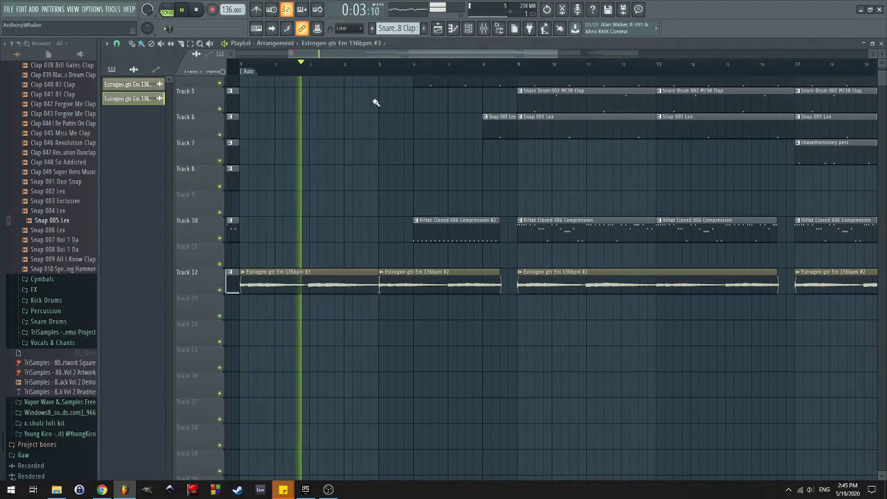
Examine the joins and gaps between the guitar audio clips from bar 1 to bar 9 during playback
scroll(342, 304, "up", 3)
scroll(283, 313, "down", 3)
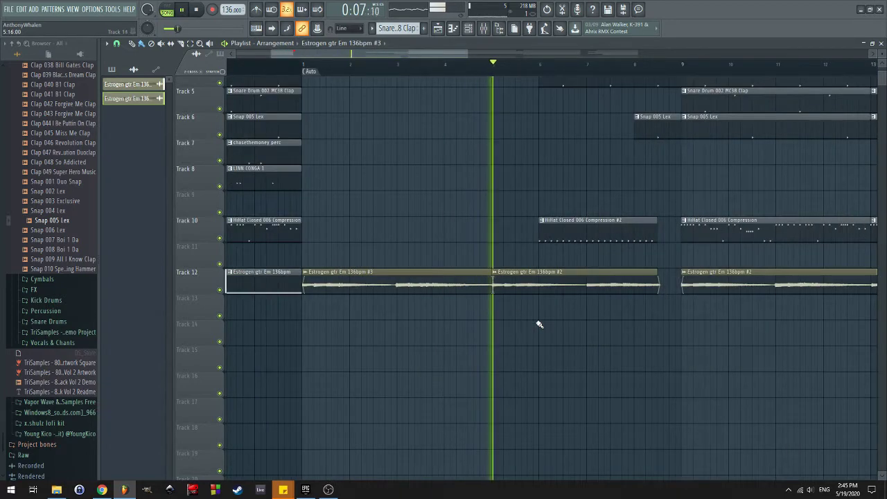
scroll(554, 322, "right", 2)
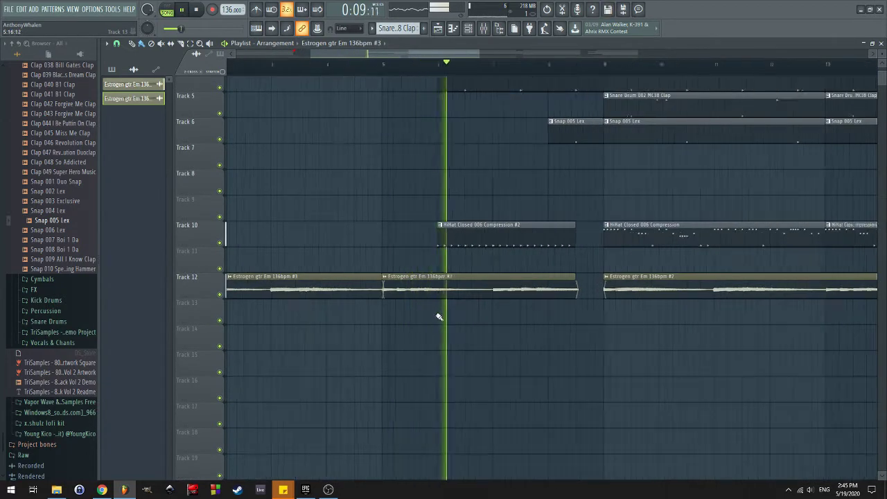
scroll(511, 323, "up", 3)
scroll(620, 328, "up", 1)
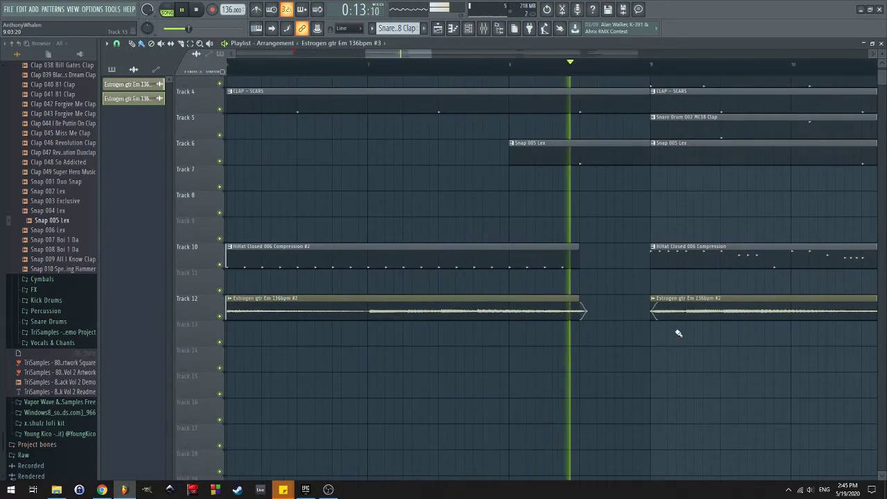
scroll(678, 331, "up", 1)
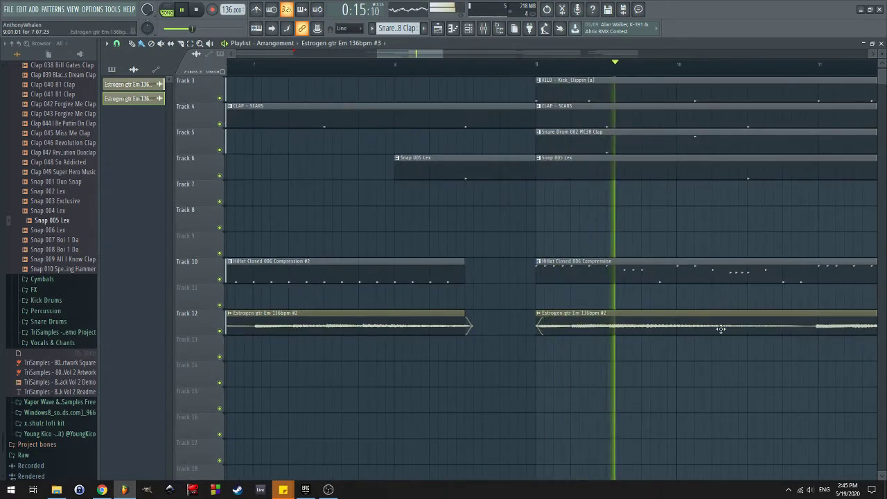
scroll(679, 330, "down", 4)
scroll(562, 291, "up", 1)
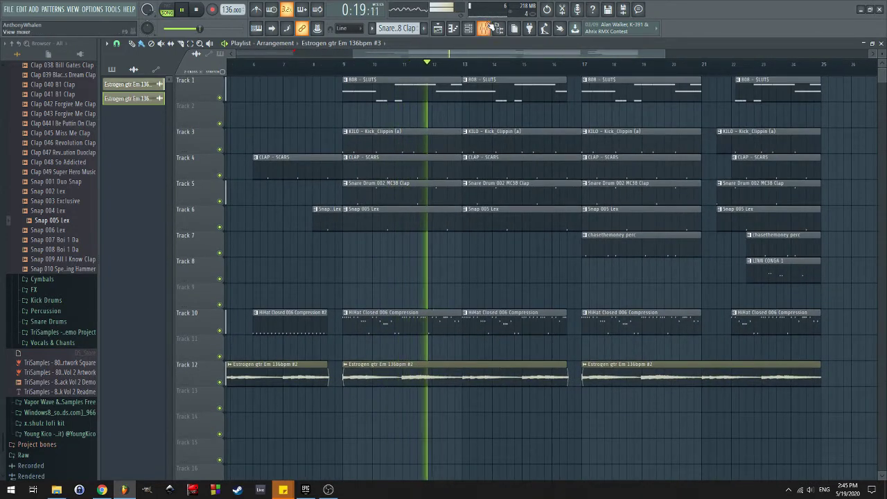
Check the mixer levels and review the drum and guitar arrangement from bar 13 to bar 25 during playback
left_click(484, 29)
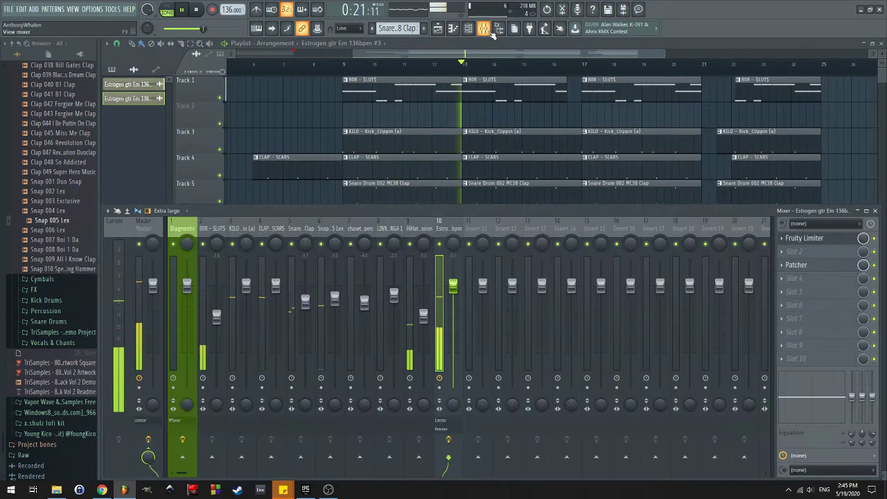
left_click(541, 145)
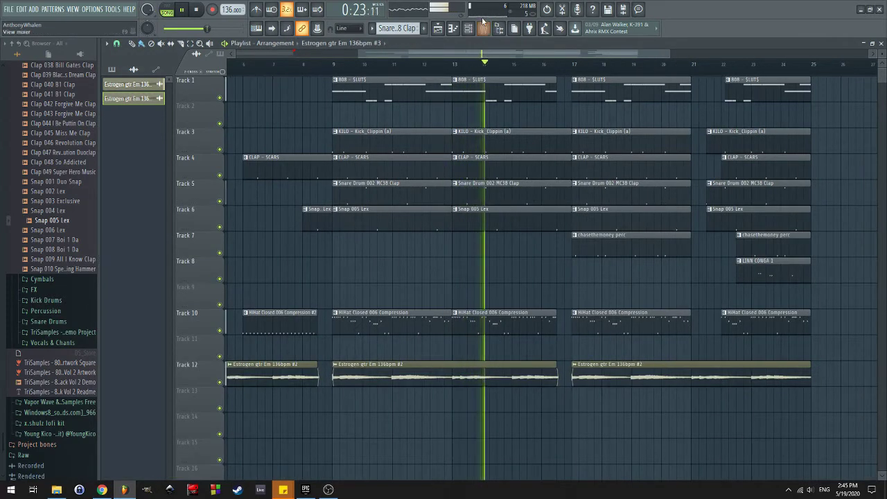
left_click(484, 26)
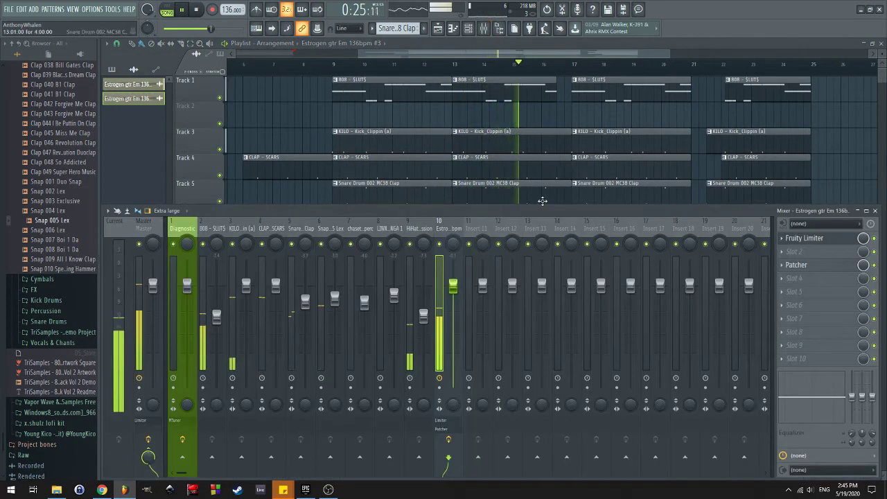
left_click(481, 190)
scroll(481, 190, "up", 3)
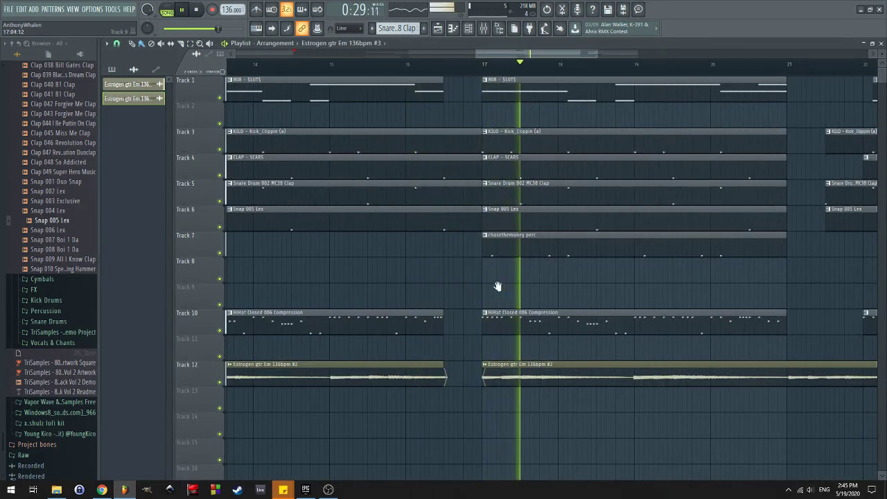
scroll(472, 291, "up", 1)
scroll(631, 320, "up", 1)
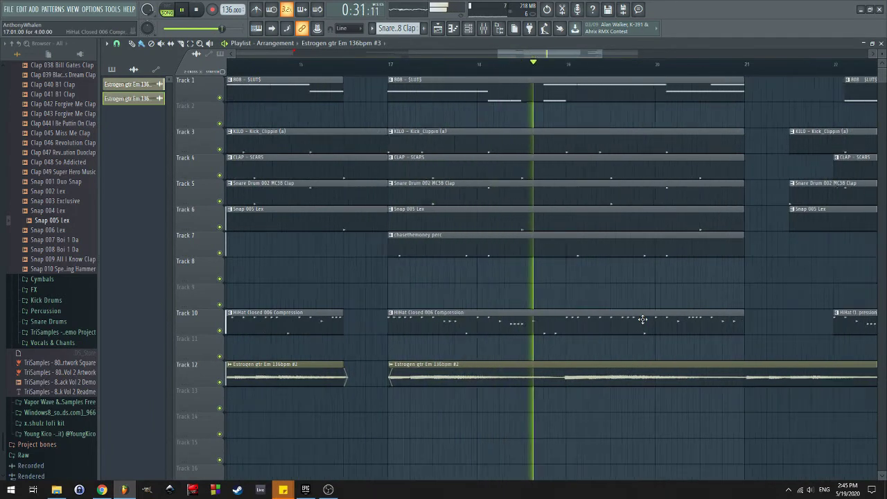
scroll(644, 318, "down", 3)
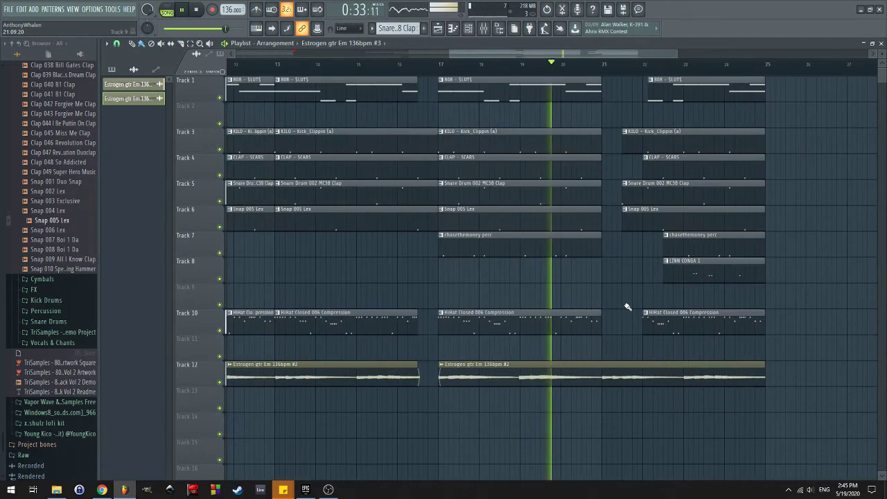
scroll(628, 309, "down", 2)
scroll(532, 312, "up", 1)
scroll(604, 340, "up", 2)
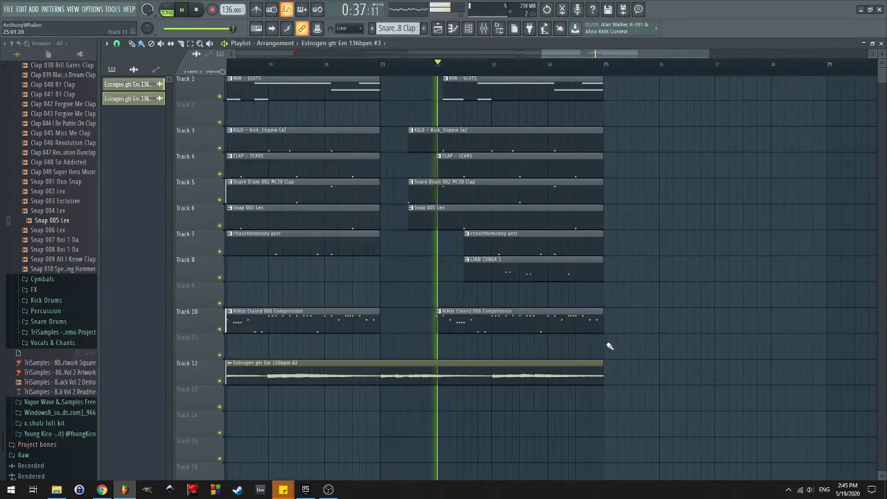
Copy the bar 17 guitar audio clip to bar 25 on Track 12 and inspect the join
scroll(600, 346, "down", 3)
left_click(564, 374)
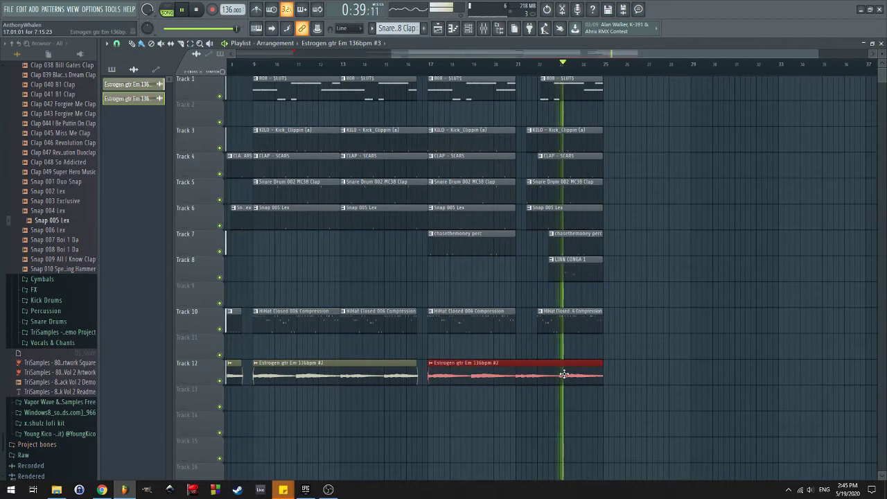
left_click_drag(564, 374, 737, 371)
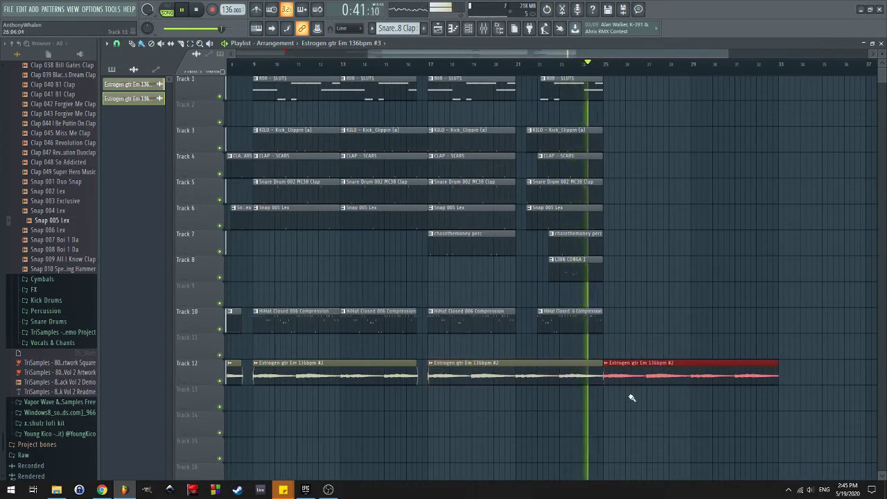
scroll(632, 397, "up", 3)
scroll(643, 396, "up", 4)
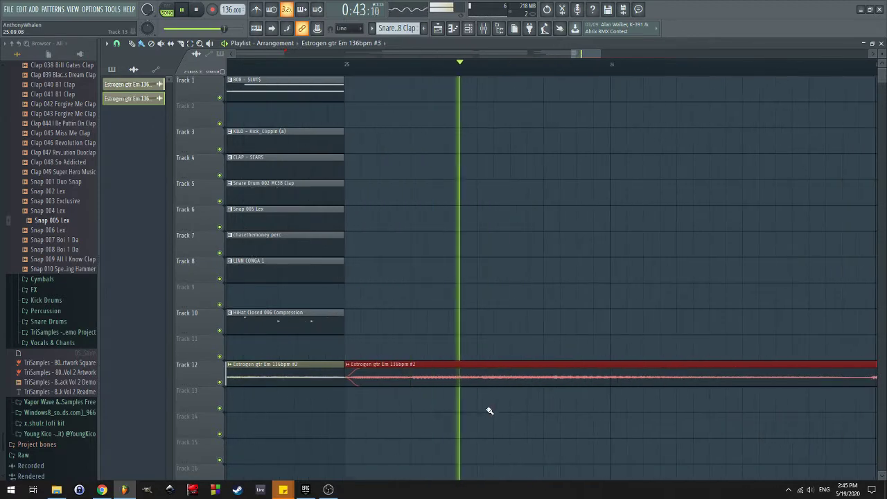
scroll(644, 396, "down", 3)
scroll(555, 390, "down", 2)
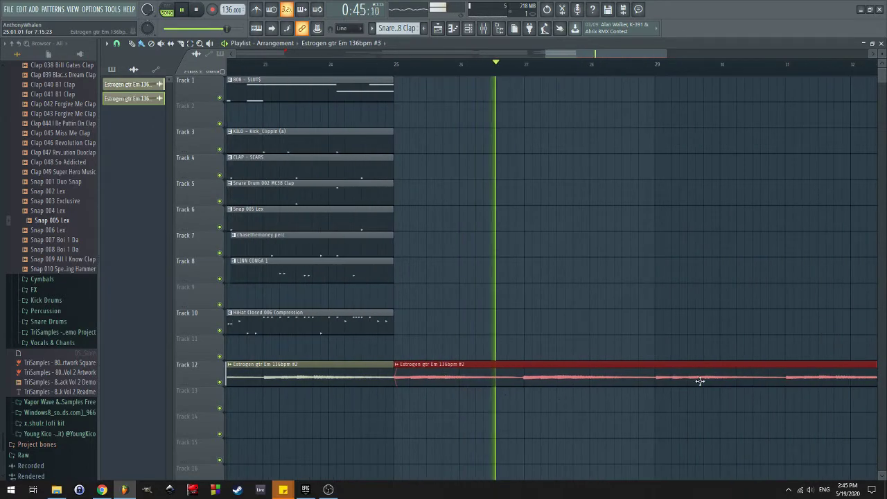
scroll(798, 384, "down", 3)
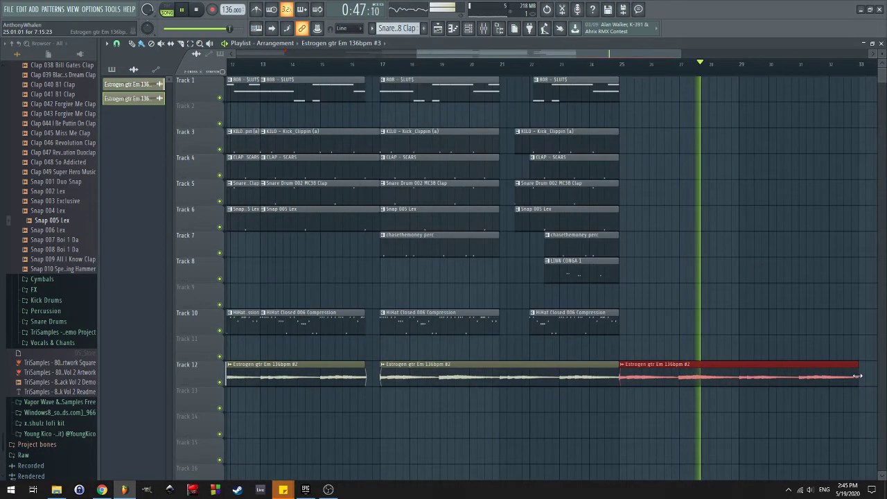
Stop playback, slice the bar 25 guitar clip at bar 26 and just before bar 27, and remove the piece between the cuts
key("space")
scroll(644, 400, "up", 3)
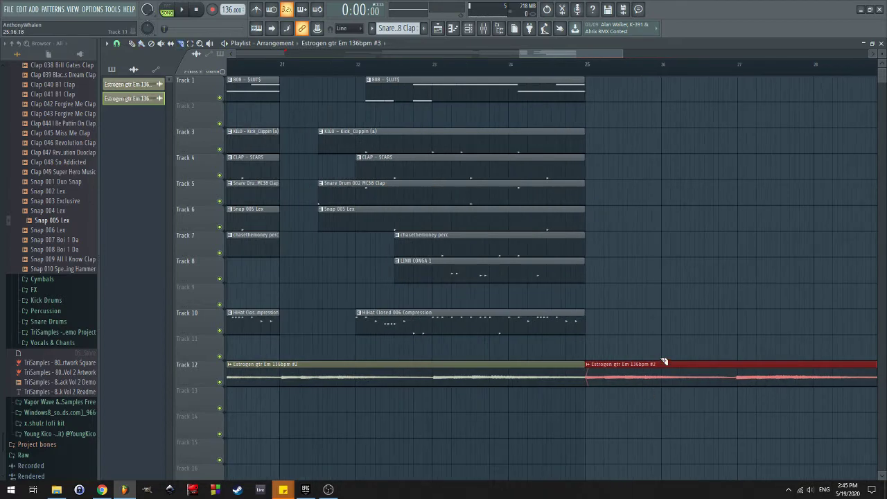
left_click_drag(664, 398, 669, 398)
scroll(624, 397, "right", 2)
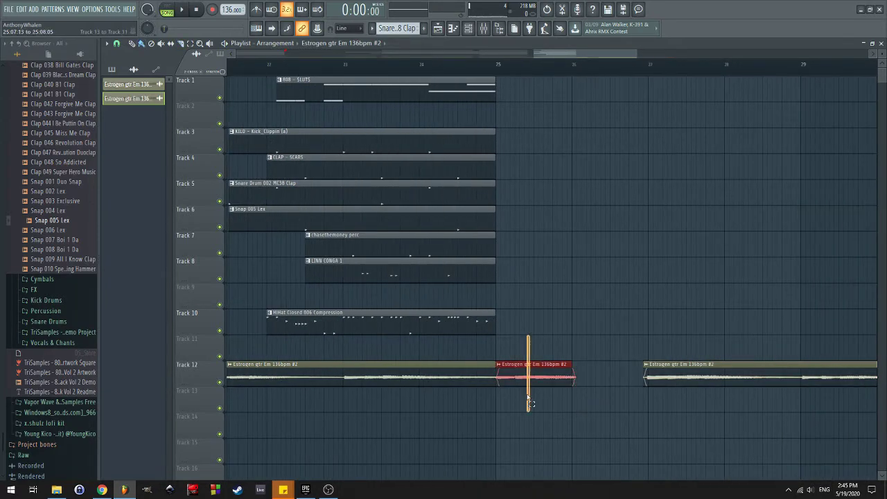
Duplicate the one-bar guitar piece at bar 25 and place the copy on Track 11 at bar 26
key("ctrl+b")
scroll(607, 364, "up", 4)
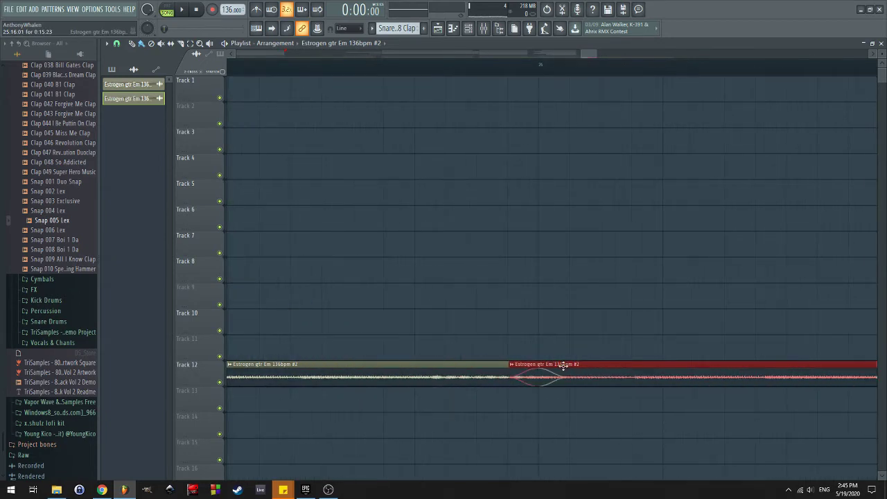
left_click_drag(574, 359, 612, 346)
scroll(601, 387, "down", 3)
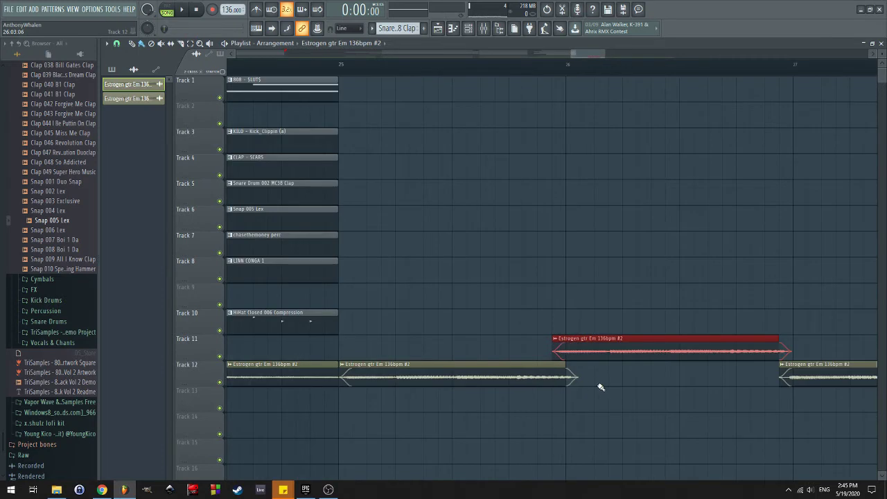
scroll(601, 387, "up", 2)
scroll(561, 379, "down", 3)
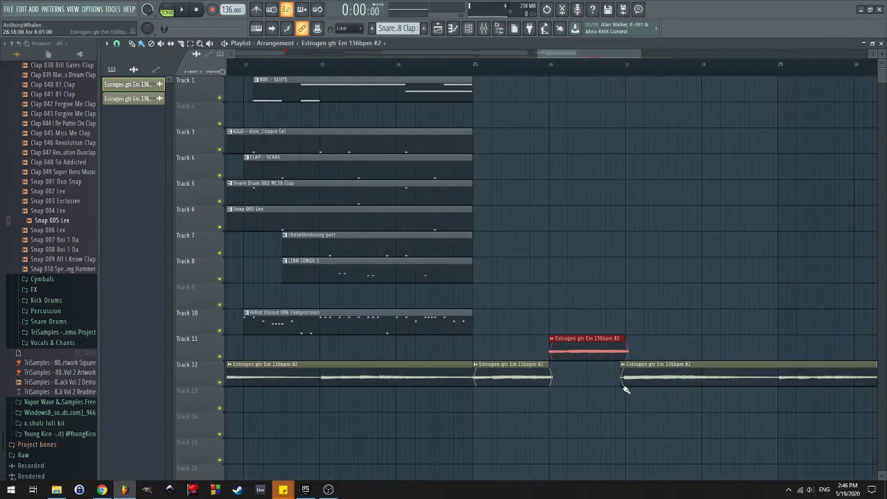
scroll(579, 390, "up", 4)
scroll(444, 377, "down", 1)
Play the arrangement from bar 25 to check the transitions between the sliced guitar pieces
key("space")
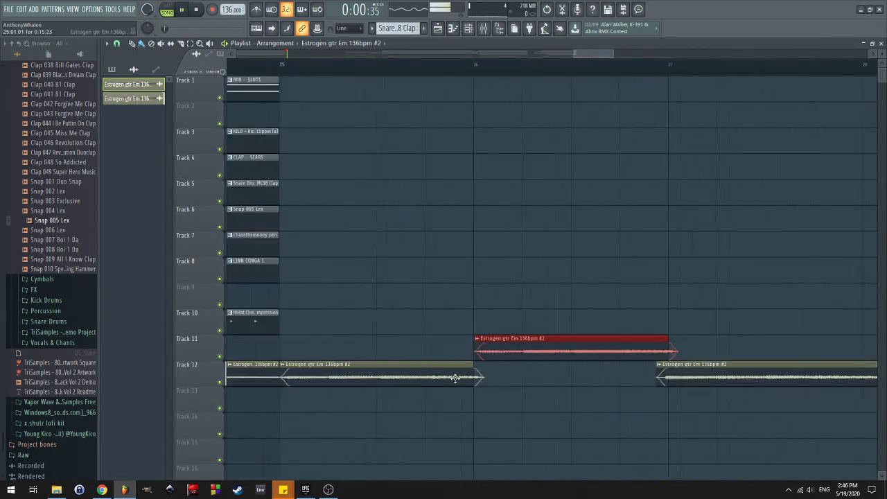
scroll(454, 378, "down", 1)
left_click(307, 70)
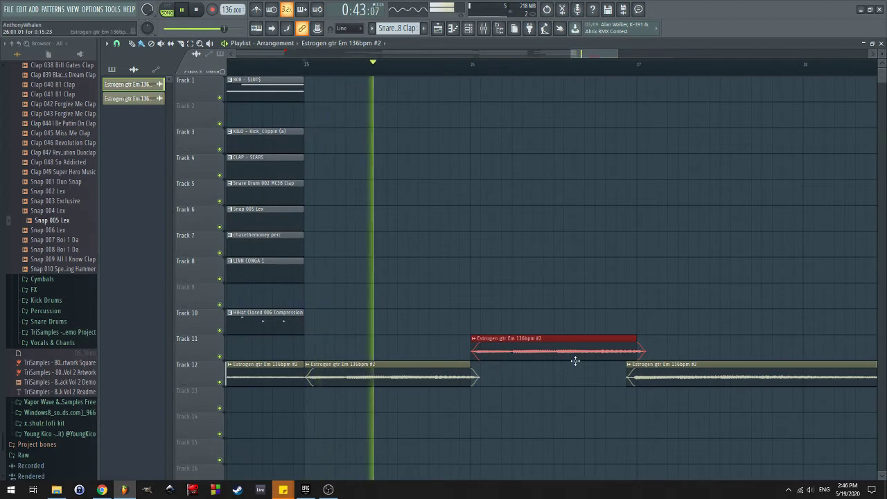
left_click_drag(628, 396, 491, 388)
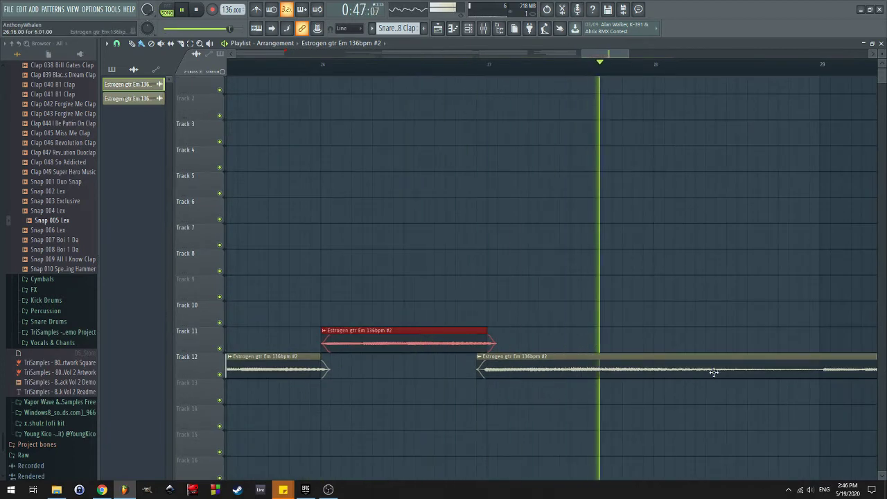
Replay the arrangement around bars 25 to 27 to judge where the repeated guitar piece should start
left_click_drag(714, 373, 586, 375)
scroll(451, 311, "left", 3)
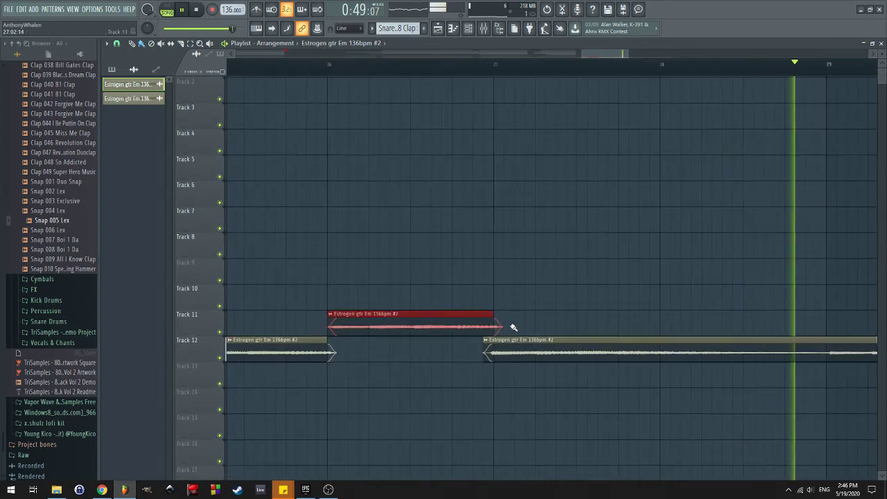
key("space")
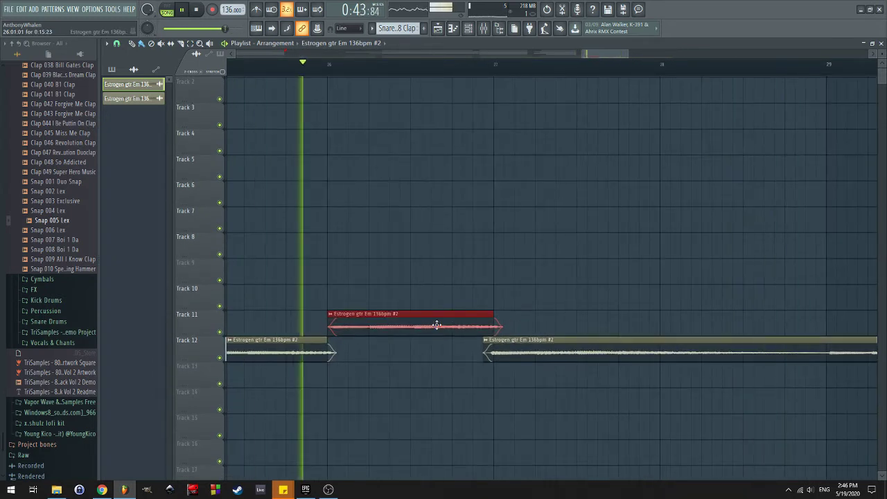
key("space")
key("space")
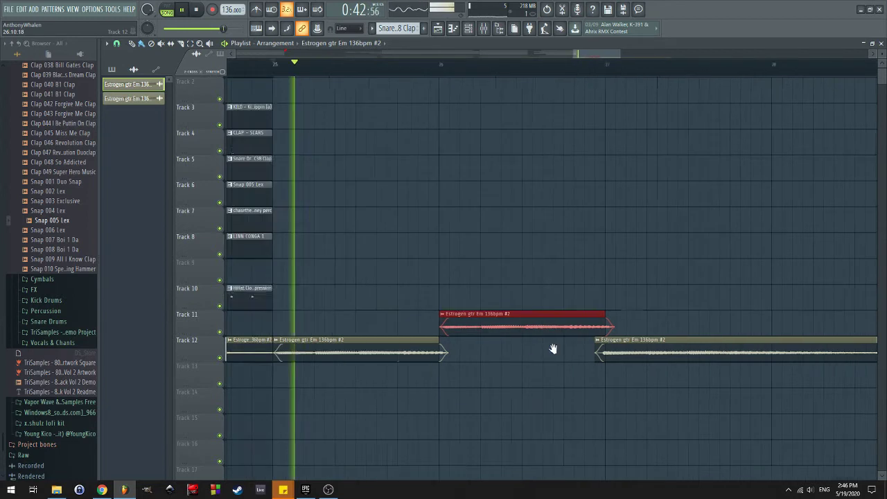
key("space")
key("space")
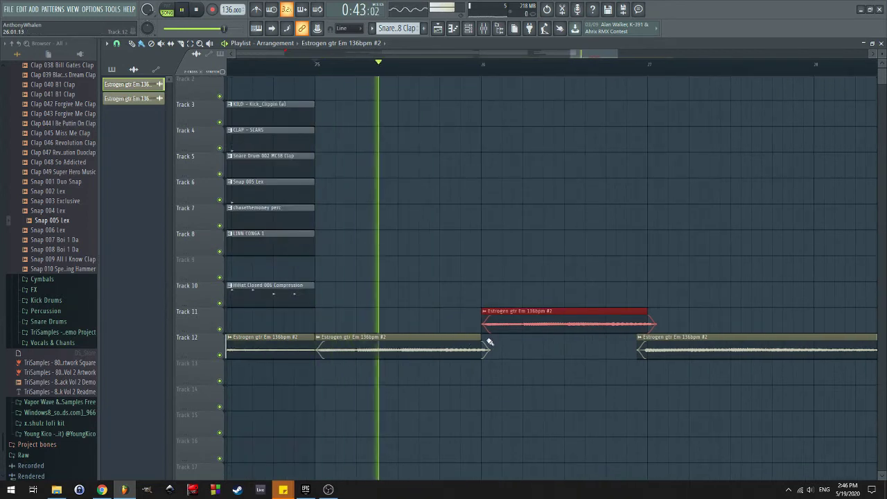
Trim the bar 25 guitar piece on Track 12 to half a bar and run the Track 11 piece from its end to bar 27
key("space")
left_click_drag(482, 342, 413, 335)
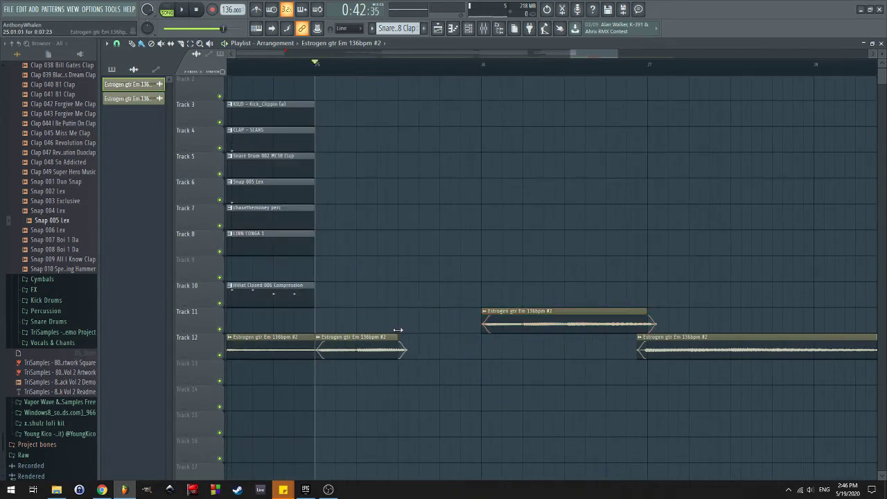
left_click_drag(560, 323, 486, 321)
key("space")
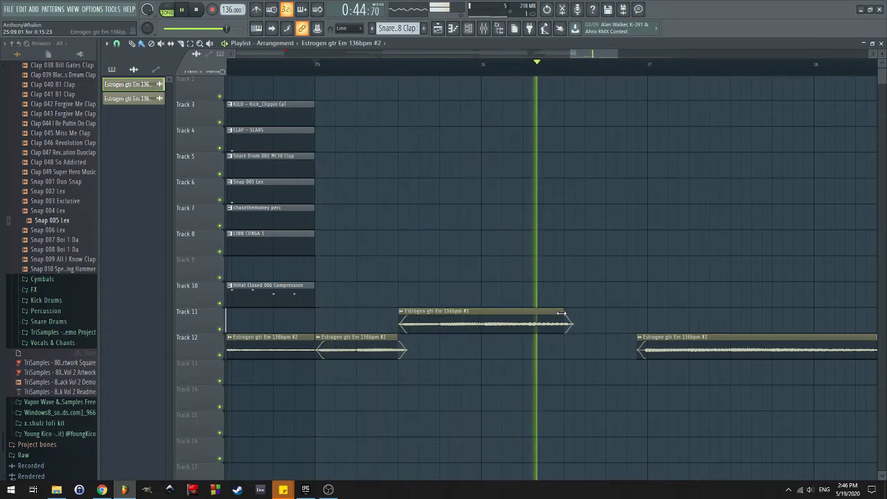
key("space")
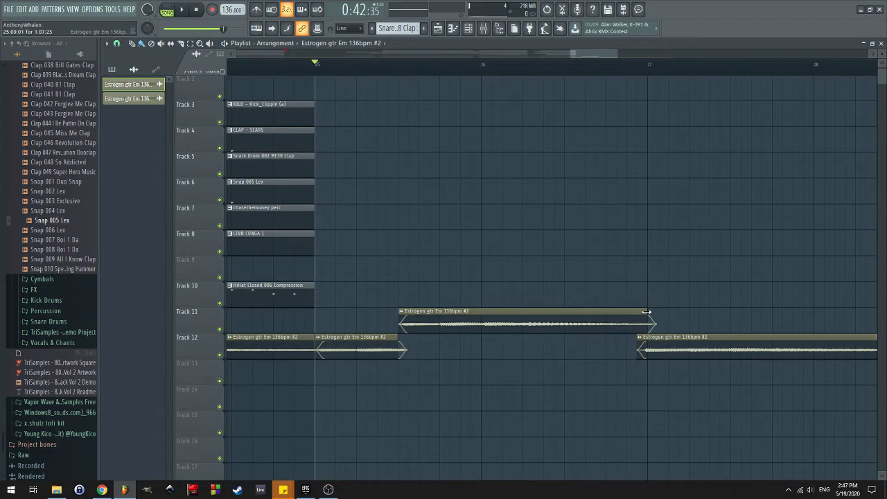
Examine the guitar overlap at bar 27 and listen to the rearranged pieces from bar 25
scroll(646, 312, "up", 5)
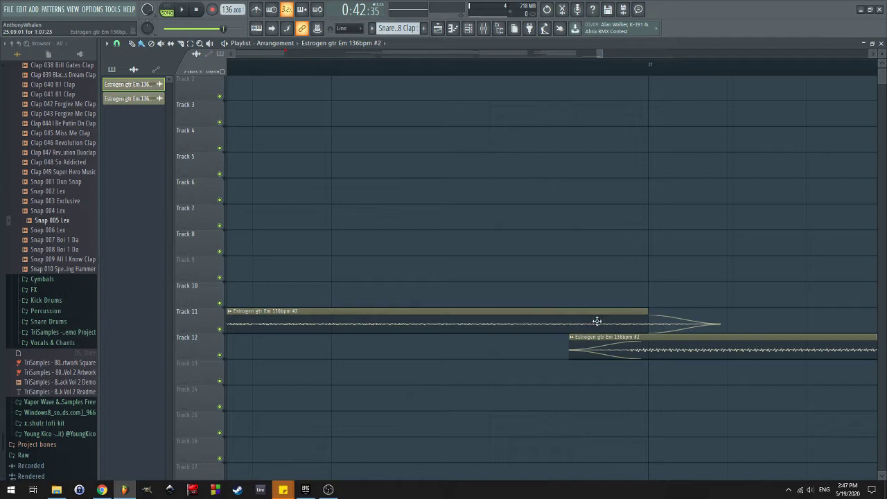
scroll(593, 323, "down", 5)
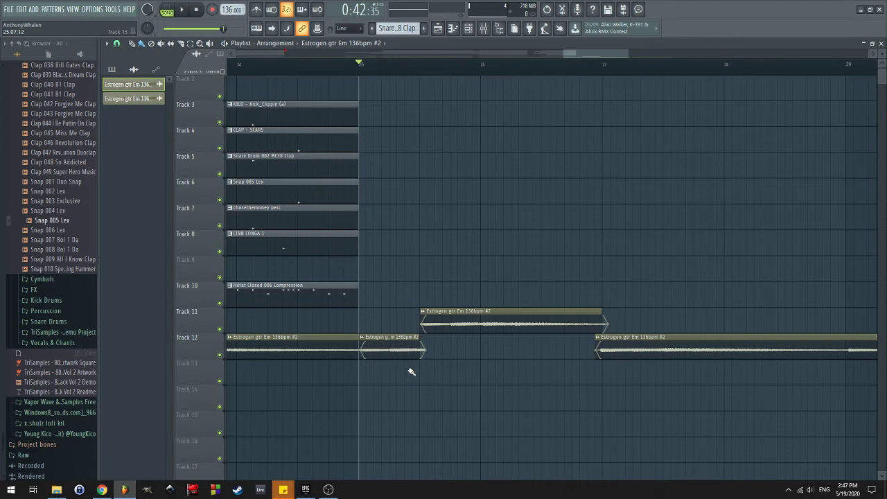
key("alt+Tab")
key("alt+Tab")
key("space")
scroll(416, 367, "down", 1)
scroll(454, 377, "down", 1)
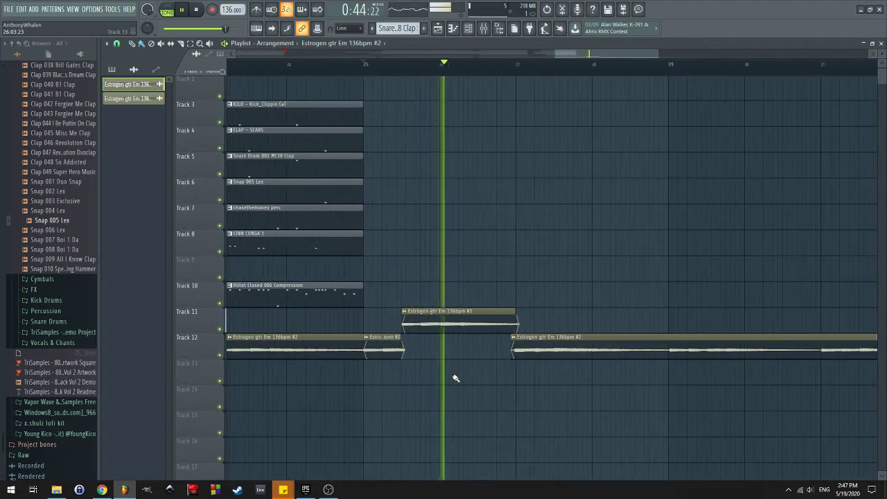
key("space")
key("space")
scroll(404, 373, "up", 2)
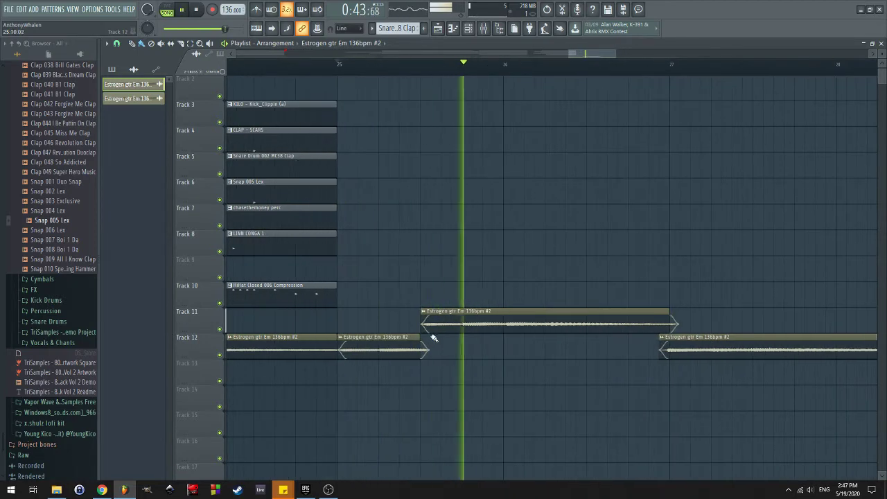
Shorten the Track 11 guitar piece to end three beats into bar 26 and play it back from bar 25
key("space")
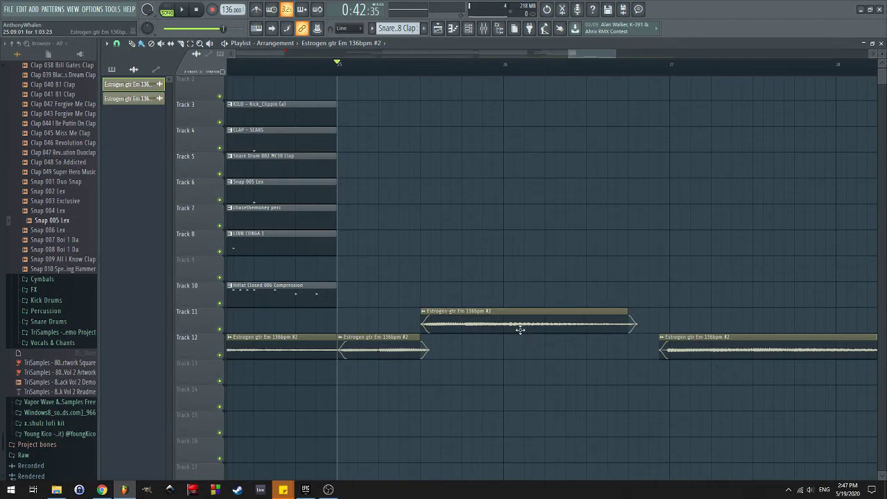
key("space")
scroll(587, 362, "down", 2)
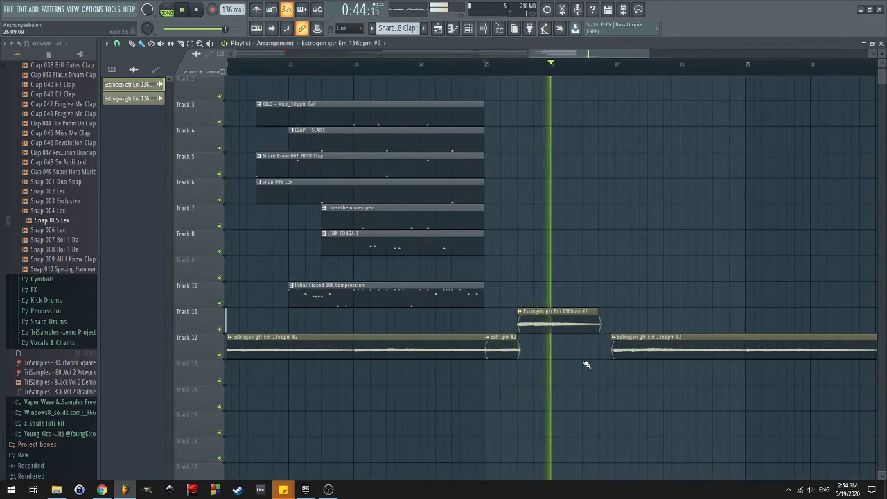
scroll(587, 364, "up", 2)
key("space")
key("space")
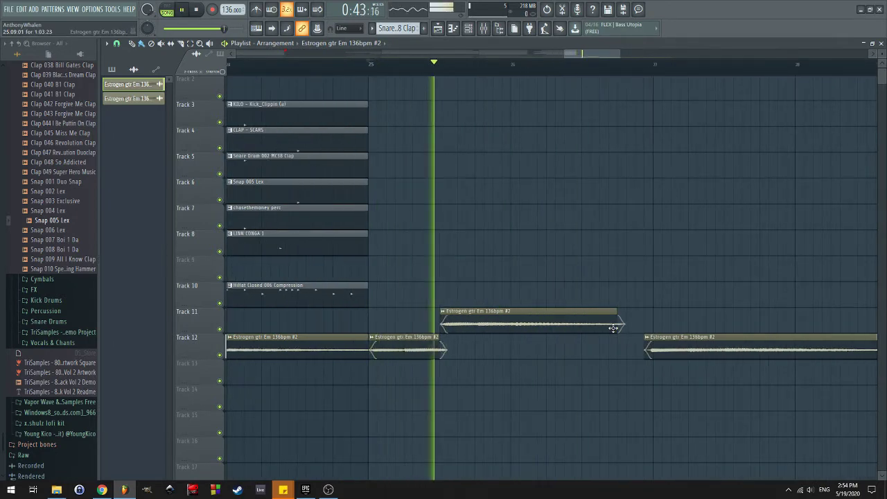
key("space")
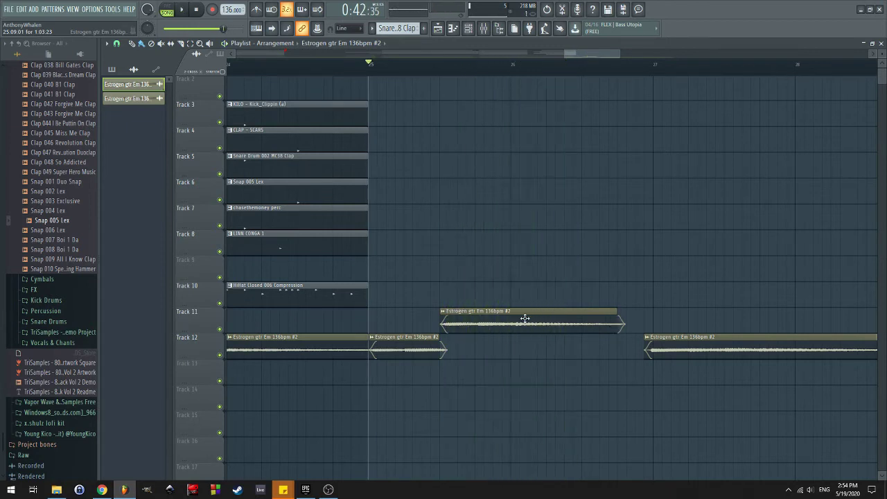
Trim the bar 25 guitar piece on Track 12 to under one beat and move the Track 11 piece to one beat into bar 25
key("space")
key("space")
key("space")
key("space")
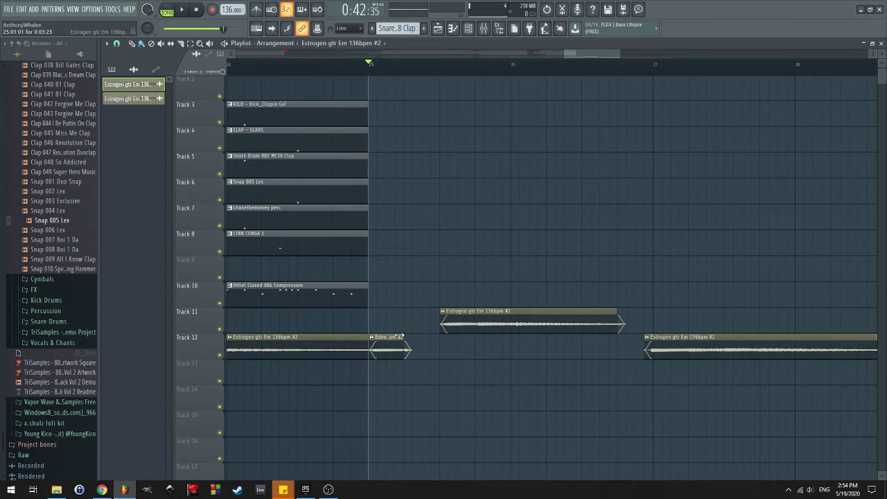
scroll(403, 336, "up", 3)
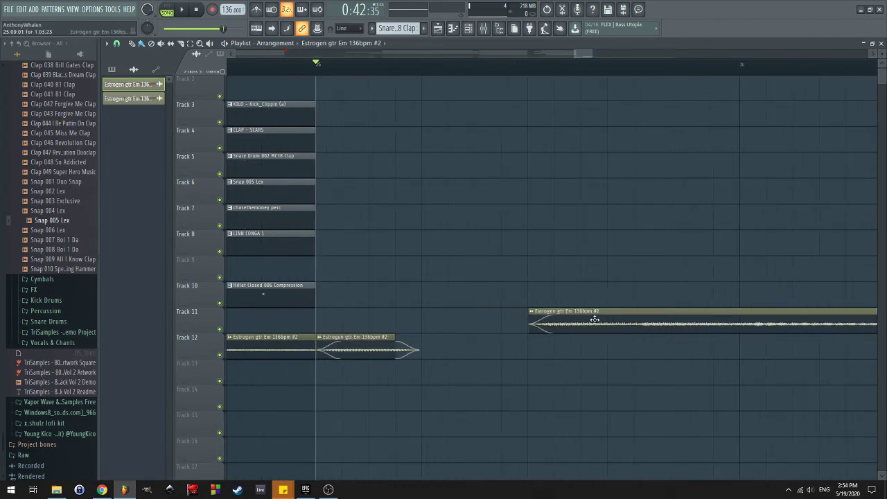
left_click_drag(595, 319, 503, 322)
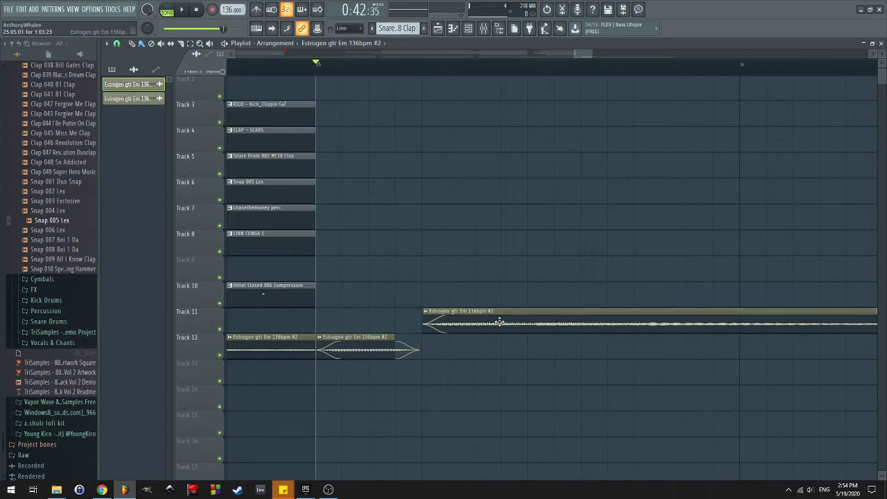
Play the new join, then lengthen the short Track 12 guitar piece to meet the start of the Track 11 piece
scroll(499, 322, "down", 3)
key("space")
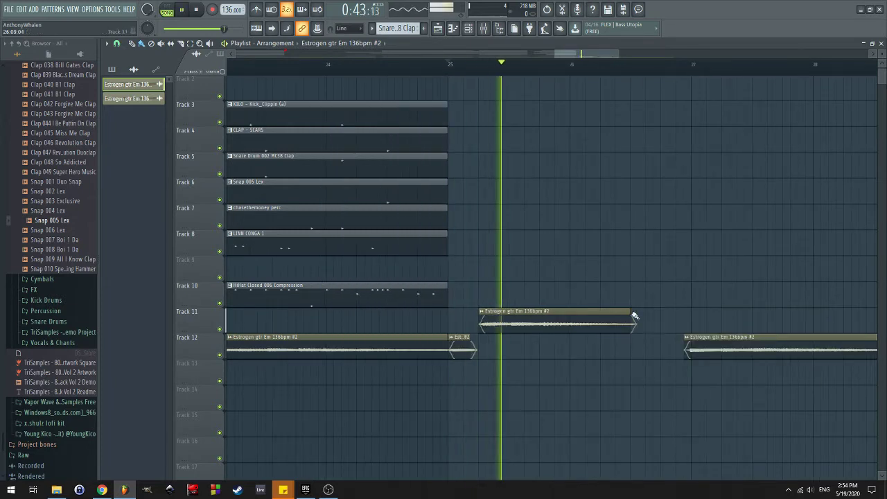
key("space")
key("space")
scroll(452, 353, "up", 1)
scroll(452, 353, "up", 1)
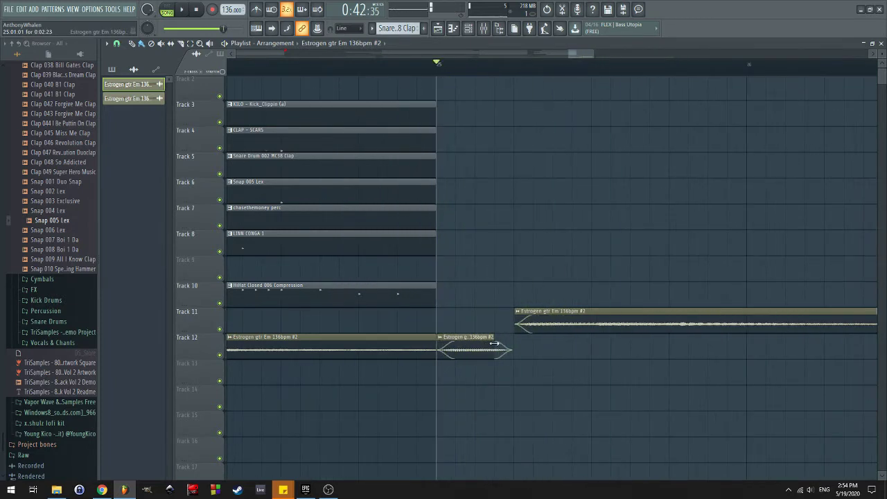
left_click_drag(504, 347, 531, 348)
Extend the end of the Track 11 guitar piece to bar 27, closing the gap to the next guitar clip
scroll(670, 368, "down", 3)
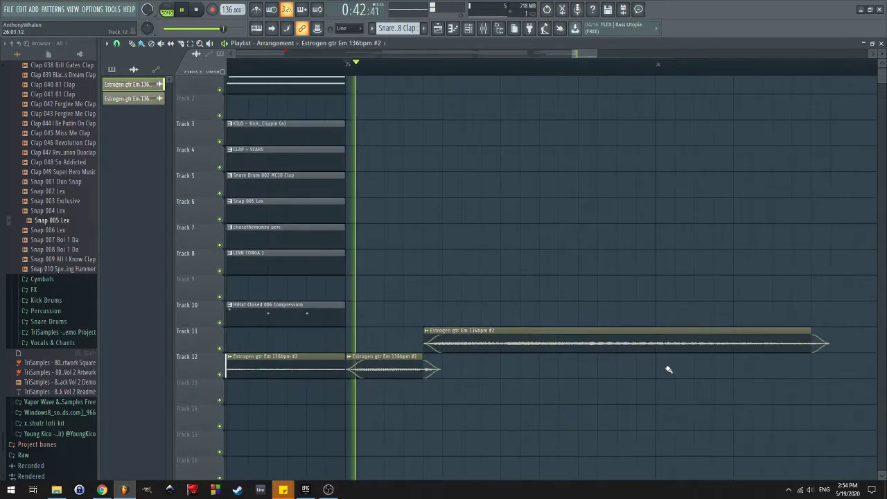
scroll(703, 362, "right", 3)
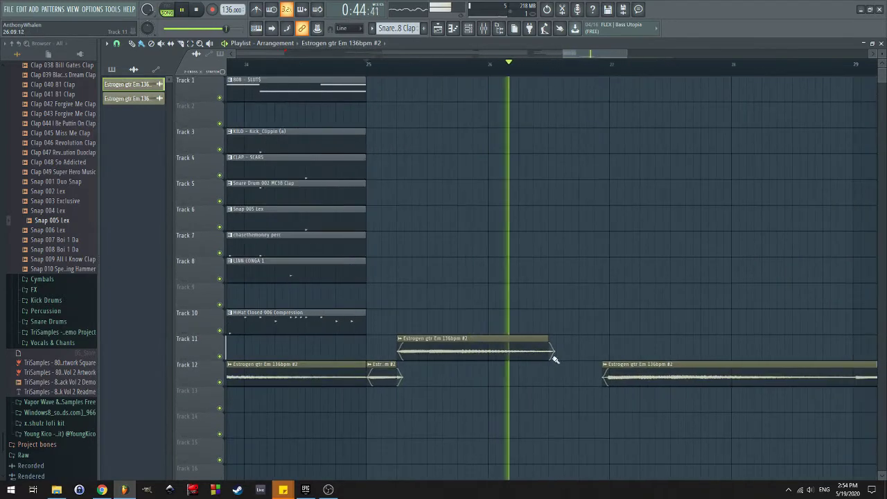
left_click_drag(546, 339, 615, 343)
Copy the four-bar 808 and KILO - Kick_Clippin clips from bar 17 to bar 25 on Tracks 1 and 3
scroll(610, 332, "down", 5)
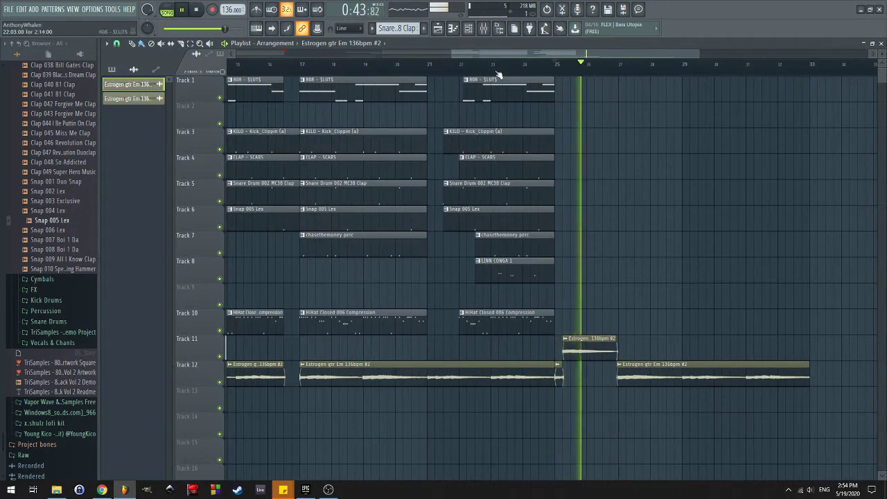
left_click(389, 140)
left_click(370, 89, "shift")
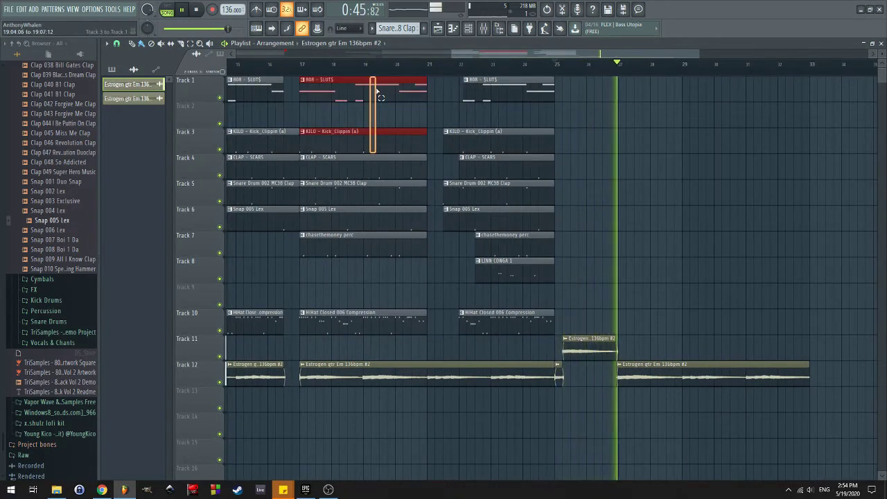
left_click_drag(371, 89, 628, 91)
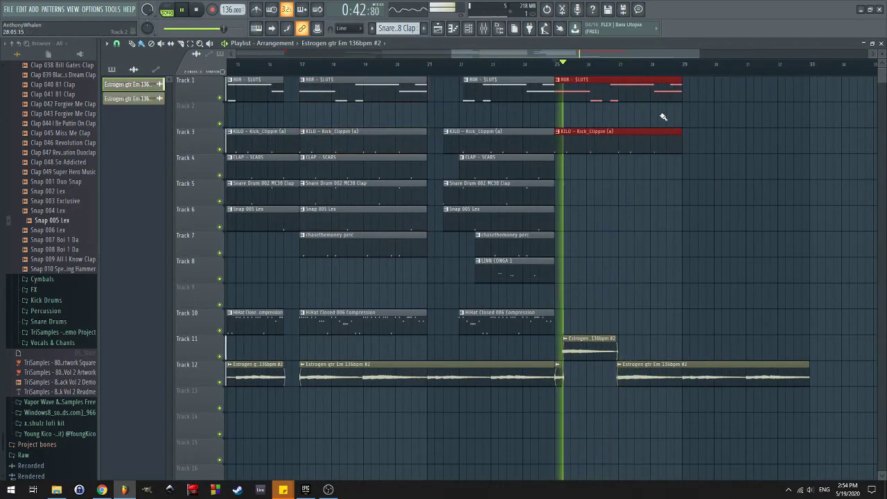
Place a four-bar copy of the CLAP - SCARS clip at bar 25 on Track 4
scroll(503, 273, "up", 5)
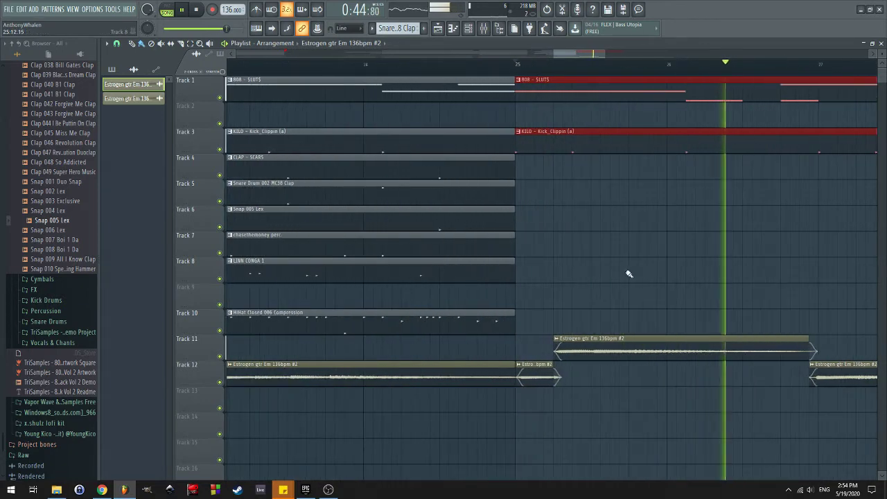
scroll(624, 284, "down", 3)
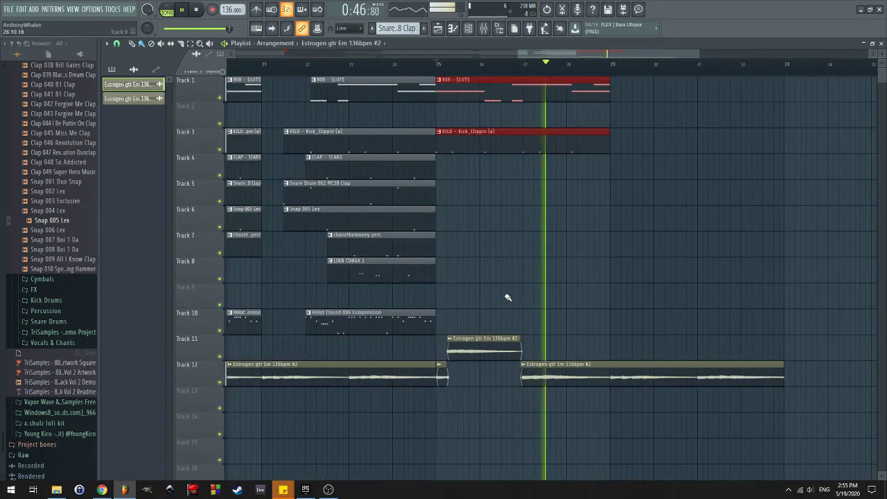
scroll(485, 285, "down", 2)
left_click(447, 167)
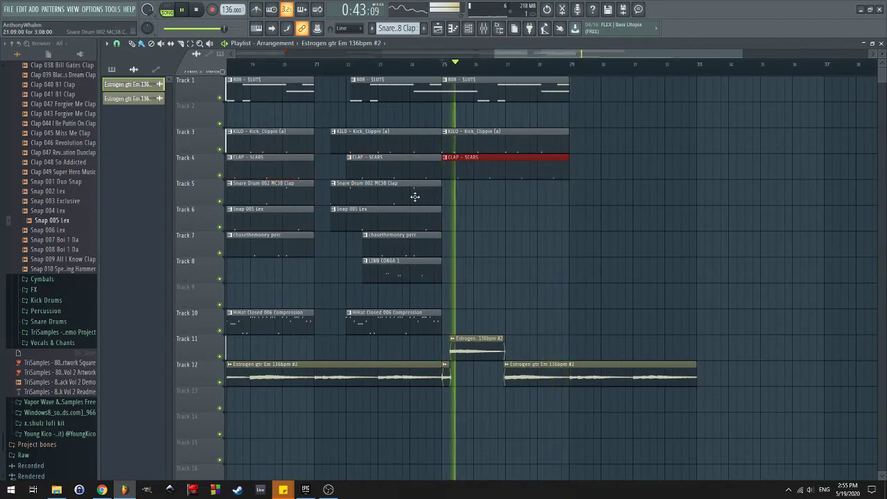
Place a four-bar copy of the Snap 005 Lex clip at bar 25 on Track 6
scroll(491, 204, "down", 2)
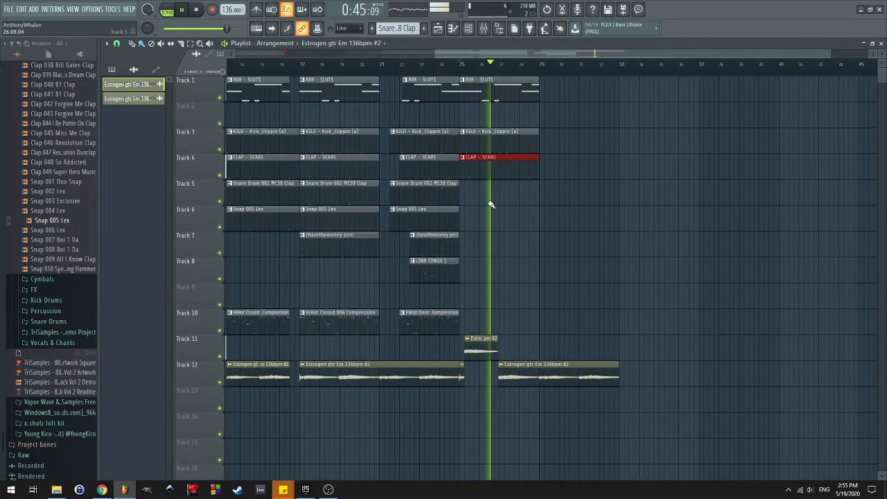
left_click(424, 193)
left_click_drag(365, 194, 397, 218)
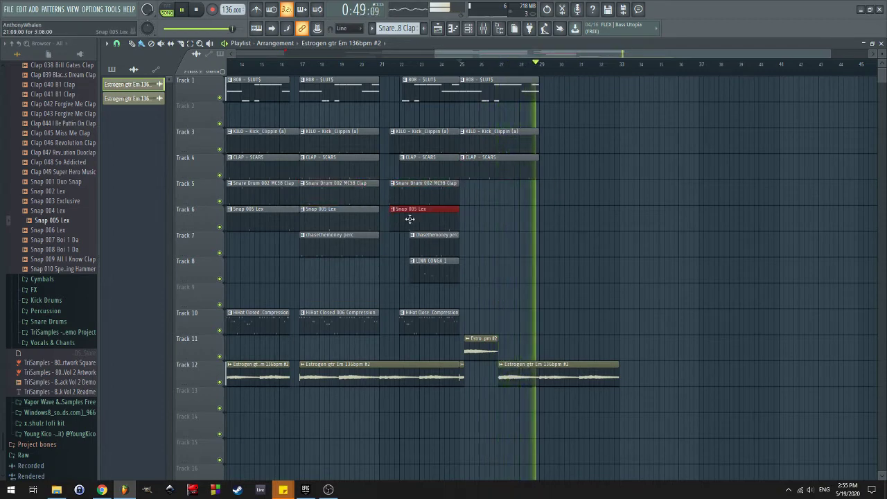
left_click_drag(409, 219, 499, 212)
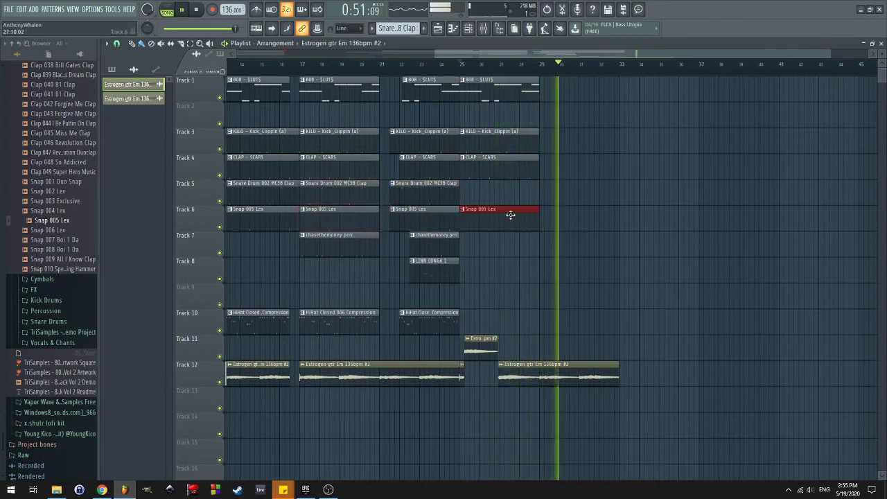
Copy the early HiHat Closed 006 Compression #2 clip to the new section on Track 10, spanning one beat into bar 25 to bar 29
scroll(442, 313, "down", 3)
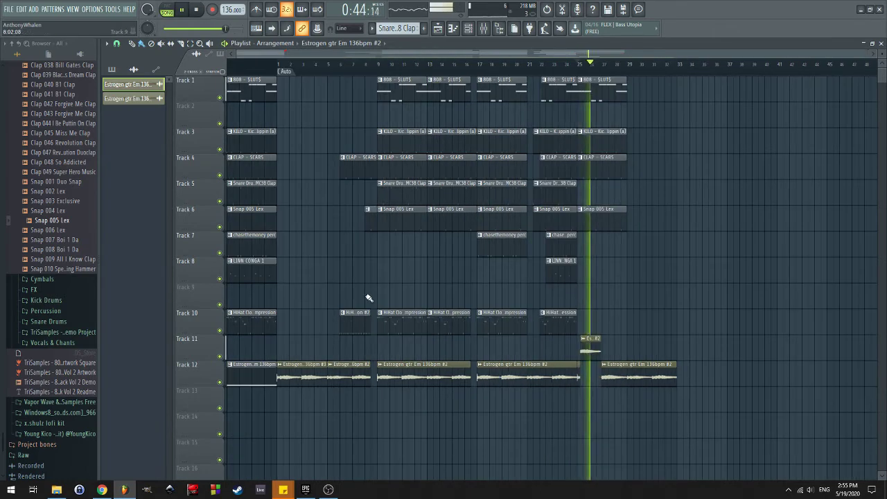
left_click_drag(351, 323, 544, 330)
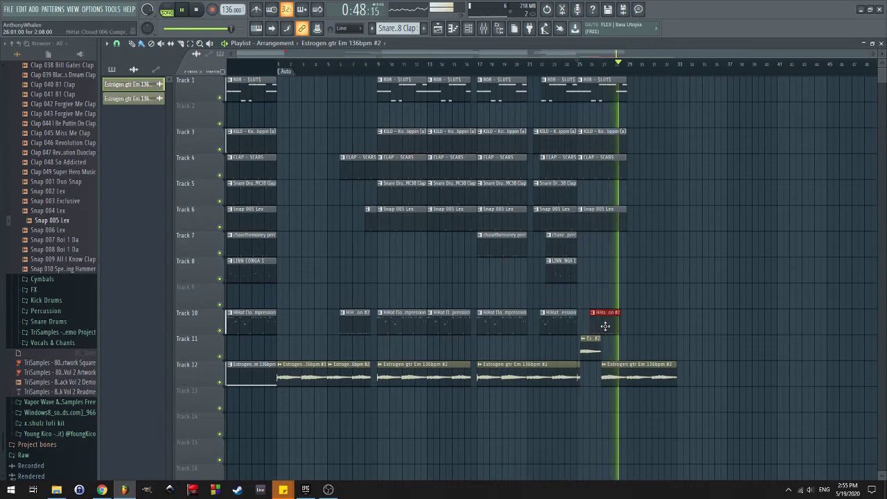
scroll(615, 322, "up", 3)
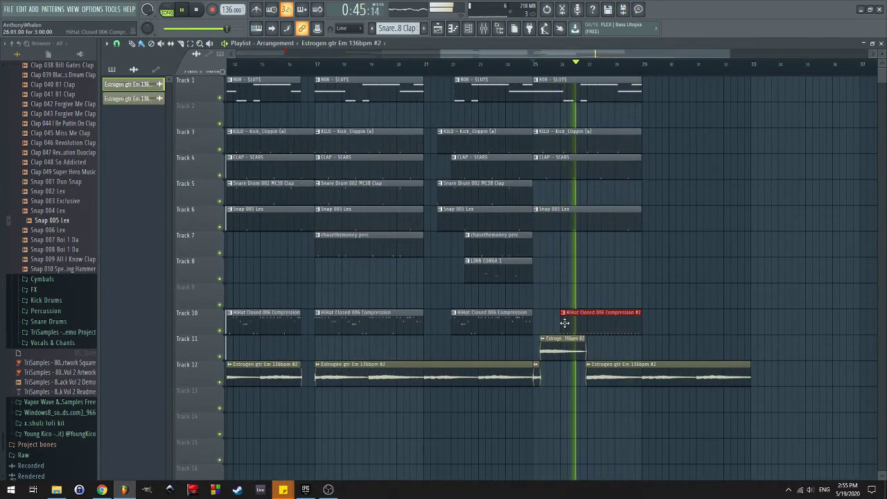
left_click_drag(561, 323, 535, 320)
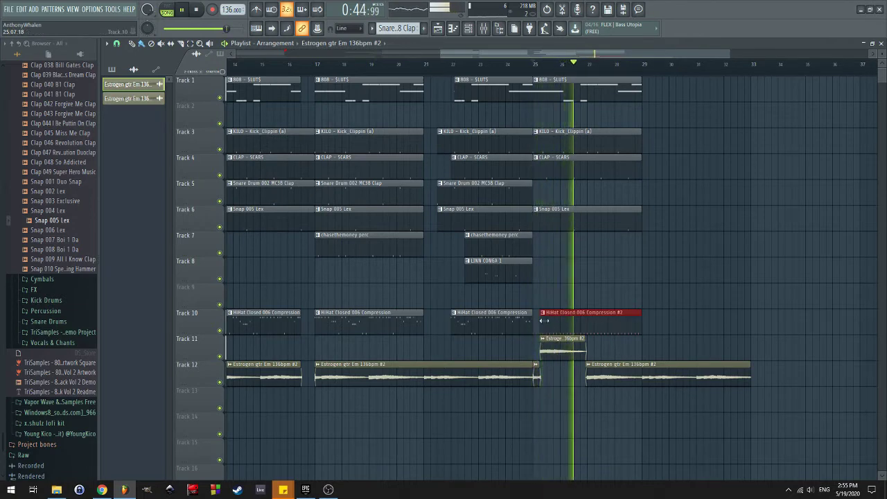
Extend the copied Track 10 hi-hat clip back to bar 25 and open it for note editing as a unique pattern
key("space")
double_click(541, 319)
scroll(741, 285, "down", 1)
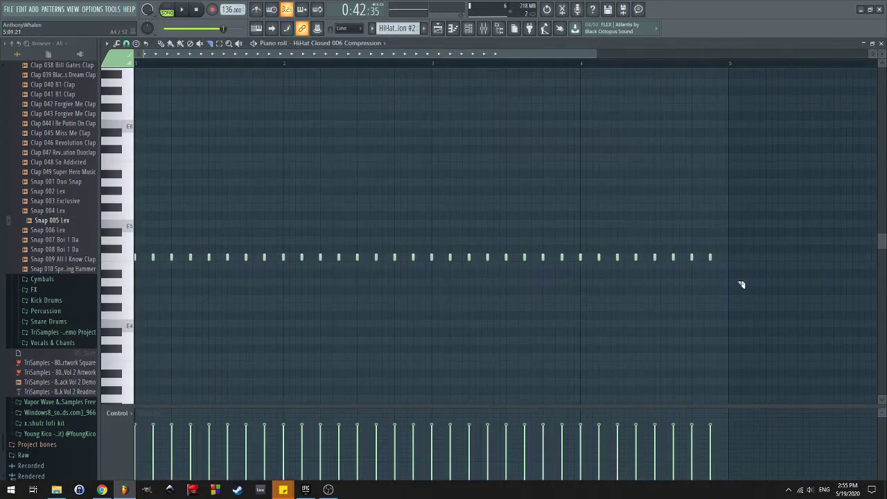
left_click(438, 29)
right_click(536, 315)
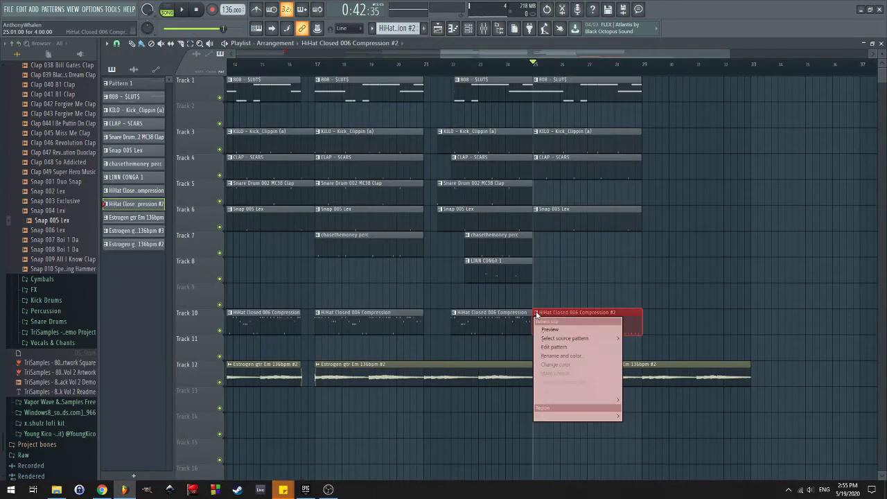
left_click(570, 374)
double_click(578, 317)
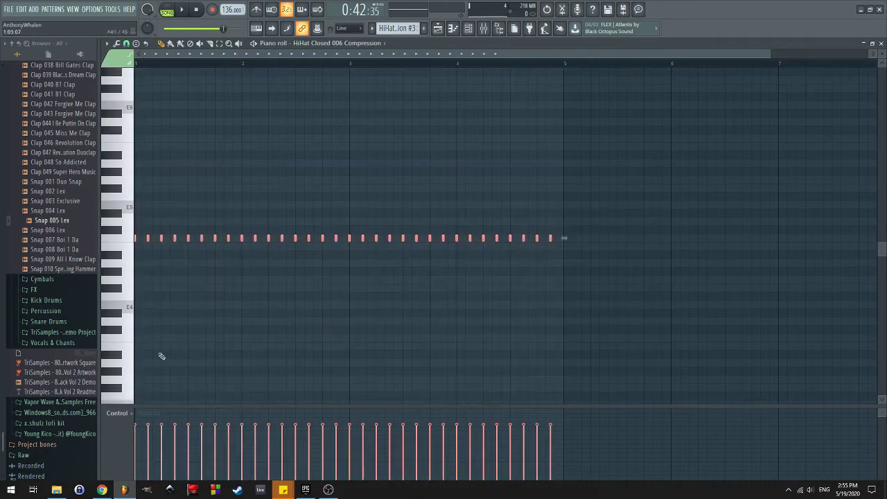
Try filling the gaps between the hi-hat notes with softer hits across all four bars, and remove them again
key("ctrl+u")
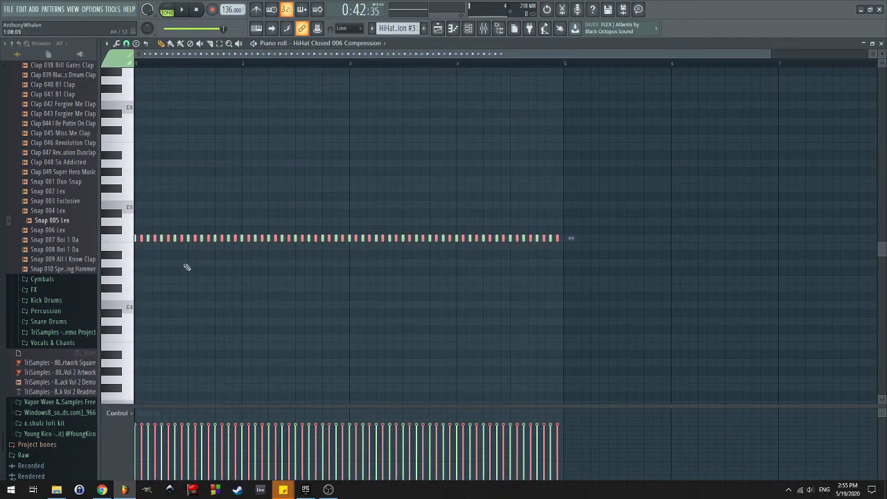
scroll(187, 267, "up", 4)
scroll(238, 246, "down", 3)
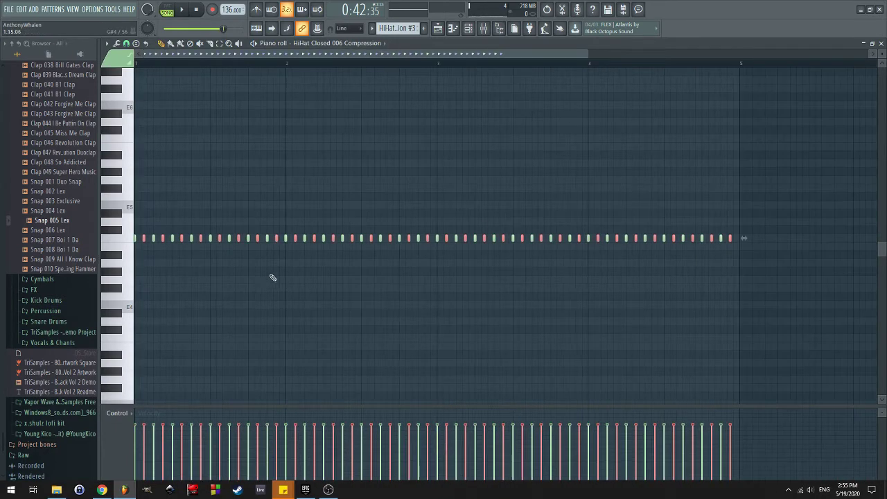
key("space")
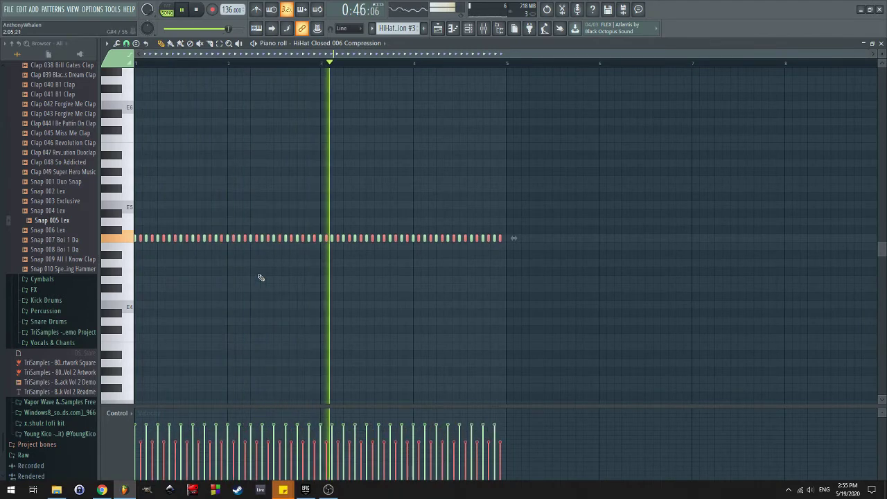
key("Delete")
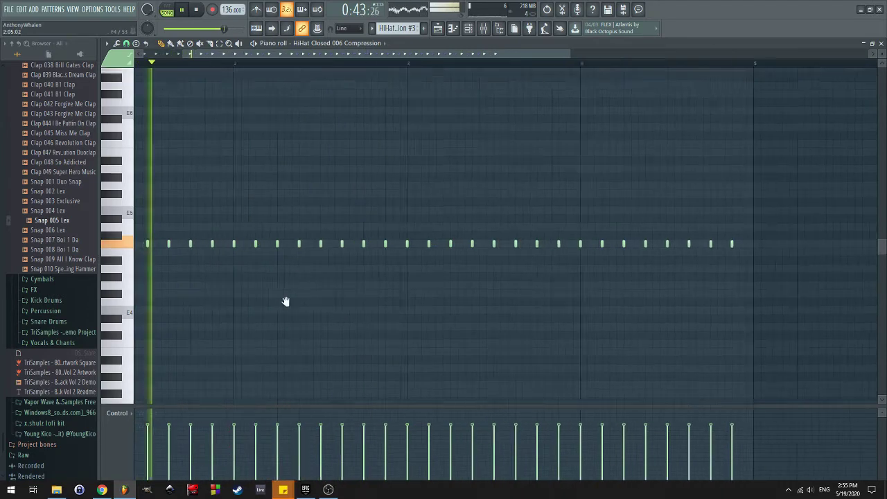
Add one softer hi-hat note halfway between the second and third hits of bar 1
scroll(216, 285, "up", 3)
key("space")
key("space")
left_click(195, 238)
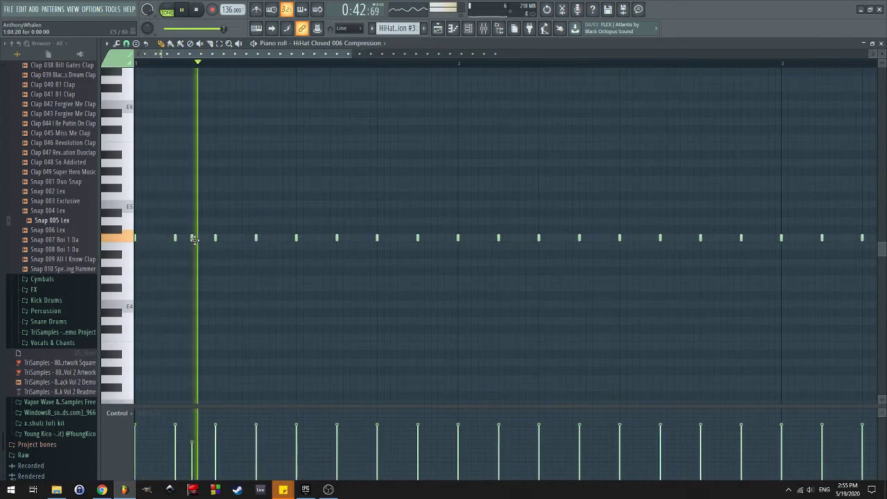
left_click(235, 238)
key("space")
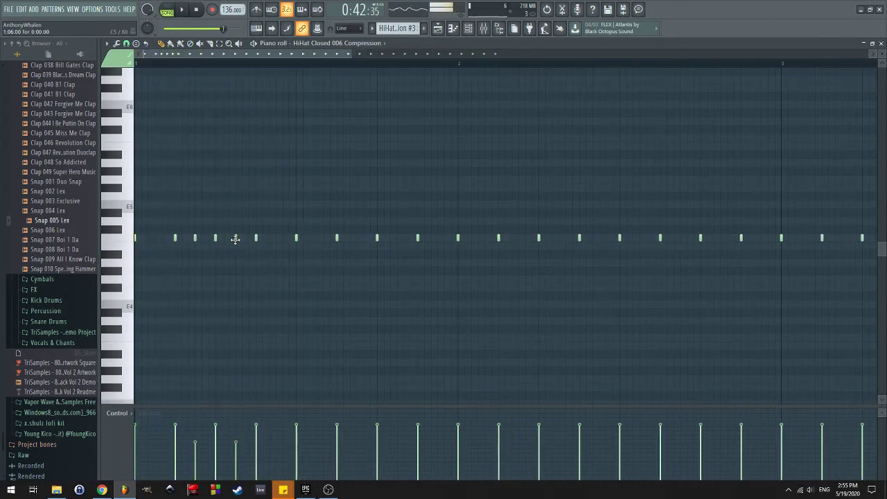
right_click(236, 238)
Add pairs of evenly spaced softer hi-hat notes in bar 2, between its first two hits and between beats 3 and 4
key("space")
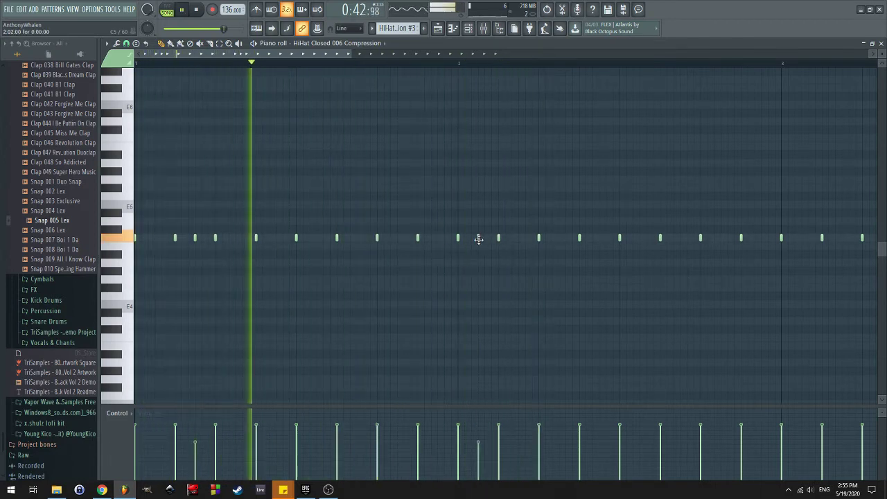
key("space")
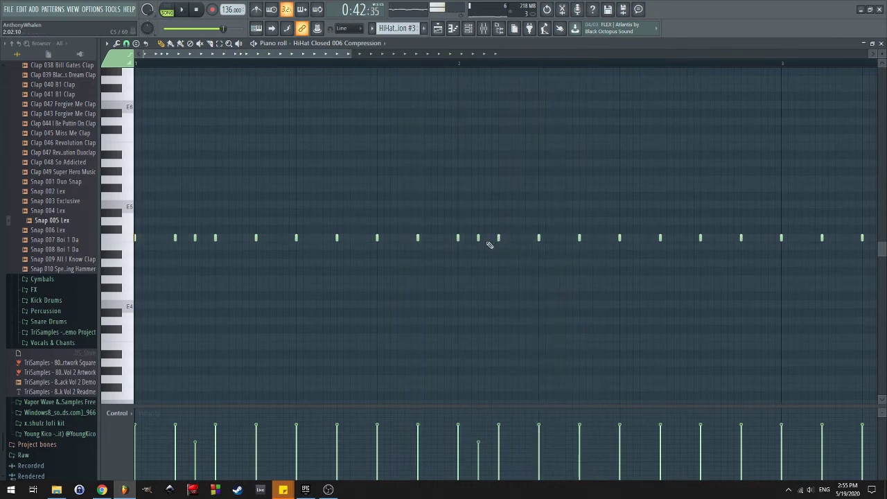
scroll(484, 260, "up", 1)
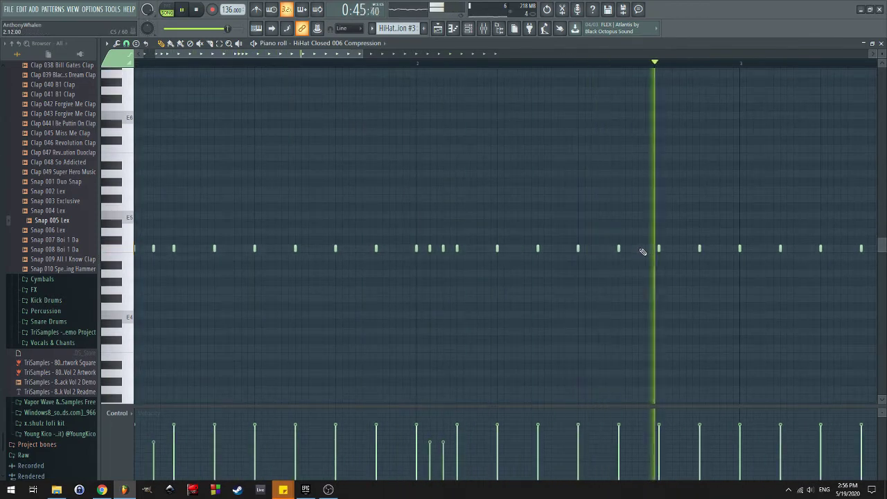
key("space")
key("space")
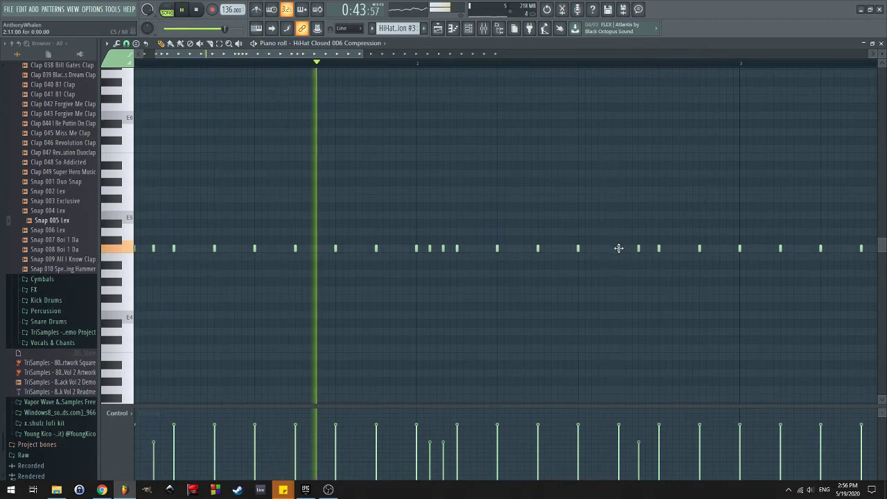
scroll(617, 272, "up", 1)
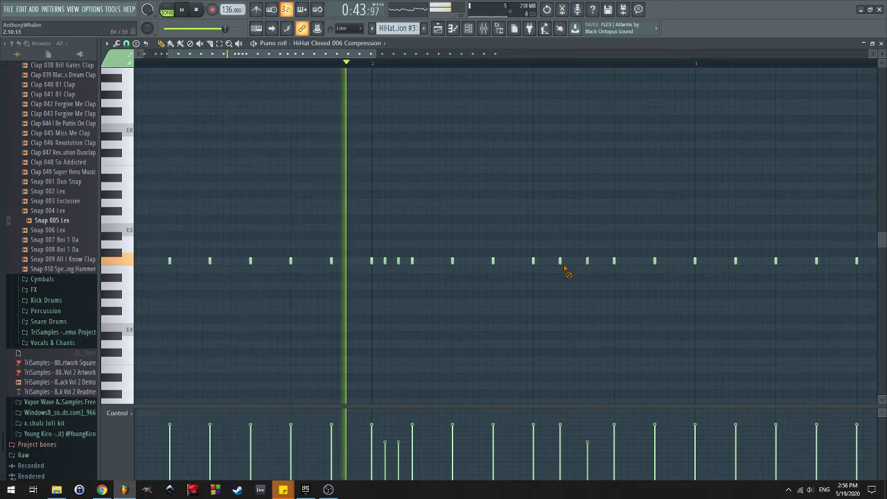
key("space")
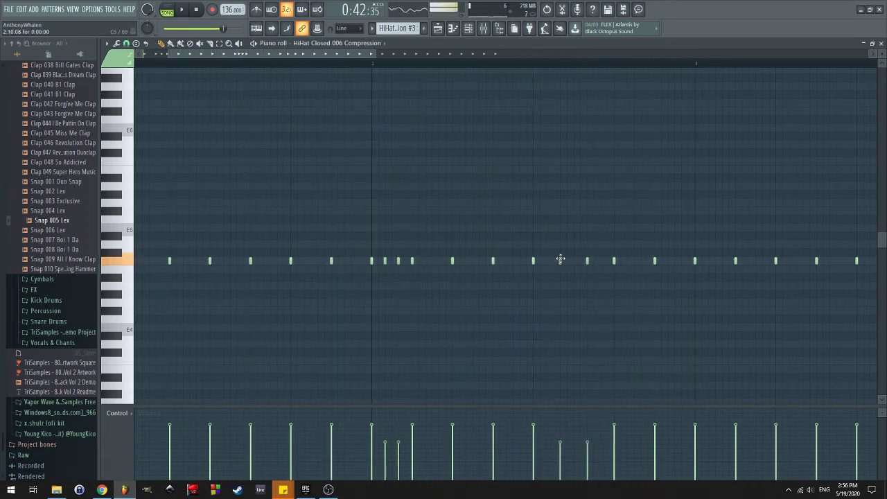
key("space")
Delete all hi-hat notes in bars 3 and 4 of the pattern
scroll(601, 295, "down", 2)
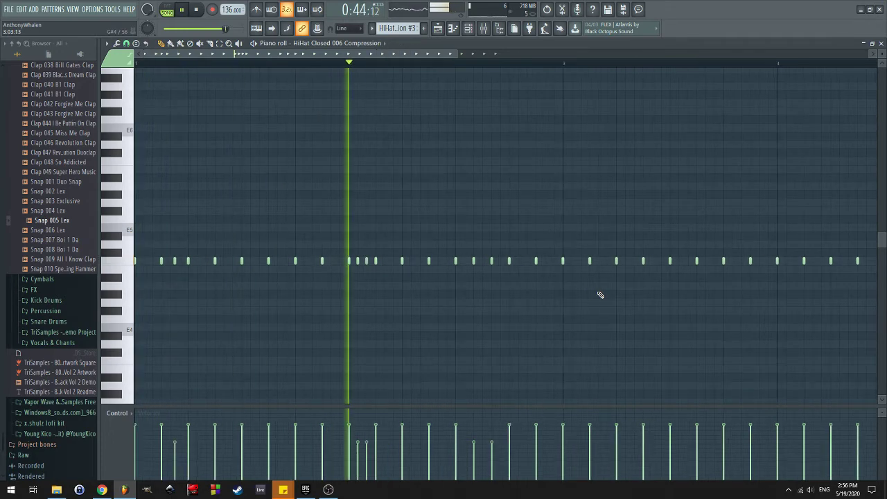
scroll(604, 287, "up", 2)
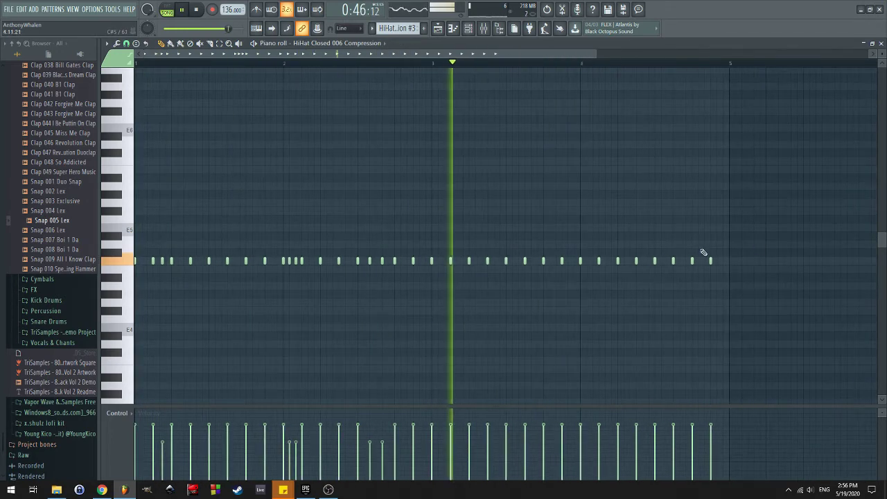
left_click_drag(759, 241, 452, 314)
key("Delete")
key("space")
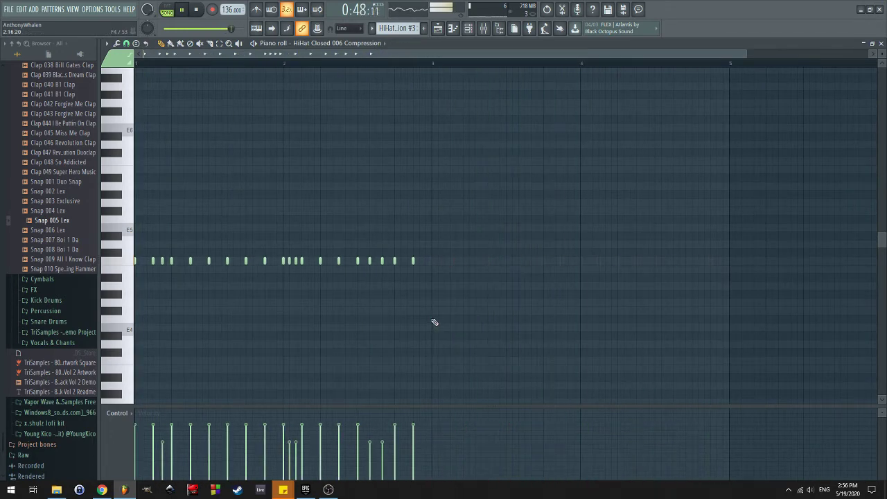
Duplicate the two-bar hi-hat pattern into bars 3 and 4 and play it back
key("ctrl+a")
key("ctrl+d")
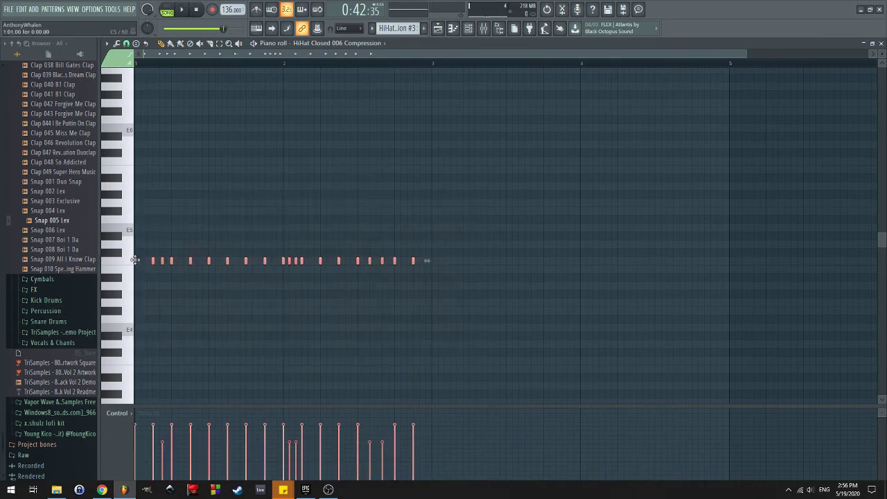
key("ctrl+b")
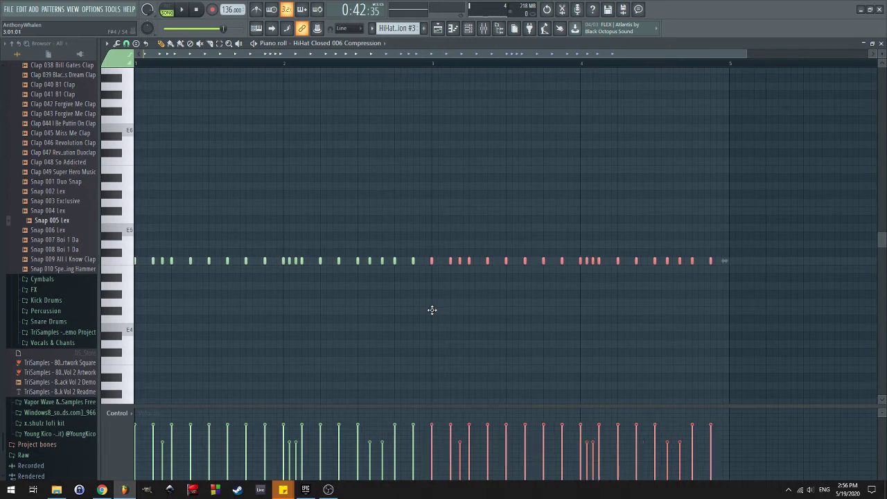
key("space")
key("ctrl+d")
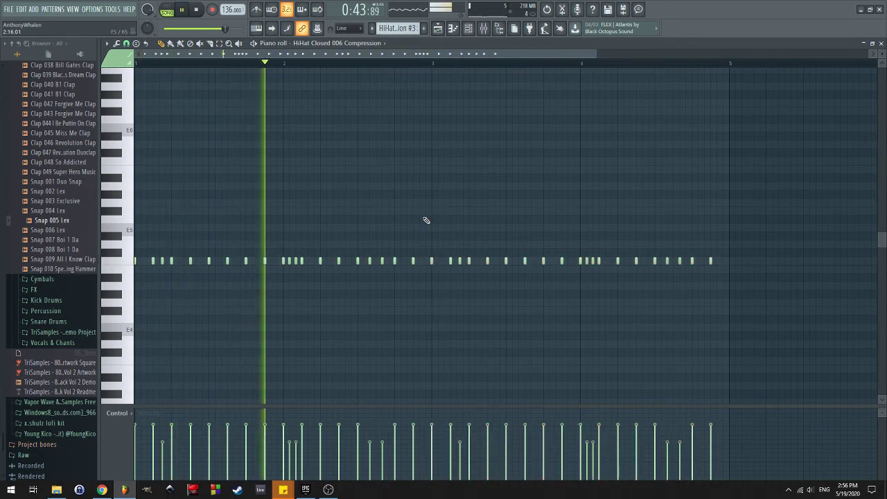
Review the hi-hat pattern among the channels in the channel rack and return to the playlist
scroll(427, 220, "down", 2)
left_click(471, 31)
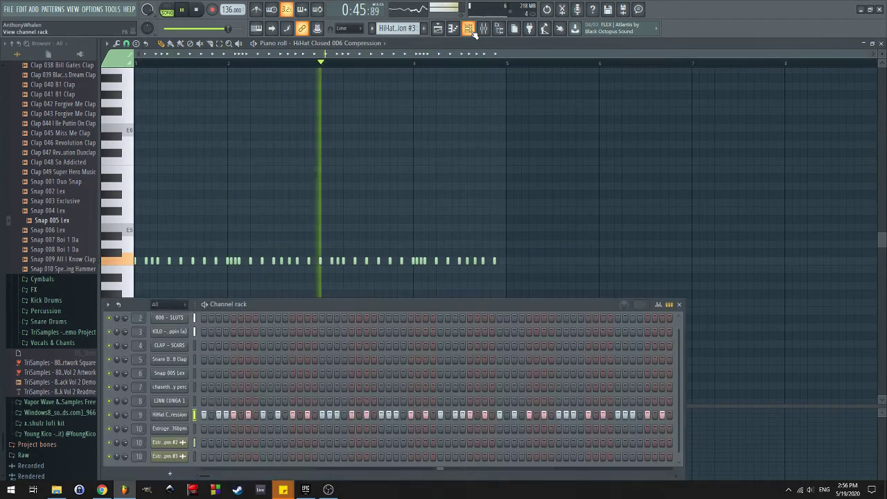
scroll(237, 387, "up", 1)
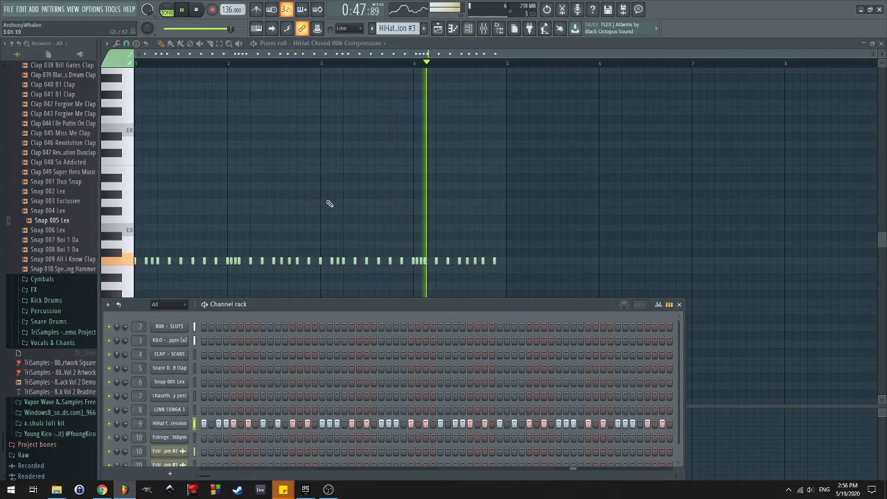
key("super+Down")
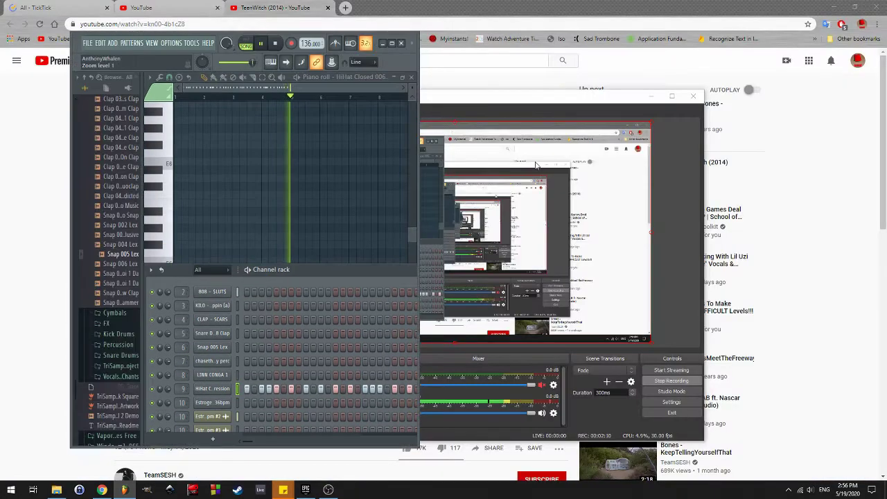
left_click(400, 44)
key("F5")
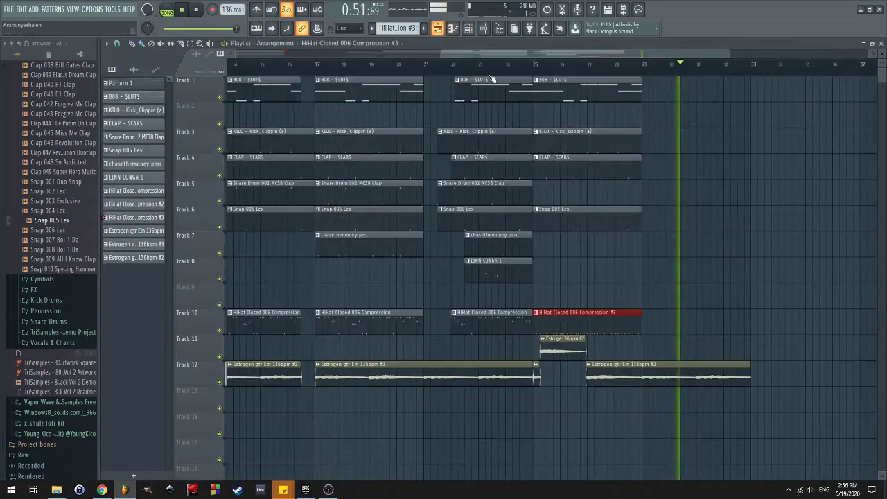
Duplicate the four-bar CLAP - SCARS and Snap 005 Lex clips from bar 25 to bar 29 on Tracks 4 and 6
scroll(590, 236, "up", 2)
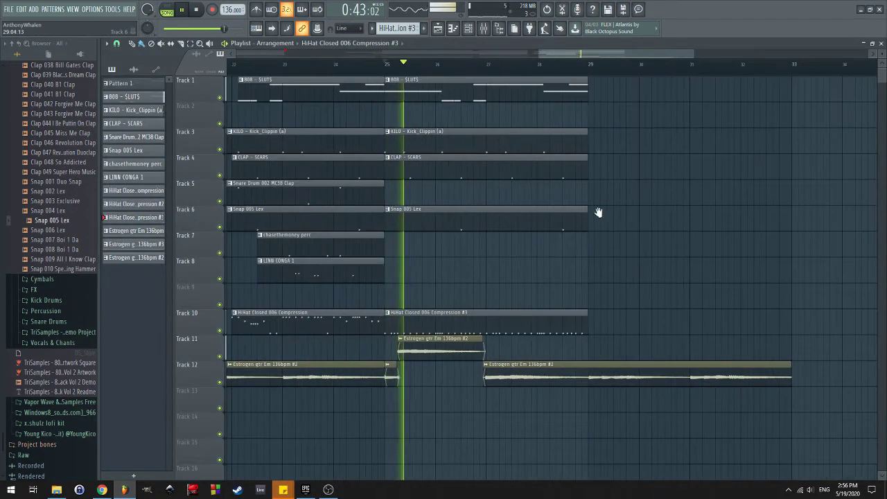
left_click_drag(534, 155, 508, 229)
key("ctrl+b")
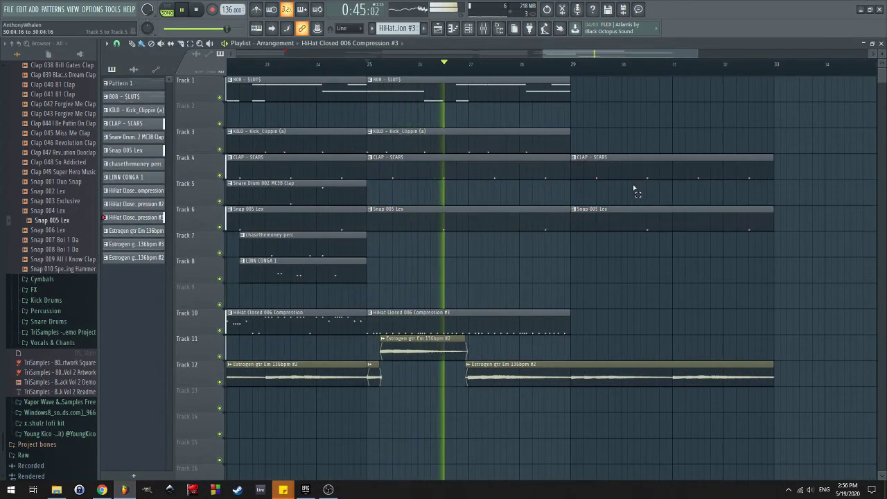
Duplicate the HiHat Closed 006 Compression #3 clip to bar 29 on Track 10 and play from bar 28
left_click(548, 133)
scroll(547, 133, "down", 2)
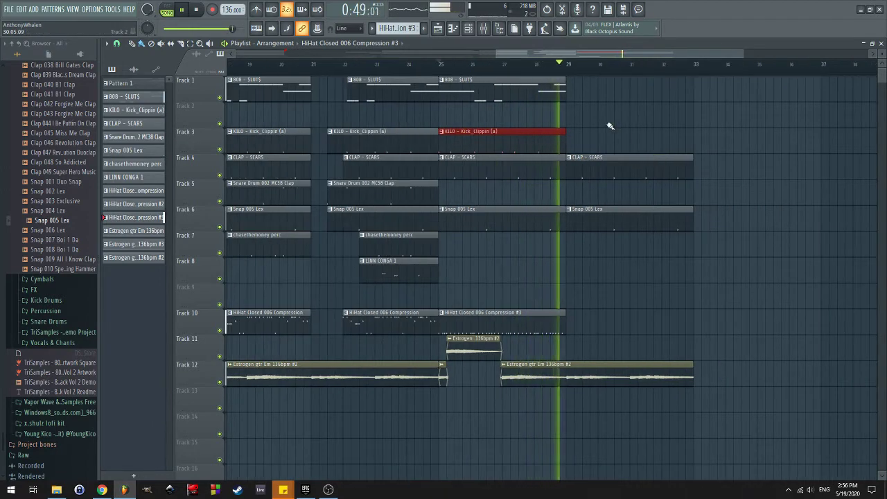
left_click(534, 321)
key("ctrl+b")
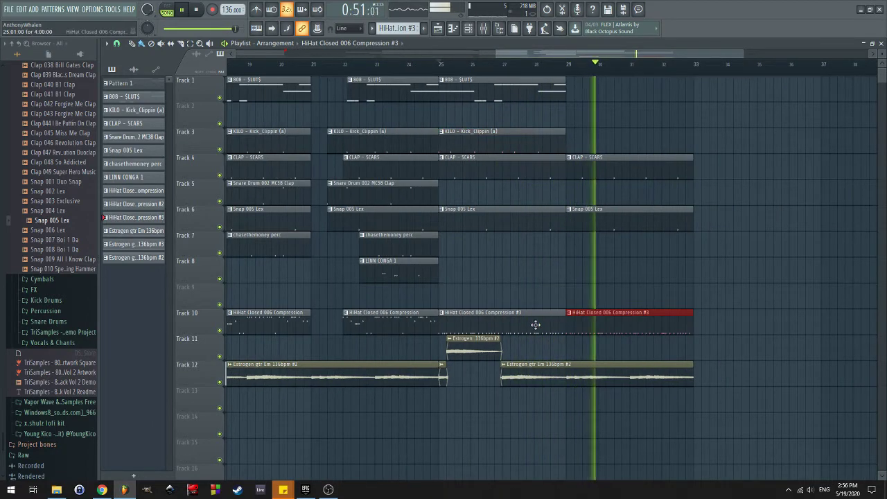
left_click(539, 63)
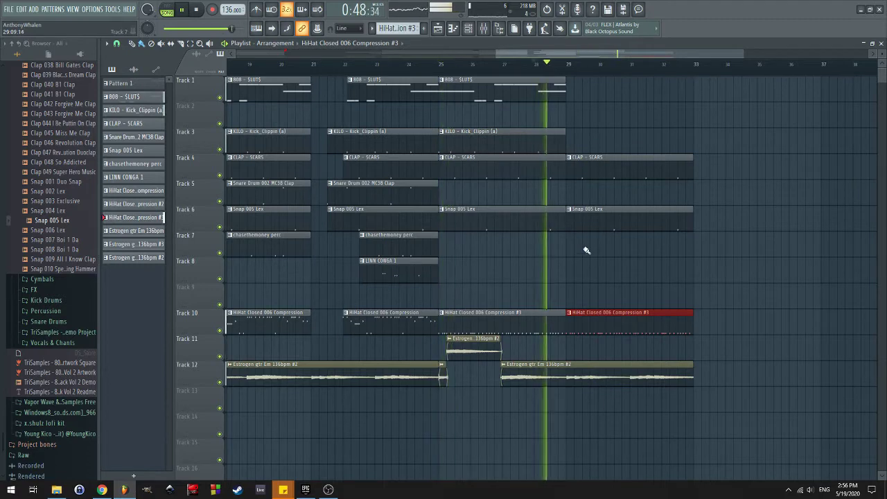
Copy the Snare Drum 002 MC38 Clap clip to the bar 29 section on Track 5 and trim its start to bar 30
scroll(585, 254, "down", 2)
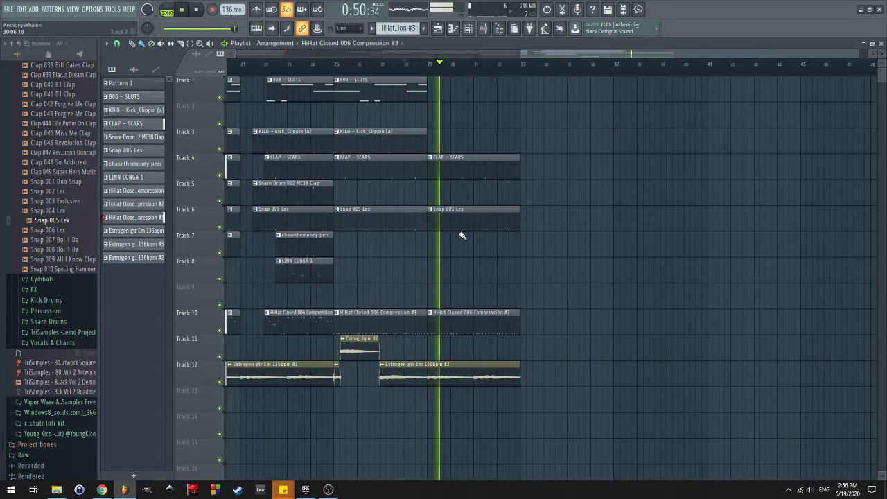
left_click_drag(299, 197, 446, 193)
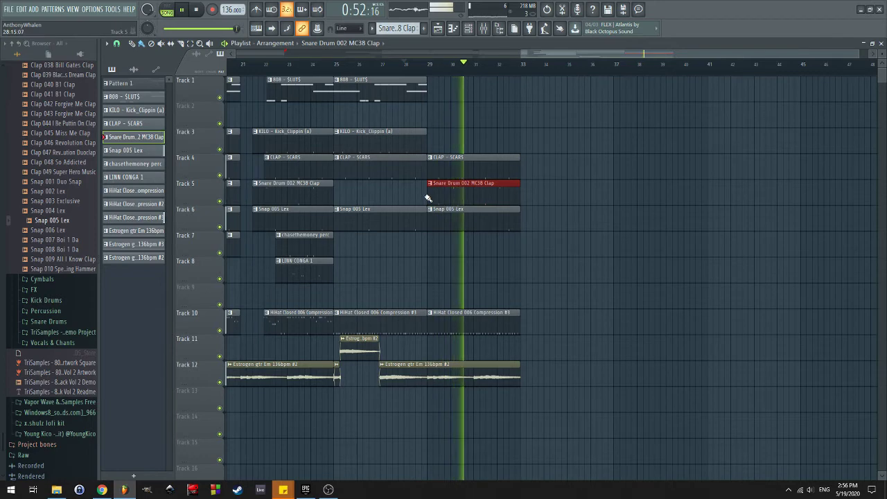
left_click_drag(429, 198, 455, 191)
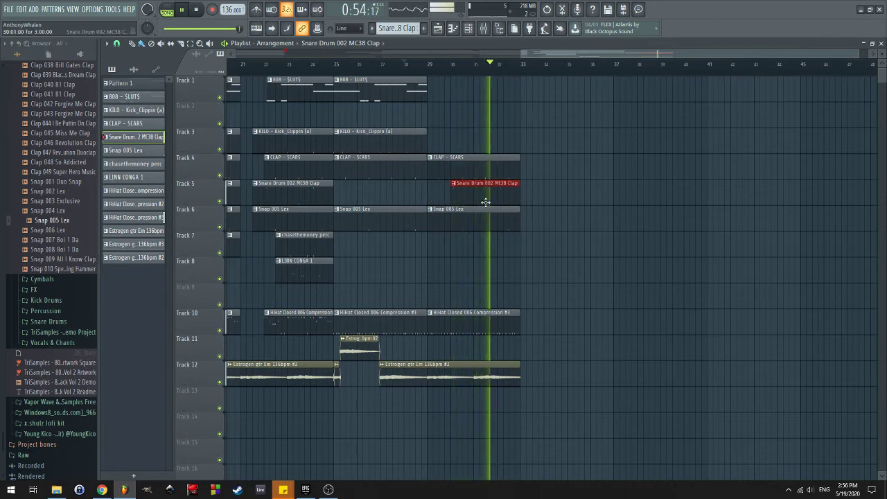
Slice the copied snare clip on Track 5 at bar 31 and trim the second piece to start at bar 32
scroll(479, 201, "up", 2)
left_click(468, 182)
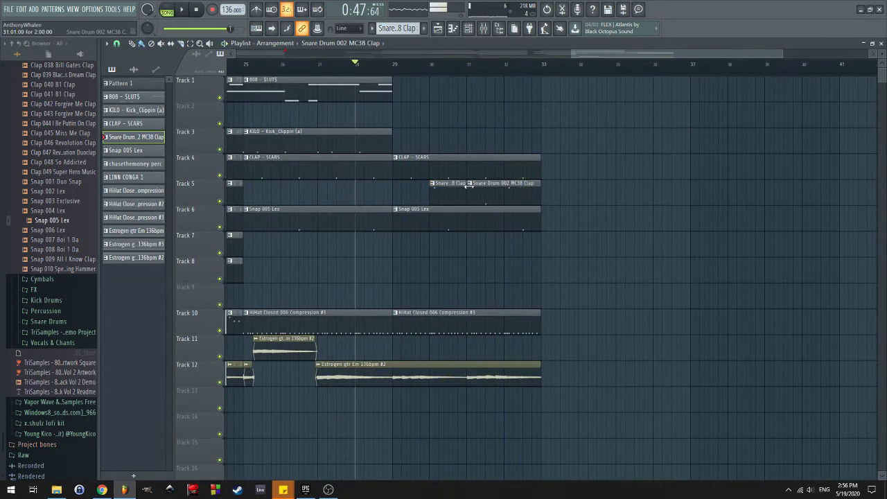
left_click_drag(470, 184, 503, 185)
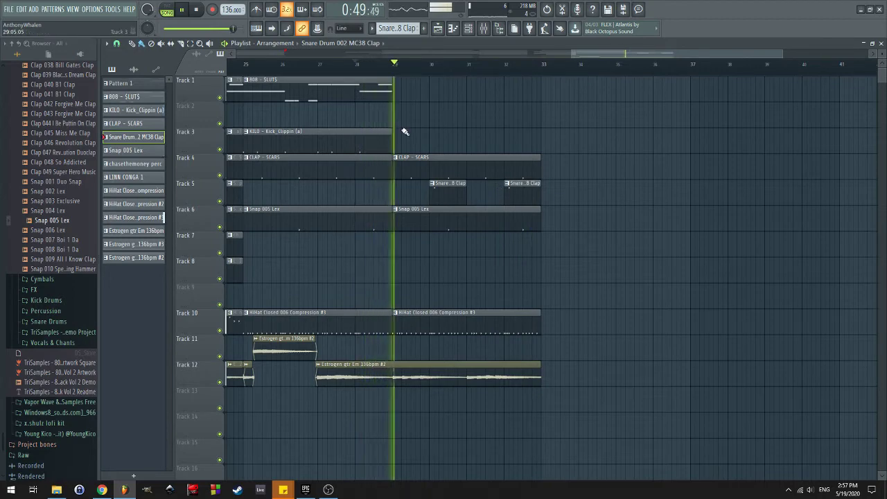
Copy the 808 - $LUT$ and KILO - Kick_Clippin clips from bar 25 to bar 33 on Tracks 1 and 3
left_click(331, 142)
scroll(416, 156, "down", 2)
scroll(367, 249, "down", 2)
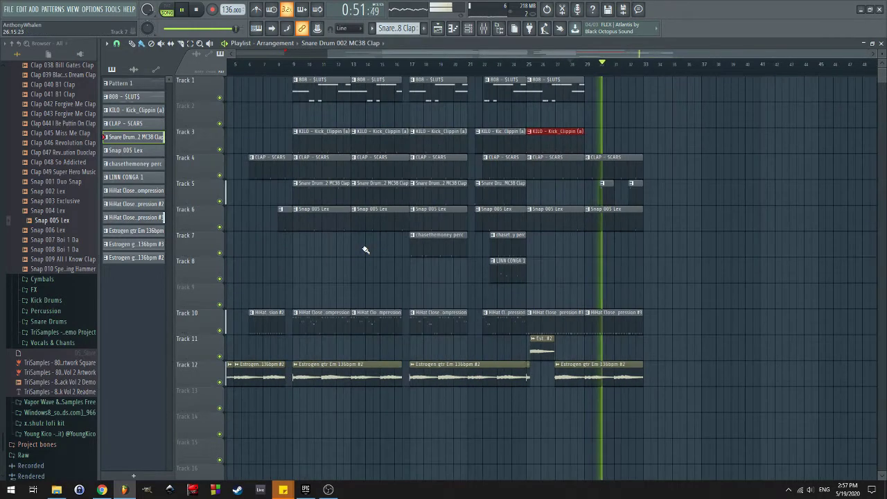
scroll(570, 248, "up", 3)
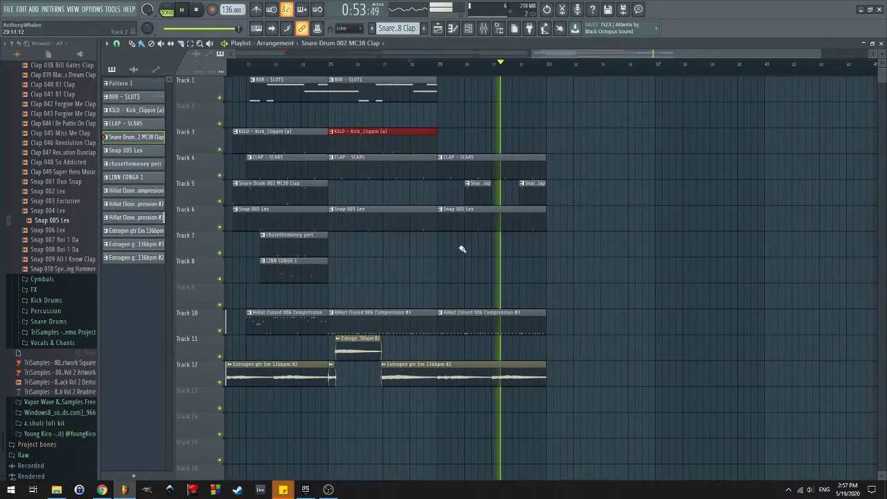
scroll(517, 169, "down", 1)
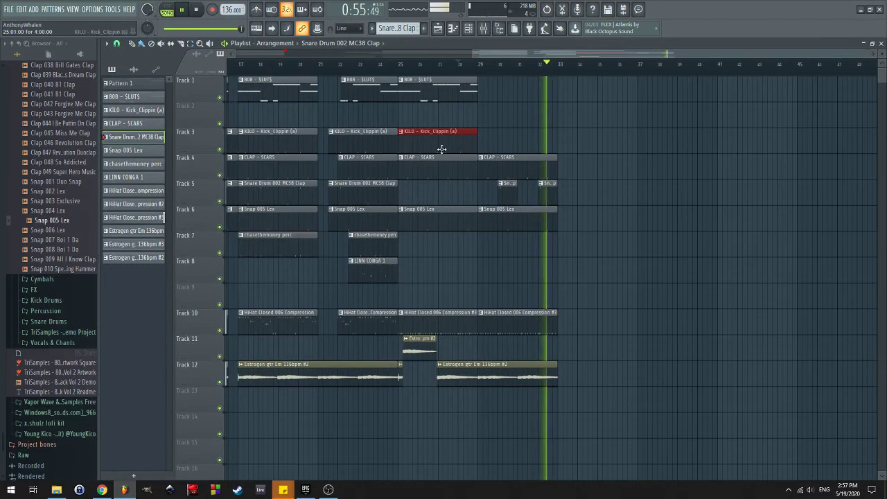
left_click(451, 84, "ctrl")
left_click_drag(452, 84, 594, 80)
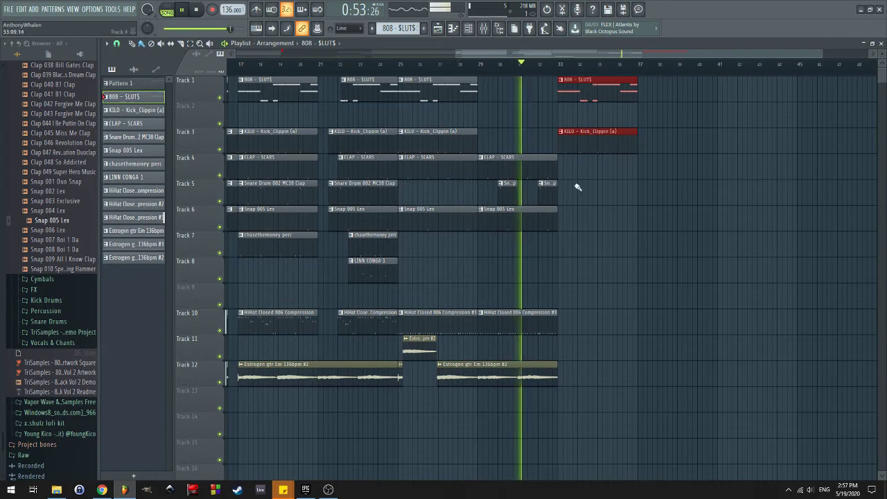
Copy the eight-bar Estrogen gtr Em 136bpm #3 clip to bar 33 on Track 12 and view its sample settings
scroll(568, 302, "down", 2)
left_click_drag(297, 374, 779, 361)
scroll(683, 371, "up", 3)
key("space")
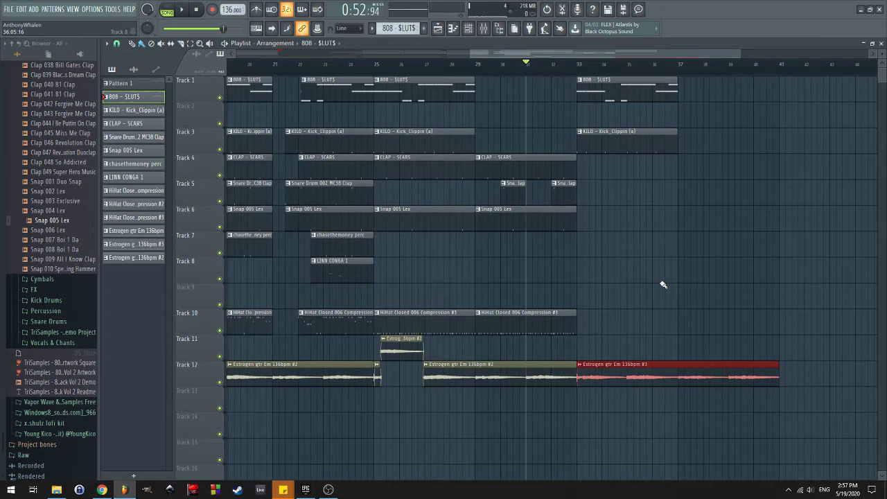
double_click(646, 371)
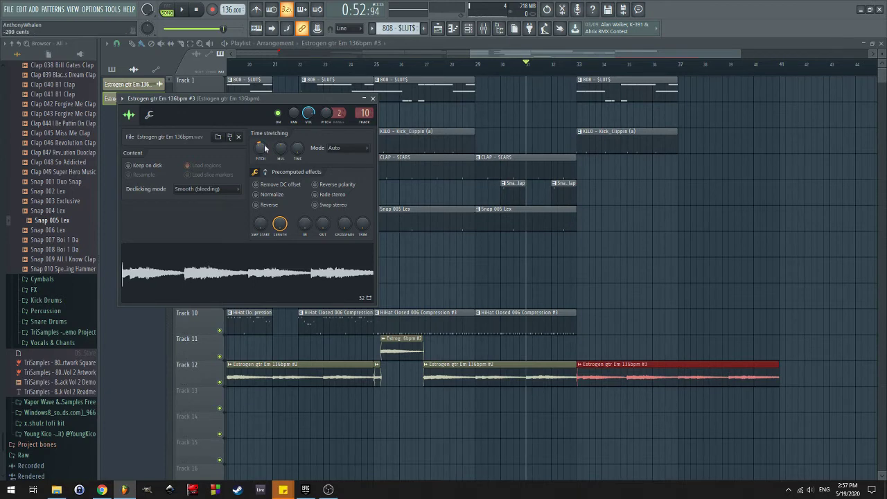
left_click(373, 99)
Make the 808 - $LUT$ clip at bar 33 unique, transpose its notes down two semitones, and return to the playlist
right_click(581, 84)
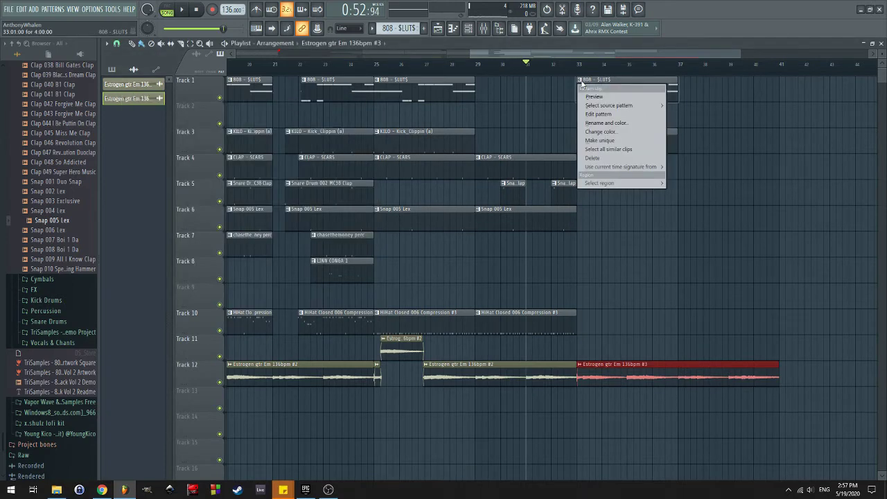
left_click(617, 140)
double_click(624, 97)
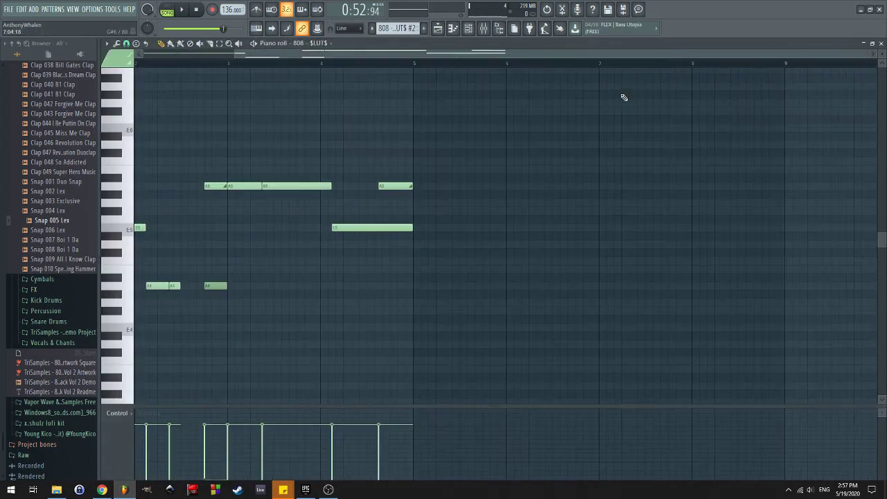
key("Down")
key("Down")
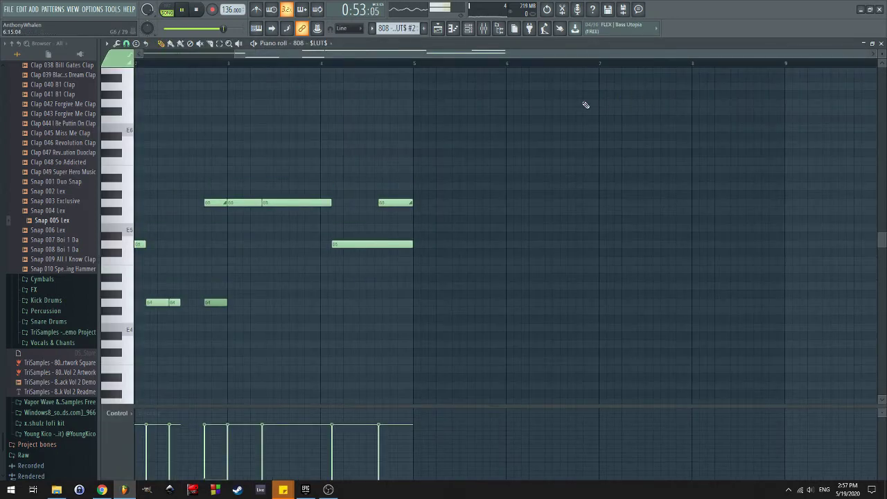
scroll(586, 104, "left", 2)
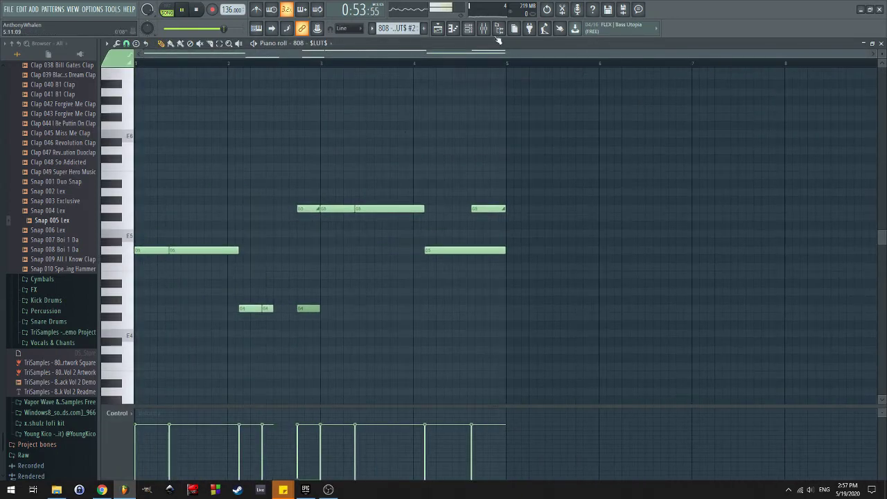
left_click(440, 28)
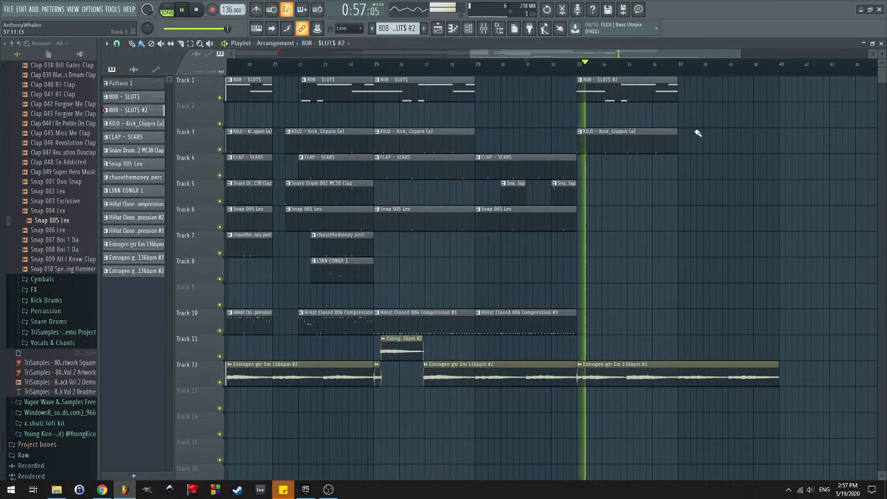
Duplicate the 808 - $LUT$ #2 and KILO - Kick_Clippin clips from bar 33 to bar 37 on Tracks 1 and 3
scroll(652, 143, "down", 4)
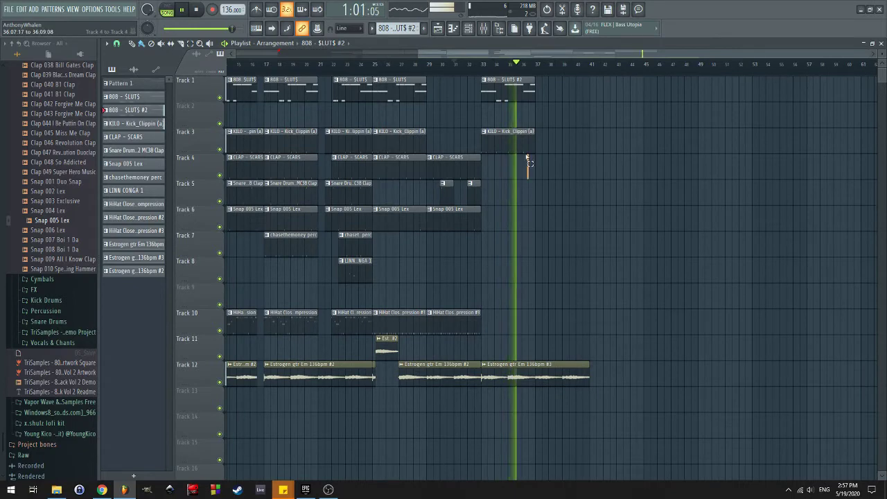
left_click_drag(528, 160, 508, 82)
key("ctrl+b")
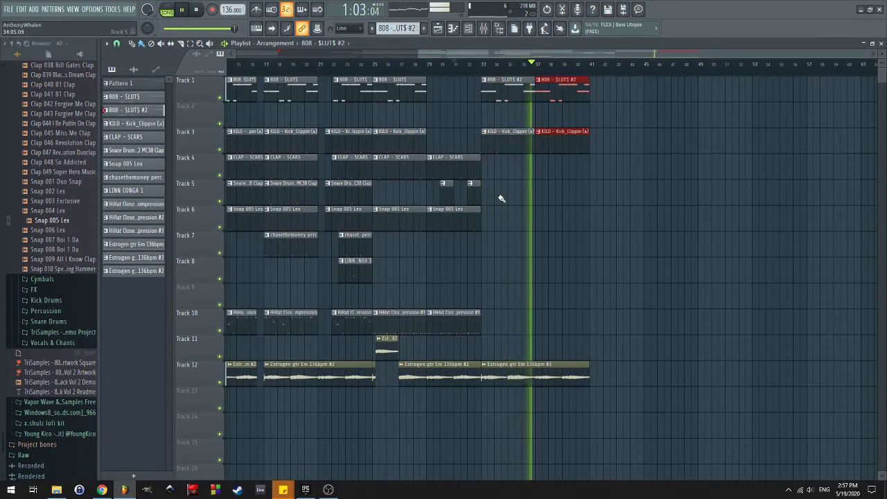
scroll(559, 188, "up", 1)
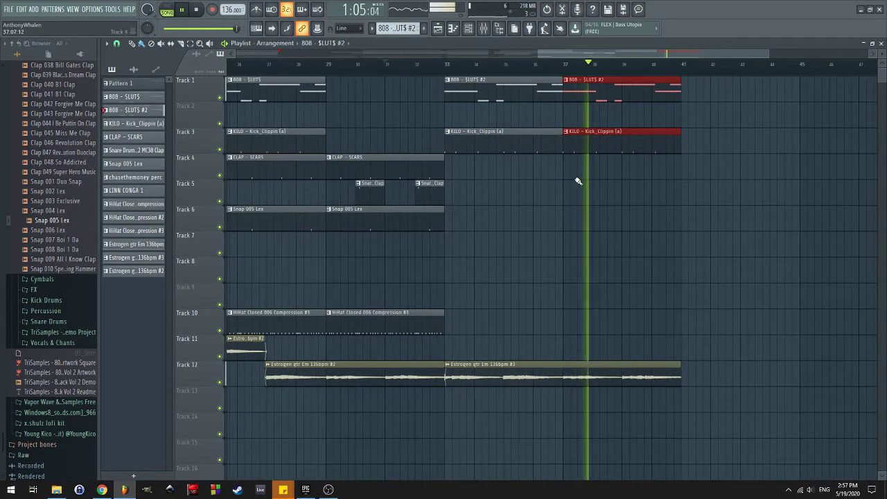
Duplicate the clap, snare and snap clips of bars 29 to 33 twice on Tracks 4 to 6, filling up to bar 41
scroll(578, 182, "up", 1)
left_click_drag(517, 154, 448, 215)
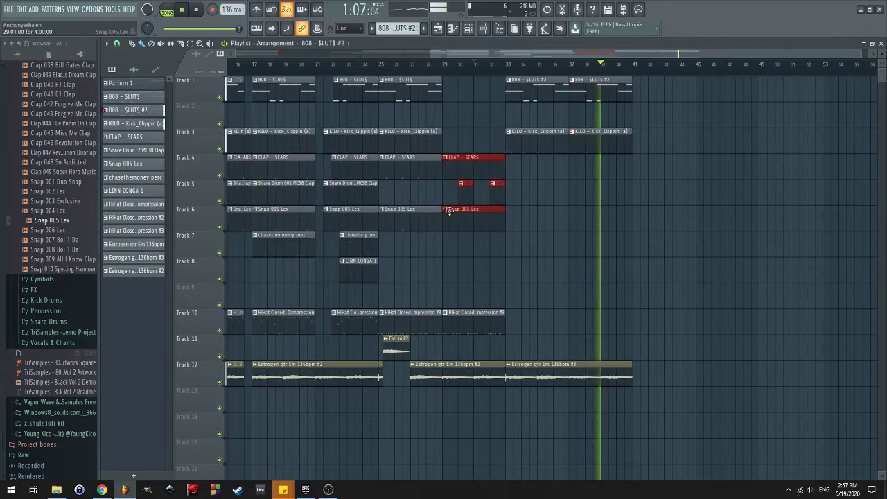
key("ctrl+b")
key("ctrl+b")
key("space")
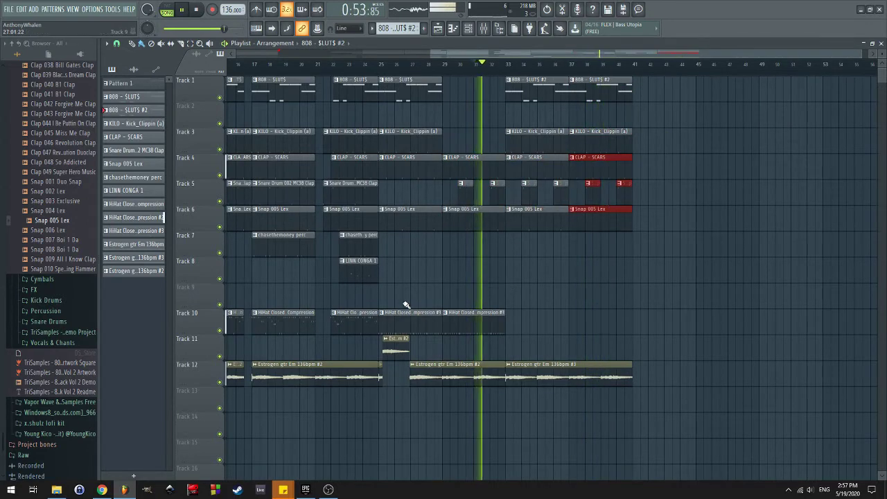
Copy the HiHat Closed 006 Compression clip from bar 17 to bars 33 and 37 on Track 10
left_click_drag(311, 309, 531, 311)
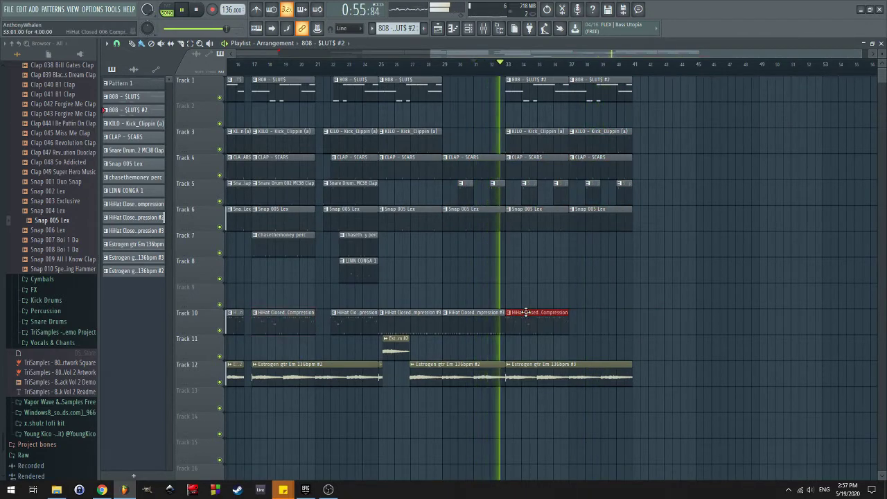
key("ctrl+b")
right_click(289, 314)
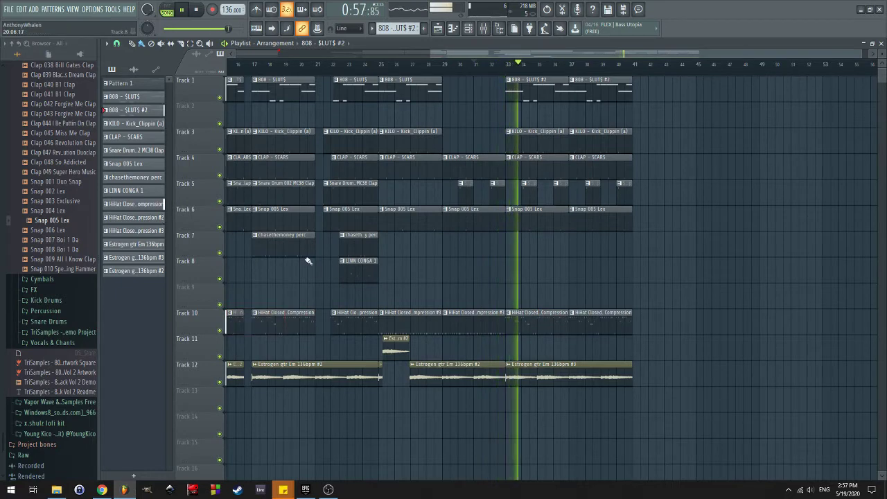
Copy the chasethemoney perc clip from bar 17 to bars 33 and 37 on Track 7, and delete Track 10's hi-hat clip at bar 37
left_click_drag(303, 257, 539, 244)
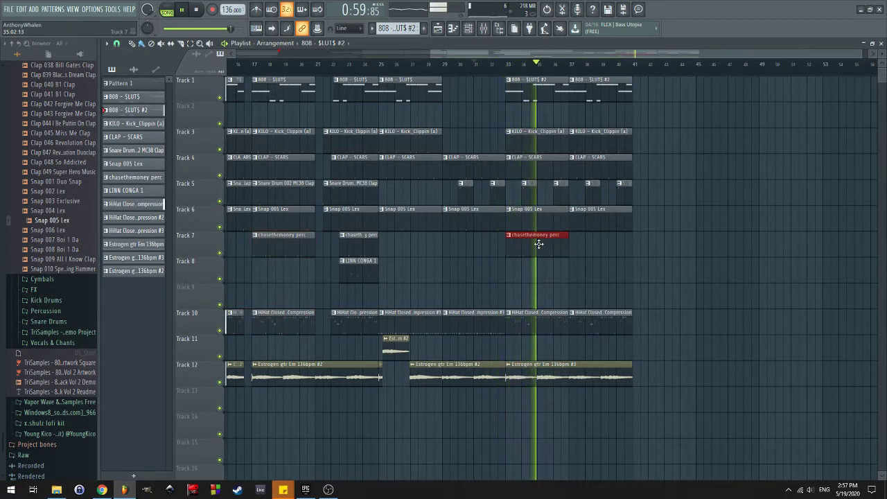
left_click(532, 274)
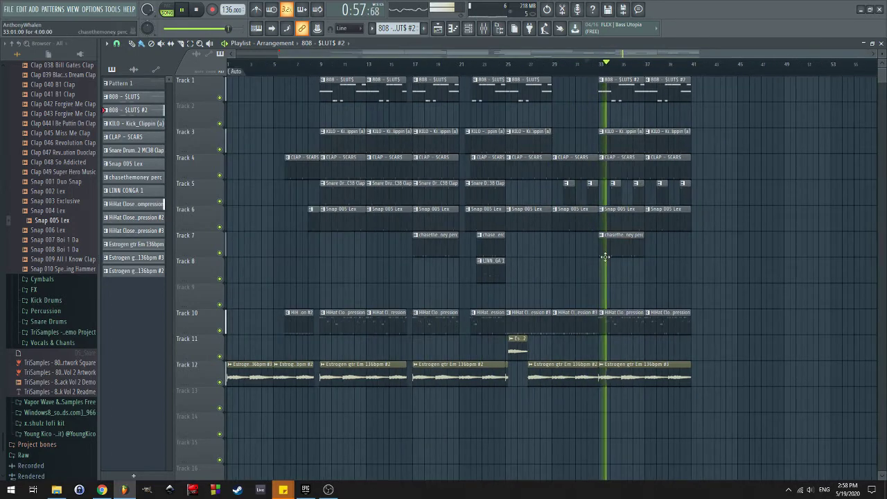
left_click(633, 249)
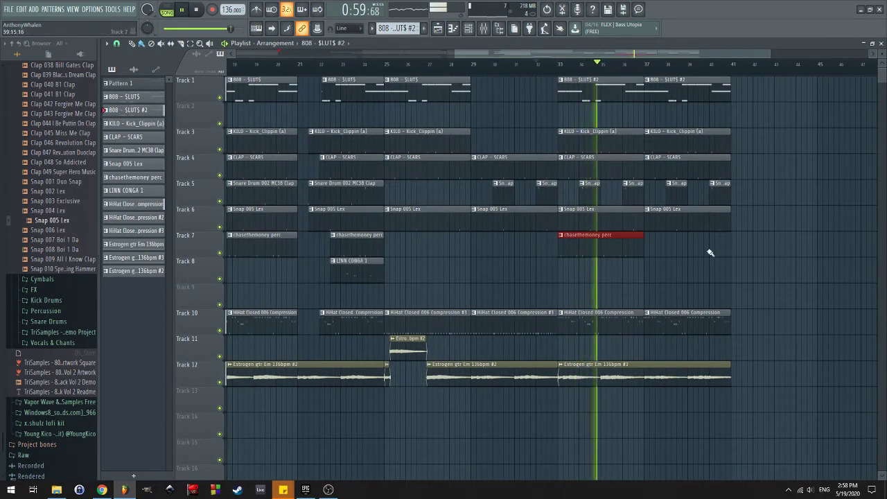
scroll(703, 240, "up", 3, "ctrl")
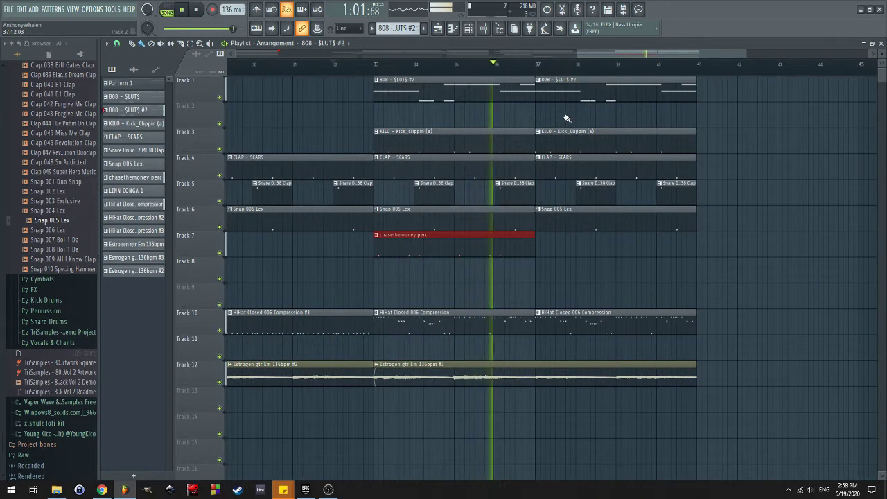
right_click(562, 322)
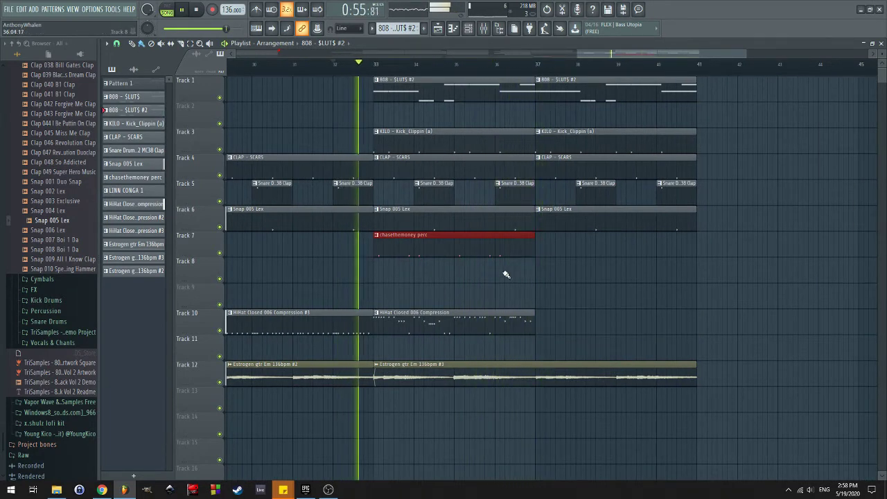
key("ctrl+b")
Replace Track 10's hi-hat clip at bar 33 with HiHat Closed 006 Compression #3 and duplicate it to bar 37, keeping the guitar clip
right_click(495, 322)
right_click(485, 374)
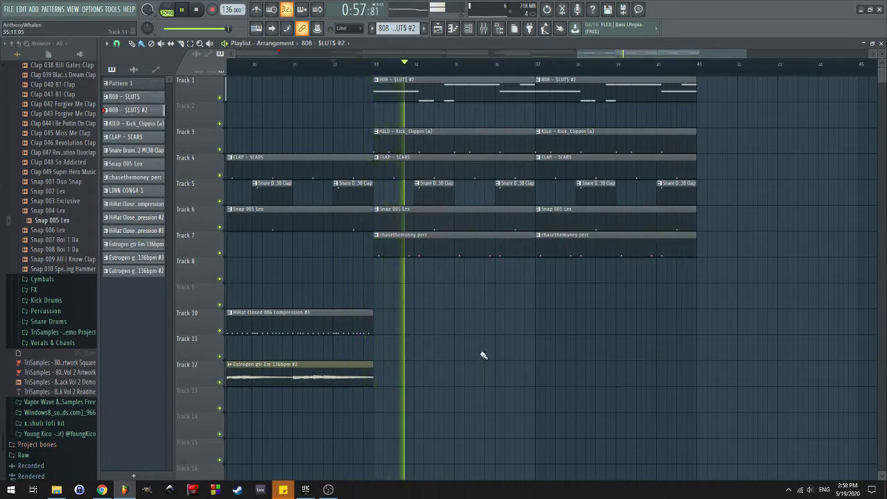
key("ctrl+z")
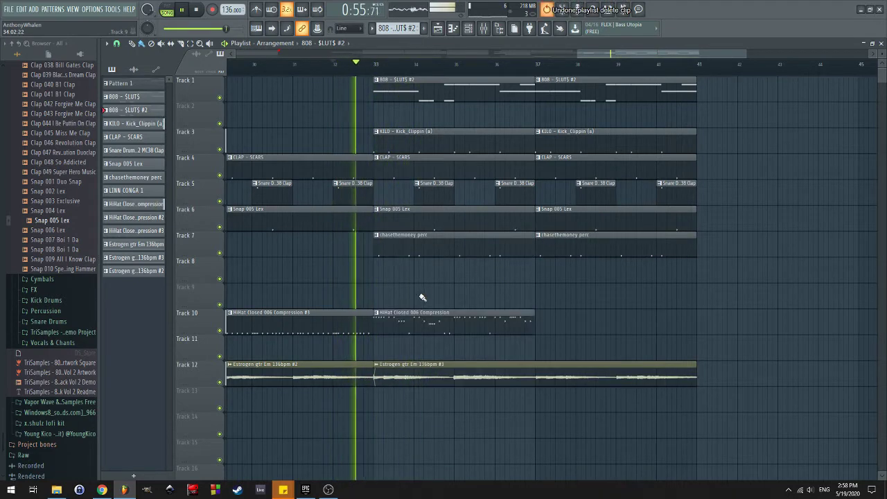
right_click(434, 326)
scroll(422, 317, "down", 2)
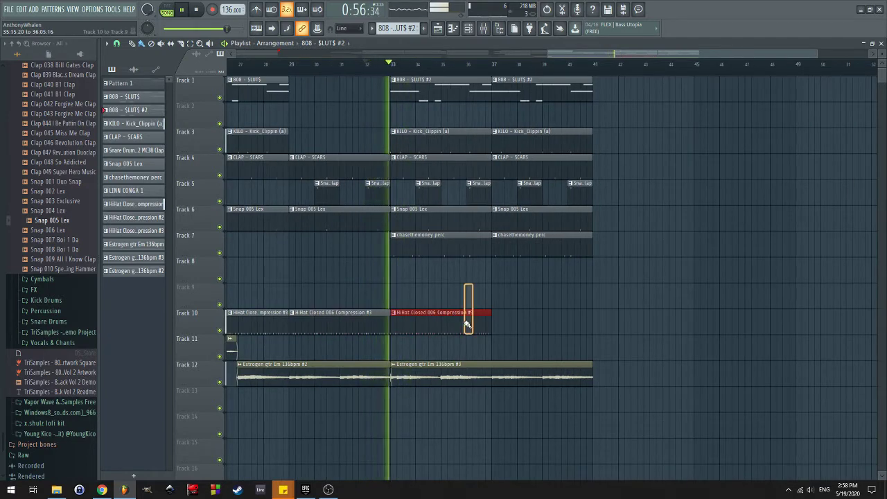
key("ctrl+b")
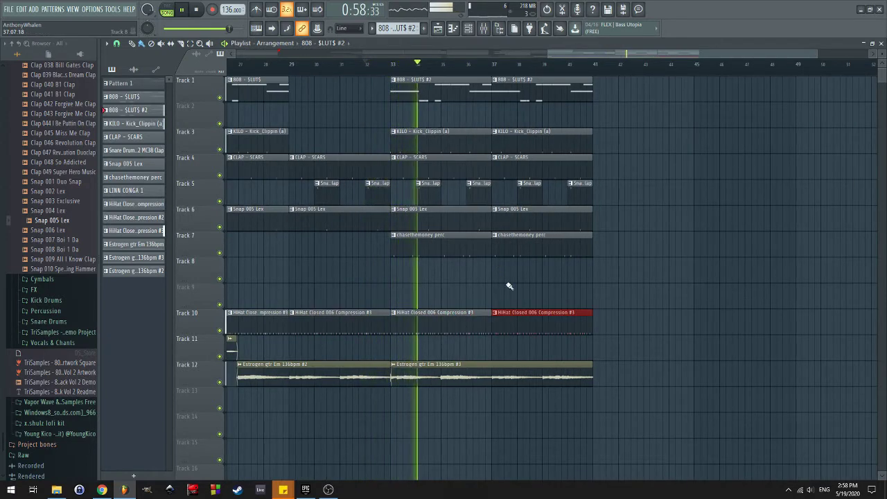
Play back the new section, restarting from about bar 36
scroll(485, 295, "up", 2)
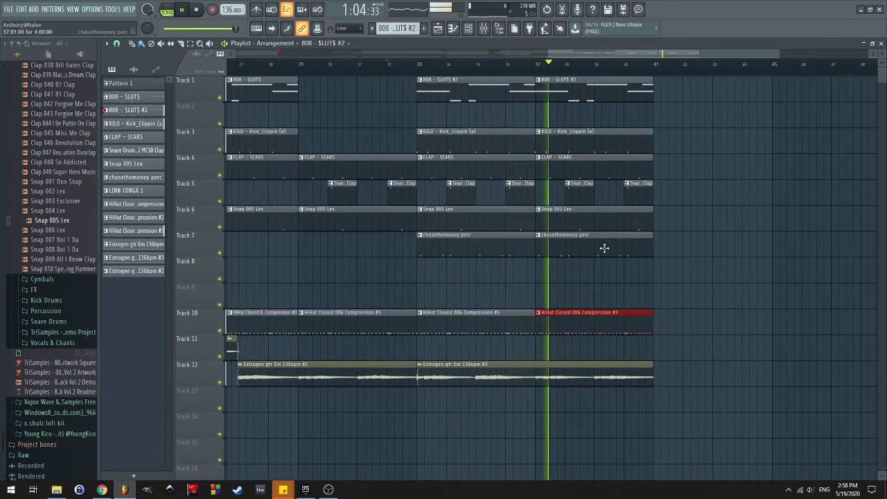
mouse_move(590, 245)
left_mouse_down()
mouse_move(505, 254)
mouse_move(590, 249)
left_mouse_up()
key("space")
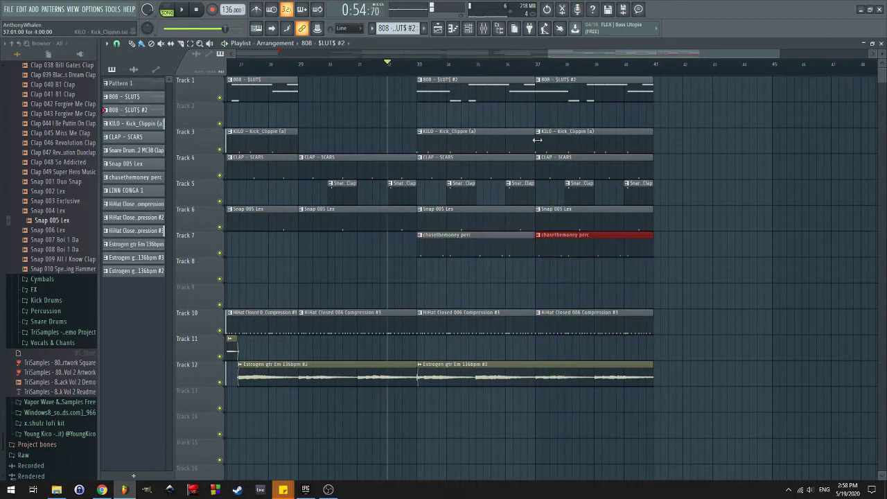
key("space")
left_click(503, 64)
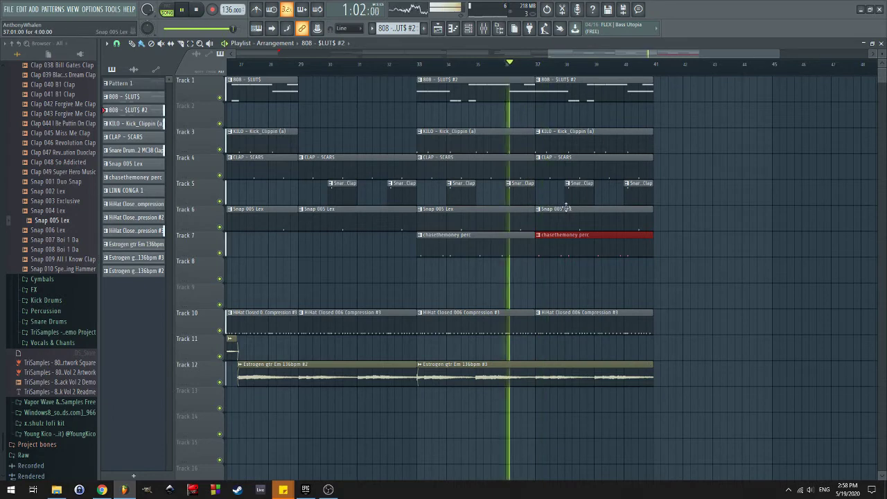
Slice the guitar clip on Track 12 at bar 37, trim the second piece to start mid-bar, and play the result
scroll(561, 204, "up", 3)
key("space")
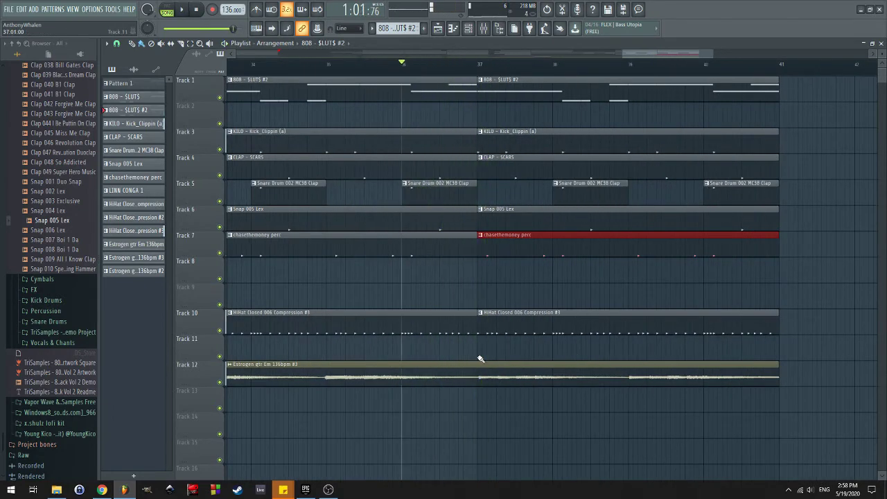
left_click_drag(478, 400, 478, 400)
key("space")
left_click_drag(480, 365, 516, 371)
key("space")
key("space")
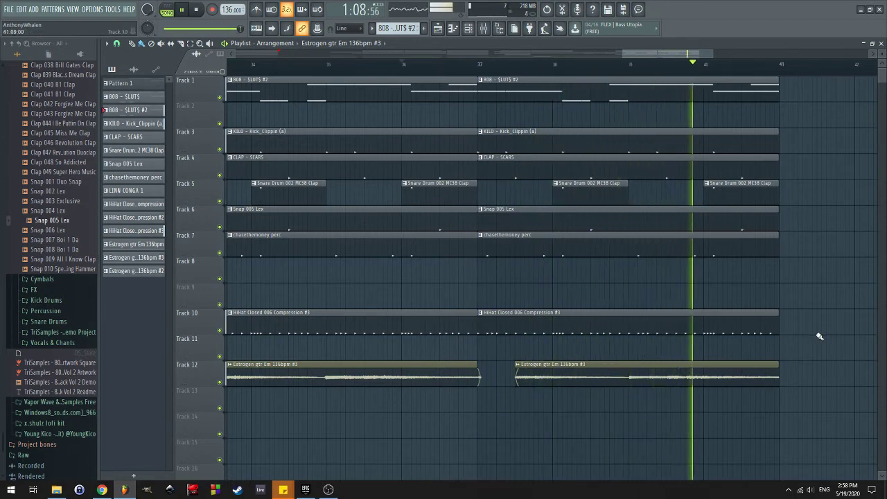
Try to duplicate the HiHat Closed 006 Compression #3 clip from bar 37 to bar 41 on Track 10
scroll(723, 352, "down", 3)
left_click_drag(720, 315, 629, 327)
scroll(628, 328, "down", 3)
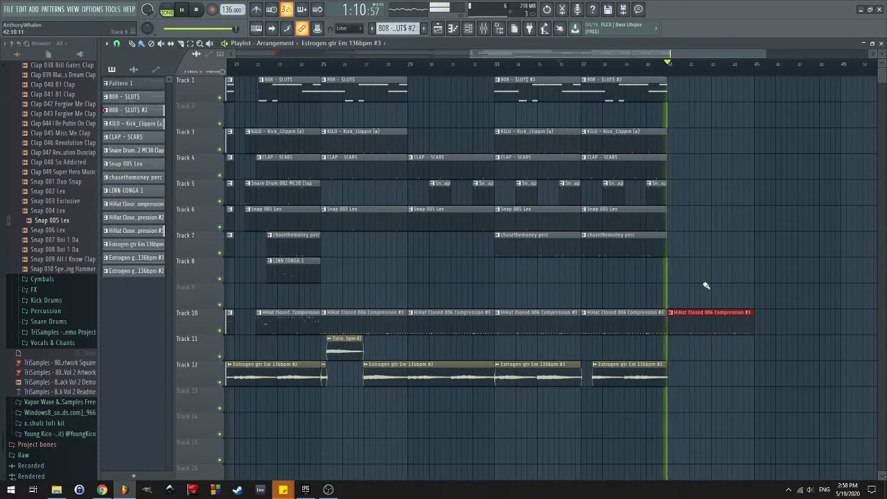
key("space")
scroll(713, 324, "down", 2)
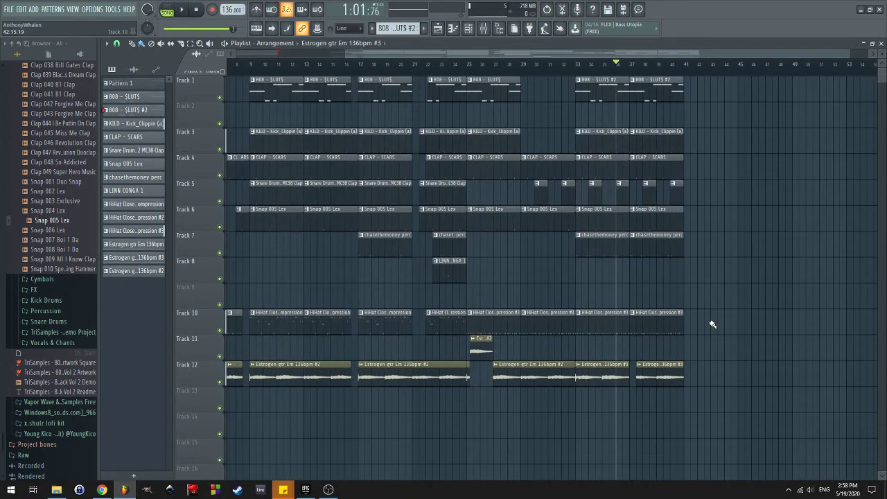
scroll(713, 325, "down", 2)
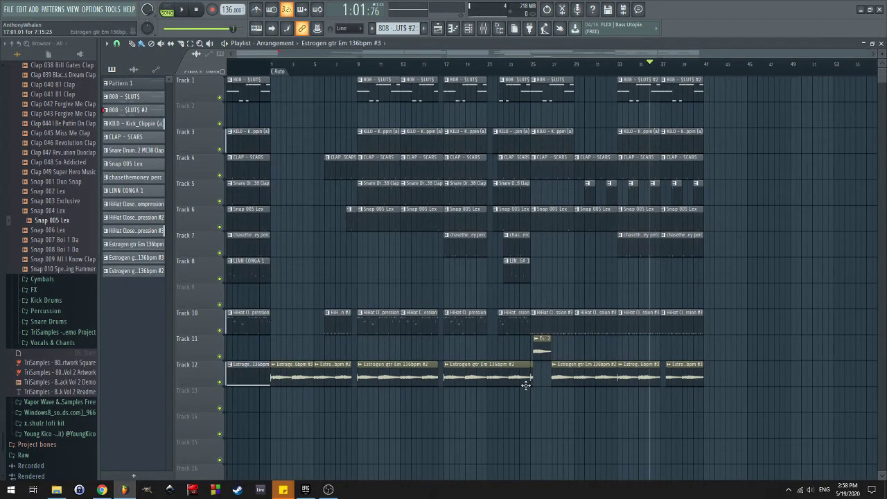
Turn the Auto #2 time marker at bar 9 into a loop marker
right_click(361, 71)
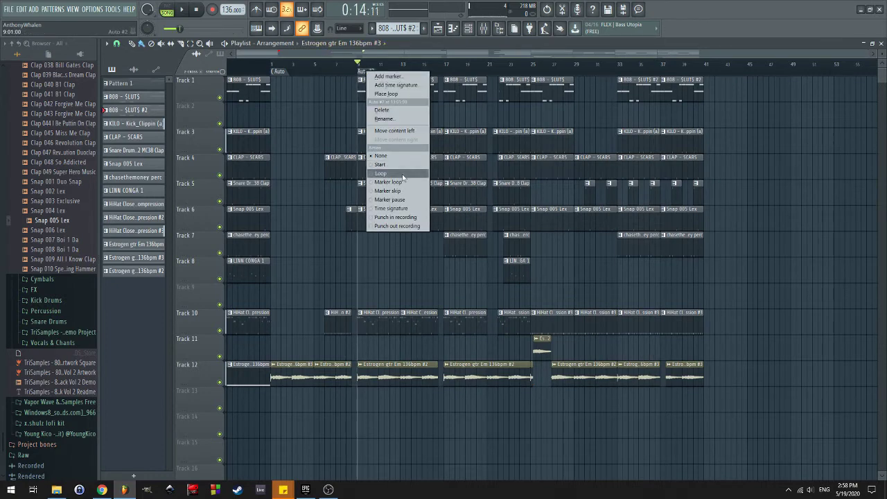
left_click(403, 176)
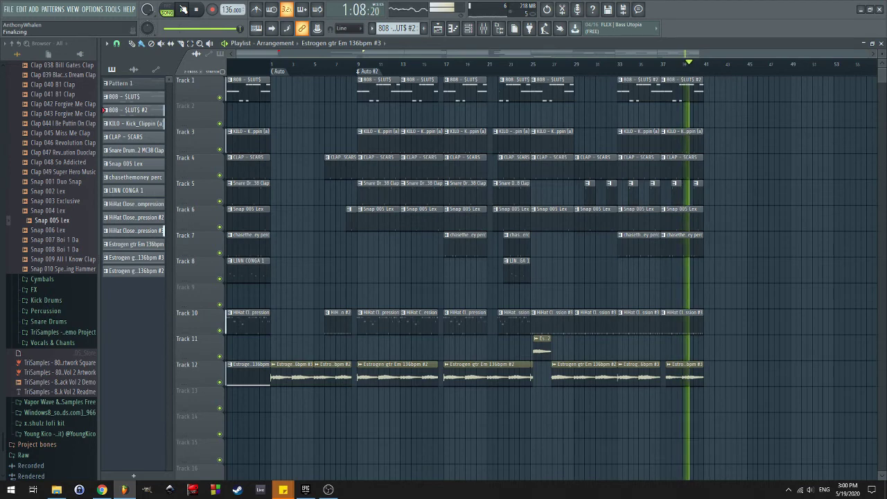
Trim the bar 37 hi-hat and chasethemoney perc clips to end at bar 39, starting the hi-hat together with the guitar slice
scroll(659, 277, "up", 4)
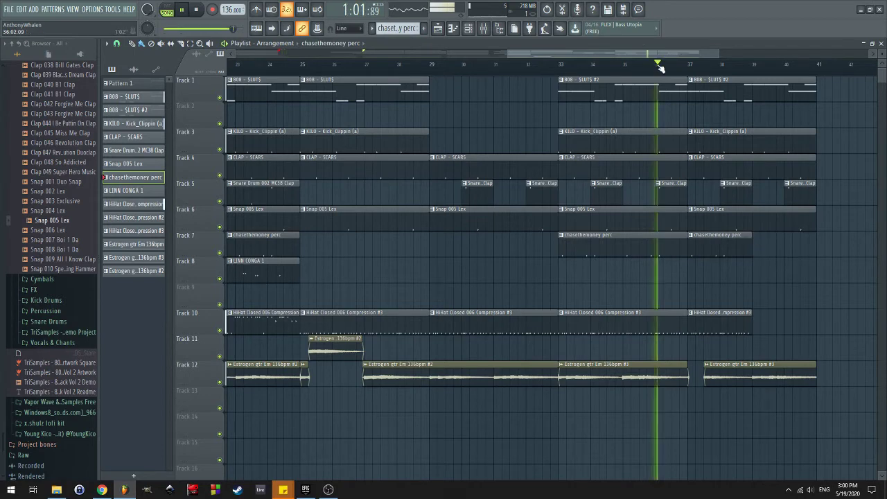
scroll(649, 319, "up", 2)
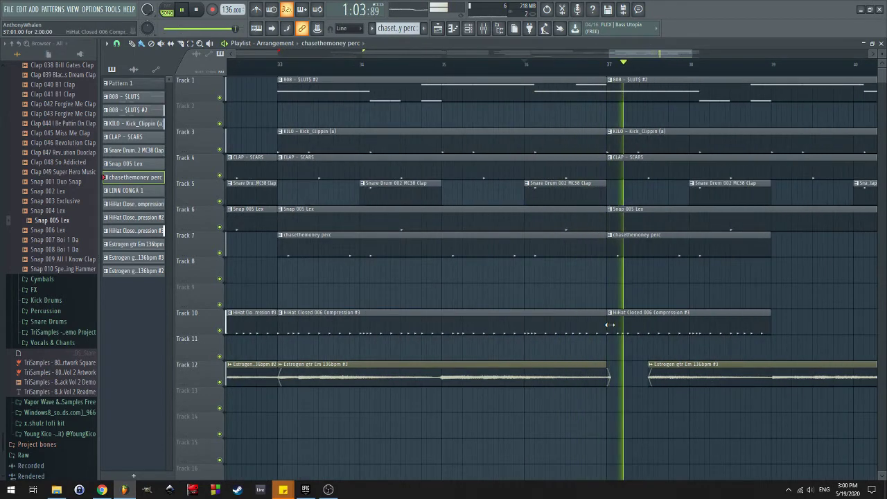
key("space")
key("space")
left_click_drag(610, 323, 650, 320)
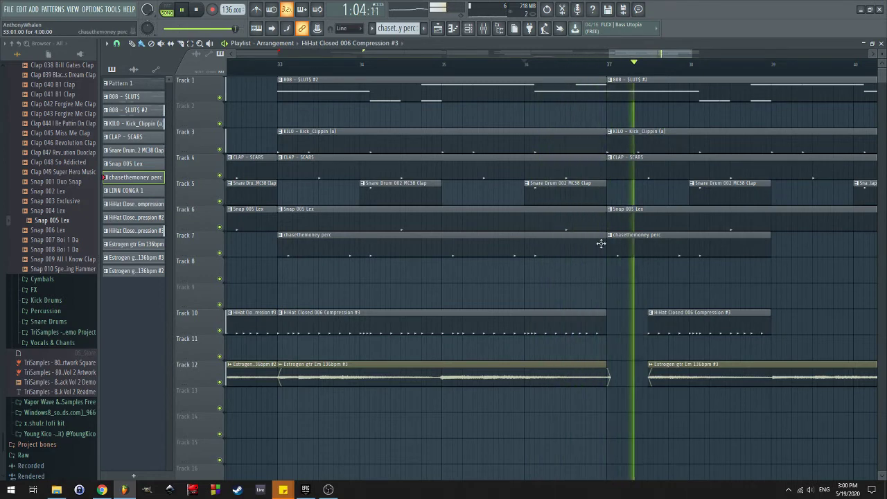
left_click_drag(608, 242, 624, 241)
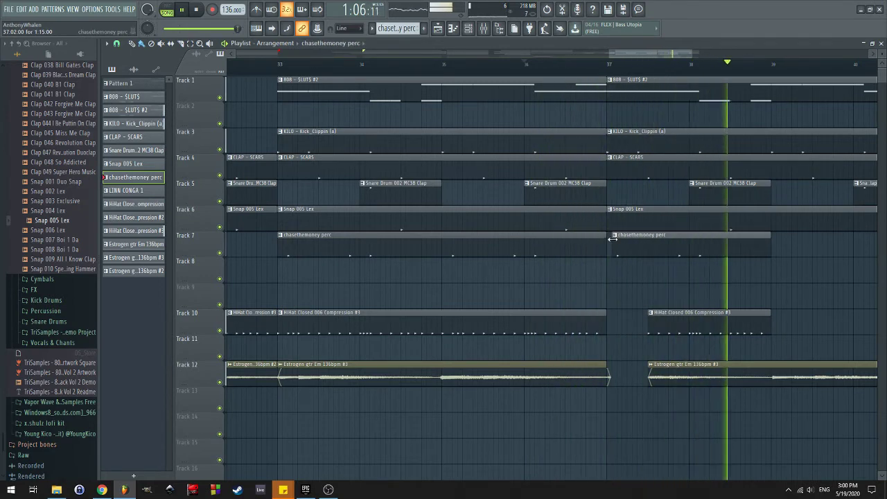
scroll(763, 259, "down", 3)
scroll(762, 260, "up", 4)
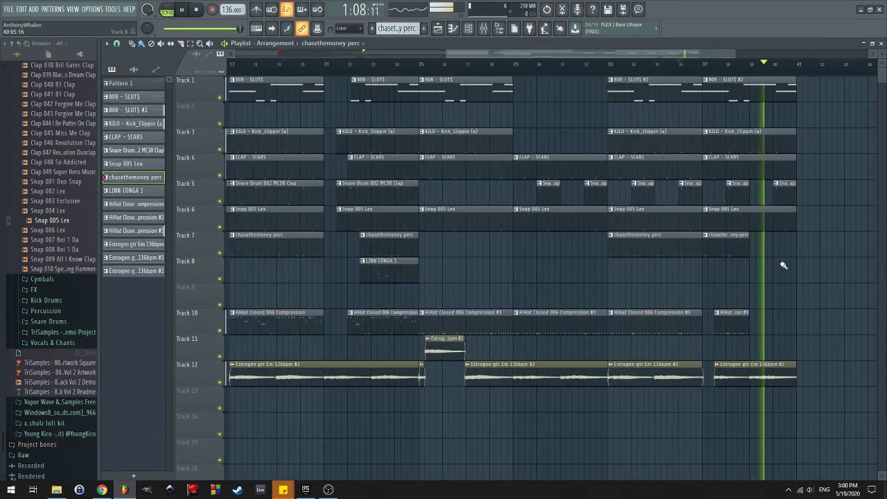
Shorten the 808 - $LUT$ #2 clip at bar 37 to end at bar 39 and play back the section
left_click_drag(628, 90, 599, 92)
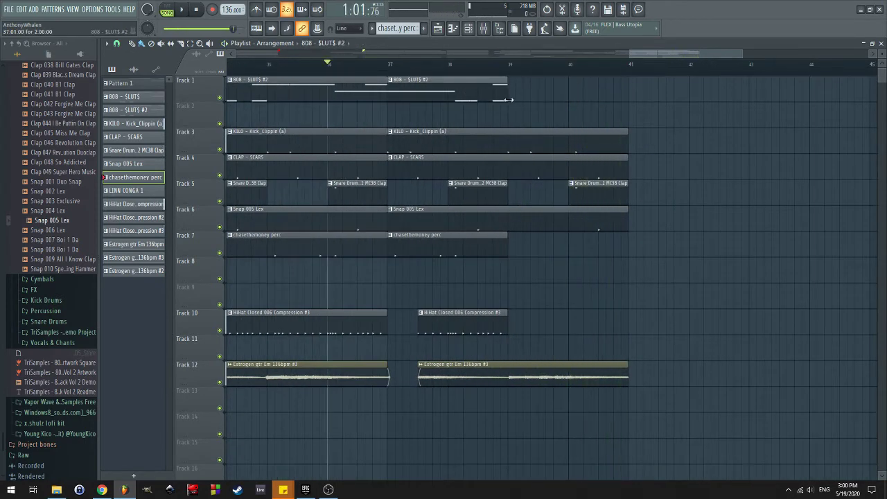
scroll(551, 177, "down", 2)
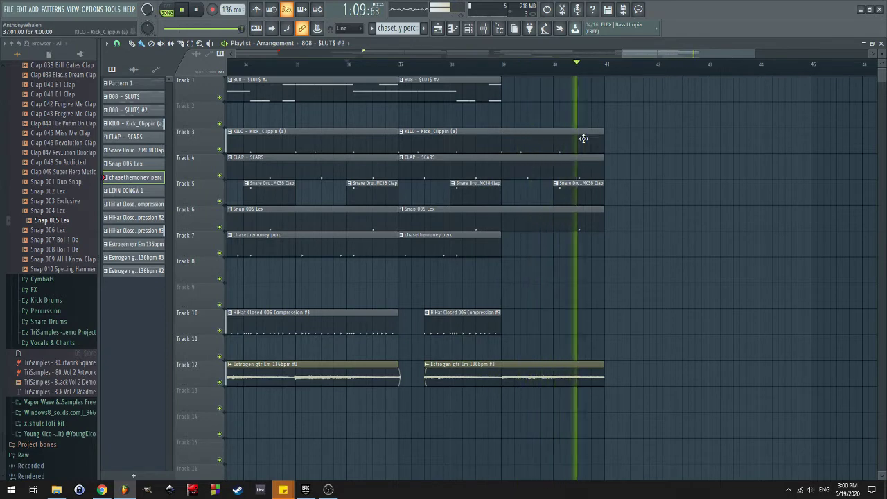
key("space")
scroll(629, 224, "down", 4)
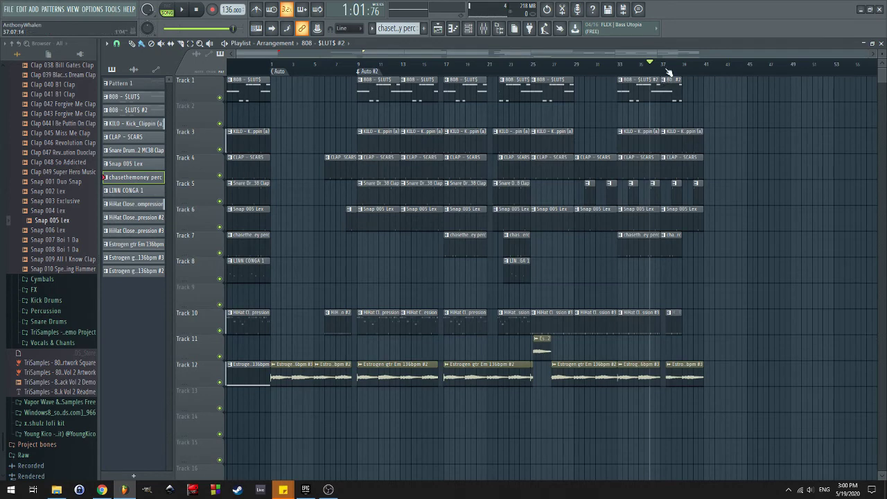
scroll(704, 290, "up", 4)
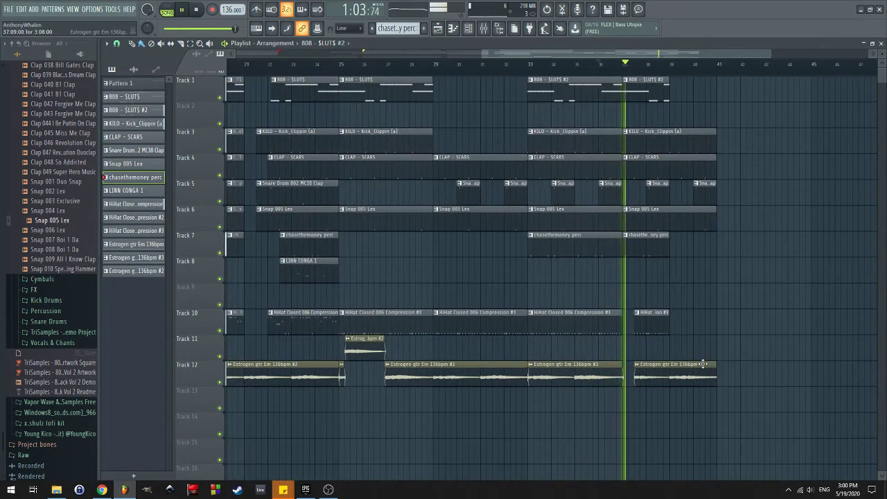
scroll(713, 357, "up", 3)
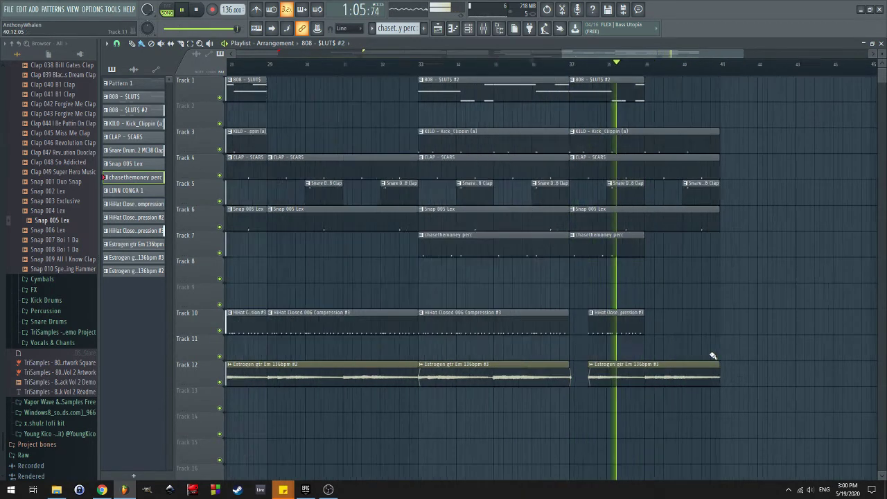
scroll(714, 354, "up", 2)
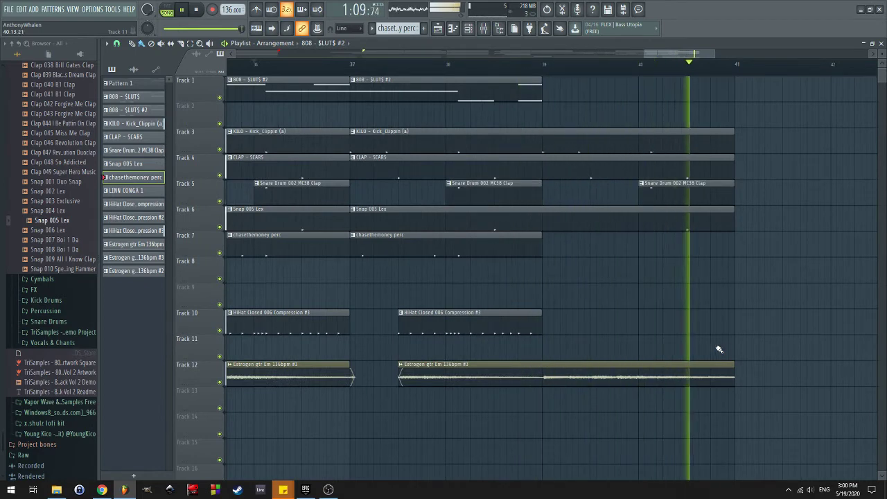
scroll(718, 350, "down", 3)
scroll(714, 350, "down", 3)
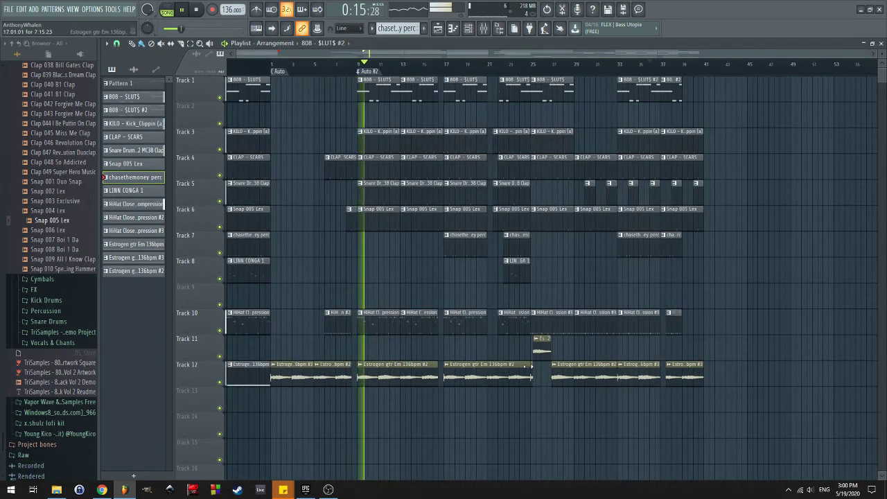
Try copying the bar 9 to 25 section to bar 41 and rearranging its chasethemoney perc and LINN CONGA 1 clips
left_click_drag(513, 392, 719, 93)
left_click(737, 259)
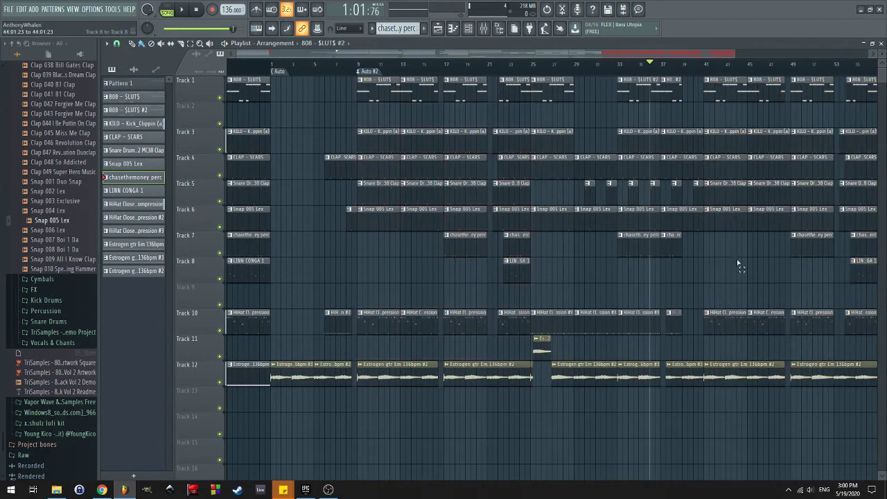
left_click_drag(737, 259, 567, 263)
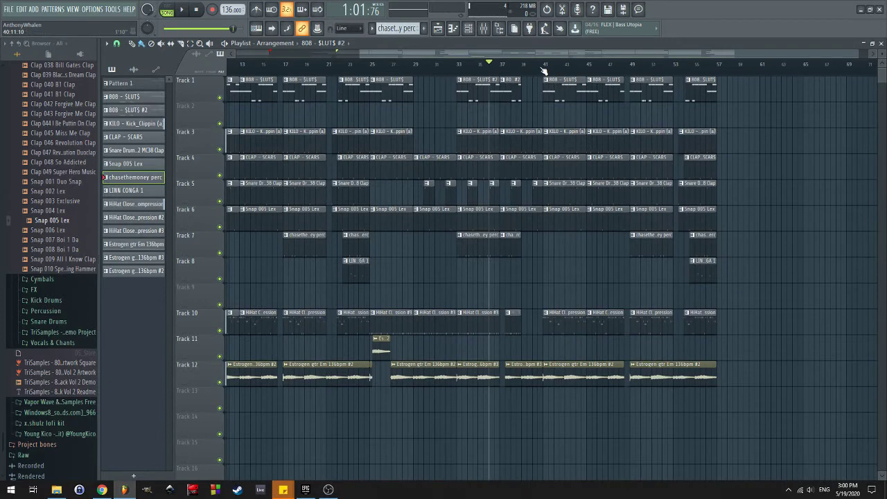
left_click_drag(702, 284, 565, 248)
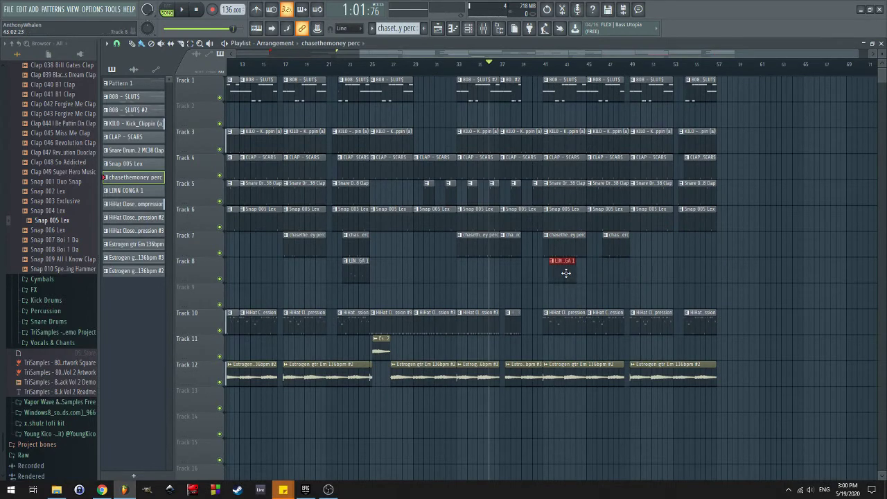
scroll(639, 291, "up", 3, "ctrl")
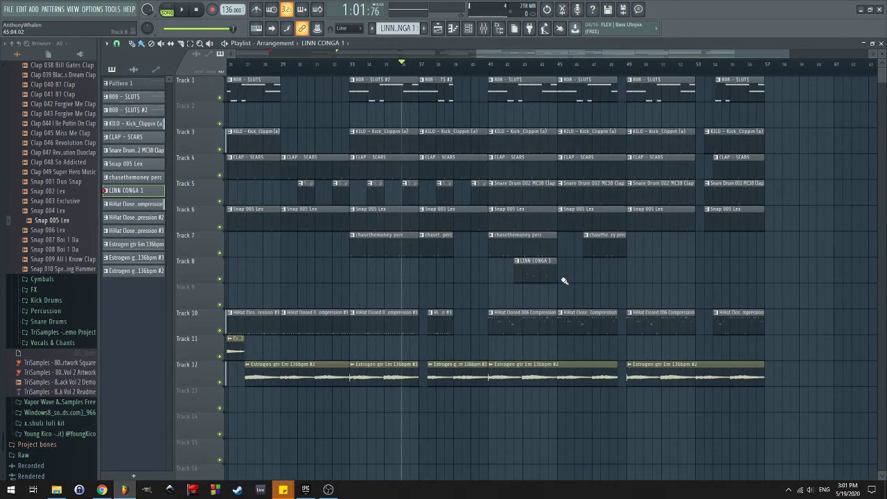
scroll(565, 280, "down", 2, "ctrl")
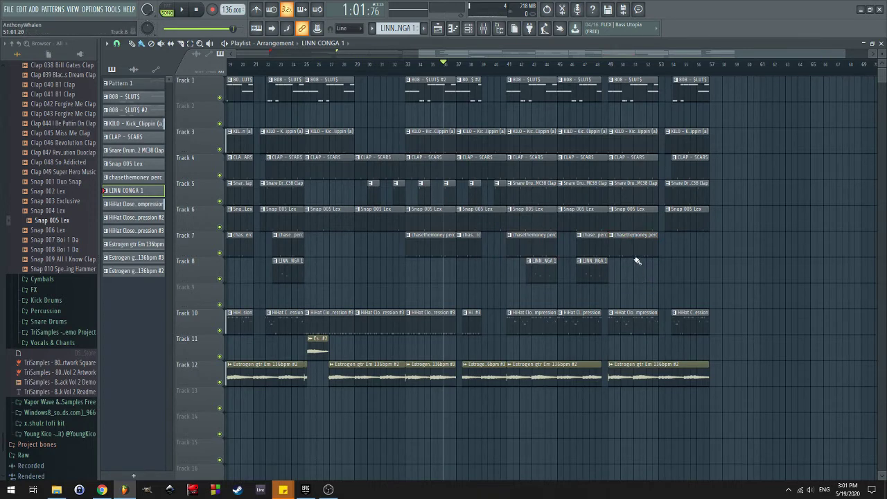
Delete all copied clips from bar 41 onward
left_click_drag(713, 460, 517, 54)
key("Delete")
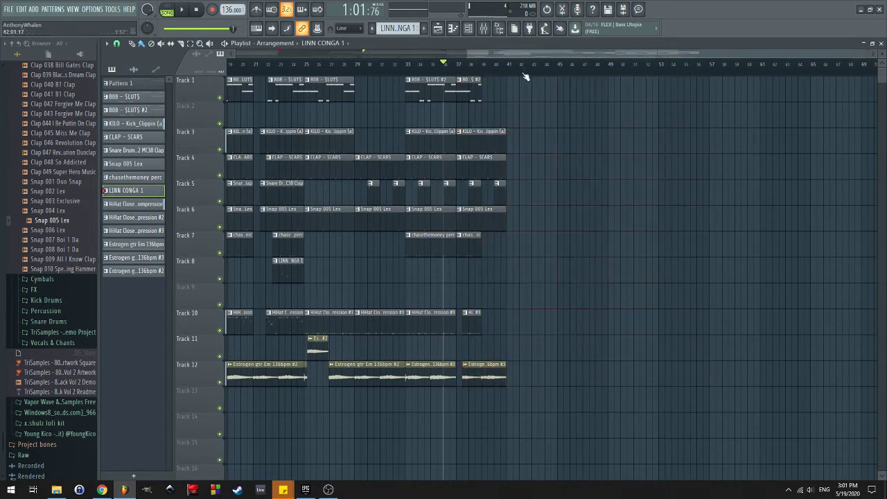
Copy all clips between bars 9 and 25 on Tracks 1 to 12 to bar 41
scroll(480, 318, "left", 5)
left_click_drag(516, 403, 368, 71)
left_click_drag(369, 139, 717, 144)
scroll(644, 263, "down", 1)
scroll(644, 264, "right", 4)
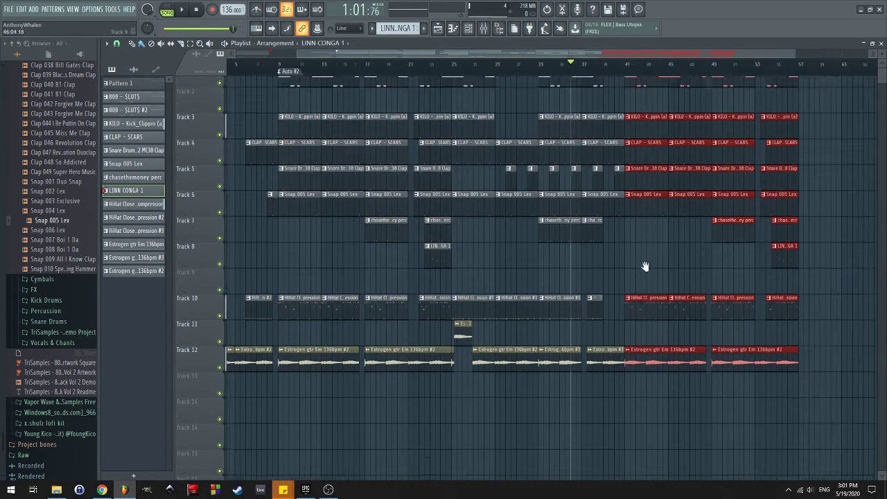
scroll(673, 283, "up", 1)
scroll(589, 339, "down", 2, "ctrl")
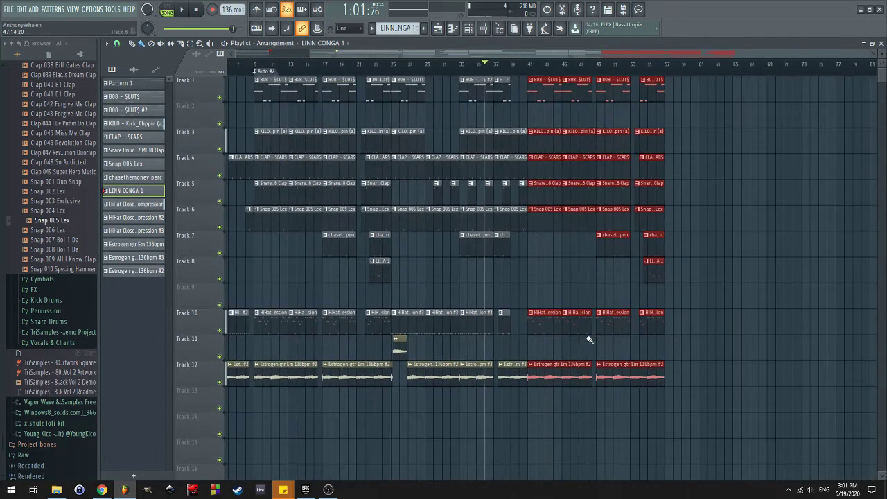
Swap the copied section's two eight-bar halves so the half containing the perc and LINN CONGA 1 clips starts at bar 41
left_click_drag(593, 409, 673, 90)
left_click_drag(726, 441, 545, 95)
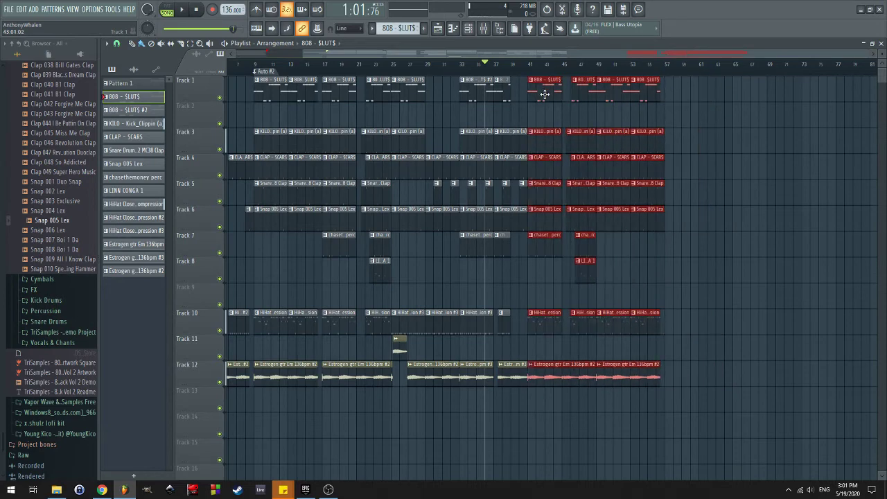
left_click(652, 274)
scroll(629, 294, "up", 4)
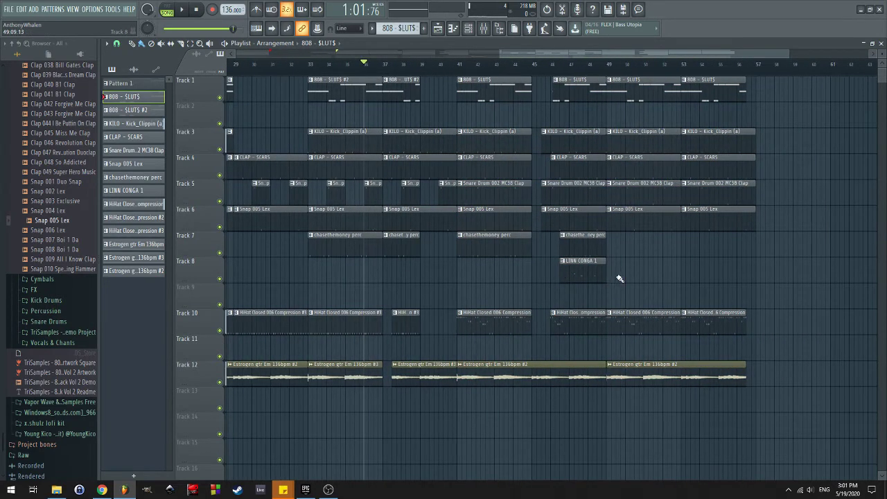
Swap the four-bar 808 and drum blocks at bars 41 and 45, leaving the guitar clips on Track 12 in place
scroll(588, 383, "down", 3)
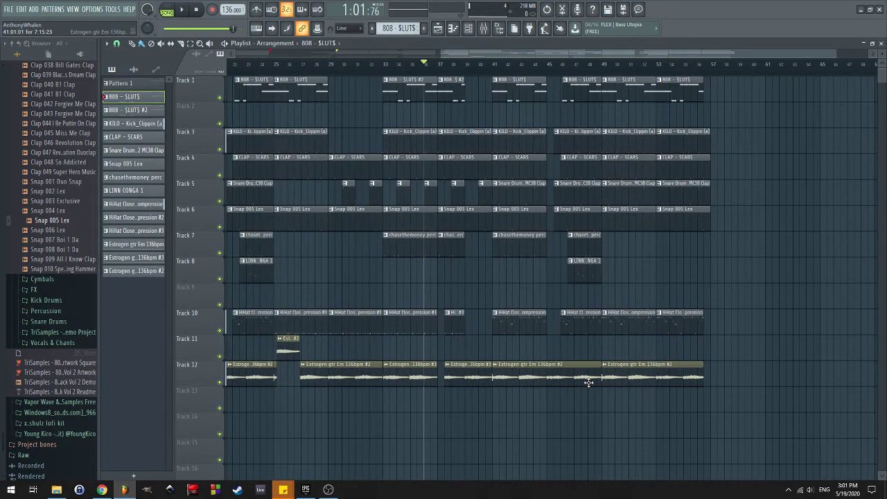
mouse_move(588, 343)
left_mouse_down()
mouse_move(559, 76)
mouse_move(567, 81)
left_mouse_up()
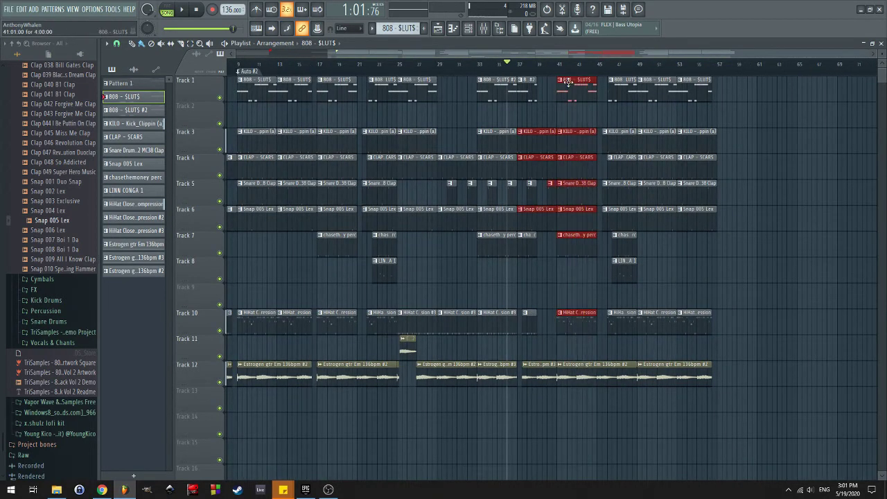
left_click_drag(590, 340, 733, 100)
left_click_drag(629, 336, 585, 84)
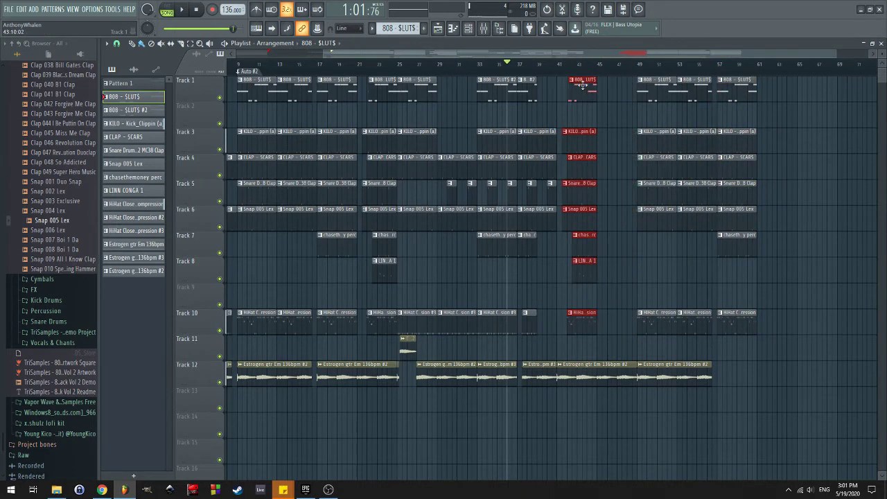
left_click_drag(741, 341, 624, 100)
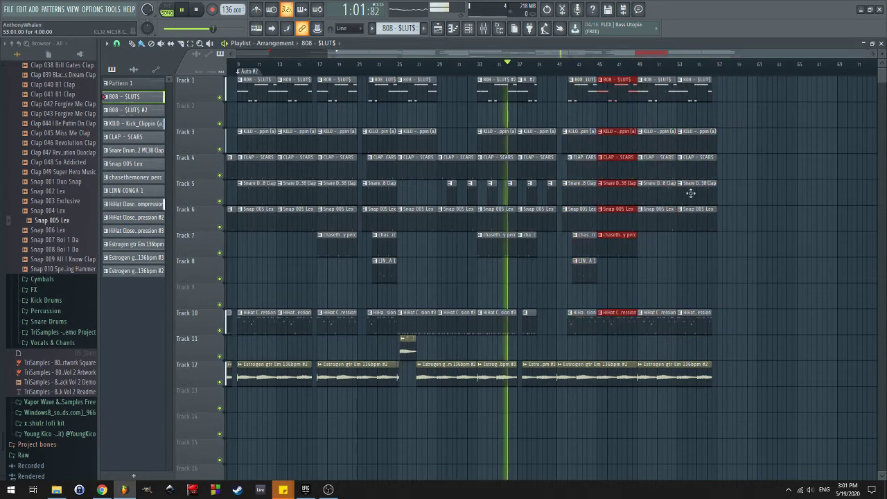
Duplicate the chasethemoney perc clip at bar 45 on Track 7 to bars 49 and 53
scroll(646, 271, "up", 3)
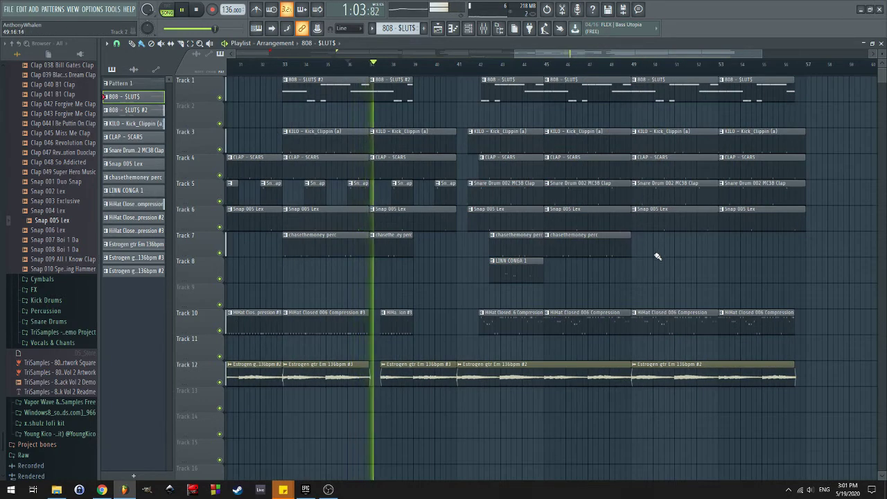
left_click(590, 236)
key("ctrl+b")
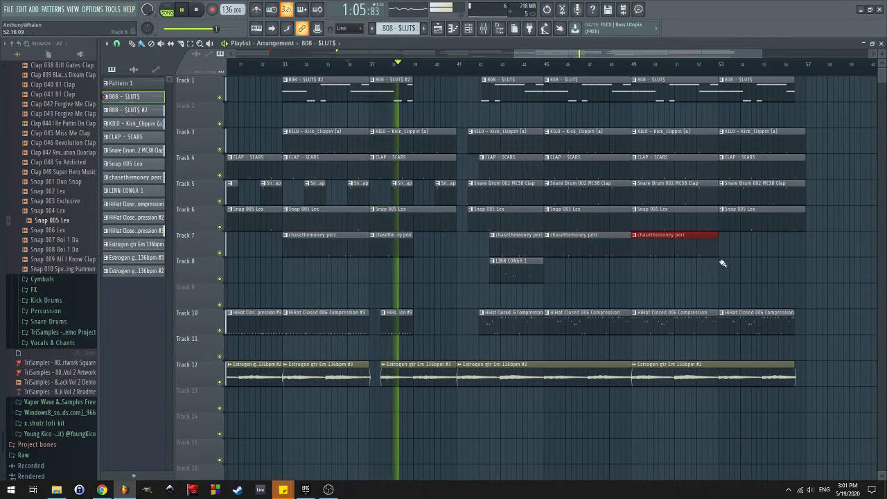
key("ctrl+b")
Copy the LINN CONGA 1 clip on Track 8 to bar 45, filling the four bars to bar 49, and play the result
left_click_drag(524, 272, 546, 272)
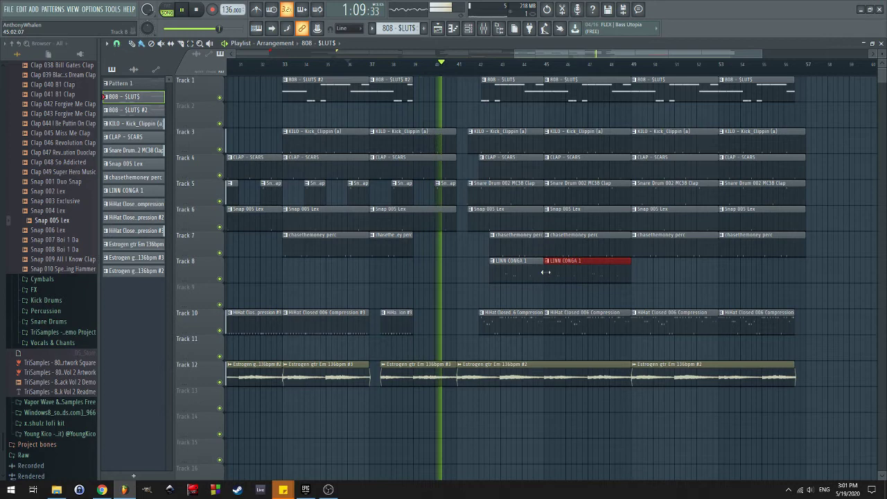
left_click(690, 278)
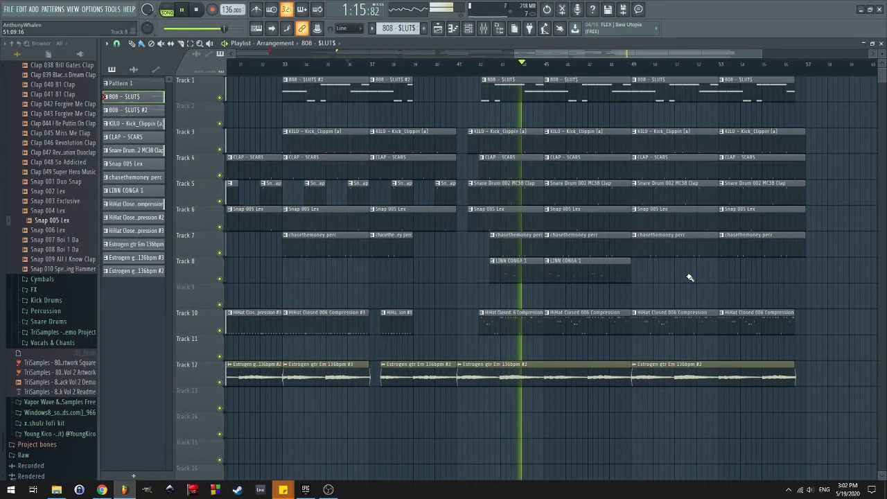
scroll(690, 278, "up", 2)
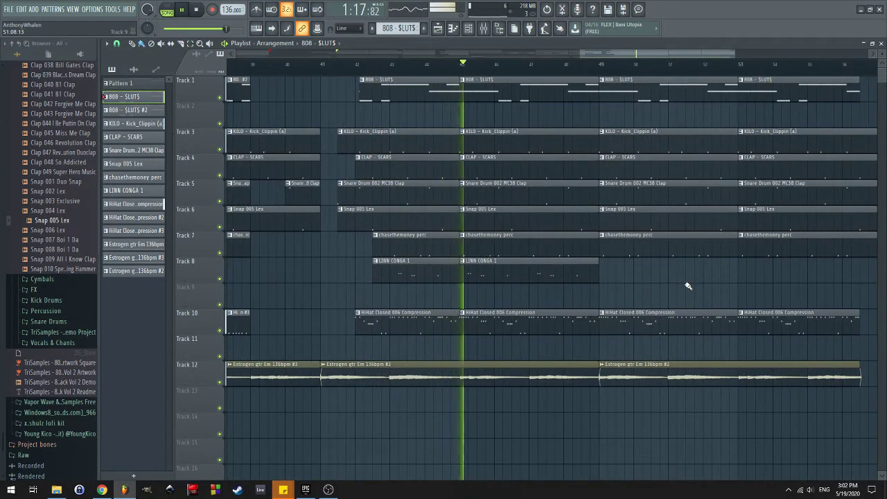
scroll(686, 285, "down", 2)
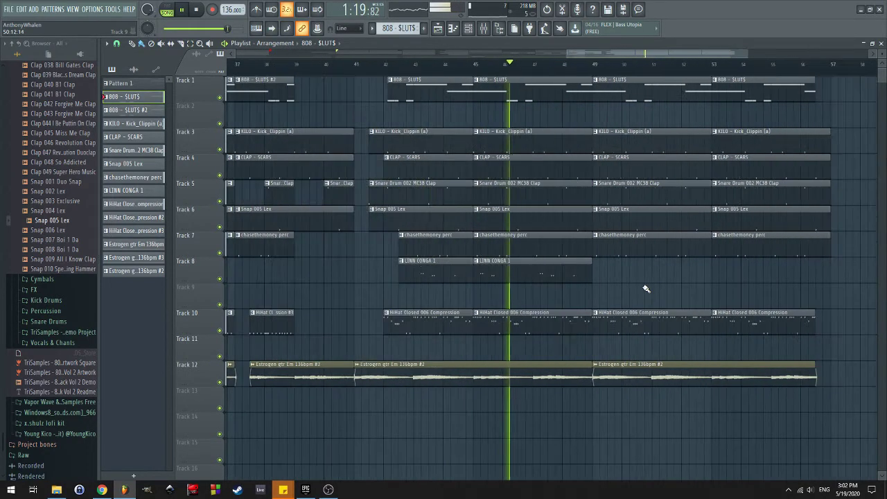
scroll(642, 287, "down", 1)
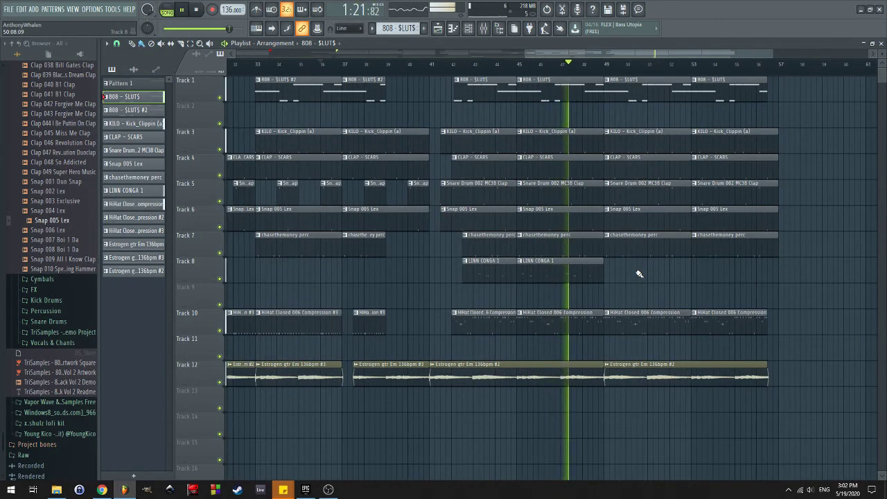
Shorten the bar 45 hi-hat clip on Track 10 and the clips on Tracks 4 to 8 to end just past bar 48
scroll(639, 274, "up", 4)
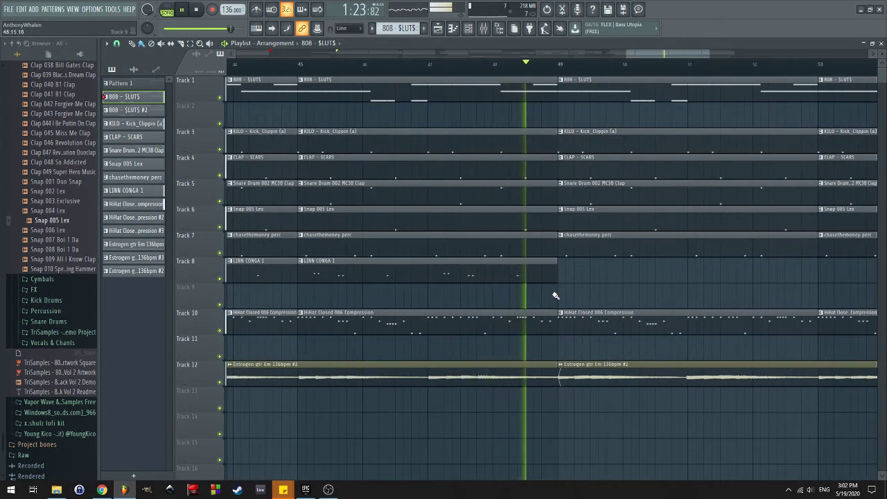
scroll(501, 182, "up", 2)
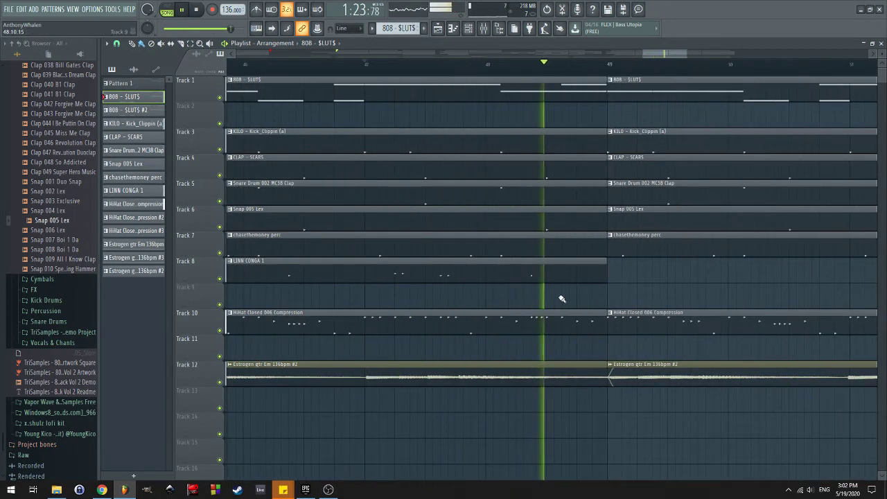
left_click_drag(606, 317, 497, 311)
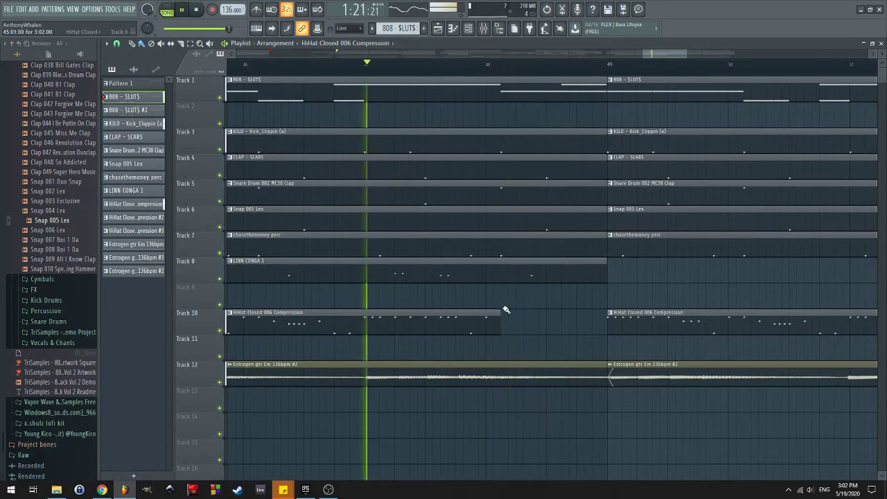
left_click_drag(575, 309, 505, 174)
left_click(510, 186)
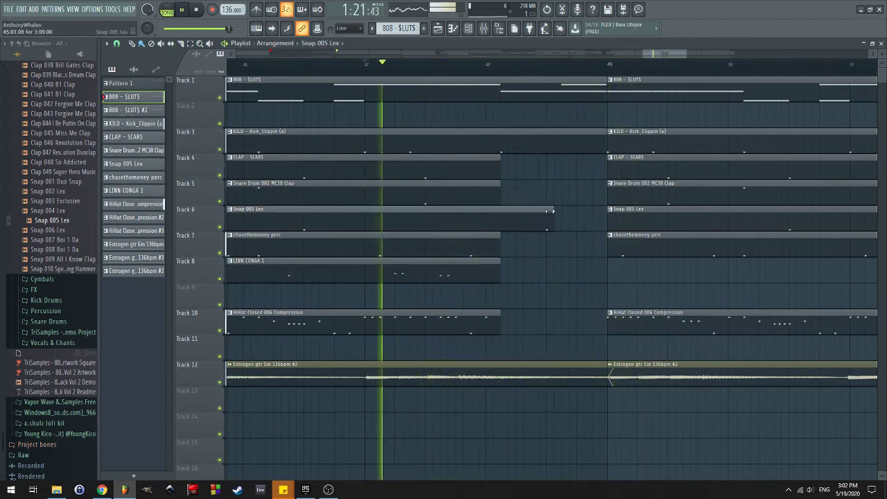
Trim the clap, snare, snap, perc and LINN CONGA 1 clips starting at bar 45 to end exactly at bar 48
left_click_drag(501, 236, 594, 238)
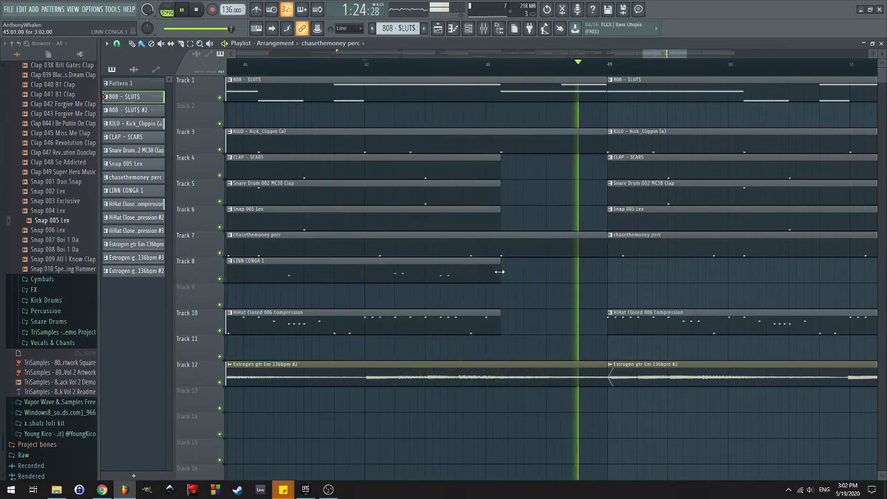
mouse_move(500, 271)
left_mouse_down()
mouse_move(606, 264)
mouse_move(489, 262)
left_mouse_up()
key("space")
key("space")
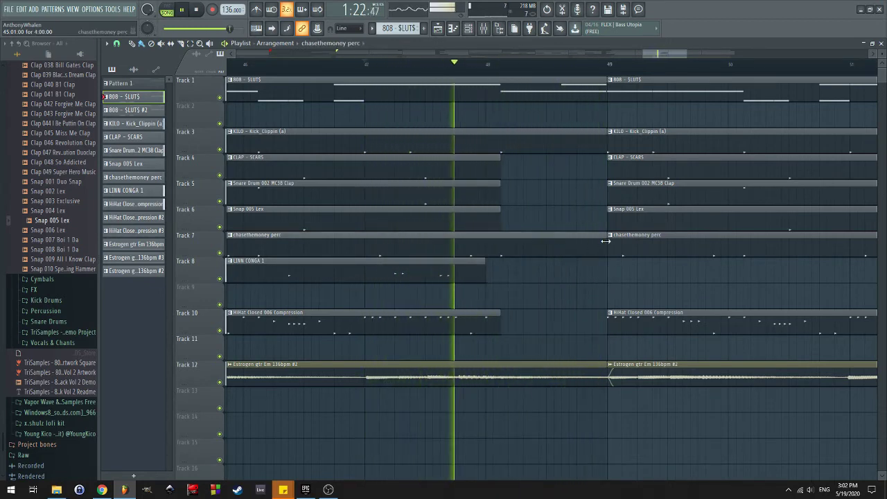
left_click_drag(607, 240, 481, 240)
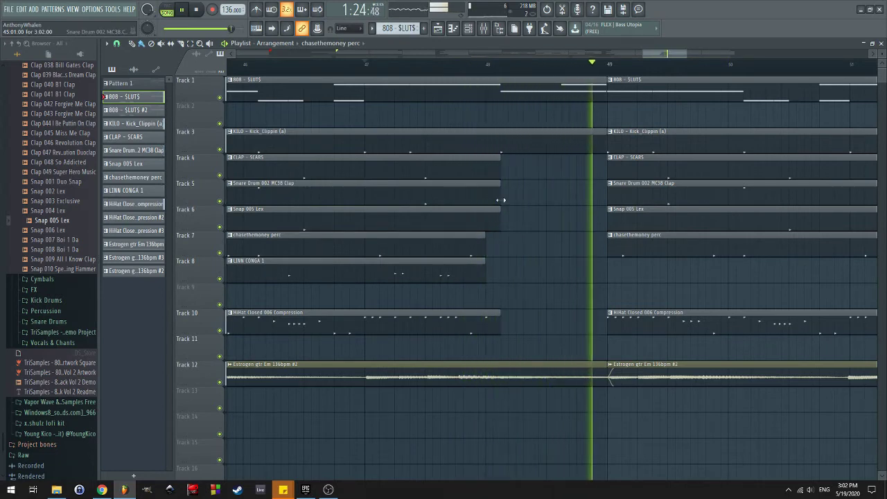
left_click_drag(497, 215, 607, 217)
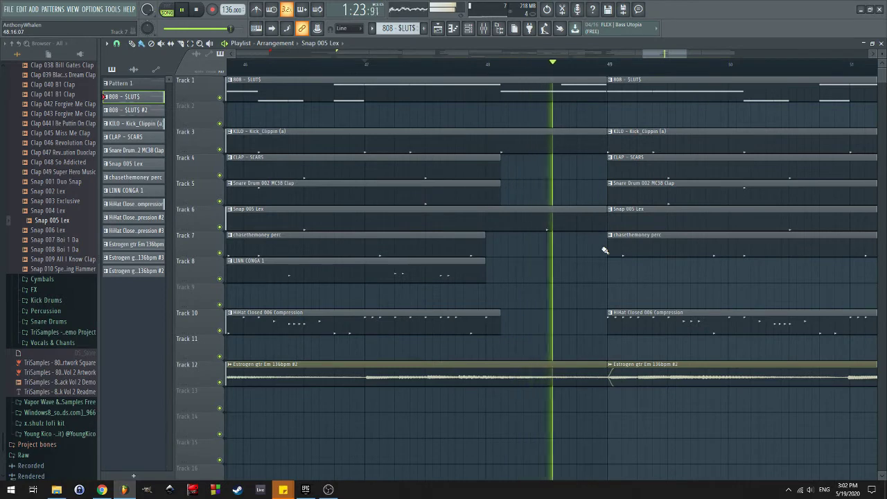
left_click_drag(607, 217, 486, 169)
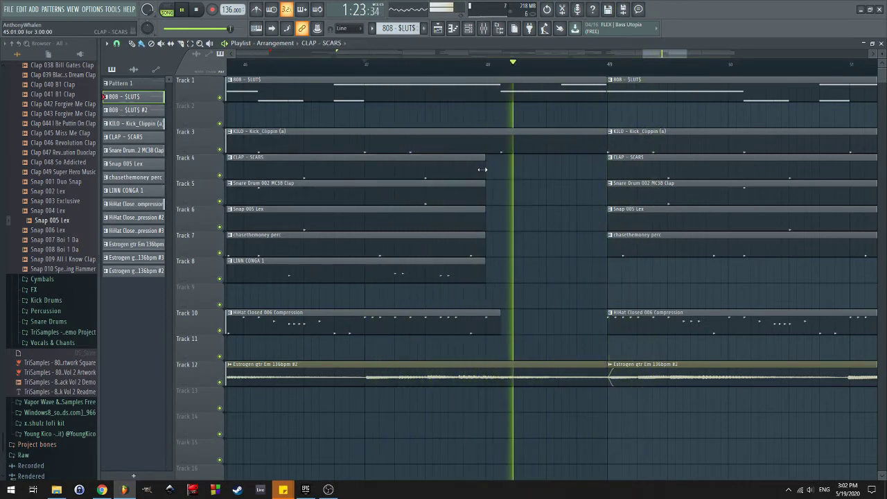
Slice the guitar clip on Track 12 at bar 53 and trim the second piece's start to the middle of bar 53
scroll(583, 184, "down", 4)
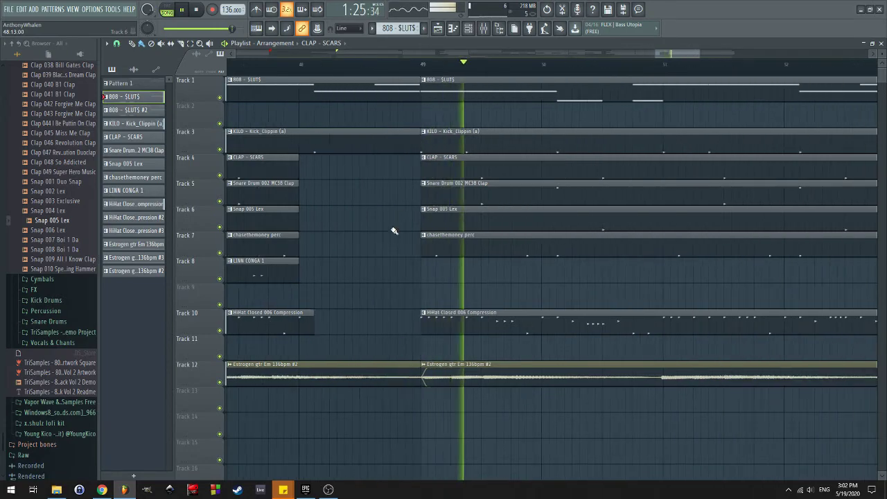
scroll(534, 313, "down", 3)
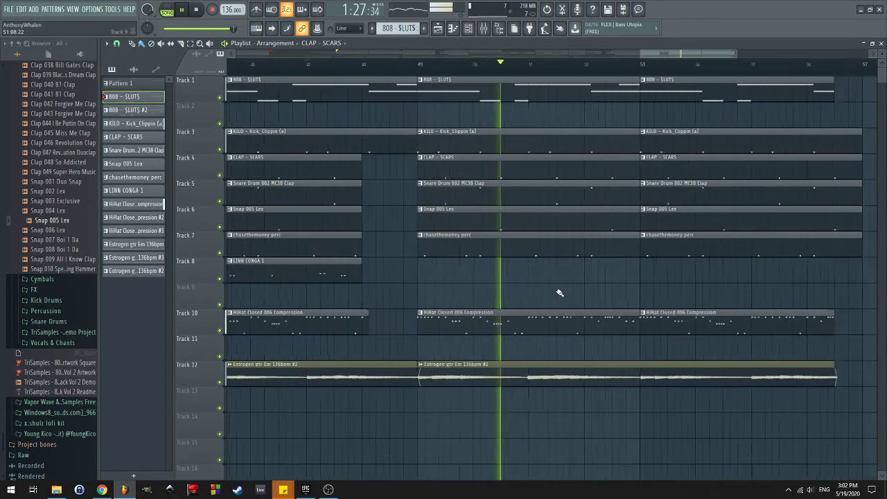
scroll(591, 371, "up", 5)
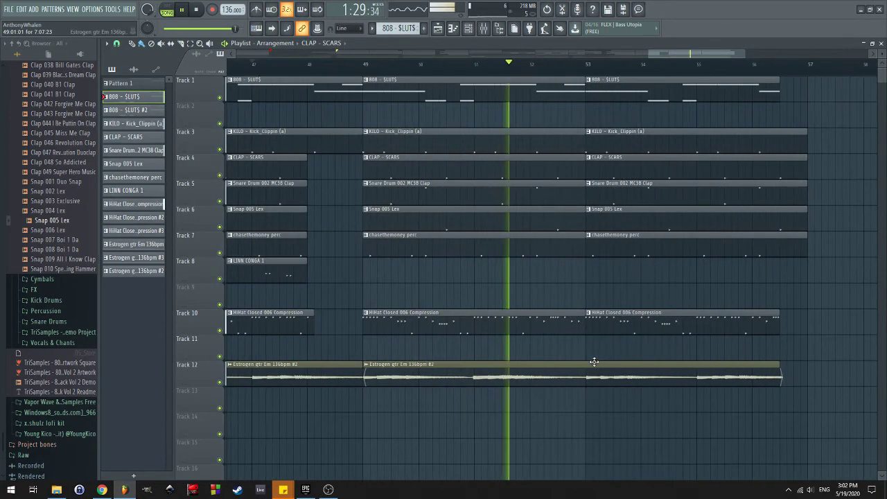
key("c")
left_click_drag(589, 355, 587, 375)
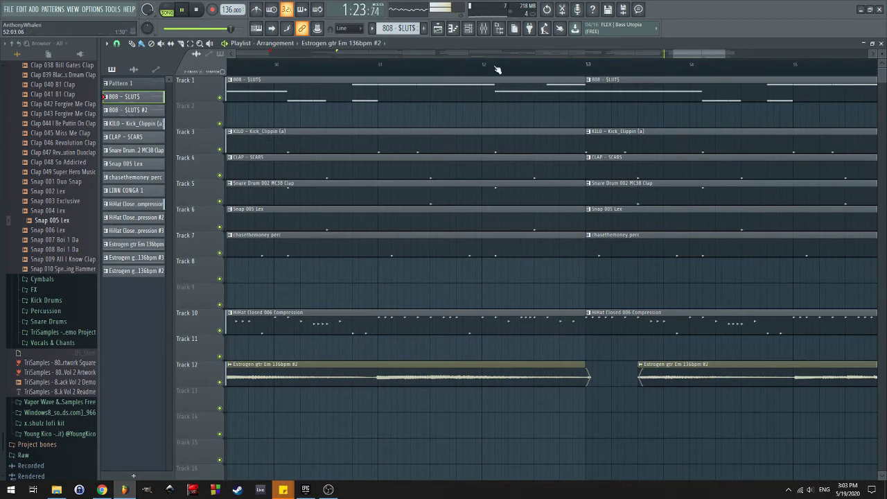
scroll(624, 314, "down", 3)
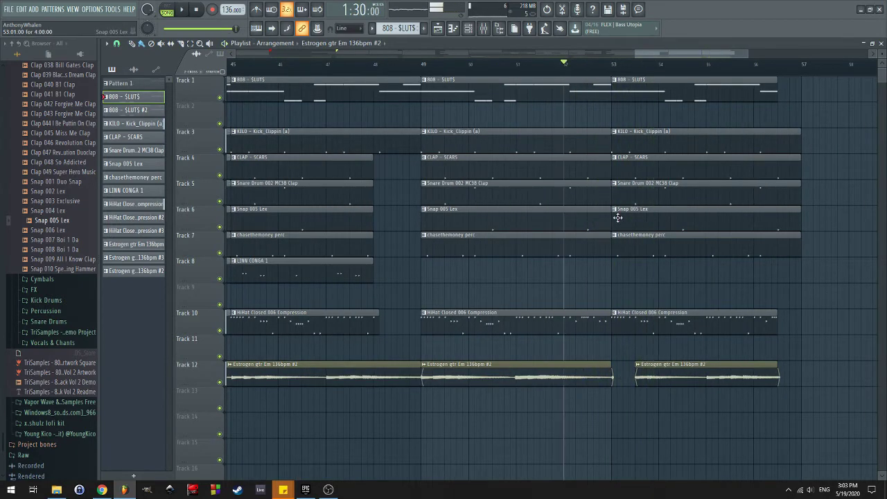
Trim the starts of the bar 53 clips, moving 808 and kick to just past bar 54 and hi-hat and perc to mid-bar 53
scroll(619, 229, "up", 3)
left_click_drag(605, 89, 721, 87)
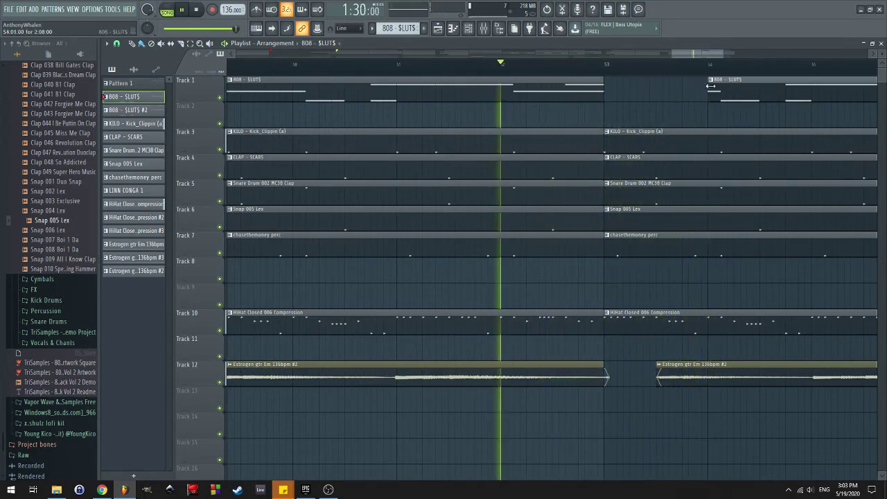
left_click_drag(608, 137, 720, 134)
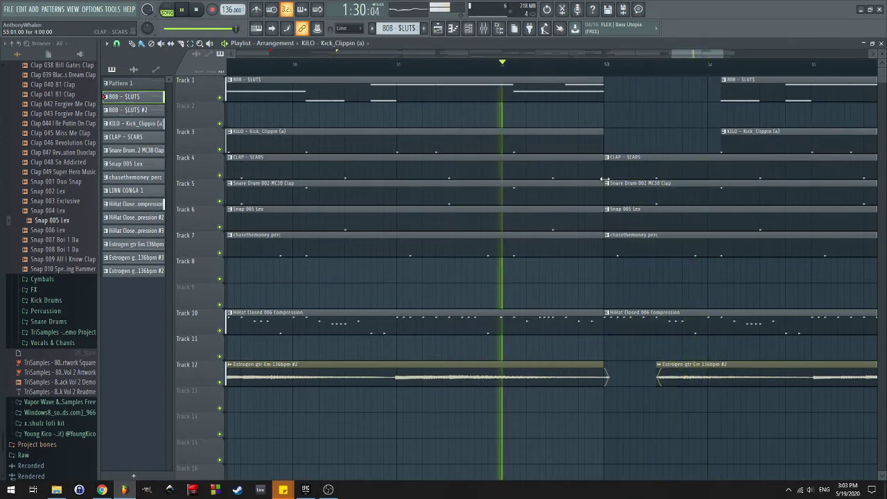
left_click_drag(605, 312, 657, 312)
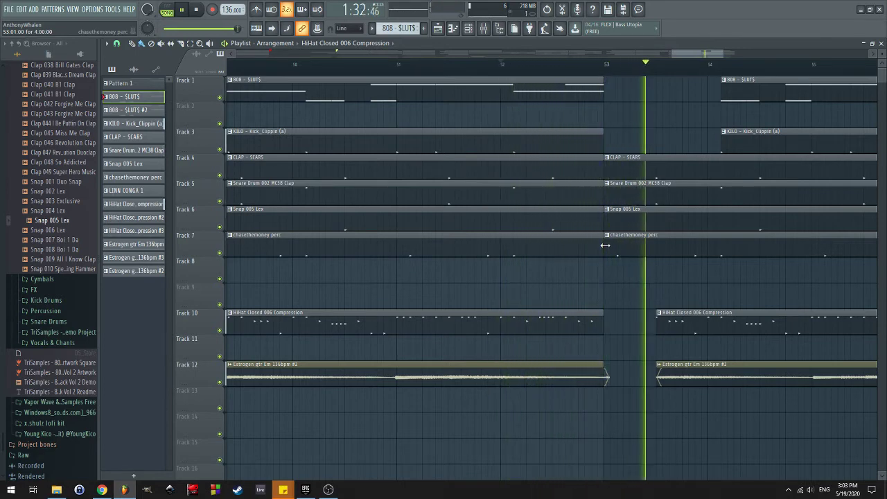
left_click_drag(605, 244, 658, 237)
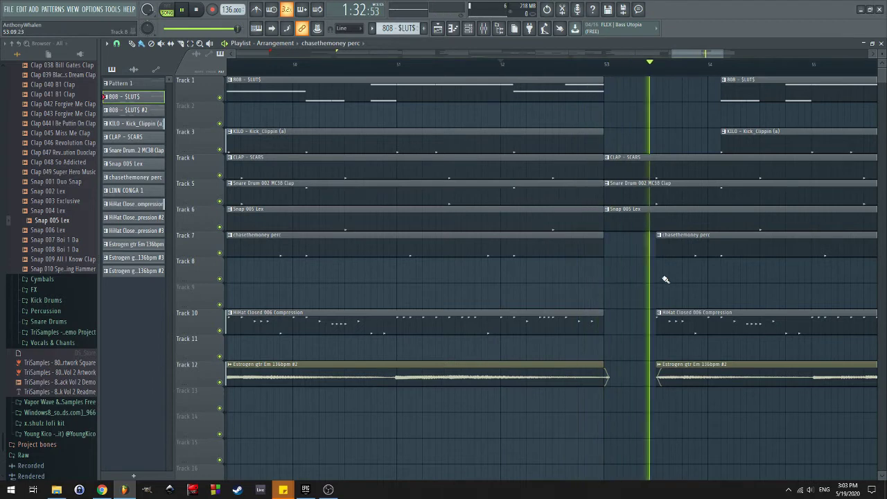
Trim the guitar clip's end on Track 12 to slightly before bar 53 and play the section through to bar 57
scroll(614, 363, "up", 2)
key("space")
key("space")
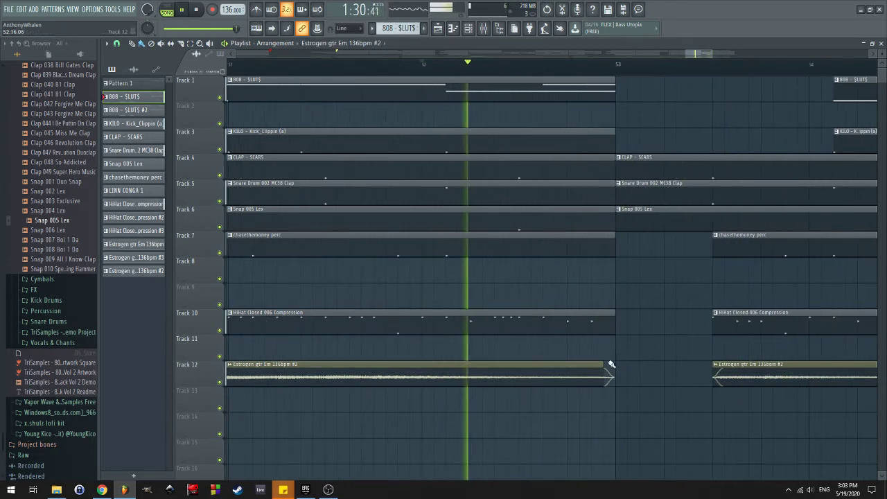
scroll(638, 354, "down", 2)
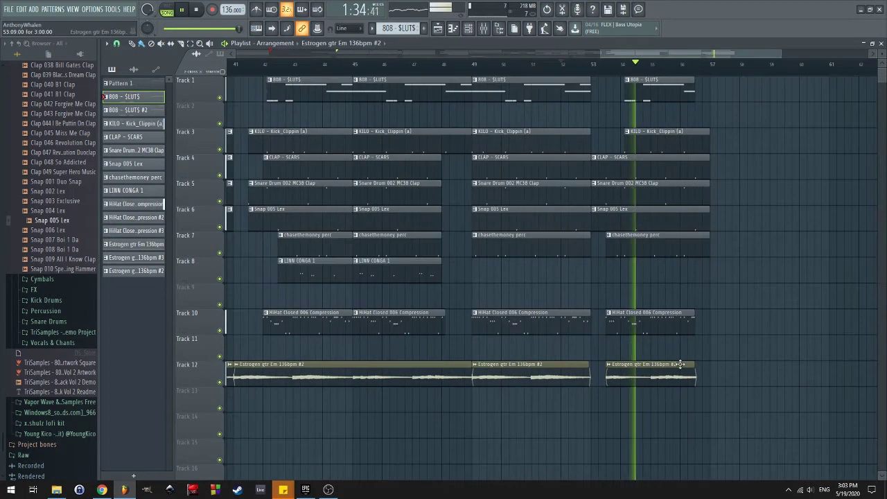
scroll(610, 346, "down", 2)
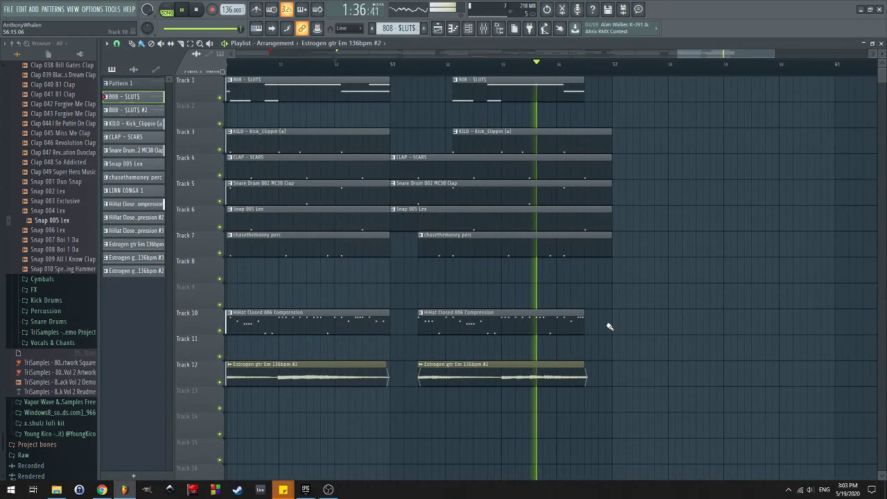
scroll(588, 356, "down", 5)
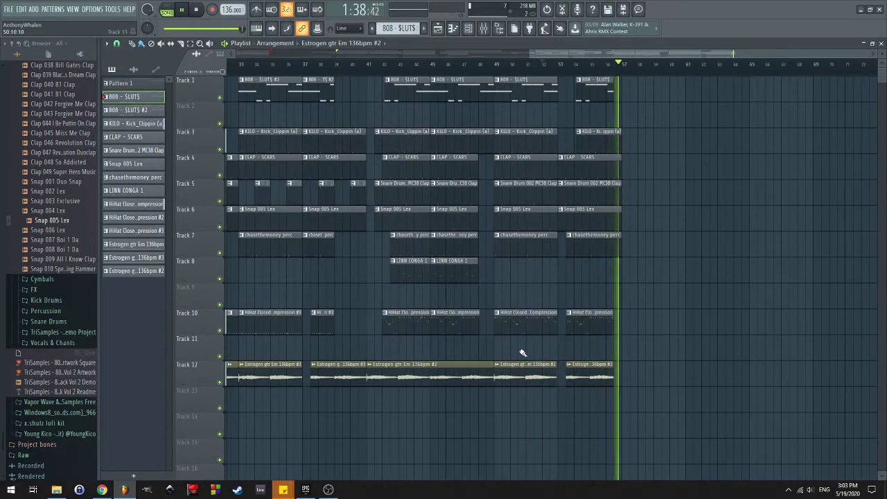
Copy the two Estrogen gtr Em 136bpm #3 clips from bars 33 to 41 on Track 12 to bar 57 and resume playback
left_click_drag(473, 337, 454, 407)
left_click_drag(434, 378, 685, 378)
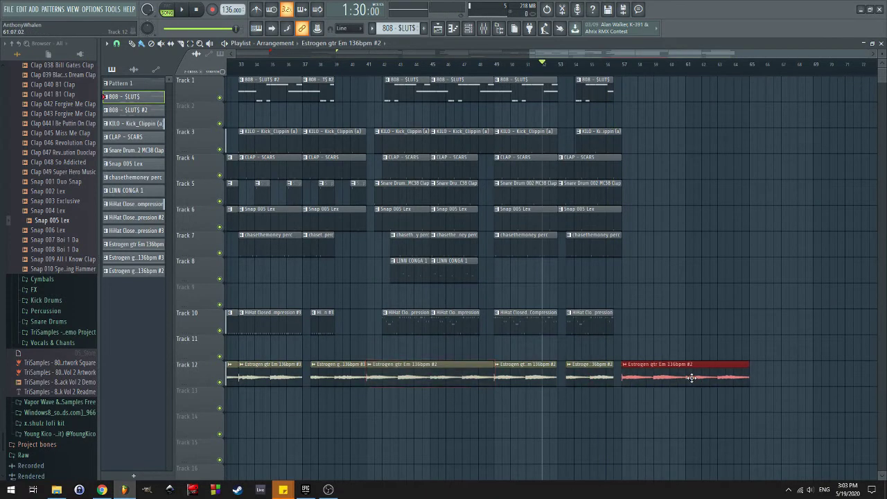
scroll(692, 386, "down", 3)
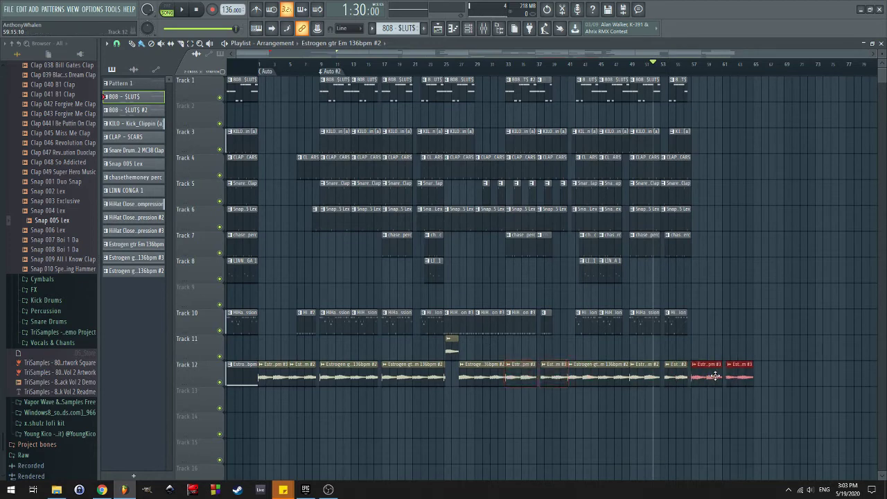
key("space")
Copy the 808 - $LUT$ #2 clip on Track 1 and the KILO kick clip on Track 3 to bar 57
scroll(745, 312, "up", 3)
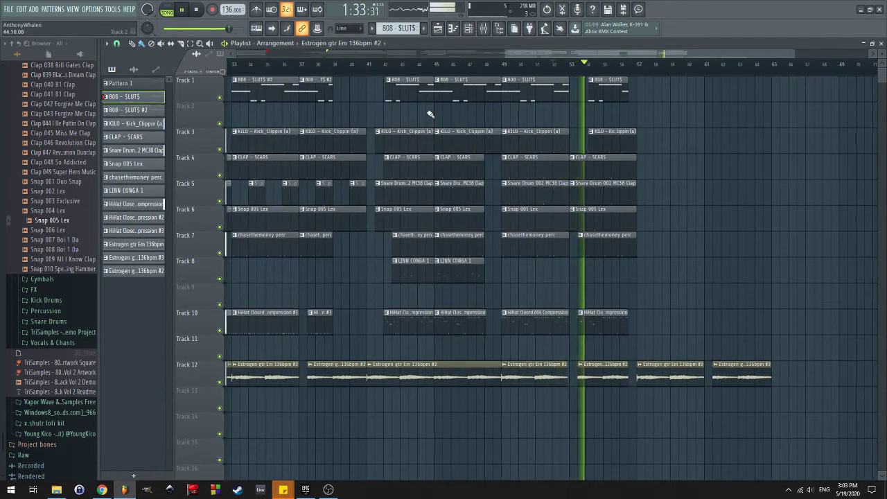
scroll(416, 116, "down", 2)
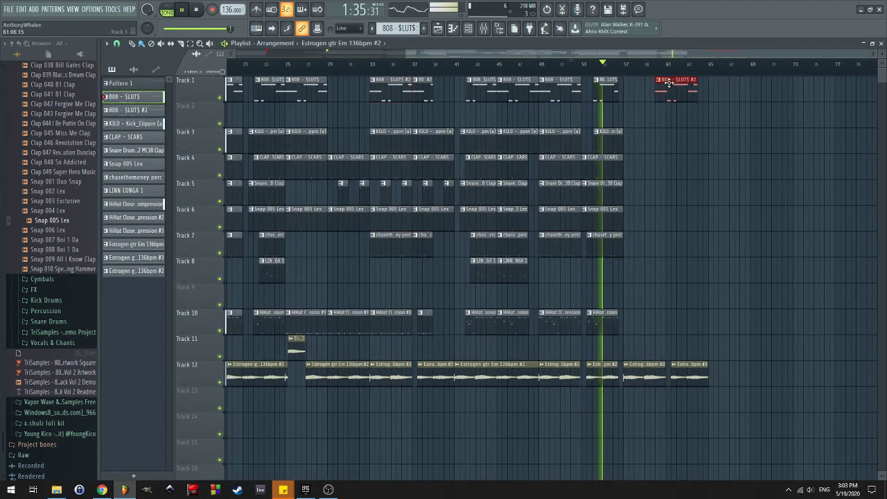
scroll(637, 78, "up", 2)
left_click_drag(515, 142, 676, 157)
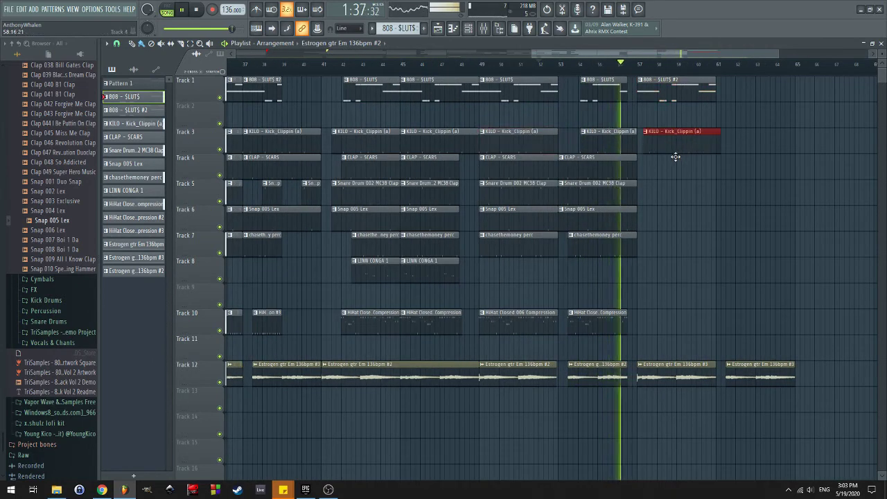
Copy the CLAP - SCARS clip on Track 4 and the four-bar HiHat Closed 006 Compression clip on Track 10 to bar 61
left_click(631, 166)
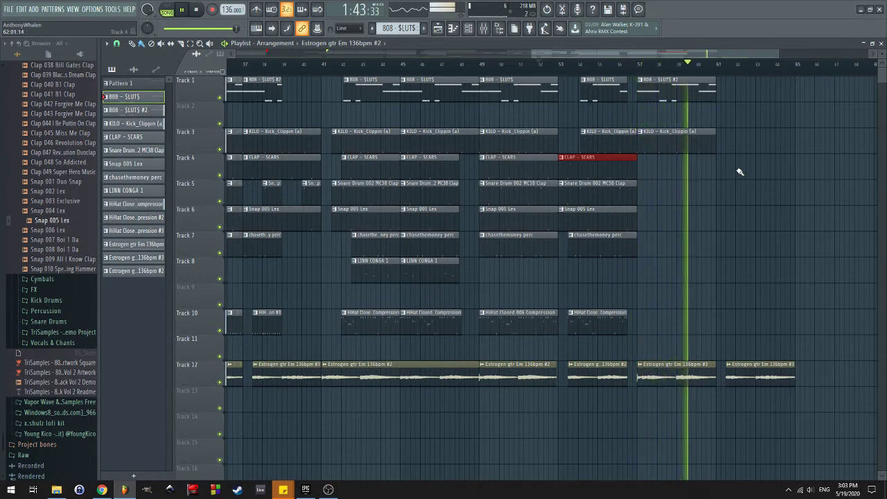
left_click_drag(612, 202, 577, 99)
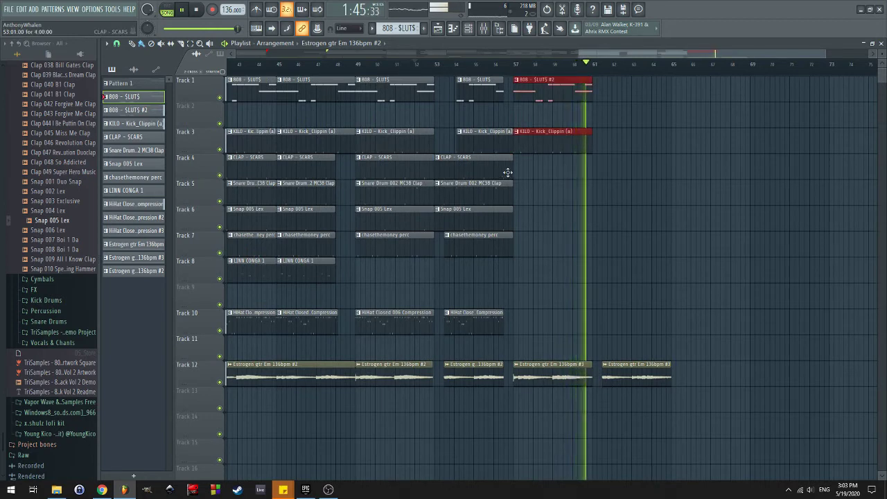
left_click_drag(508, 173, 637, 175)
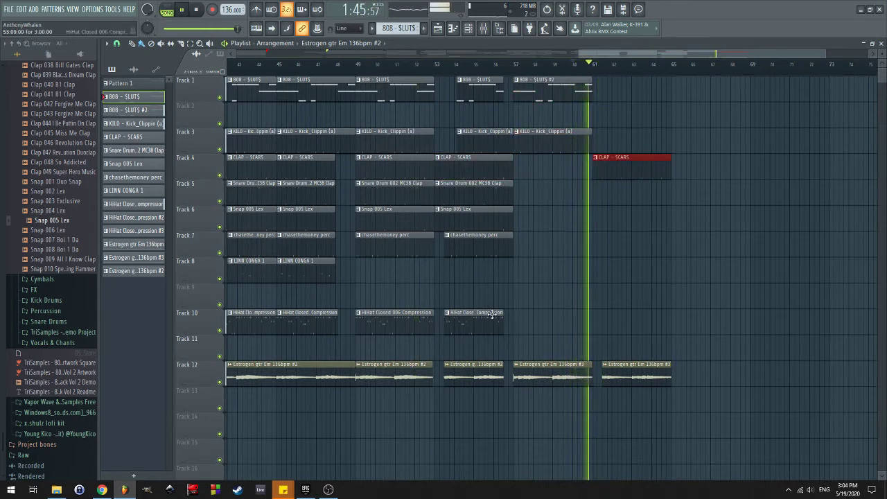
left_click_drag(398, 318, 632, 337)
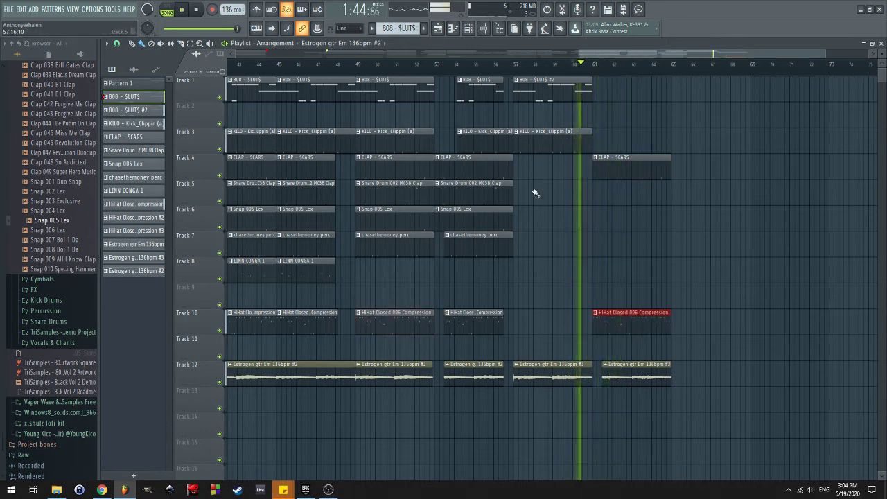
Copy the Snap 005 Lex and Snare Drum 002 MC38 Clap clips to bar 61, and add another snap copy at bar 57
left_click(492, 214)
left_click_drag(469, 218, 630, 232)
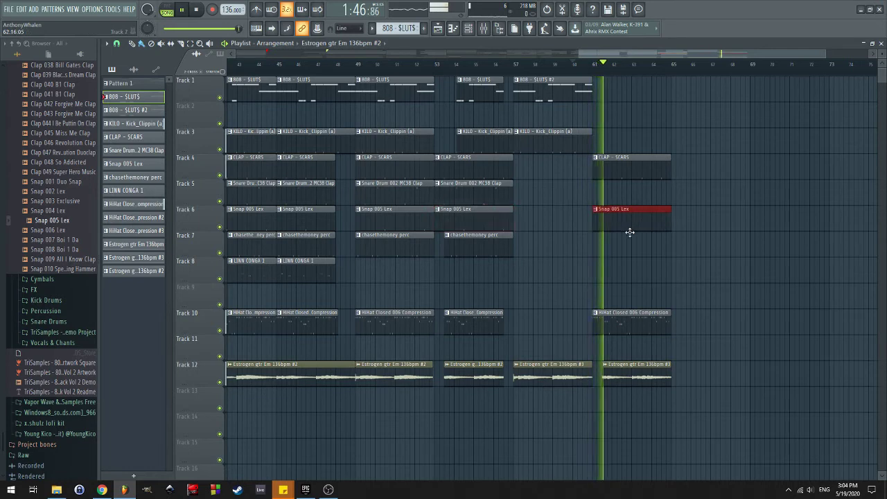
left_click(467, 192)
left_click_drag(467, 192, 621, 200)
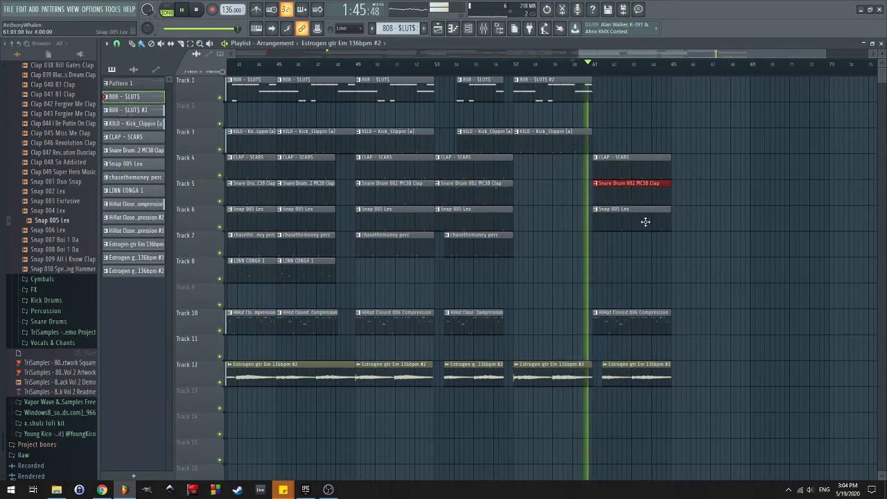
left_click_drag(626, 217, 538, 219)
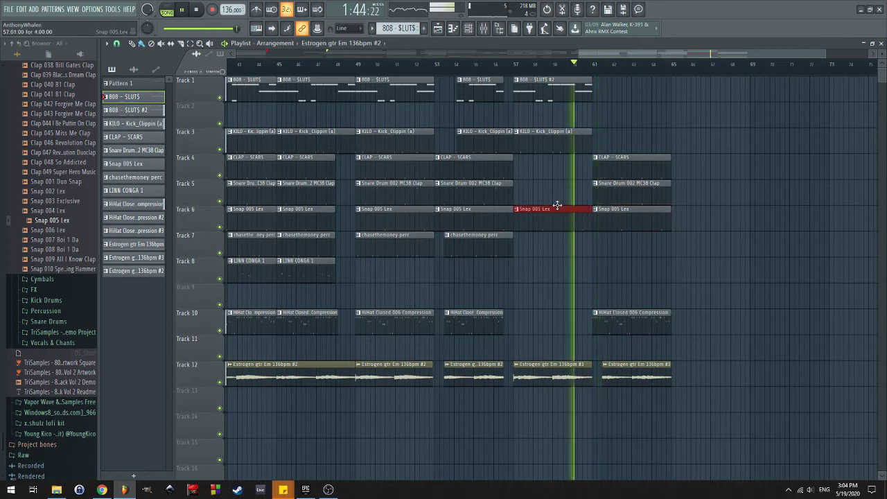
Copy the 808 #2 clip on Track 1 and the KILO - Kick_Clippin (a) clip on Track 3 from bar 57 to bar 61
left_click(552, 84)
left_click_drag(552, 84, 630, 90)
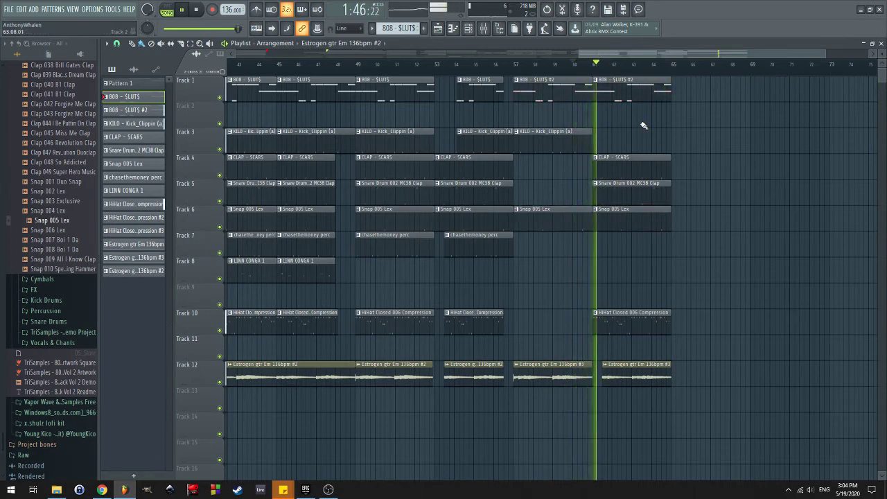
left_click(556, 141)
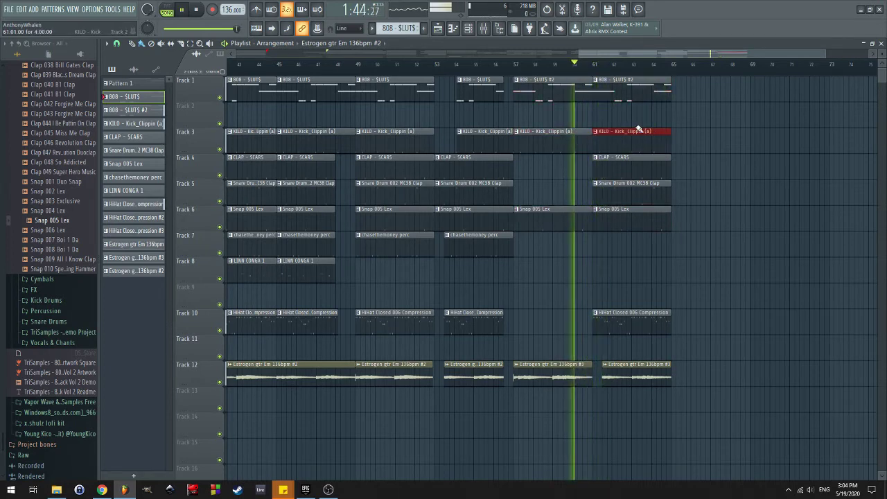
scroll(584, 170, "up", 4)
left_click_drag(596, 170, 599, 93)
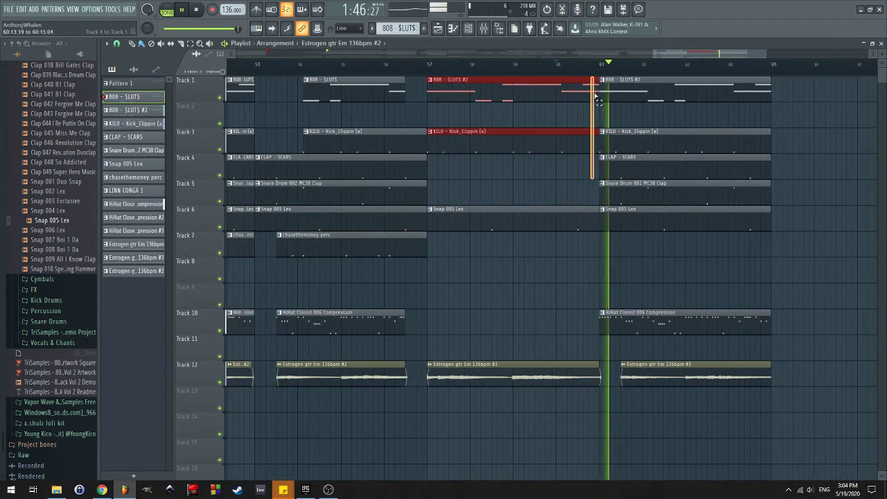
left_click(588, 107)
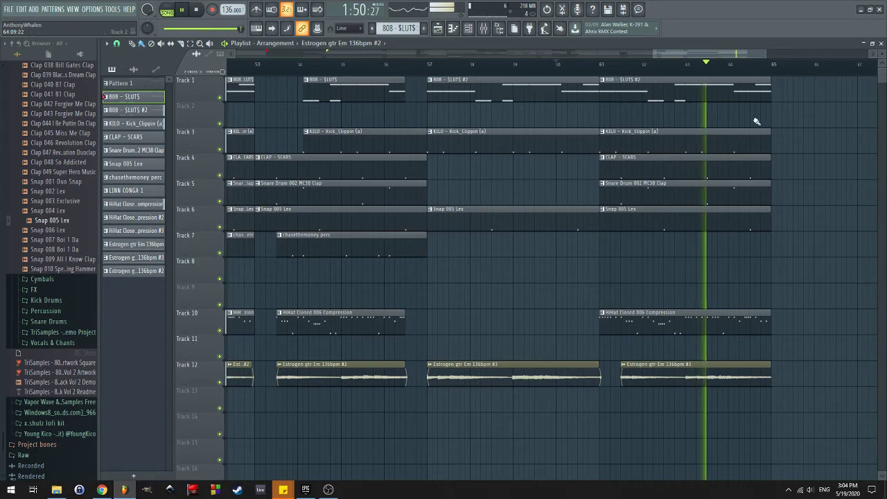
Shorten the Track 6 Snap 005 Lex clip at bar 57 to three bars and play the section back from bar 57
scroll(694, 210, "right", 2)
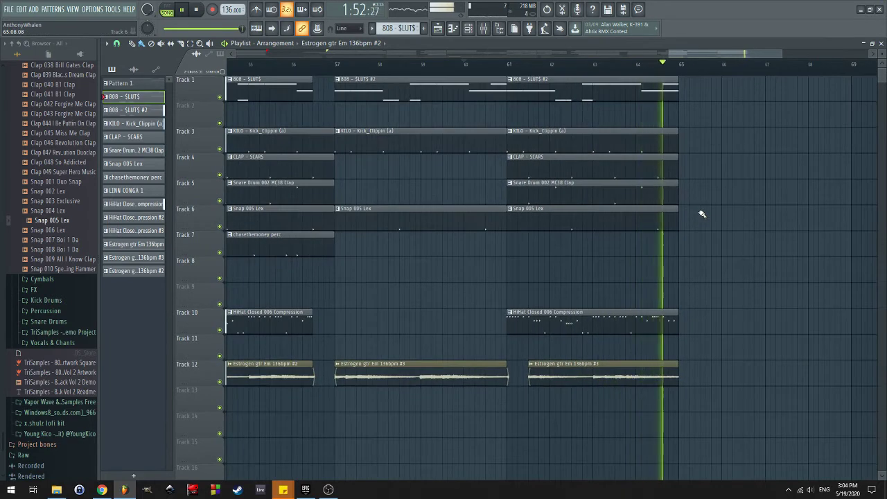
key("space")
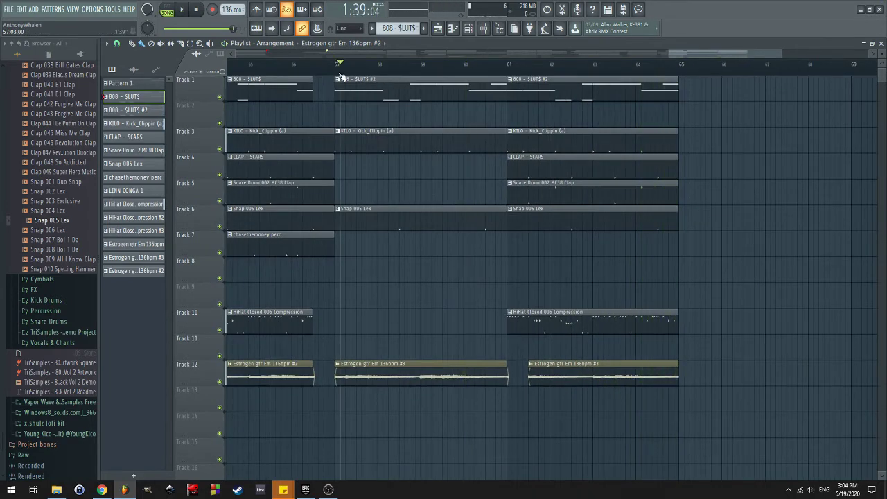
key("space")
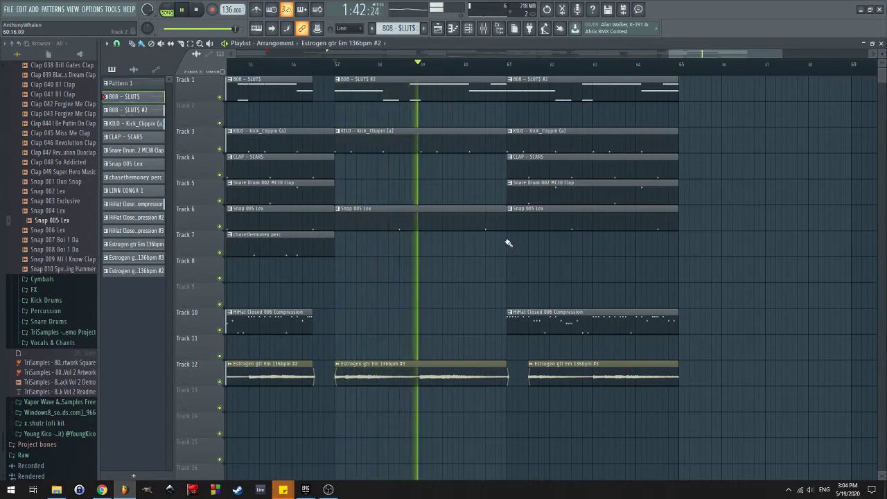
left_click_drag(336, 210, 379, 212)
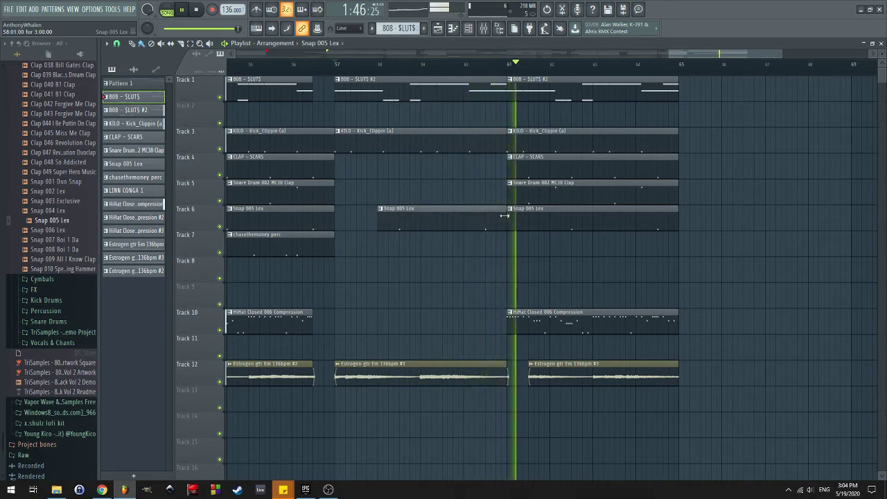
left_click_drag(482, 217, 441, 217)
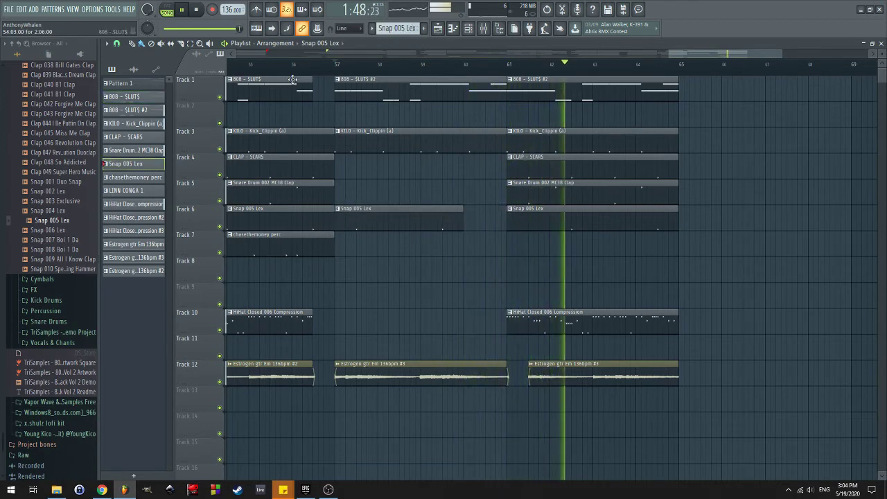
left_click(335, 64)
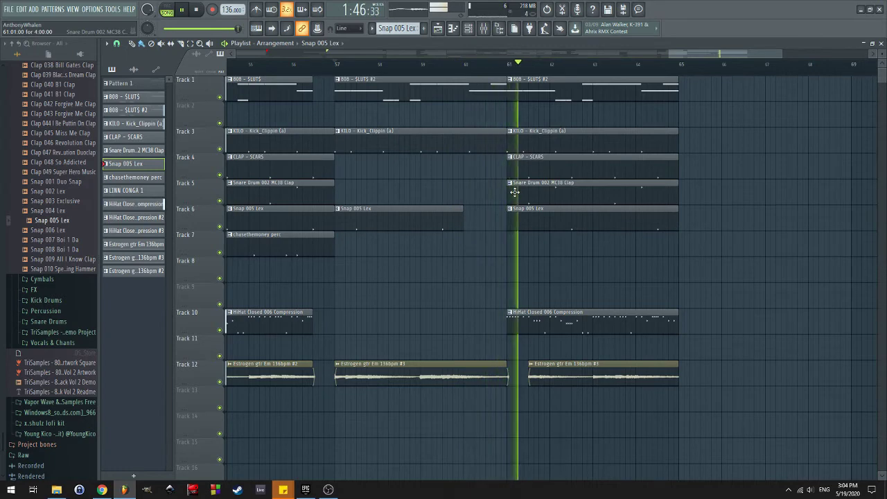
scroll(569, 250, "down", 2)
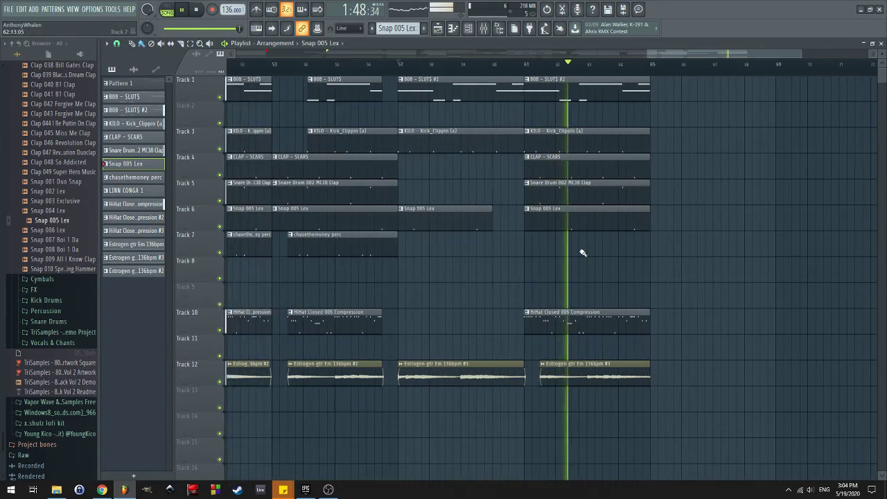
scroll(652, 259, "right", 3)
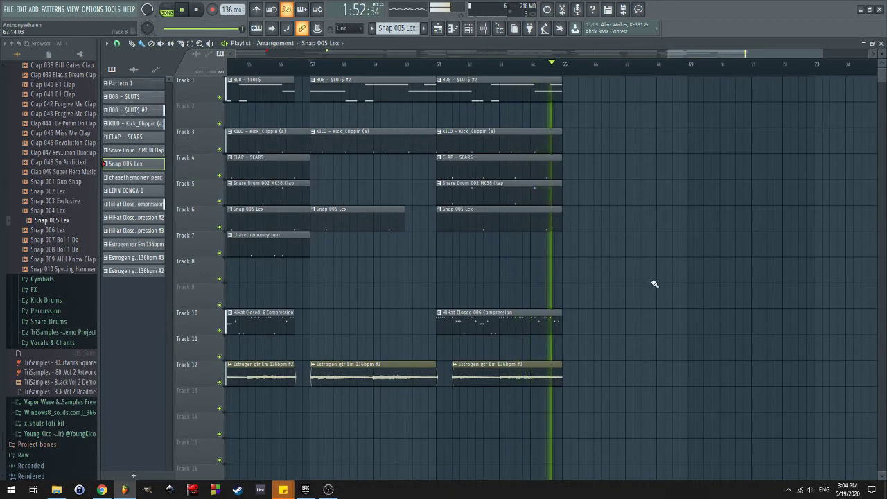
key("space")
Copy the last two Estrogen gtr Em 136bpm #3 clips on Track 12 as a pair starting at bar 65
scroll(646, 291, "down", 2)
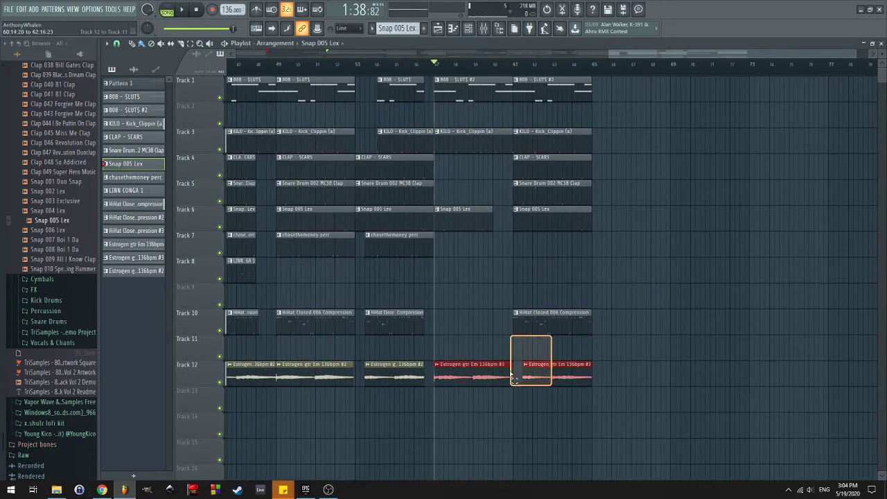
left_click_drag(479, 380, 811, 401)
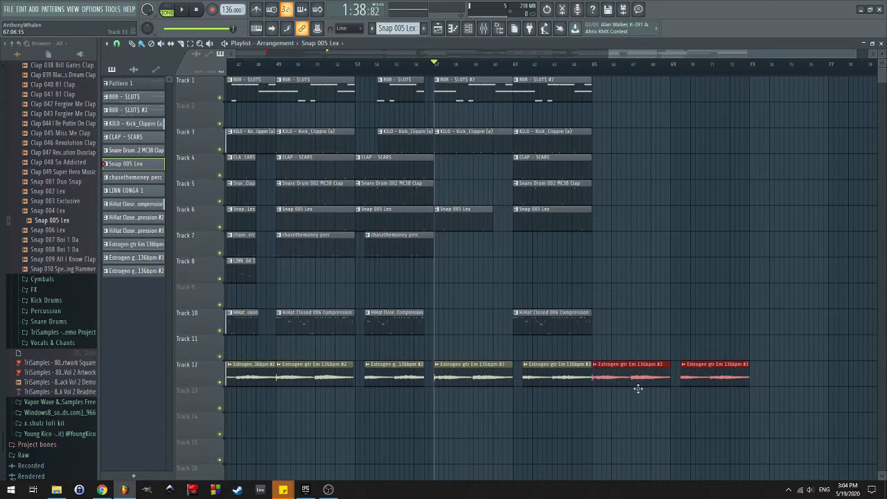
left_click(604, 260)
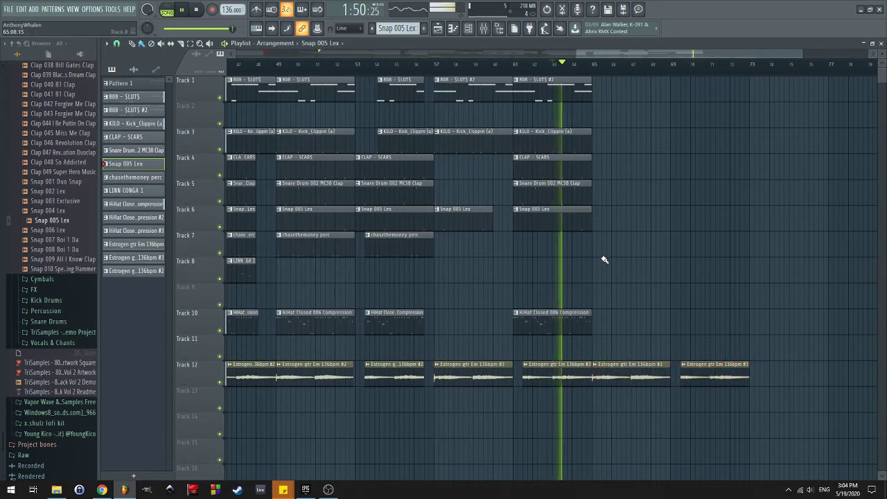
Copy an earlier HiHat Closed 006 Compression #3 clip on Track 10 to bar 65
scroll(462, 295, "down", 2)
left_click_drag(310, 326, 612, 334)
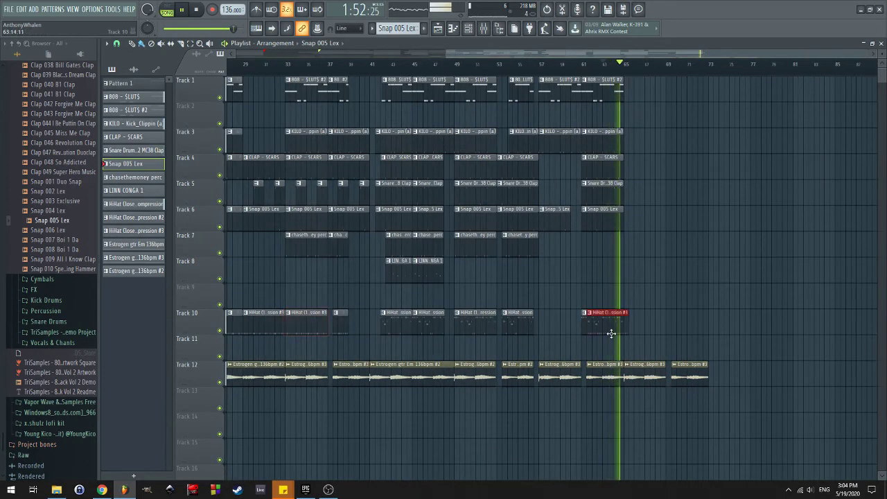
scroll(673, 238, "up", 2)
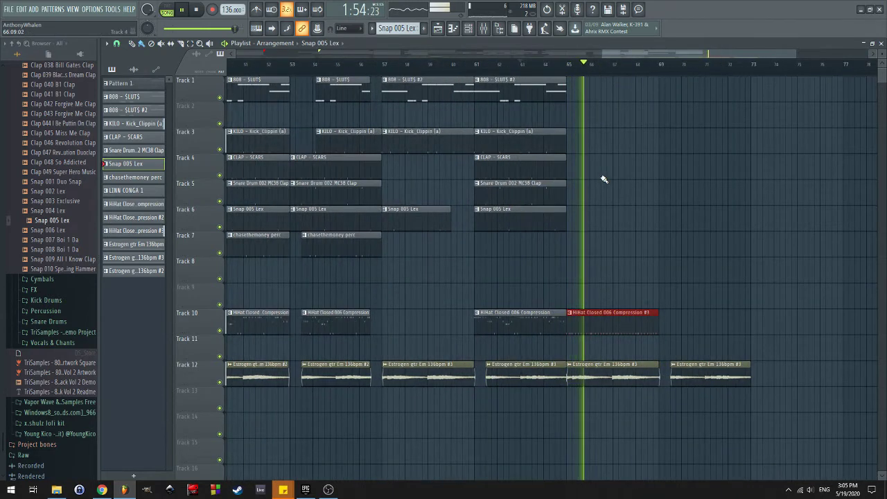
Duplicate the clap, snap and kick clips from bar 61 to bar 65 on their own tracks, without the snare
left_click_drag(566, 162, 508, 214)
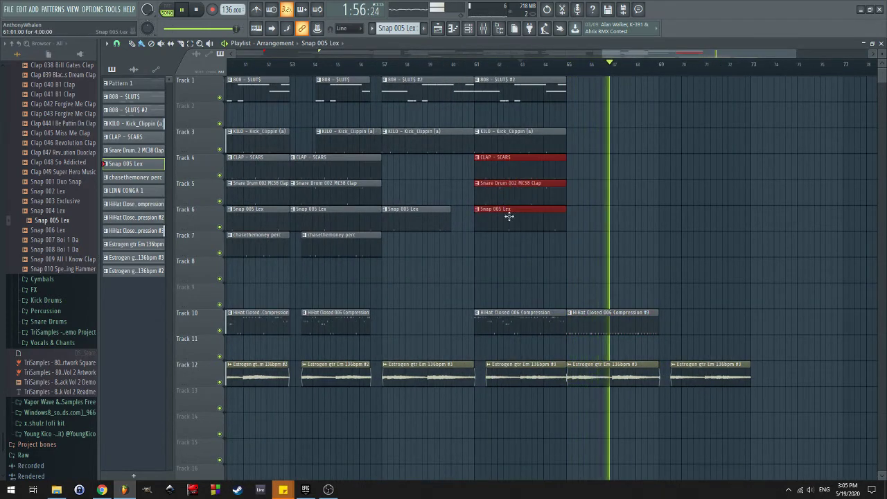
key("ctrl+b")
left_click_drag(564, 151, 533, 130)
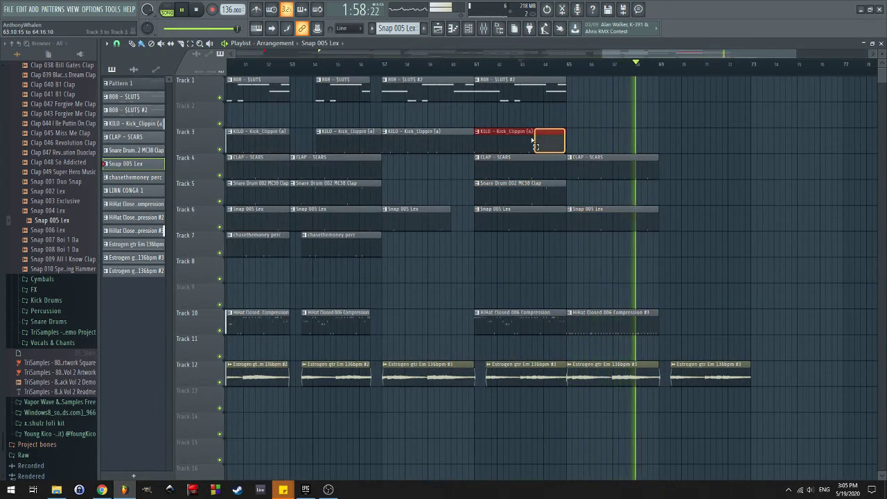
left_click(545, 64)
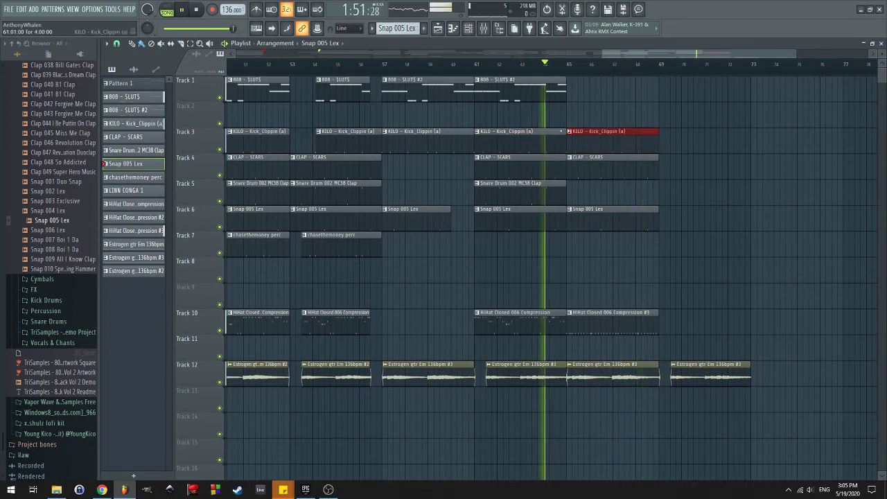
left_click(635, 271)
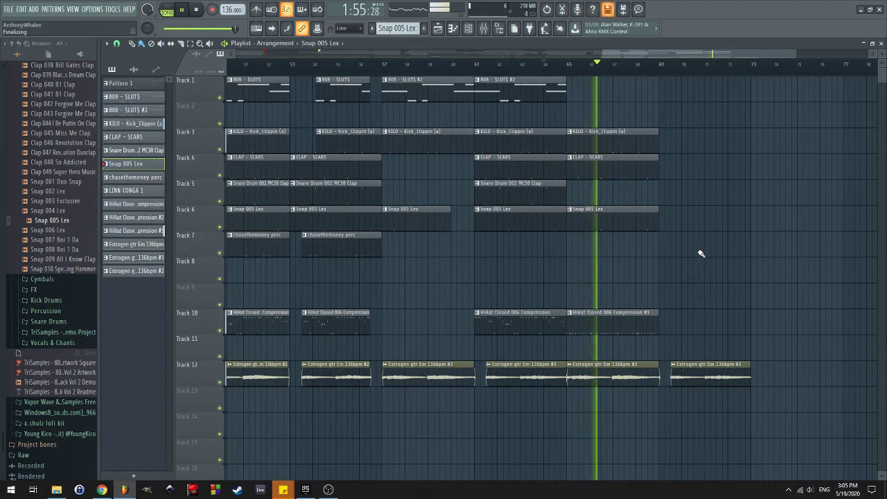
Add a chasethemoney perc clip on Track 7 at bar 65 only and trim its start to 65:09
left_click_drag(338, 244, 504, 222)
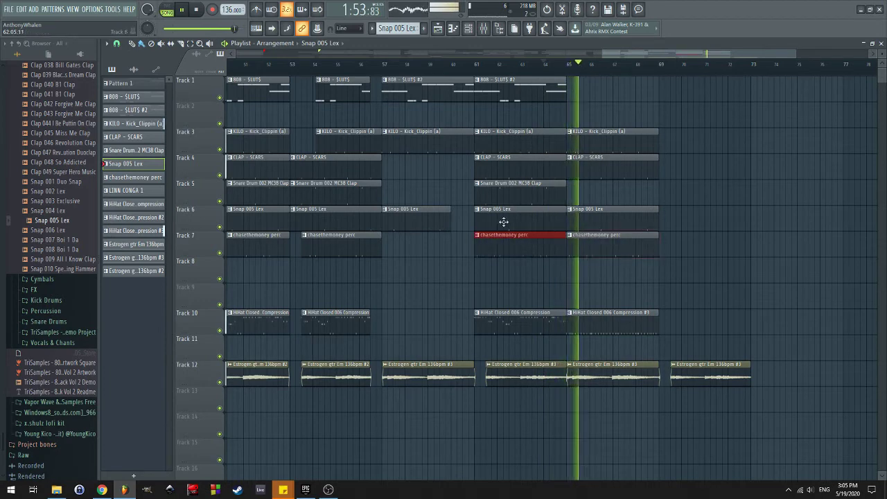
left_click(389, 66)
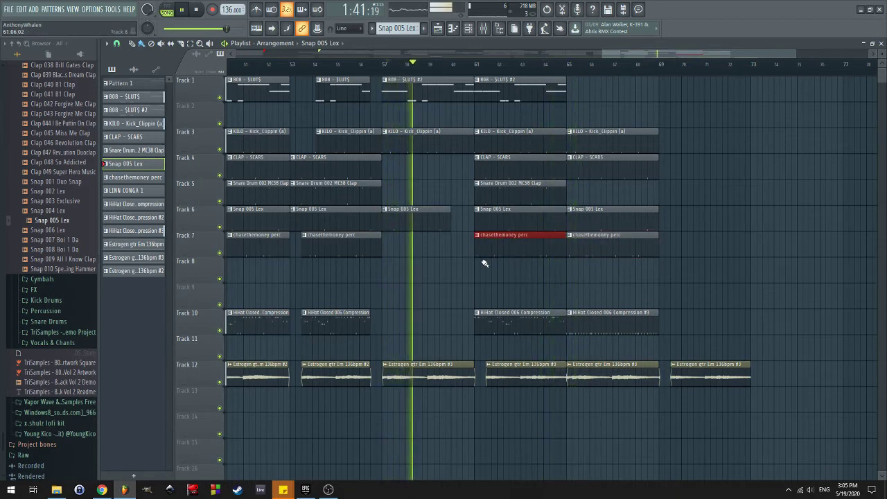
right_click(517, 251)
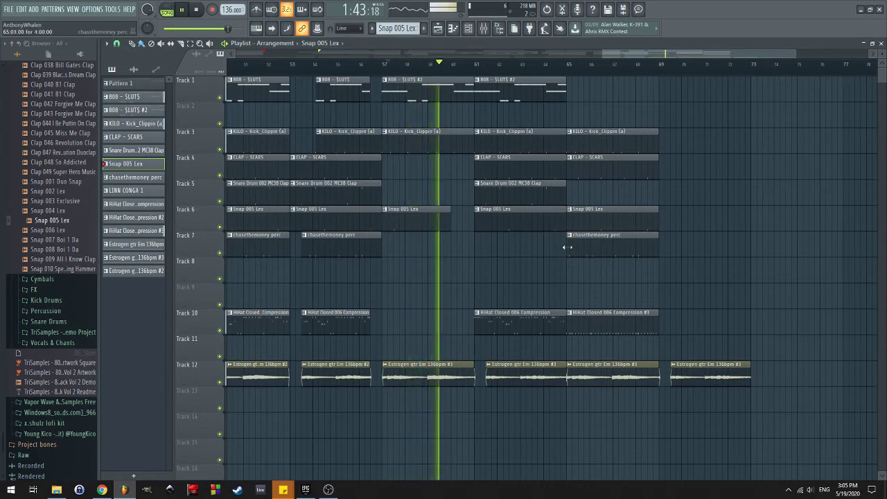
left_click_drag(568, 246, 579, 248)
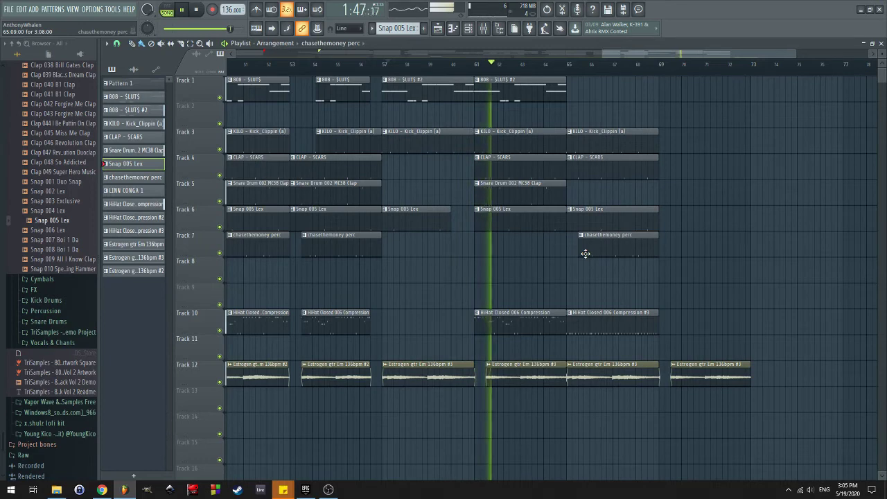
left_click_drag(580, 244, 579, 242)
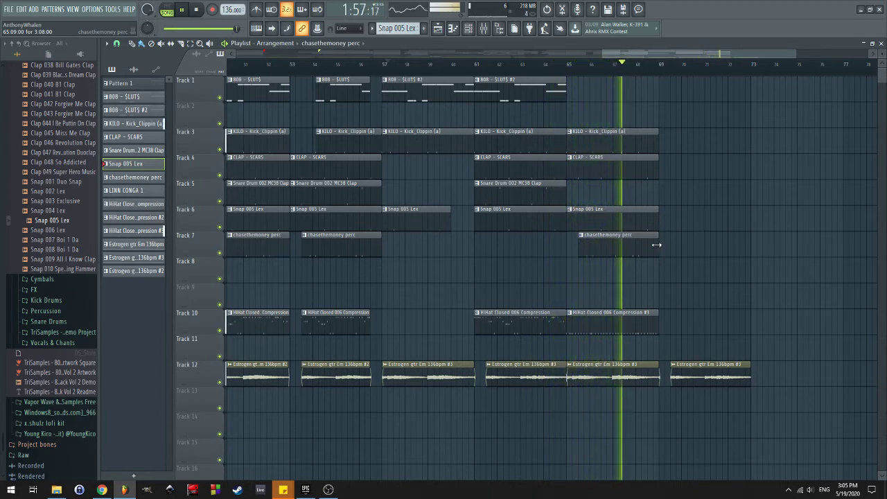
Duplicate the HiHat Closed 006 Compression #3 clip on Track 10 from bar 65 to bar 69
scroll(620, 257, "right", 2)
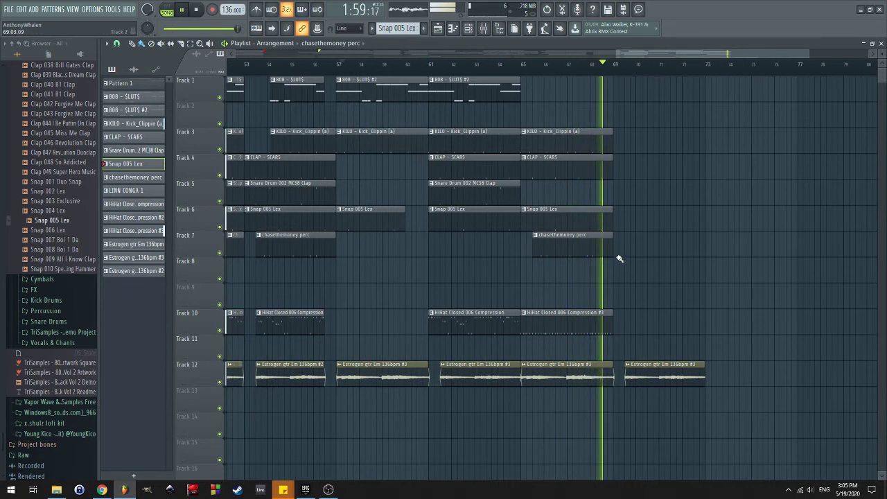
left_click(626, 320)
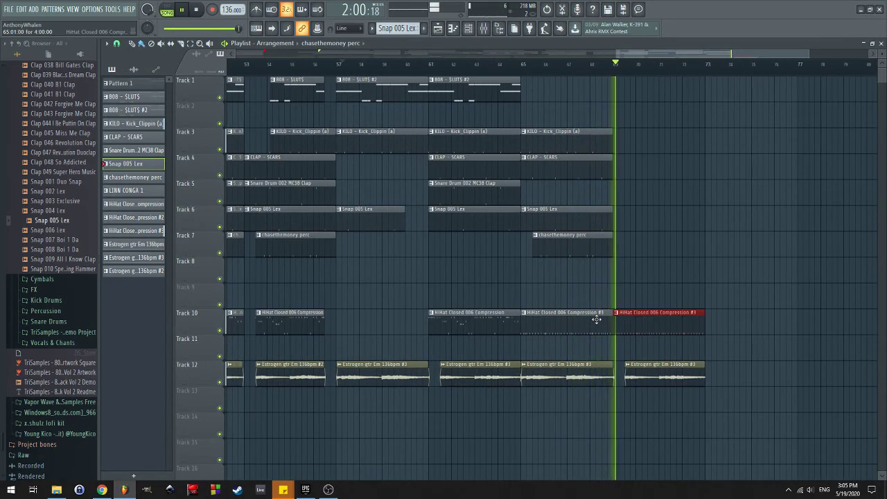
Delete the last guitar clip after bar 69 on Track 12 and extend the Estrogen gtr clip starting at bar 65 to bar 73
key("space")
right_click(639, 374)
key("space")
left_click_drag(614, 374, 706, 374)
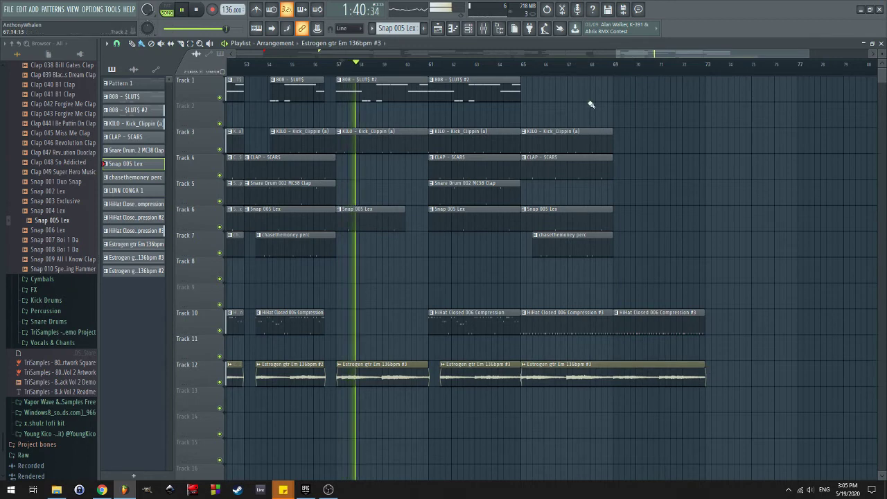
Trim the end of the HiHat Closed 006 Compression #3 clip at bar 69 on Track 10 to a length of 3:13:00
left_click(570, 68)
scroll(713, 367, "up", 8)
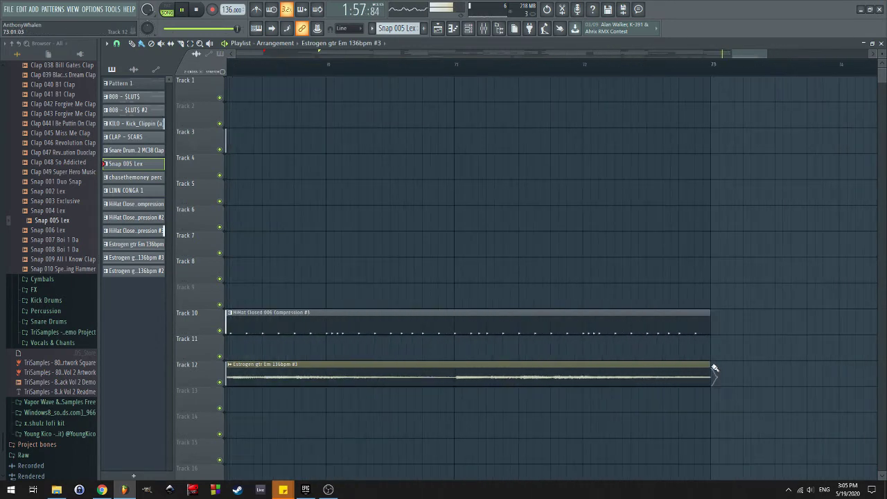
scroll(704, 374, "down", 8)
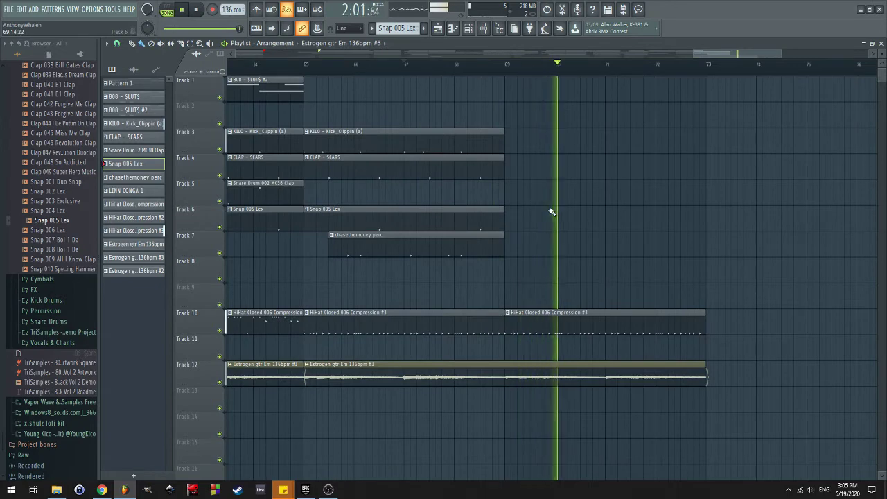
scroll(562, 222, "down", 1)
scroll(596, 270, "down", 1)
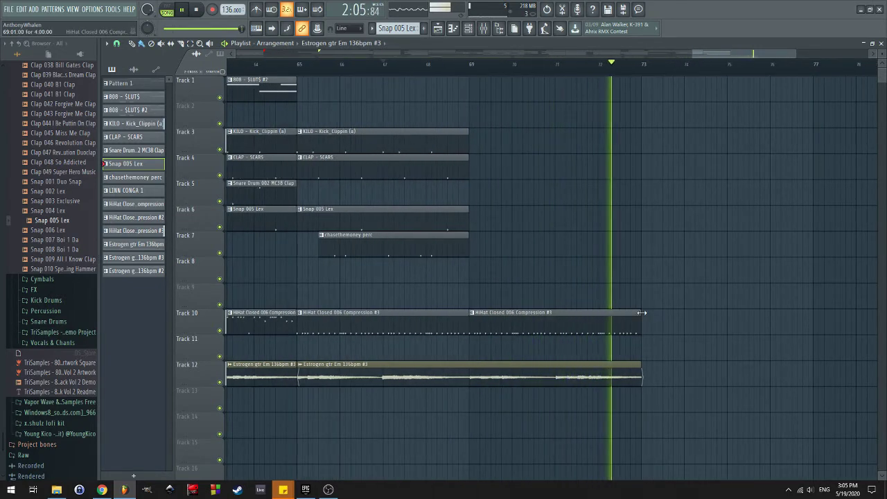
left_click_drag(642, 312, 629, 312)
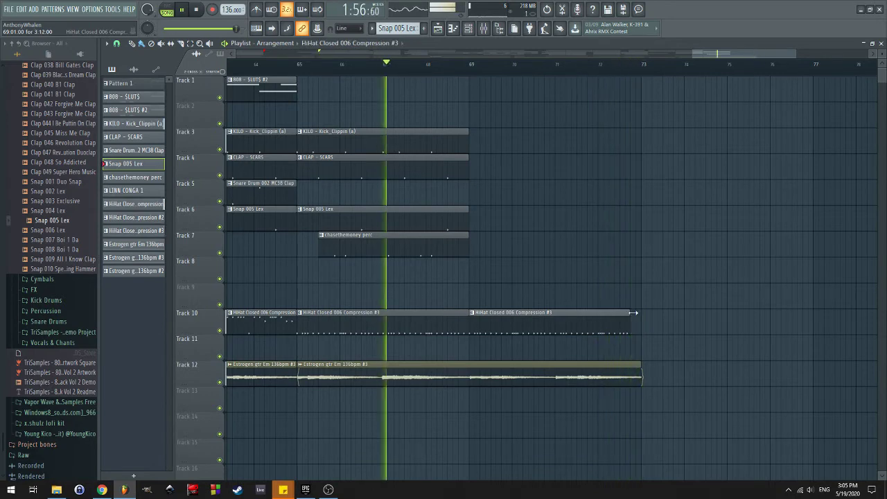
left_click(594, 64)
scroll(620, 313, "up", 2)
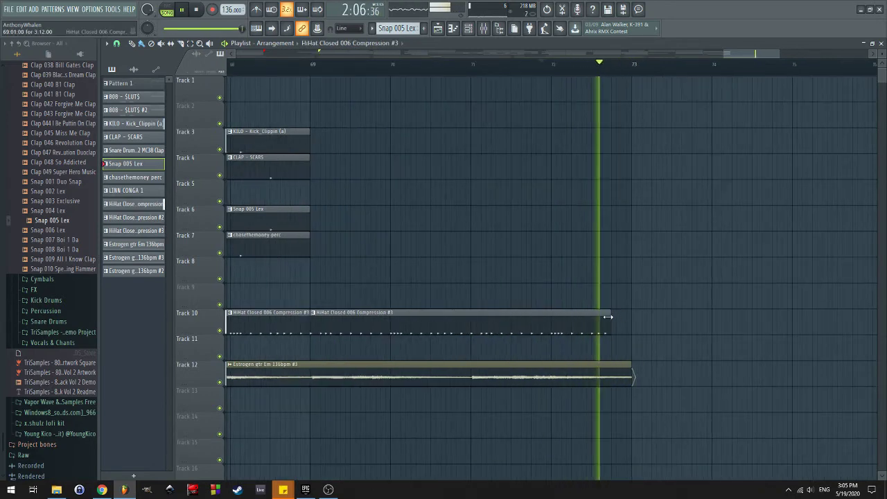
left_click_drag(608, 316, 615, 318)
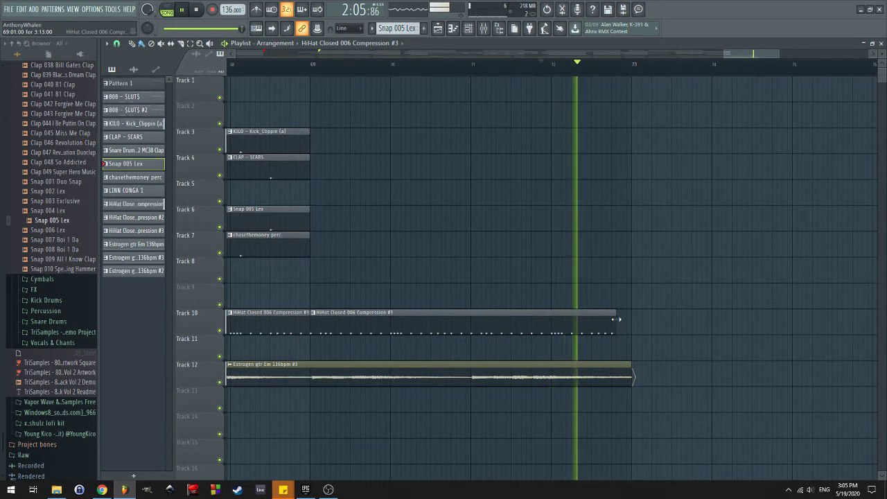
Open the HiHat Closed 006 Compression clip at bar 9 in the piano roll and apply a velocity LFO with an adjusted phase
scroll(637, 310, "down", 2)
scroll(628, 309, "down", 4)
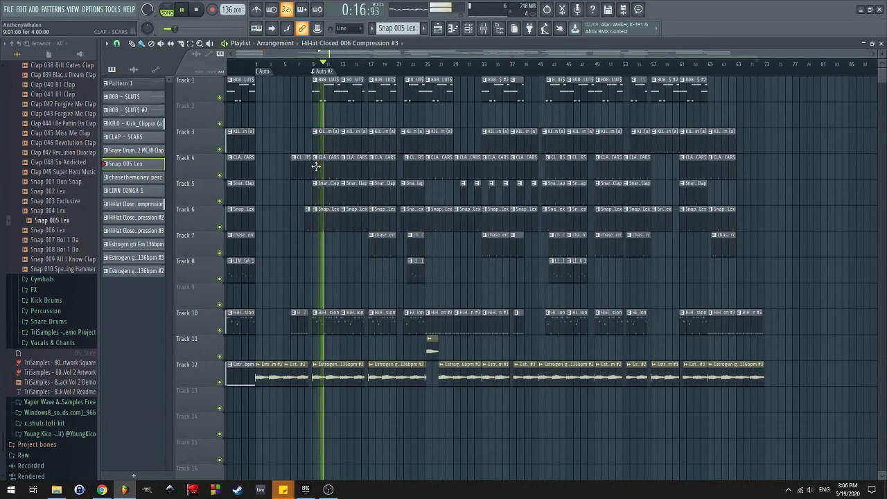
double_click(320, 312)
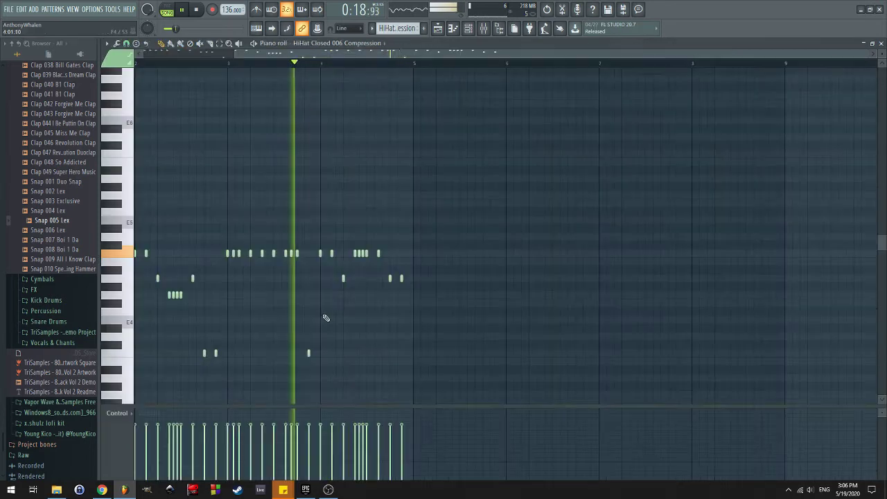
left_click(117, 44)
left_click(143, 224)
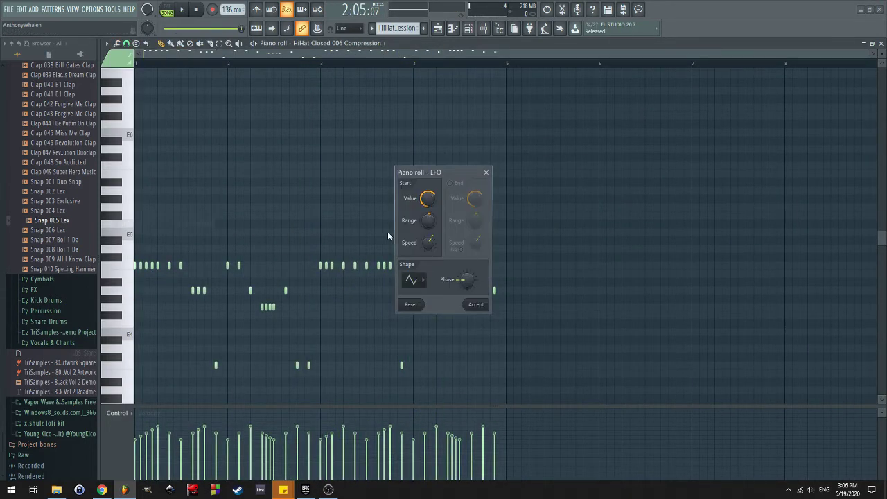
left_click_drag(467, 280, 466, 276)
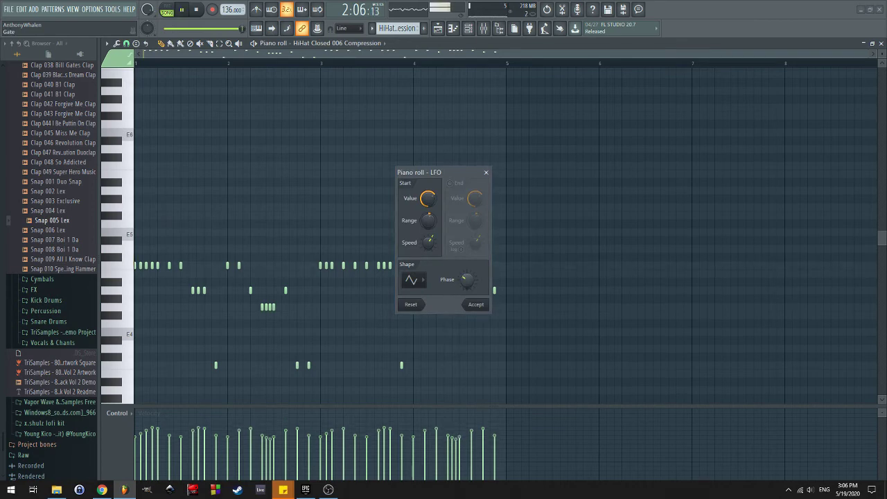
left_click(476, 306)
scroll(383, 342, "up", 2)
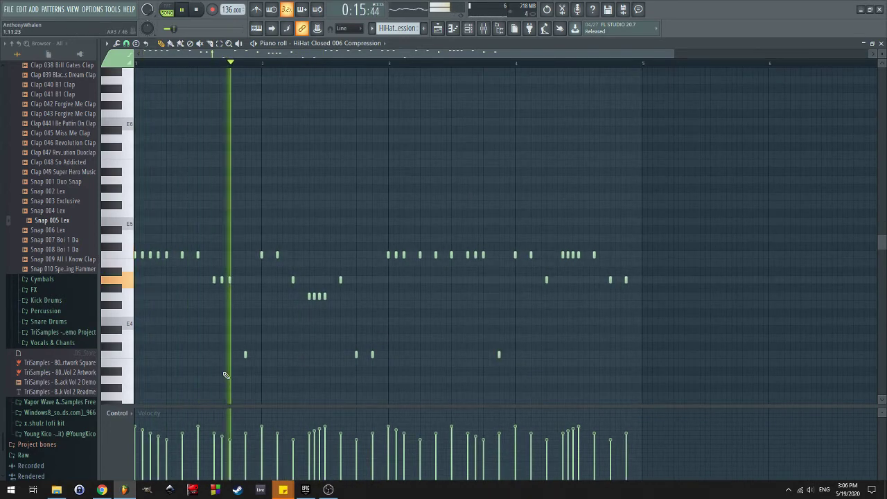
Reapply the LFO to the HiHat Closed 006 Compression velocities with a higher starting speed and return to the playlist
left_click(117, 43)
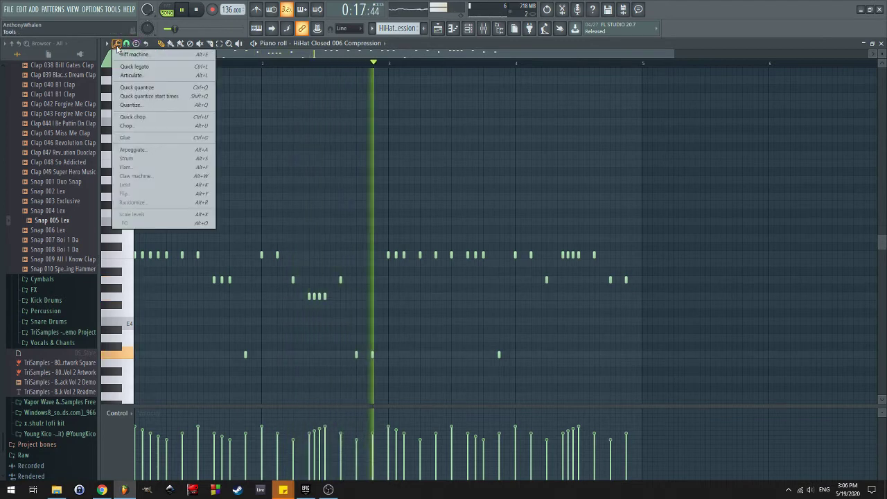
left_click(144, 224)
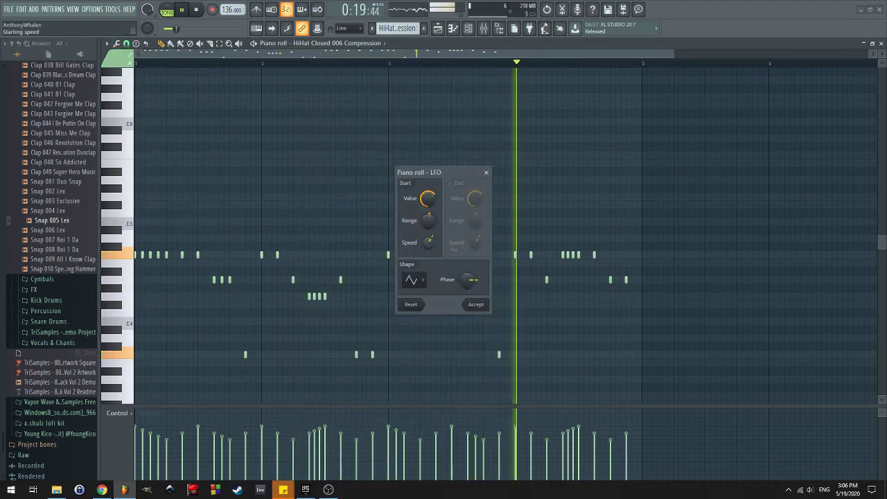
left_click_drag(428, 242, 428, 233)
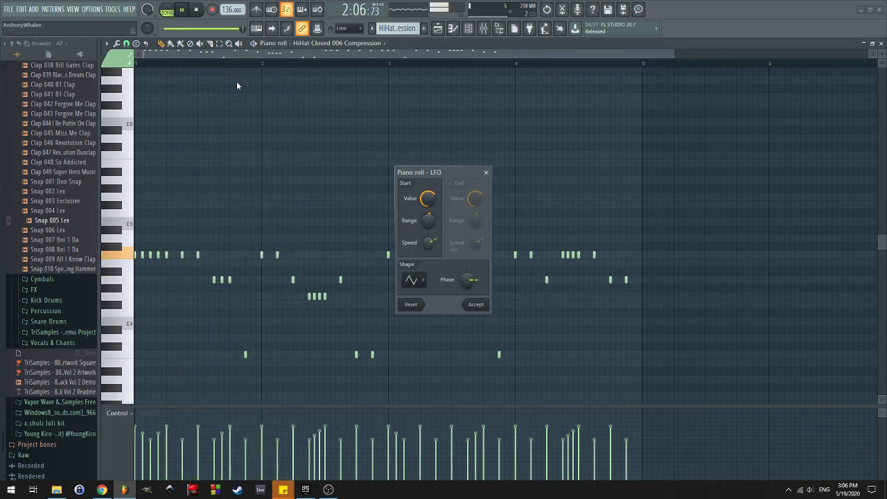
left_click(466, 308)
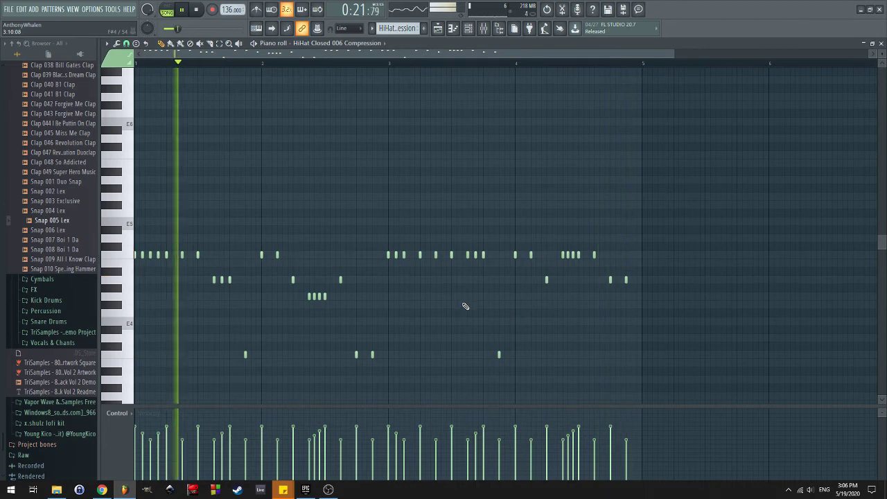
left_click(439, 29)
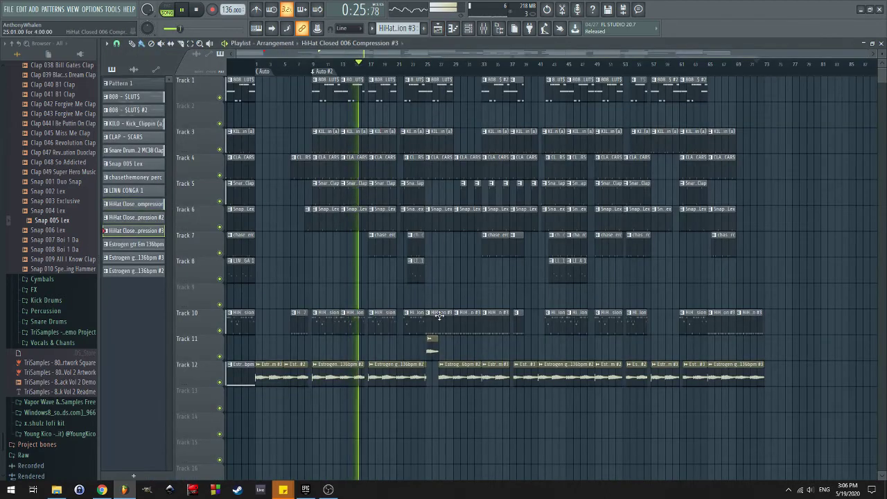
Apply the same velocity LFO to the HiHat Closed 006 Compression #3 pattern and return to the playlist
double_click(439, 316)
left_click(116, 43)
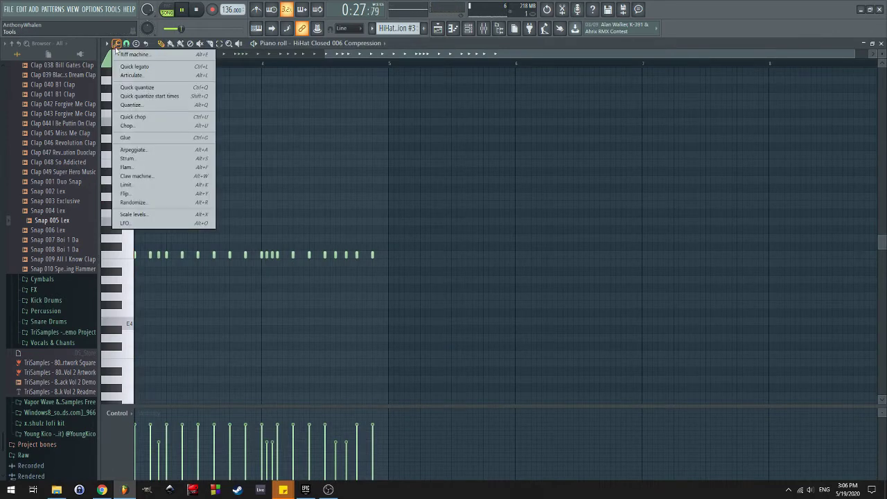
left_click(157, 224)
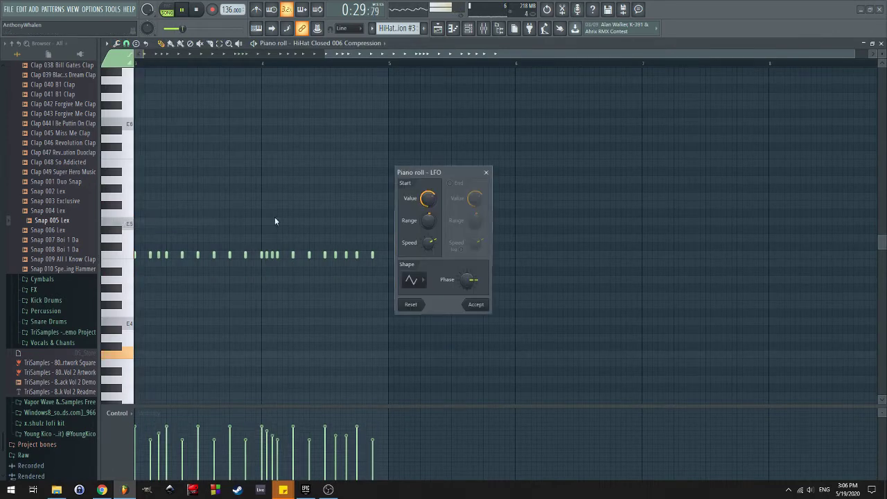
left_click(474, 305)
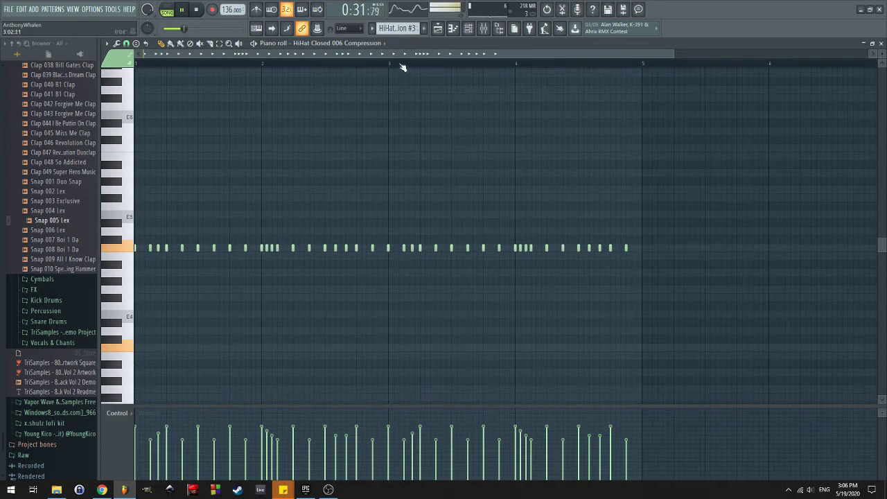
left_click(439, 27)
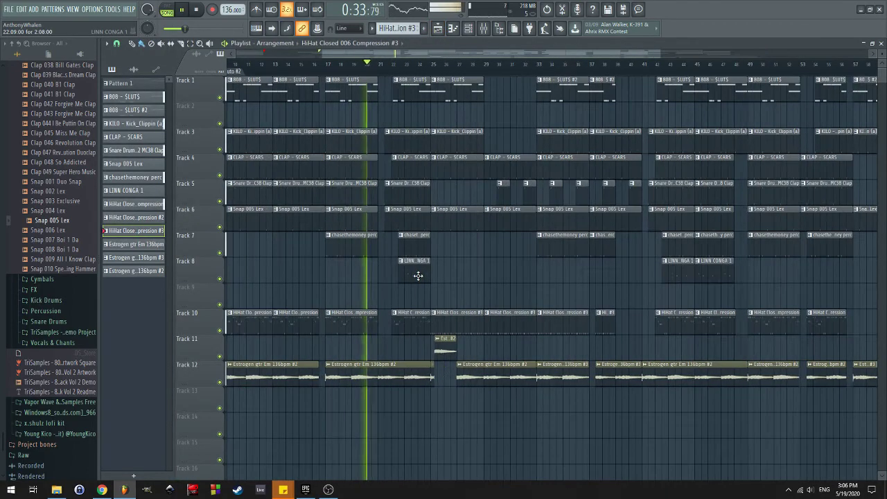
Lower the velocities of the first, second, fourth and fifth chasethemoney perc notes to about 62–67%
double_click(349, 248)
left_click_drag(351, 251, 526, 286)
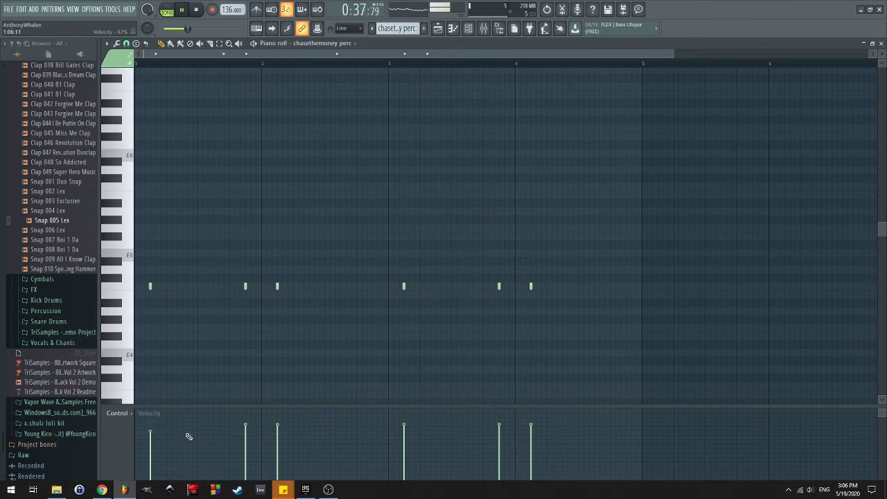
left_click(245, 435)
left_click(404, 436)
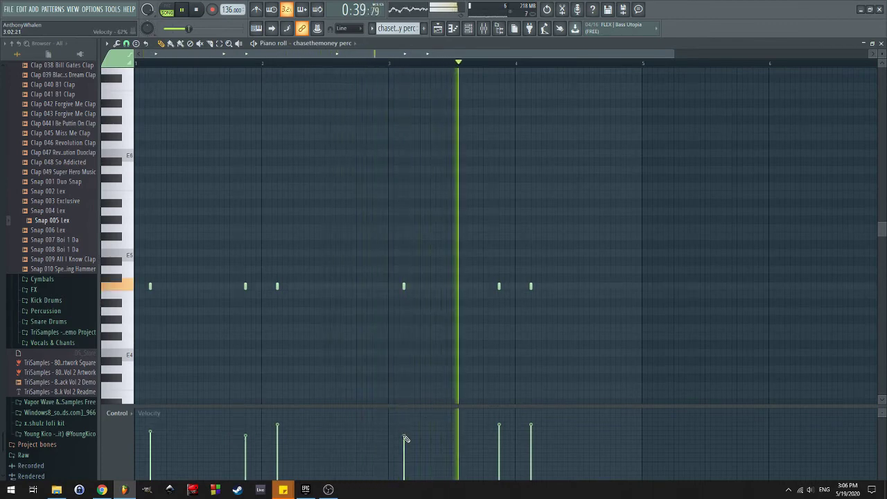
left_click(499, 431)
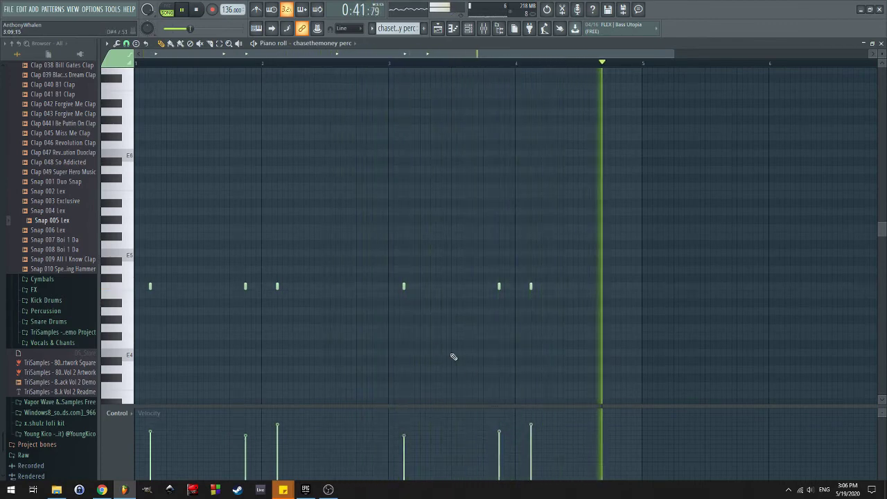
scroll(489, 356, "up", 1)
key("F5")
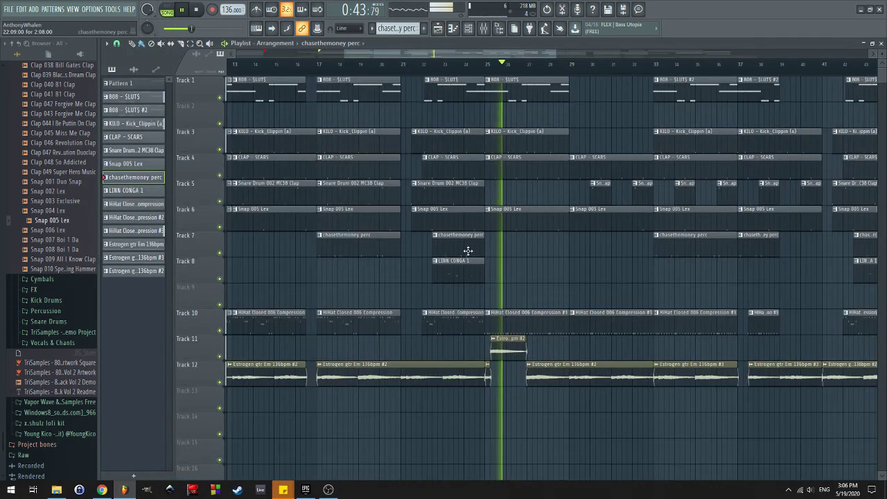
Lower the velocities of the single LINN CONGA 1 notes in bars 2 and 4 to about 69%
left_click(471, 167)
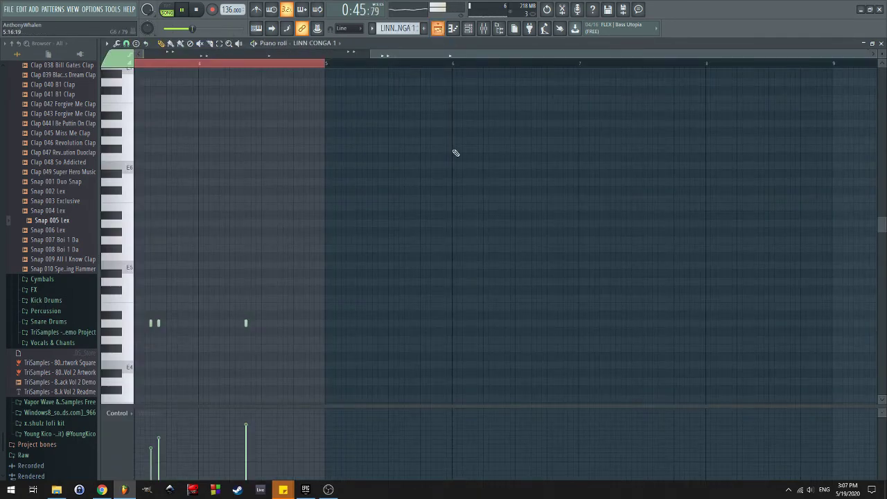
left_click(437, 27)
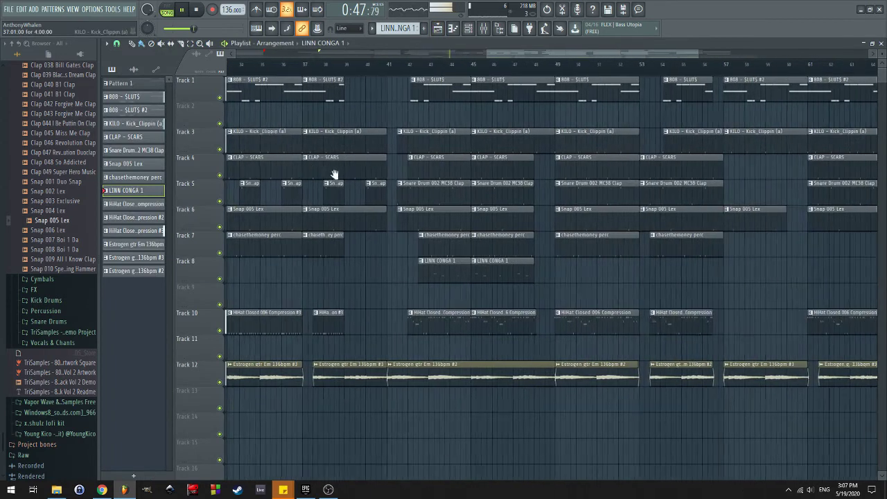
double_click(489, 269)
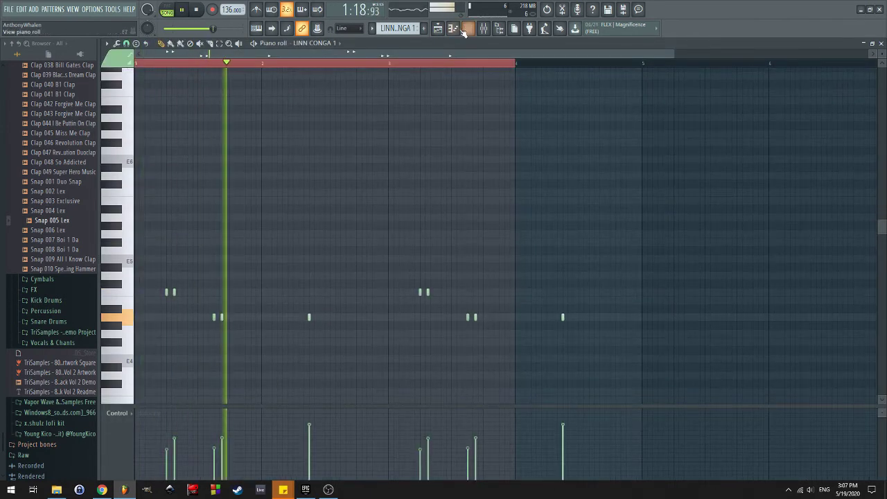
left_click(439, 28)
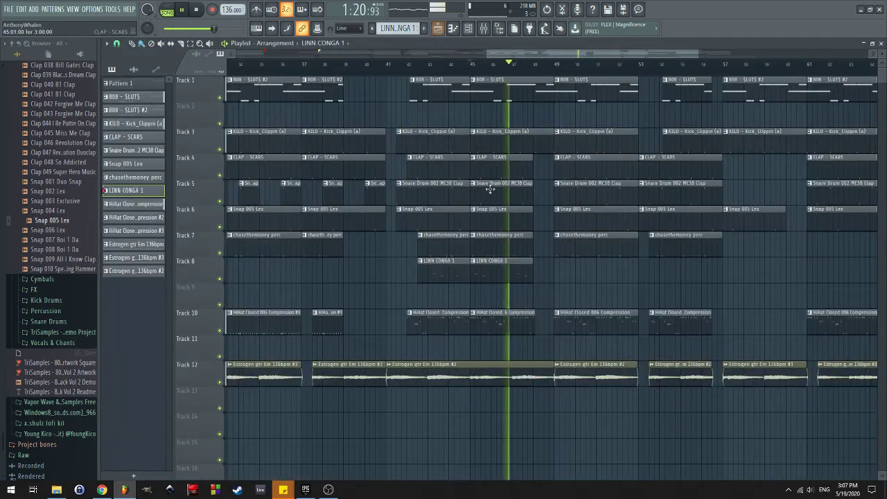
double_click(494, 272)
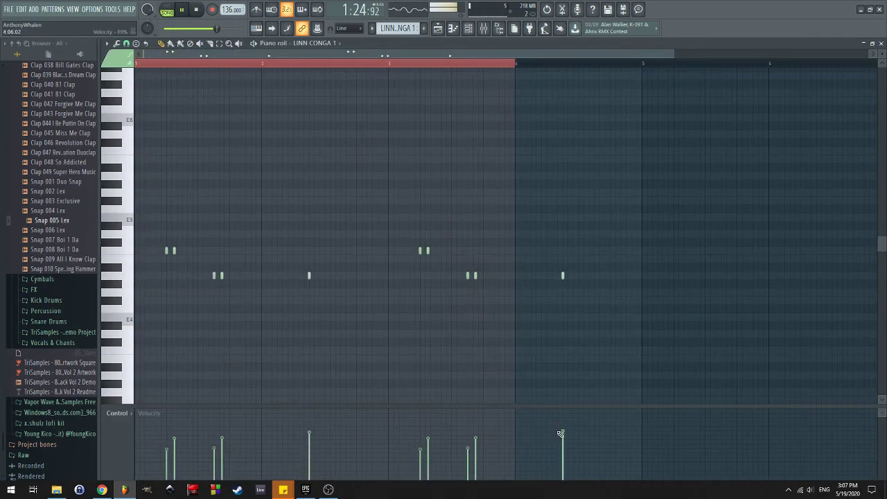
left_click(438, 28)
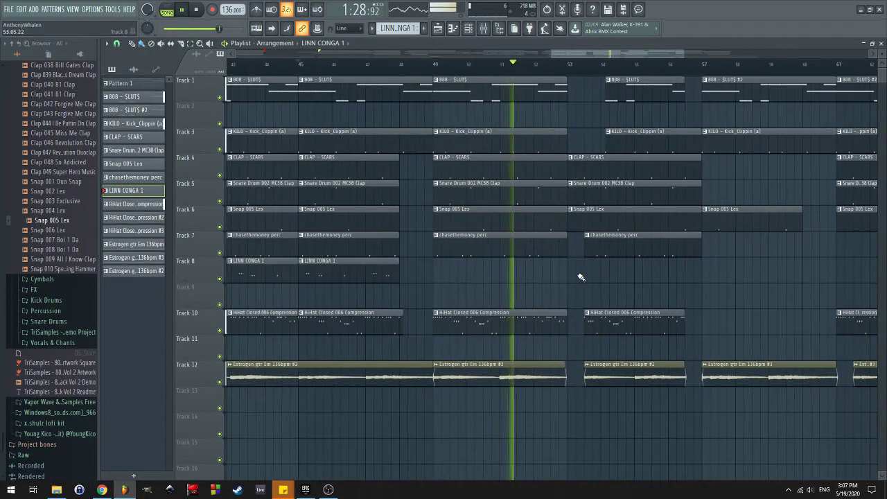
Slightly lower the velocities of the second and fifth notes in the KILO - Kick_Clippin (a) pattern and return to the playlist
double_click(515, 135)
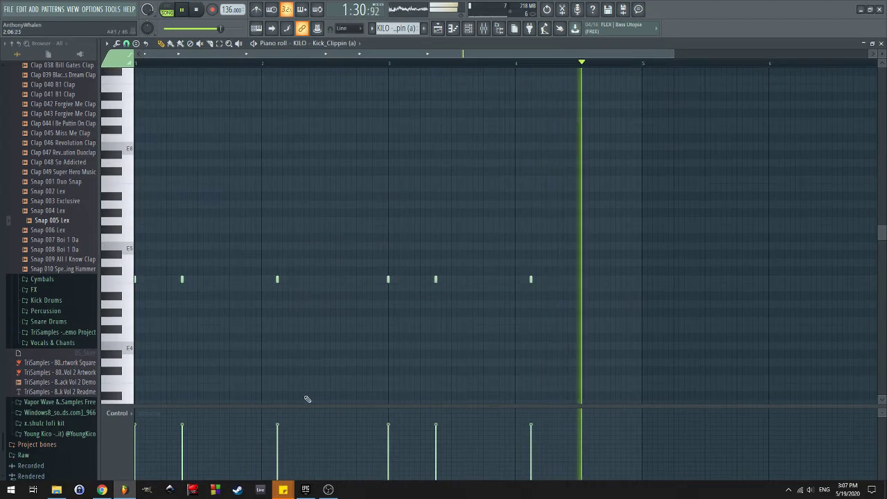
scroll(383, 375, "up", 1)
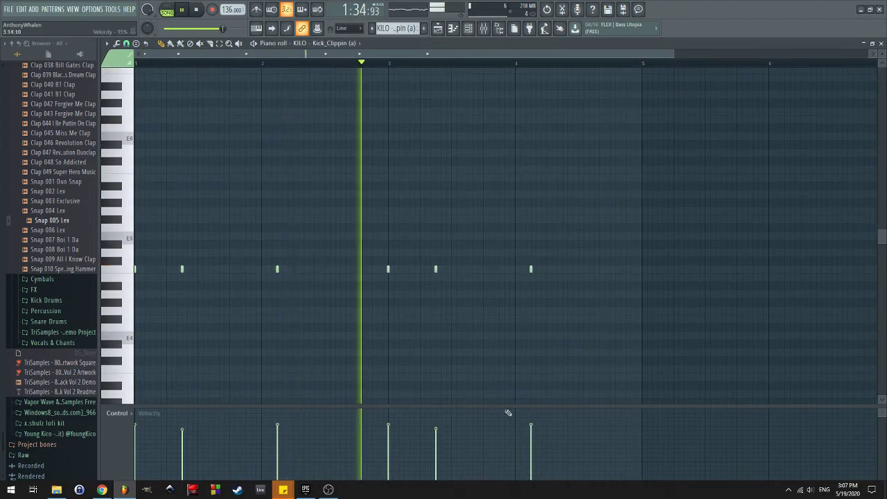
scroll(548, 299, "up", 1)
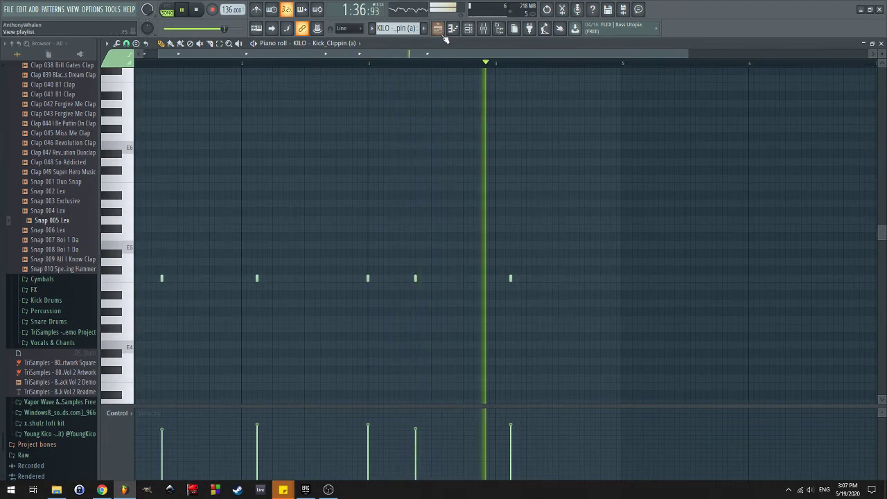
key("F5")
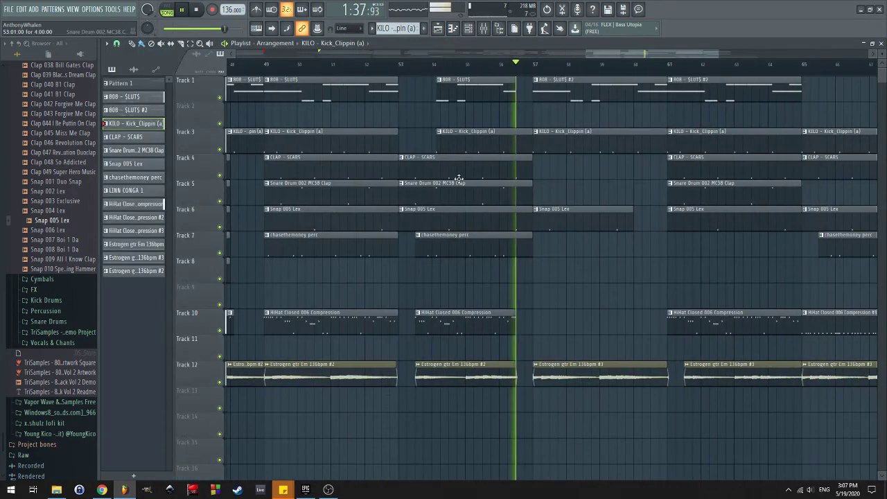
Review the notes of the 808 - $LUT$ #2 and HiHat Closed 006 Compression #3 patterns and return to the playlist
double_click(560, 91)
scroll(490, 219, "up", 1)
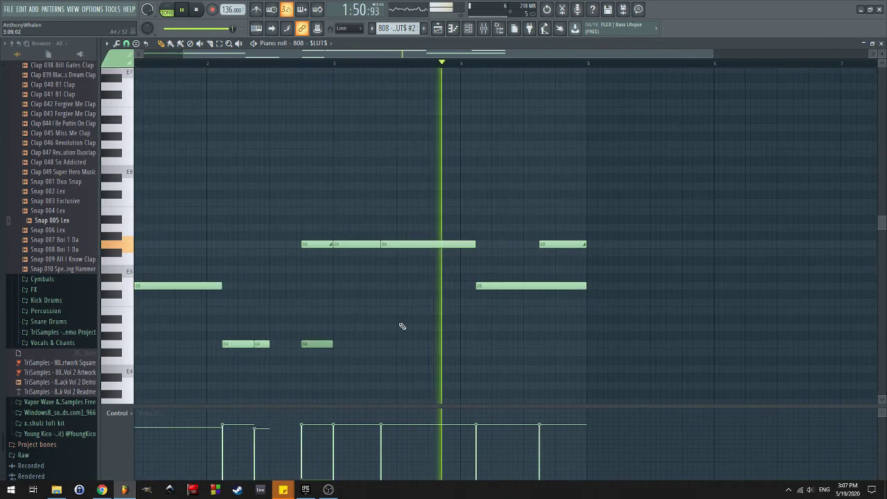
scroll(427, 235, "down", 5)
left_click(451, 29)
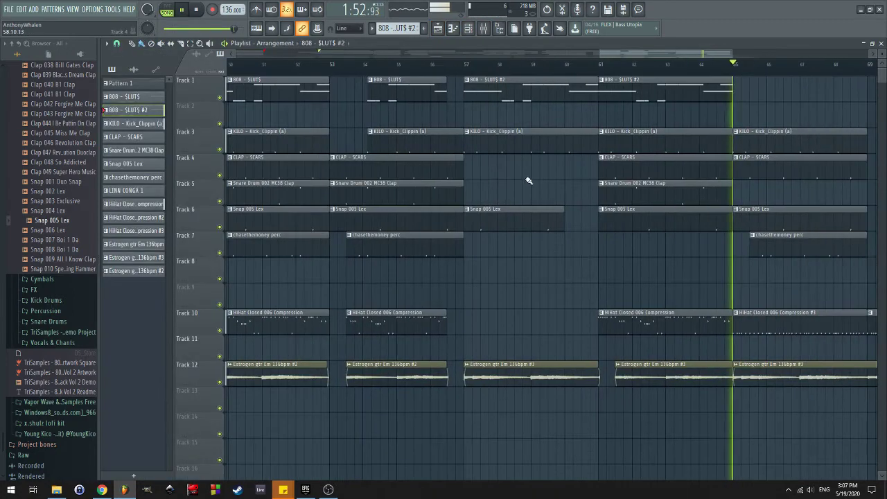
left_click(473, 307)
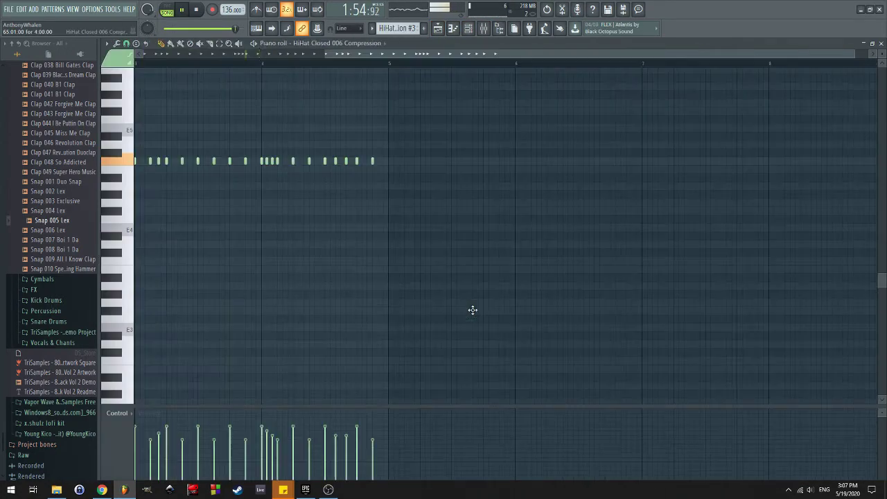
left_click(438, 31)
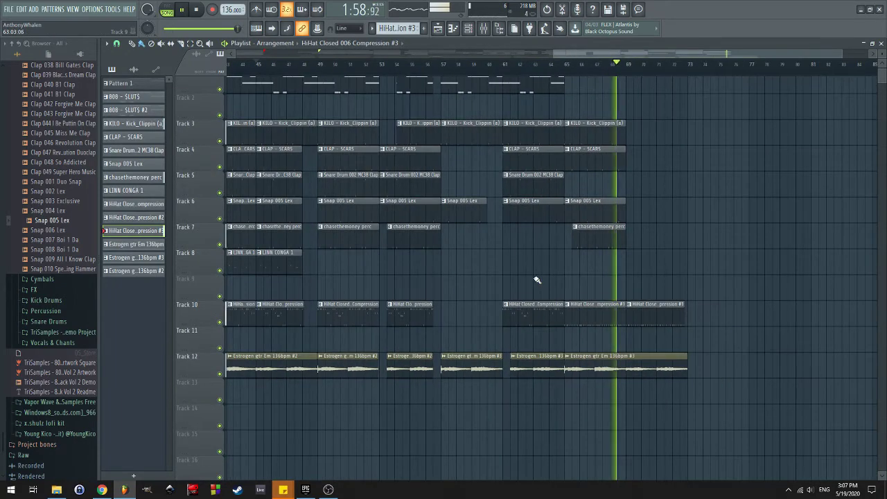
Select bars 49 to 53 in the playlist as the loop region for playback
scroll(485, 292, "down", 5)
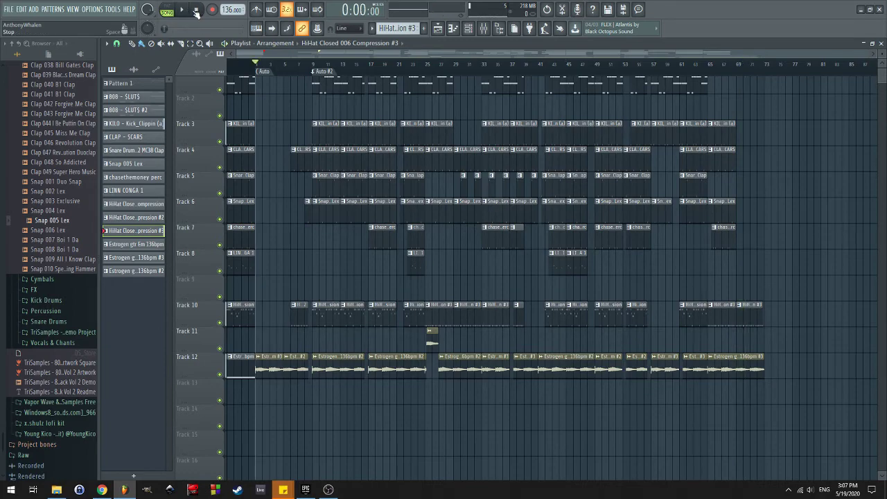
scroll(296, 293, "up", 8)
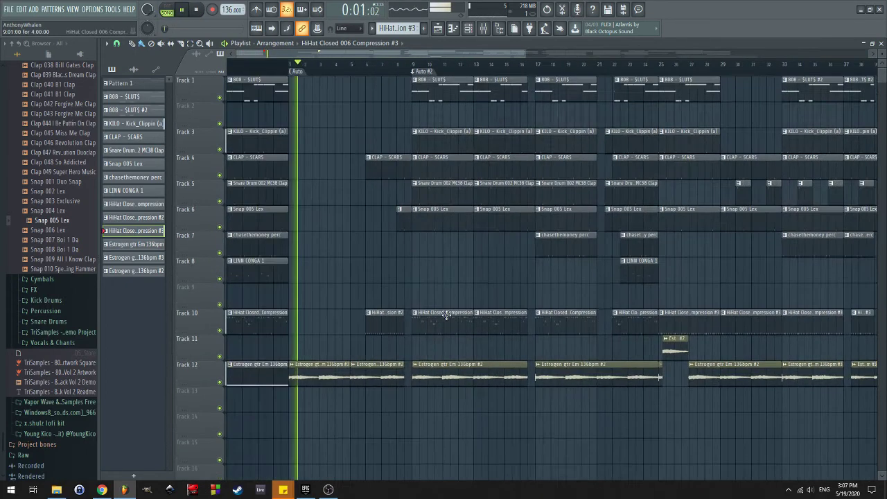
key("space")
scroll(580, 166, "down", 10)
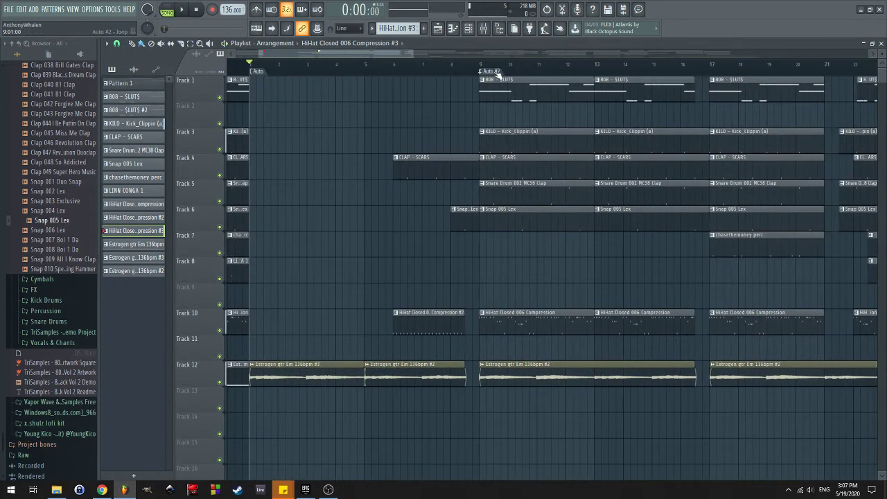
scroll(421, 208, "up", 5)
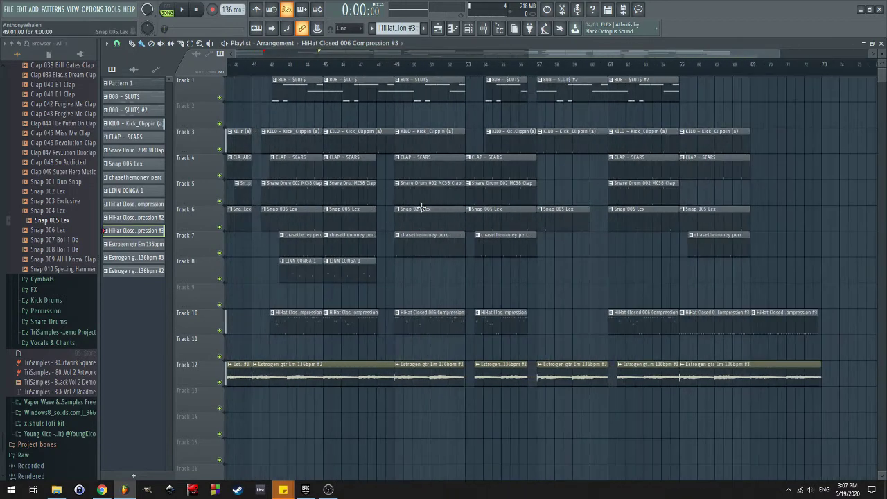
left_click_drag(395, 72, 470, 89)
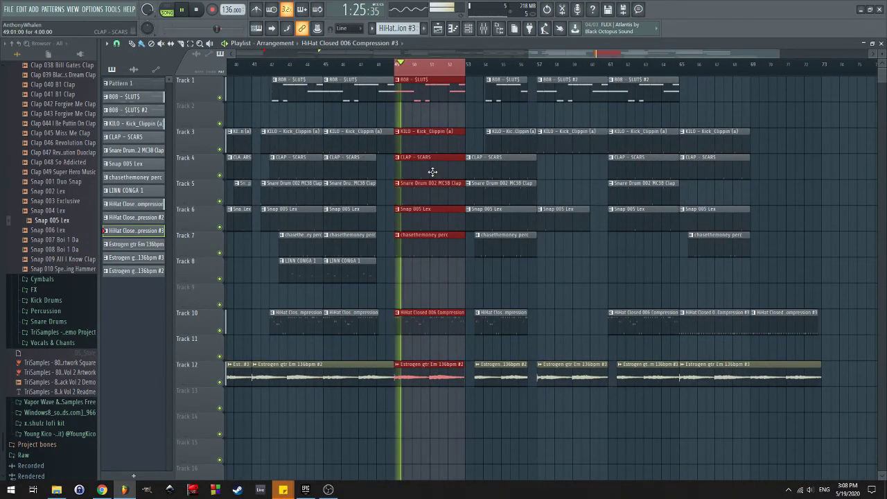
scroll(403, 231, "down", 4)
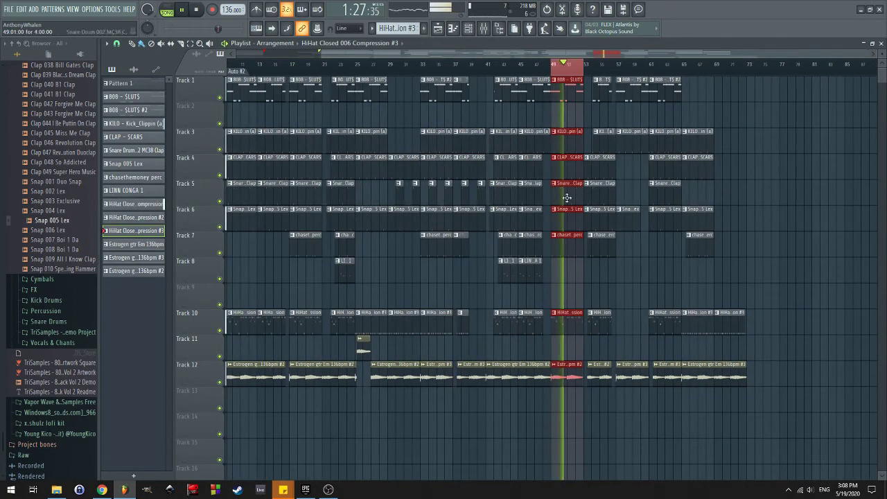
scroll(575, 277, "up", 10)
scroll(648, 357, "up", 5)
scroll(638, 356, "down", 5)
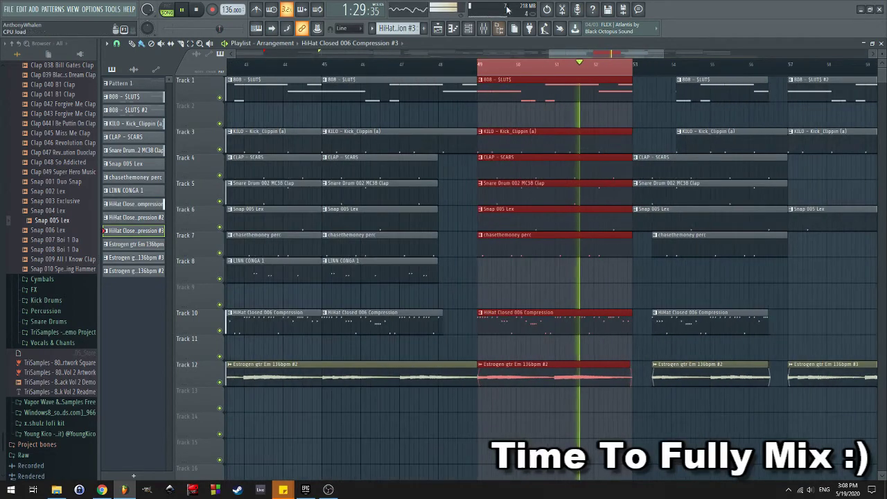
Open the mixer and recolour the MELODY and DRUM tracks together in magenta
key("F9")
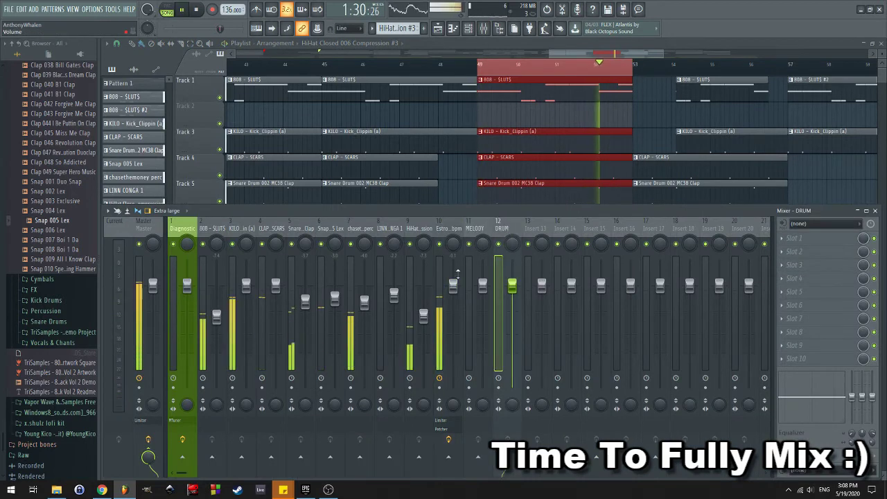
double_click(474, 232)
left_click(586, 234)
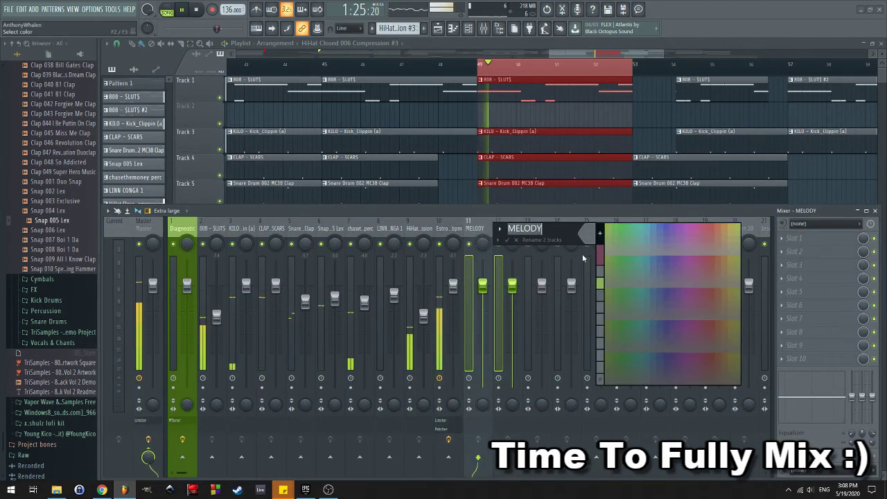
left_click(665, 250)
left_click(514, 241)
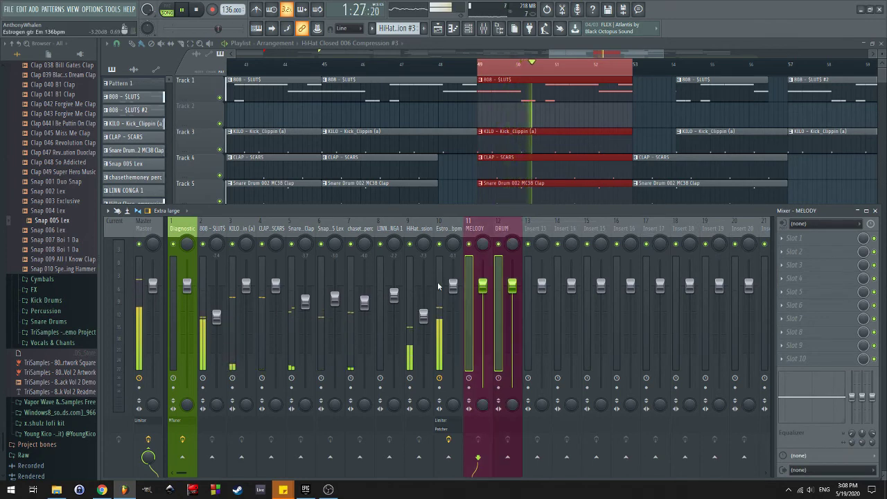
Route the Estrogen gtr mixer track only to the MELODY track
left_click(438, 285)
right_click(484, 459)
left_click(478, 452)
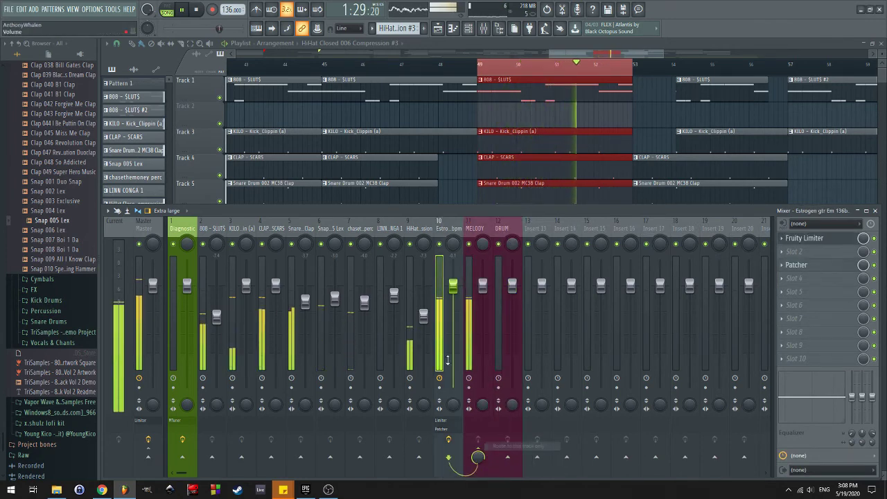
Select the mixer tracks from KILO - Kick_Clippin through HiHat Closed 006 Compression and route them only to the DRUM track
left_click(408, 348)
left_click_drag(380, 349, 292, 360)
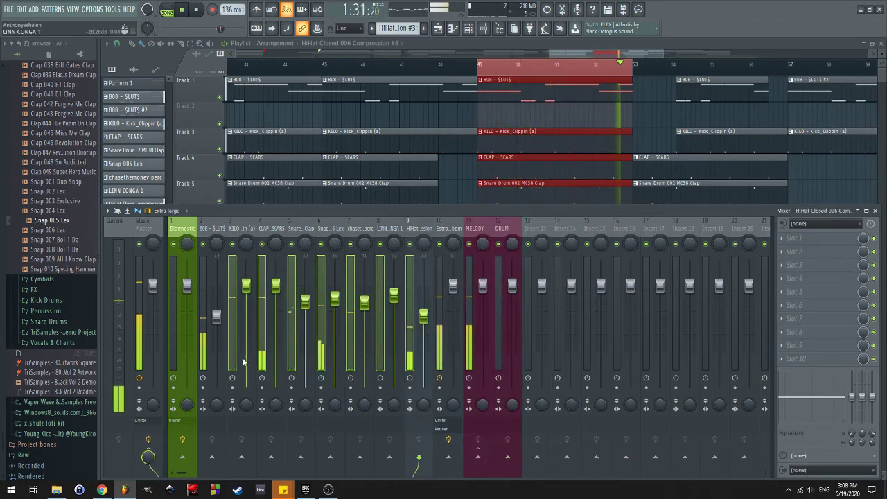
left_click(510, 459)
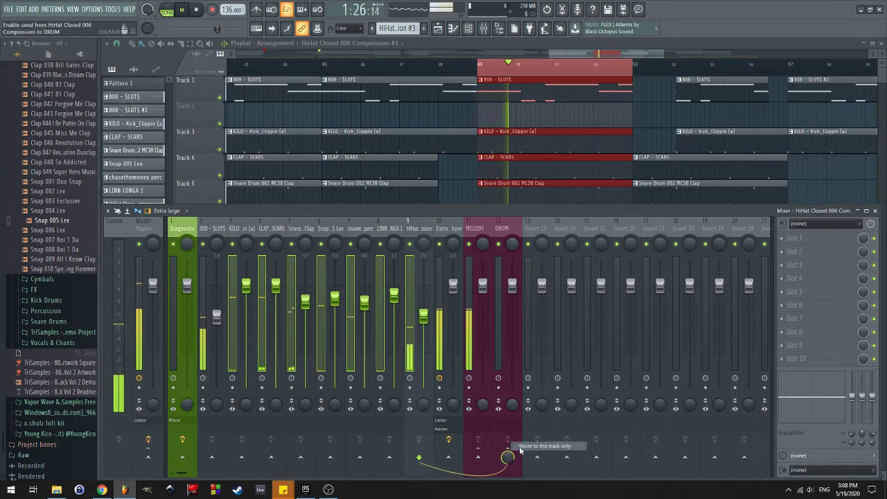
Load Saturation Knob [64bit]_2 in the DRUM track's first effect slot, adjust its saturation and close the plugin window
left_click(498, 326)
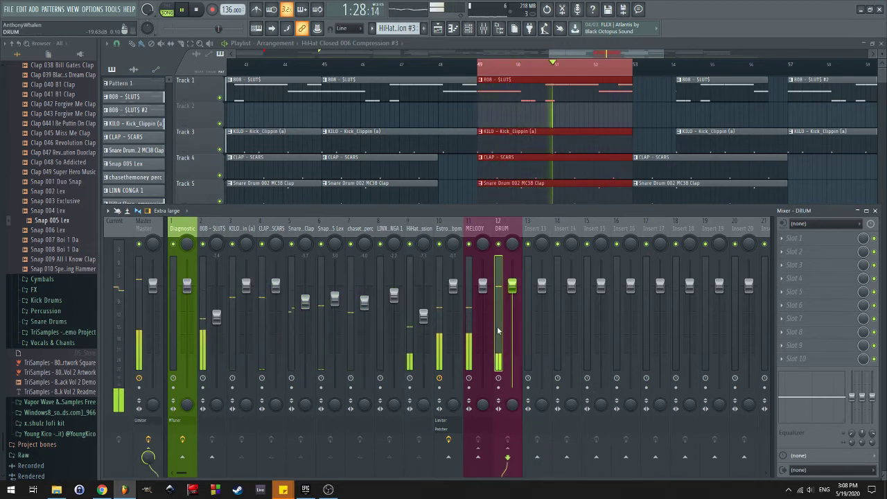
left_click(787, 240)
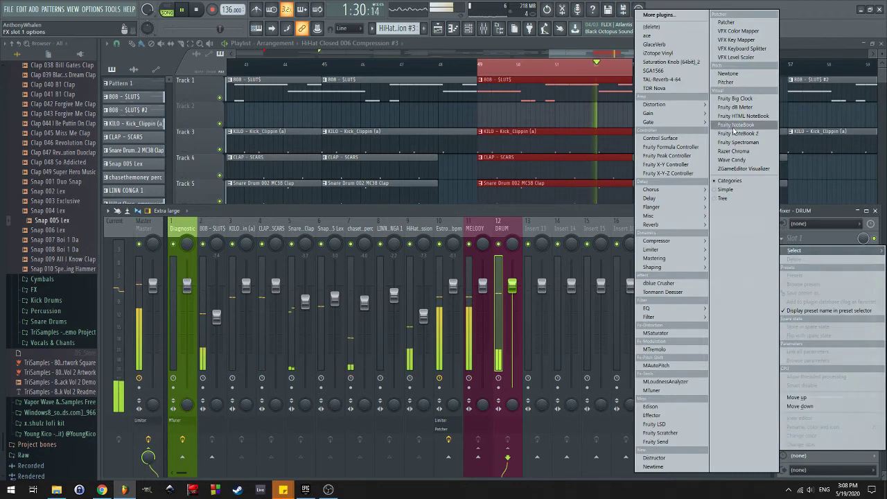
left_click(672, 62)
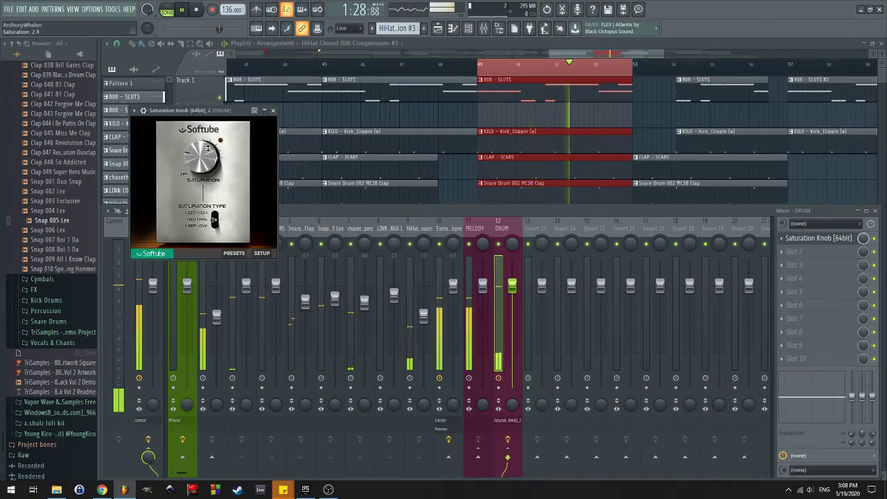
left_click_drag(207, 148, 208, 141)
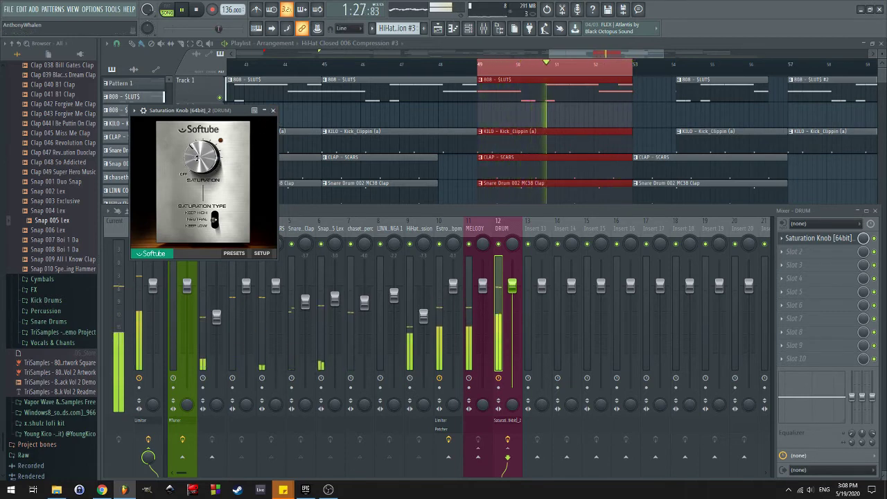
left_click(273, 111)
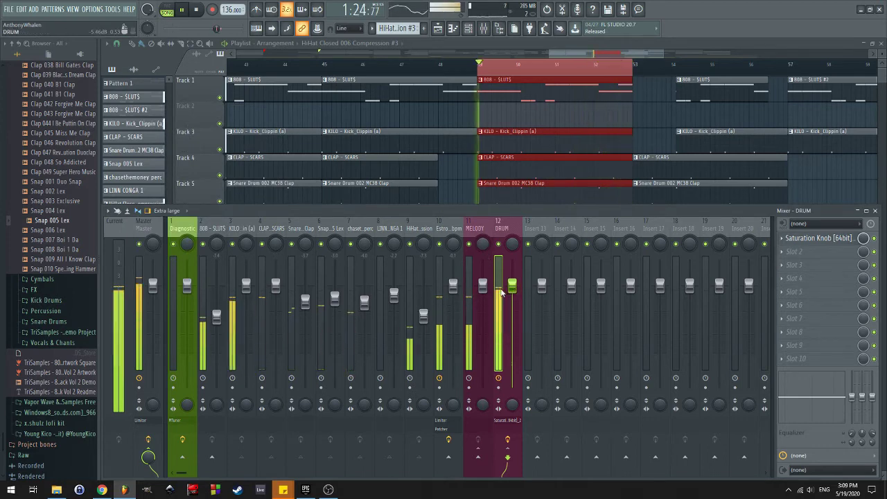
Try Fruity Balance in the DRUM track's second effect slot and remove it again
left_click(790, 256)
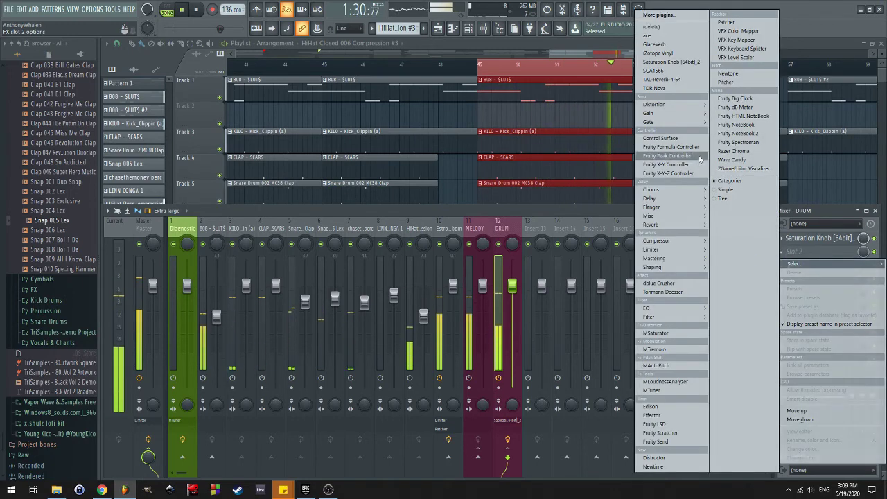
mouse_move(683, 122)
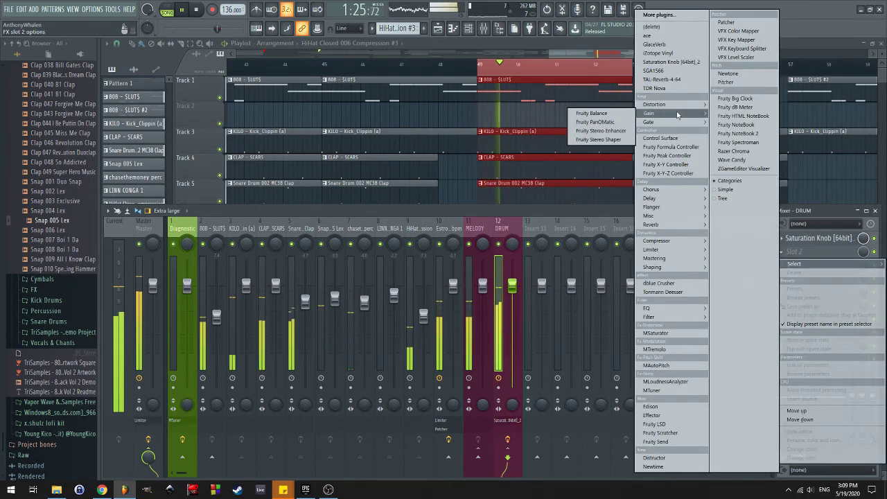
left_click(600, 113)
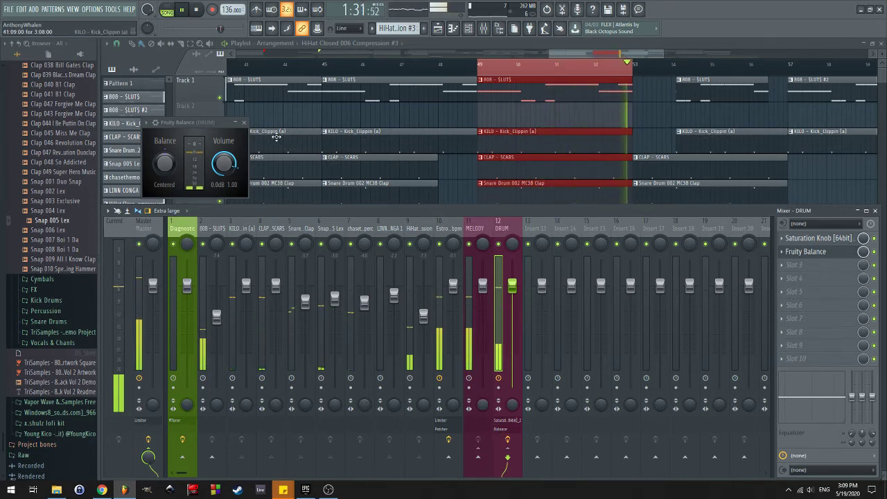
key("Escape")
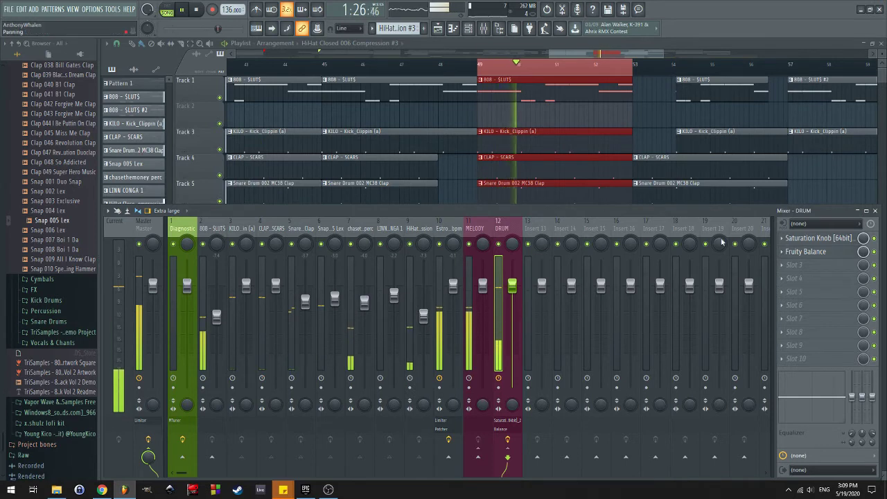
right_click(825, 251)
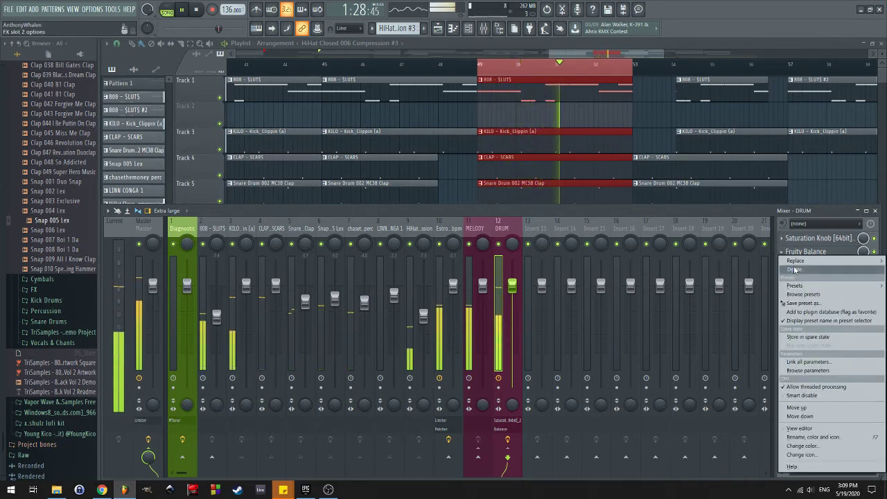
left_click(808, 271)
left_click(488, 274)
left_click(472, 277)
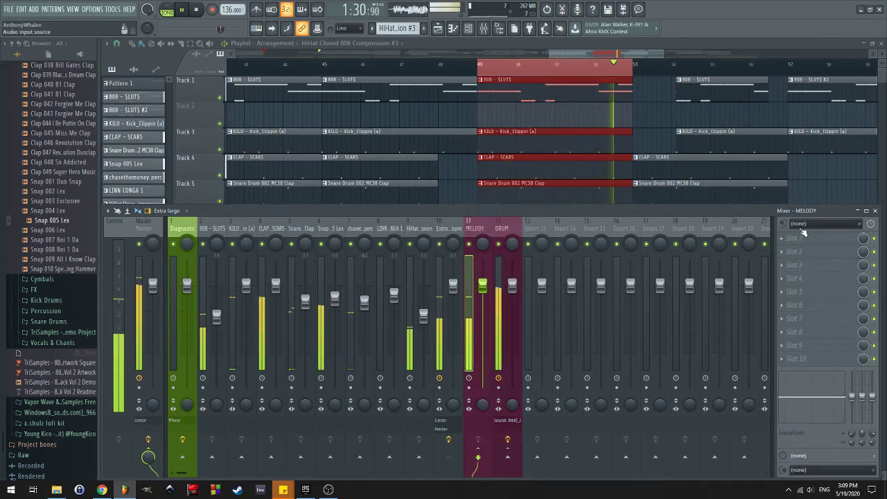
left_click(499, 302)
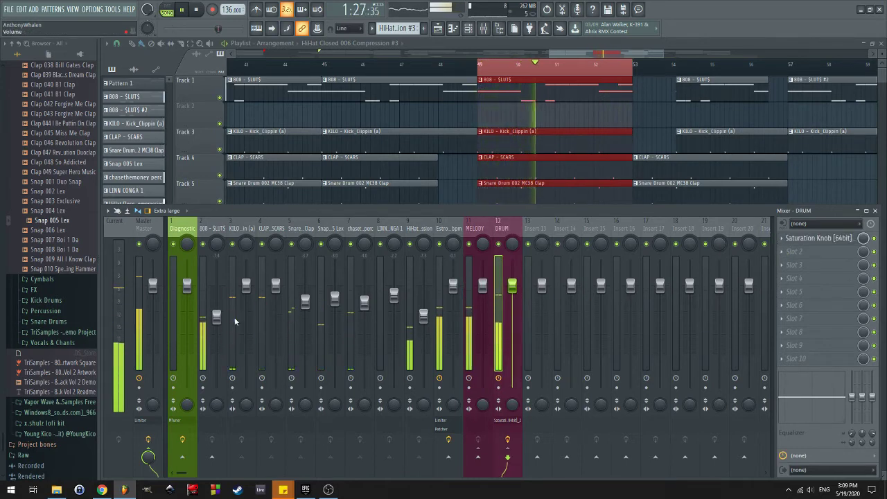
Route the 808 - $LUT$ mixer track to the DRUM track and disable its send to the Master
left_click(208, 332)
right_click(505, 439)
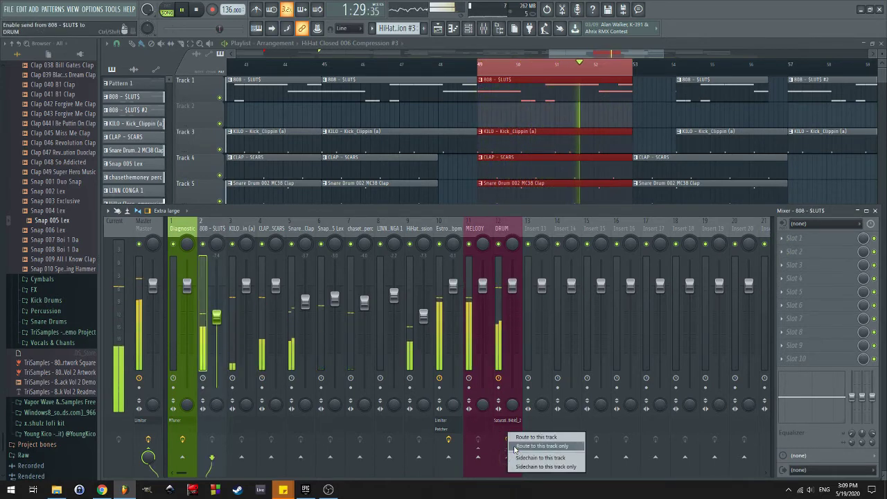
left_click(521, 437)
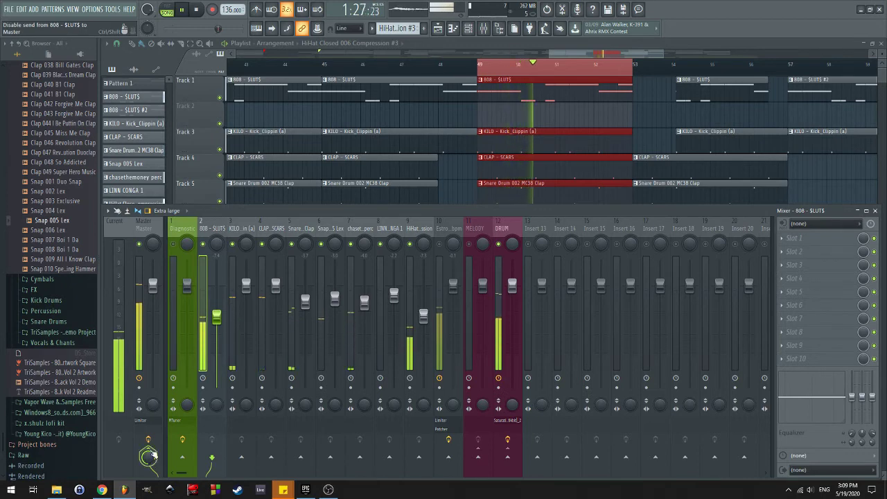
left_click(148, 455)
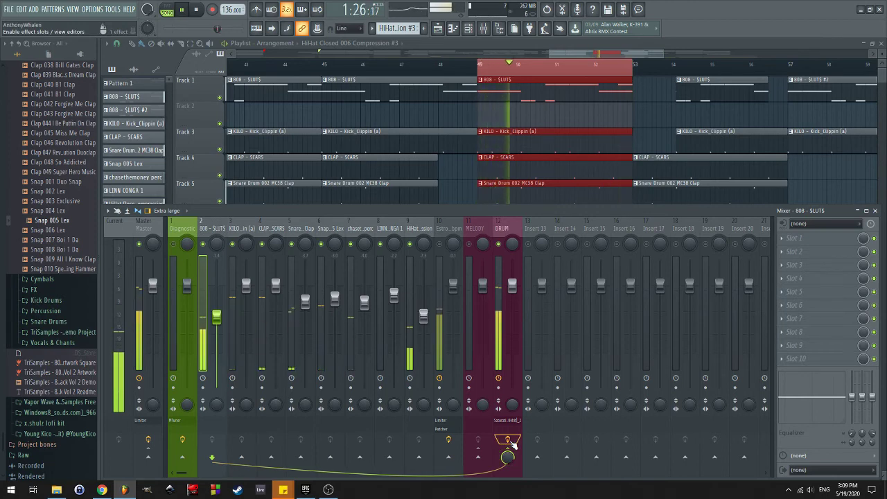
Load TAL-Reverb-4-64 in the DRUM track's second effect slot
left_click(780, 236)
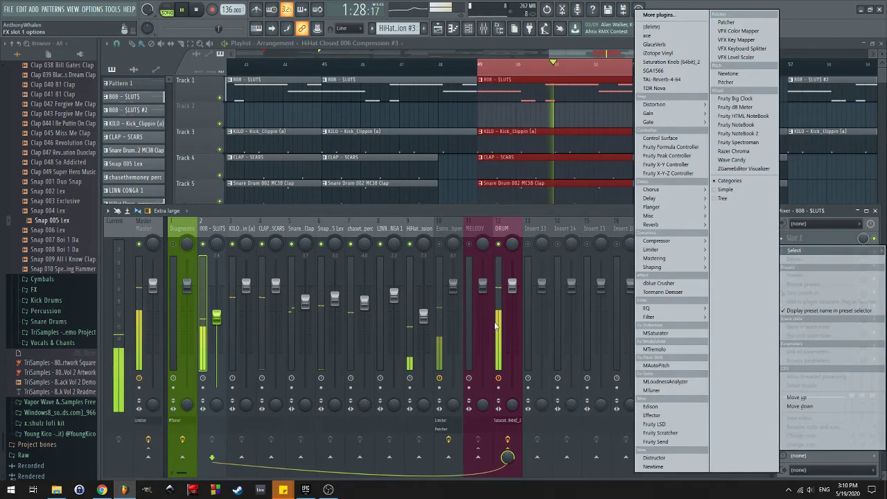
left_click(501, 324)
left_click(795, 251)
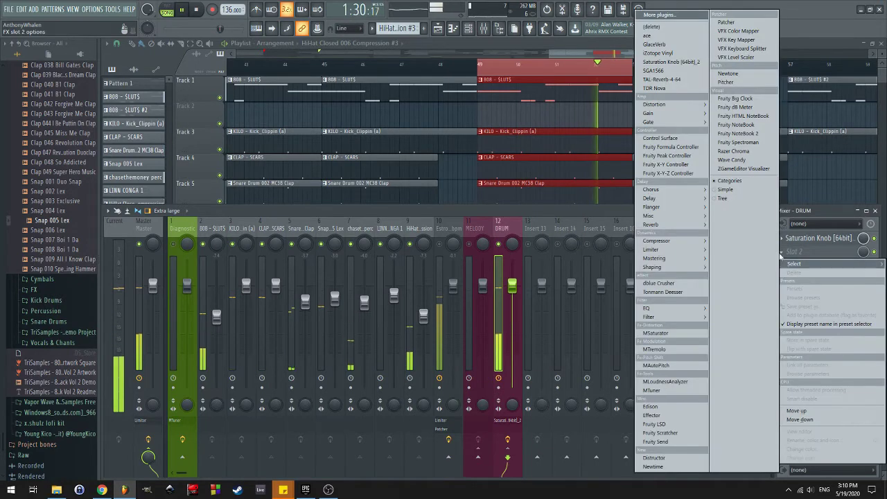
mouse_move(666, 198)
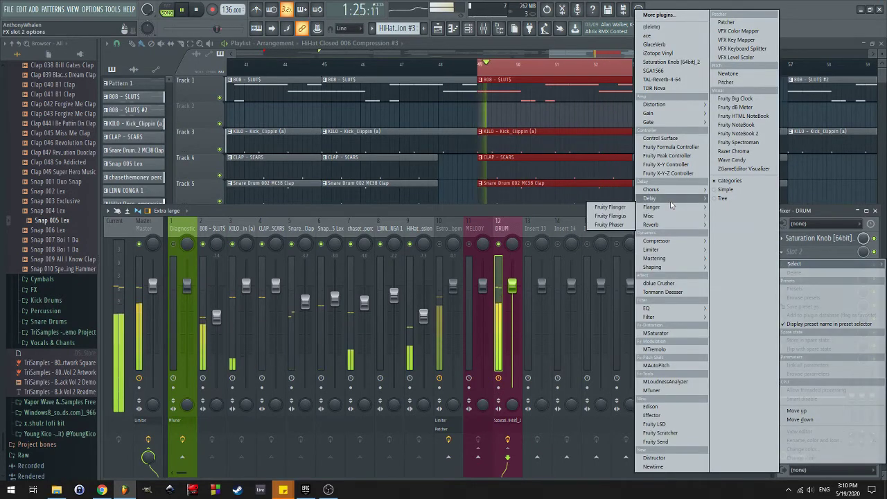
left_click(828, 238)
left_click(829, 238)
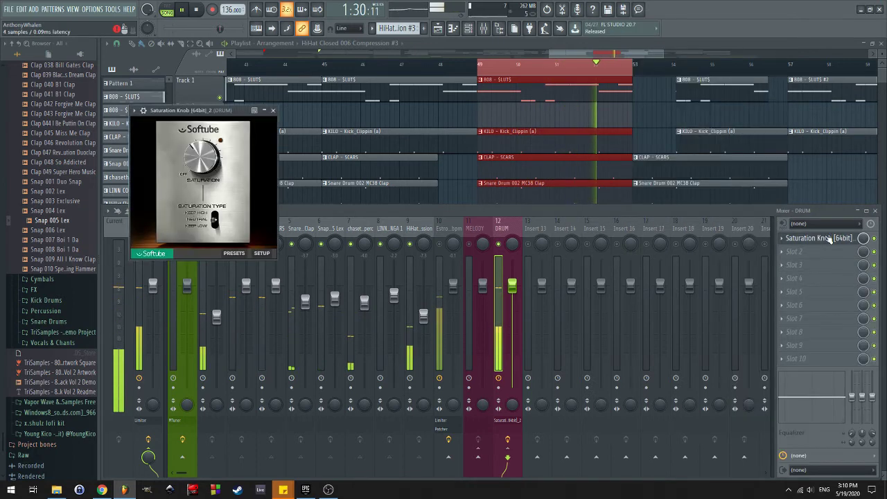
left_click(790, 252)
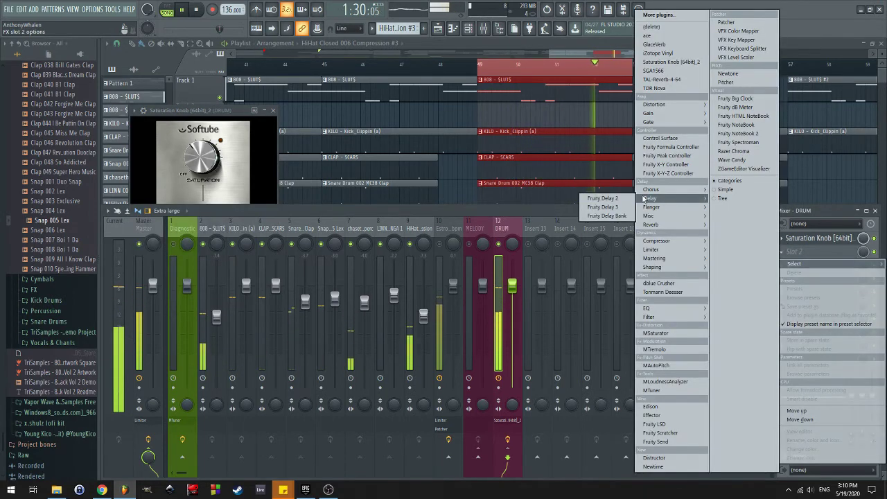
mouse_move(677, 115)
mouse_move(645, 125)
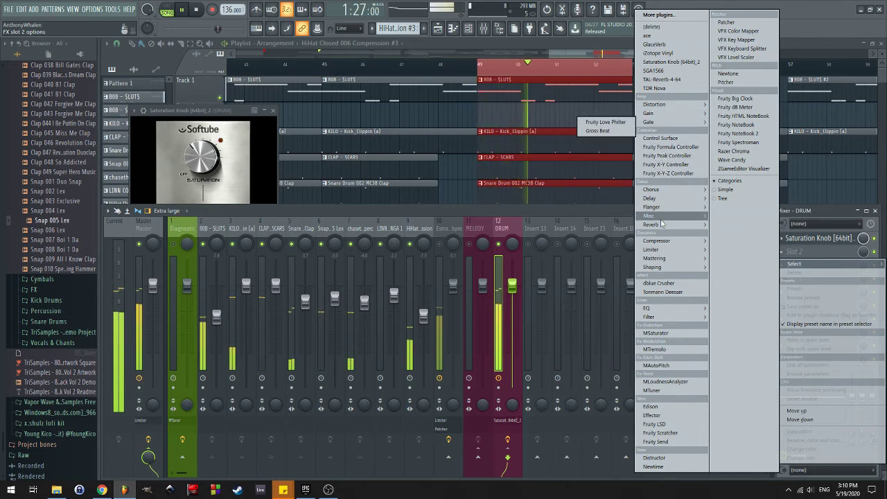
left_click(662, 79)
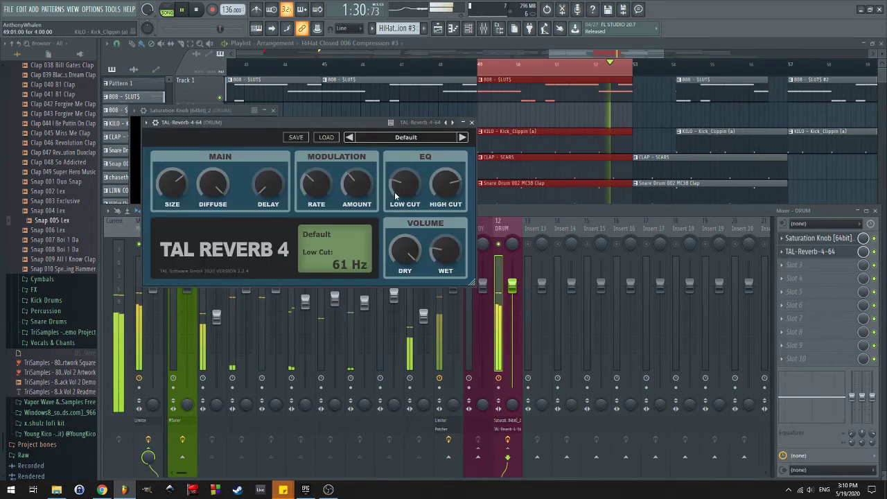
Apply the Drums Mid-Range preset to the reverb, reduce its size and diffusion, adjust the low cut, and set the high cut to about 5872 Hz
left_click(406, 137)
left_click(402, 206)
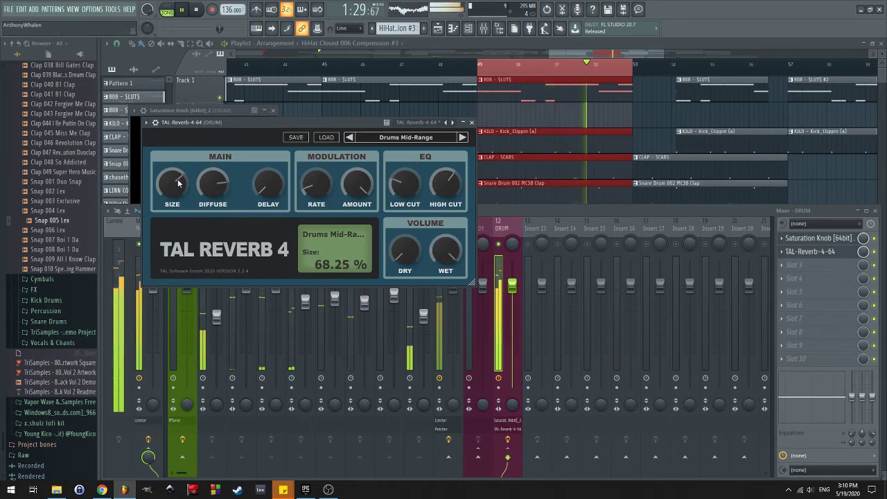
left_click_drag(174, 189, 199, 198)
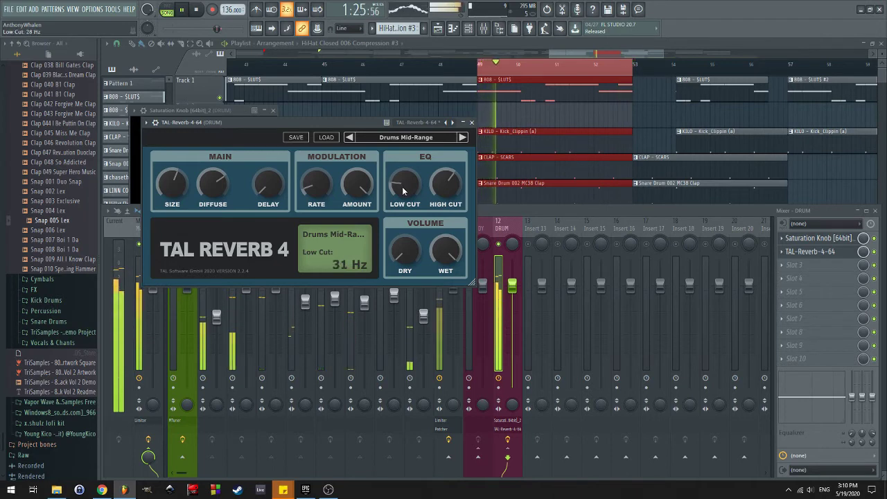
left_click_drag(403, 187, 438, 174)
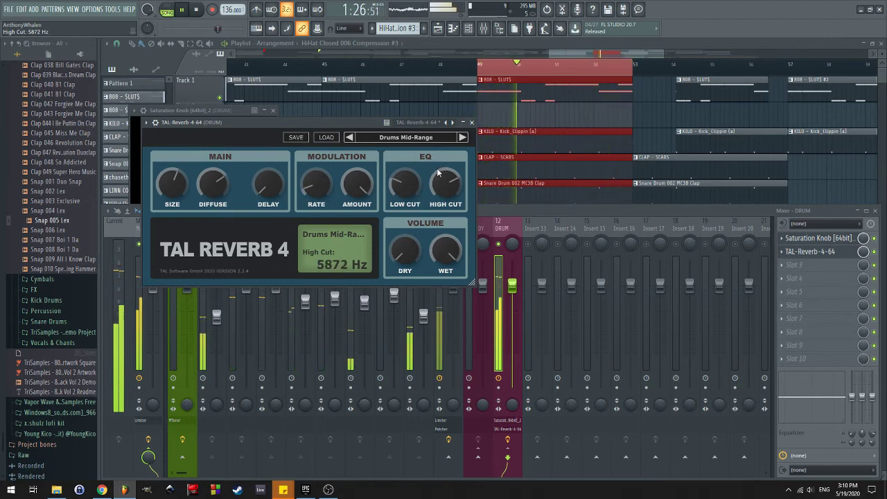
Raise the DRUM reverb's dry level to full, set its wet level to about 20%, and close the plugin window
left_click_drag(409, 250, 469, 243)
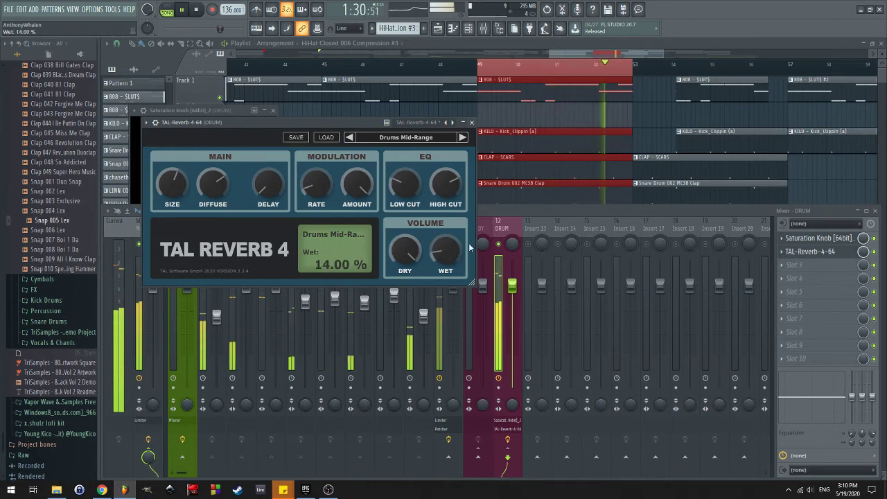
left_click(481, 273)
left_click(847, 253)
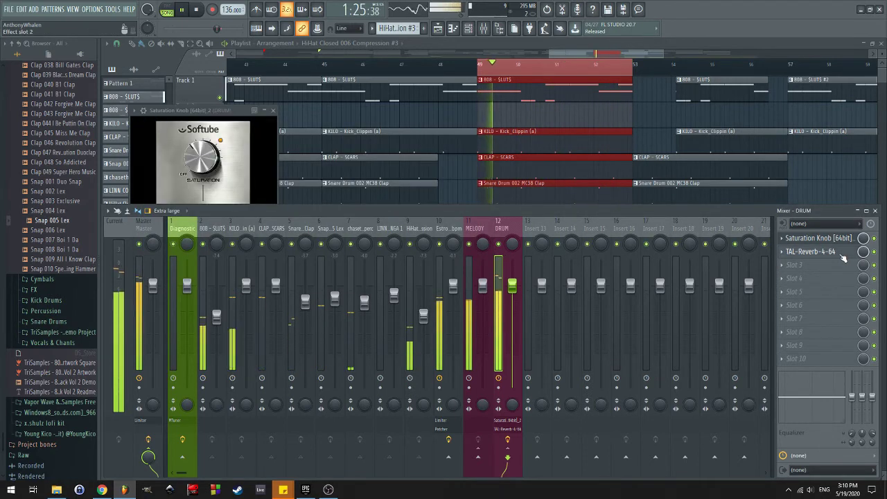
left_click(847, 254)
left_click_drag(448, 252, 429, 254)
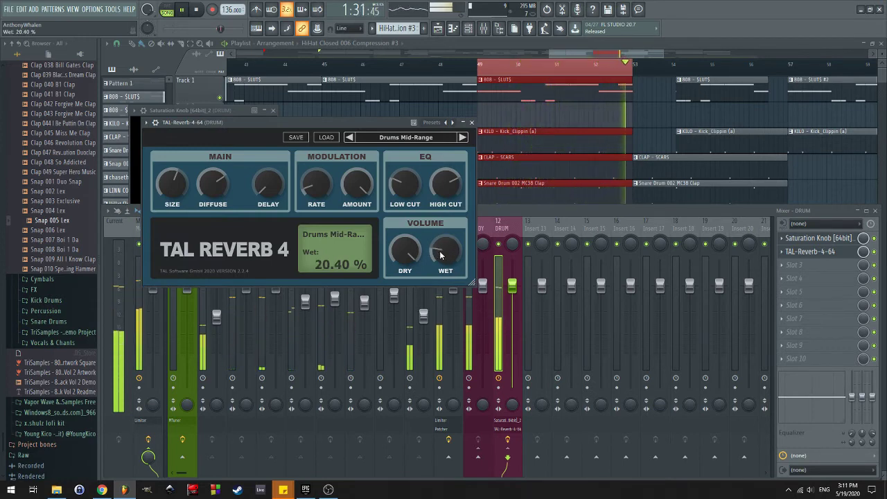
left_click_drag(439, 256, 440, 253)
left_click(472, 123)
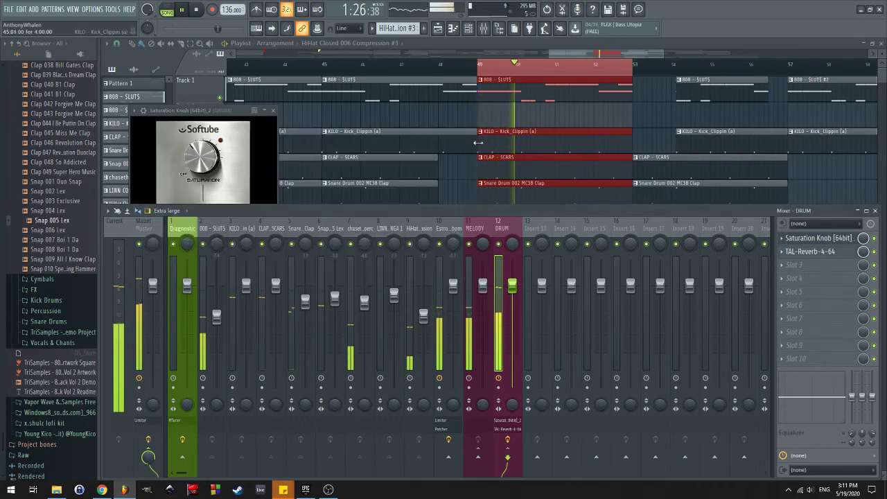
Lower the MELODY track's volume to about -6.6 dB and close the Saturation Knob window
left_click(472, 286)
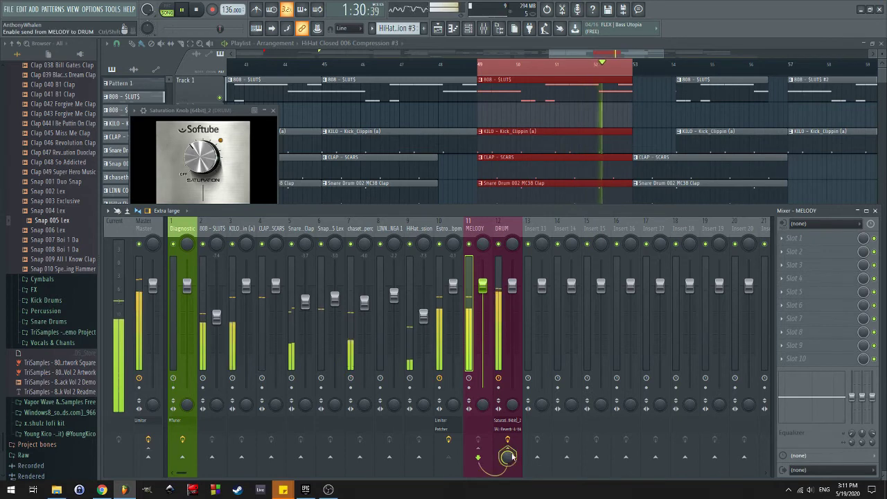
left_click_drag(483, 284, 483, 314)
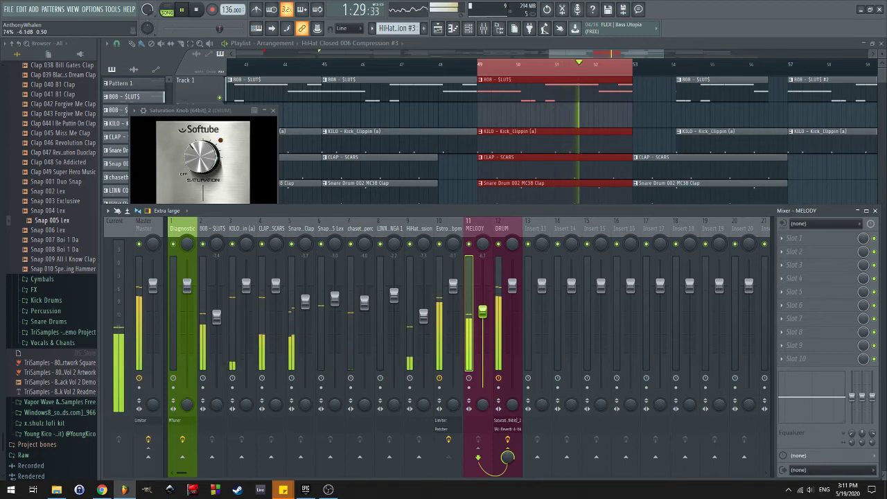
left_click_drag(483, 313, 482, 314)
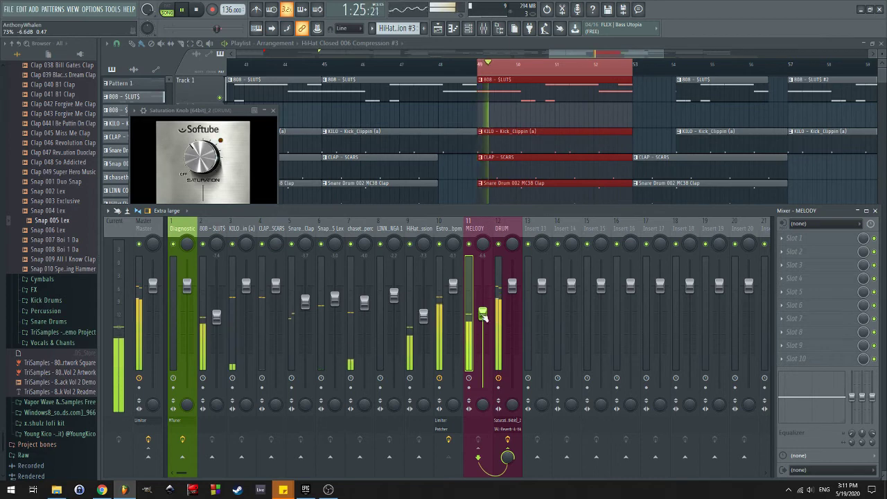
left_click(273, 111)
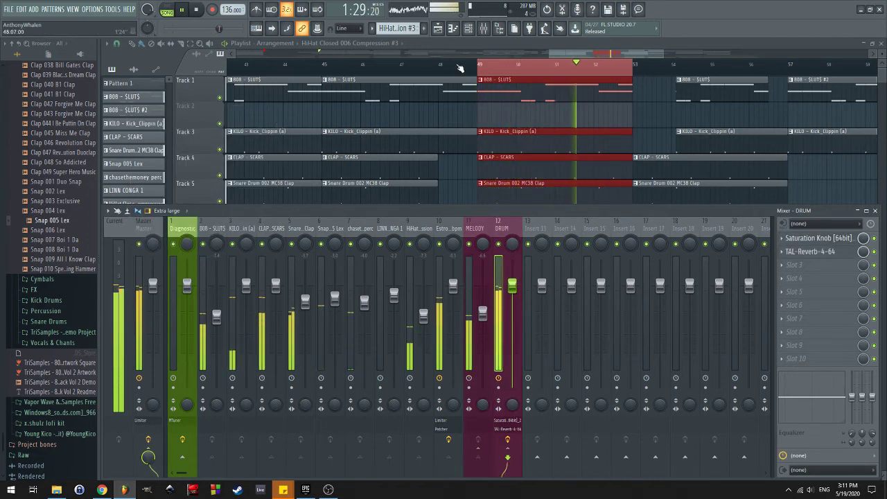
Review the arrangement in the playlist from about bar 49 to bar 57 during playback, and stop playback
key("F9")
scroll(596, 249, "down", 2)
scroll(625, 251, "up", 3)
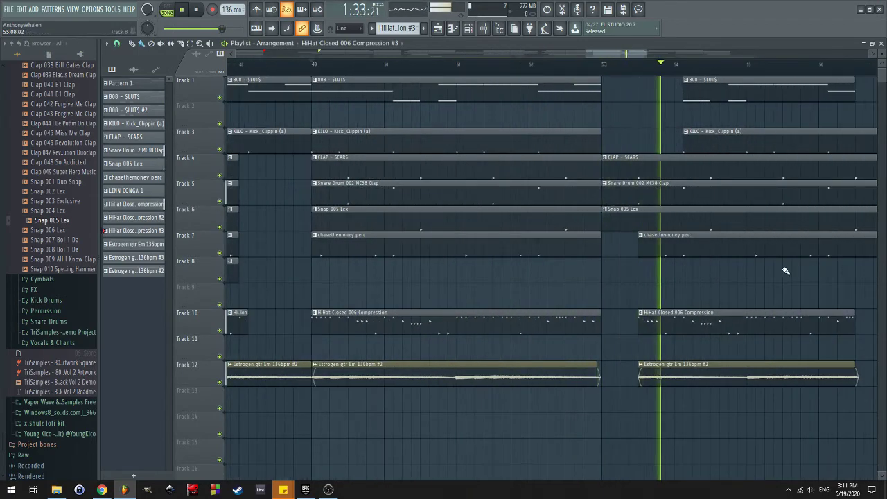
scroll(545, 327, "down", 2)
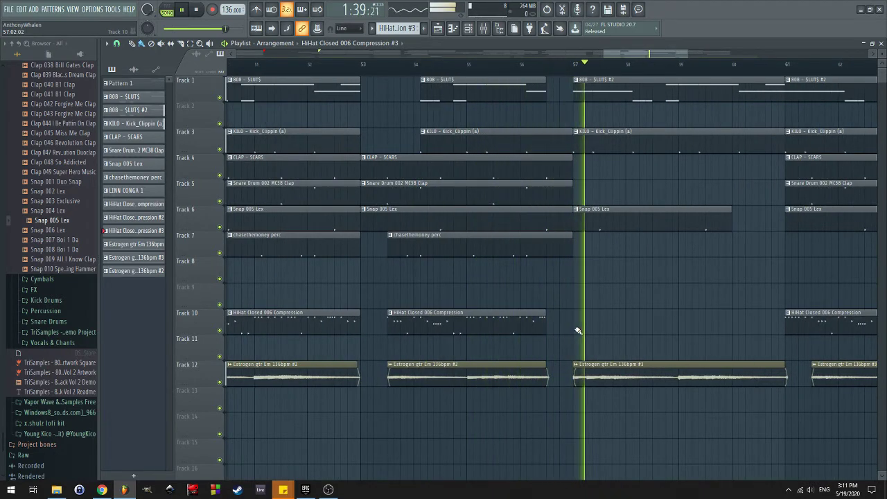
key("space")
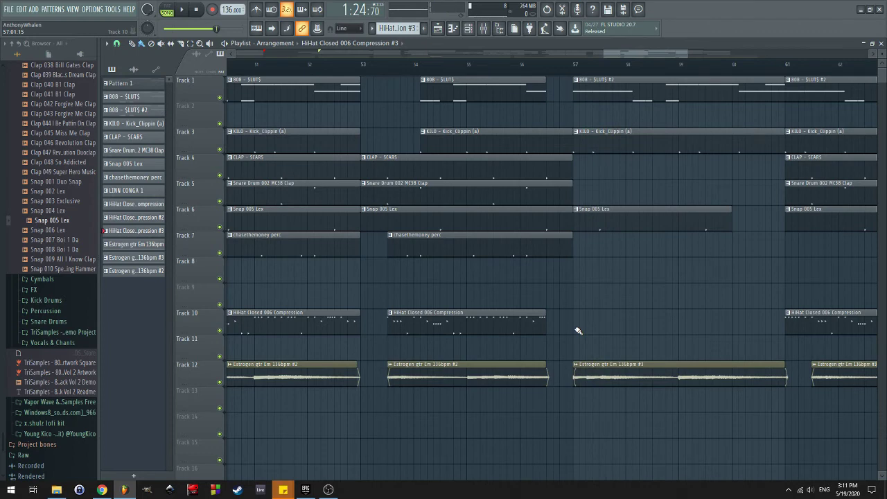
key("alt+Tab")
key("alt+shift+Tab")
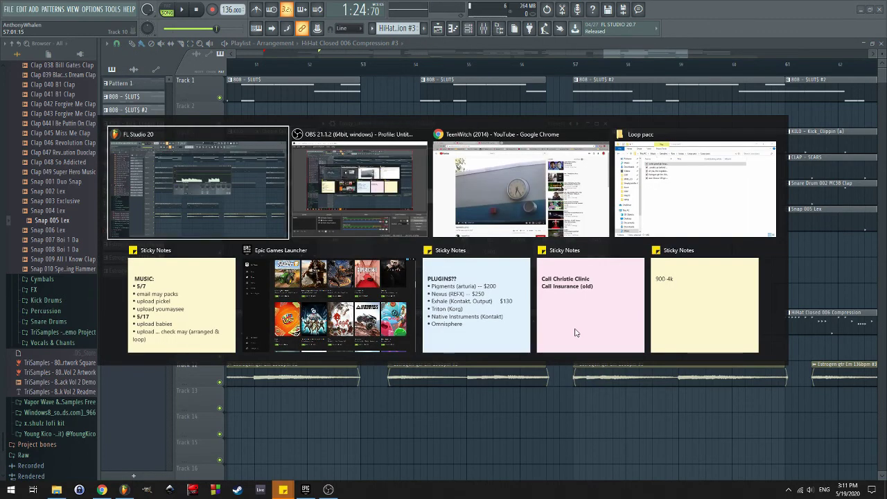
Replace the limiter in the Master track's last effect slot with Maximus
left_click(485, 31)
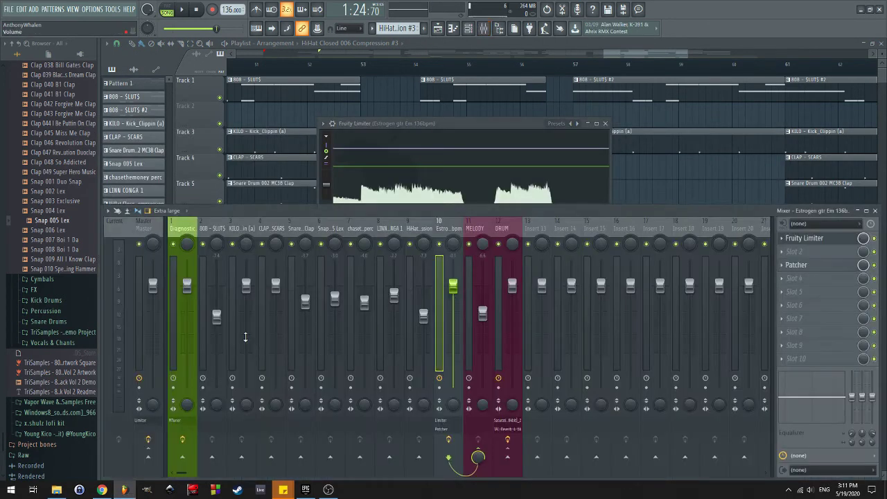
left_click(141, 319)
left_click(782, 358)
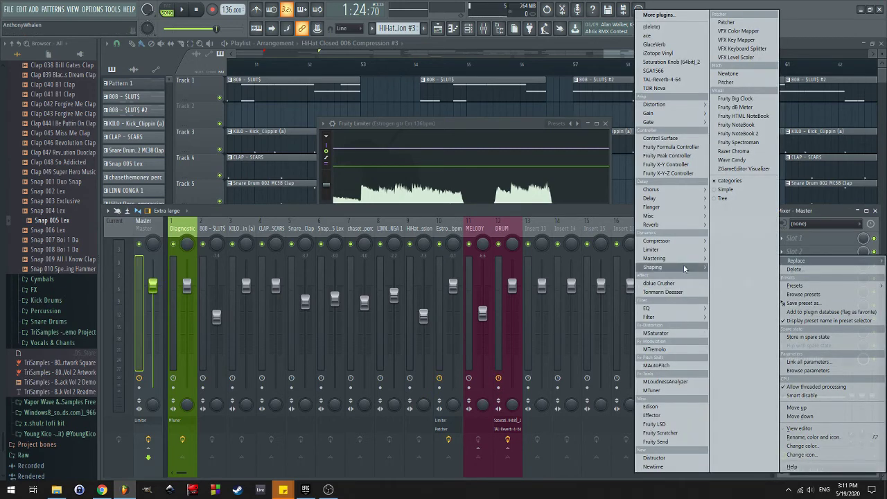
mouse_move(684, 268)
left_click(603, 267)
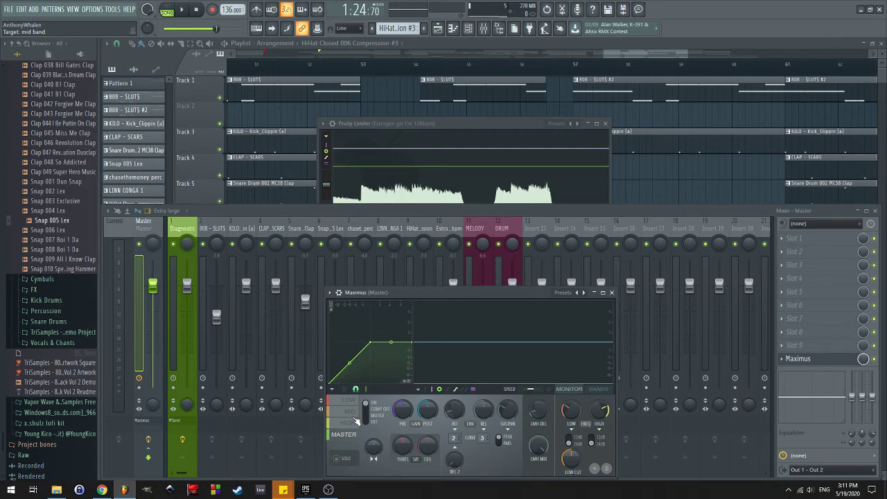
Start playback and load MLoudnessAnalyzer after Maximus in the Master track's effect chain
key("space")
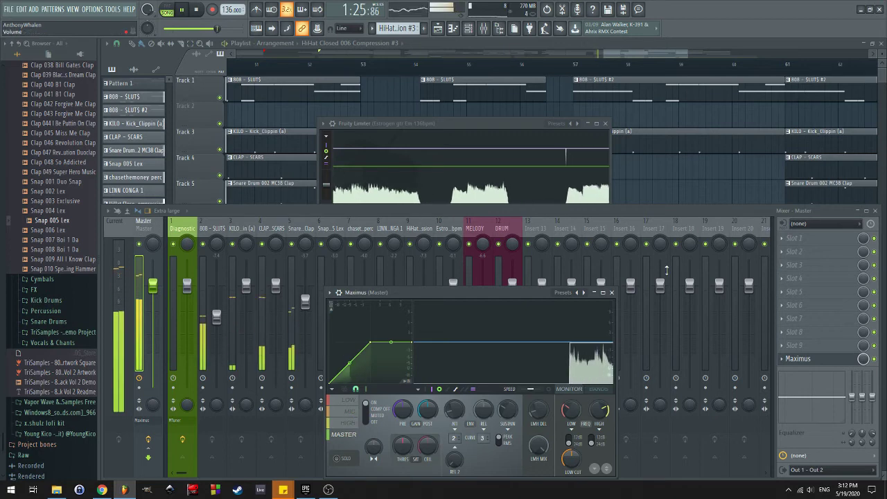
left_click(794, 265)
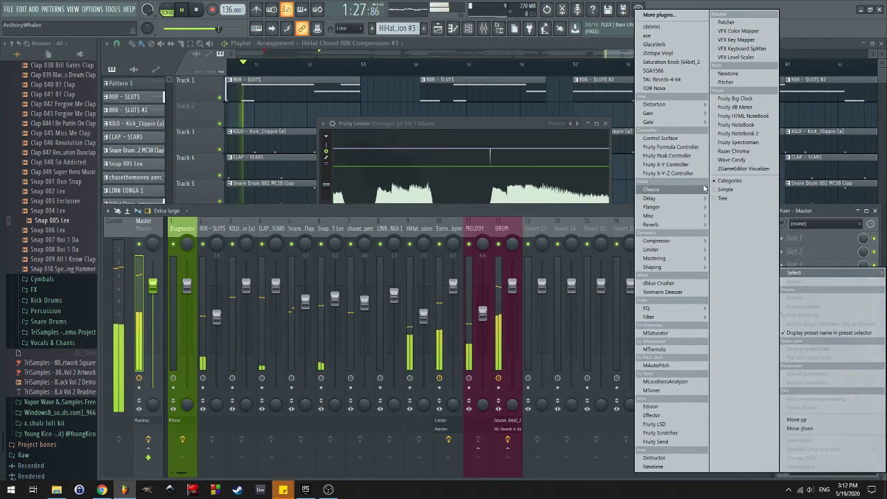
left_click(666, 382)
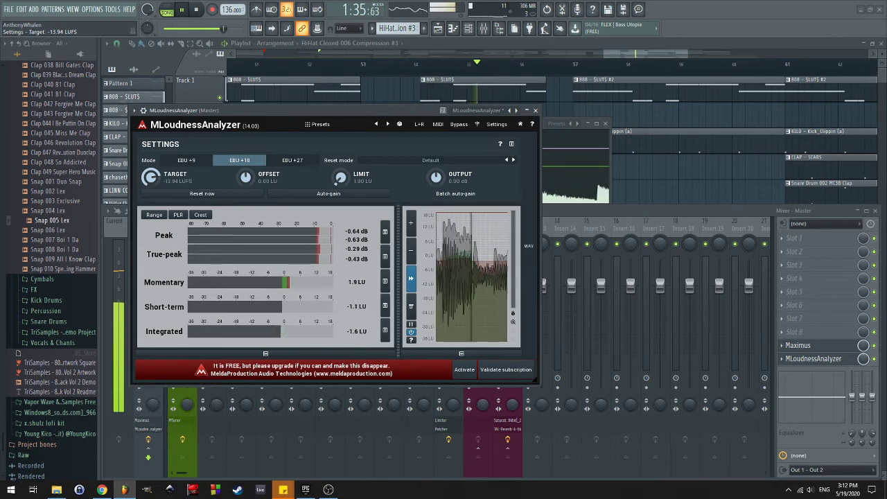
Set MLoudnessAnalyzer's target to -14 LUFS and its reset mode to Reset on playback, keeping its window open
left_click(513, 160)
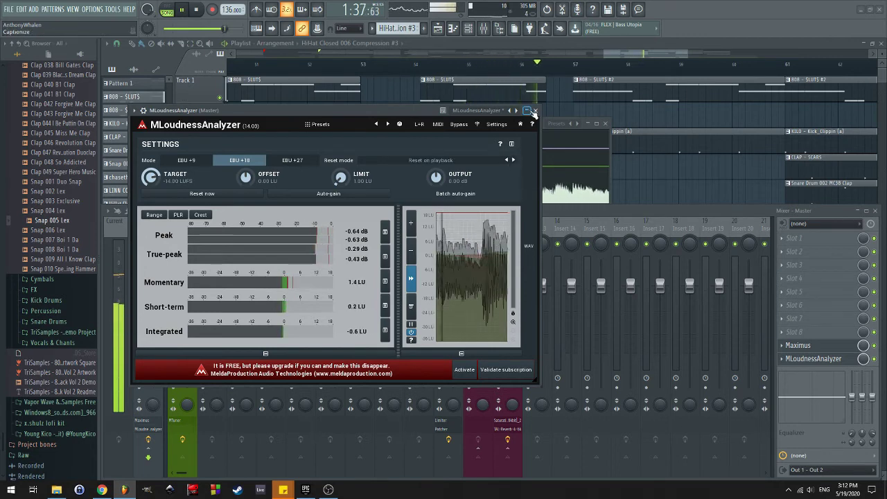
left_click(814, 358)
left_click(813, 358)
left_click(814, 359)
left_click(813, 358)
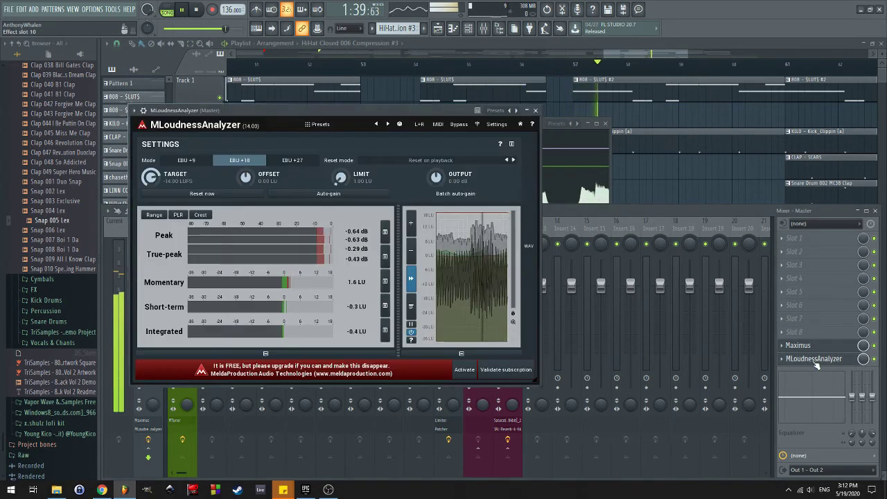
Place the Maximus window beside the analyzer and set its master band to about 4 dB pre gain and 29 ms release
left_click(798, 345)
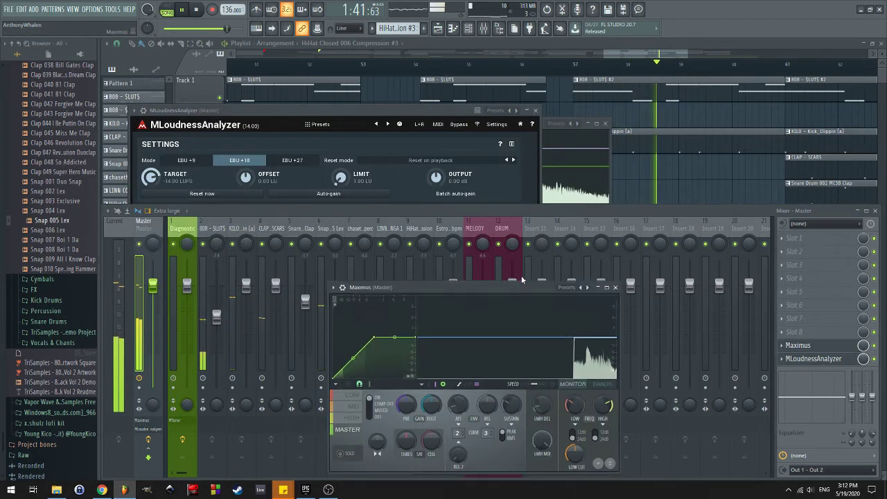
left_click_drag(517, 289, 730, 107)
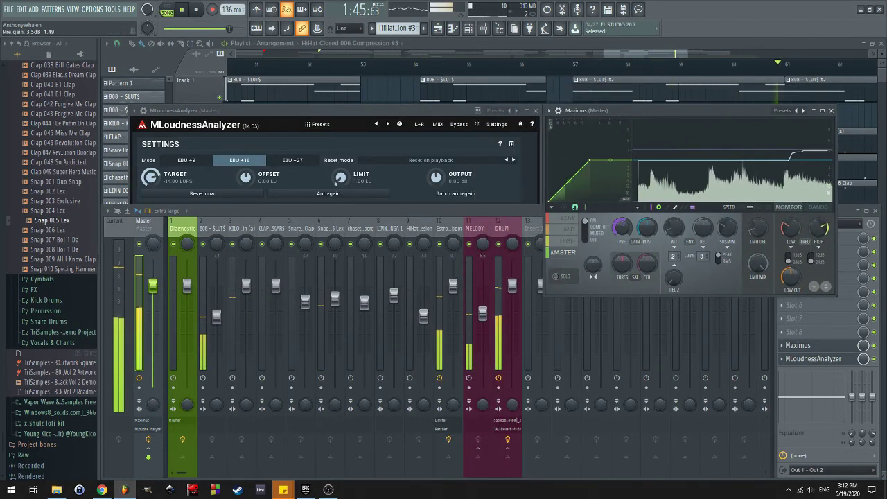
left_click_drag(622, 227, 622, 218)
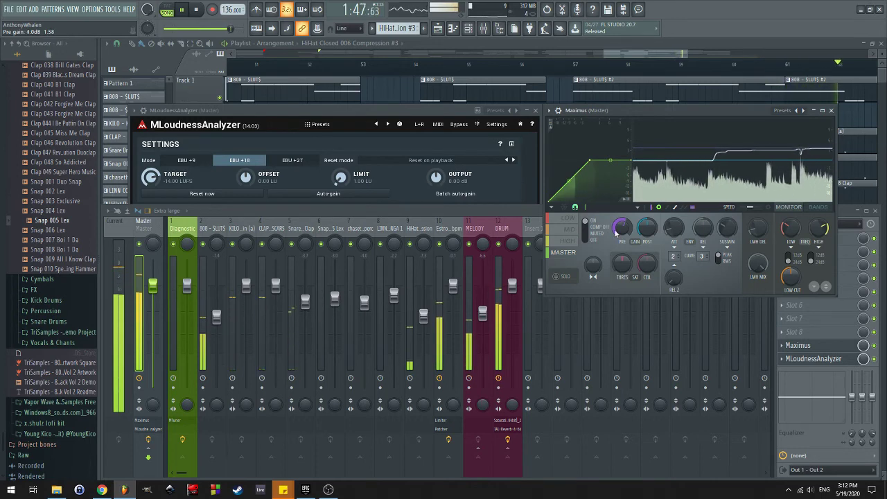
left_click_drag(703, 228, 703, 223)
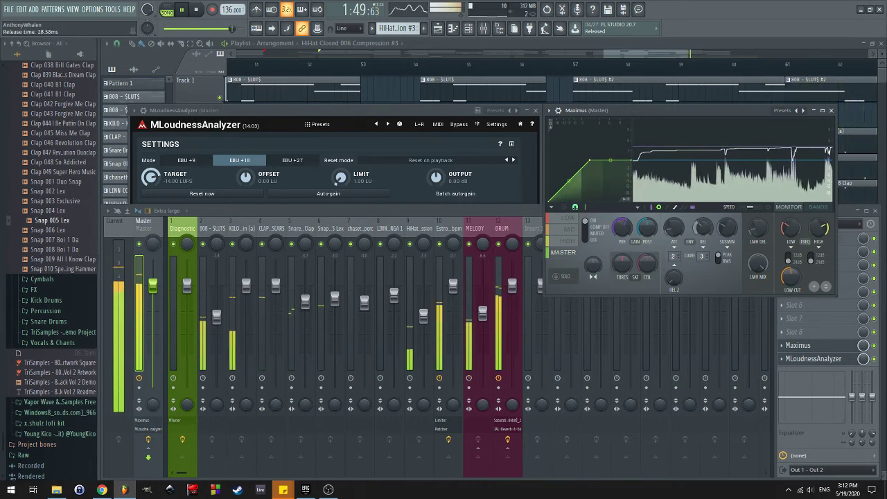
Solo Maximus's low band, restart playback and try soft saturation on that band
left_click(567, 218)
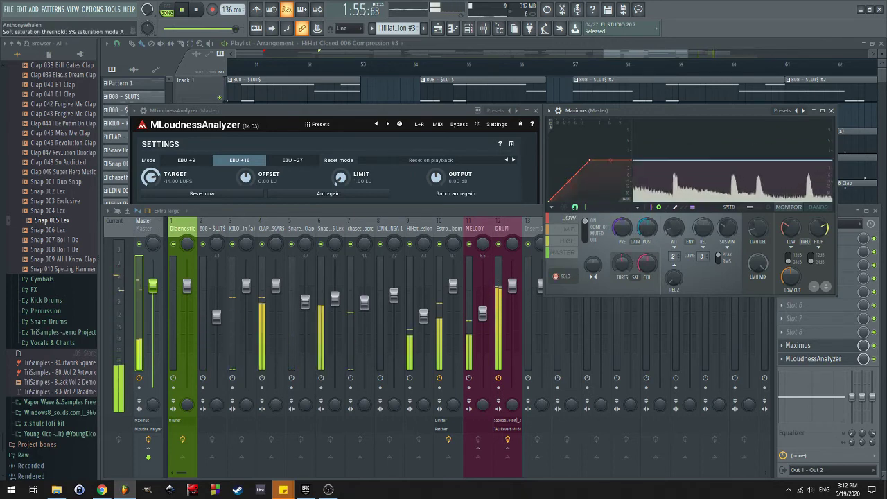
left_click_drag(621, 263, 645, 260)
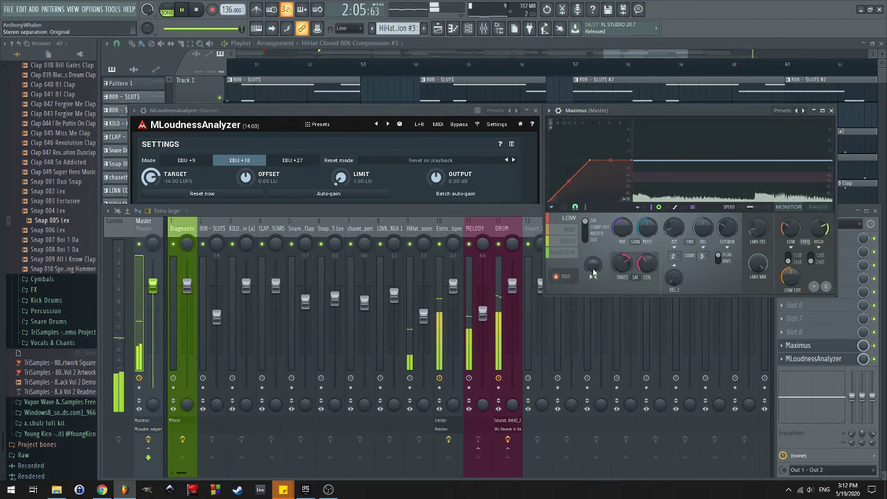
left_click(200, 13)
key("space")
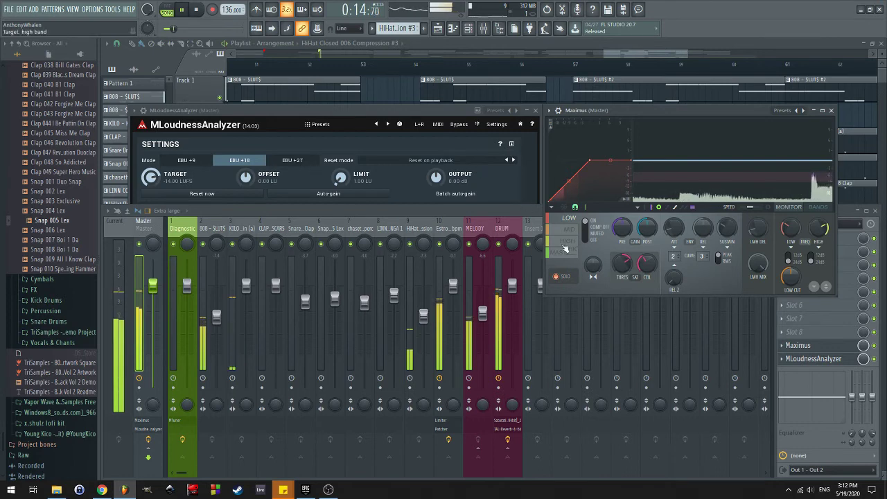
left_click_drag(622, 264, 617, 273)
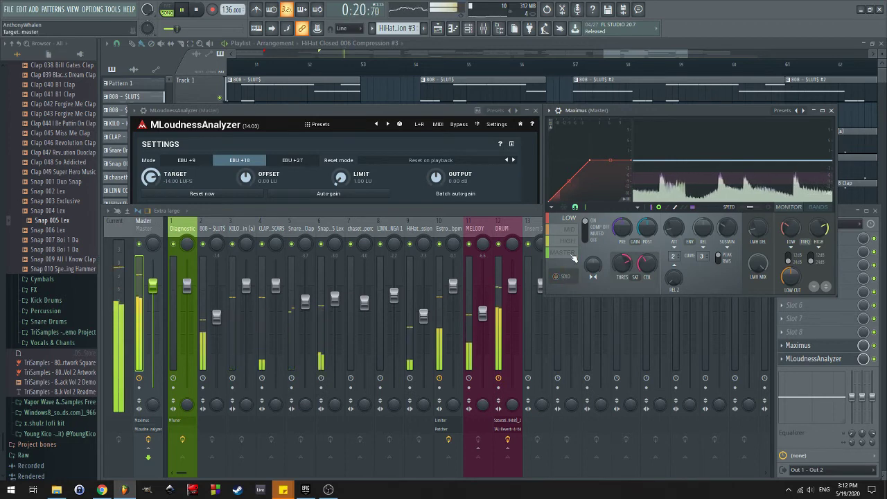
Set the Maximus master band's release to about 31 ms and reset the low band's soft saturation
left_click(572, 255)
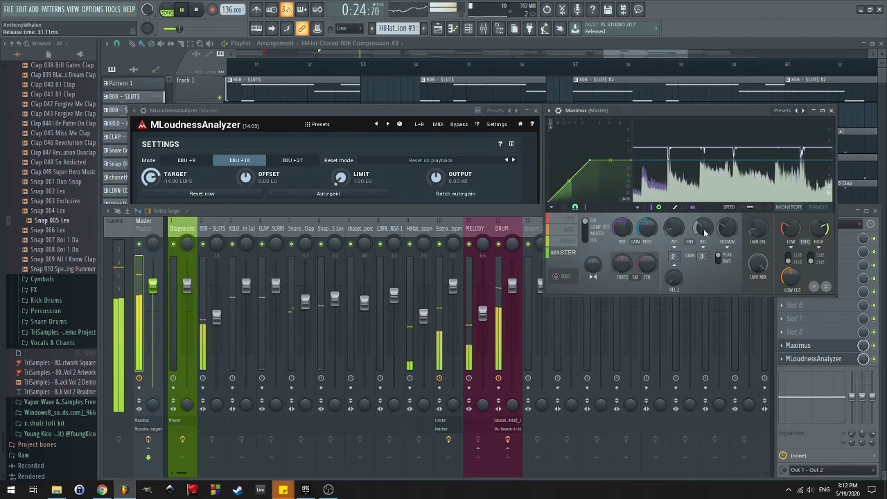
left_click(573, 262)
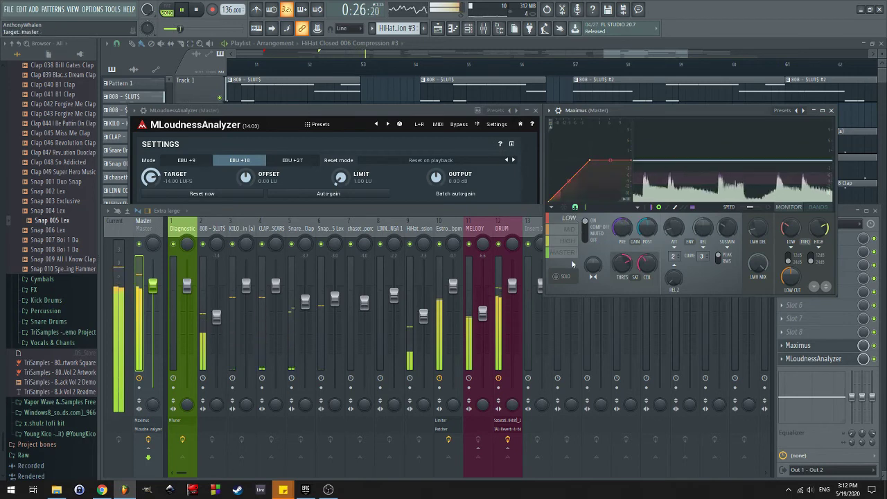
right_click(649, 260)
left_click(650, 267)
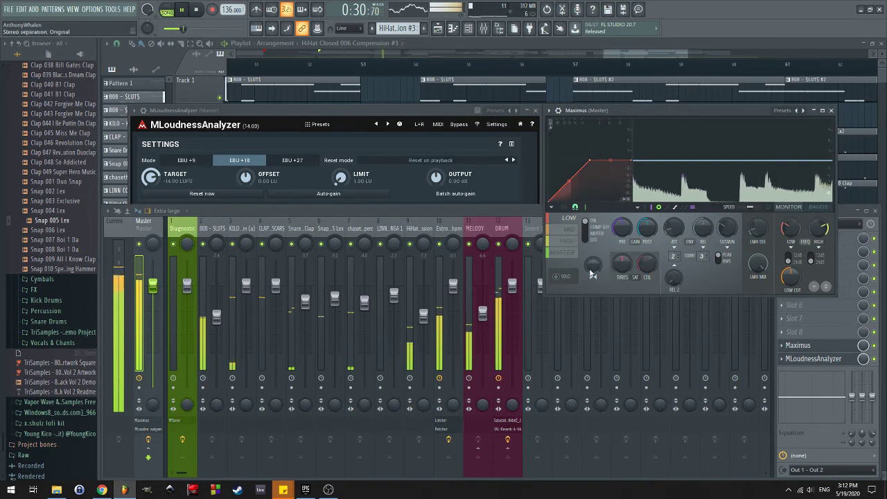
Audition Maximus's low and high bands in solo while trying their stereo separation and crossover frequency controls
left_click_drag(591, 271, 593, 278)
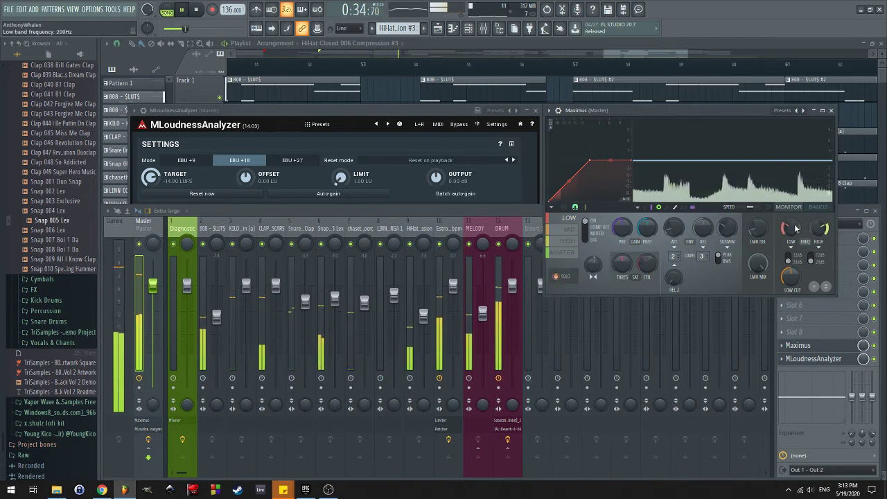
left_click_drag(790, 229, 789, 226)
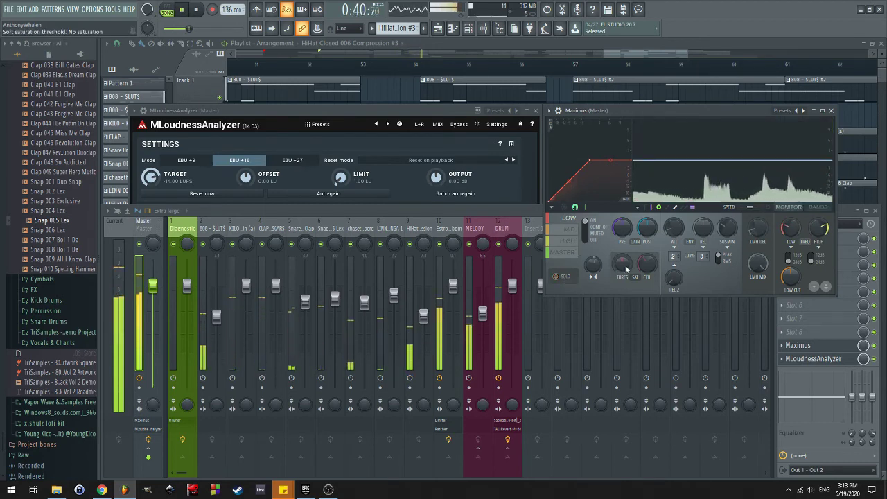
left_click(569, 241)
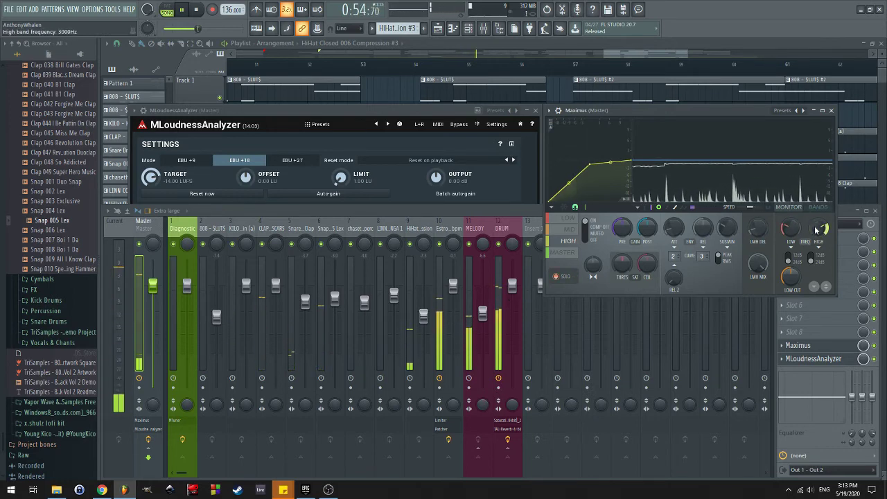
left_click_drag(817, 230, 817, 219)
left_click(573, 277)
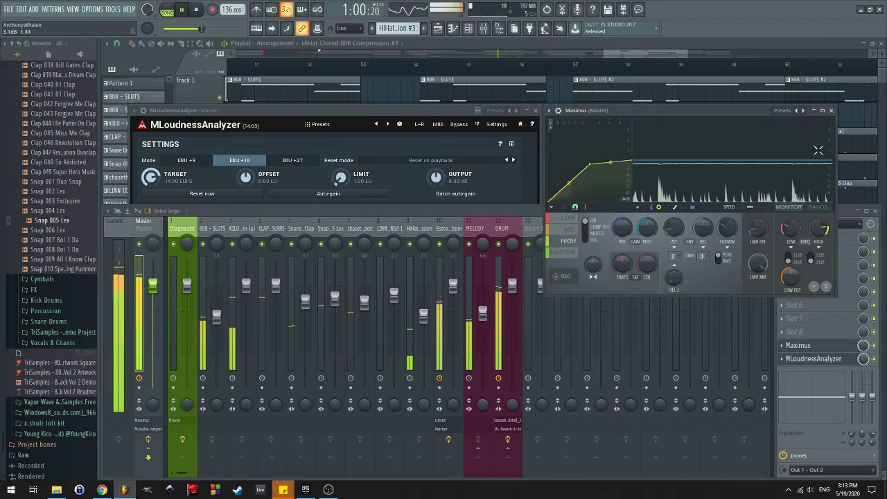
Close the Maximus, MLoudnessAnalyzer and Fruity Limiter windows
left_click(832, 110)
left_click(536, 111)
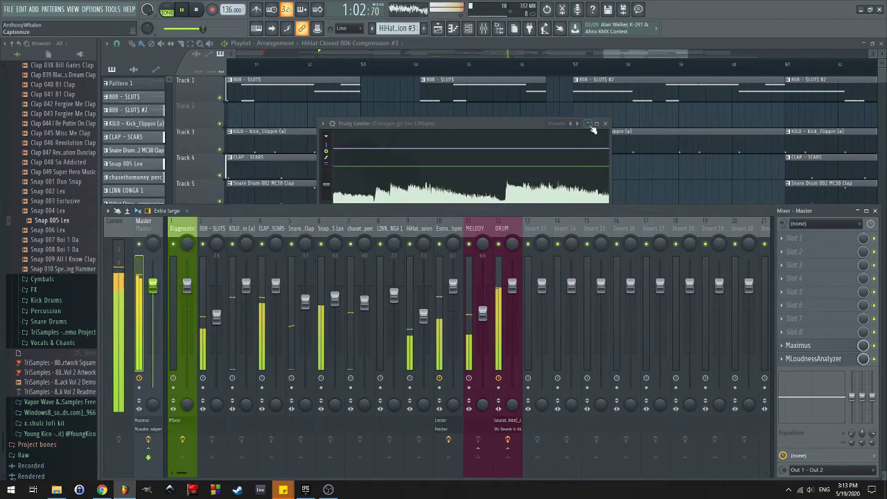
left_click(606, 123)
Set the wet level of TAL-Reverb-4-64 on the DRUM bus to about 14.4% and close the plugin
left_click(500, 267)
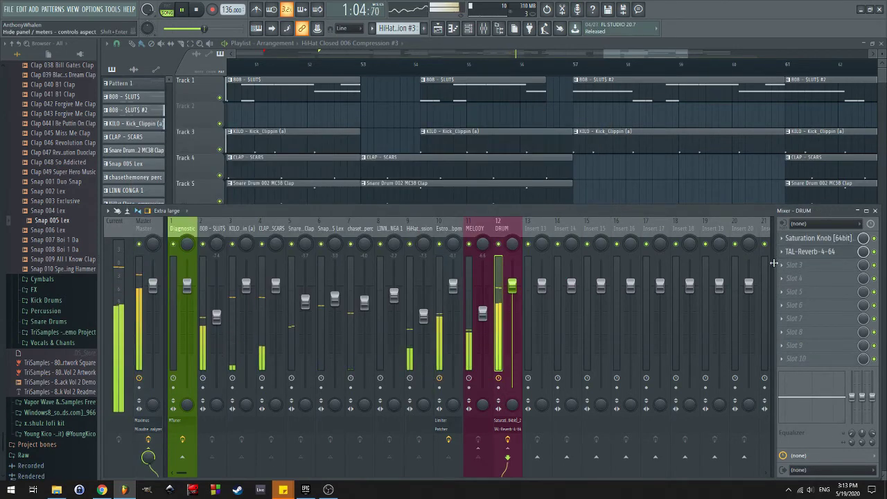
left_click(825, 253)
left_click_drag(445, 251, 451, 260)
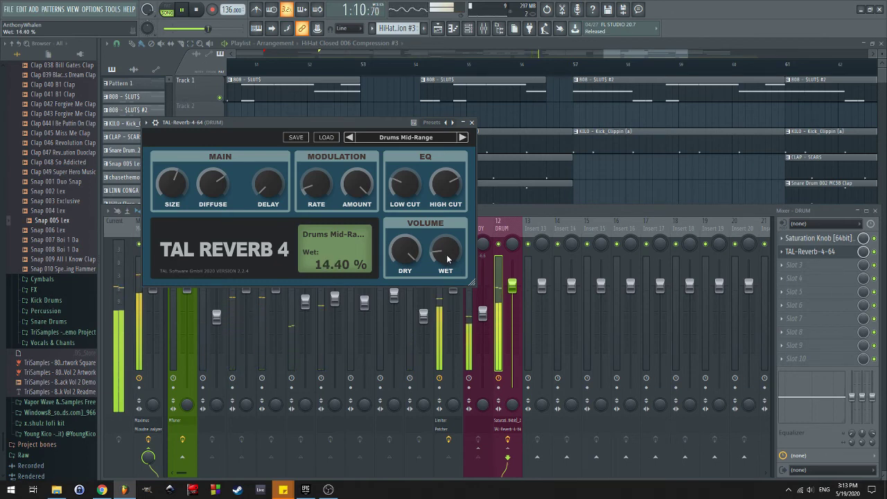
left_click(472, 122)
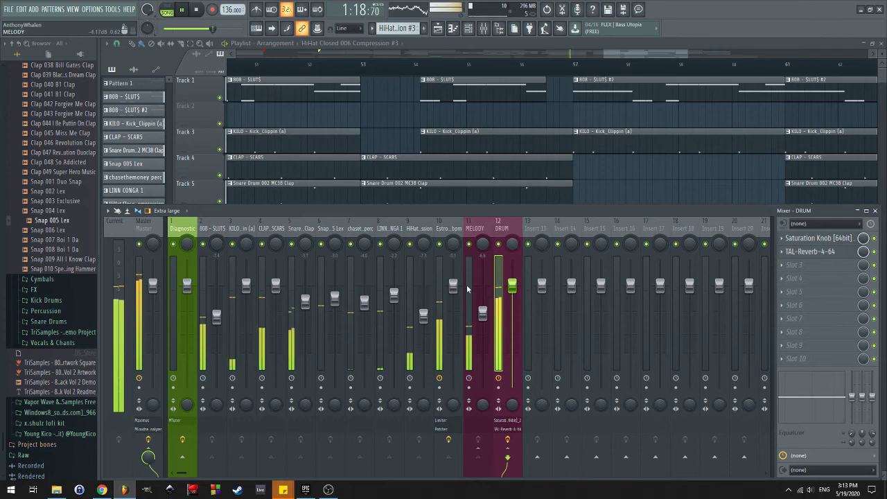
Review the full arrangement in the playlist and play the transition leading into bar 9
left_click(450, 152)
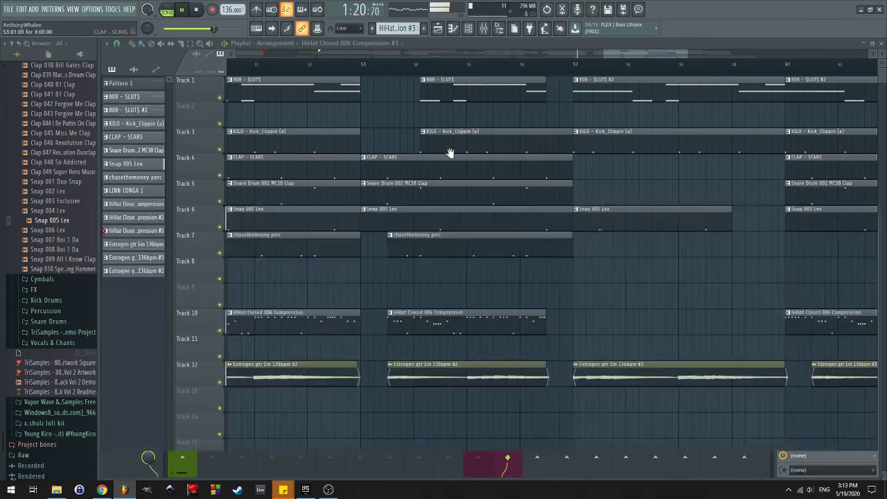
scroll(449, 153, "down", 5)
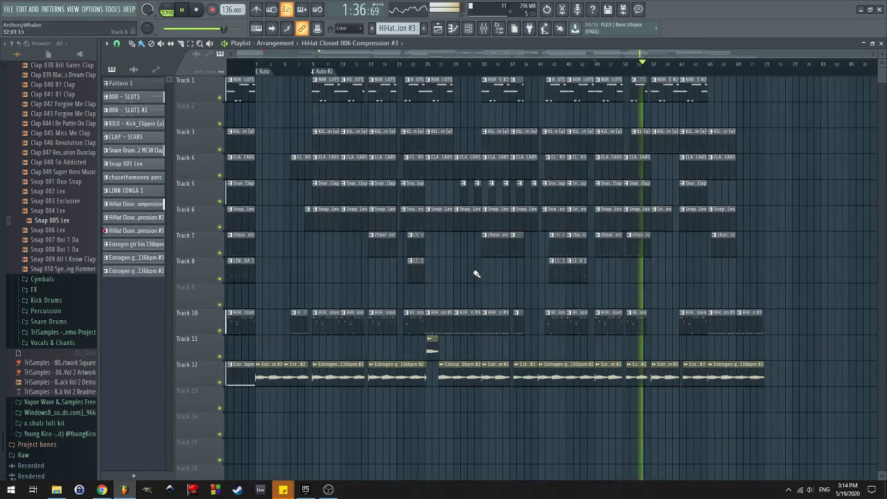
left_click(294, 68)
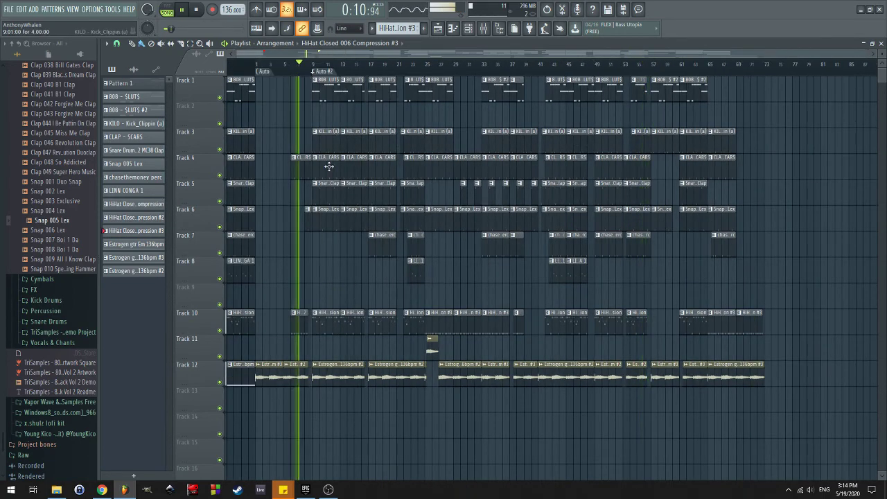
scroll(323, 301, "up", 10)
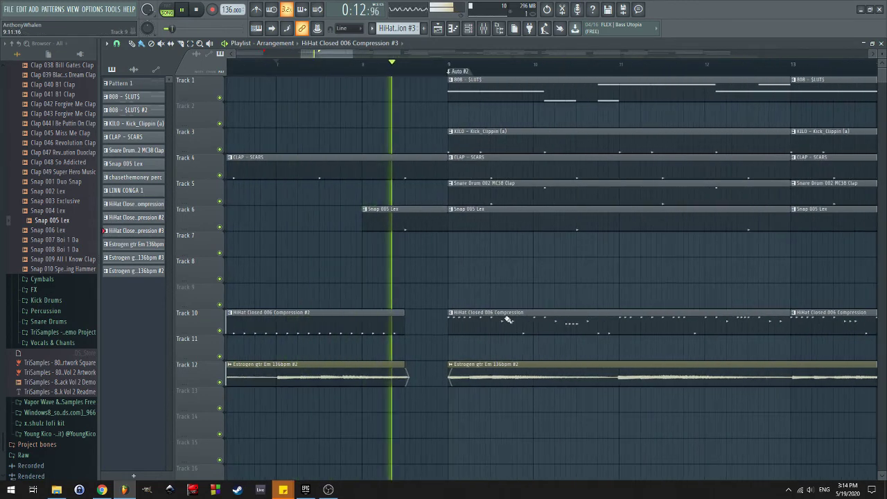
key("space")
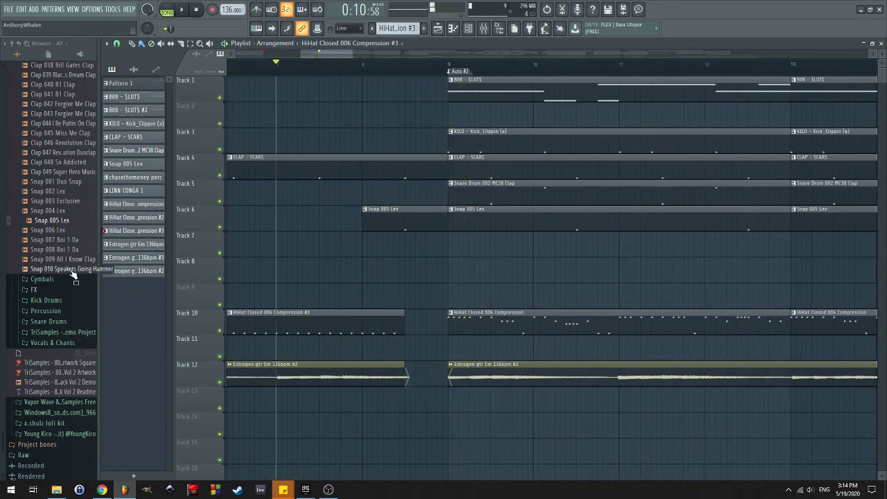
Place the Snap 009 All I Know Clap sample on Track 13 in the gap just before bar 9
scroll(72, 267, "up", 10)
scroll(76, 349, "down", 10)
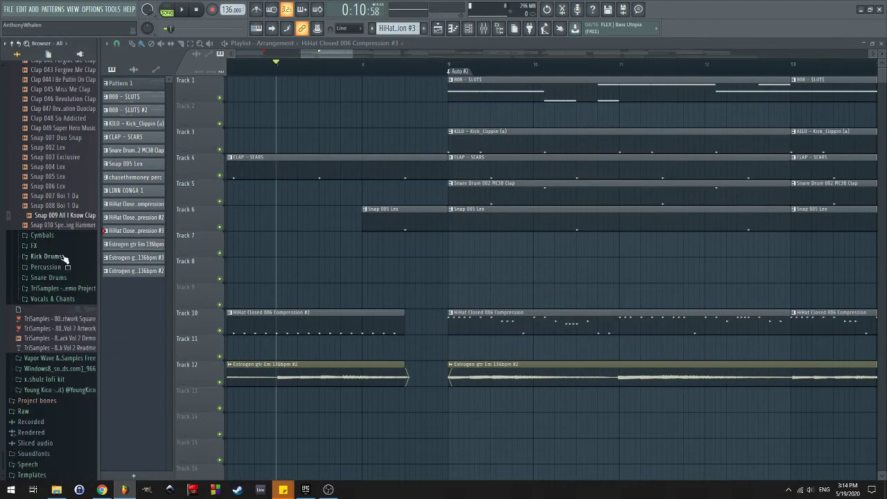
left_click_drag(61, 221, 425, 399)
left_click(451, 402)
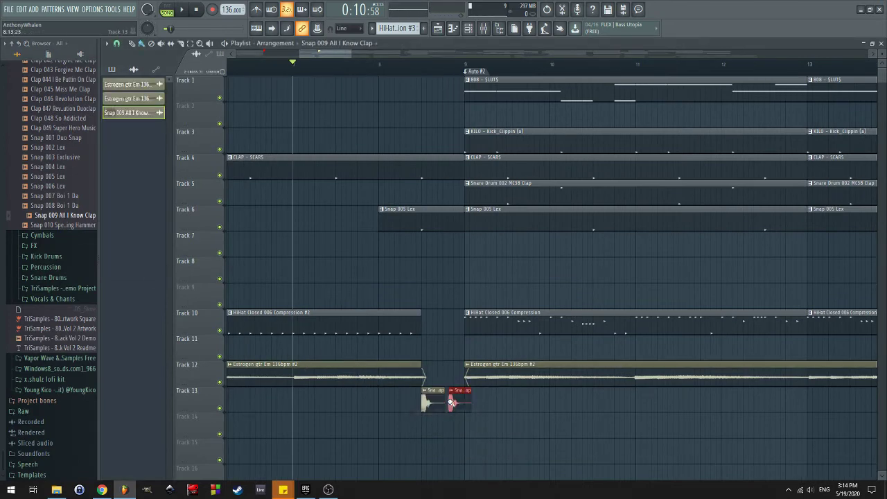
Reverse the Snap 009 All I Know Clap sample and pitch it down 1200 cents using a pitch range of 12
double_click(436, 403)
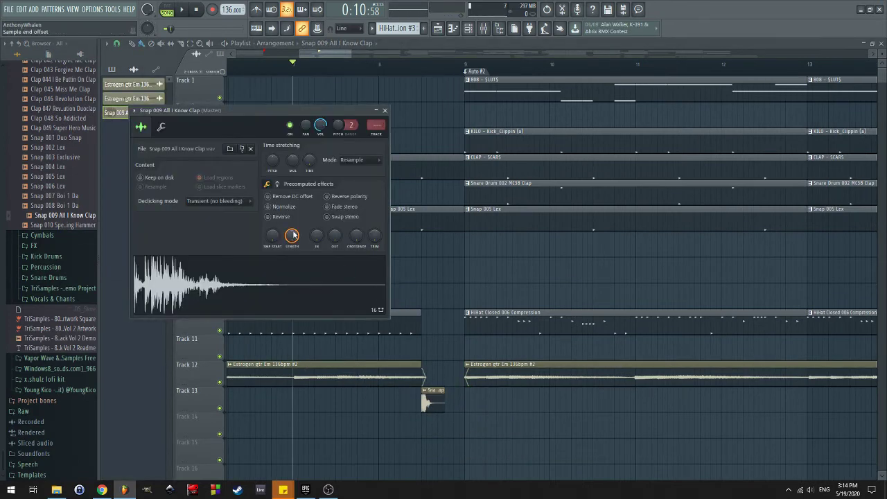
left_click(277, 217)
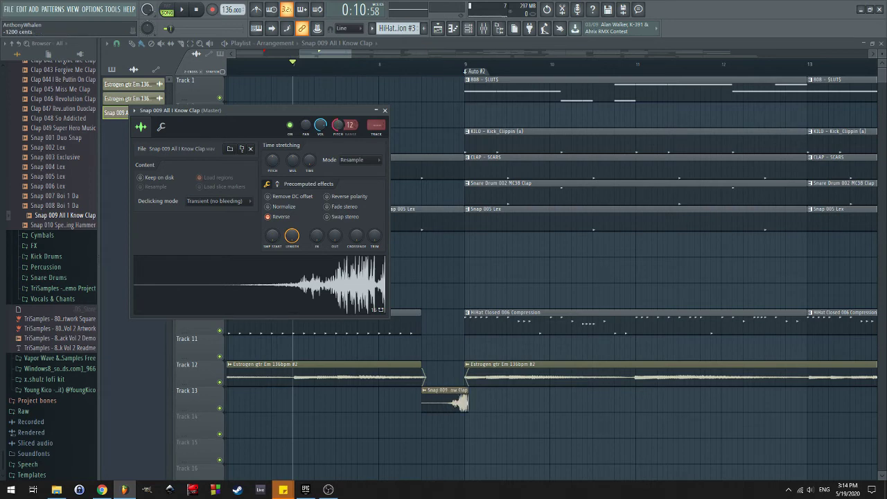
left_click(385, 110)
Align the end of the reversed clap clip with the start of bar 9 and play the transition
scroll(471, 400, "up", 5)
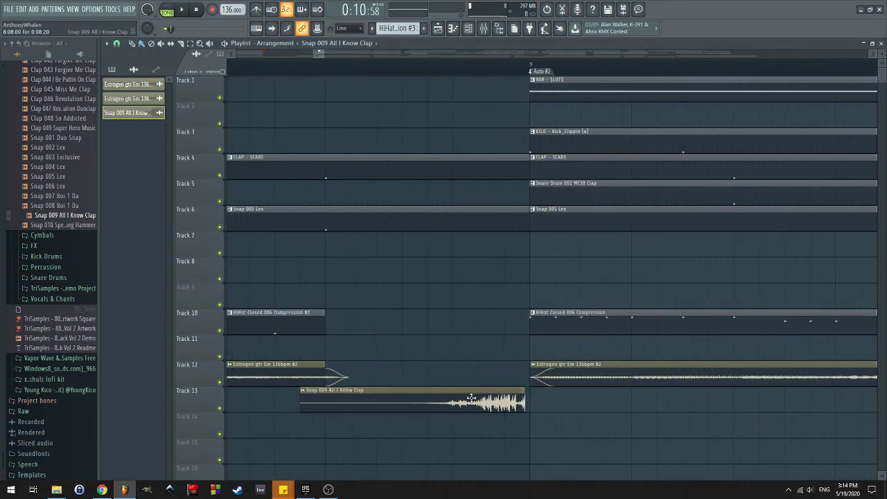
scroll(471, 400, "up", 2)
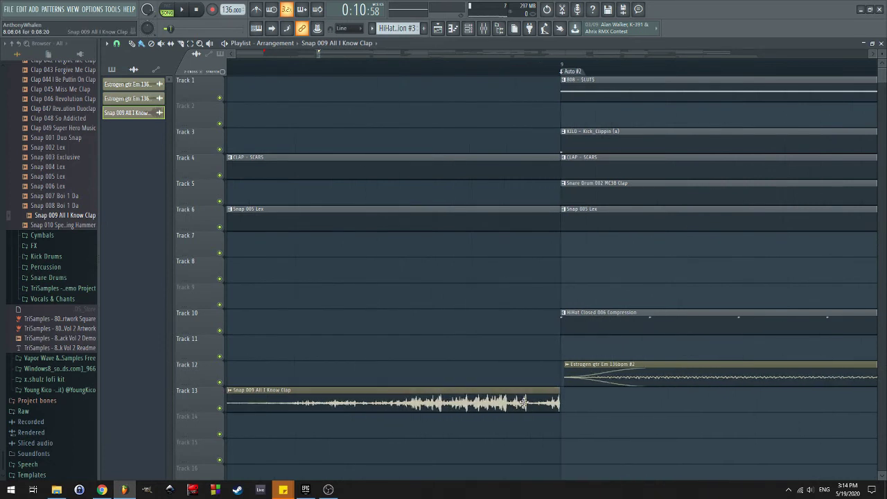
scroll(525, 402, "down", 3)
key("space")
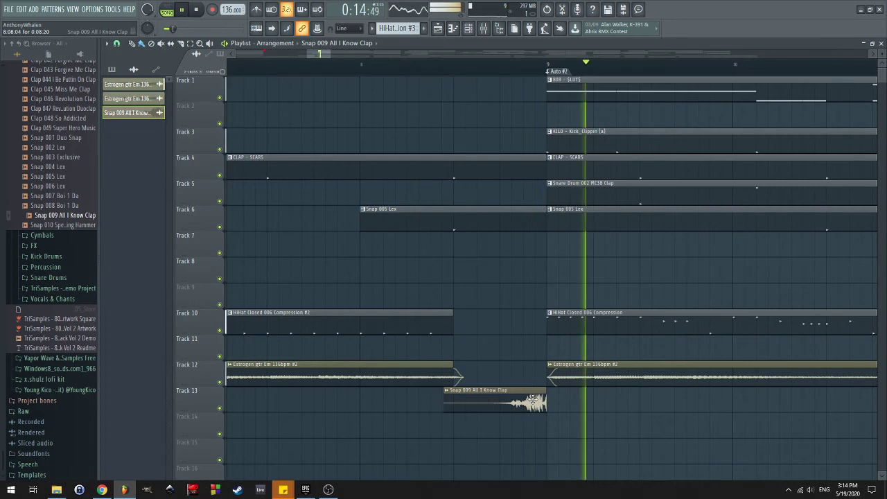
key("space")
Assign the reversed clap to mixer track 14, and name mixer insert 13 TRANS with the magenta bus color
double_click(532, 402)
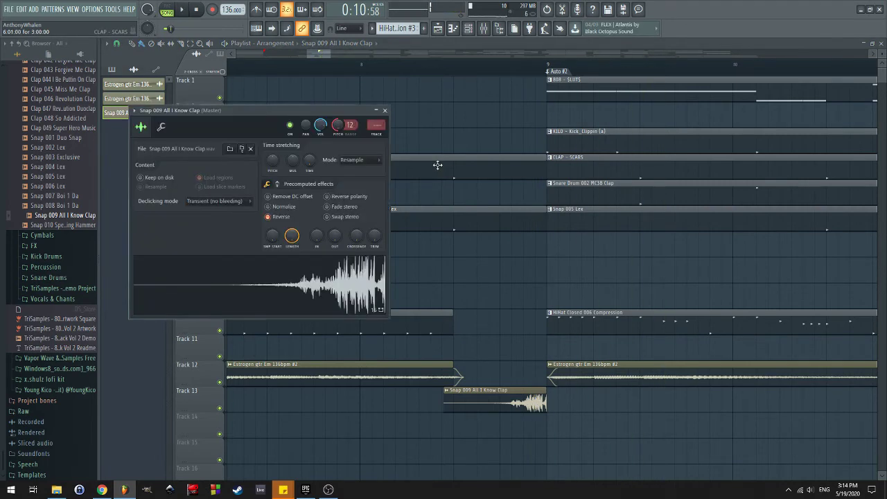
left_click(383, 139)
double_click(543, 230)
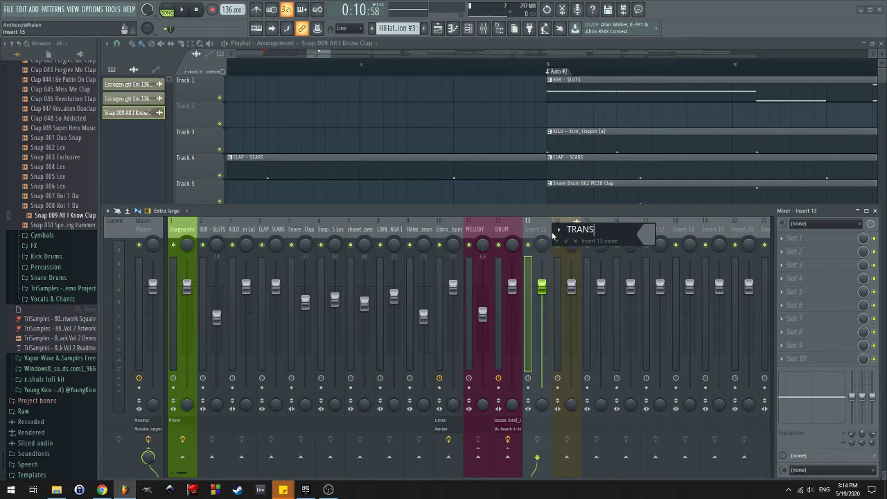
left_click(643, 238)
left_click(676, 232)
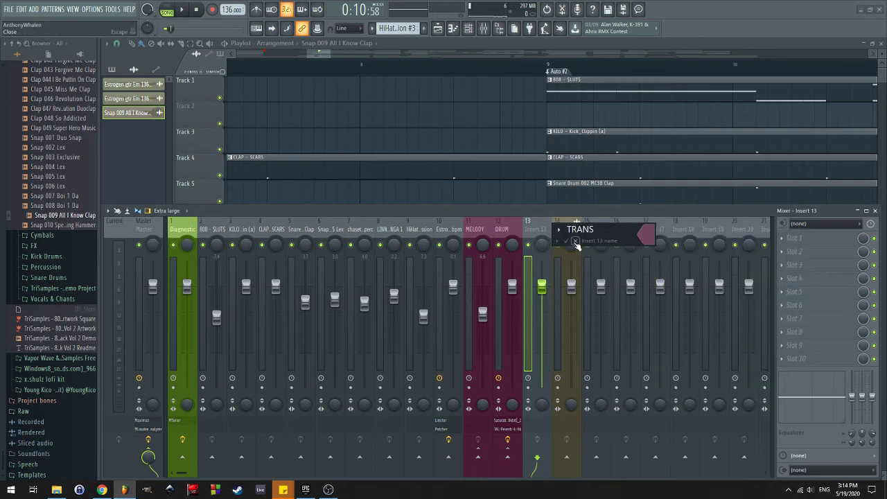
type("TRANS")
key("Return")
Route the TRANS track to the DRUM bus and play the reversed clap transition in the playlist
right_click(508, 457)
left_click(534, 434)
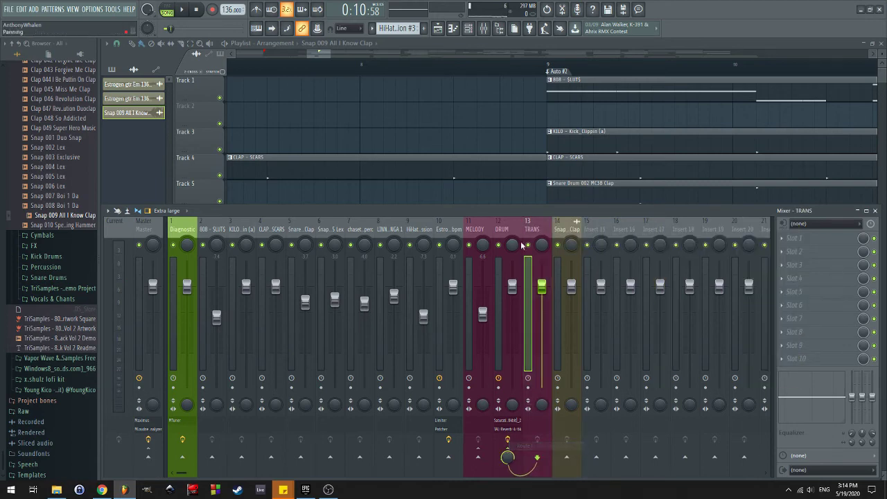
key("F9")
scroll(530, 168, "down", 2)
scroll(530, 168, "up", 3, "ctrl")
key("space")
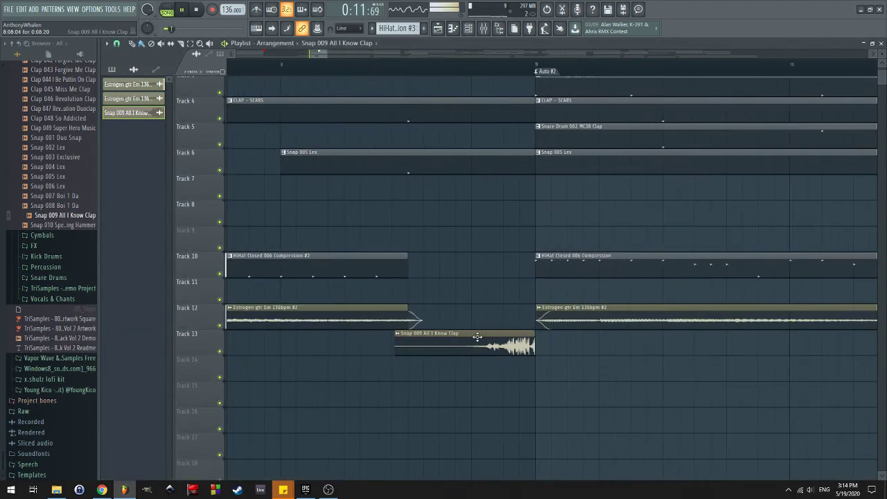
scroll(477, 336, "down", 2, "ctrl")
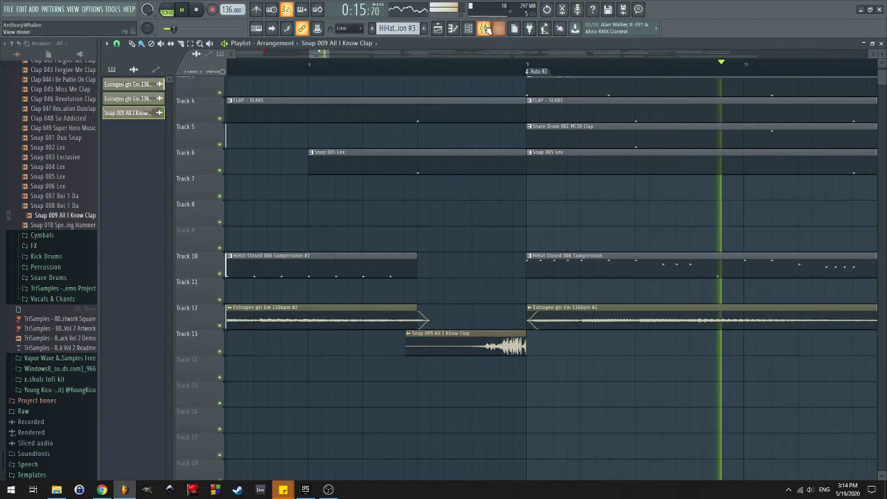
Route the Snap 009 clap's mixer track to TRANS and lower its fader to about -8.5 dB
key("F9")
left_click(571, 296)
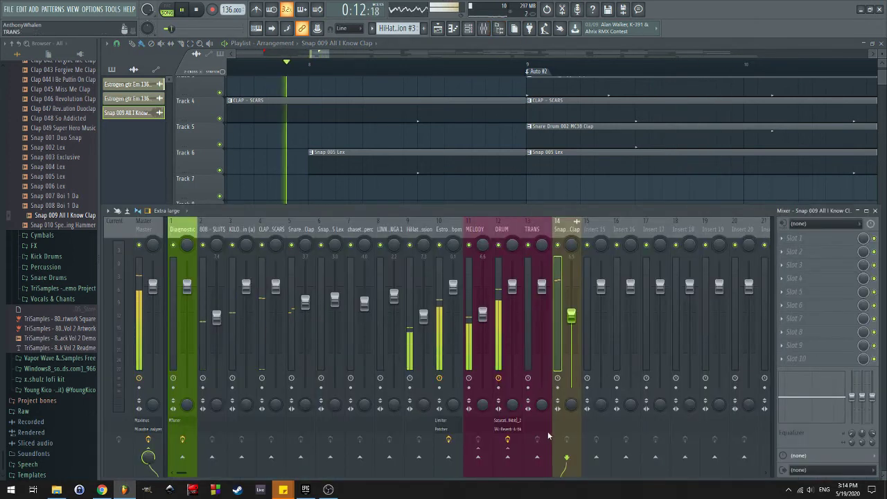
right_click(537, 457)
left_click(575, 448)
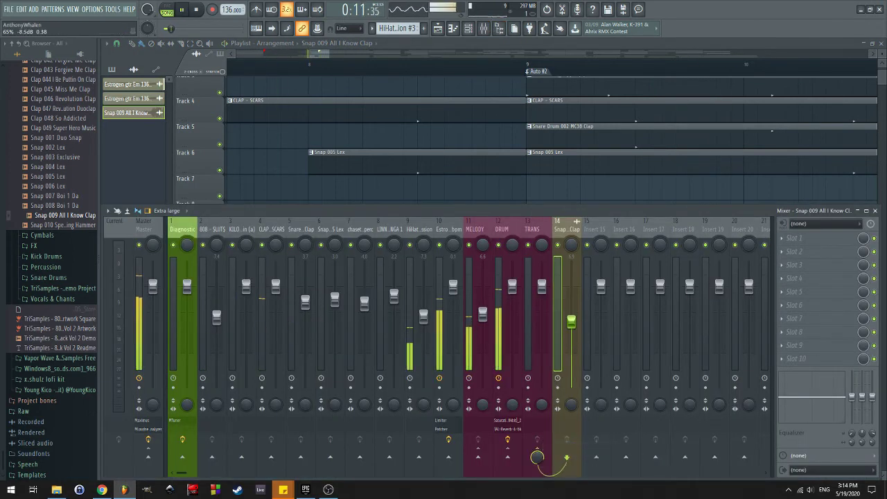
Lower the reversed clap's mixer fader further and load Fruity Love Philter into its first effect slot
left_click_drag(571, 321, 571, 339)
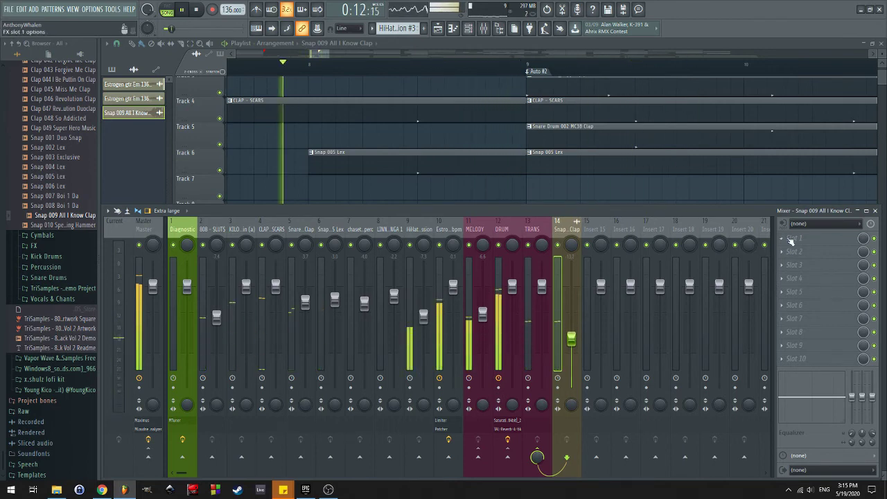
left_click(797, 237)
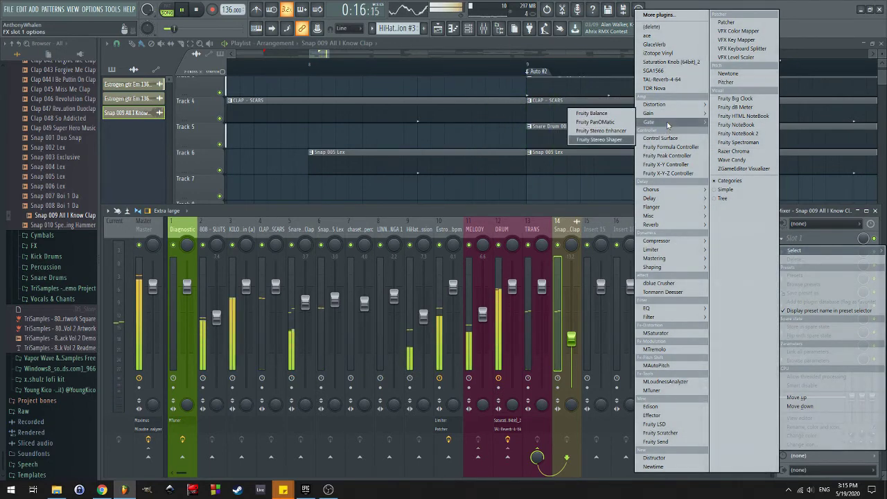
left_click(603, 124)
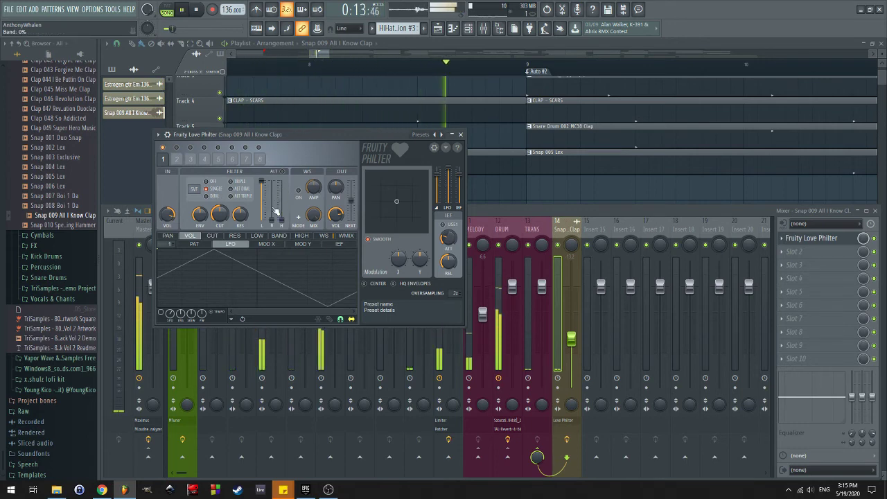
Raise Filter 1's Band level to maximum and set its High level to 63% in Fruity Love Philter during playback
left_click_drag(275, 213, 276, 183)
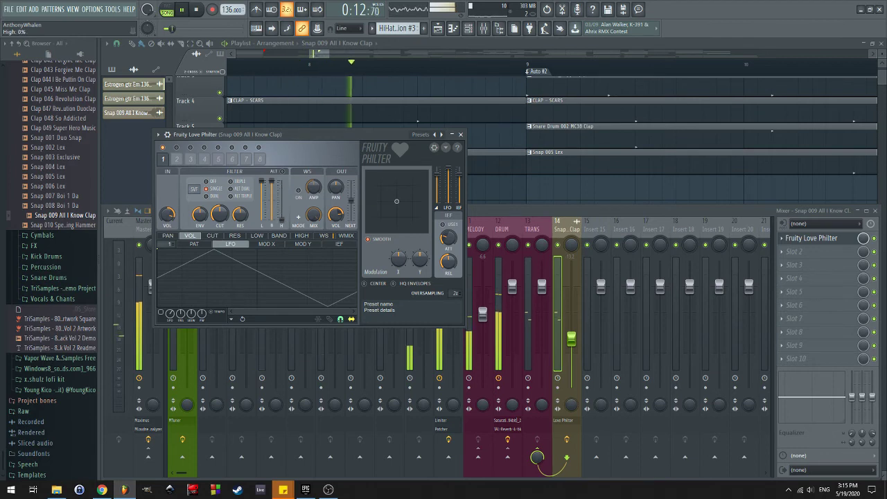
left_click_drag(285, 222, 281, 185)
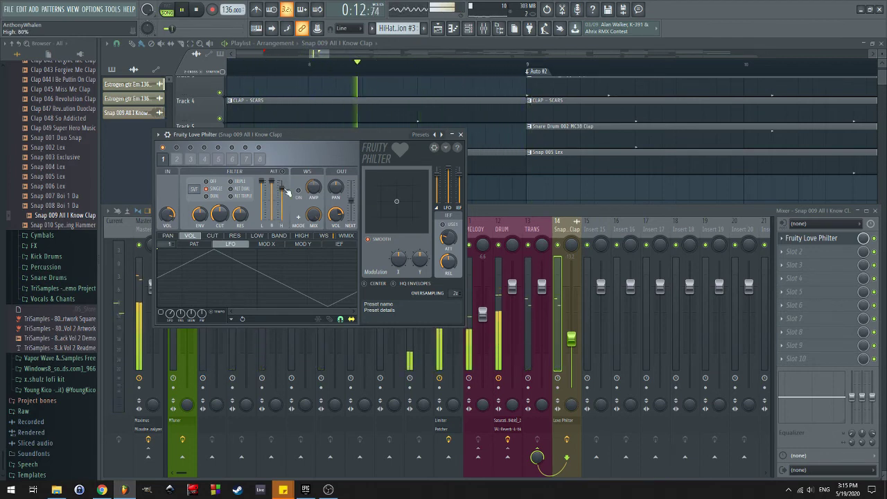
left_click_drag(287, 192, 286, 198)
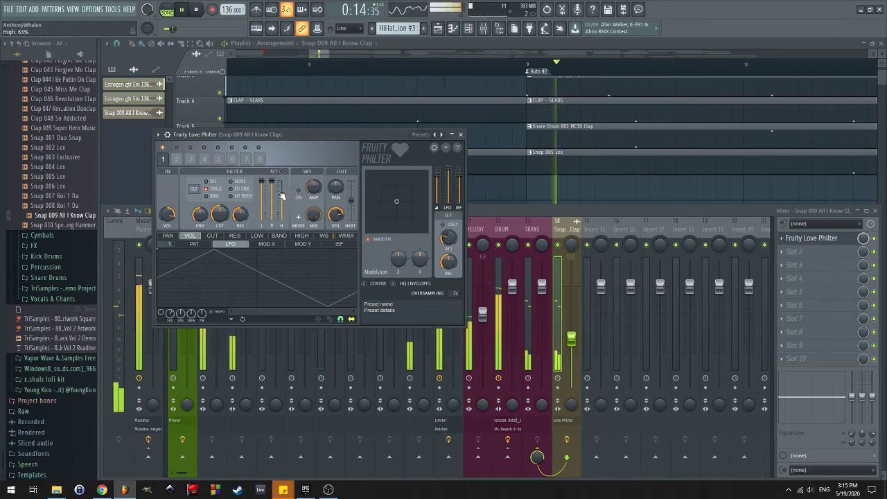
left_click(460, 134)
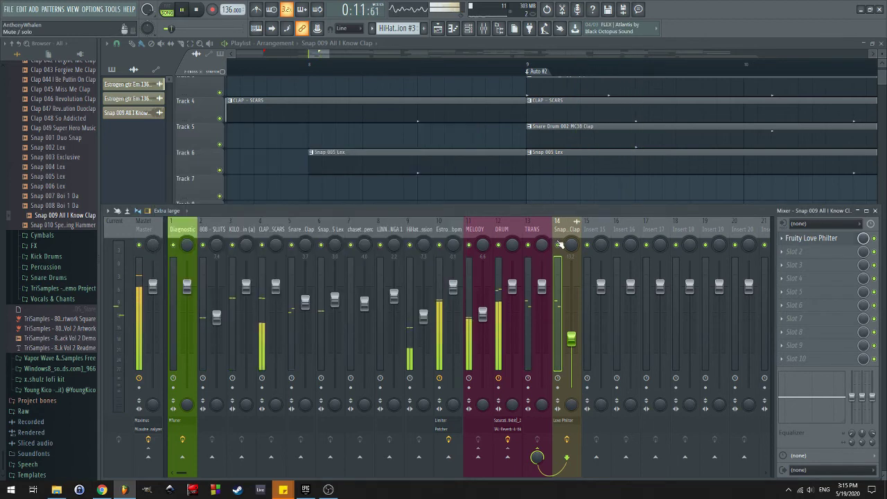
Solo the reversed clap's mixer track and loop playback over the half bar before bar 9, from 8:09:00 to 9:01:00
key("F9")
left_click_drag(309, 69, 527, 66)
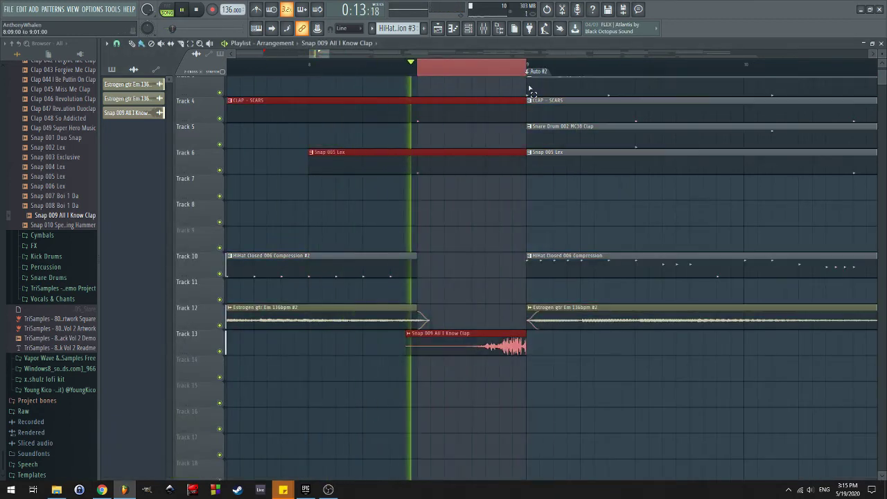
left_click(469, 32)
Reopen the clap's Fruity Love Philter, raise the High level to 100% and reduce the cutoff frequency to 37%
left_click(812, 237)
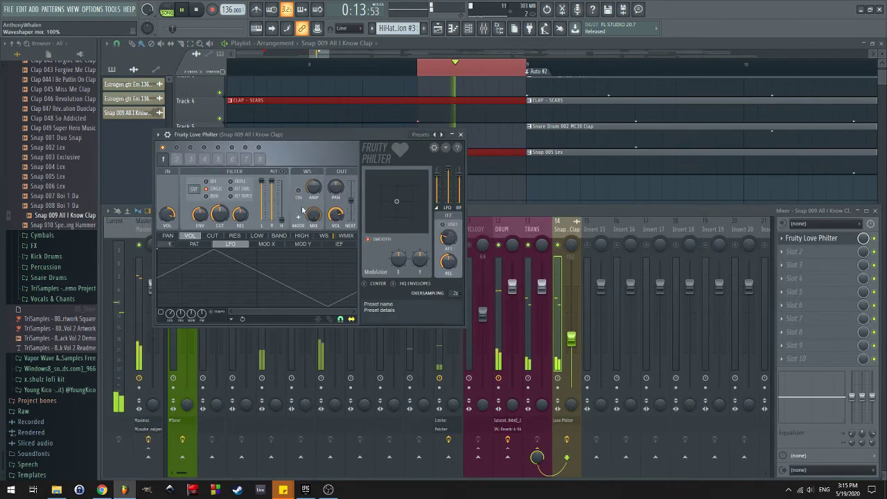
left_click_drag(281, 202, 282, 182)
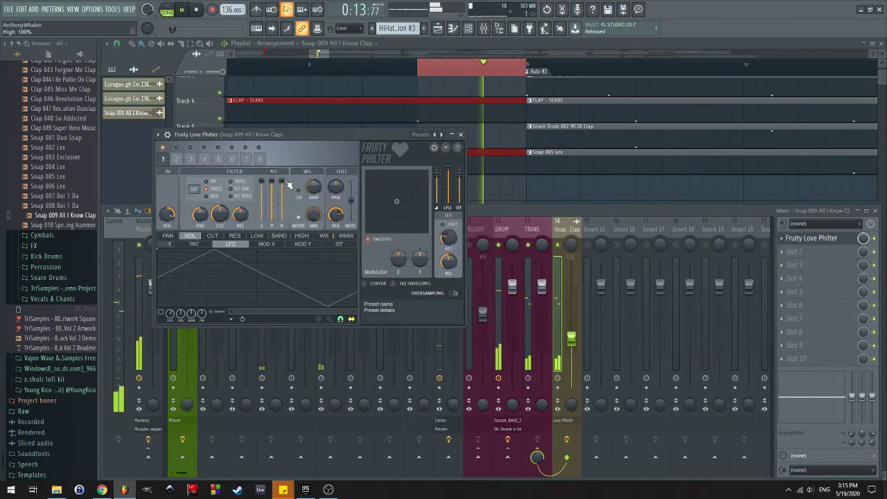
mouse_move(219, 215)
left_mouse_down()
mouse_move(219, 205)
mouse_move(220, 222)
left_mouse_up()
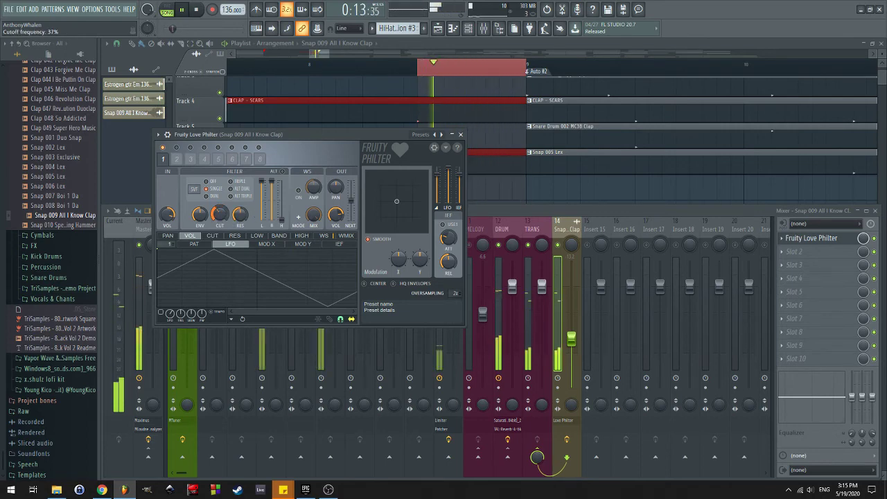
Shape the LFO envelope modulating the filter's High level into a smooth curve, slowing the LFO to one wide cycle
left_click(301, 236)
key("space")
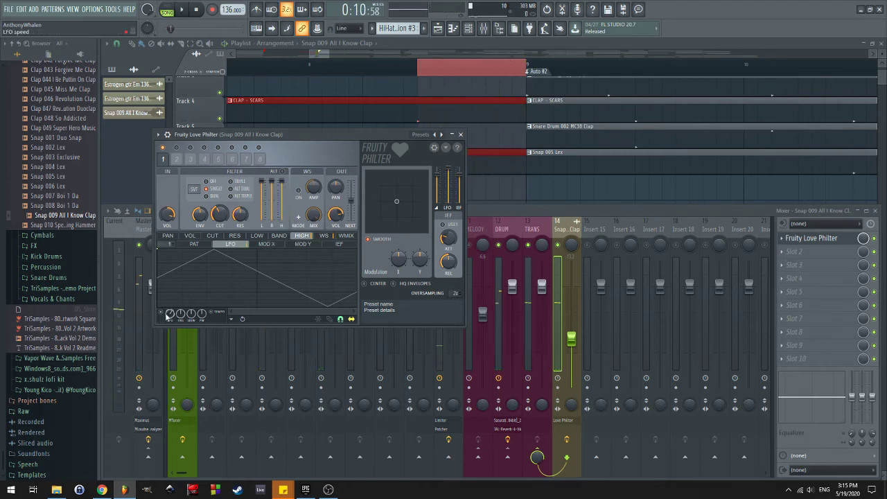
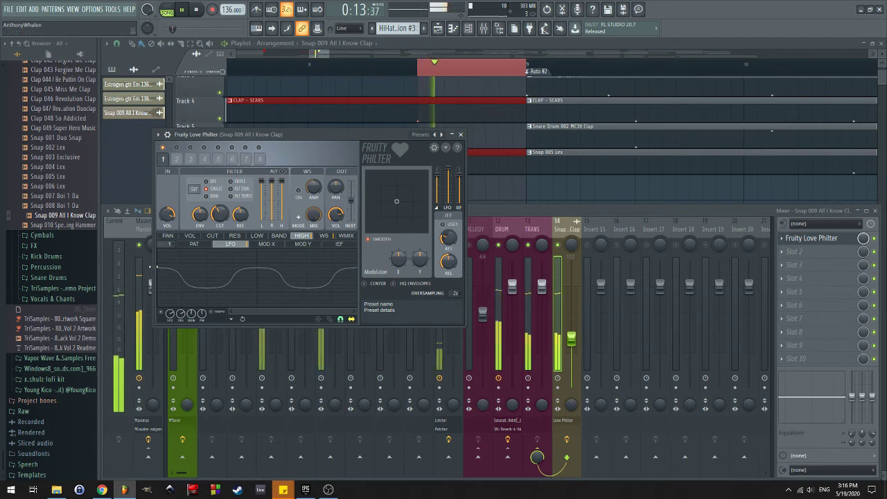
mouse_move(160, 268)
left_mouse_down()
mouse_move(155, 278)
mouse_move(167, 244)
mouse_move(155, 274)
mouse_move(157, 266)
left_mouse_up()
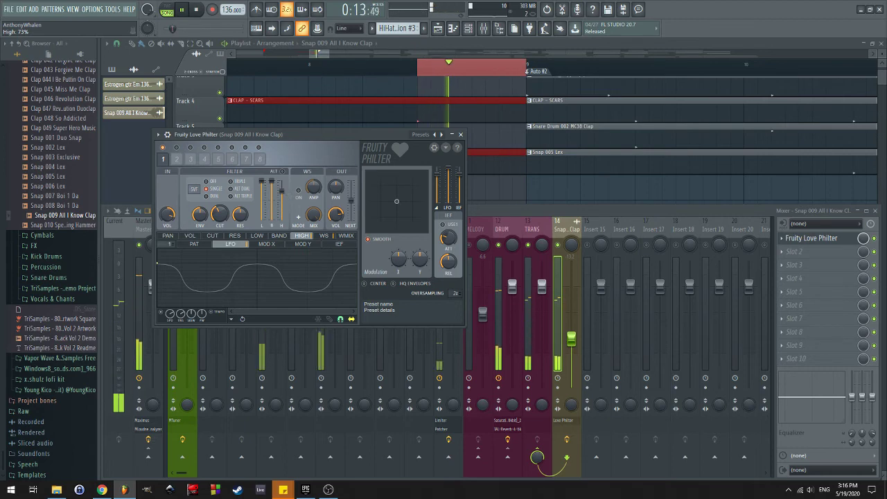
left_click_drag(174, 308, 174, 330)
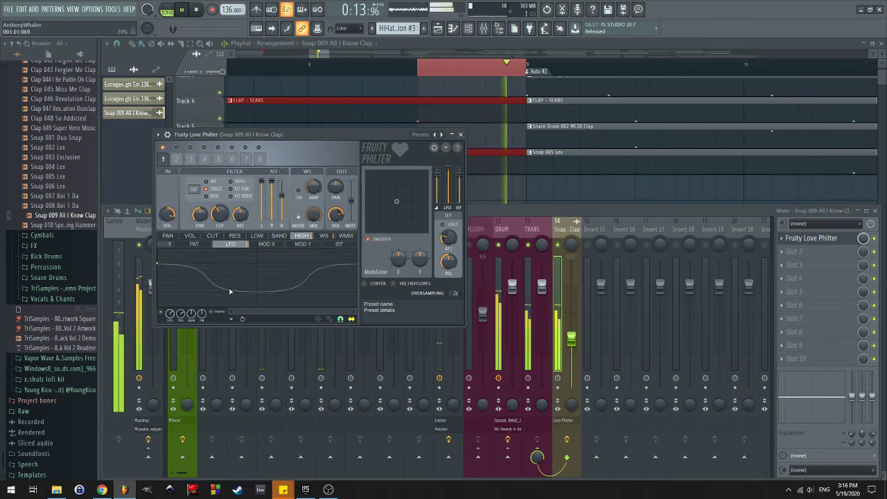
mouse_move(220, 292)
left_mouse_down()
mouse_move(249, 288)
mouse_move(232, 292)
left_mouse_up()
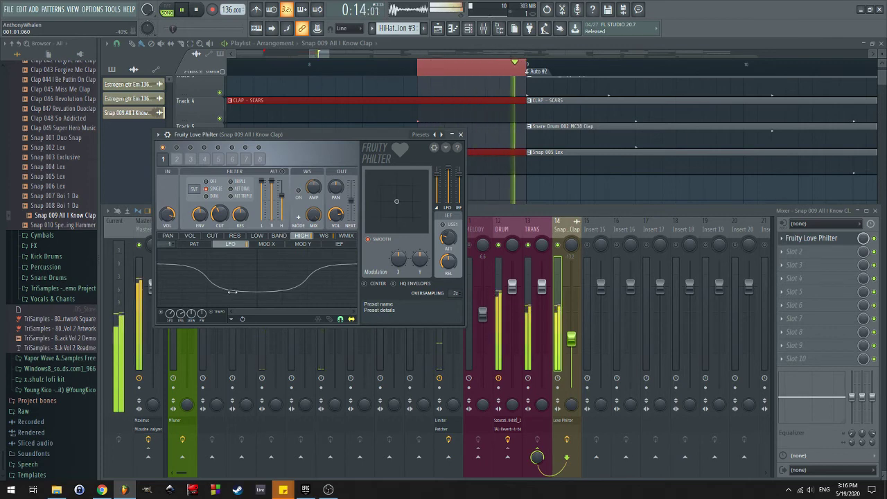
Automate the filter's High level with an automation clip on Track 14 below the reversed clap, bending it into a rising curve
right_click(284, 198)
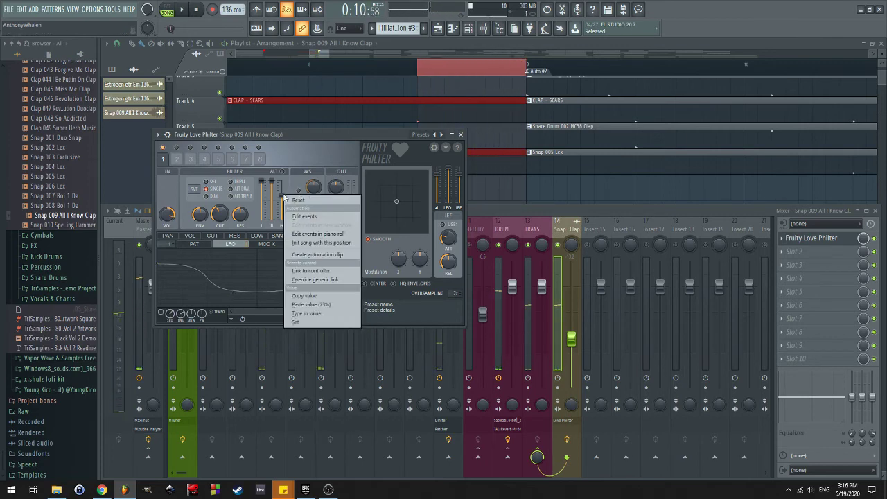
left_click(312, 254)
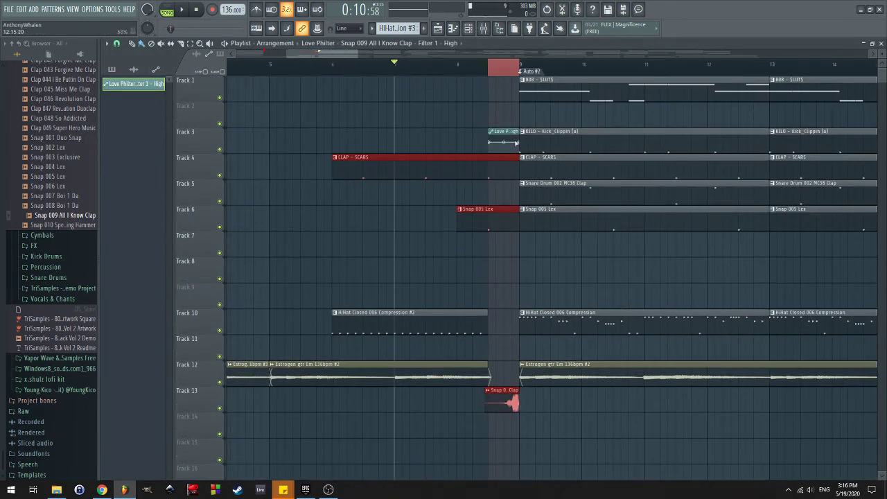
left_click_drag(507, 131, 489, 453)
scroll(506, 409, "up", 4)
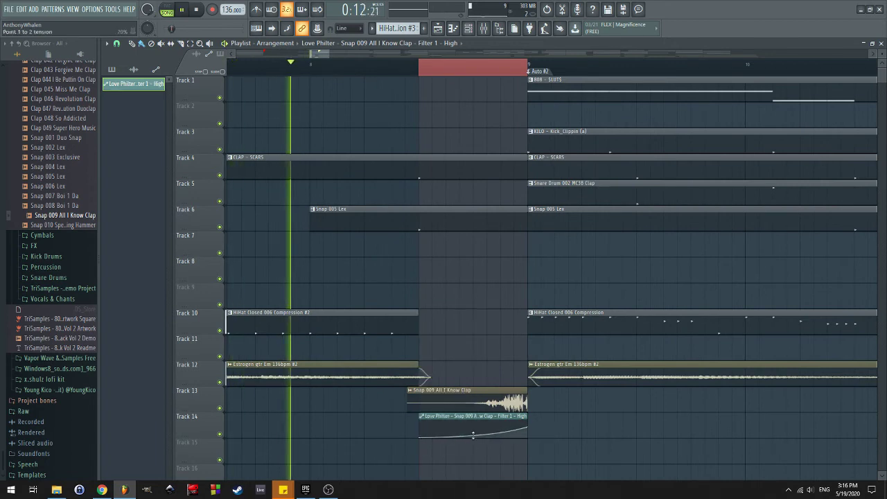
scroll(513, 430, "up", 3)
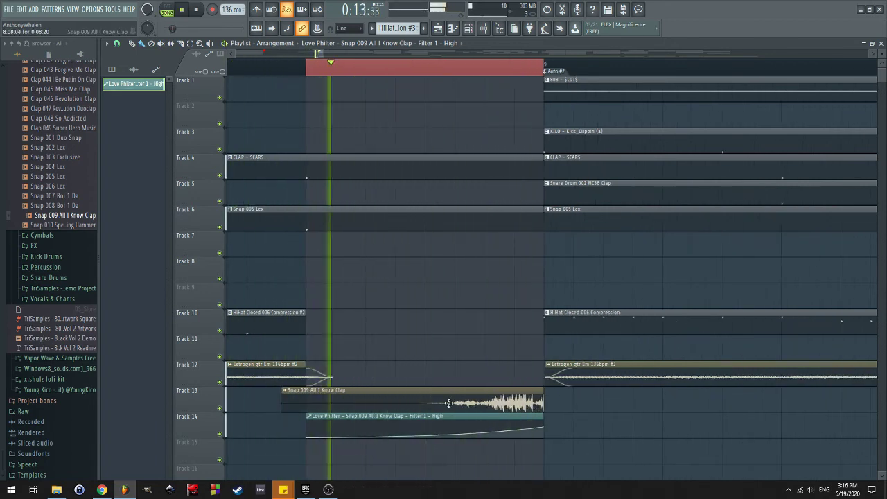
key("space")
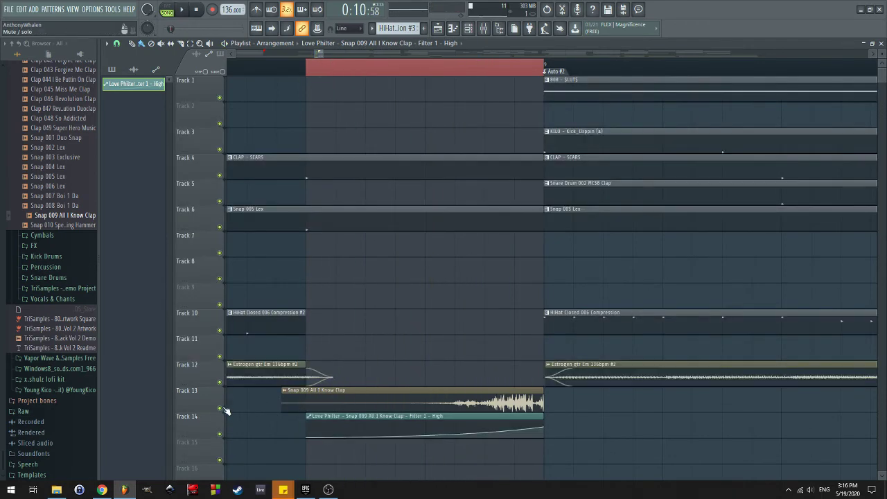
Unsolo the reversed clap's mixer track, clear the loop selection and play the transition with the full arrangement
scroll(365, 149, "down", 3)
key("F9")
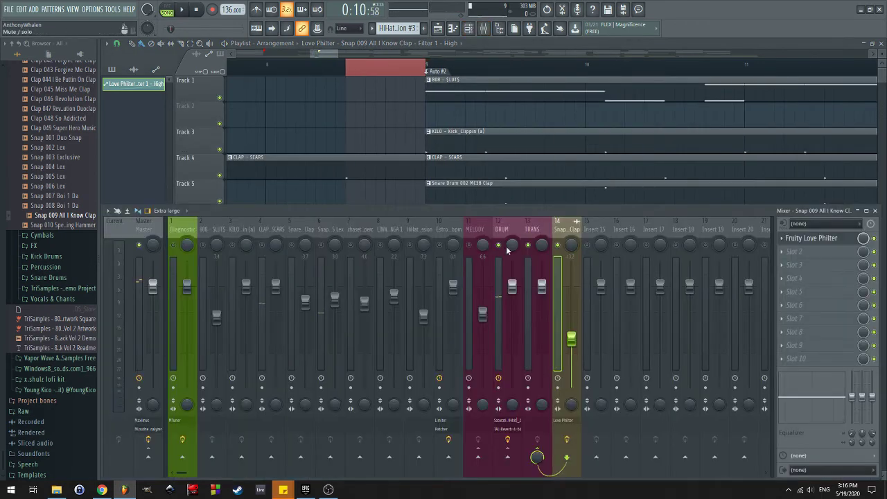
key("space")
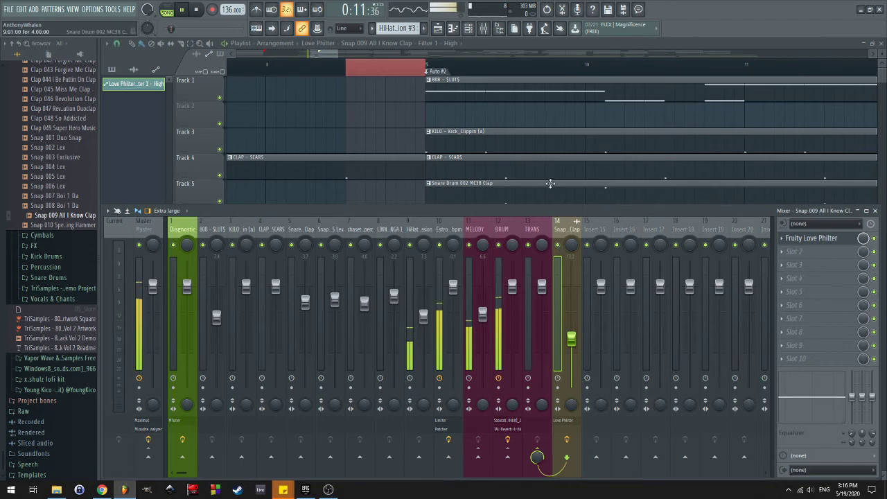
key("F9")
scroll(491, 277, "down", 3)
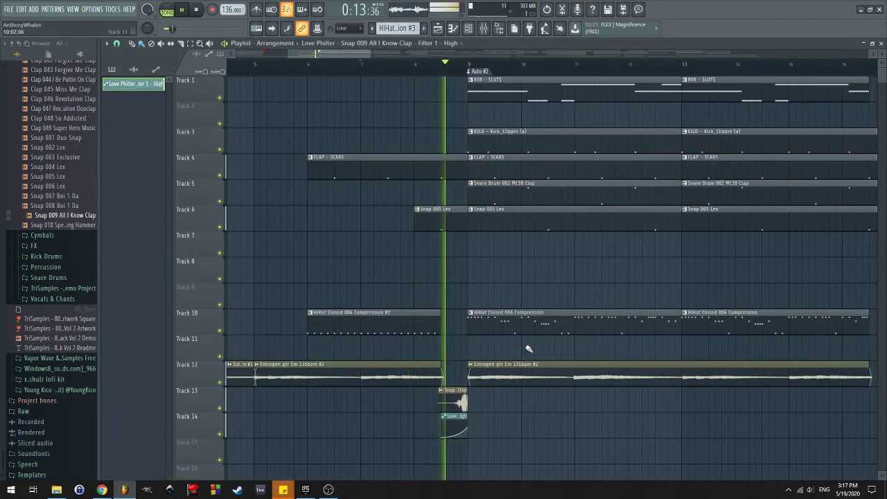
scroll(491, 410, "up", 1)
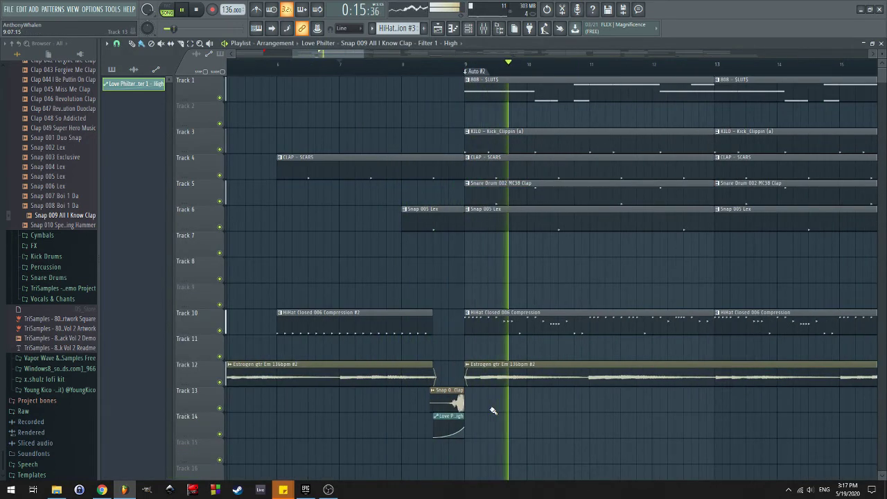
Reopen the clap's Fruity Love Philter and sweep the cutoff frequency between 29% and 49% while the song plays
key("F9")
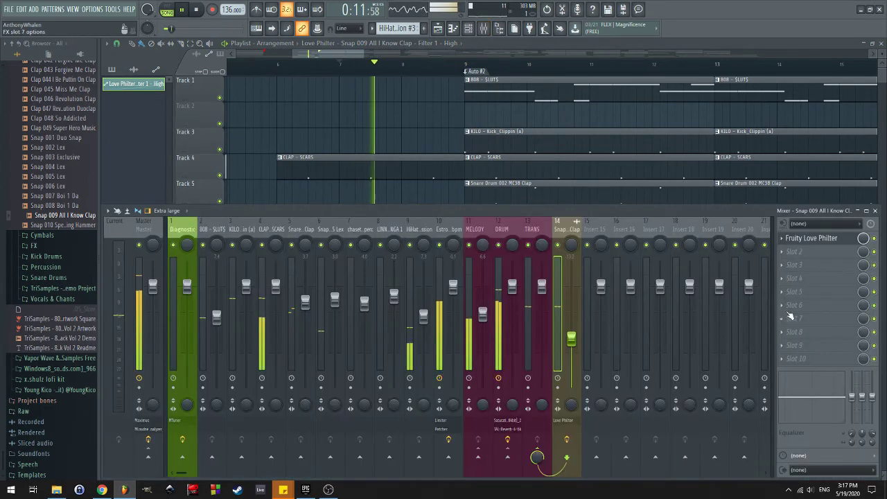
left_click(813, 238)
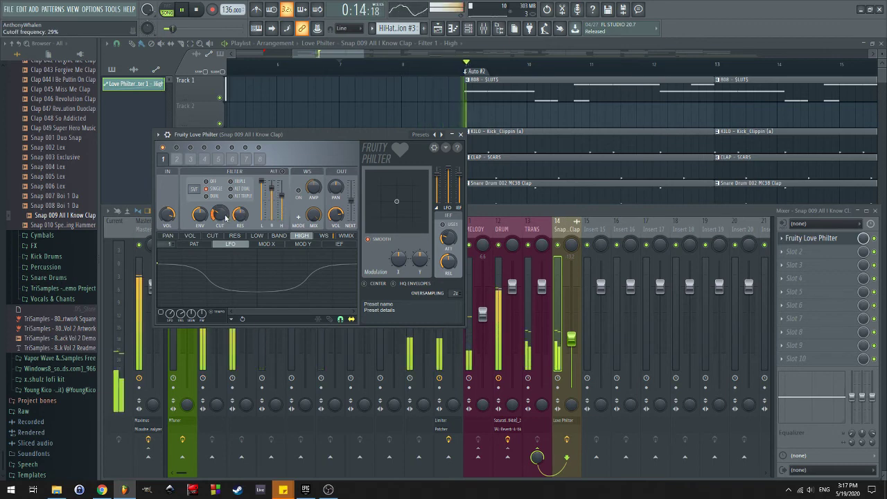
key("space")
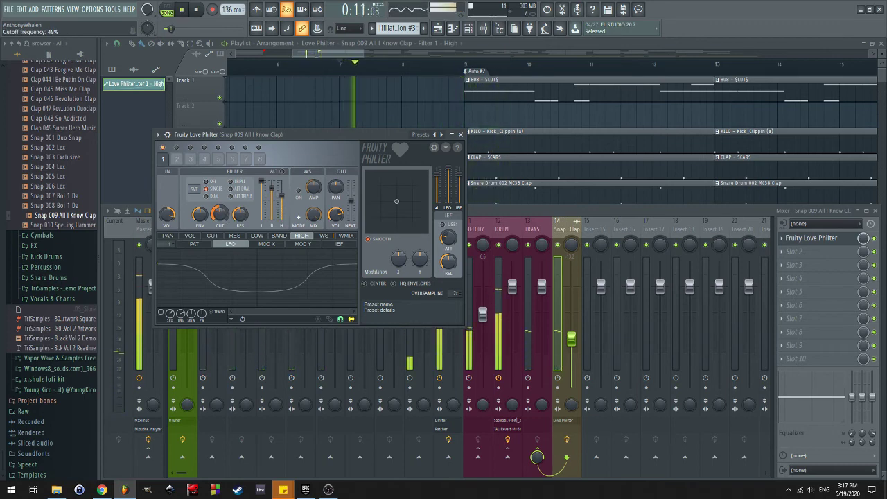
right_click(220, 215)
left_click(283, 198)
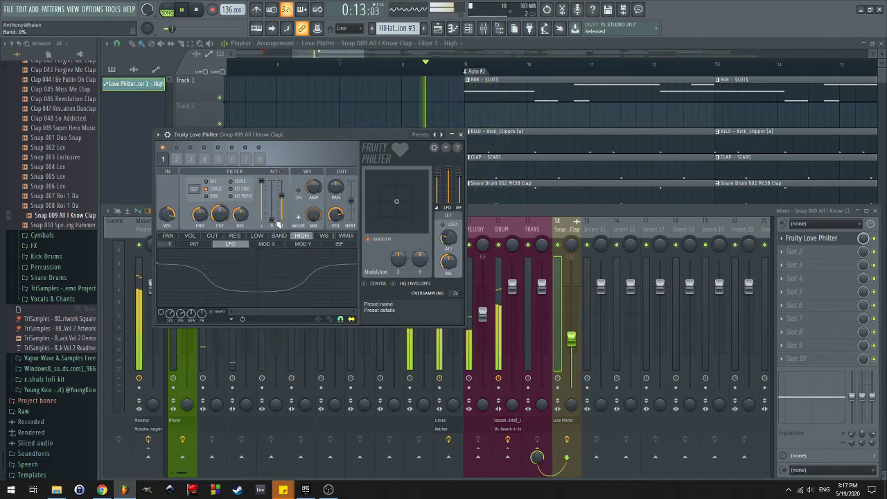
Try the Band level at 100%, settle it at about half, and fine-tune the cutoff frequency around 50%
left_click_drag(276, 223, 277, 184)
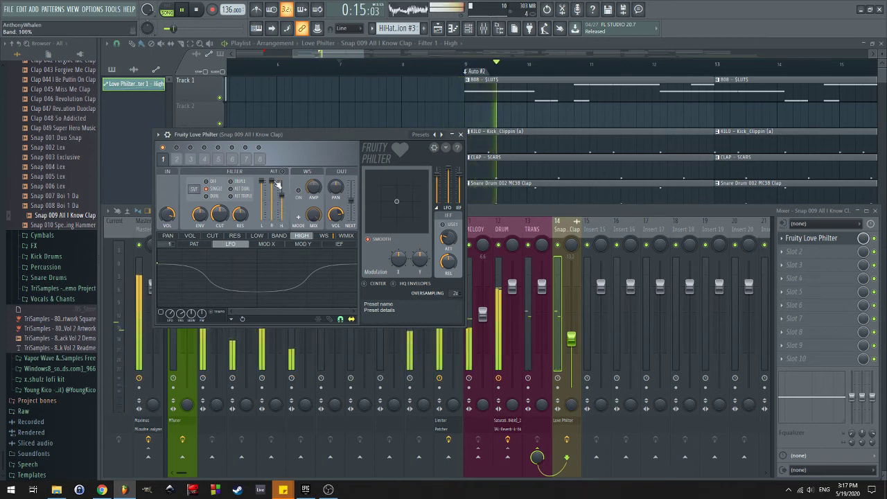
right_click(276, 184)
left_click(283, 187)
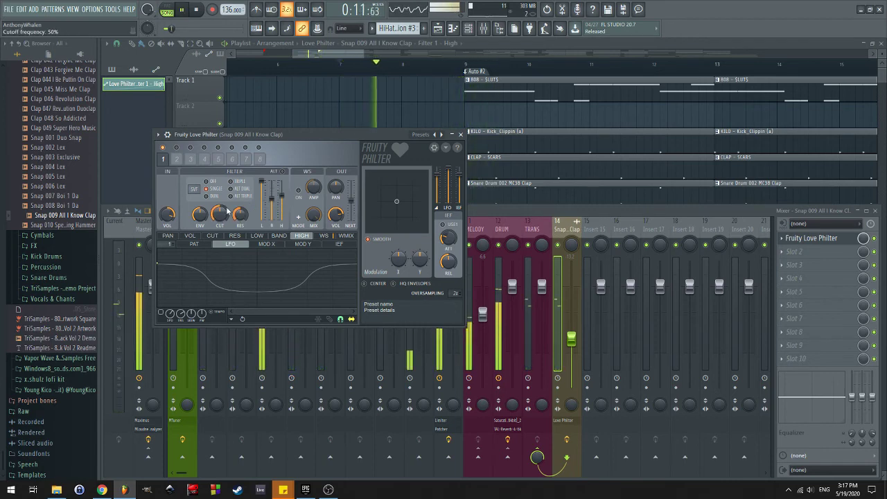
left_click_drag(219, 211, 219, 190)
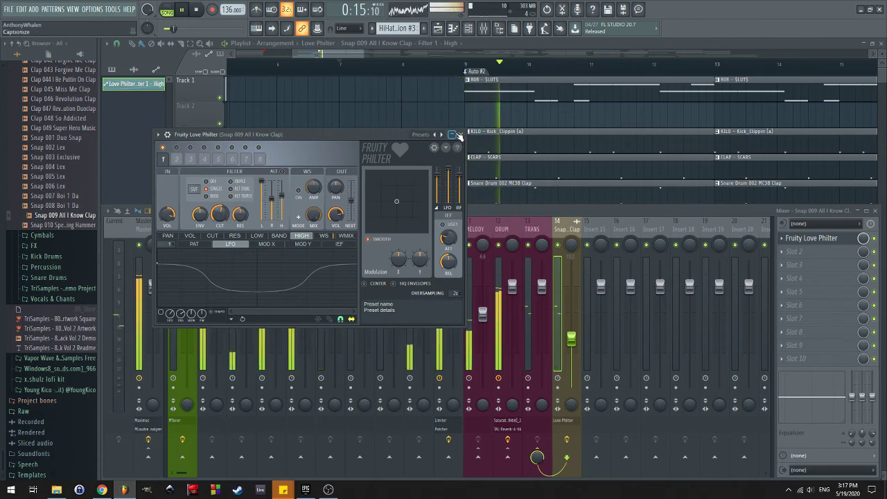
key("Escape")
Return to the full playlist arrangement and open the ginseng drum kit VOL 3 pack in the sample browser
key("F9")
scroll(425, 167, "down", 4)
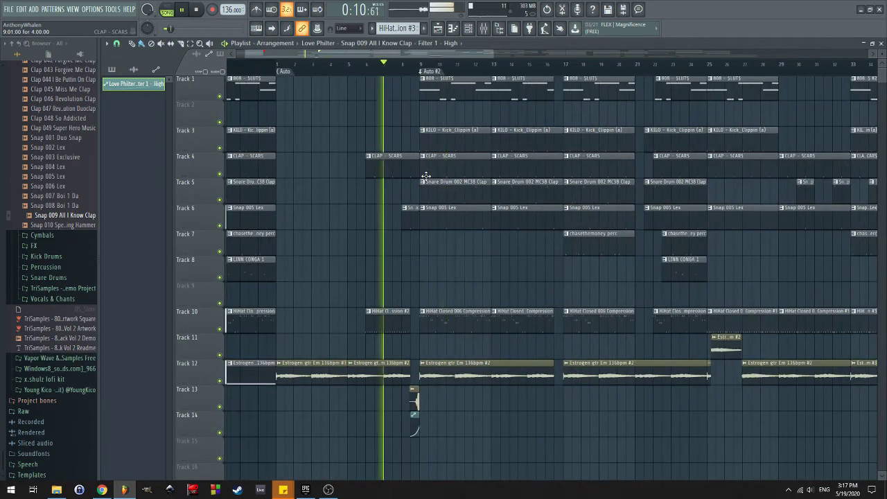
scroll(48, 263, "up", 6)
scroll(50, 264, "up", 12)
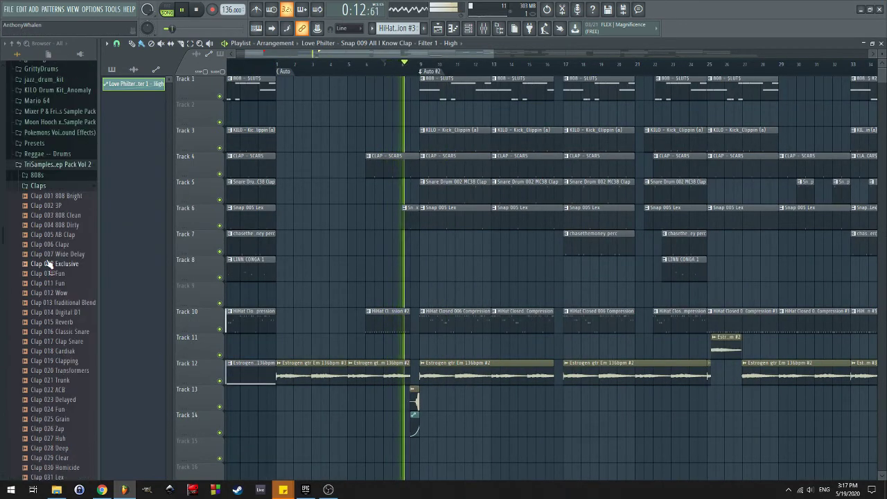
left_click(72, 233)
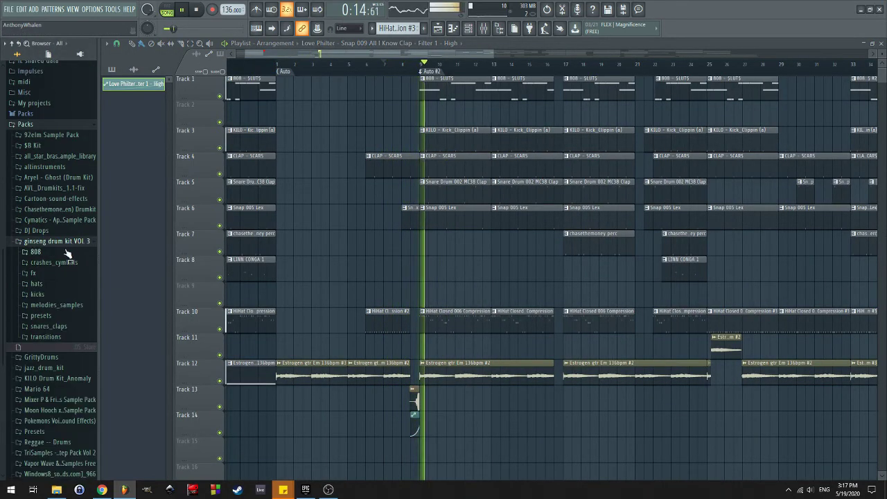
Open the crashes_cymbals folder and place the gin$eng crash 4 sample at bar 9 on Track 15
left_click(61, 256)
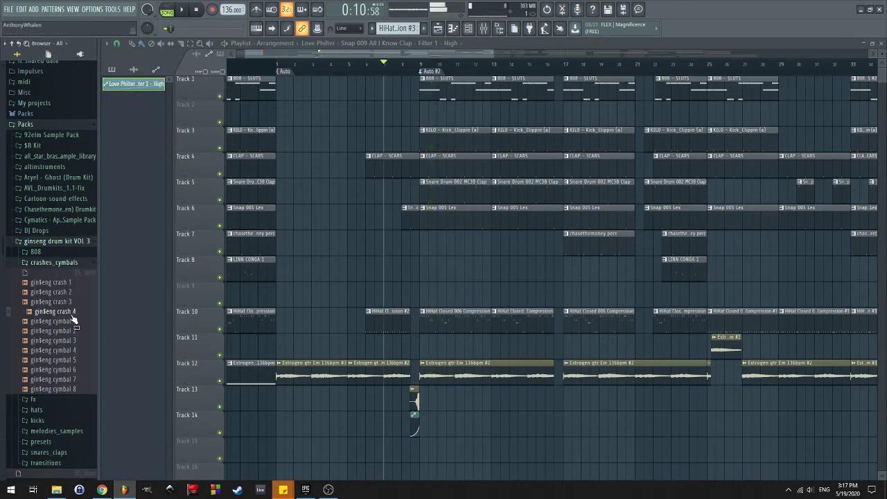
left_click_drag(73, 312, 367, 403)
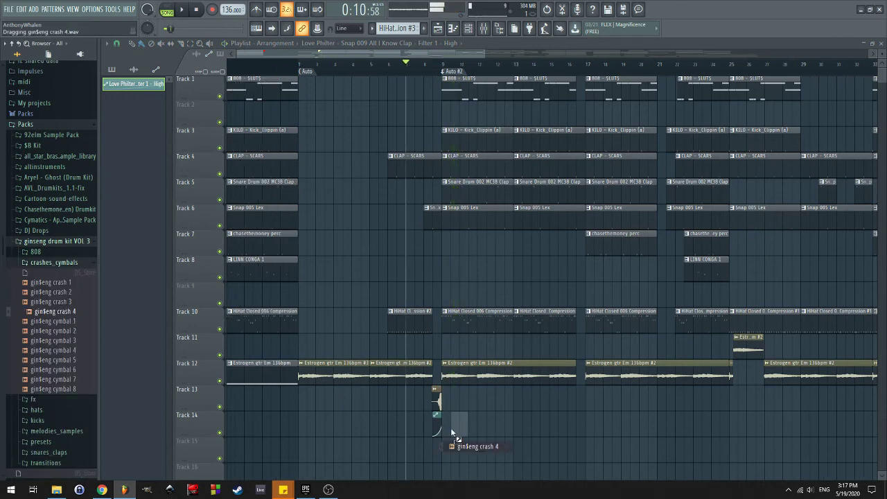
left_click_drag(447, 444, 447, 447)
Add empty playlist tracks so the transition clips occupy Tracks 15 to 17, and group those three tracks together
right_click(212, 399)
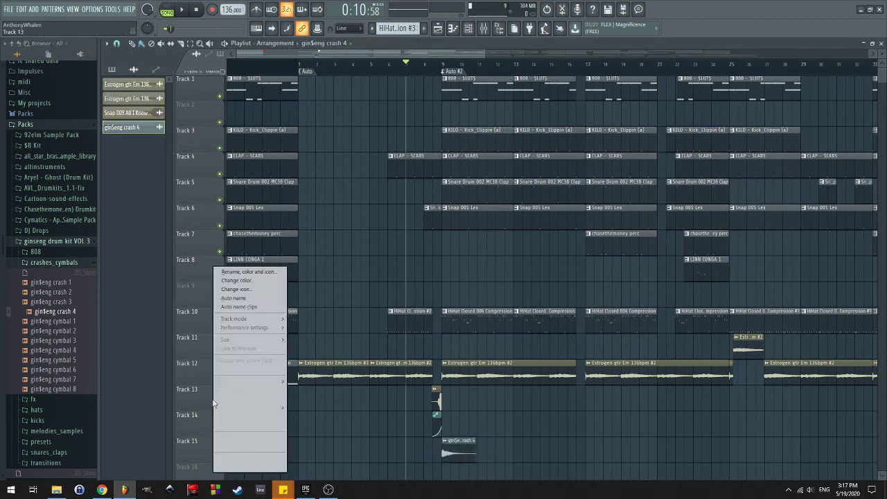
left_click(212, 399)
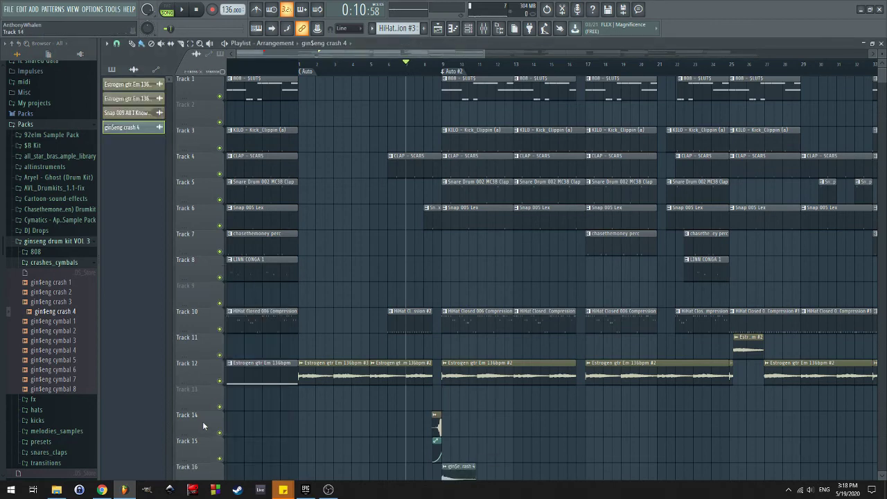
right_click(202, 421)
left_click(208, 437)
right_click(205, 398)
left_click(208, 437)
scroll(262, 423, "down", 4)
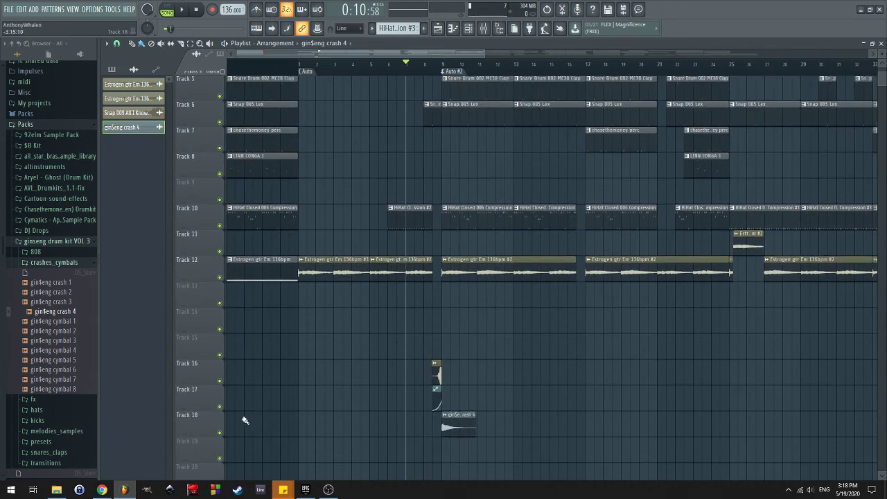
right_click(204, 348)
left_click(229, 447)
key("Return")
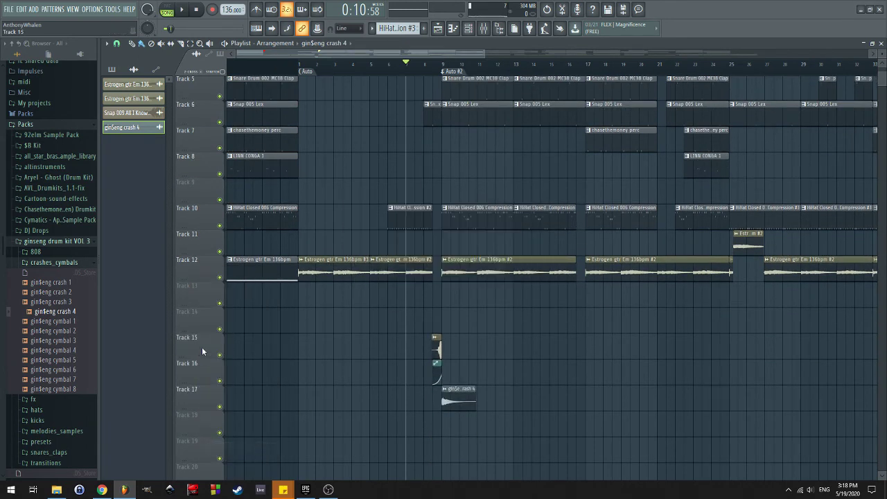
left_click_drag(201, 347, 197, 392)
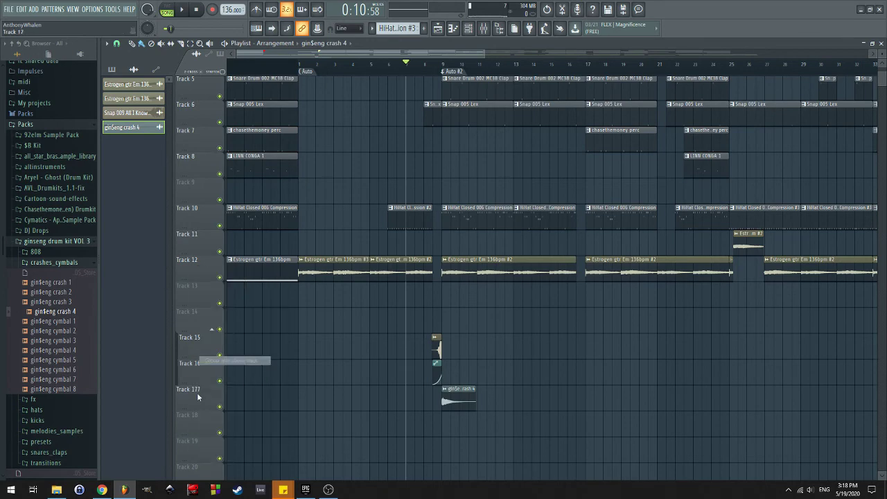
Play the transition and assign the gin$eng crash 4 channel to free mixer track 15
key("space")
scroll(478, 343, "up", 3)
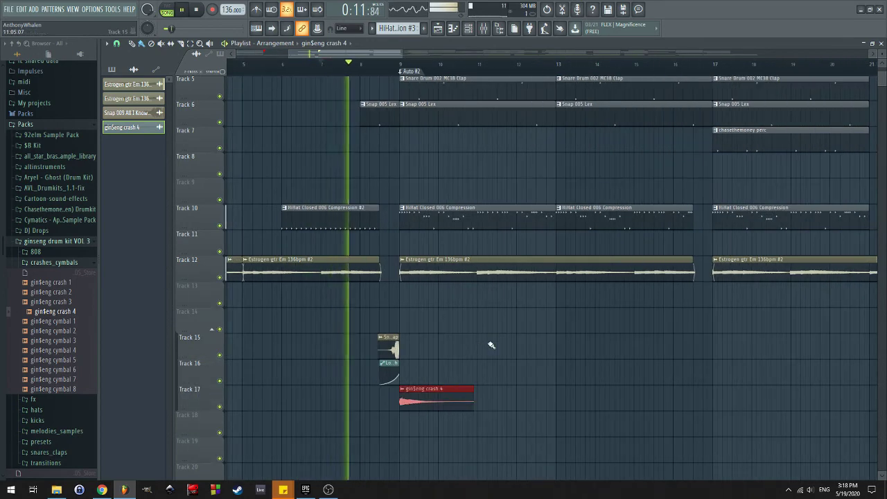
double_click(457, 390)
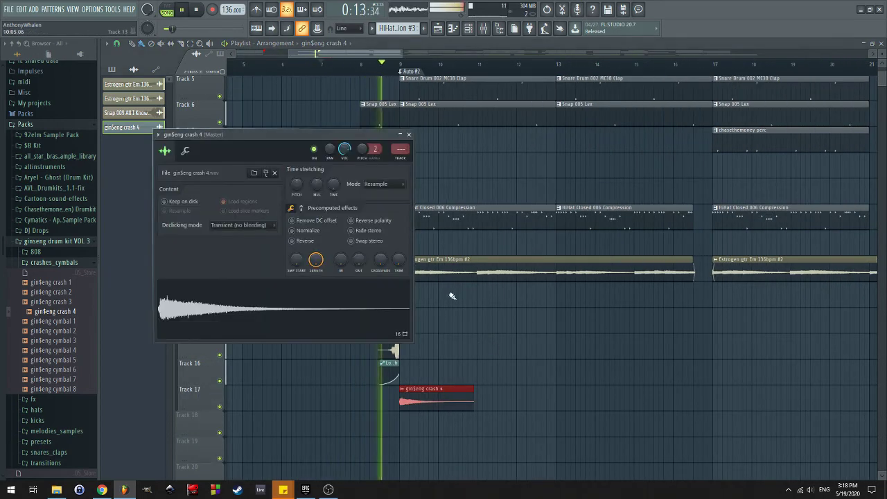
key("ctrl+l")
left_click(409, 134)
key("space")
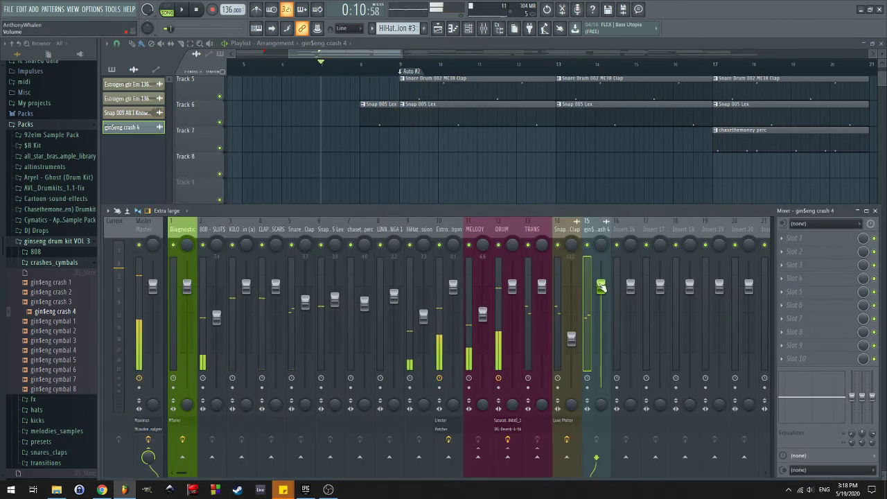
Lower the crash's mixer volume to about -12 dB during playback and route the track only to TRANS
key("space")
left_click_drag(601, 288, 600, 300)
right_click(538, 457)
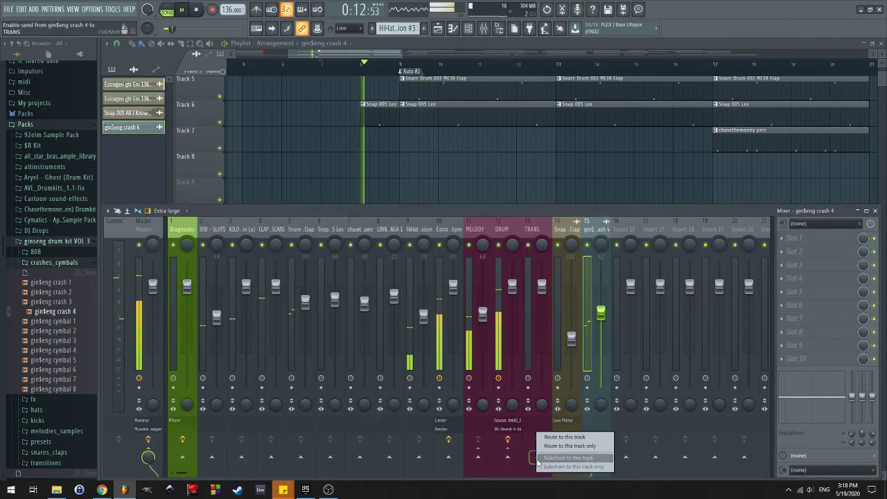
left_click(555, 457)
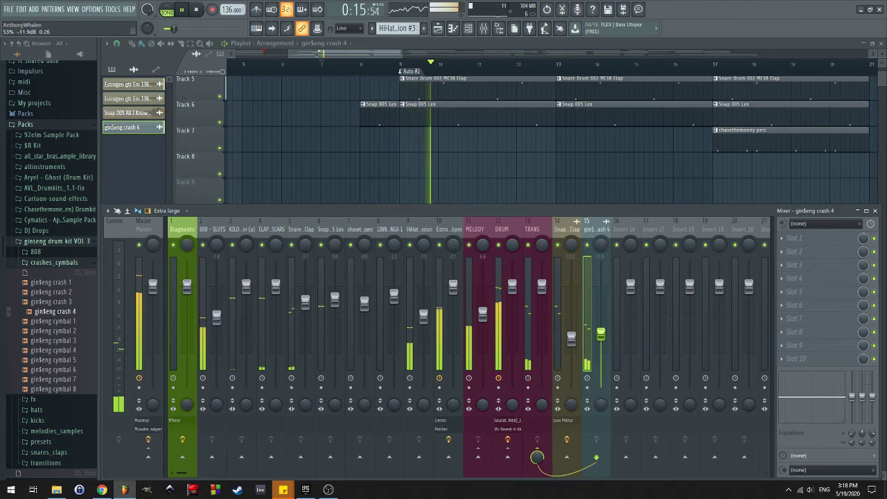
key("F9")
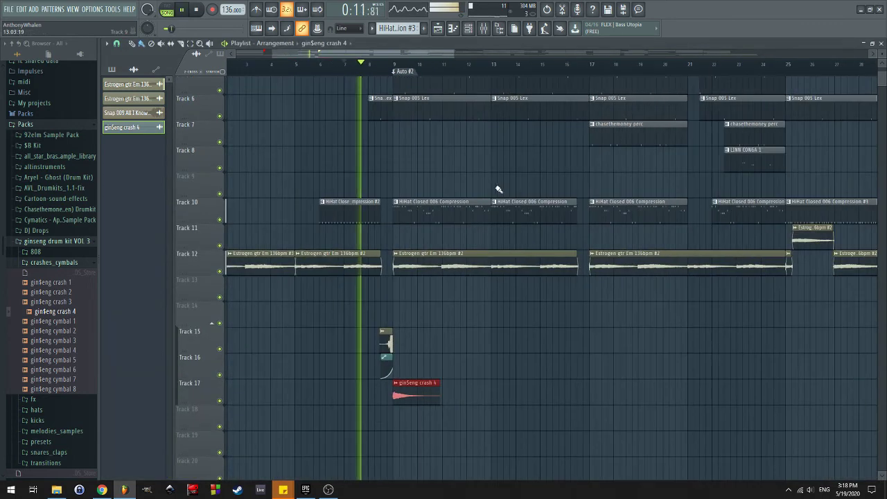
Create an automation clip for the TRANS mixer track's panning over bars 7 to 11 and place it on Track 14
left_click(469, 28)
left_click(485, 29)
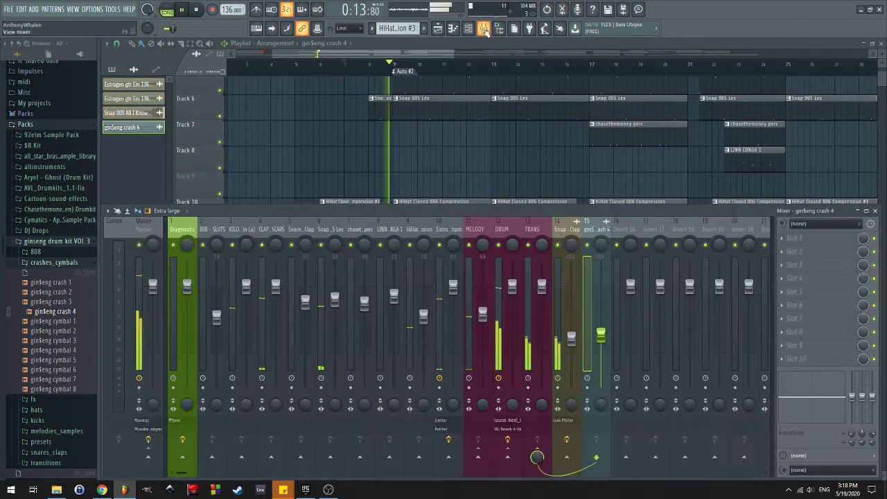
left_click_drag(347, 70, 439, 76)
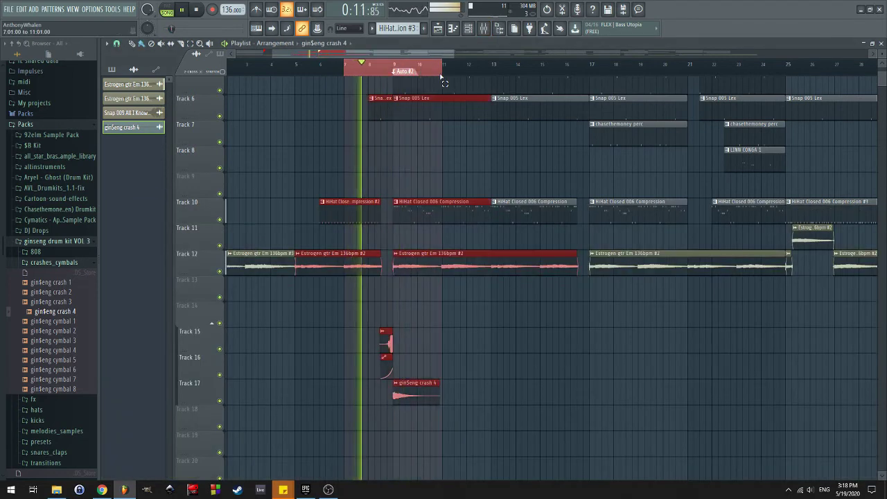
key("space")
left_click(486, 29)
right_click(543, 245)
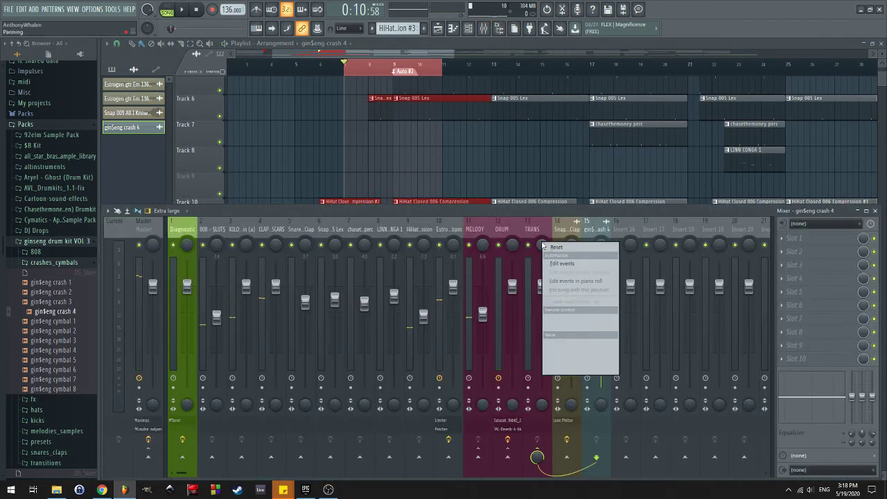
left_click(574, 302)
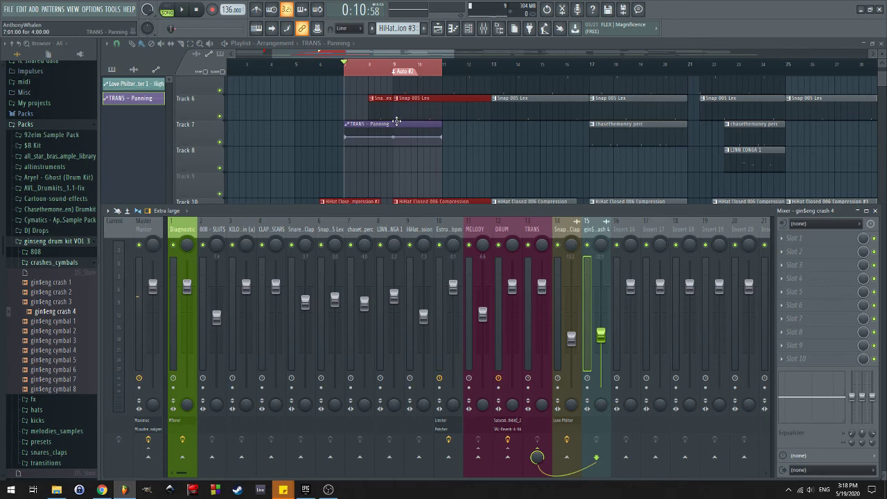
left_click_drag(396, 122, 401, 317)
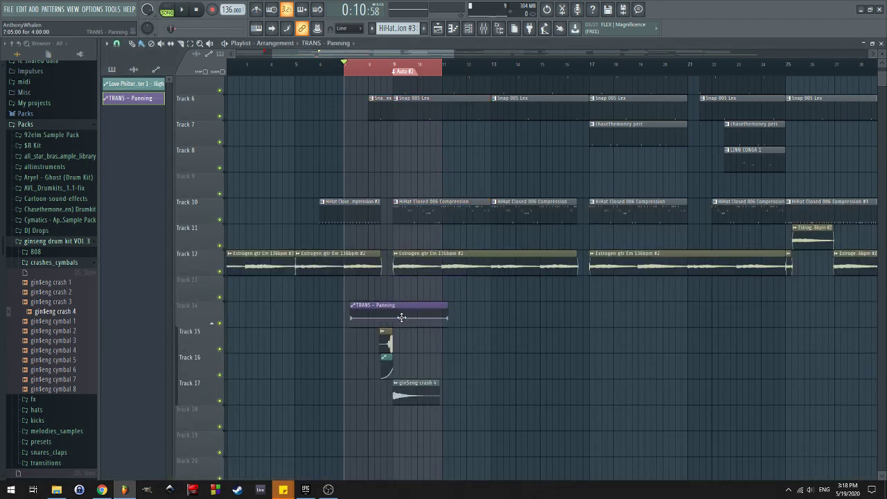
Set the TRANS panning automation's start point to 0.2 and its end point to 0.7
right_click(349, 319)
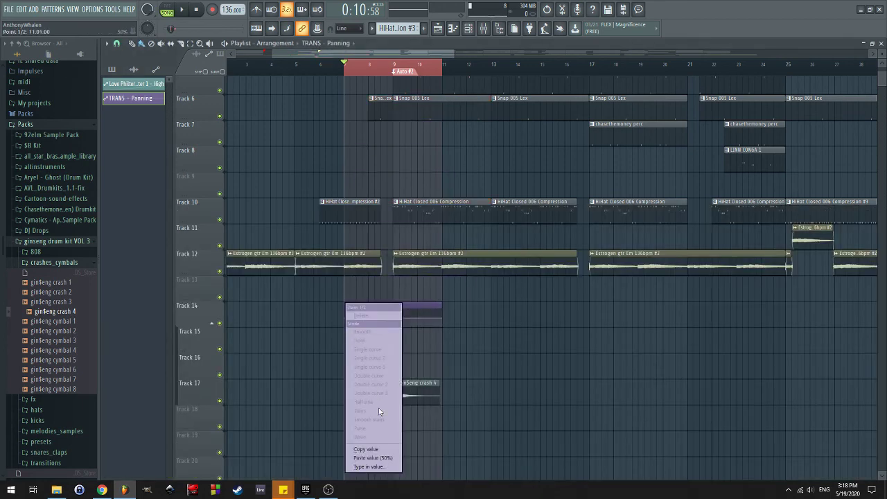
left_click(370, 467)
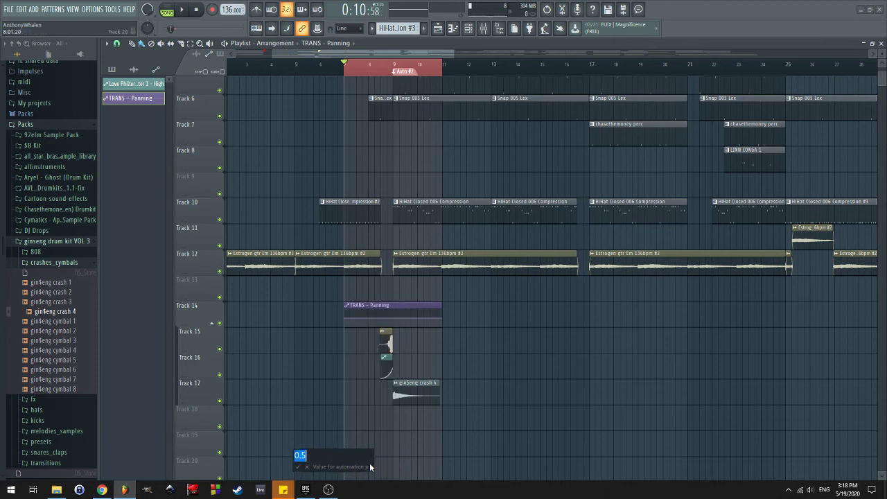
type("0.2")
key("Return")
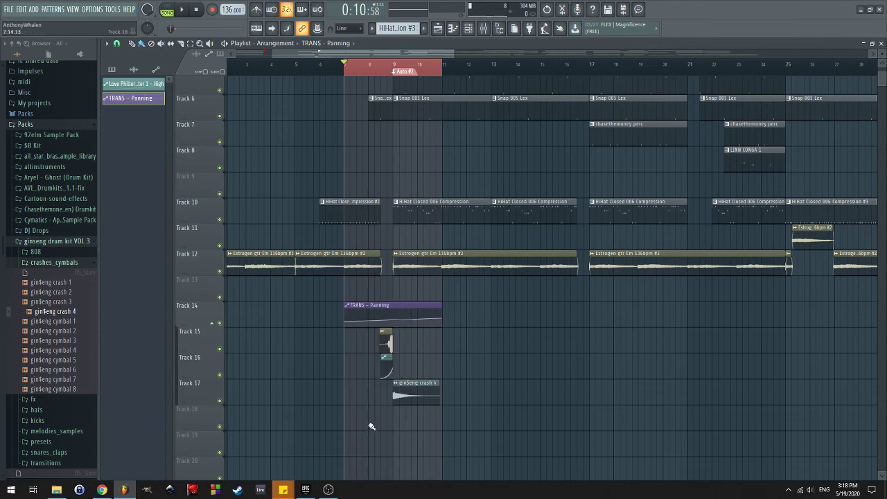
right_click(442, 320)
left_click(485, 467)
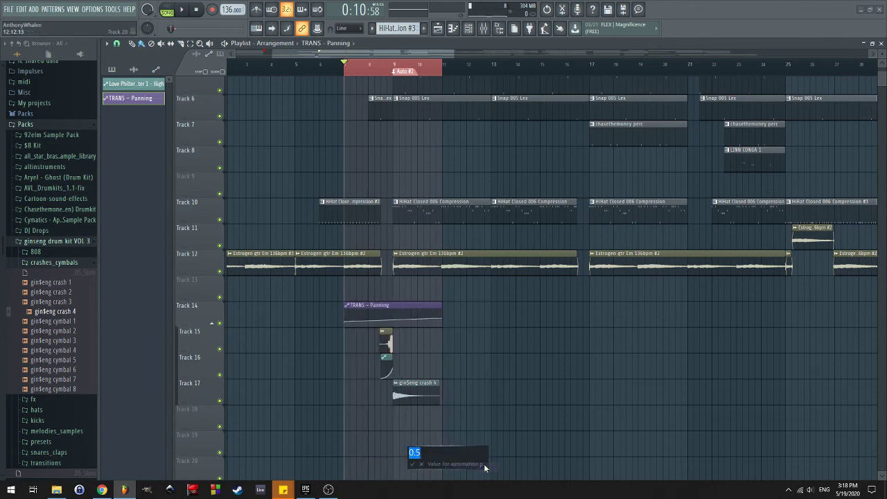
type("0.7")
key("Return")
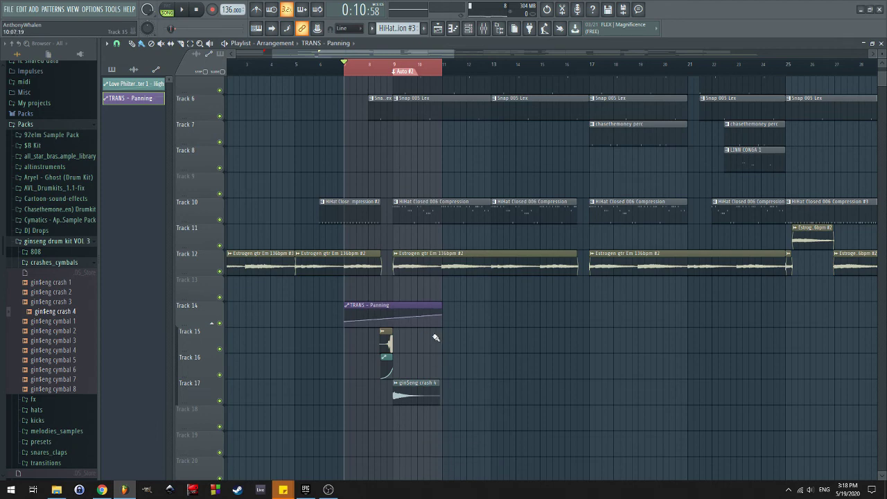
Apply Double curve 3 to the panning automation, steepen the change around bar 9, and clear the playlist's time selection after listening
right_click(441, 317)
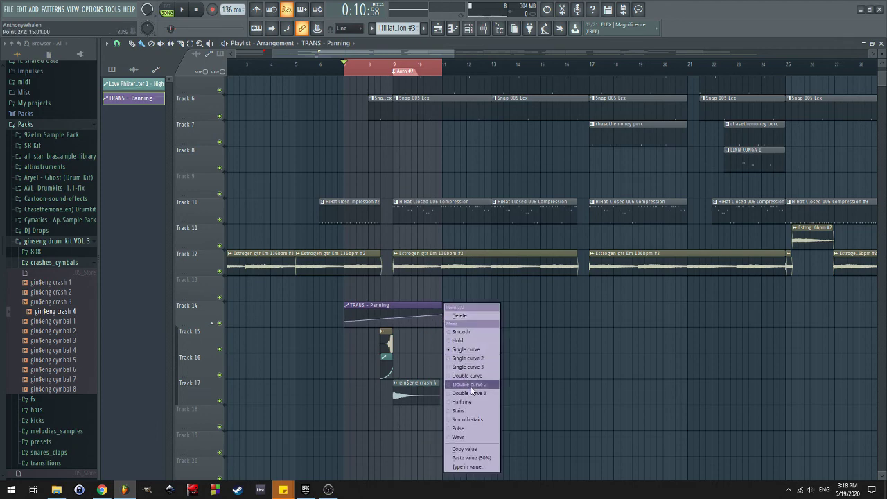
left_click(472, 393)
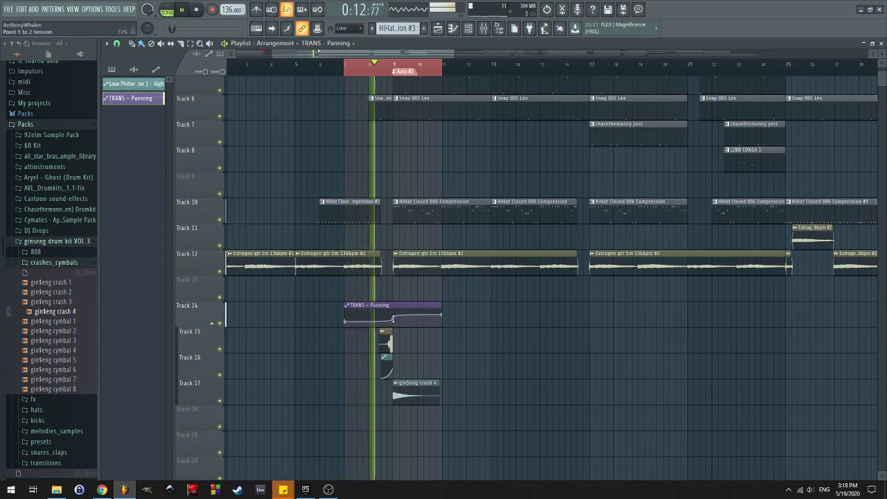
scroll(396, 326, "down", 1)
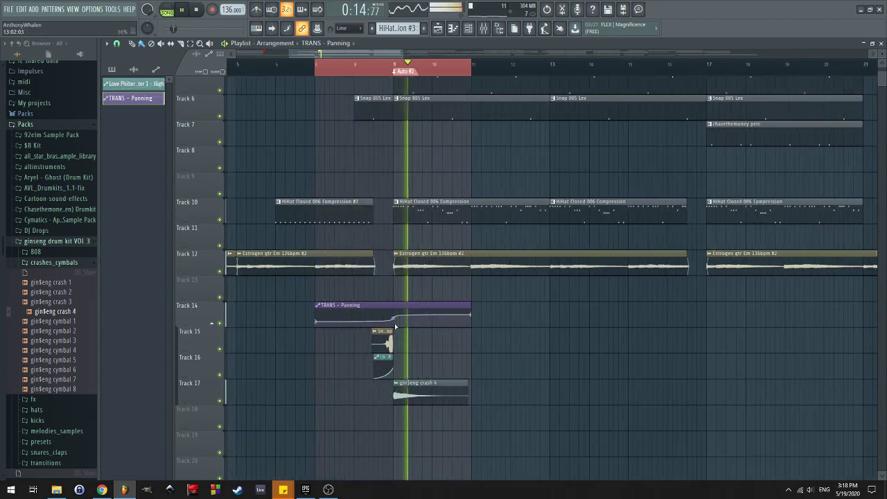
scroll(448, 337, "down", 1)
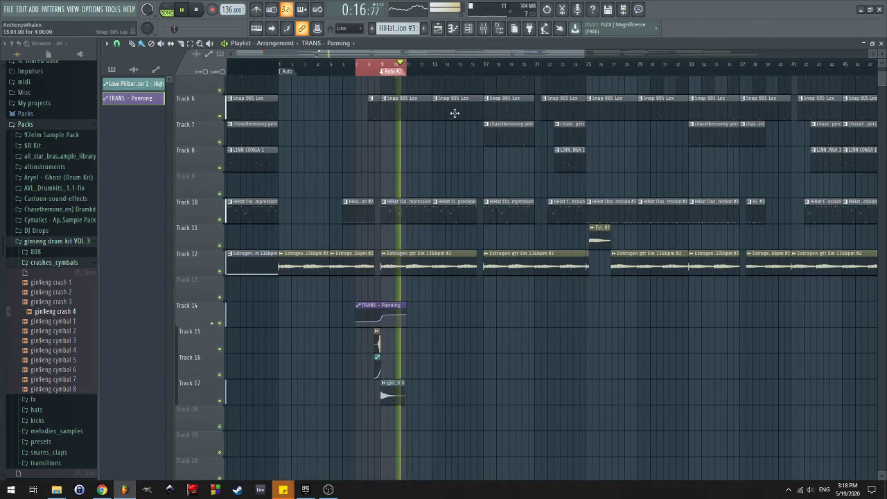
left_click(407, 68)
Copy the four transition clips on Tracks 14 to 17 so the panning clip starts at bar 39 and the crash at bar 41
scroll(433, 262, "down", 1)
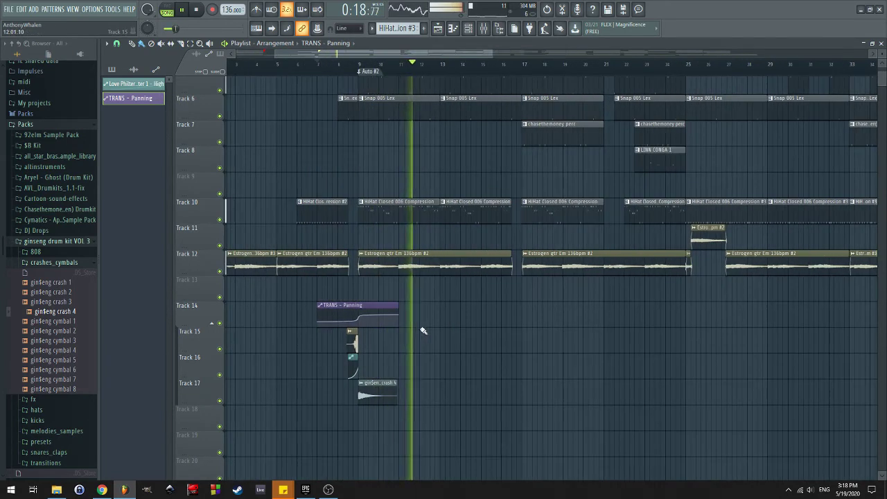
left_click_drag(347, 295, 412, 406)
scroll(437, 340, "down", 2)
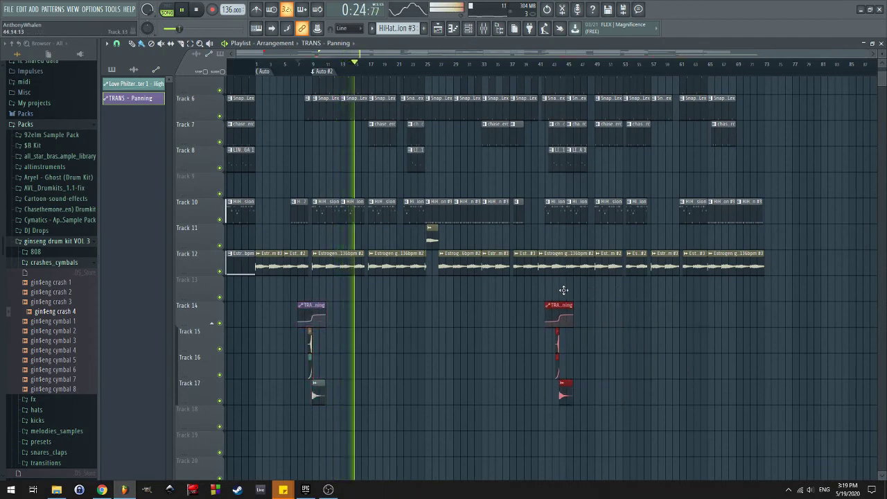
scroll(542, 292, "up", 4)
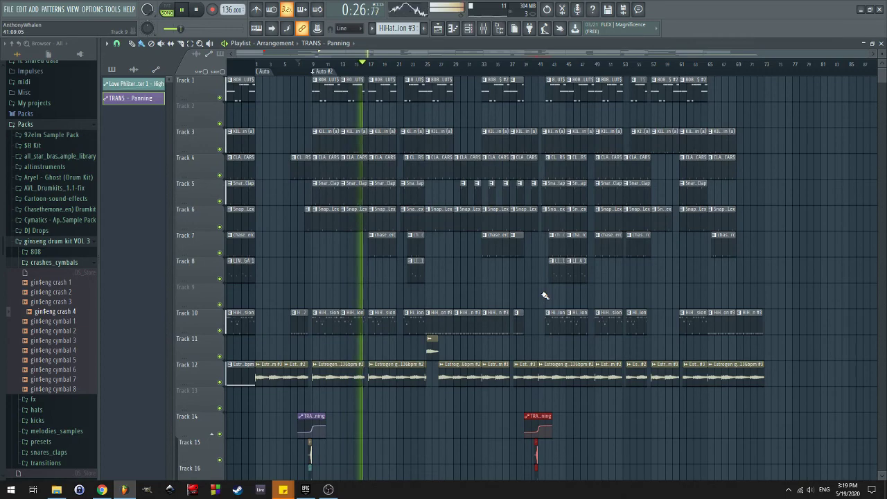
scroll(545, 368, "up", 2)
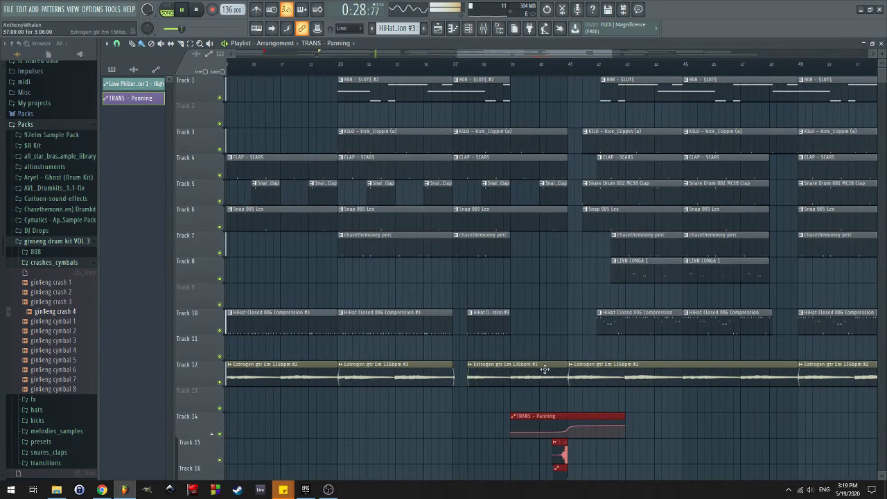
scroll(527, 346, "down", 7)
scroll(440, 306, "up", 1)
scroll(430, 310, "down", 1)
scroll(422, 312, "up", 2)
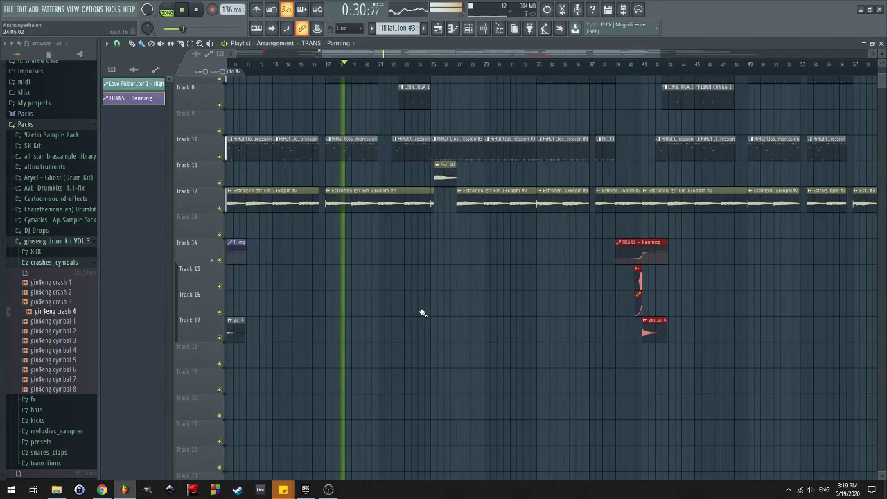
scroll(485, 333, "up", 1)
Copy the panning, reversed clap and filter automation clips, without the crash, so the reversed clap ends at bar 25
left_click_drag(288, 345, 306, 276)
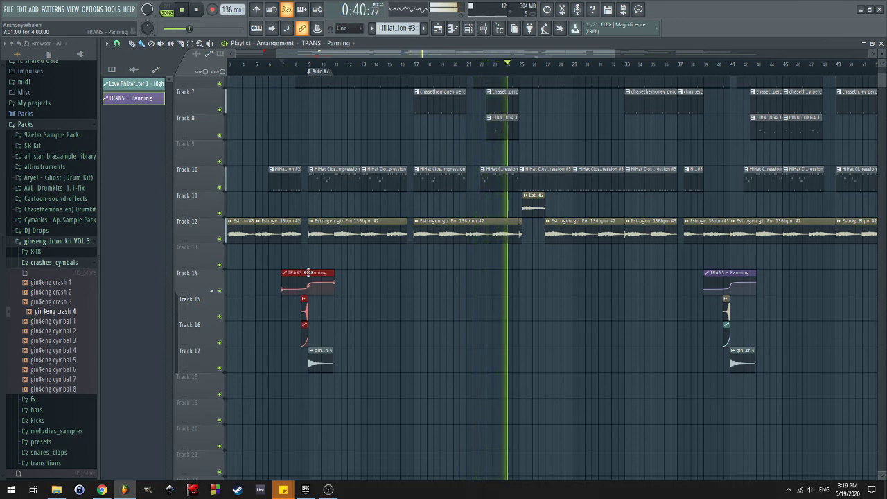
left_click_drag(309, 272, 530, 272)
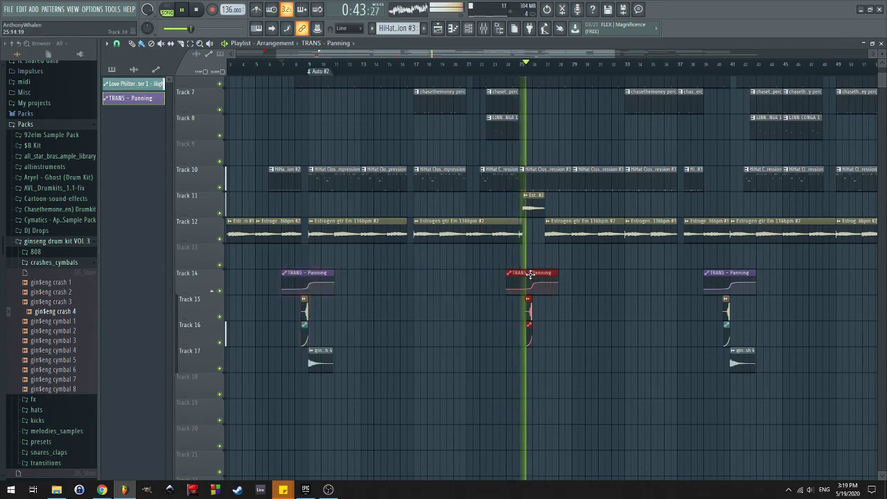
left_click(511, 70)
scroll(554, 286, "up", 3)
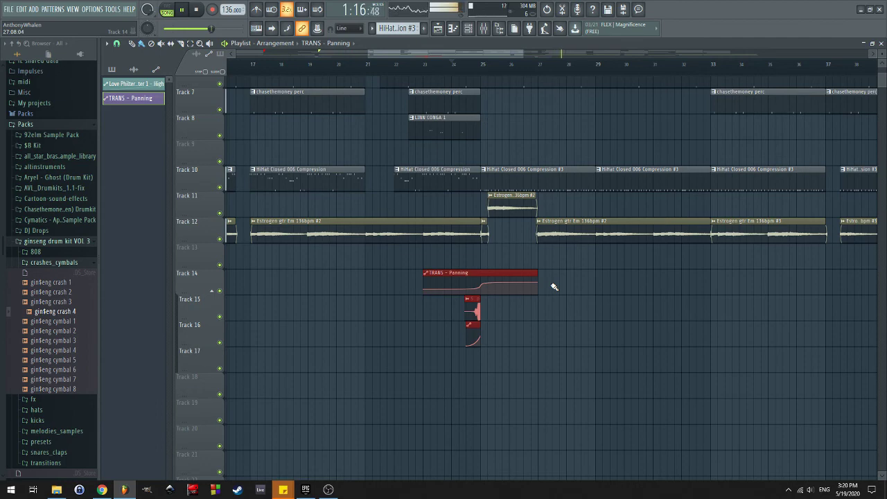
Try the crash on Track 17 one bar later, starting at bar 42
scroll(348, 342, "down", 5)
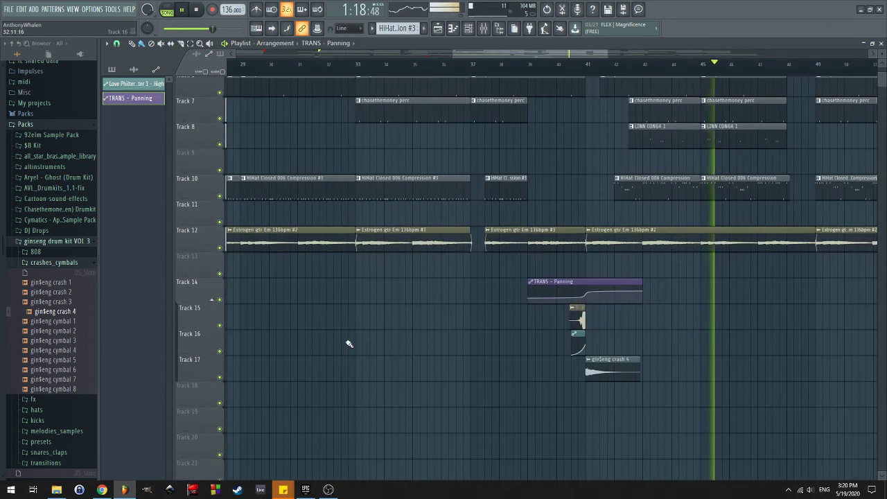
scroll(555, 303, "up", 4)
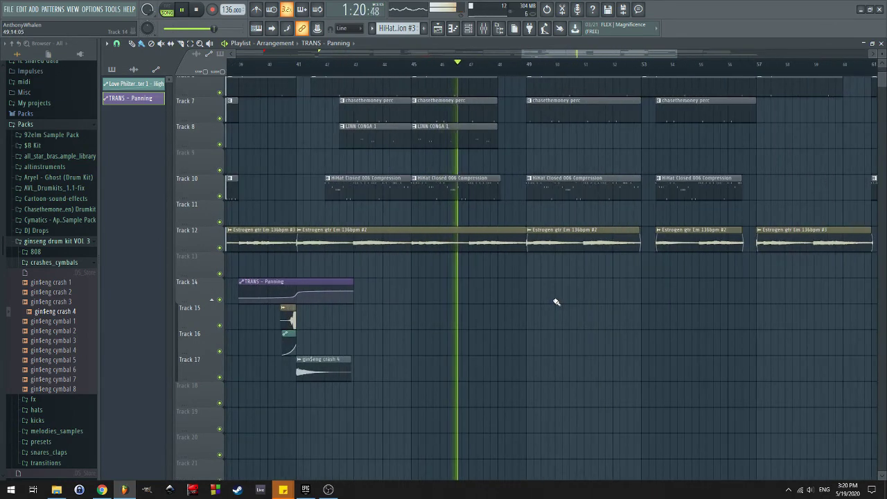
scroll(555, 302, "down", 2)
scroll(476, 222, "up", 6)
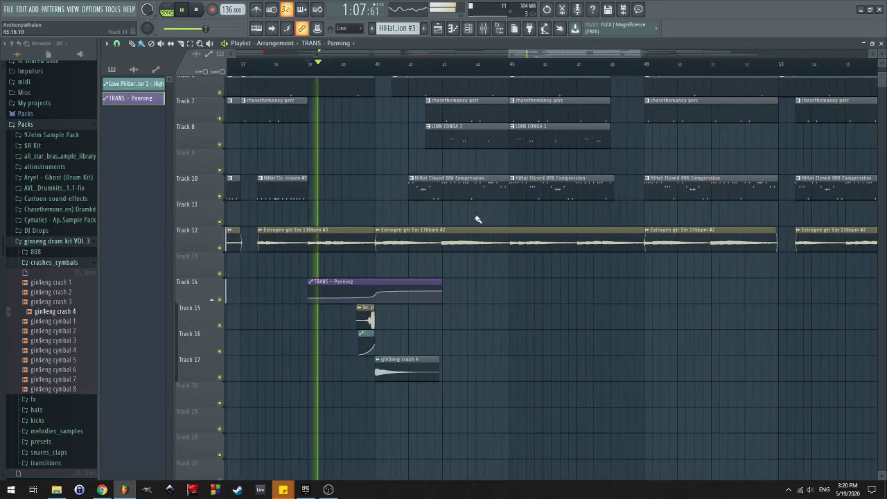
scroll(541, 348, "up", 4)
scroll(524, 236, "down", 3)
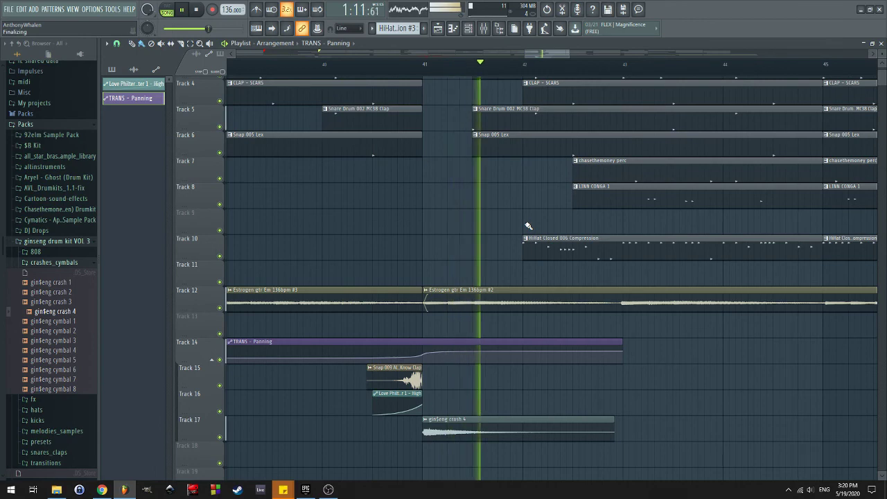
scroll(481, 354, "down", 2)
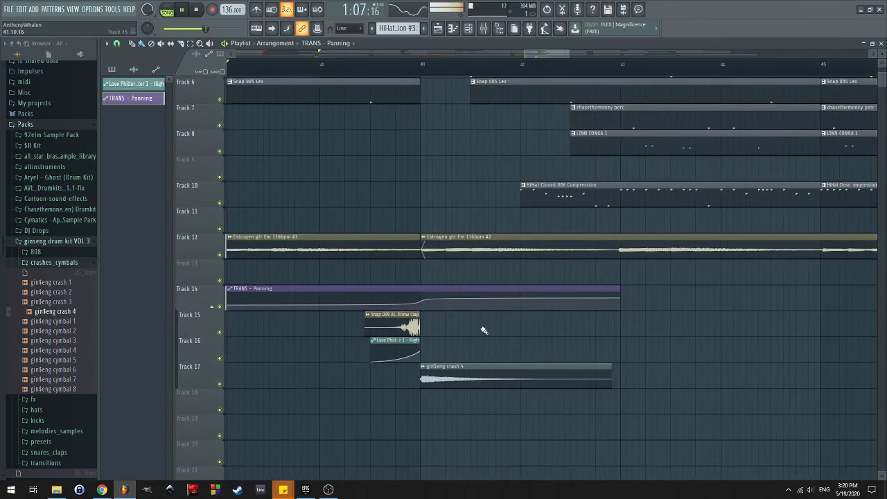
left_click_drag(497, 369, 593, 367)
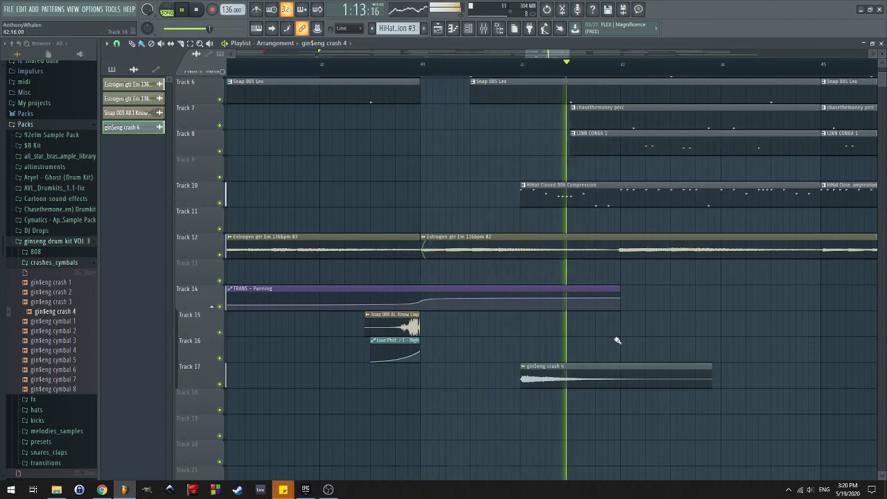
Move the Track 17 crash back so it starts at bar 41, where the reversed clap ends
scroll(618, 341, "down", 3, "ctrl")
scroll(525, 254, "up", 5)
scroll(515, 339, "down", 3)
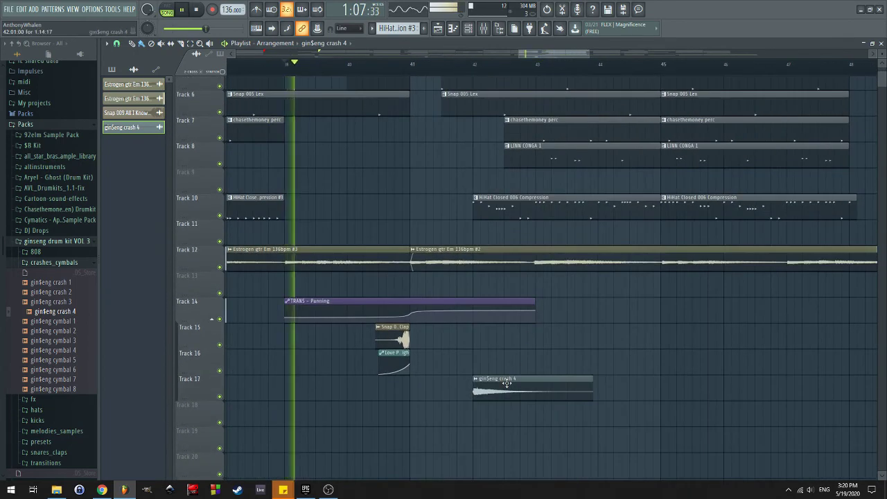
scroll(519, 313, "up", 3)
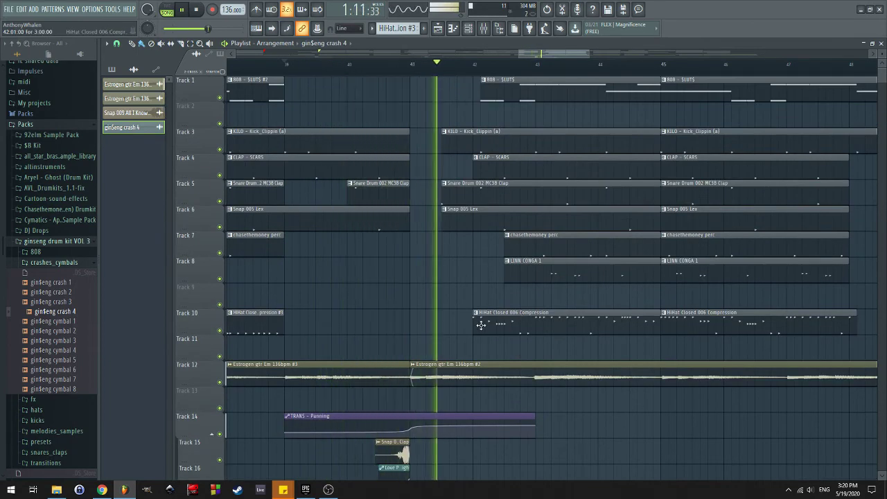
scroll(471, 249, "down", 3)
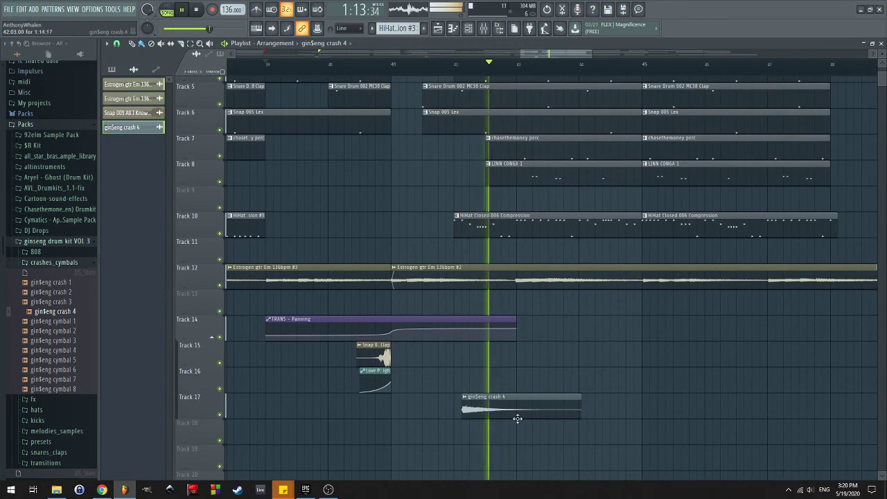
left_click_drag(507, 398, 435, 398)
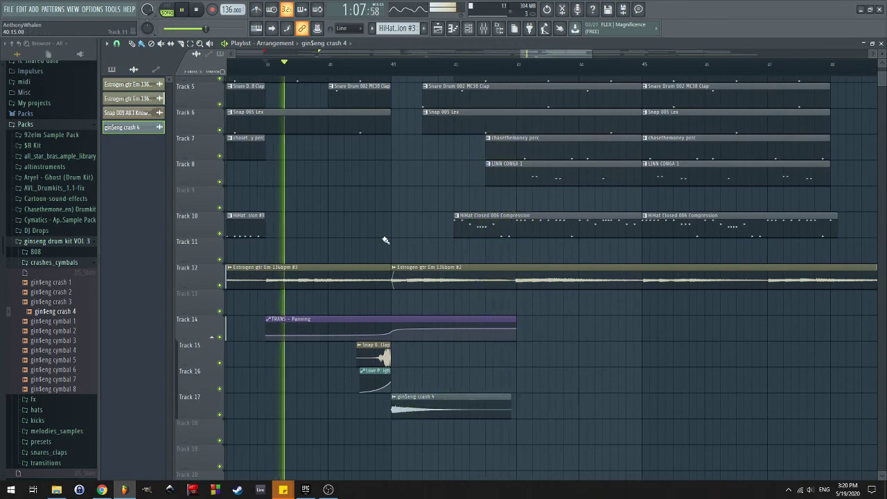
Move the four transition clips on Tracks 14 to 17 so the panning clip starts at bar 31 and the crash at bar 33
scroll(430, 291, "down", 3)
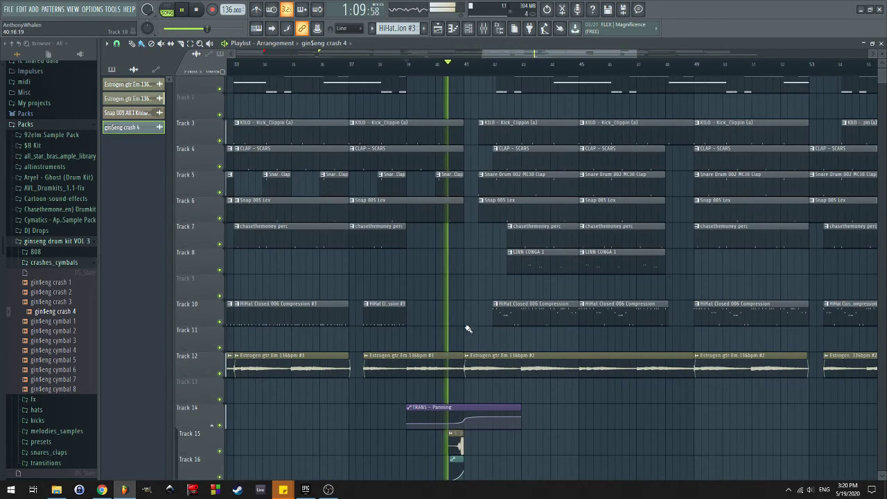
scroll(449, 302, "down", 5)
left_click_drag(487, 353, 328, 238)
scroll(405, 307, "up", 5)
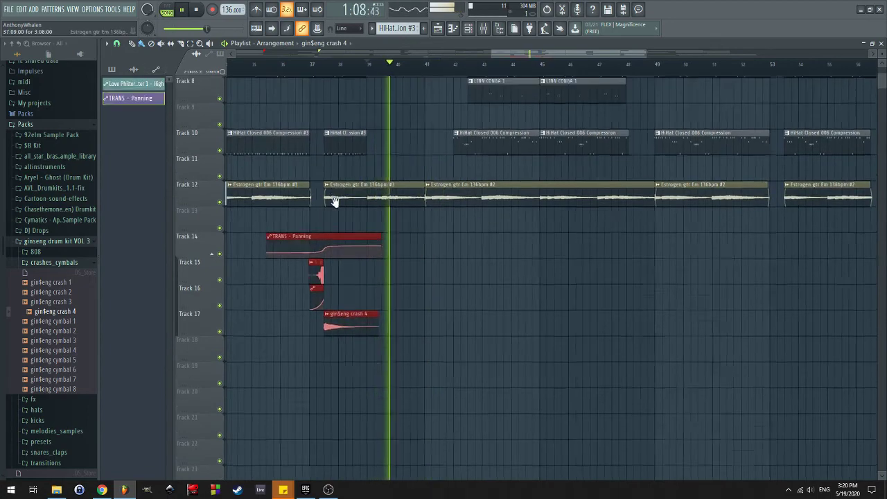
scroll(406, 307, "down", 2)
scroll(409, 305, "up", 2)
scroll(419, 323, "down", 2)
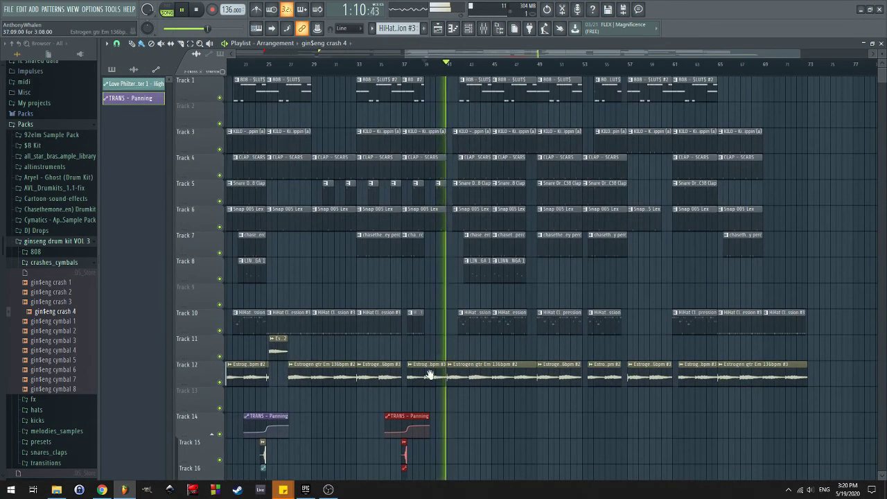
scroll(430, 375, "down", 1)
left_click_drag(449, 394, 392, 382)
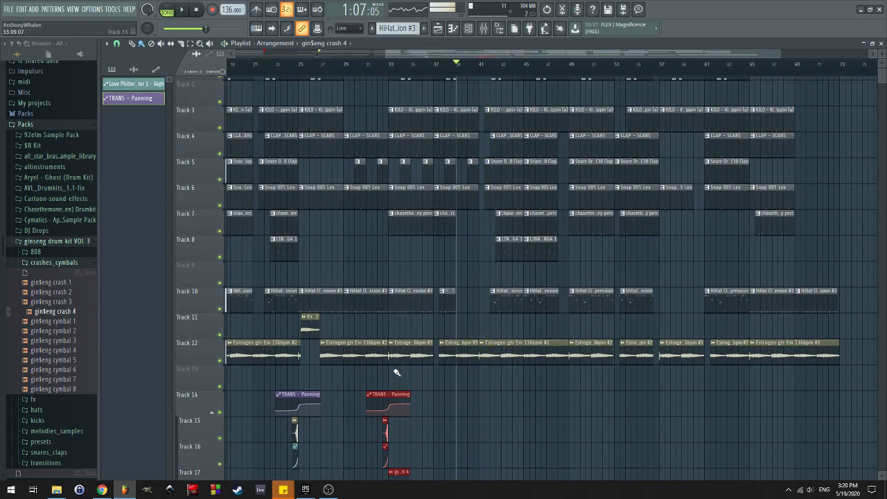
Listen to the moved transition and mute the reversed clap and filter automation clips just before bar 33
left_click(365, 75)
scroll(402, 386, "up", 2)
scroll(418, 287, "down", 3)
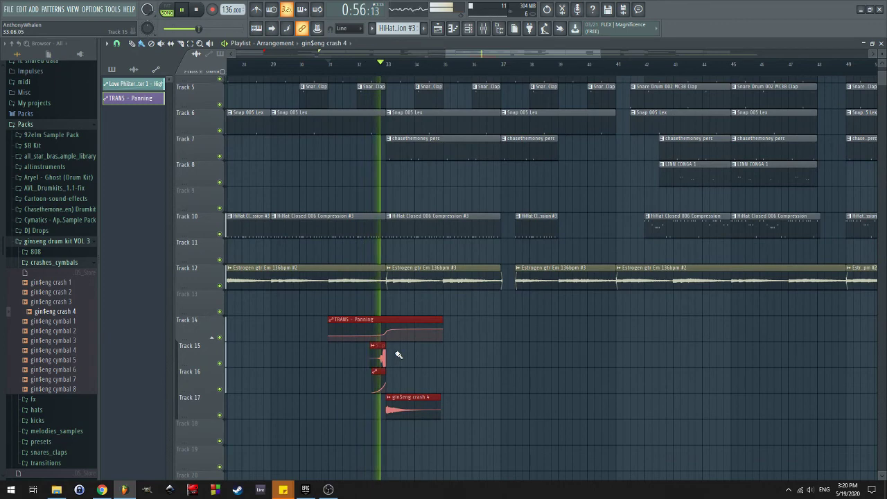
left_click(380, 375)
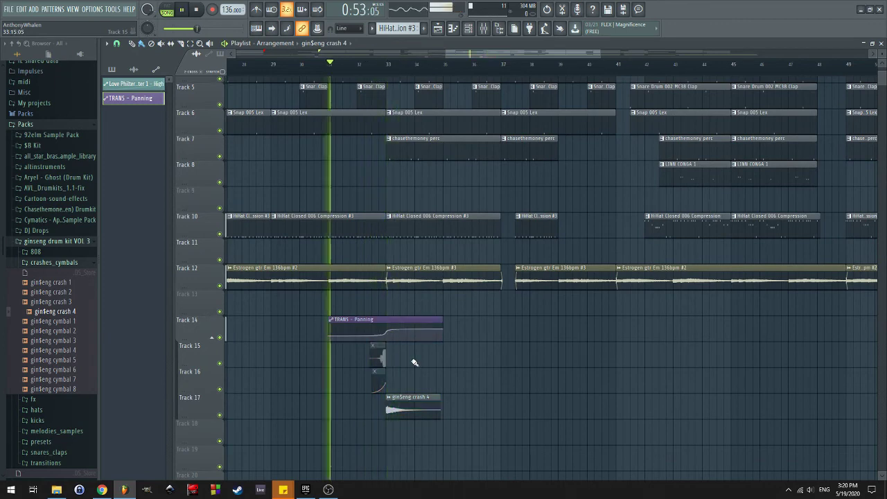
Copy the bar 33 transition's crash and panning automation clips to the section around bar 42
scroll(415, 372, "down", 3)
left_click_drag(415, 414, 540, 417)
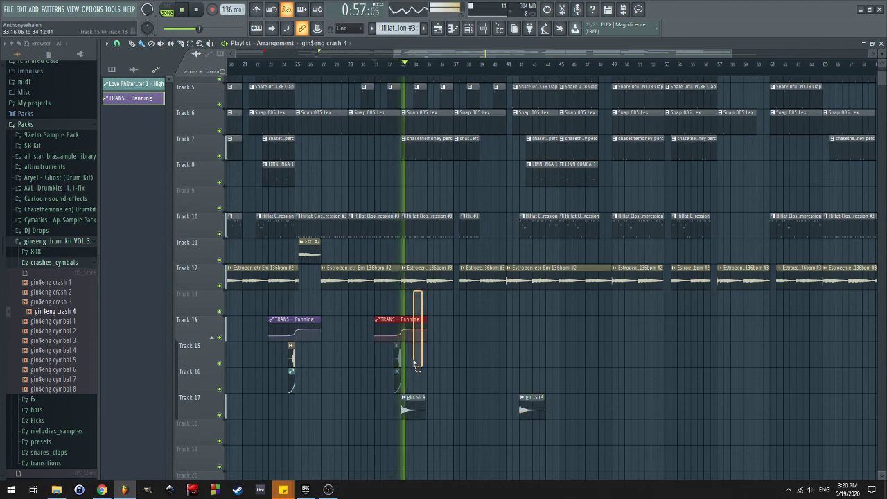
left_click_drag(419, 318, 514, 327)
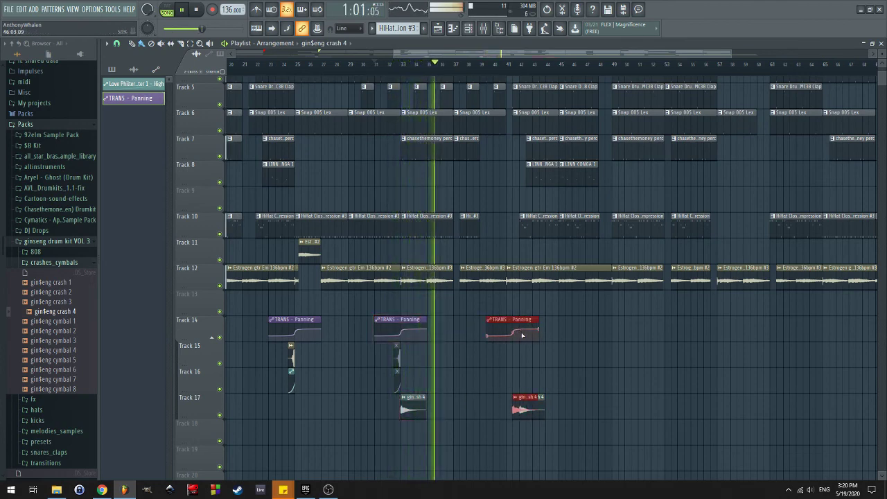
scroll(510, 378, "right", 3)
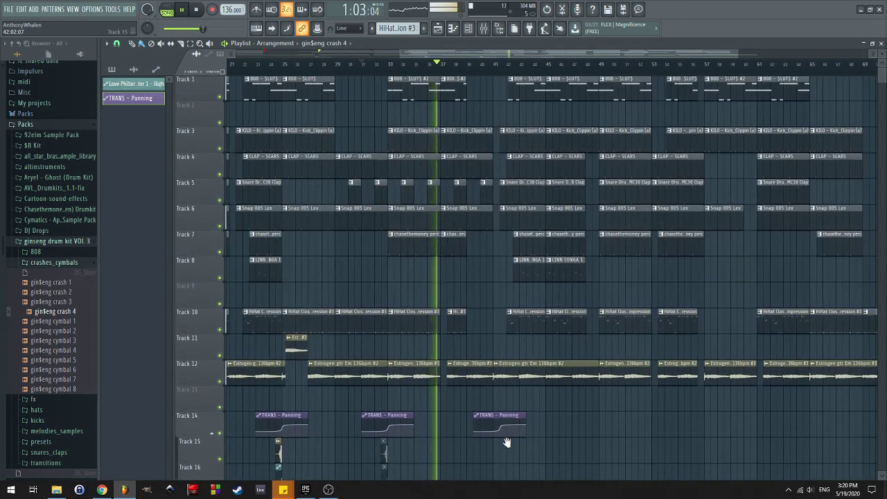
Remove the duplicate crash and shift the copied panning and crash clips to start just after bars 40 and 42
scroll(469, 339, "up", 3)
left_click_drag(459, 283, 475, 436)
scroll(473, 392, "up", 4)
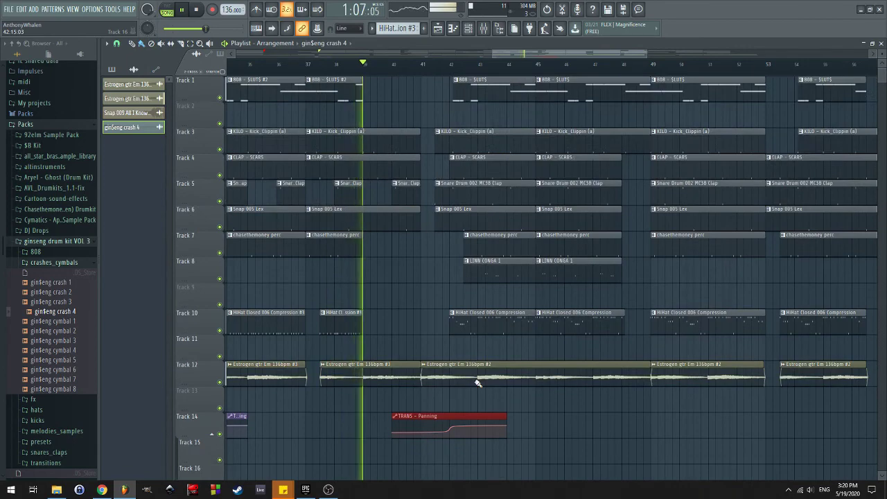
scroll(477, 382, "down", 4)
scroll(471, 390, "up", 3)
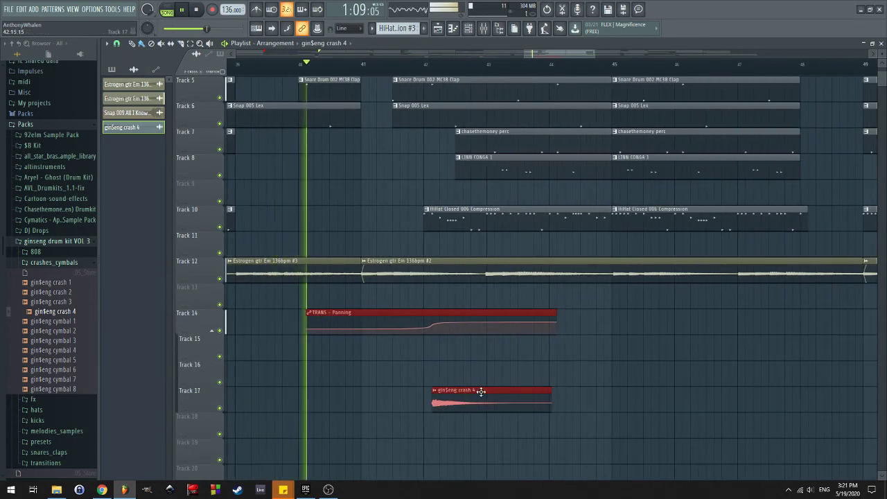
Listen from bar 41 and check how the copied panning and crash clips line up with the drums entering around bar 42
scroll(482, 392, "up", 4)
scroll(481, 385, "down", 2)
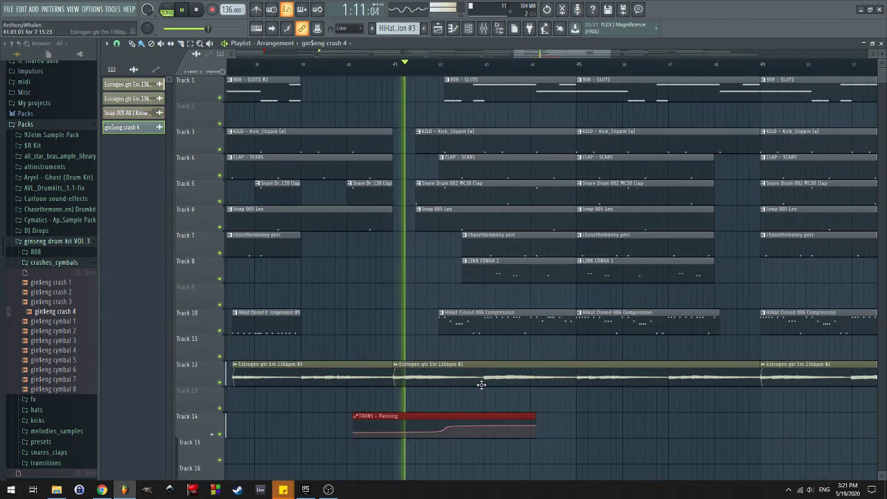
scroll(481, 384, "up", 2)
scroll(481, 384, "down", 5)
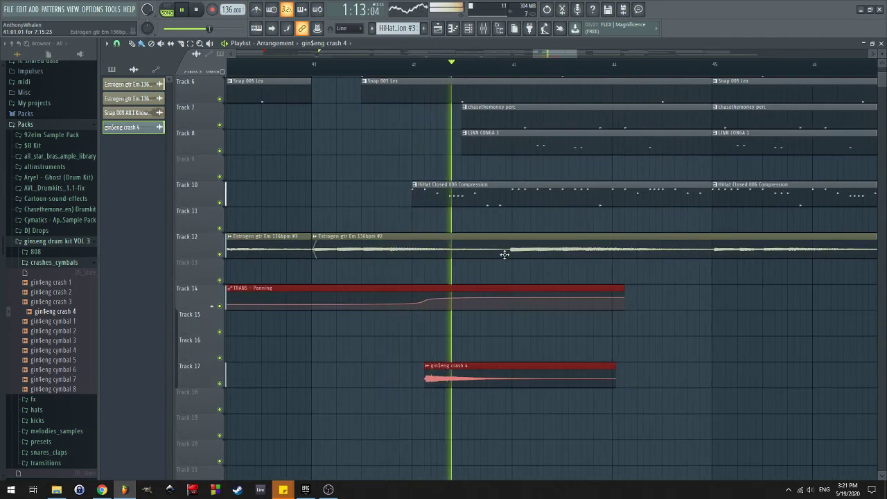
scroll(489, 326, "up", 5)
scroll(488, 325, "down", 2)
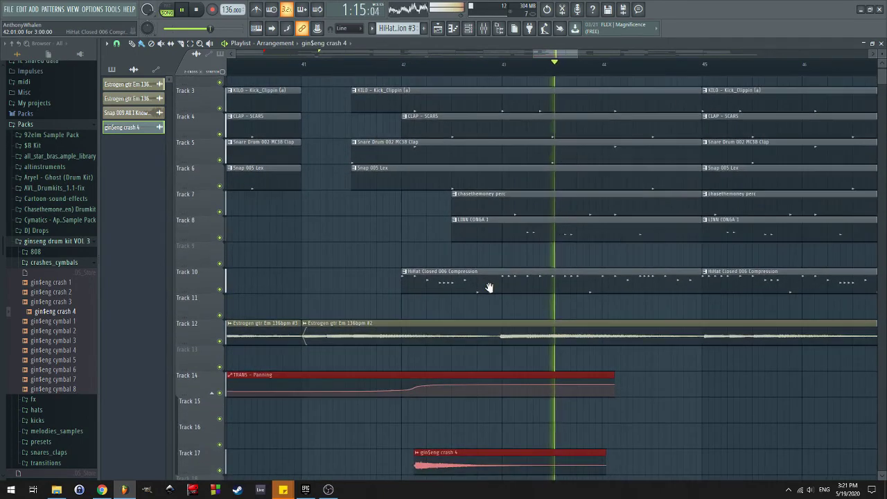
scroll(476, 329, "down", 3)
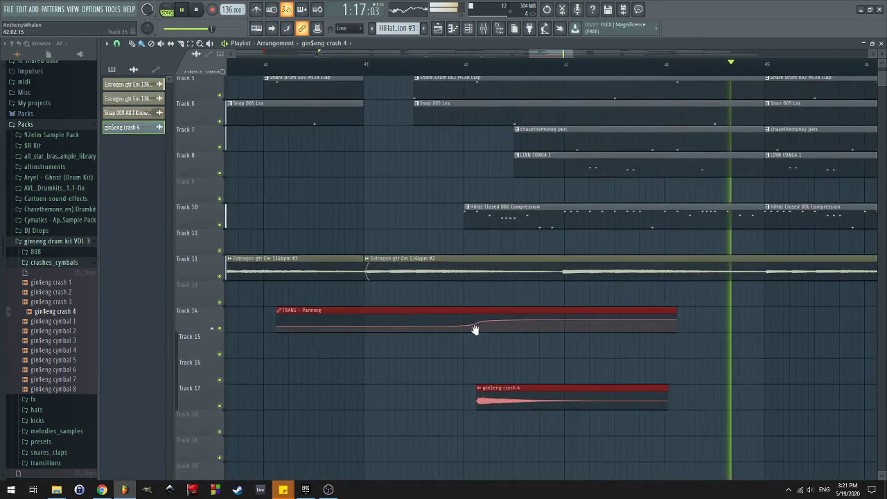
left_click(372, 68)
scroll(547, 240, "down", 2)
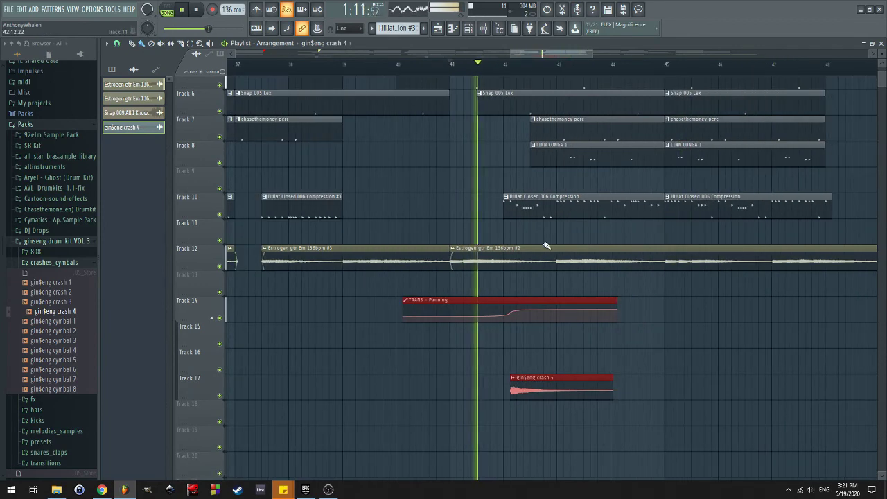
scroll(511, 274, "down", 3)
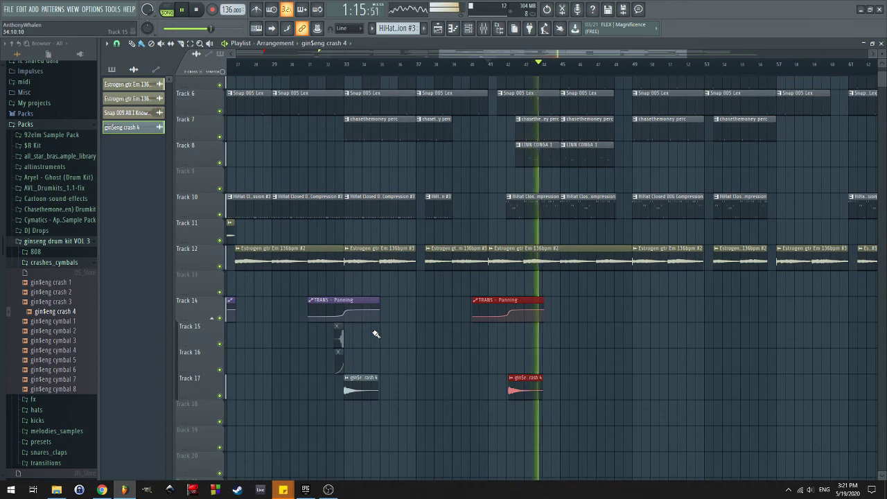
Copy the muted reversed clap and filter automation clips to end where the crash after bar 42 starts, and unmute the copies
left_click_drag(357, 337, 341, 367)
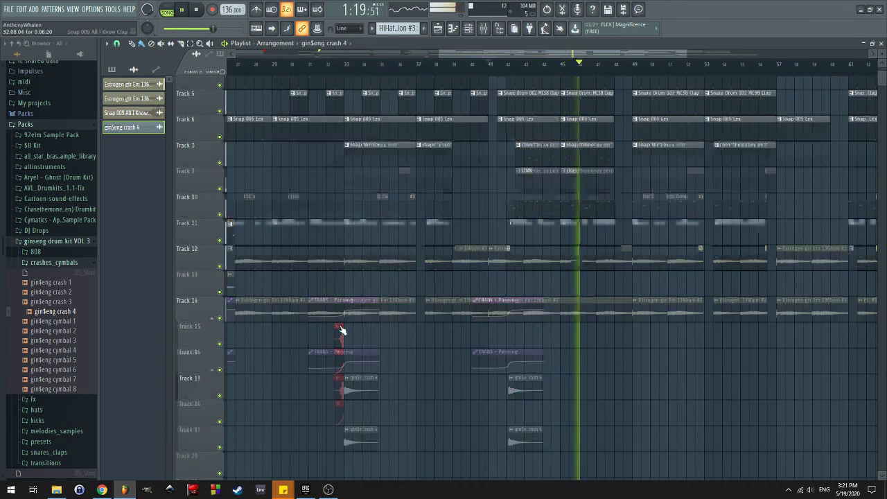
scroll(340, 333, "up", 3)
left_click_drag(337, 386, 644, 352)
scroll(665, 429, "up", 3)
scroll(665, 429, "up", 2)
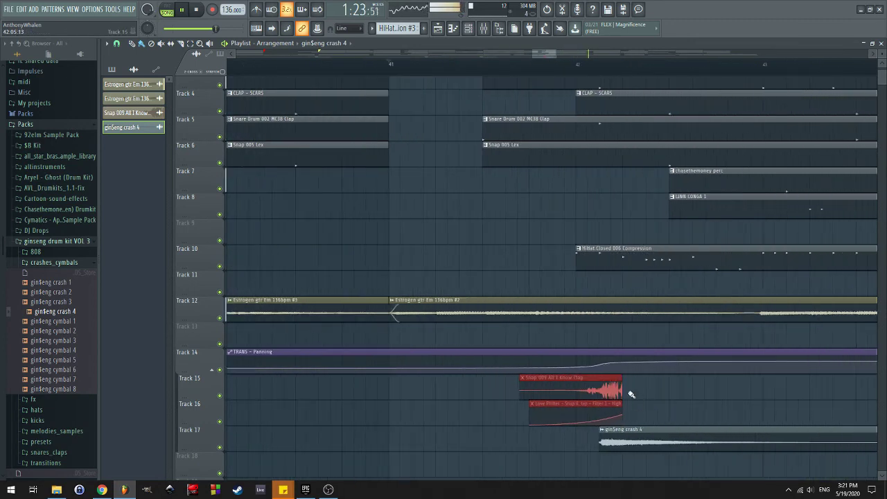
left_click(588, 381)
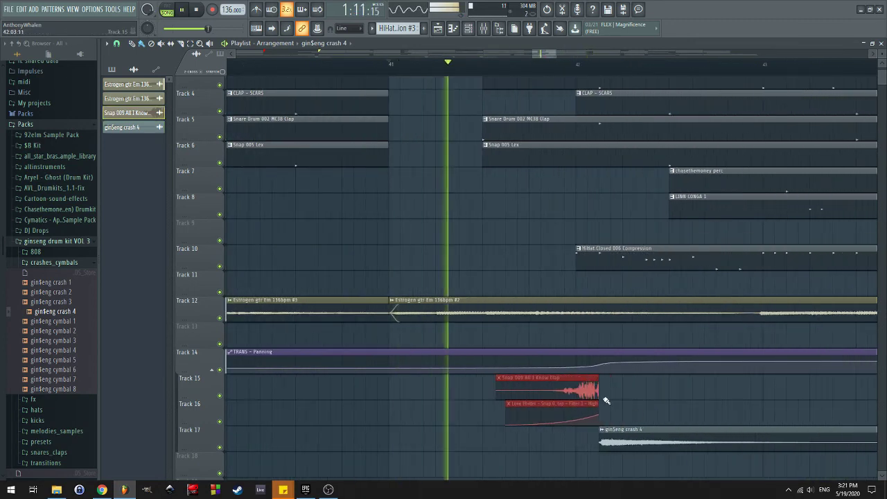
left_click(607, 401)
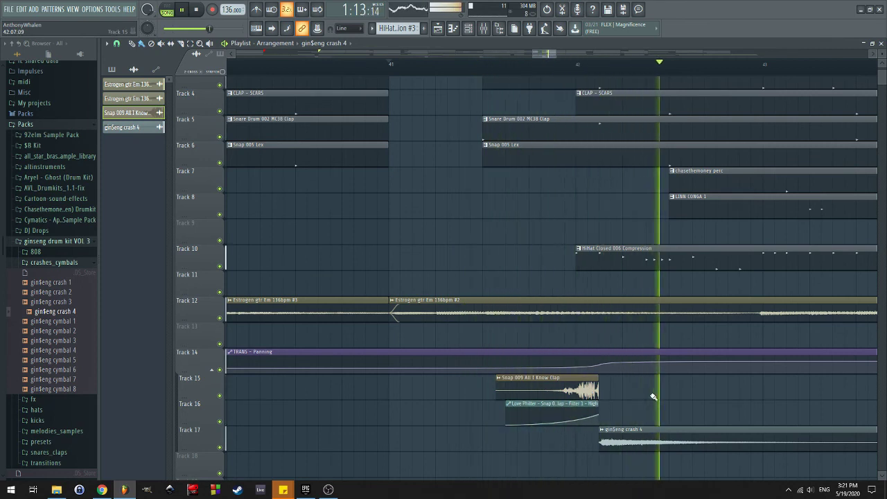
Move the copied reversed clap and filter automation clips together so both end at bar 42
left_click_drag(586, 376, 573, 420)
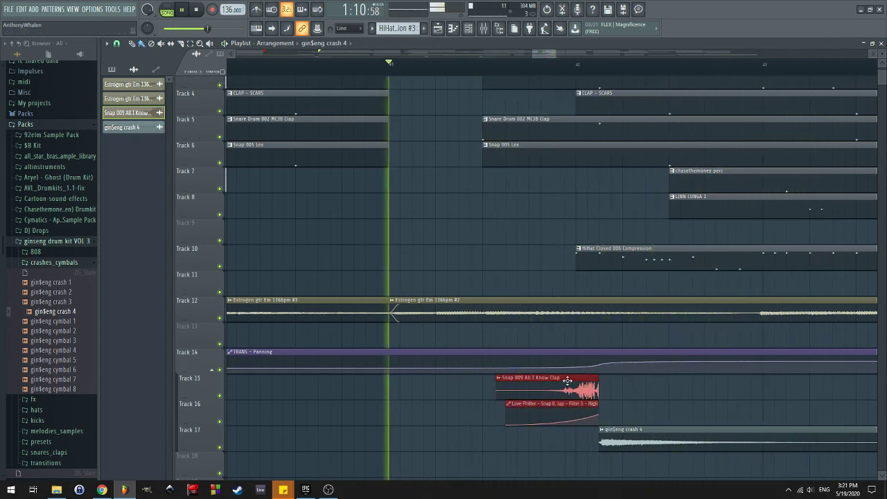
left_click_drag(597, 378, 469, 383)
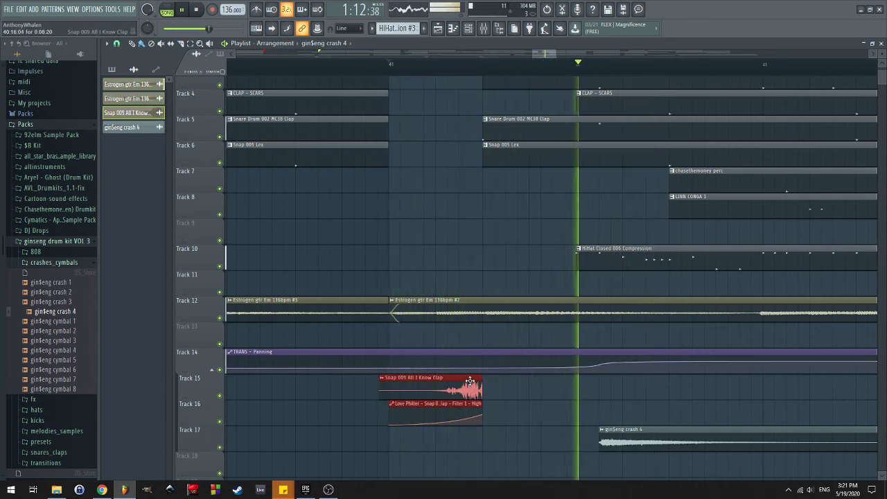
left_click_drag(466, 382, 559, 382)
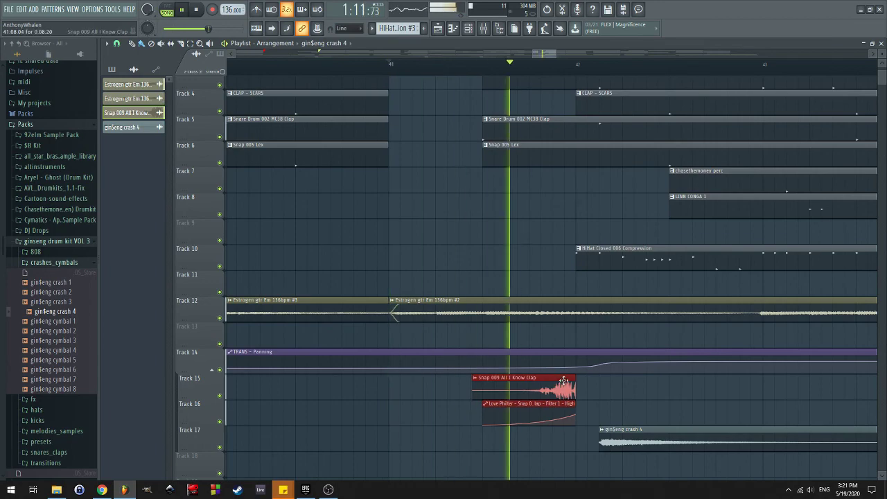
scroll(618, 243, "down", 8)
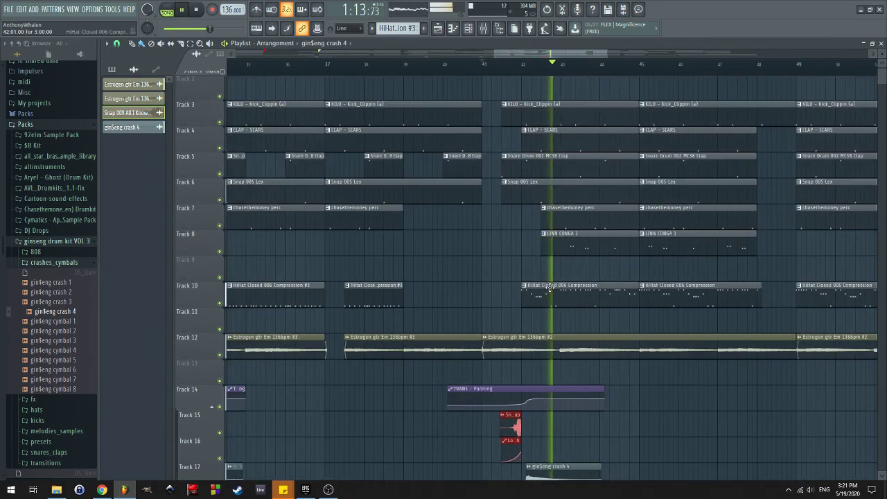
Copy the TRANS panning, reversed clap and filter automation clips so the clap and filter clips end at bar 57
scroll(511, 251, "down", 4)
scroll(535, 292, "down", 1)
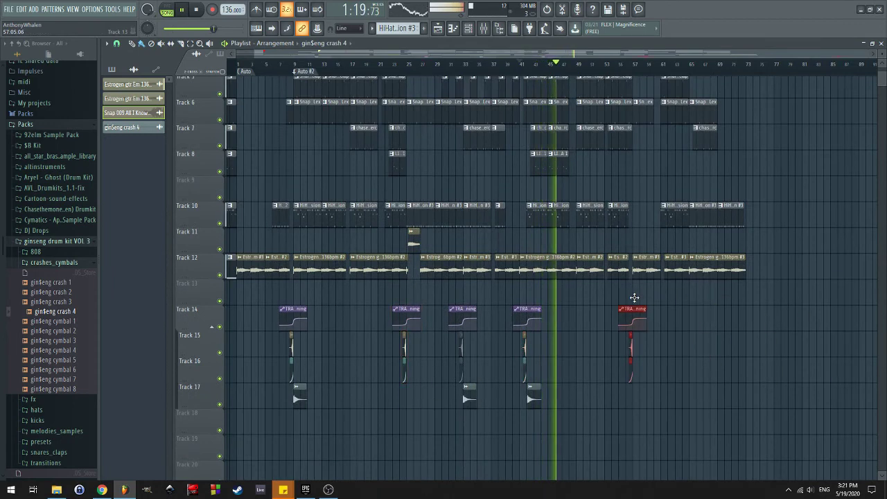
scroll(660, 295, "up", 6)
scroll(573, 322, "up", 3)
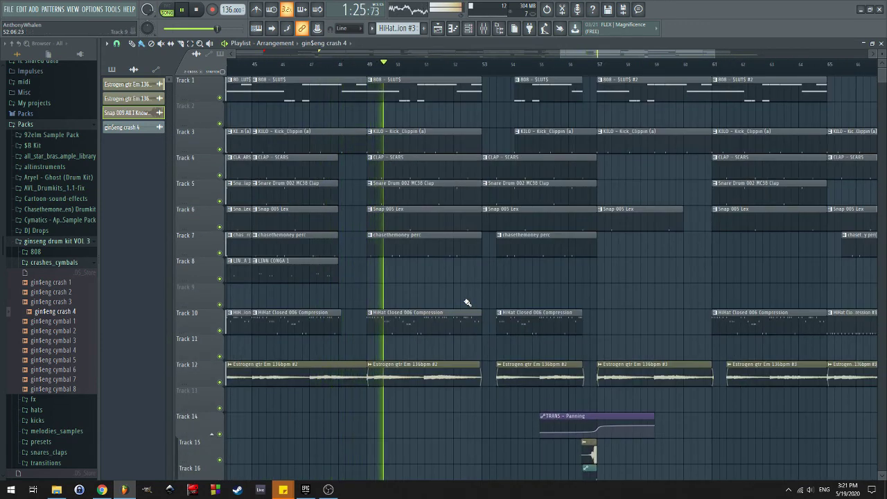
Remove the copied reversed clap before bar 57, keep its filter and panning clips, and listen to the change from bar 56
scroll(468, 303, "up", 3)
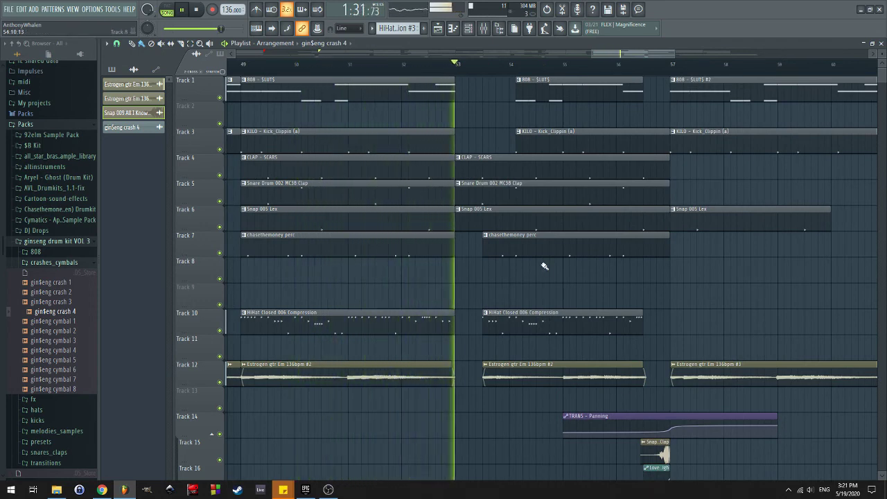
left_click_drag(545, 266, 369, 276)
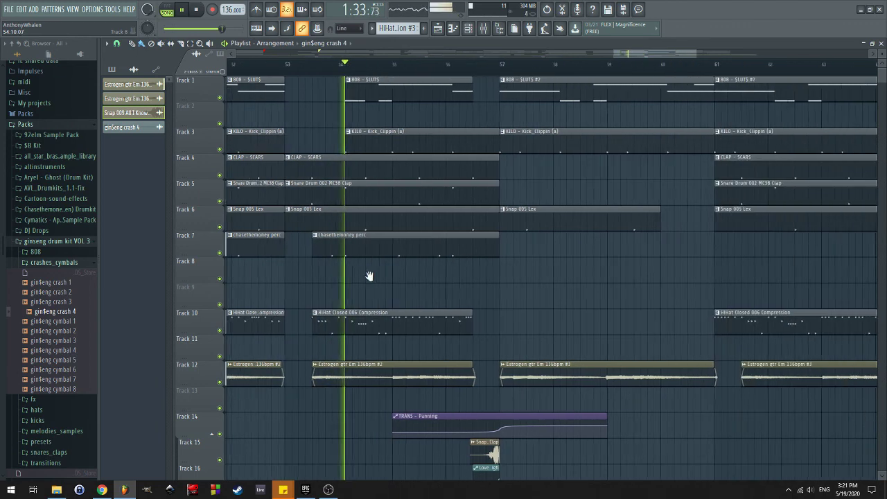
scroll(492, 284, "up", 2)
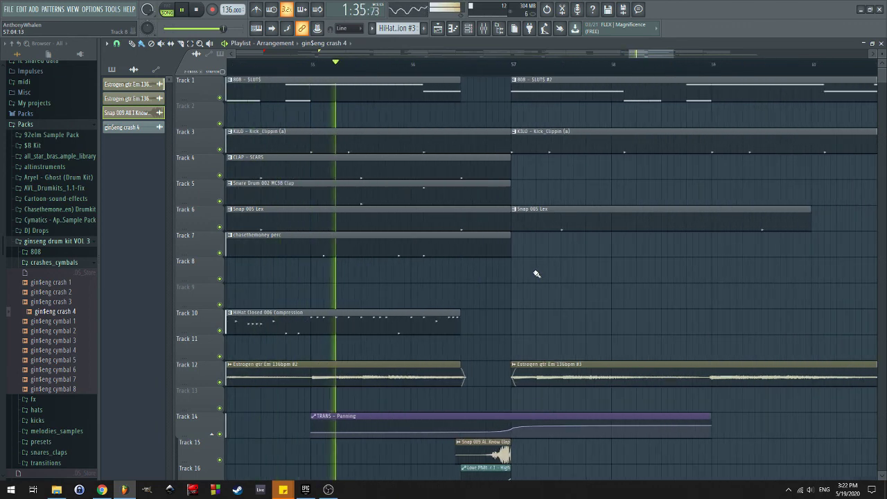
scroll(536, 273, "down", 2)
scroll(520, 222, "down", 3)
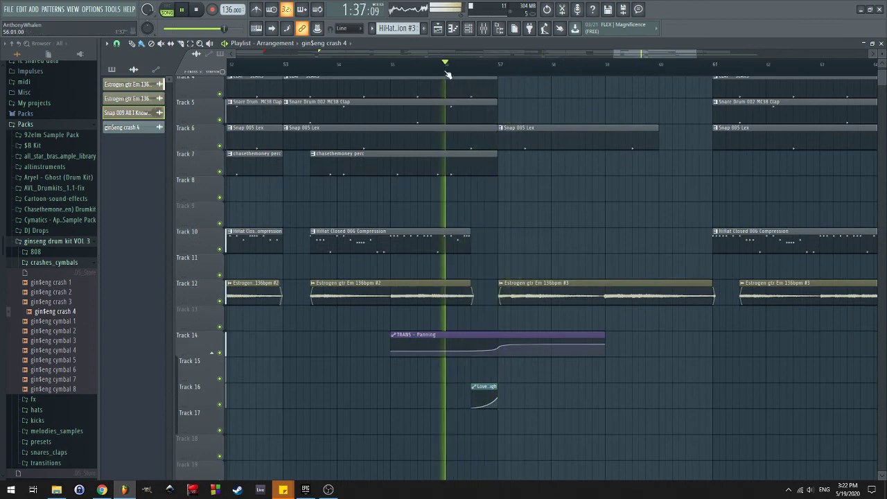
scroll(495, 285, "down", 5)
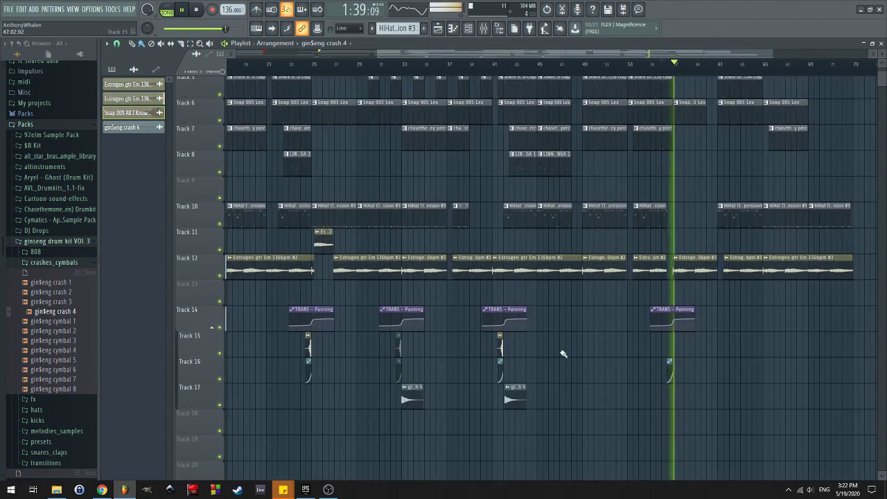
left_click(182, 10)
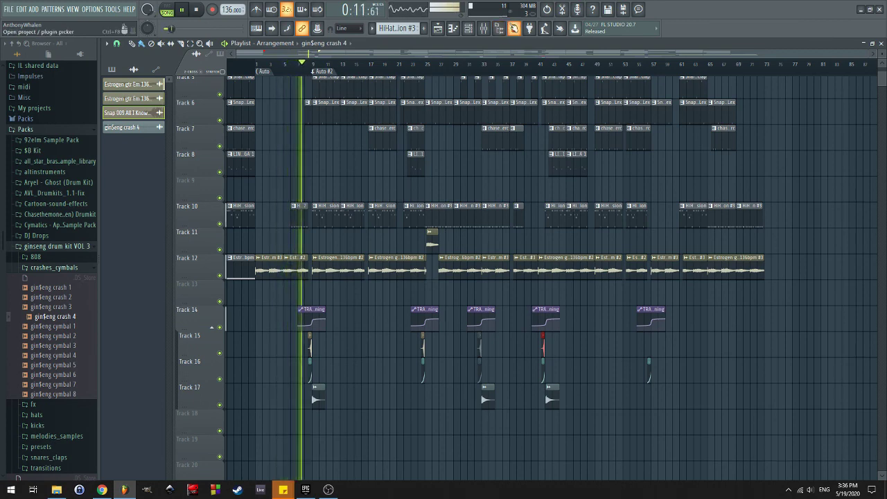
Try a higher volume and a right pan on the HiHat mixer channel, and revert both
key("F9")
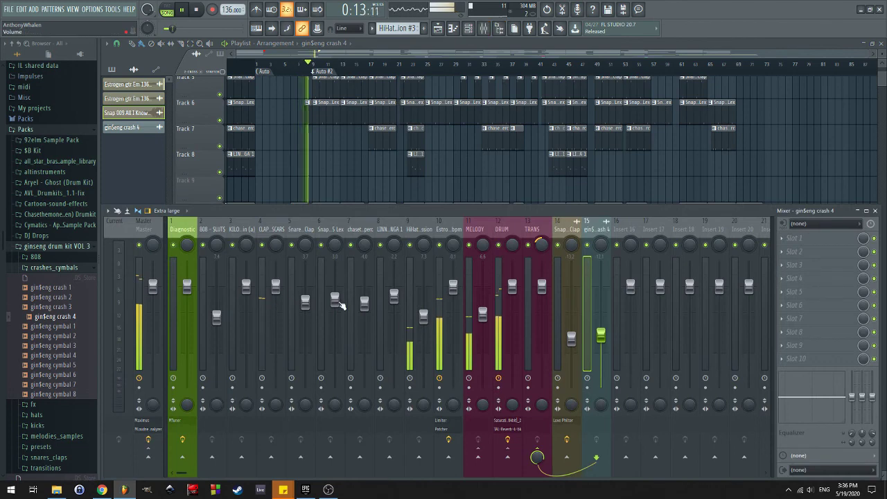
left_click(420, 278)
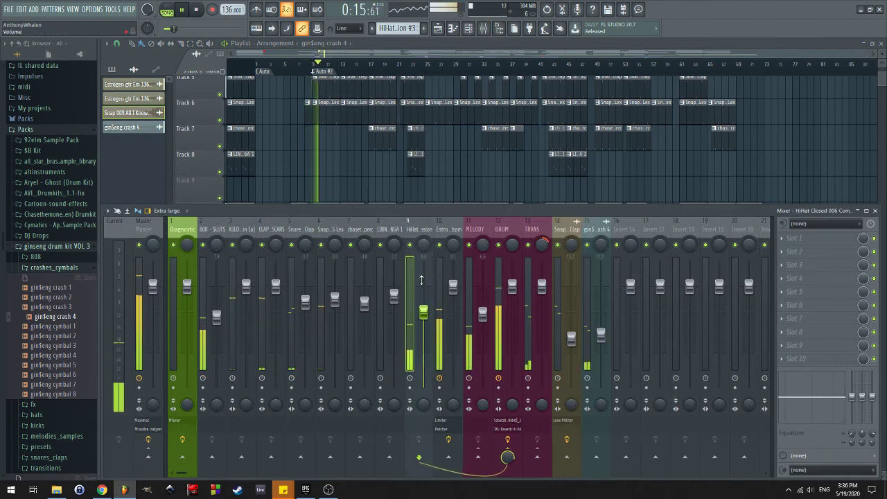
key("ctrl+z")
left_click_drag(430, 251, 430, 239)
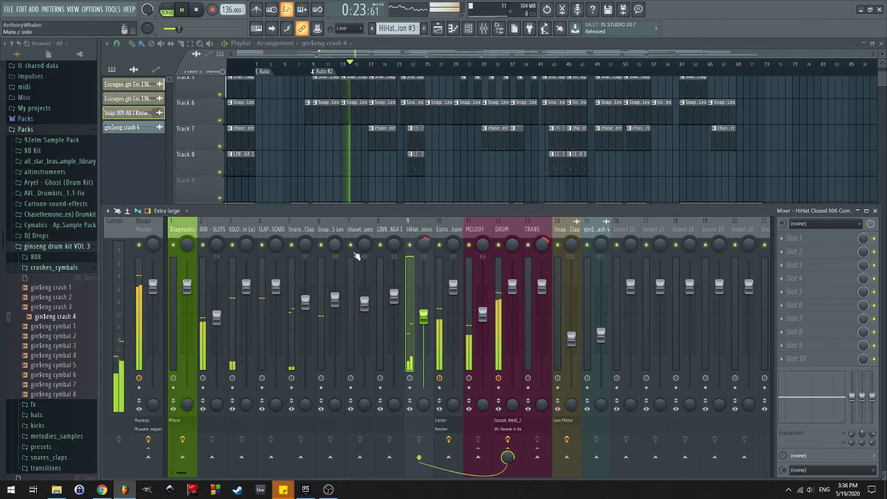
right_click(414, 260)
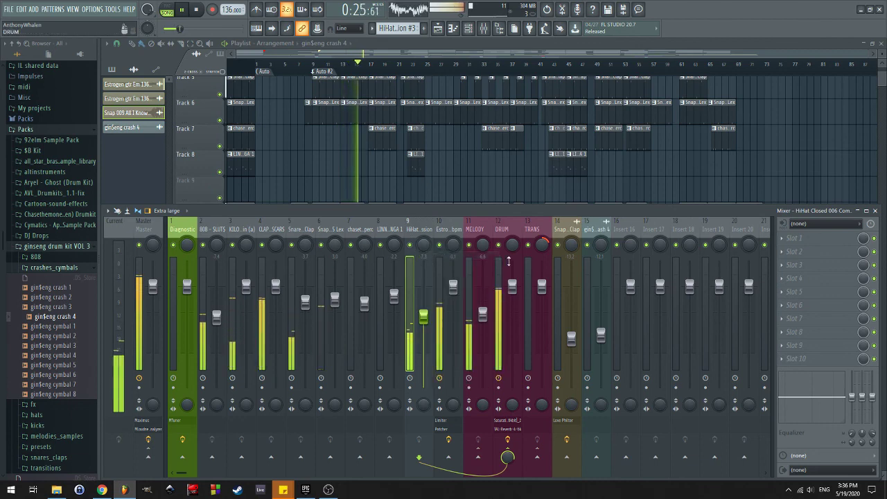
Load Fruity Love Philter into the first effect slot of the HiHat mixer channel
left_click(775, 244)
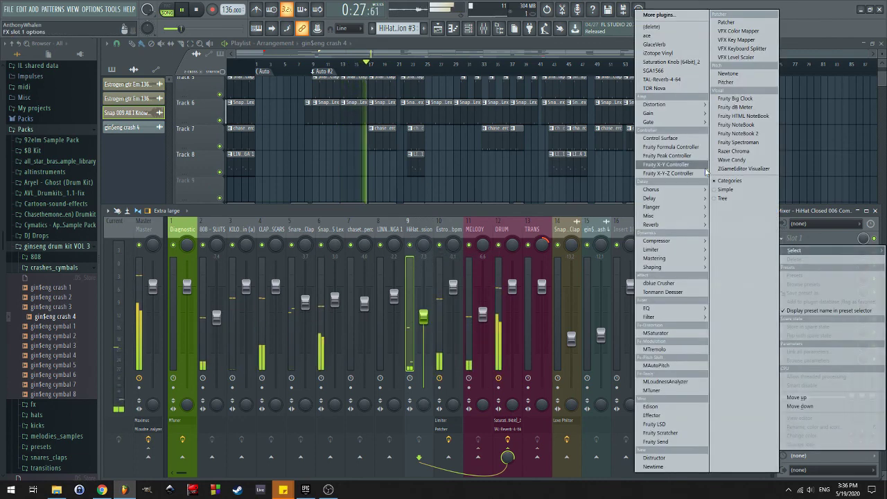
mouse_move(686, 122)
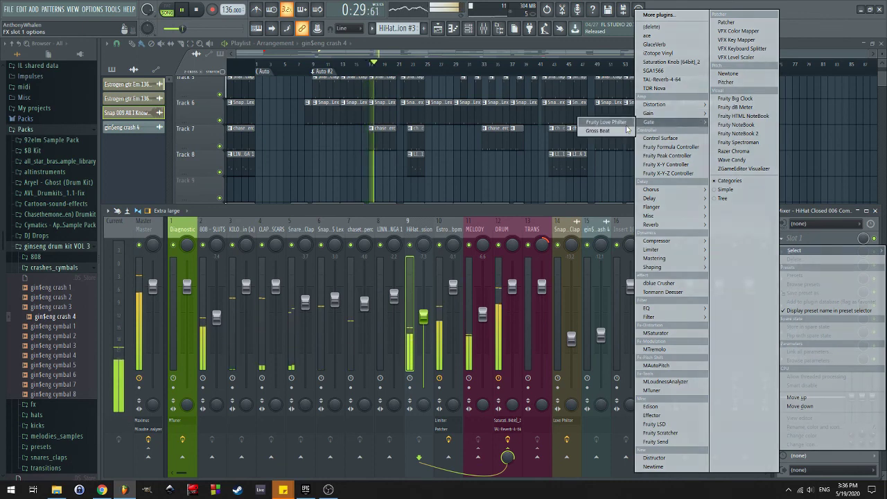
left_click(605, 122)
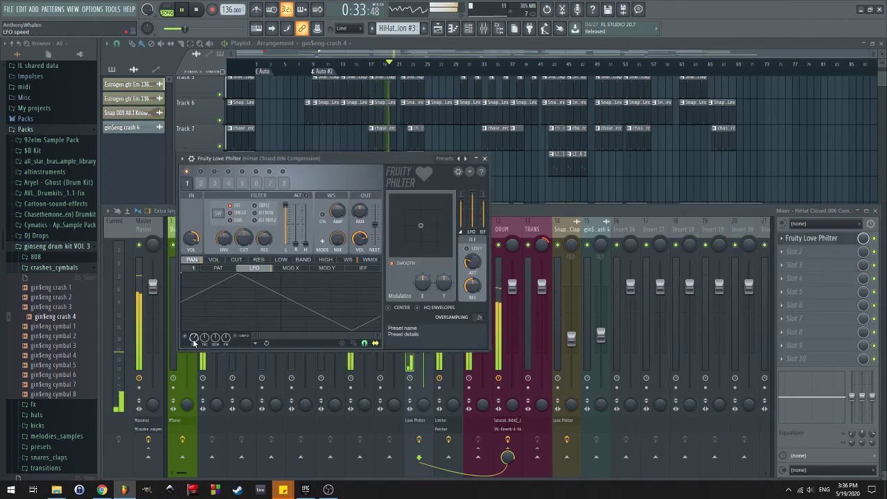
Set Love Philter's pan LFO to a faster, shallow triangle wave so the hi-hat sways gently between sides, and close the plugin
left_click_drag(194, 343, 195, 333)
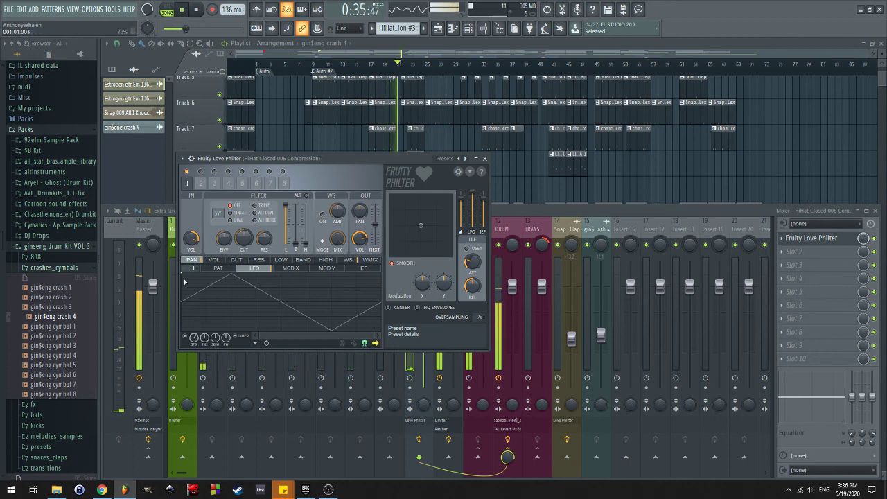
left_click(186, 261)
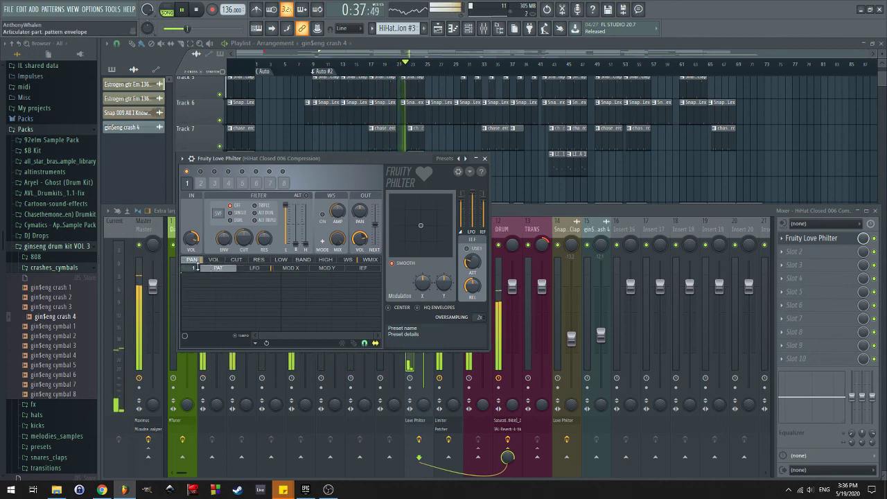
left_click(247, 268)
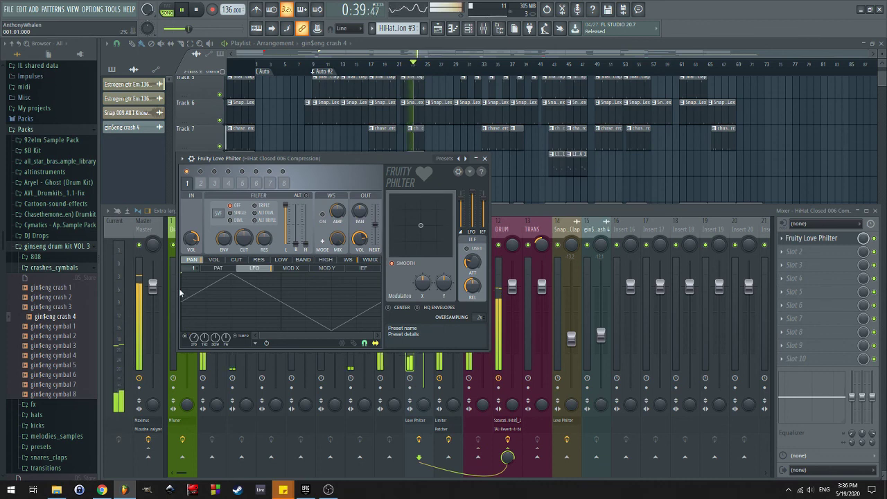
mouse_move(198, 303)
left_mouse_down()
mouse_move(181, 288)
mouse_move(183, 296)
left_mouse_up()
left_click_drag(194, 337, 194, 326)
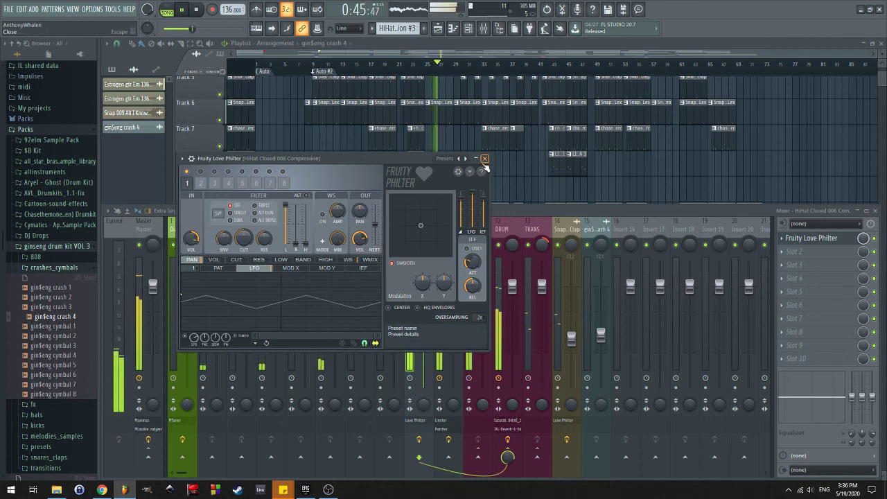
left_click(484, 158)
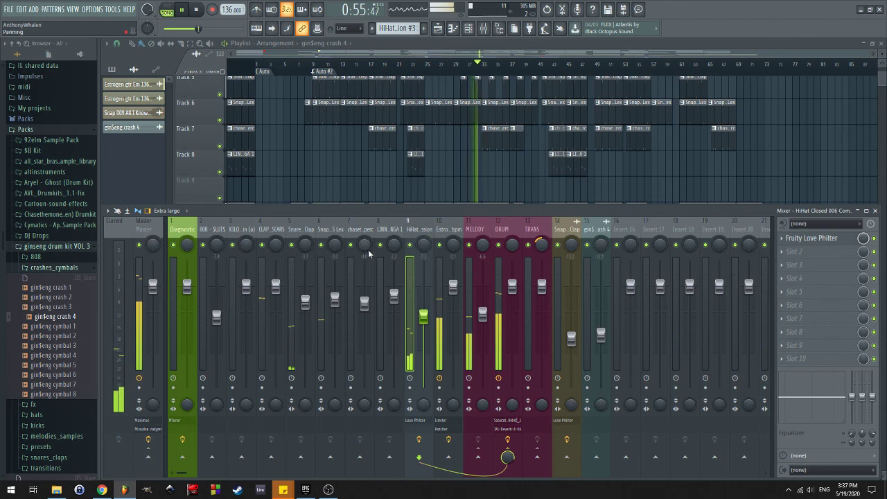
Pan the chasethemoney perc channel left, the LINN CONGA channel right and the Snap channel slightly off-centre, and close the mixer
left_click_drag(363, 244, 393, 253)
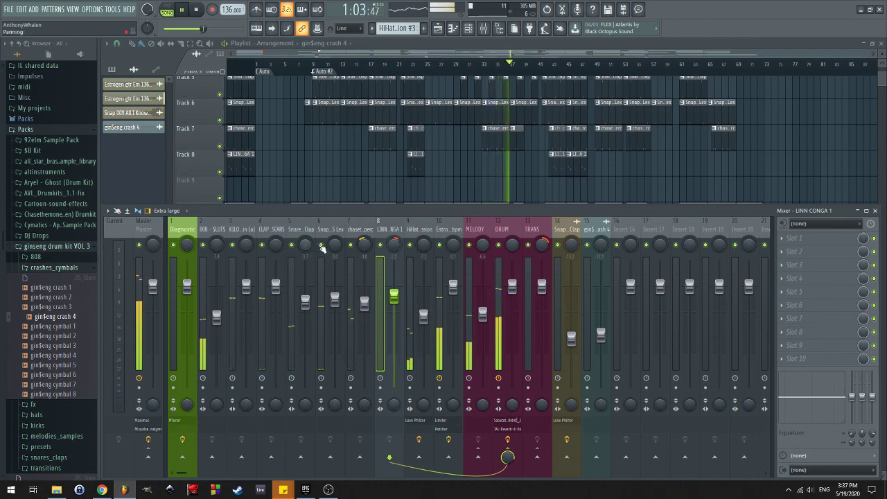
left_click_drag(321, 246, 322, 243)
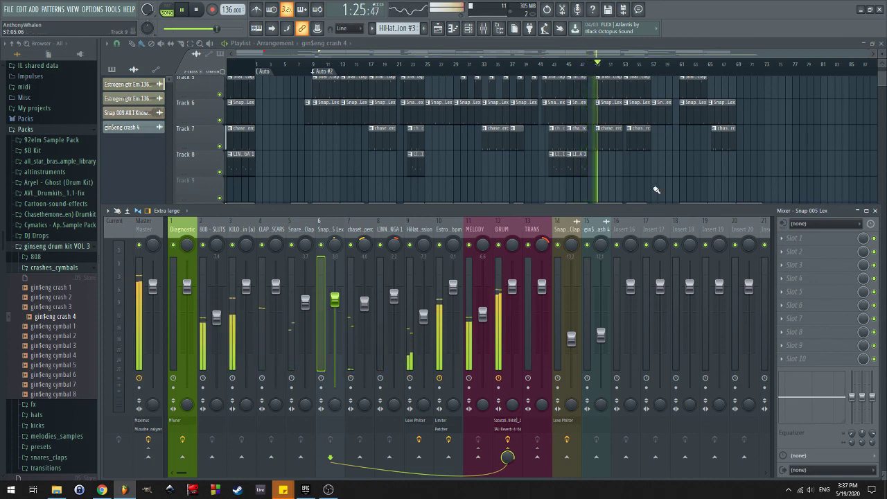
left_click(144, 229)
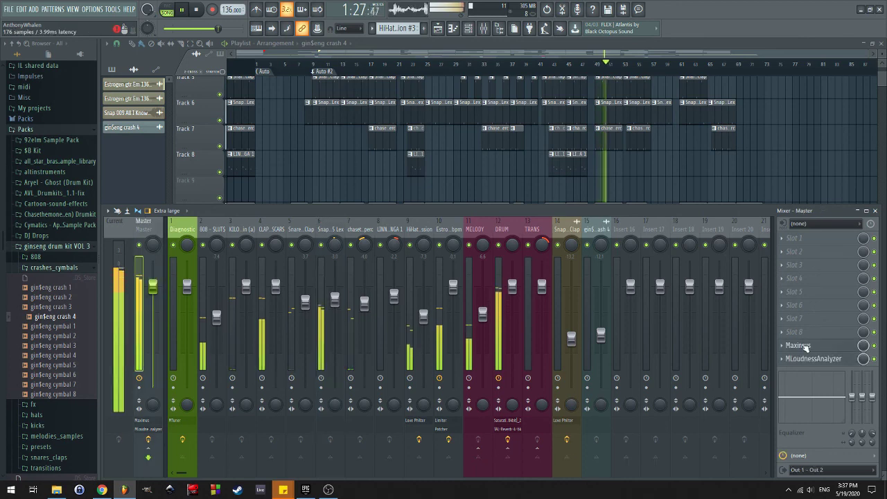
key("F9")
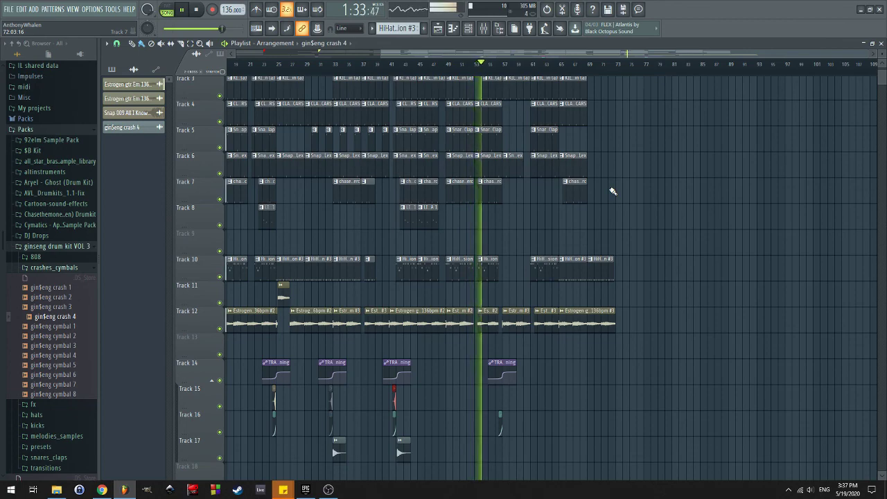
Examine the placement of transition clips and drum patterns across the arrangement, especially from bar 53 to the end, during playback
scroll(525, 273, "up", 6, "ctrl")
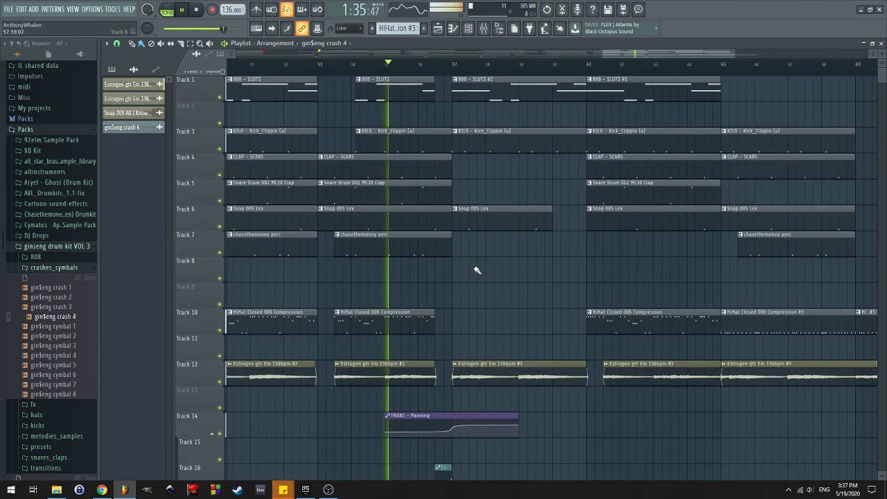
scroll(464, 350, "down", 2, "ctrl")
scroll(416, 291, "down", 2)
scroll(409, 278, "down", 2, "ctrl")
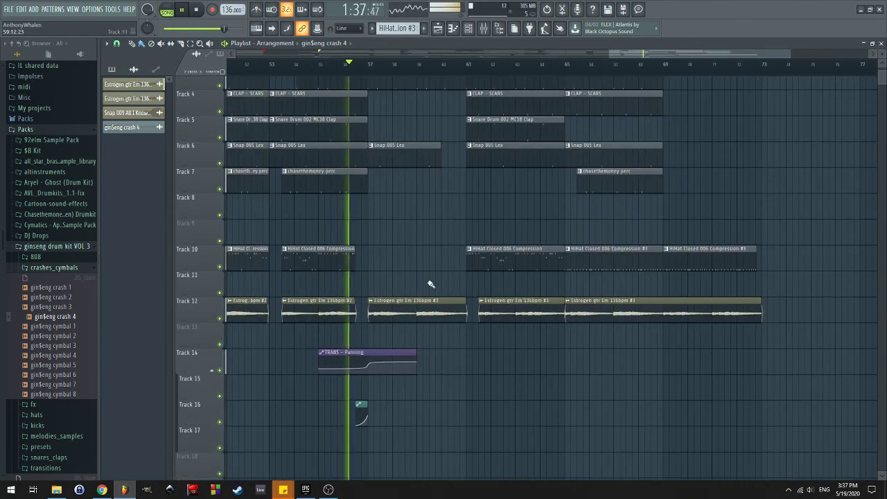
scroll(429, 284, "down", 3, "ctrl")
scroll(478, 277, "up", 1, "ctrl")
scroll(508, 231, "down", 2)
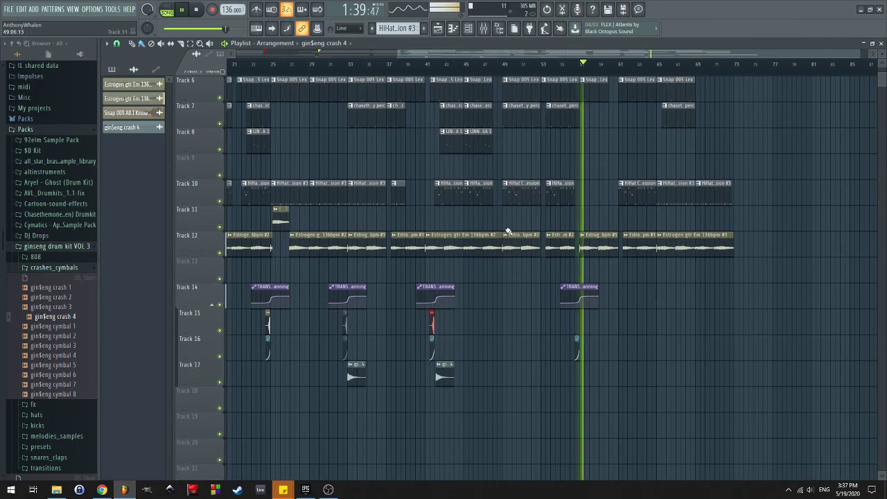
scroll(610, 321, "down", 3, "ctrl")
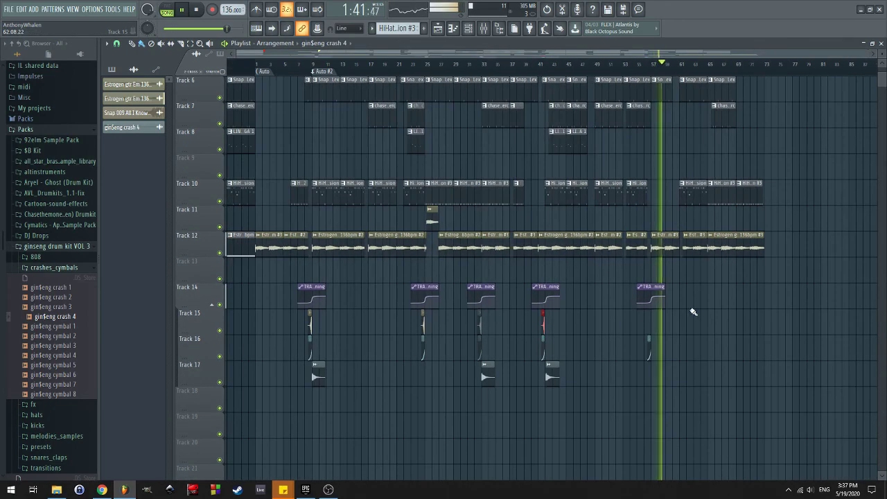
left_click_drag(693, 312, 547, 340)
scroll(575, 264, "up", 2, "ctrl")
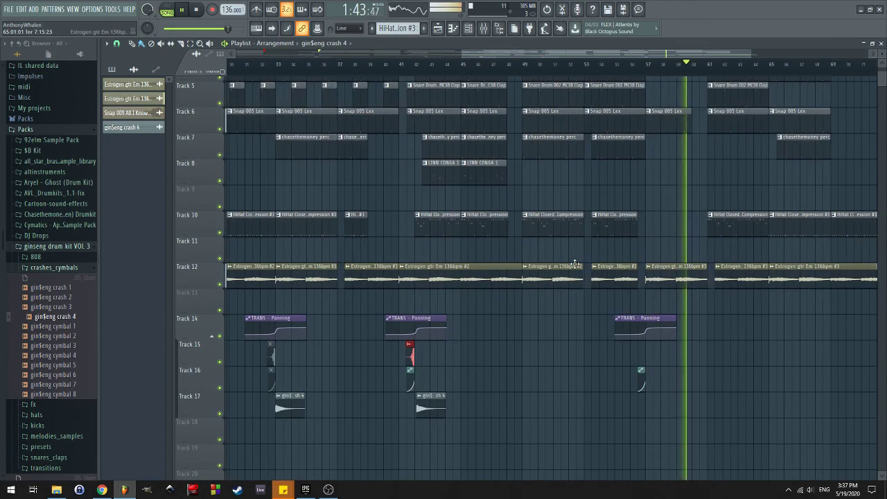
scroll(575, 264, "down", 3, "ctrl")
scroll(504, 254, "up", 1)
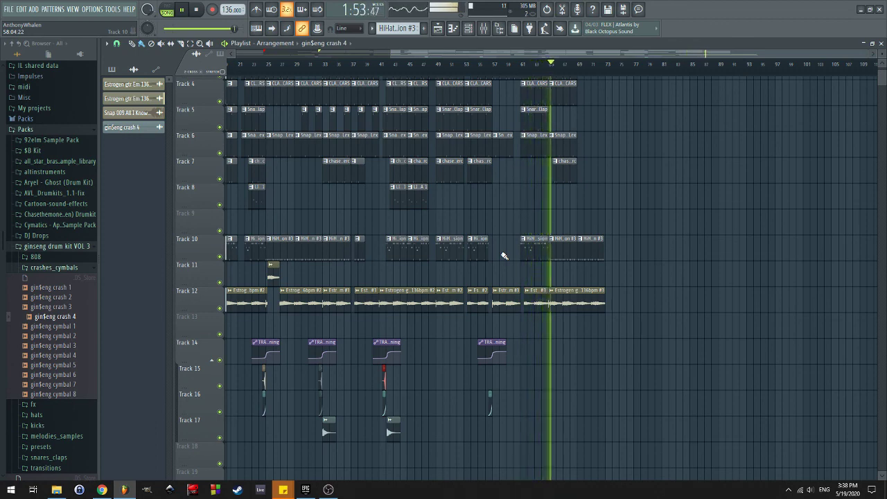
scroll(505, 255, "left", 5)
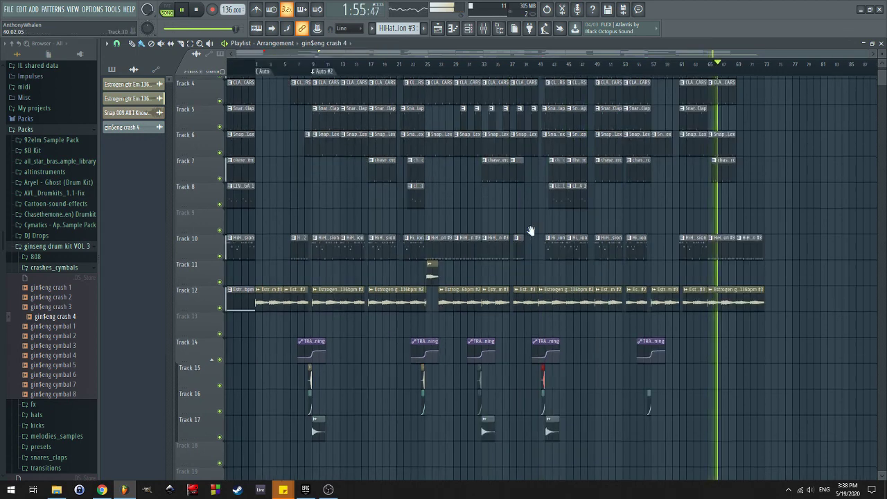